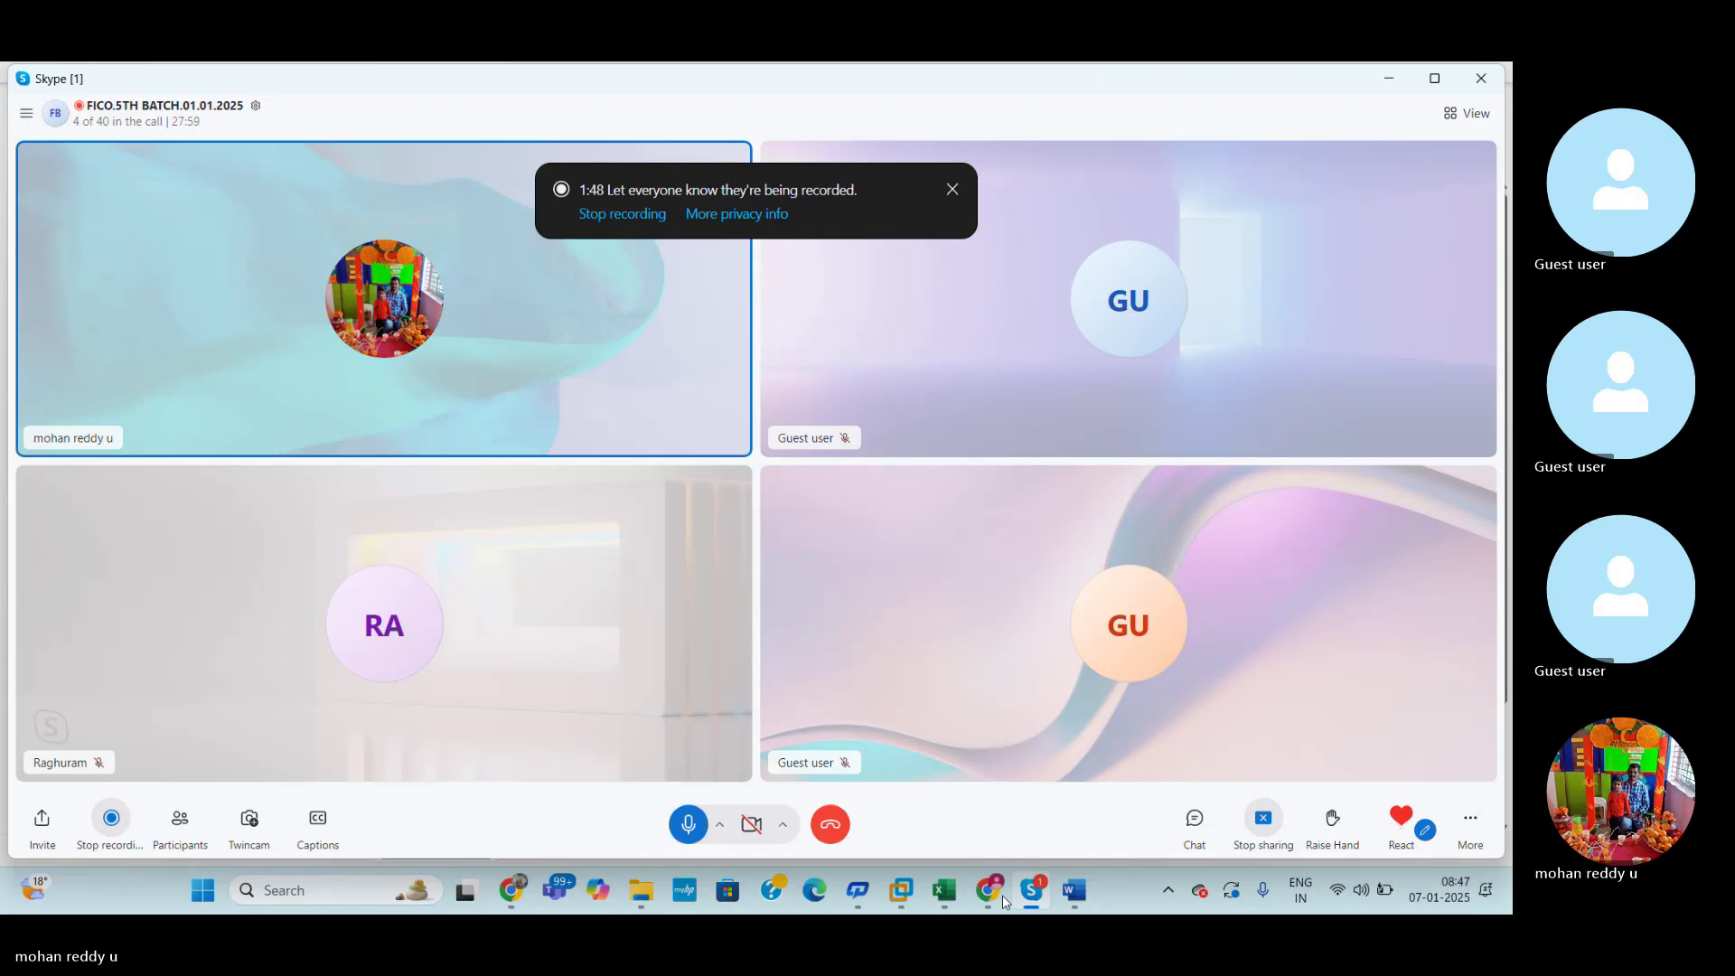
Switch from the Skype call to the Excel workbook and review the chart of accounts sheet down to its G/L configuration list.
left_click(1073, 890)
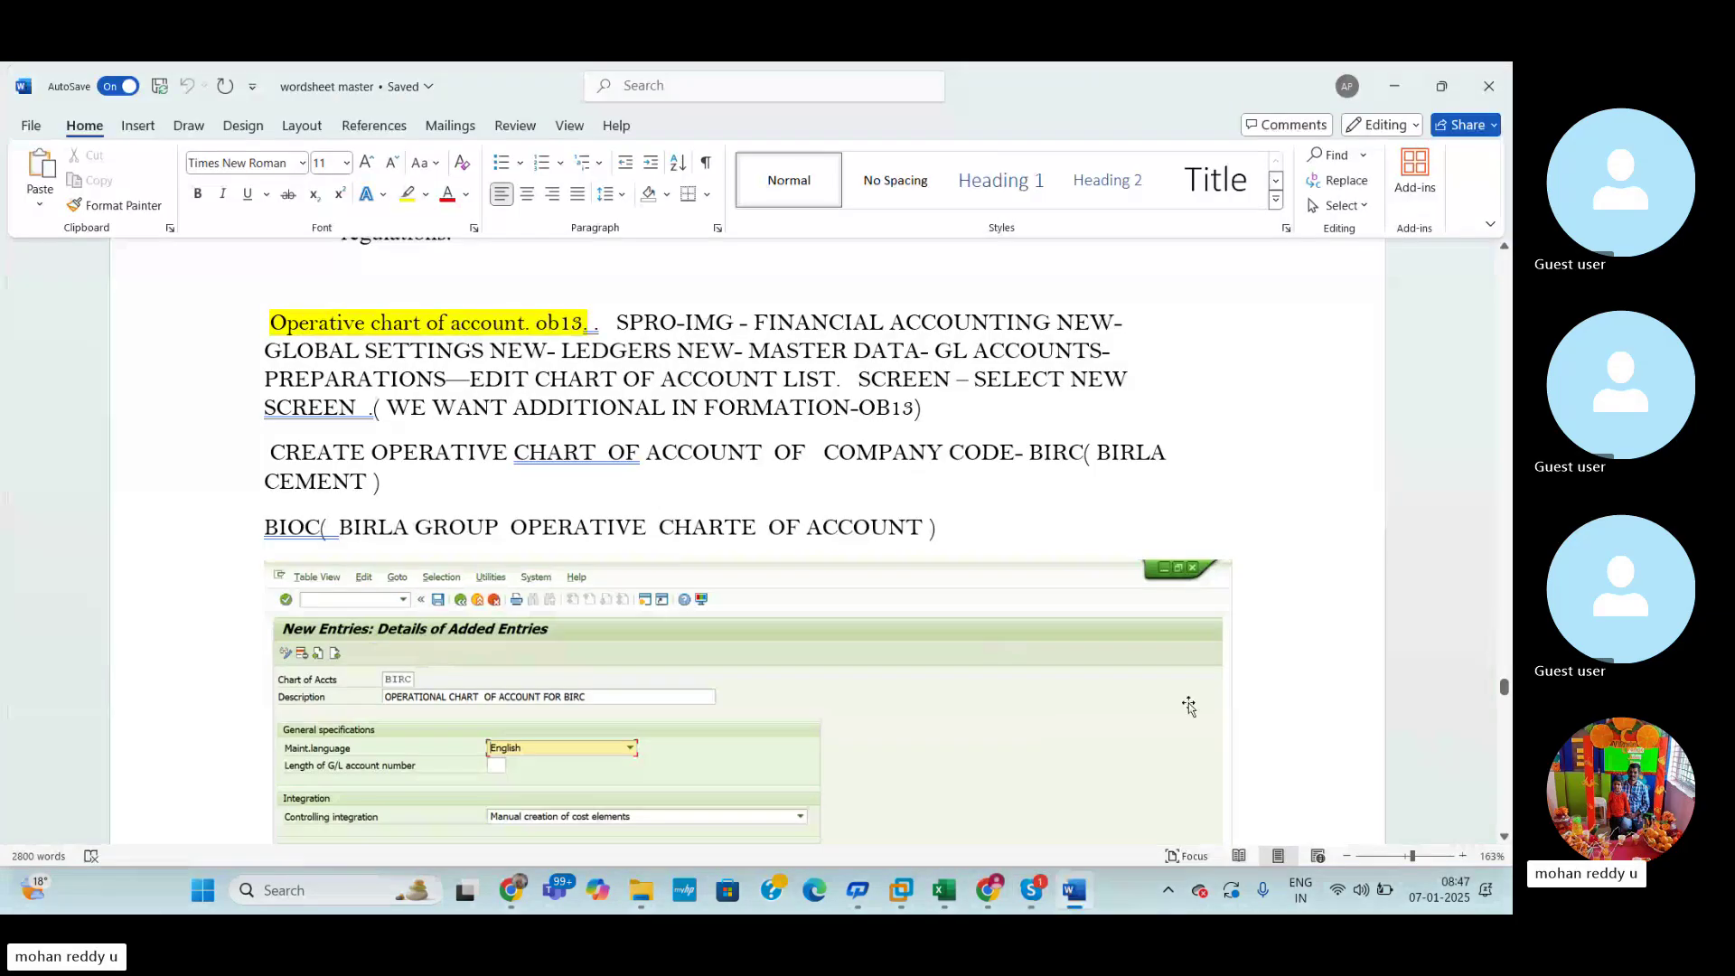
left_click(1188, 707)
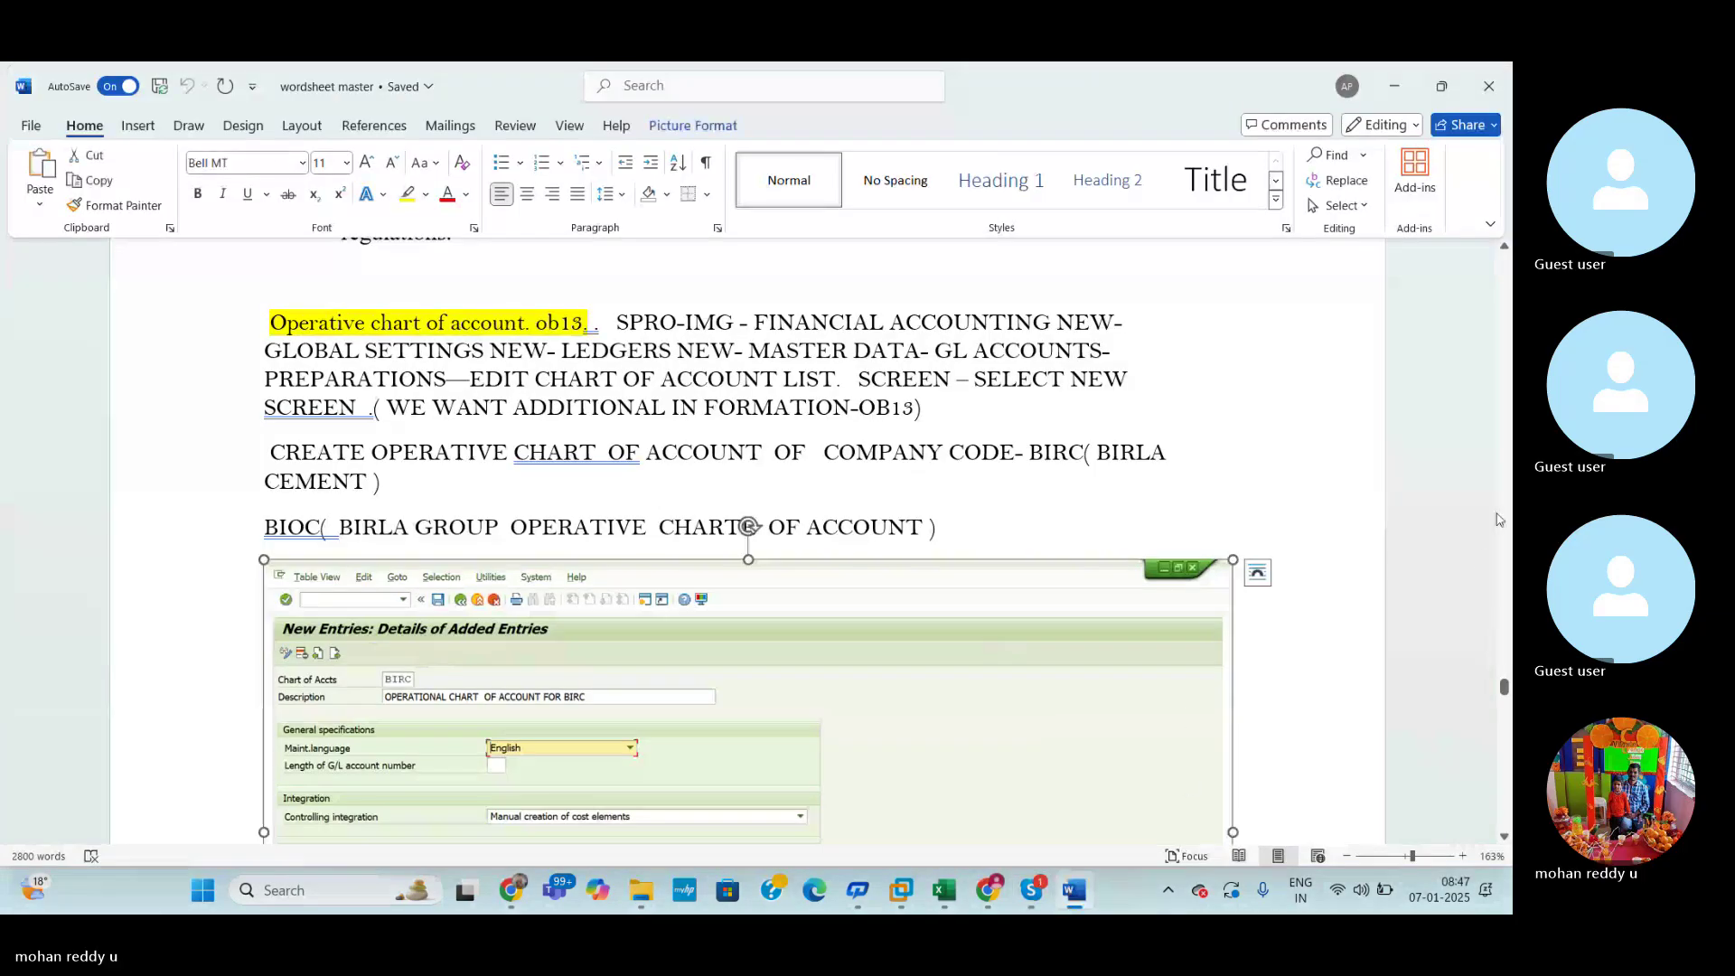
left_click(942, 892)
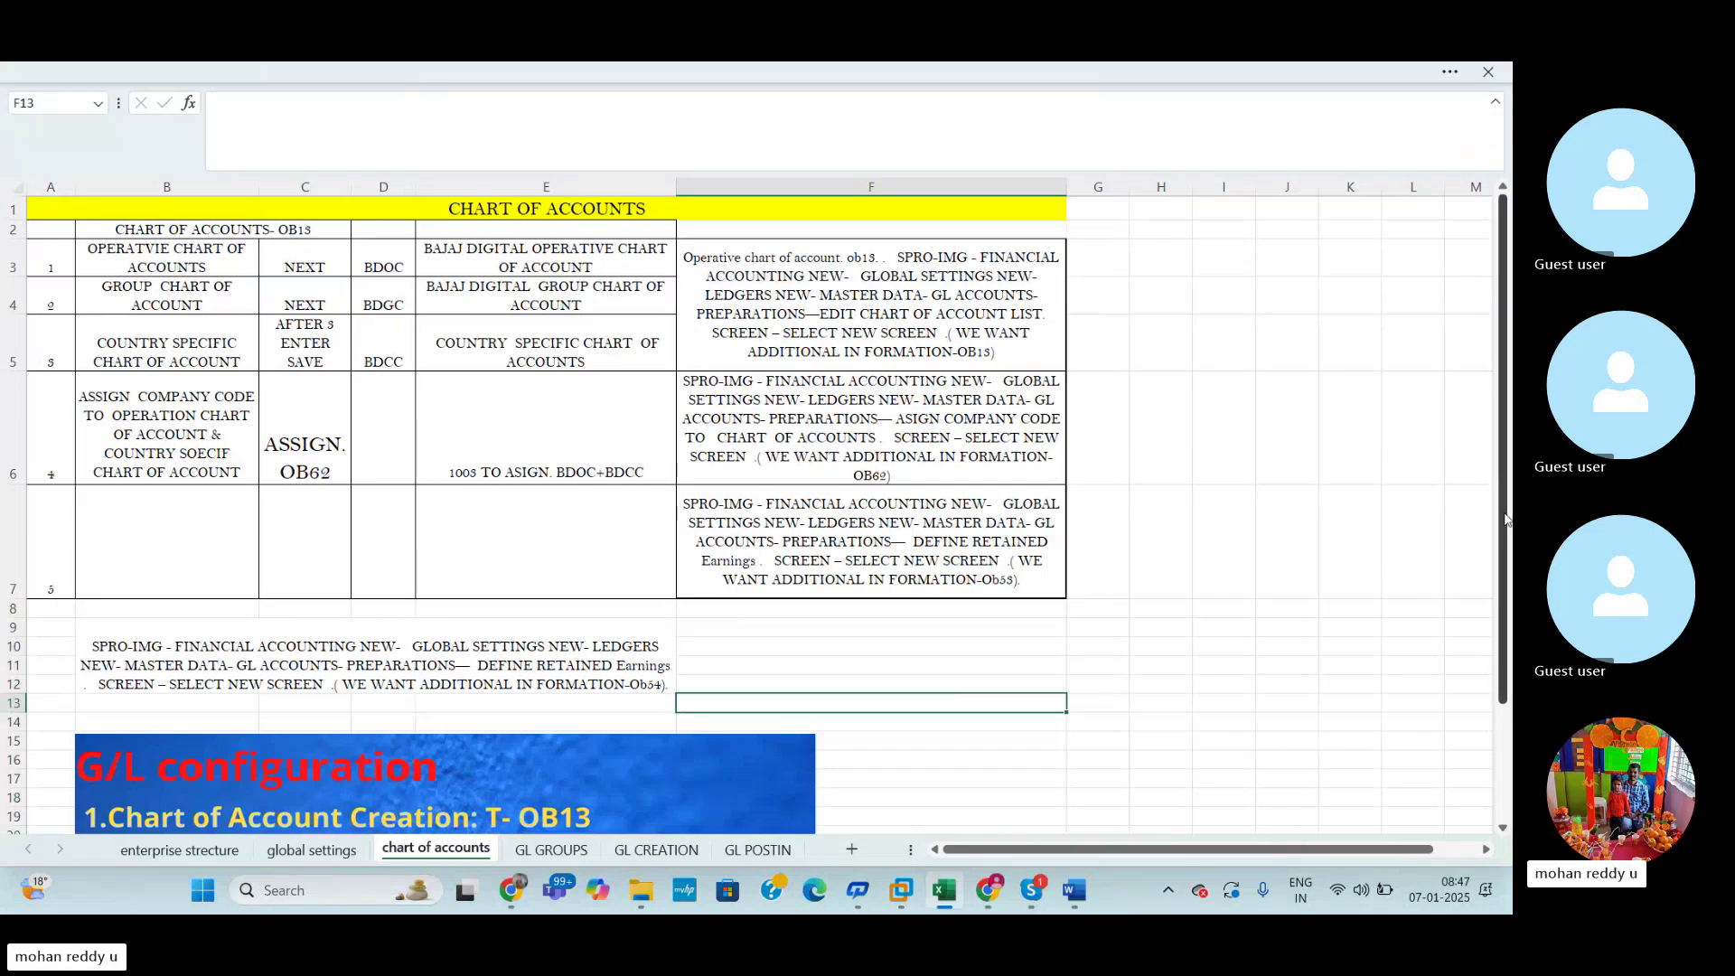
left_click_drag(1507, 544, 1507, 624)
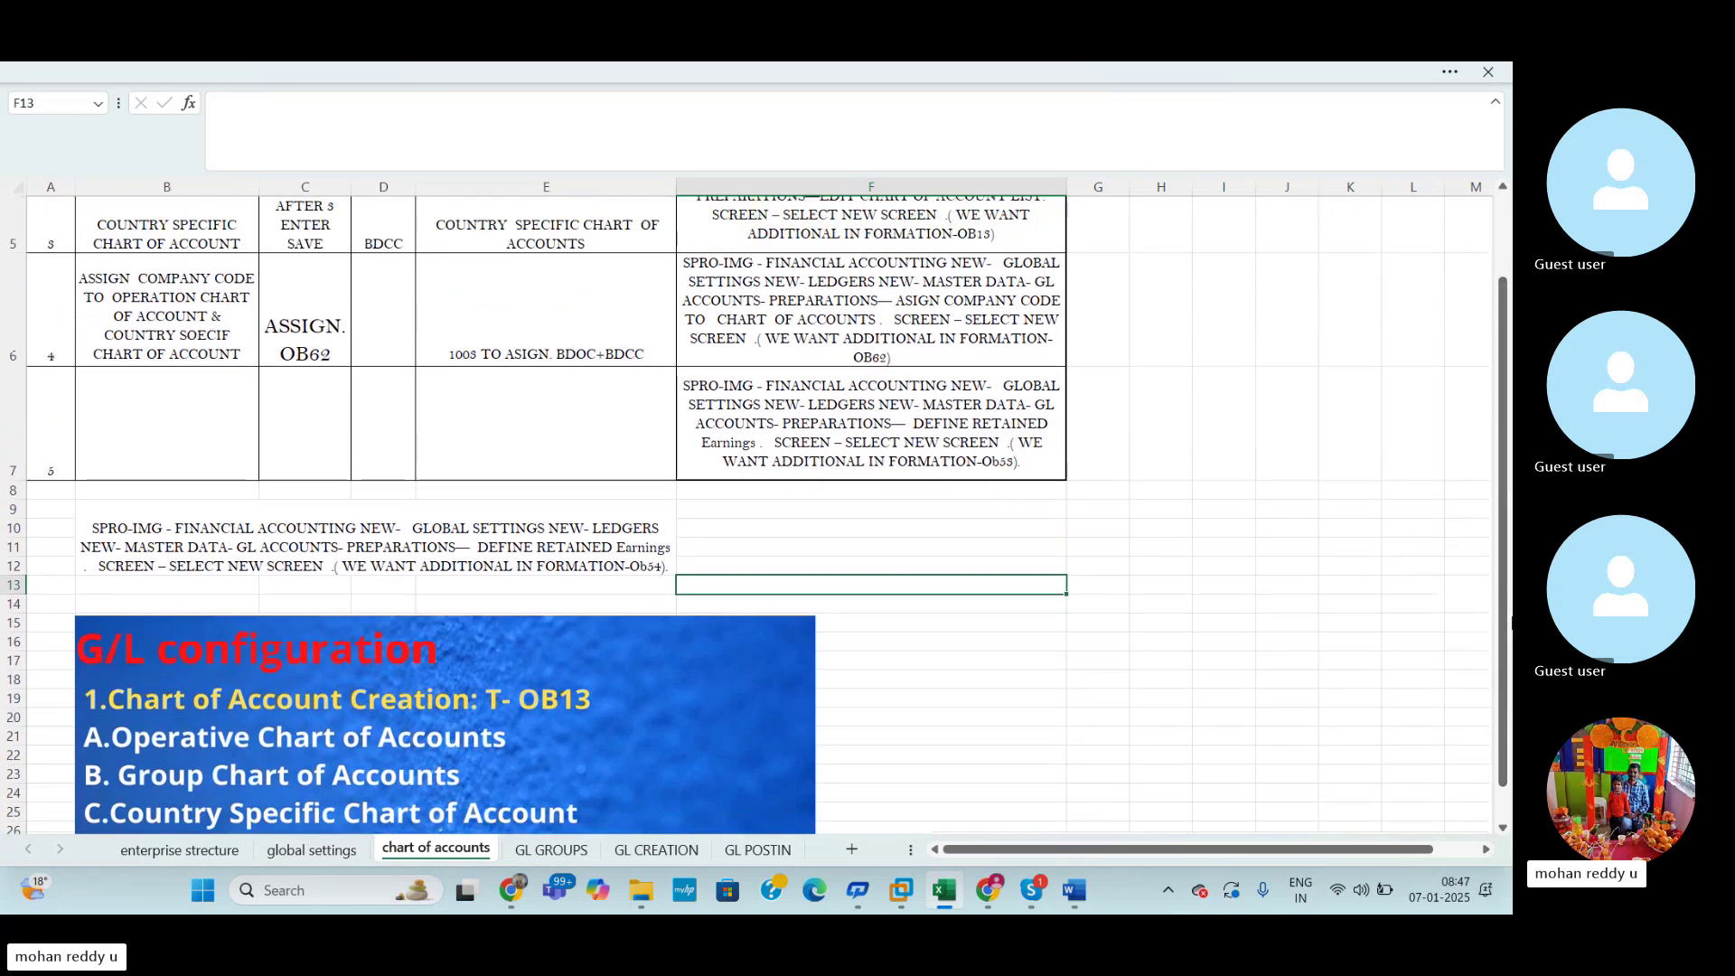
left_click(1450, 620)
left_click(1222, 621)
left_click(1146, 623)
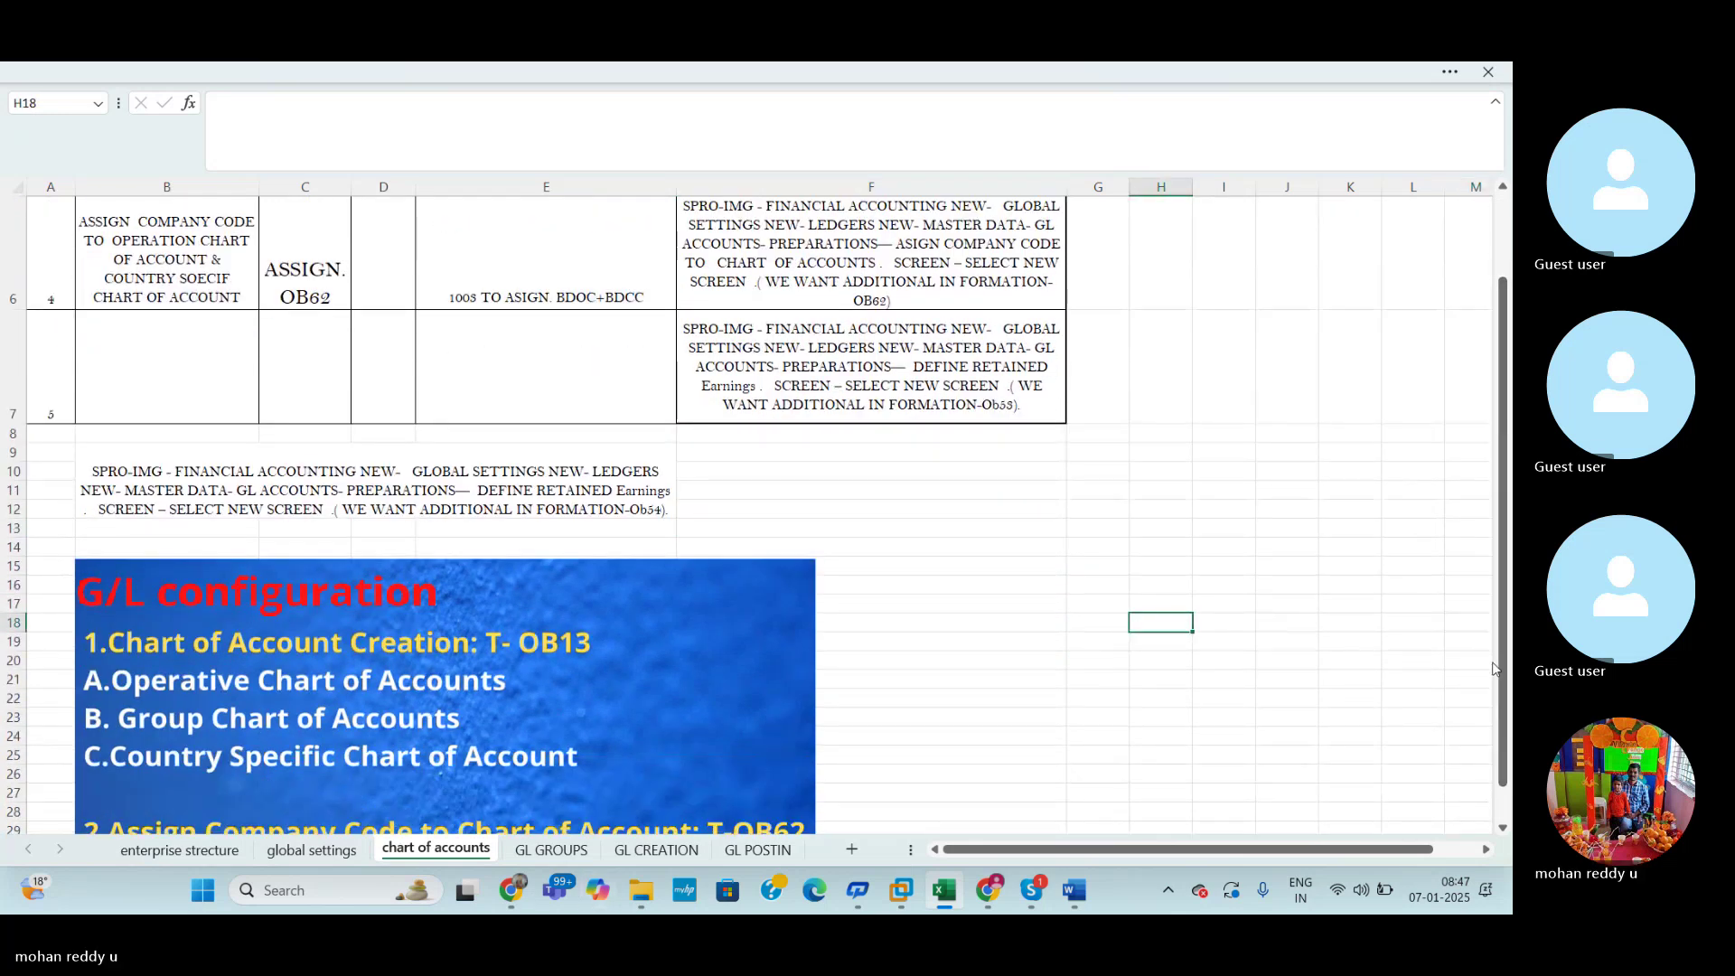
left_click_drag(1507, 656, 1507, 683)
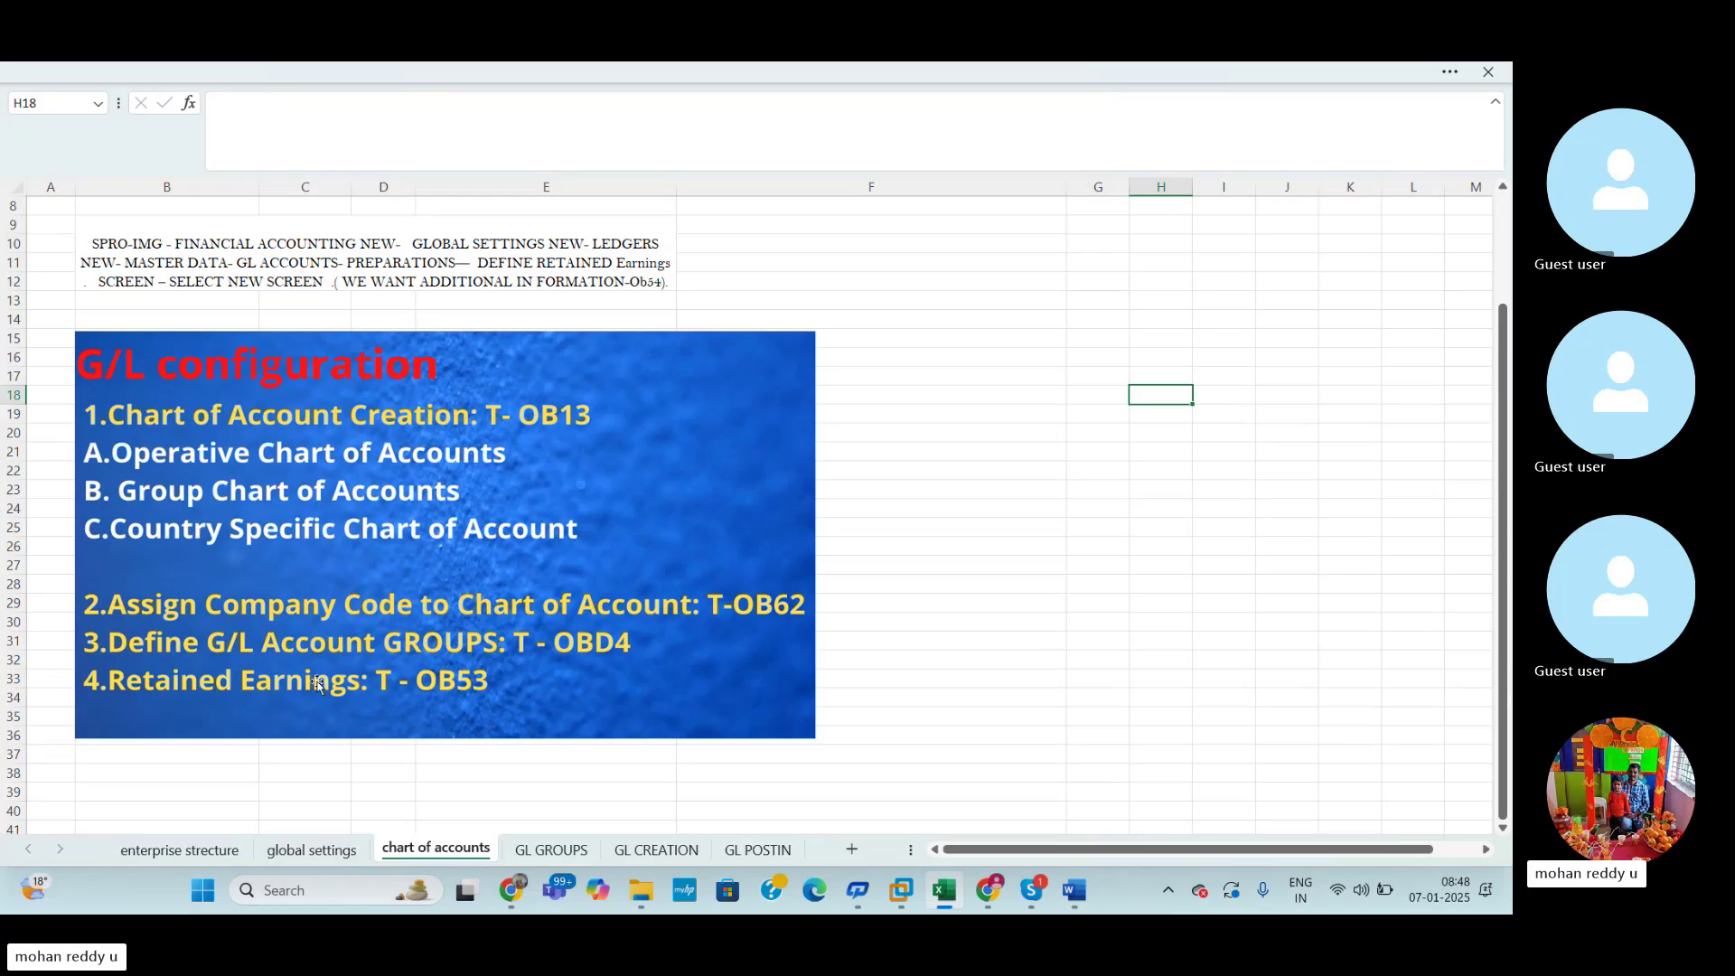
On the GL GROUPS sheet, clear the TSOC codes in column A beside the account groups, starting at row 16.
left_click(578, 849)
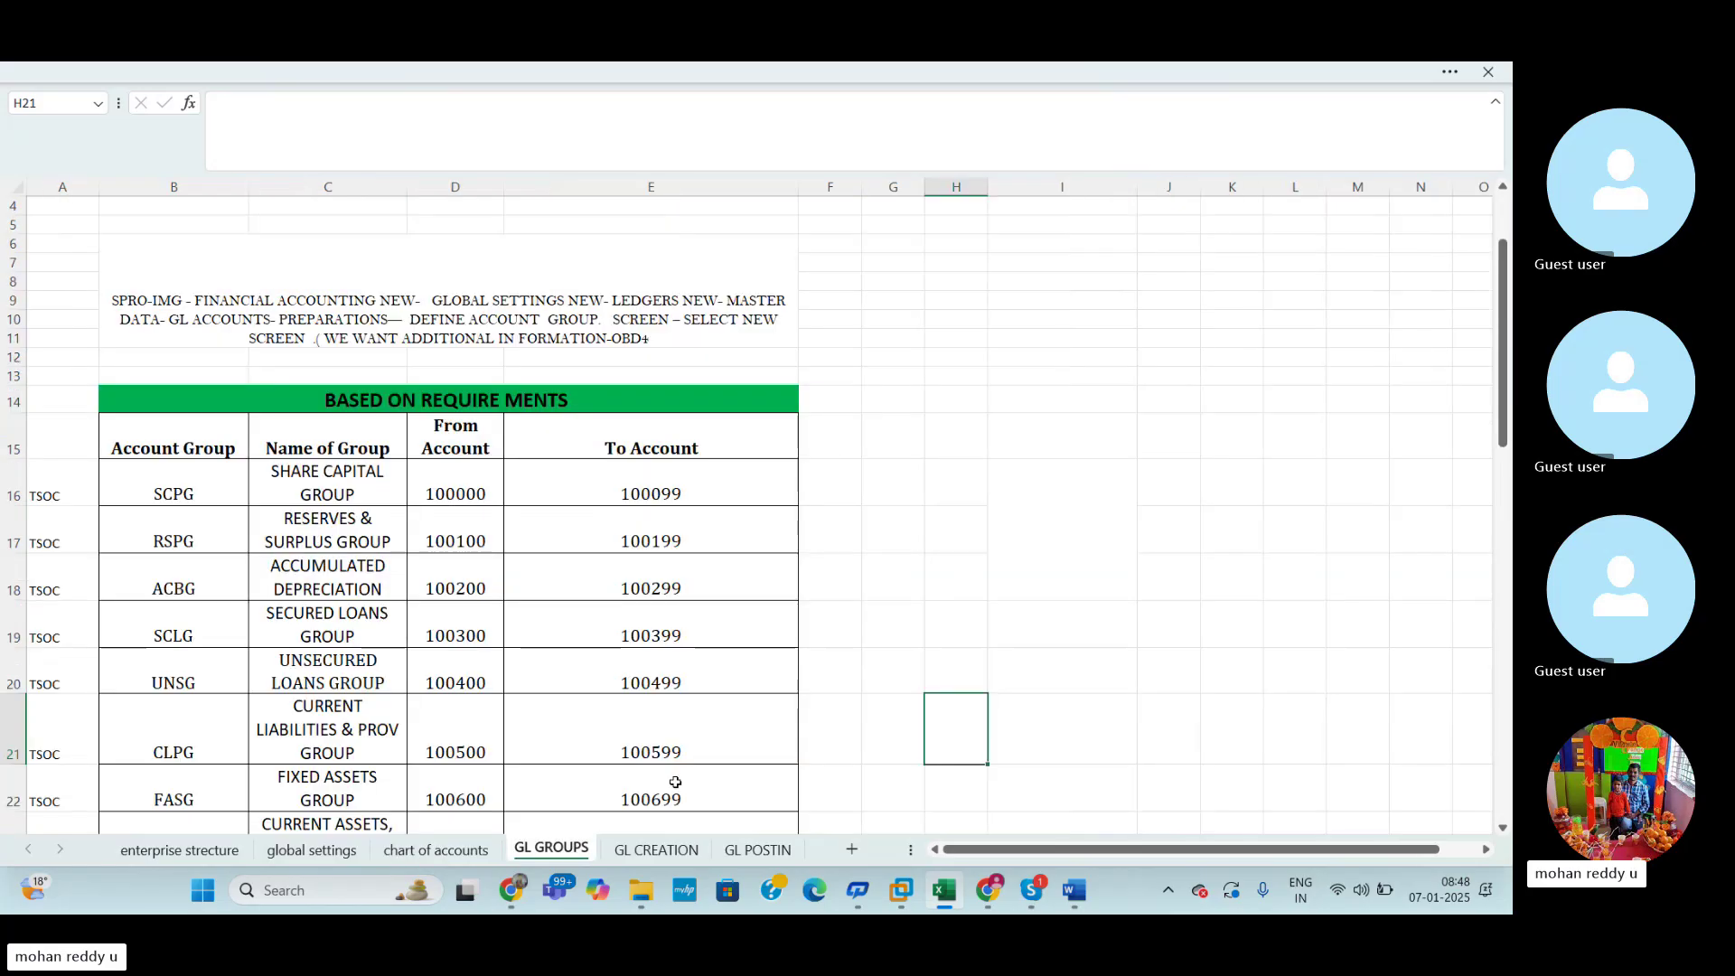
mouse_move(1504, 388)
left_mouse_down()
mouse_move(1505, 343)
mouse_move(1504, 402)
left_mouse_up()
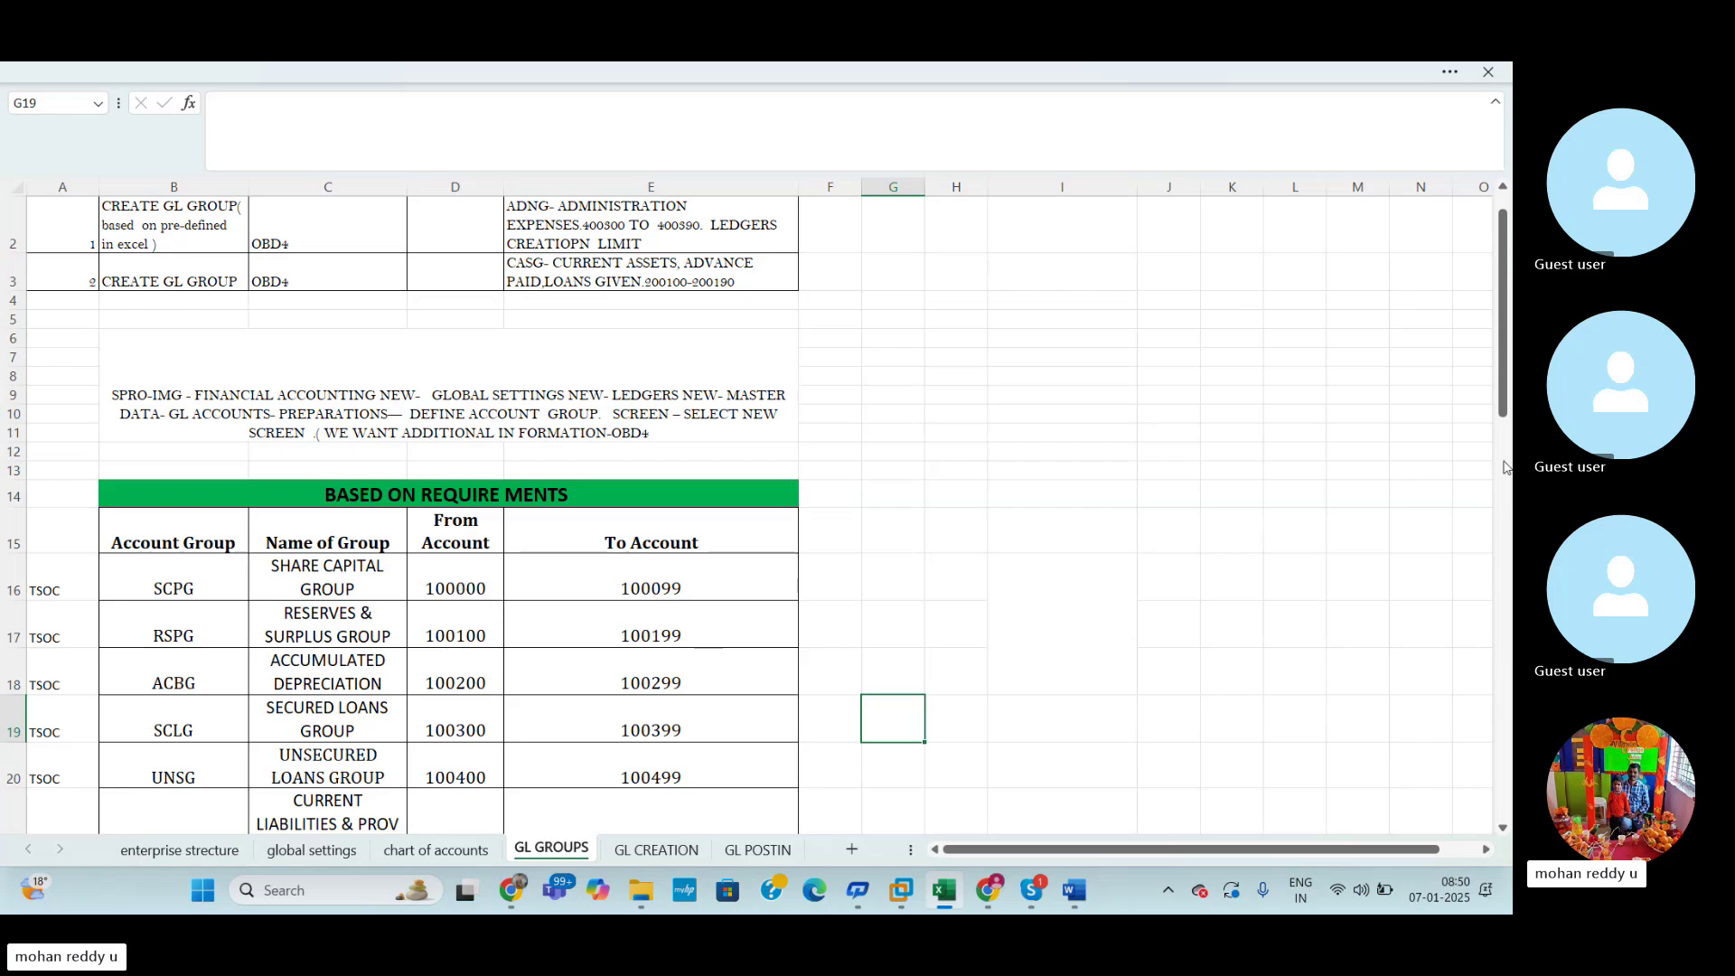
left_click_drag(1502, 367, 1503, 397)
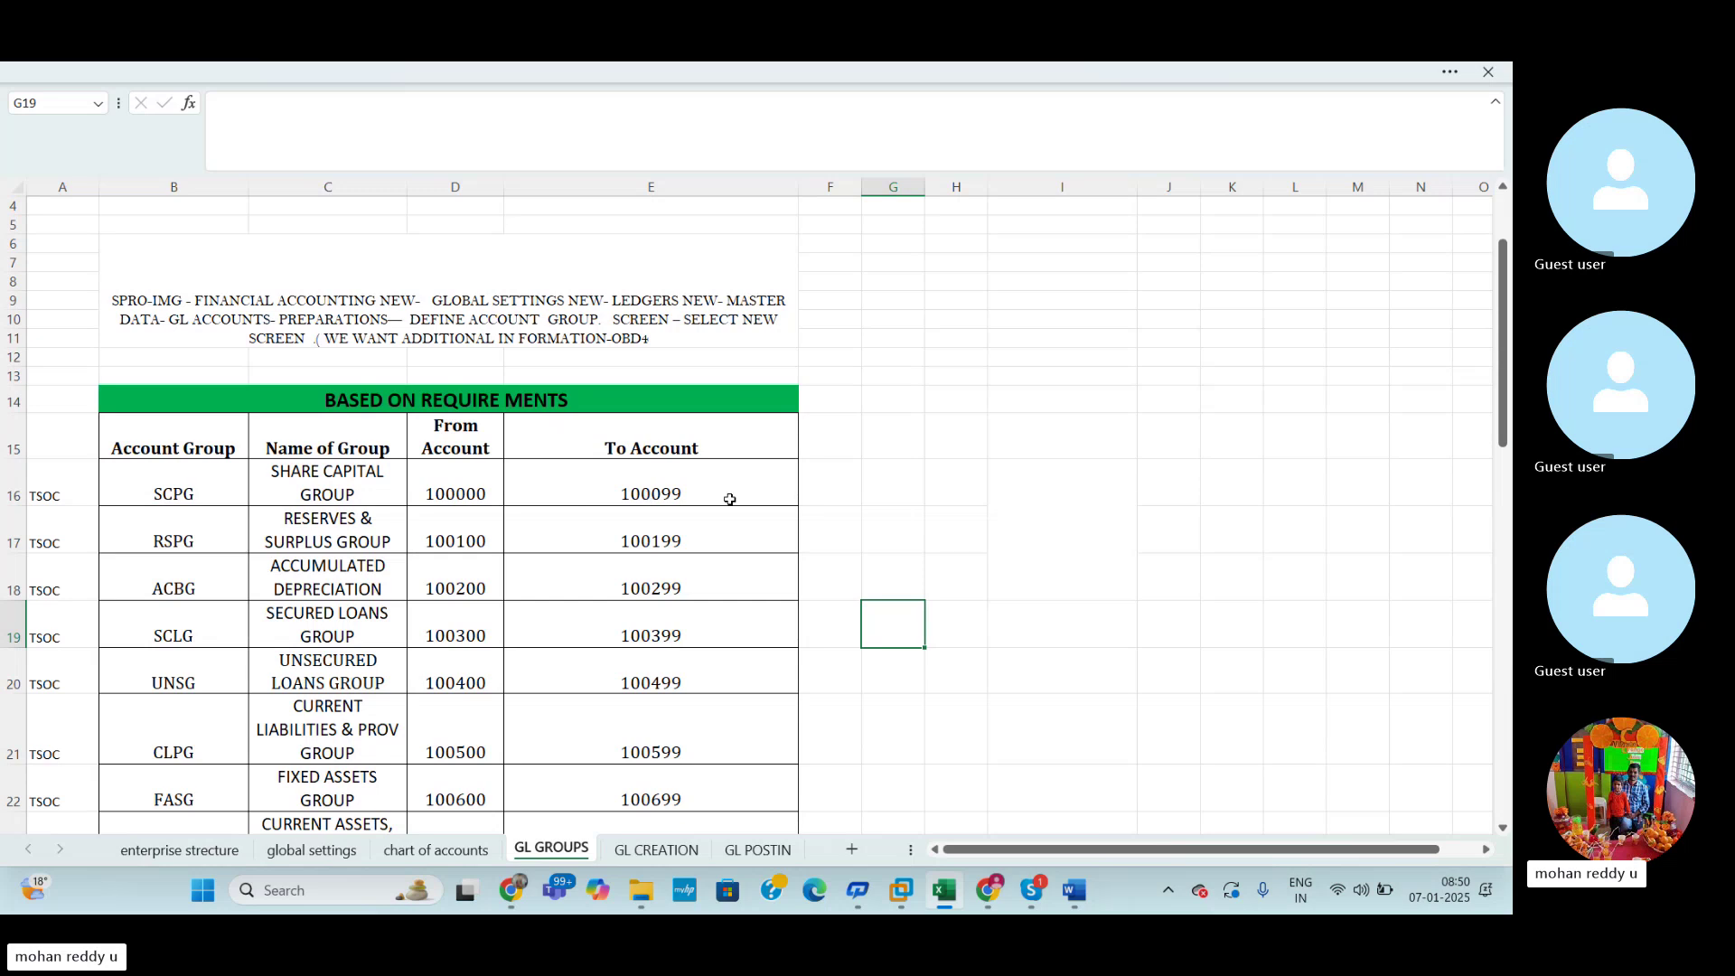
left_click(13, 483)
left_click(87, 481)
left_click_drag(88, 481, 41, 773)
scroll(1057, 734, "up", 9)
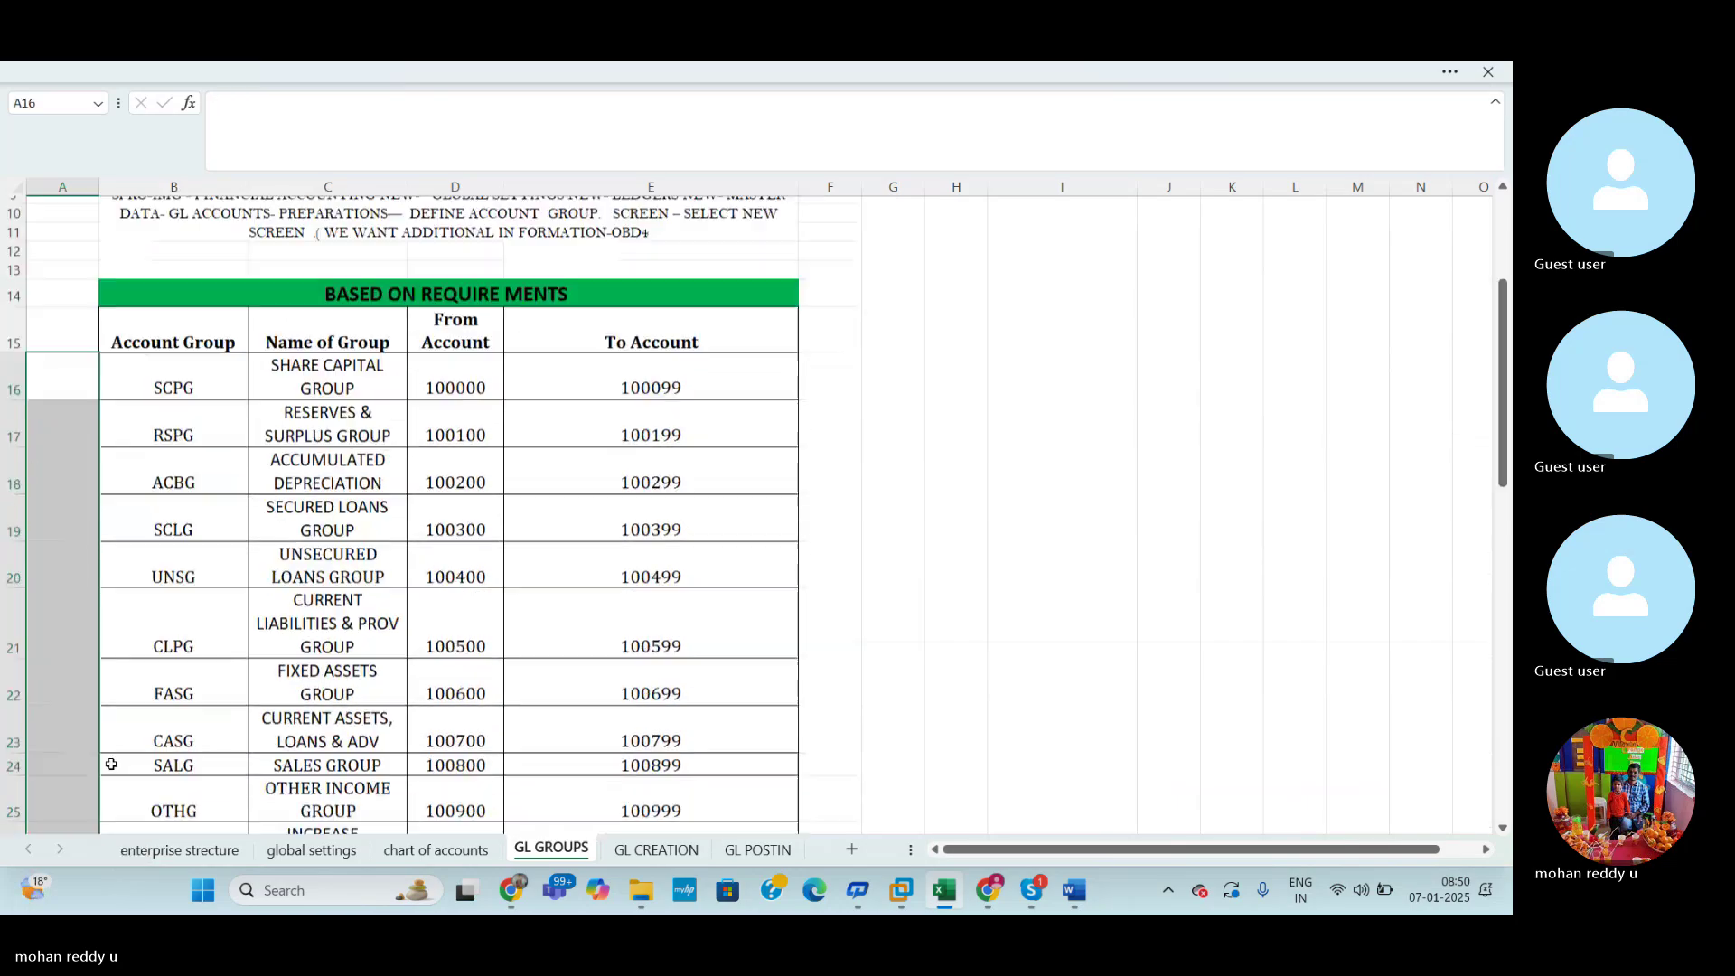
left_click(1057, 734)
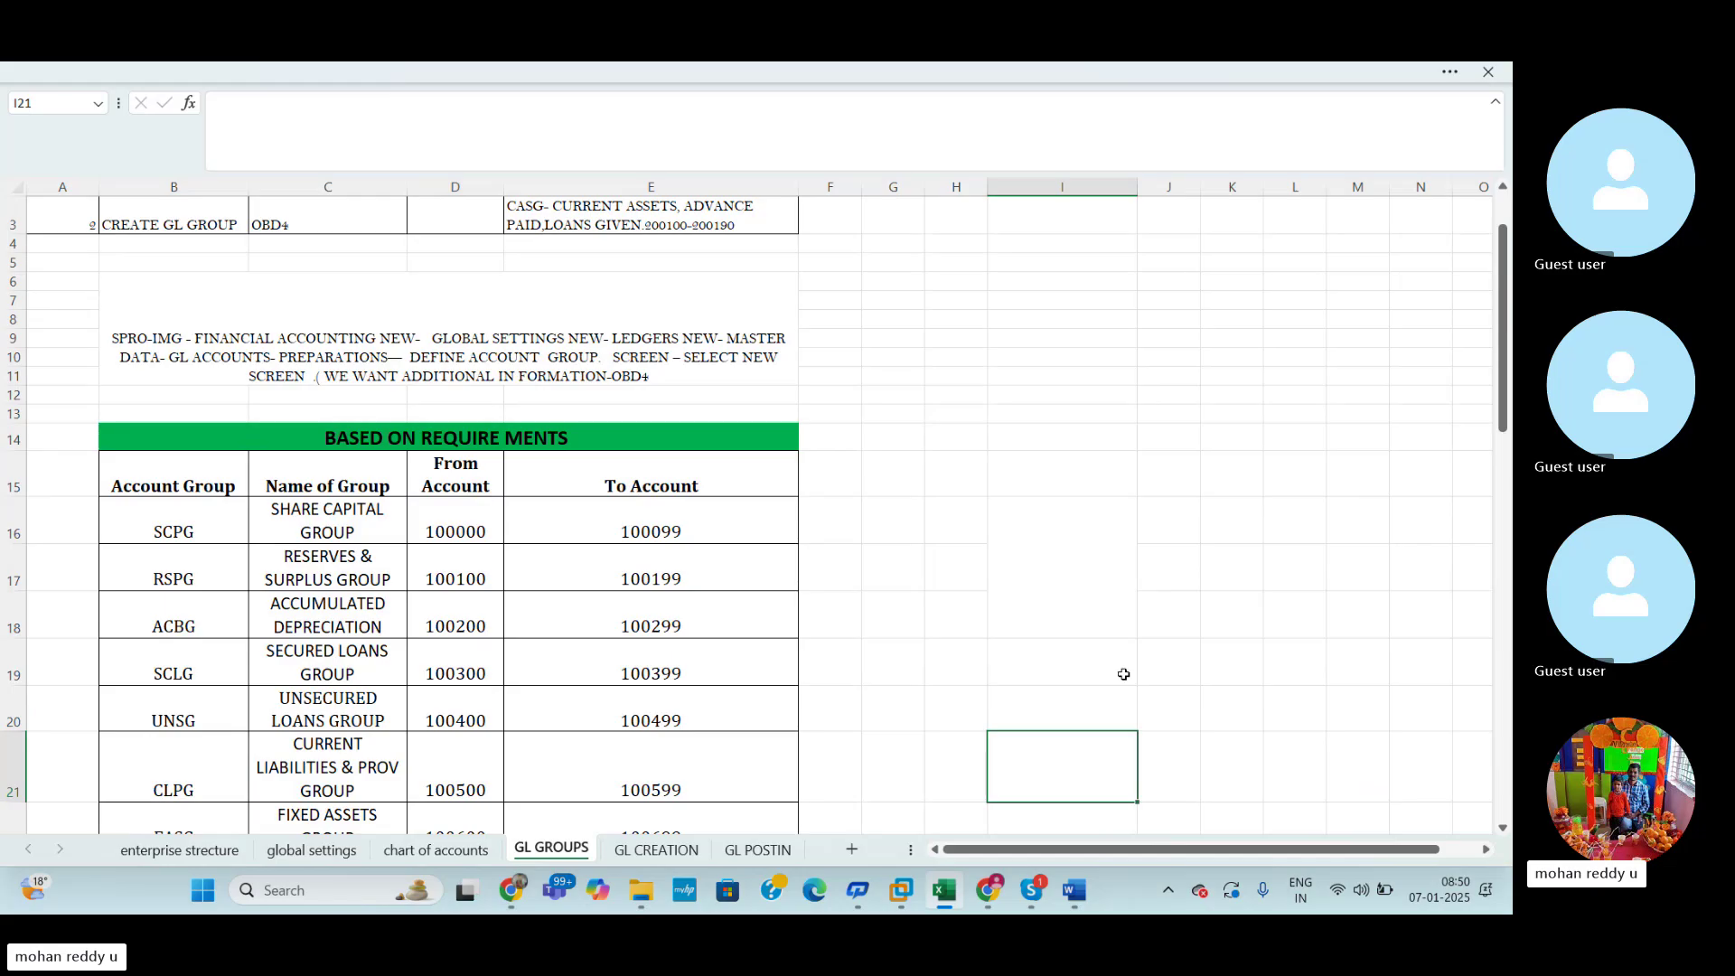
Copy the operative chart of accounts code BDOC from the chart of accounts sheet into cell A15 of the GL GROUPS sheet.
left_click(437, 850)
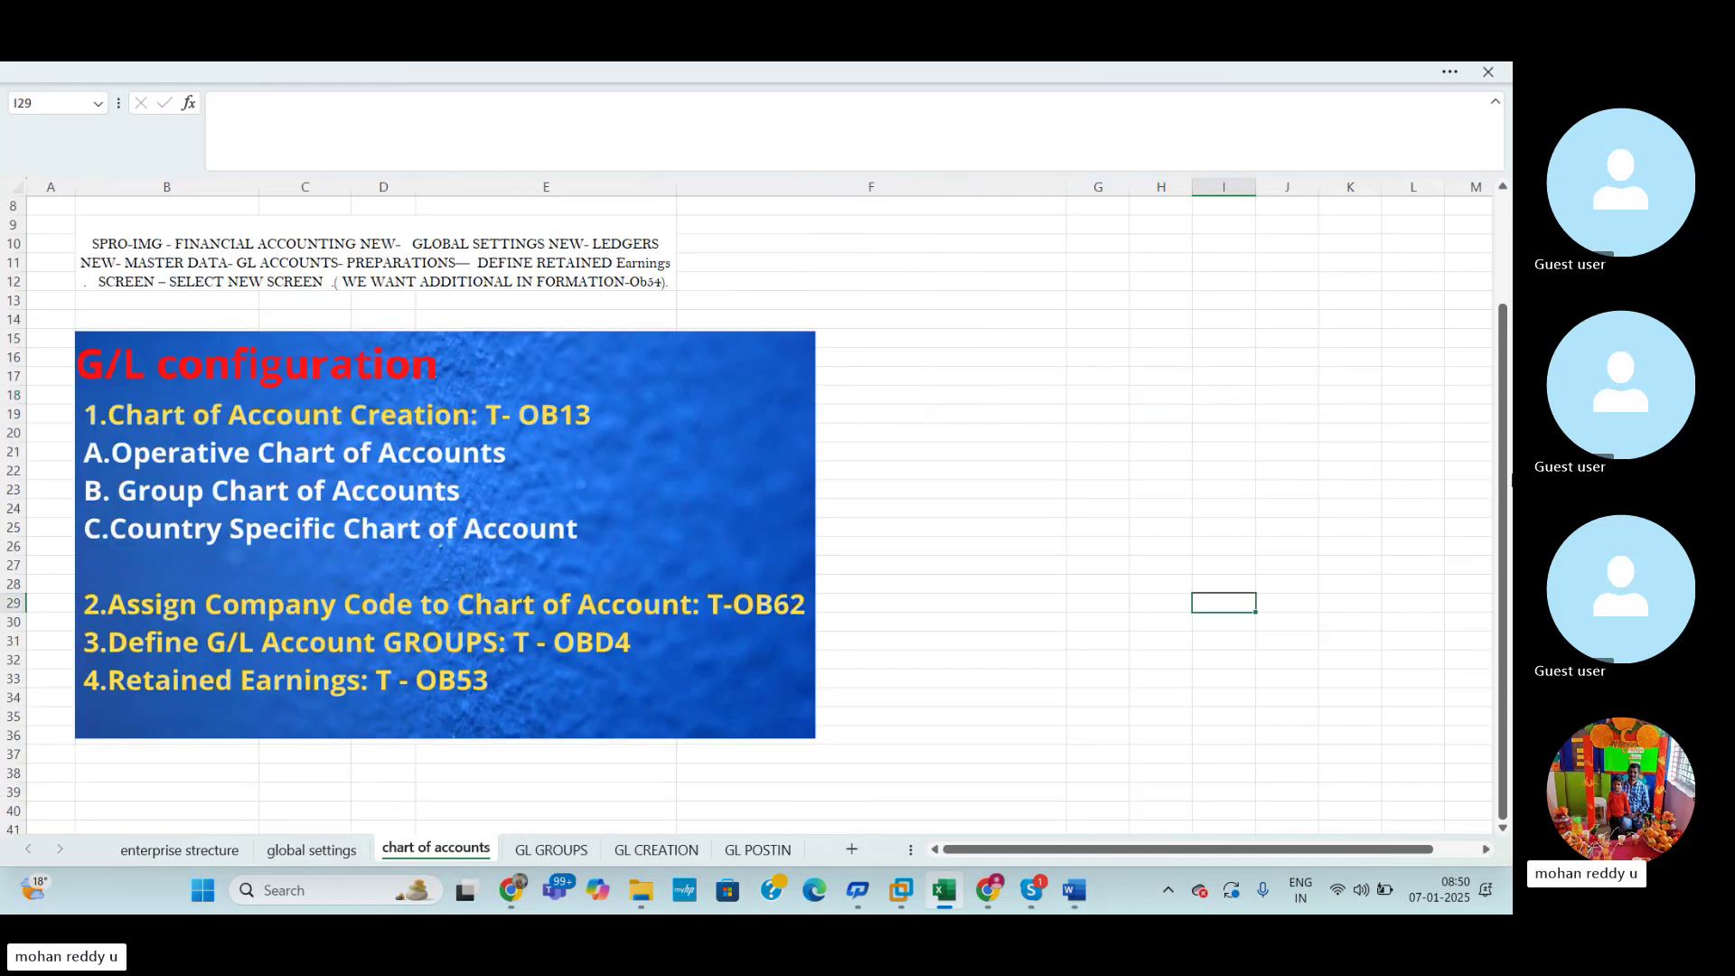
left_click_drag(1507, 522, 1506, 414)
left_click(1395, 479)
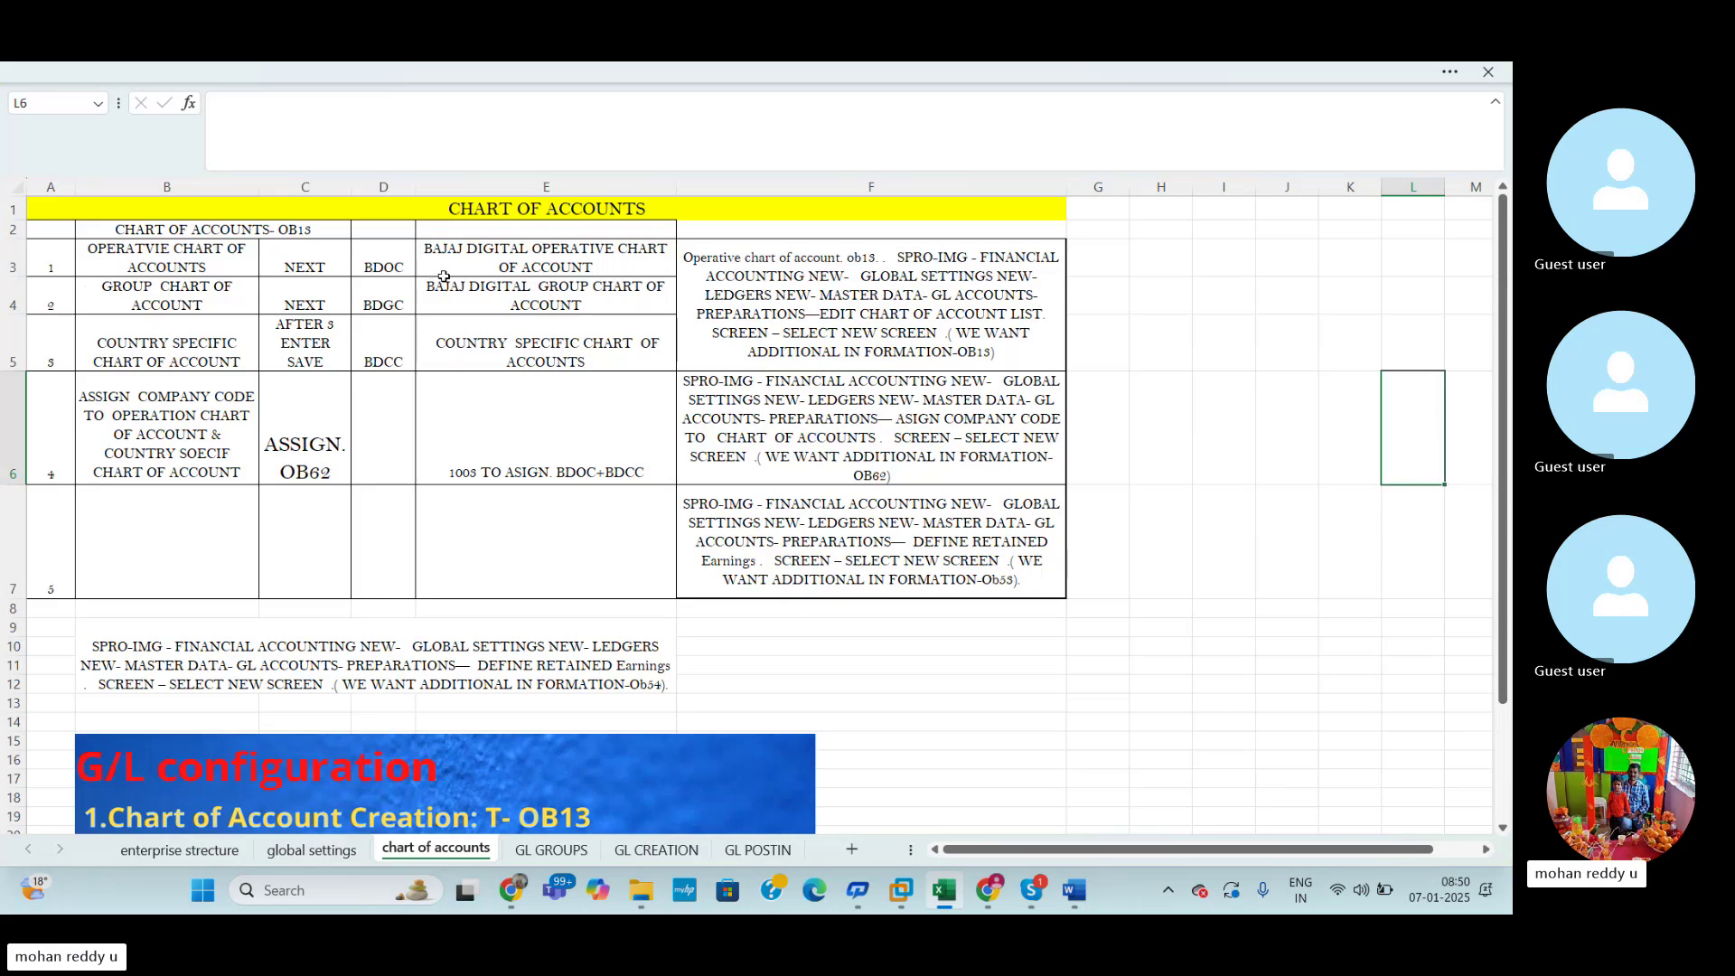
left_click(395, 269)
key("ctrl+c")
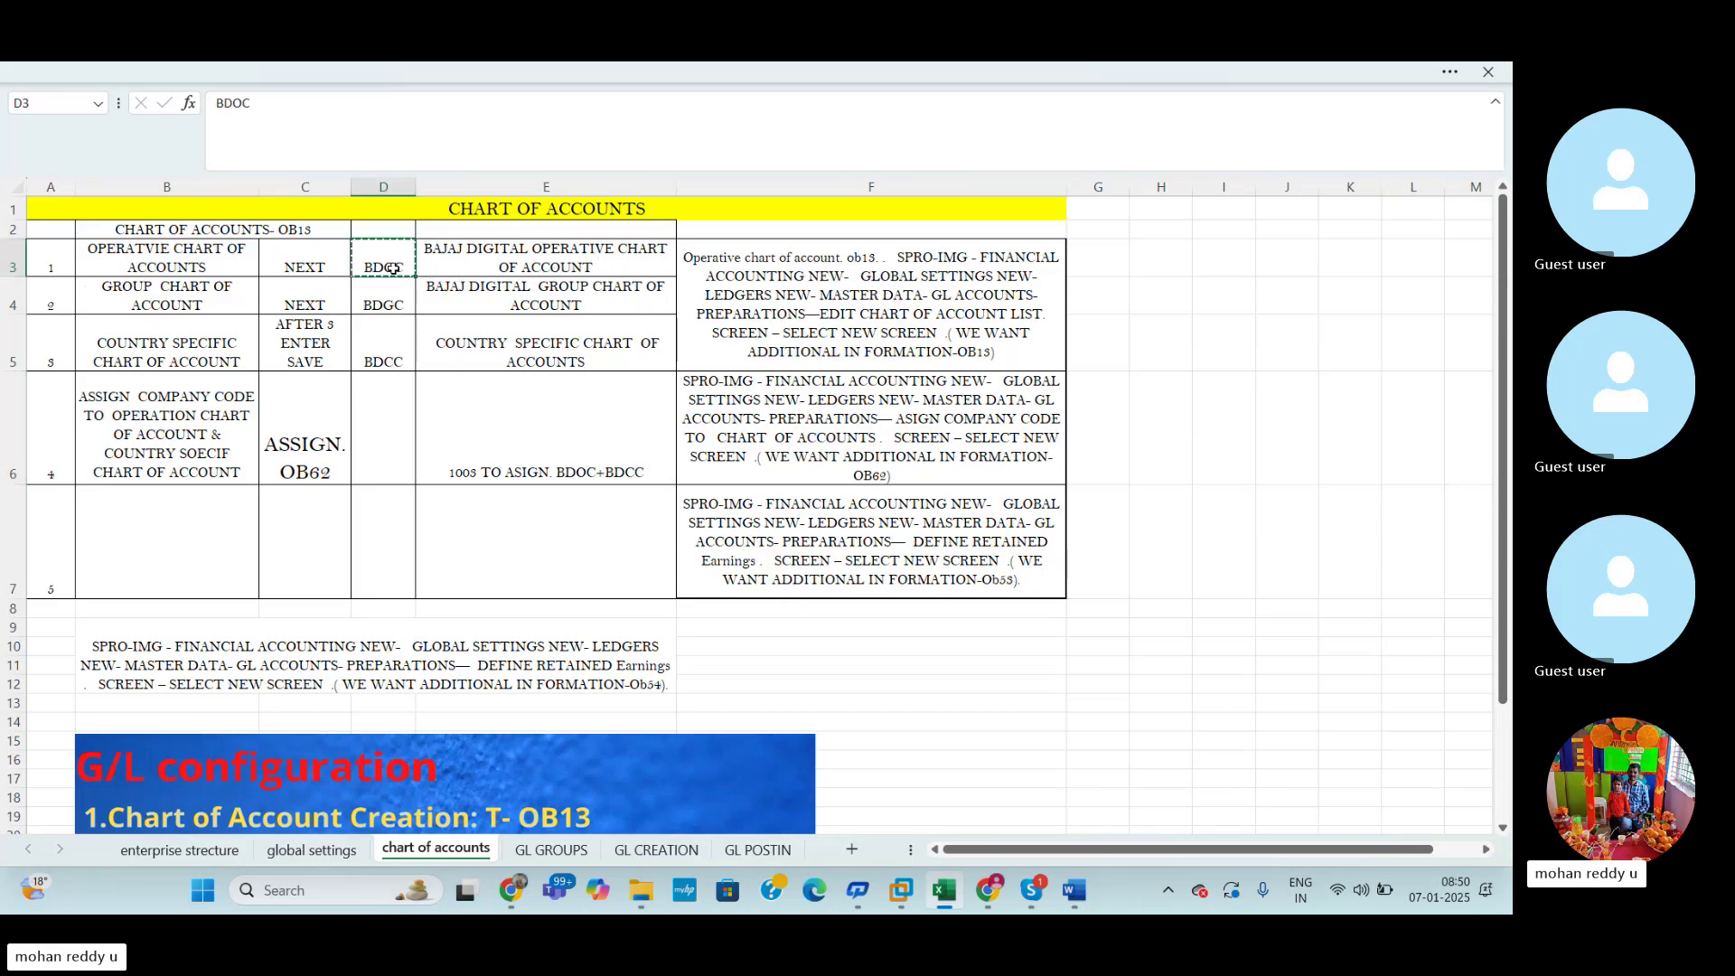
key("alt")
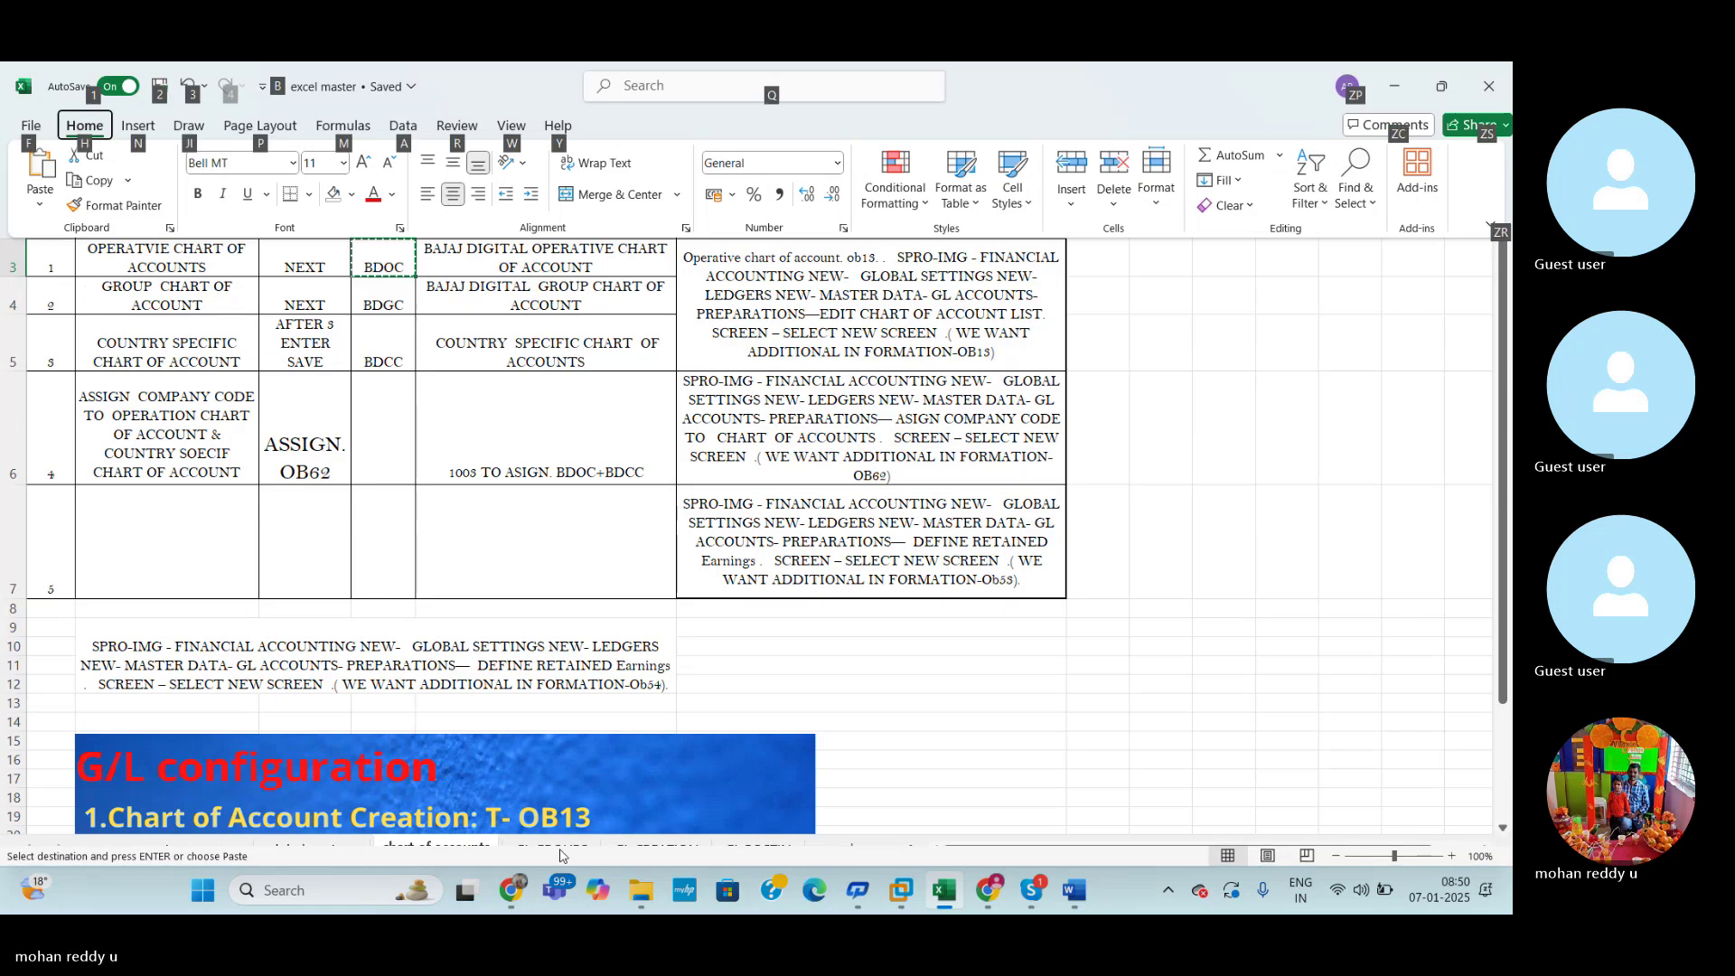
left_click(552, 849)
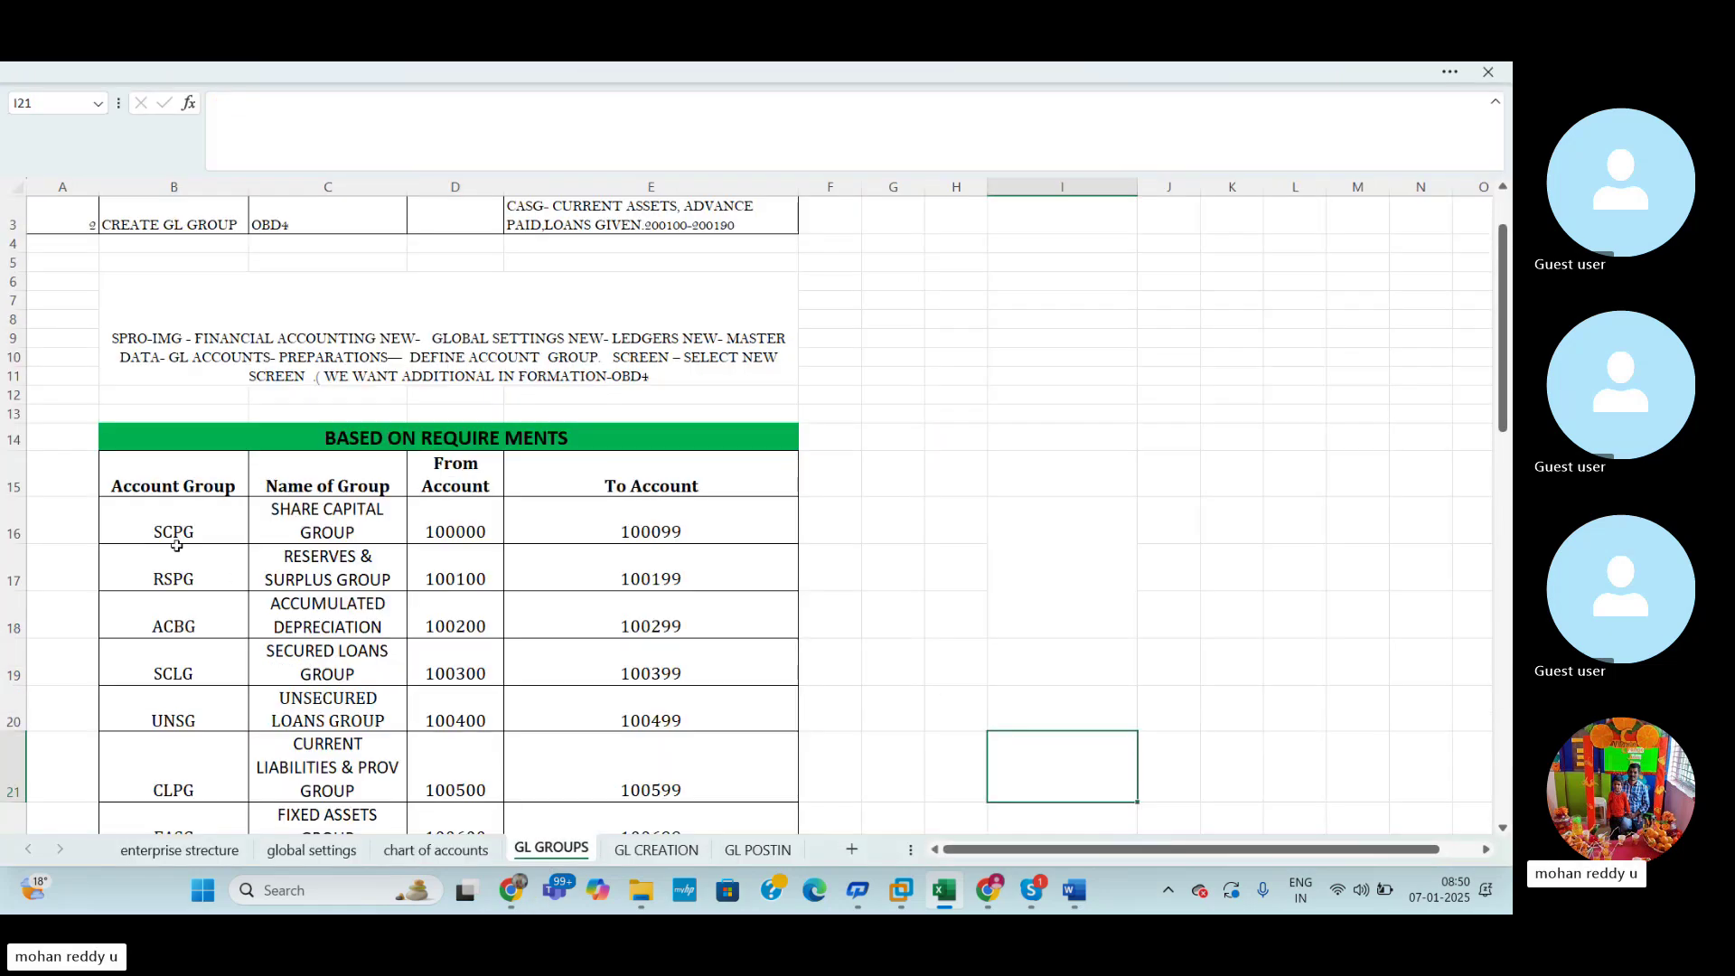
left_click(79, 490)
key("ctrl+v")
left_click_drag(993, 554, 956, 623)
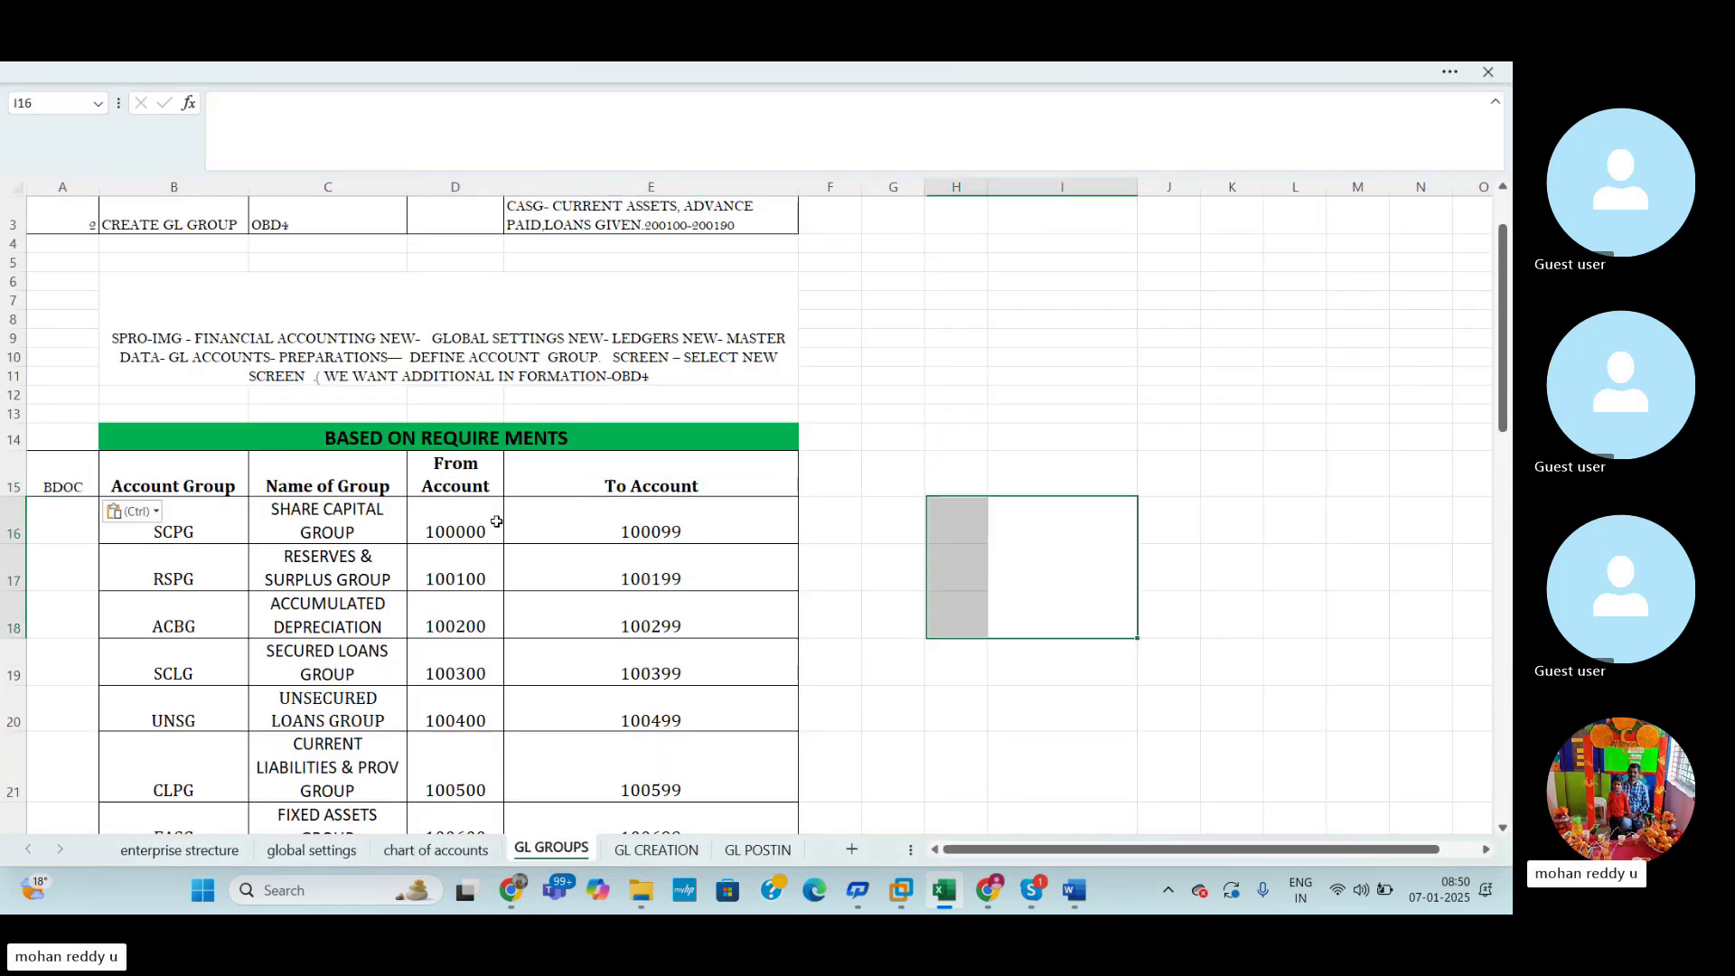
left_click(903, 494)
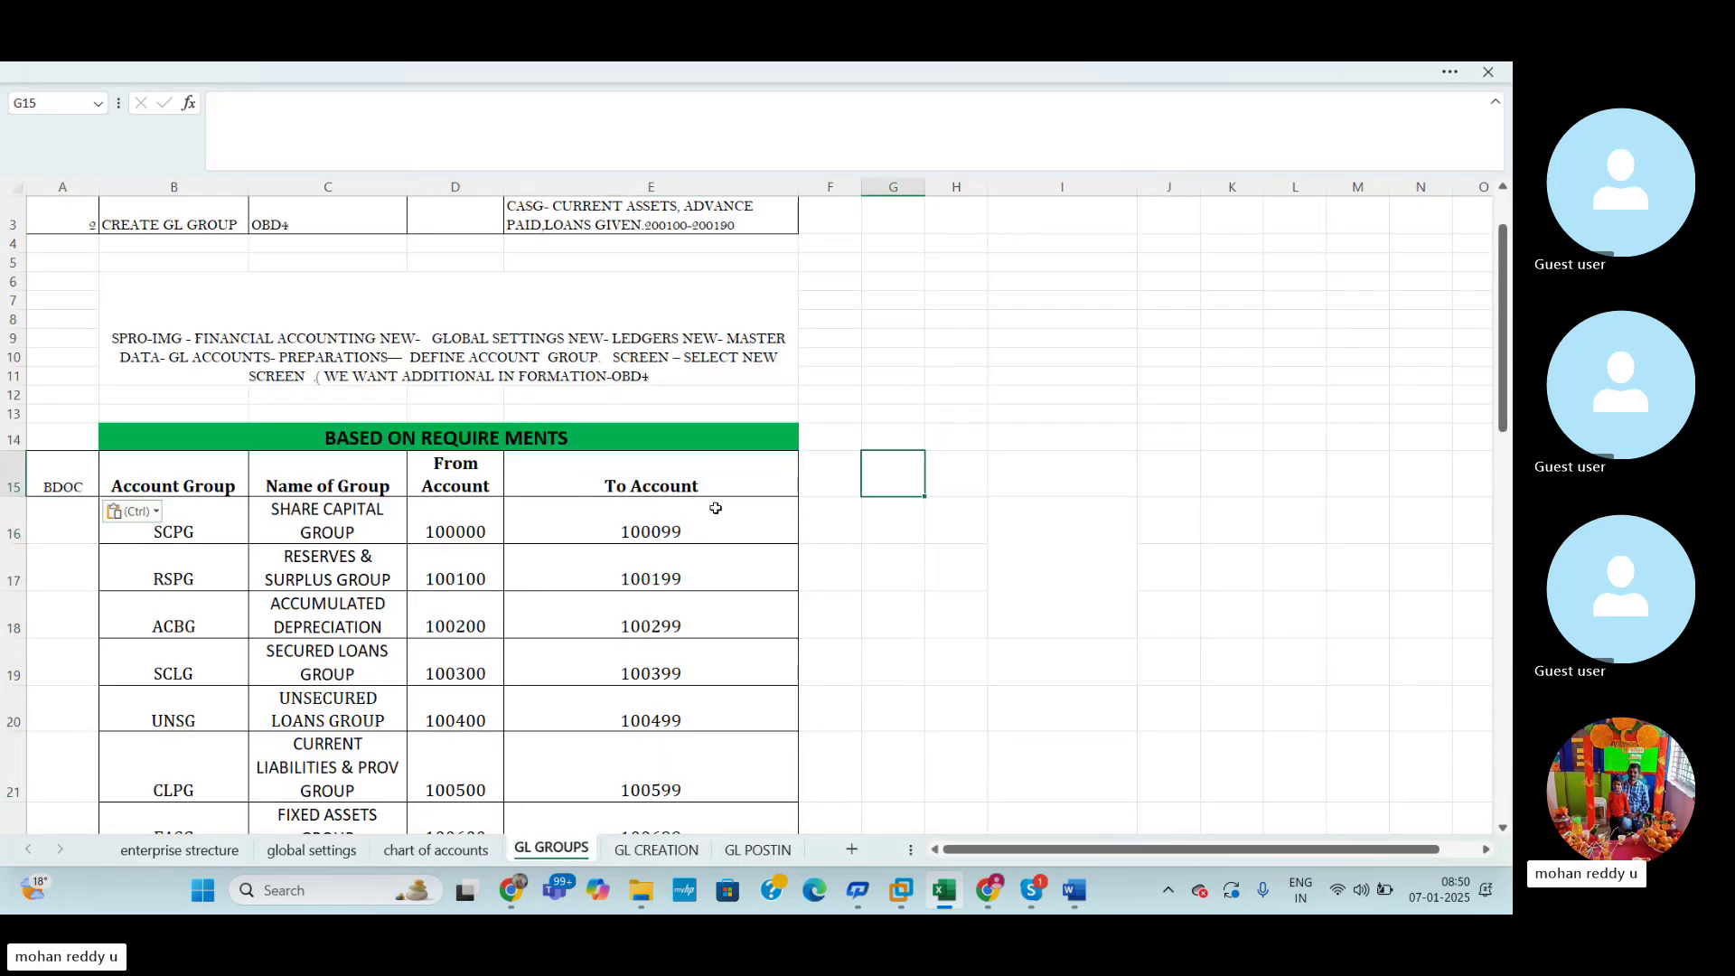
Copy the BDOC code into cell A16 beside the SCPG group and delete it from cell A15.
left_click(71, 485)
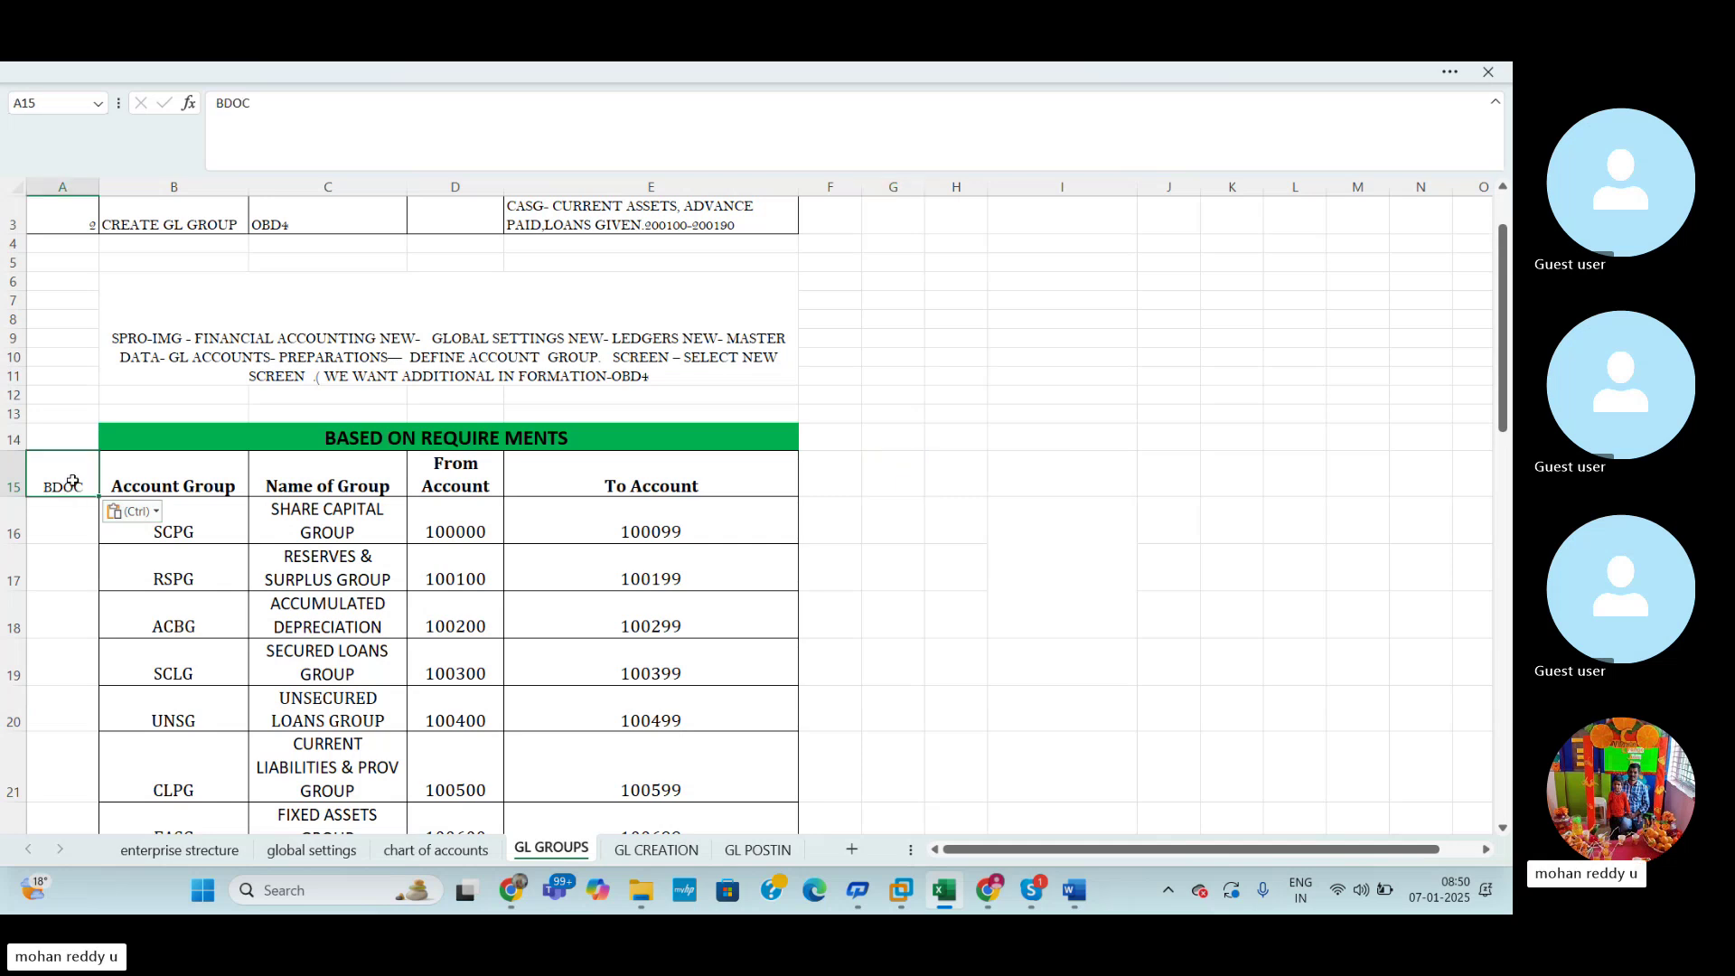
left_click(74, 524)
left_click(74, 488)
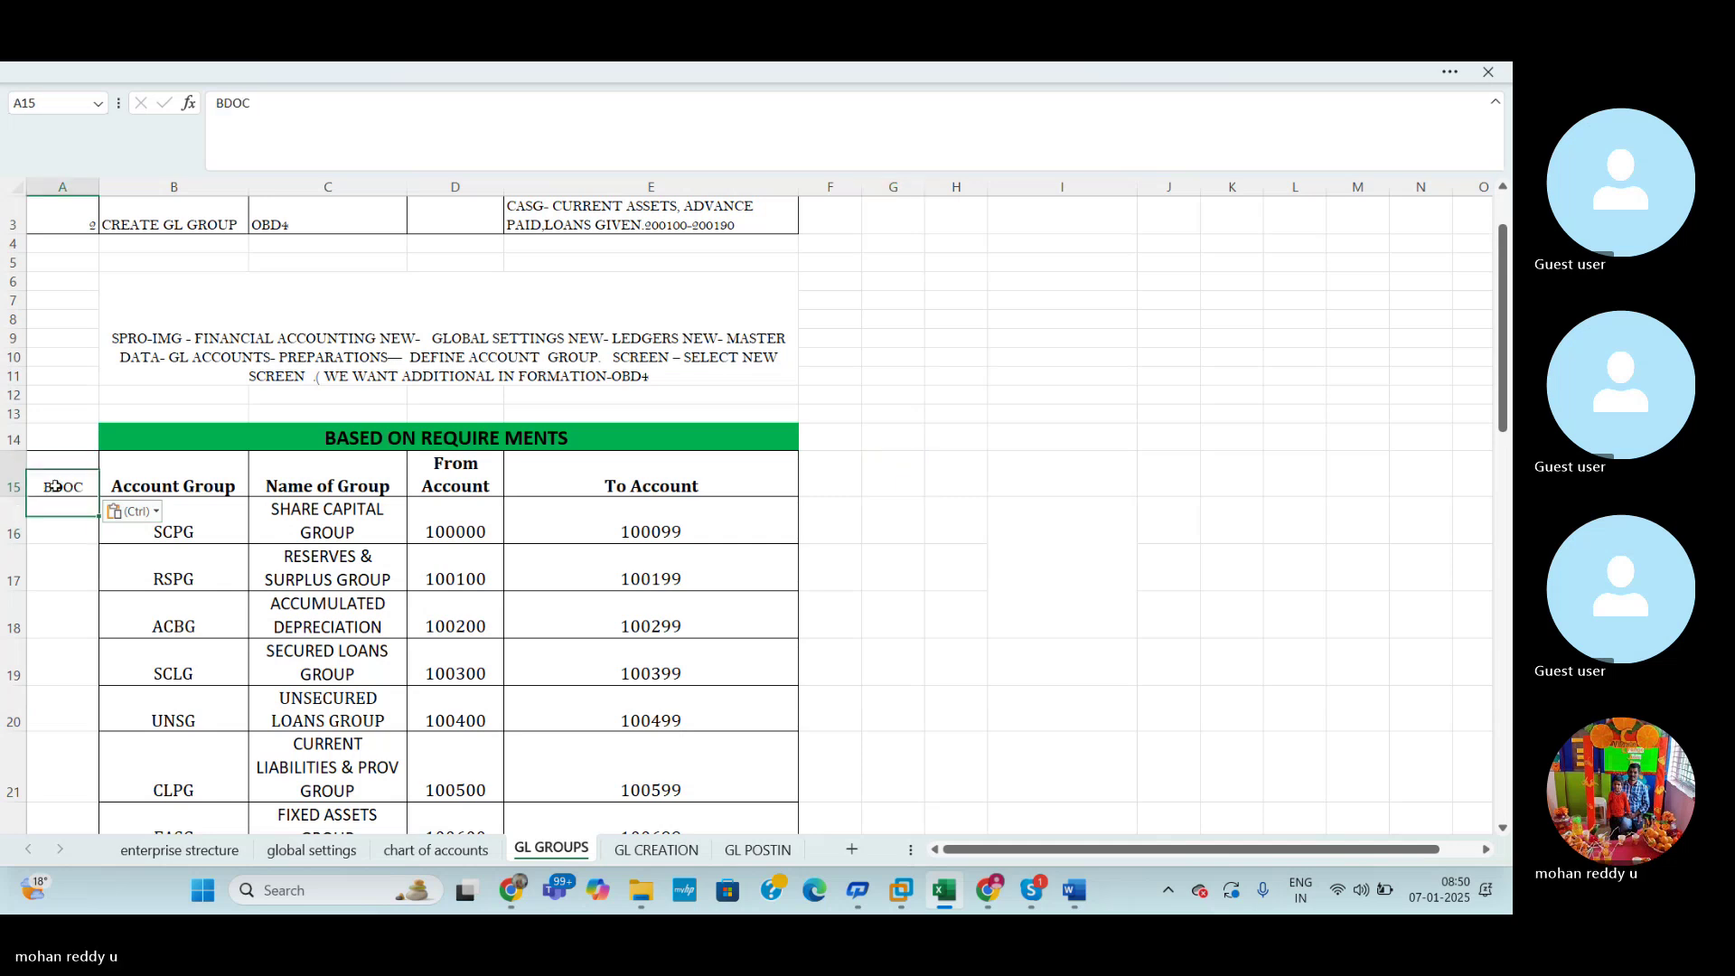
key("ctrl+c")
left_click(81, 529)
key("ctrl+v")
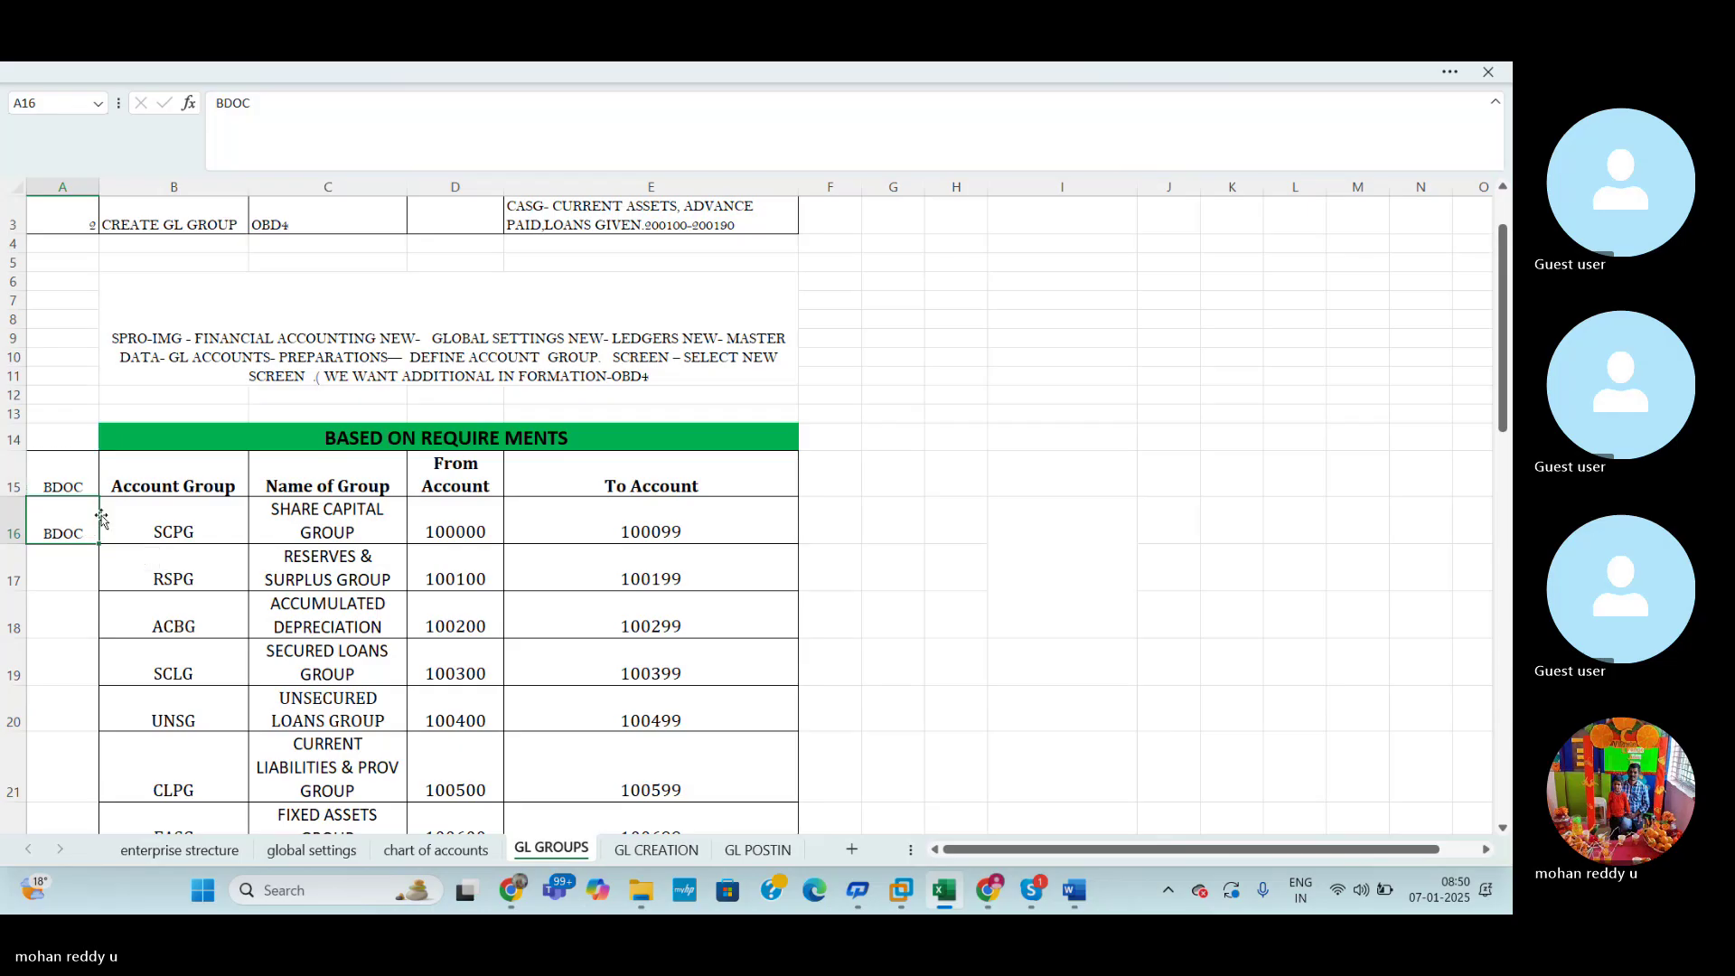
left_click(63, 486)
key("Delete")
left_click(1046, 528)
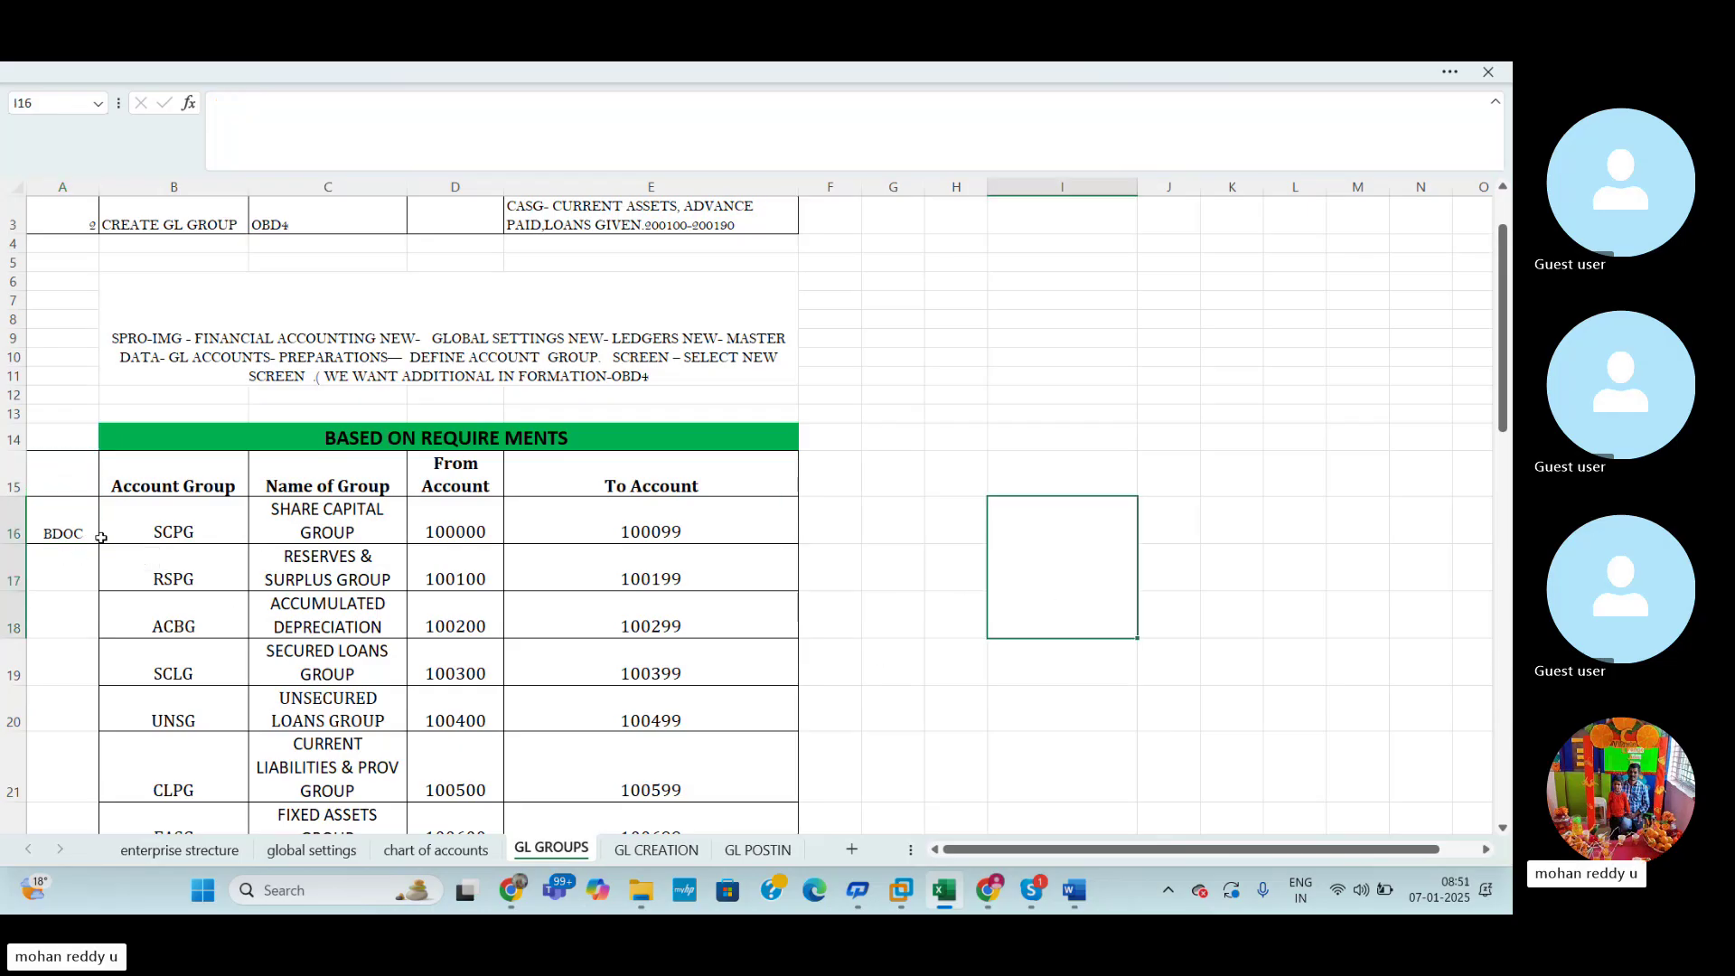
Fill the BDOC code from cell A16 down column A beside the account groups below.
left_click(63, 531)
key("ctrl+c")
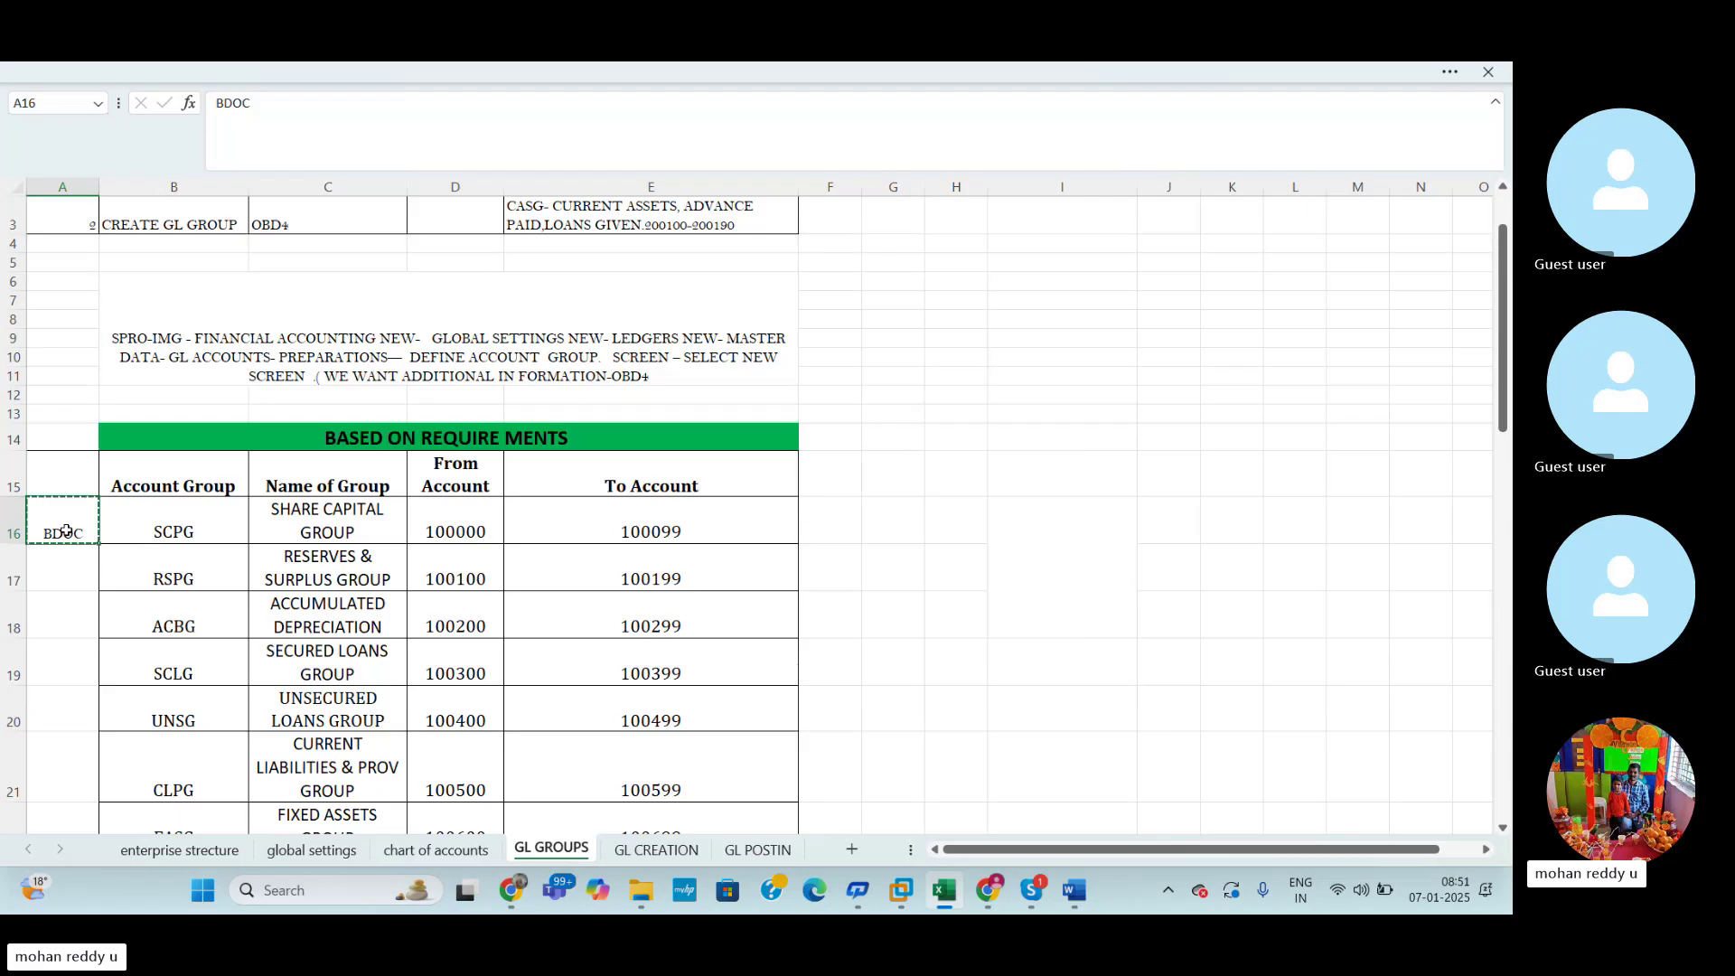
left_click_drag(65, 531, 97, 710)
key("ctrl+v")
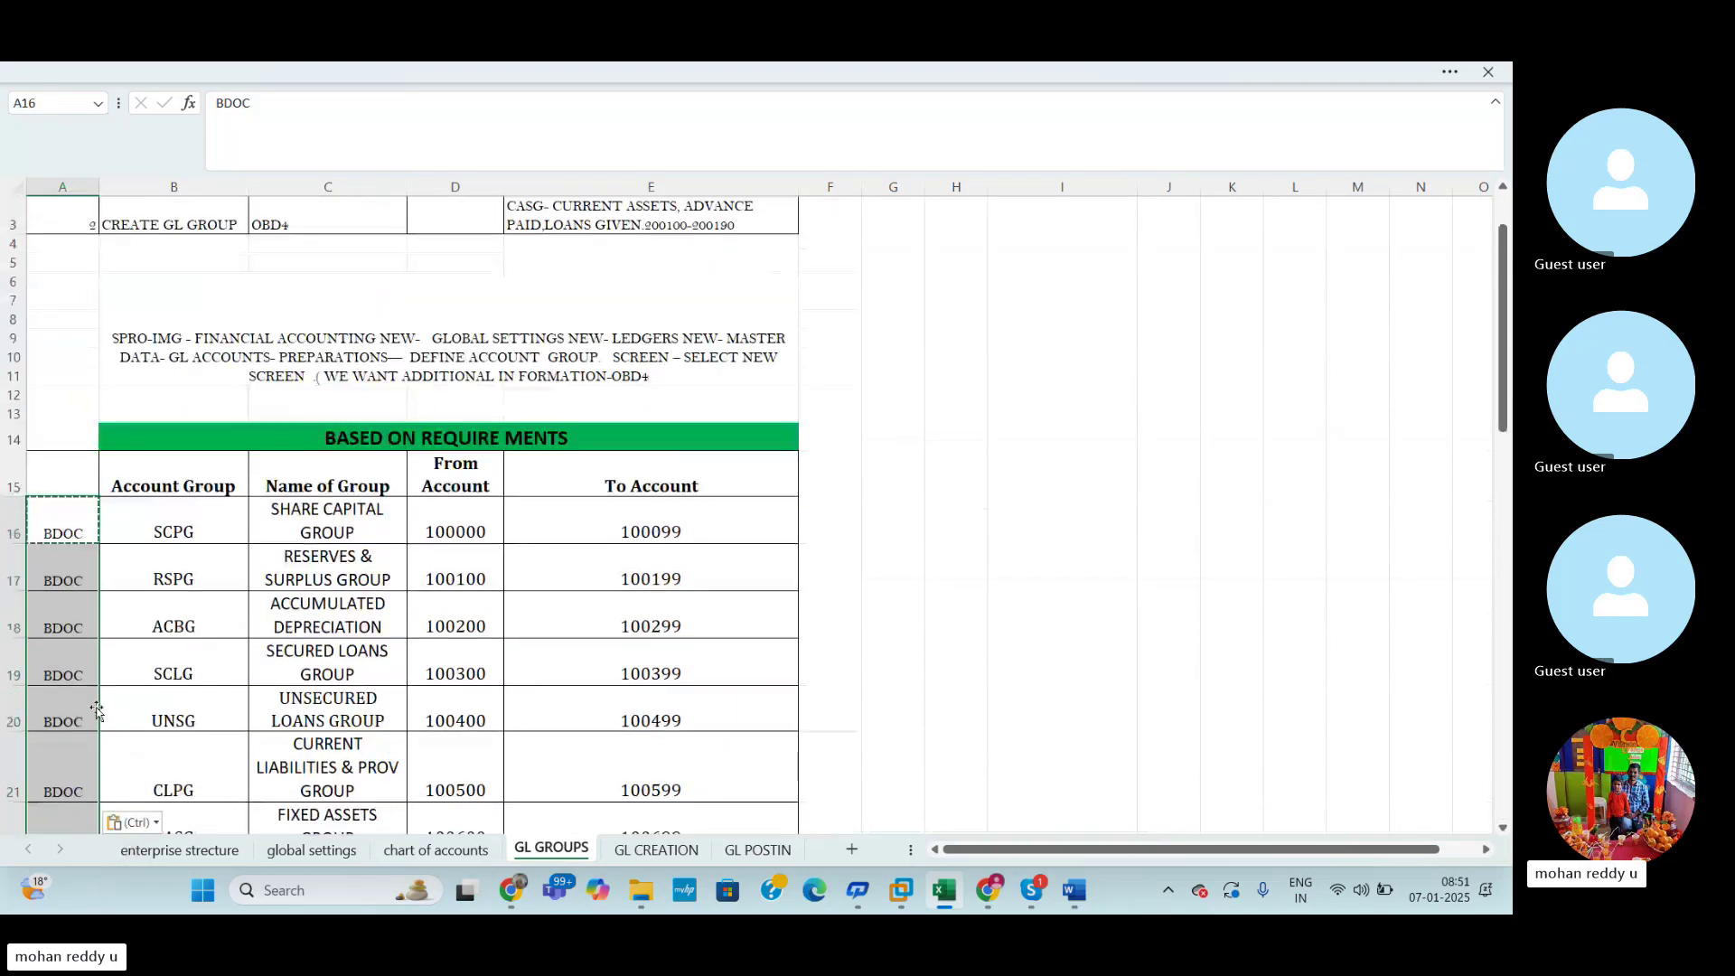
key("Escape")
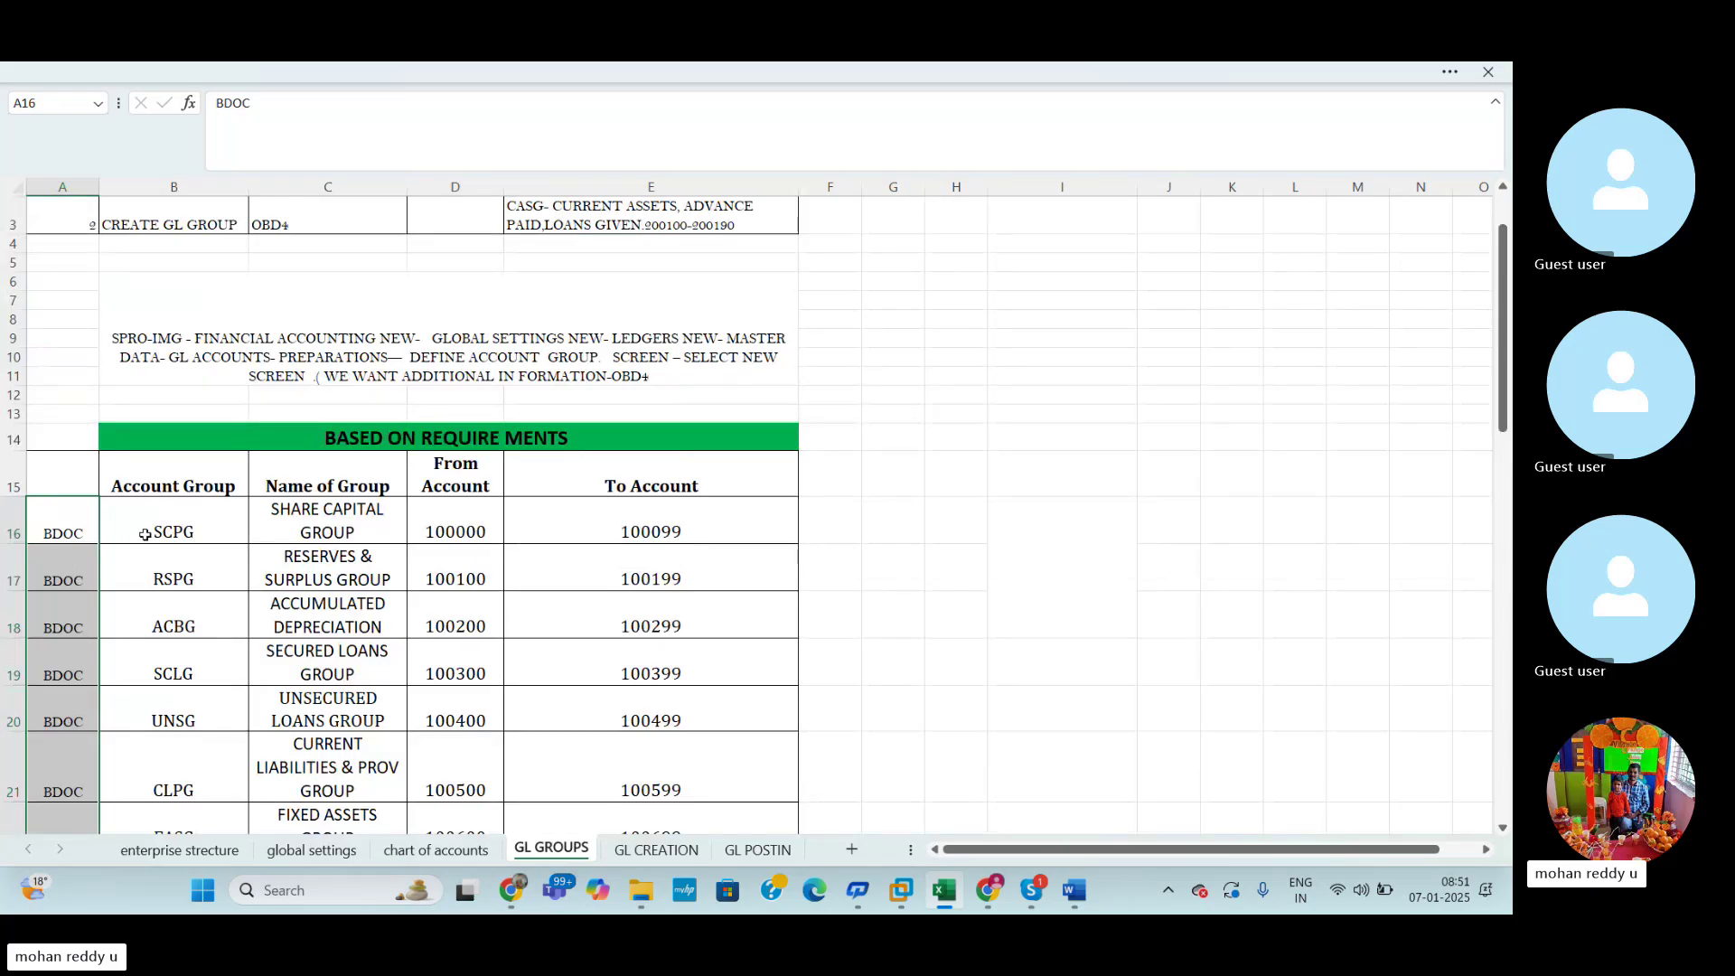
Review the account group rows SCPG, RSPG, ACBG and SCLG with their names and from/to account ranges.
left_click_drag(1503, 358, 1499, 374)
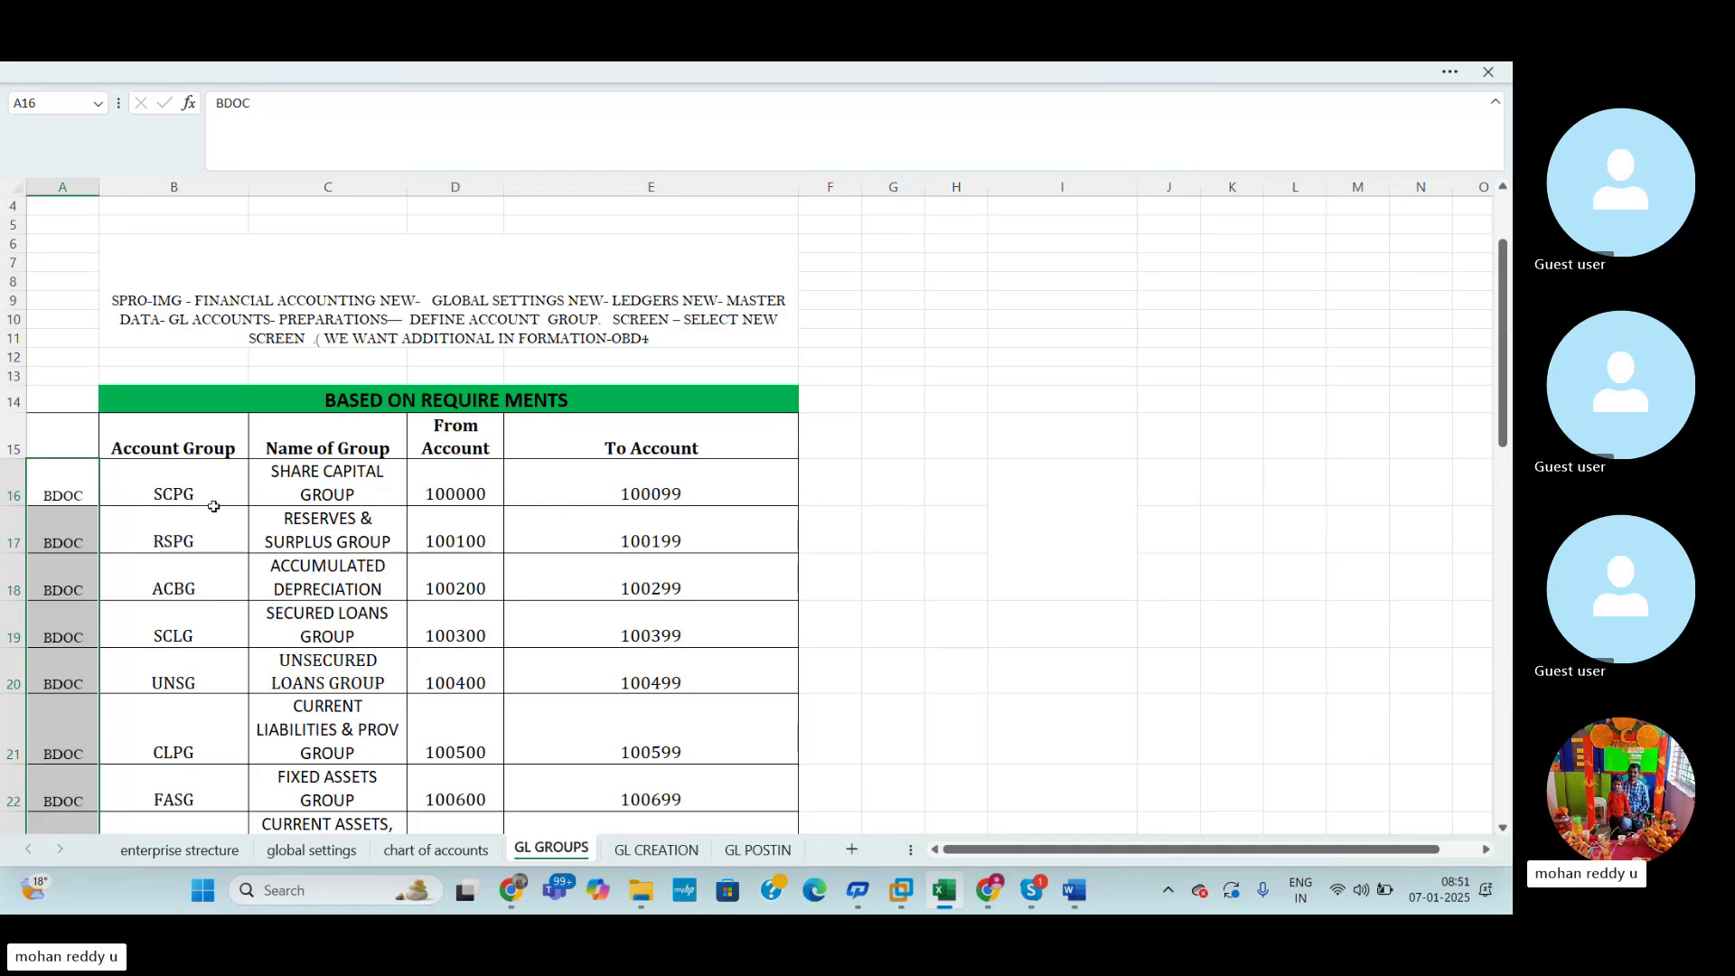
left_click(179, 497)
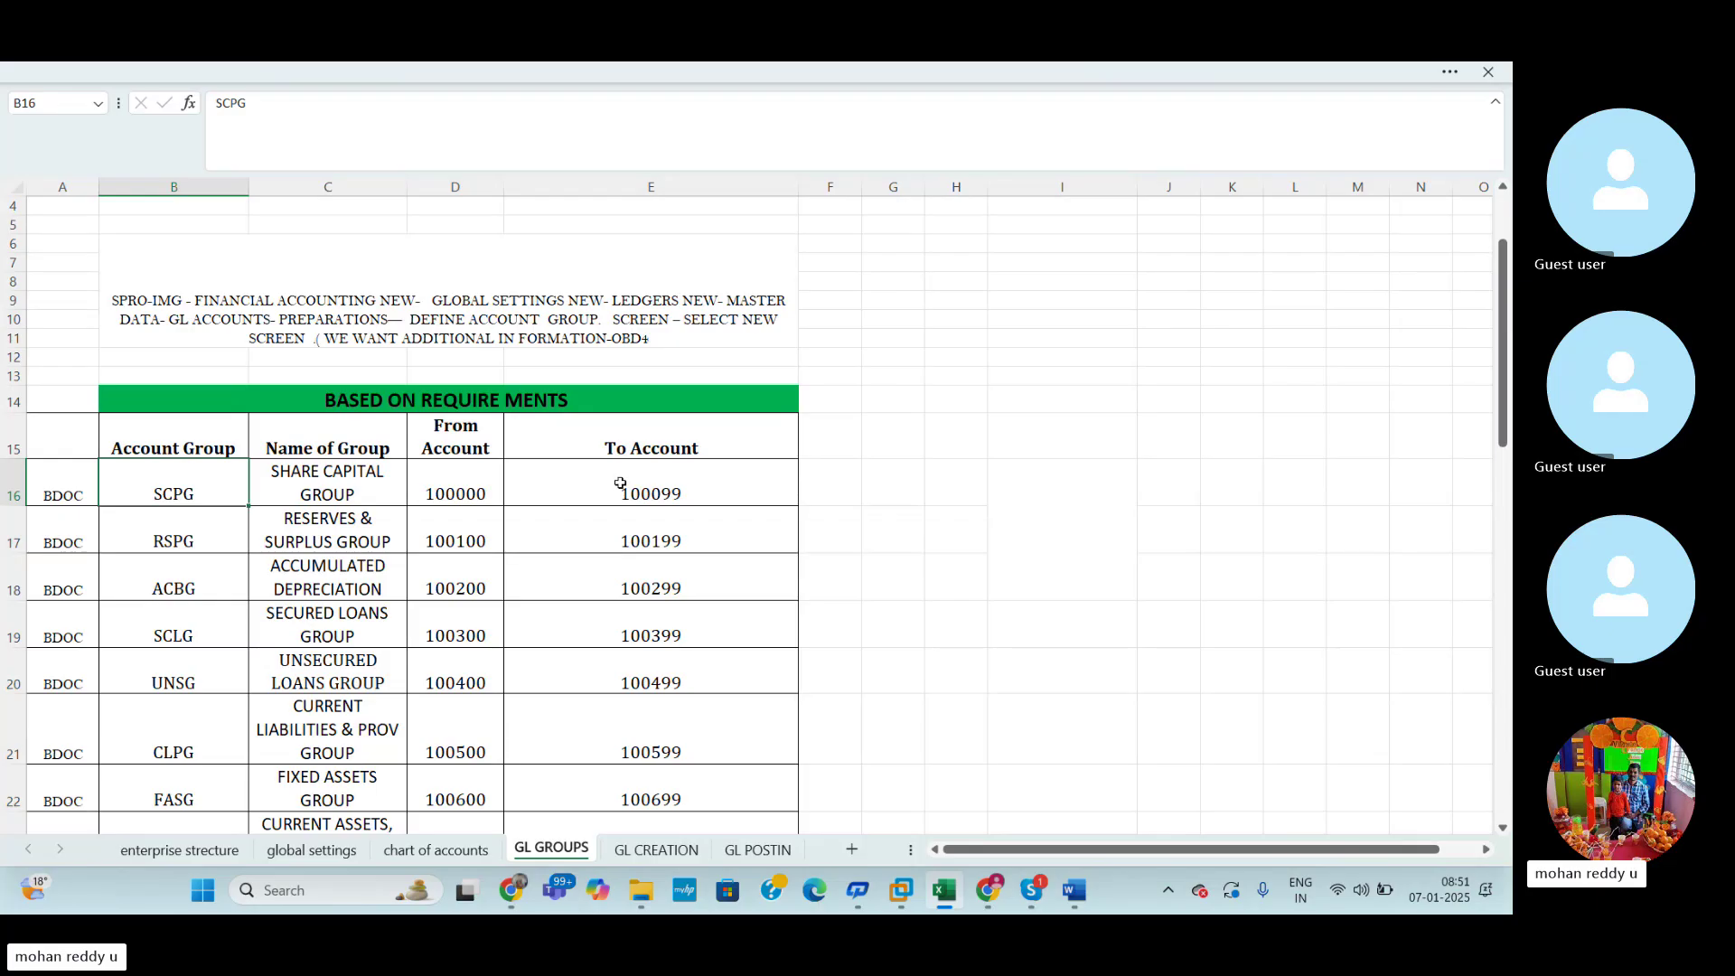
left_click(3, 486)
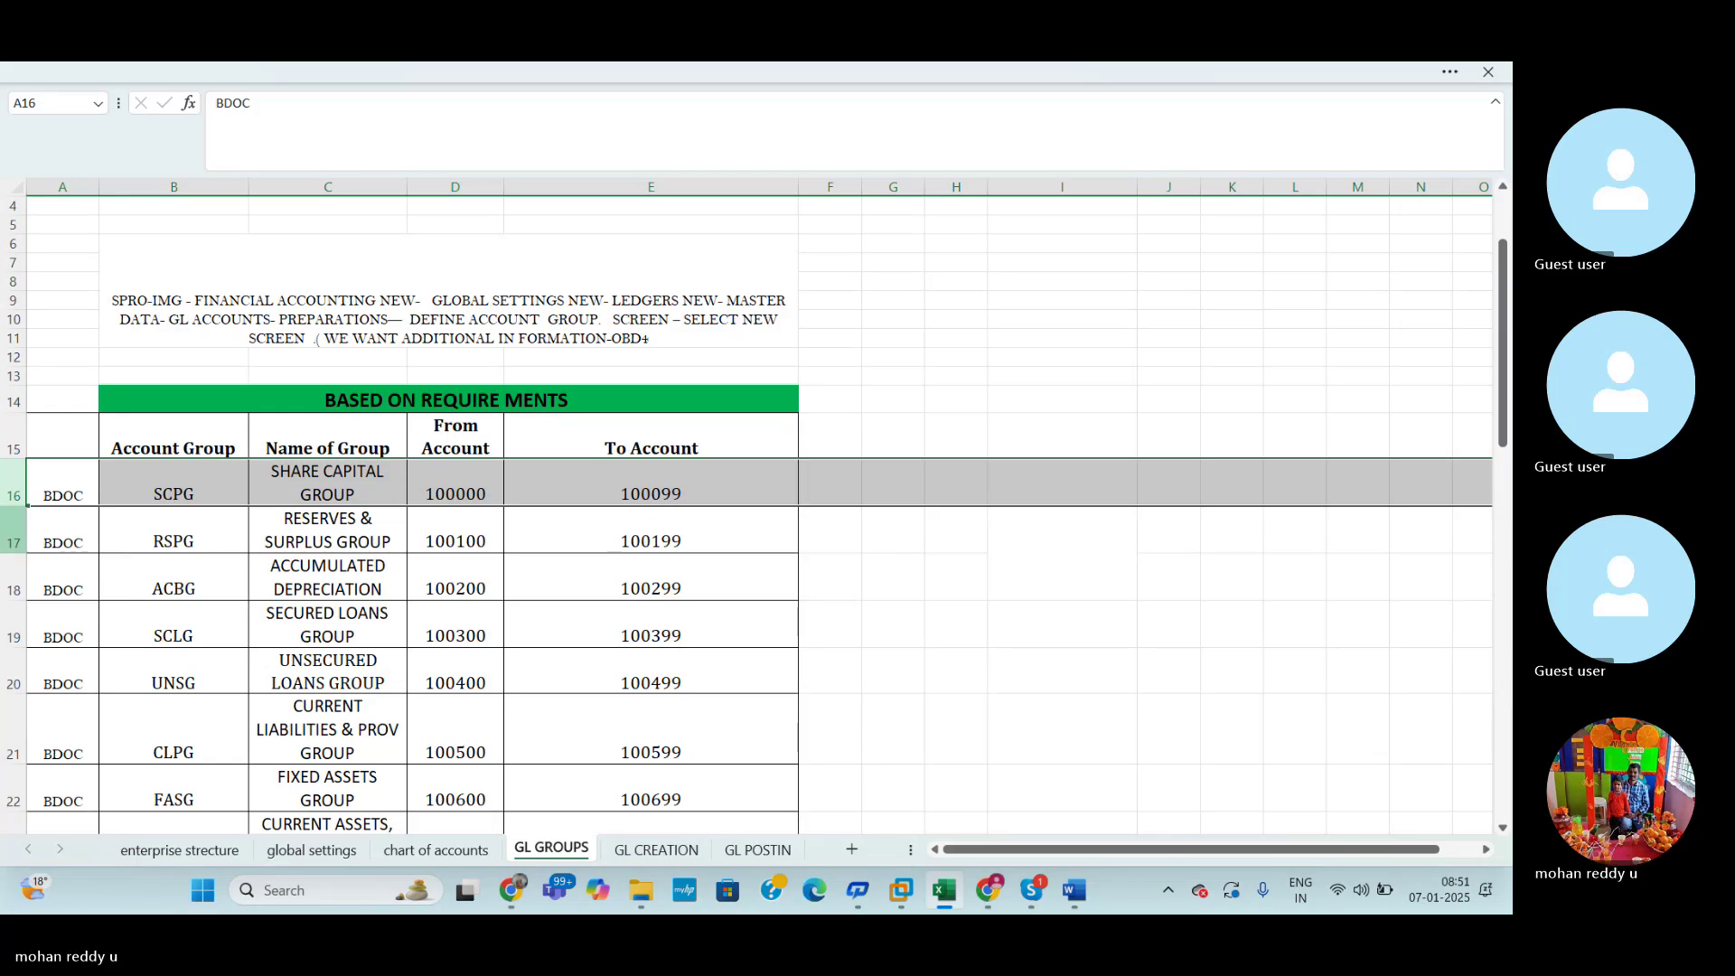
left_click(5, 539)
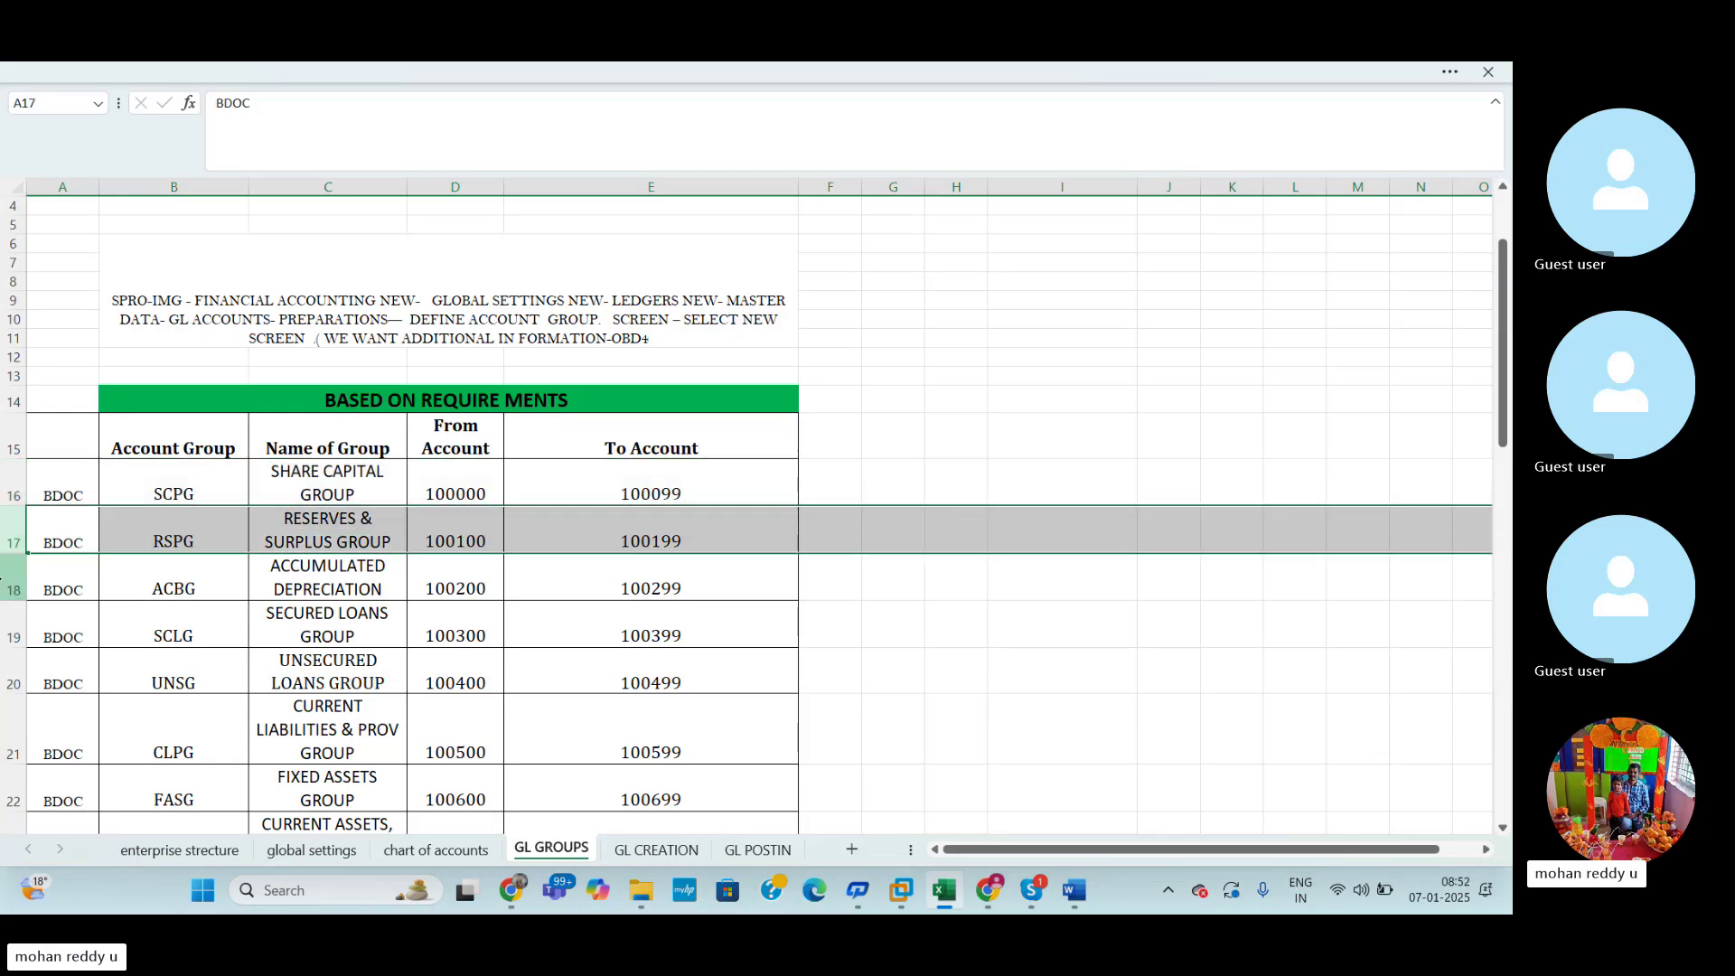
left_click(2, 578)
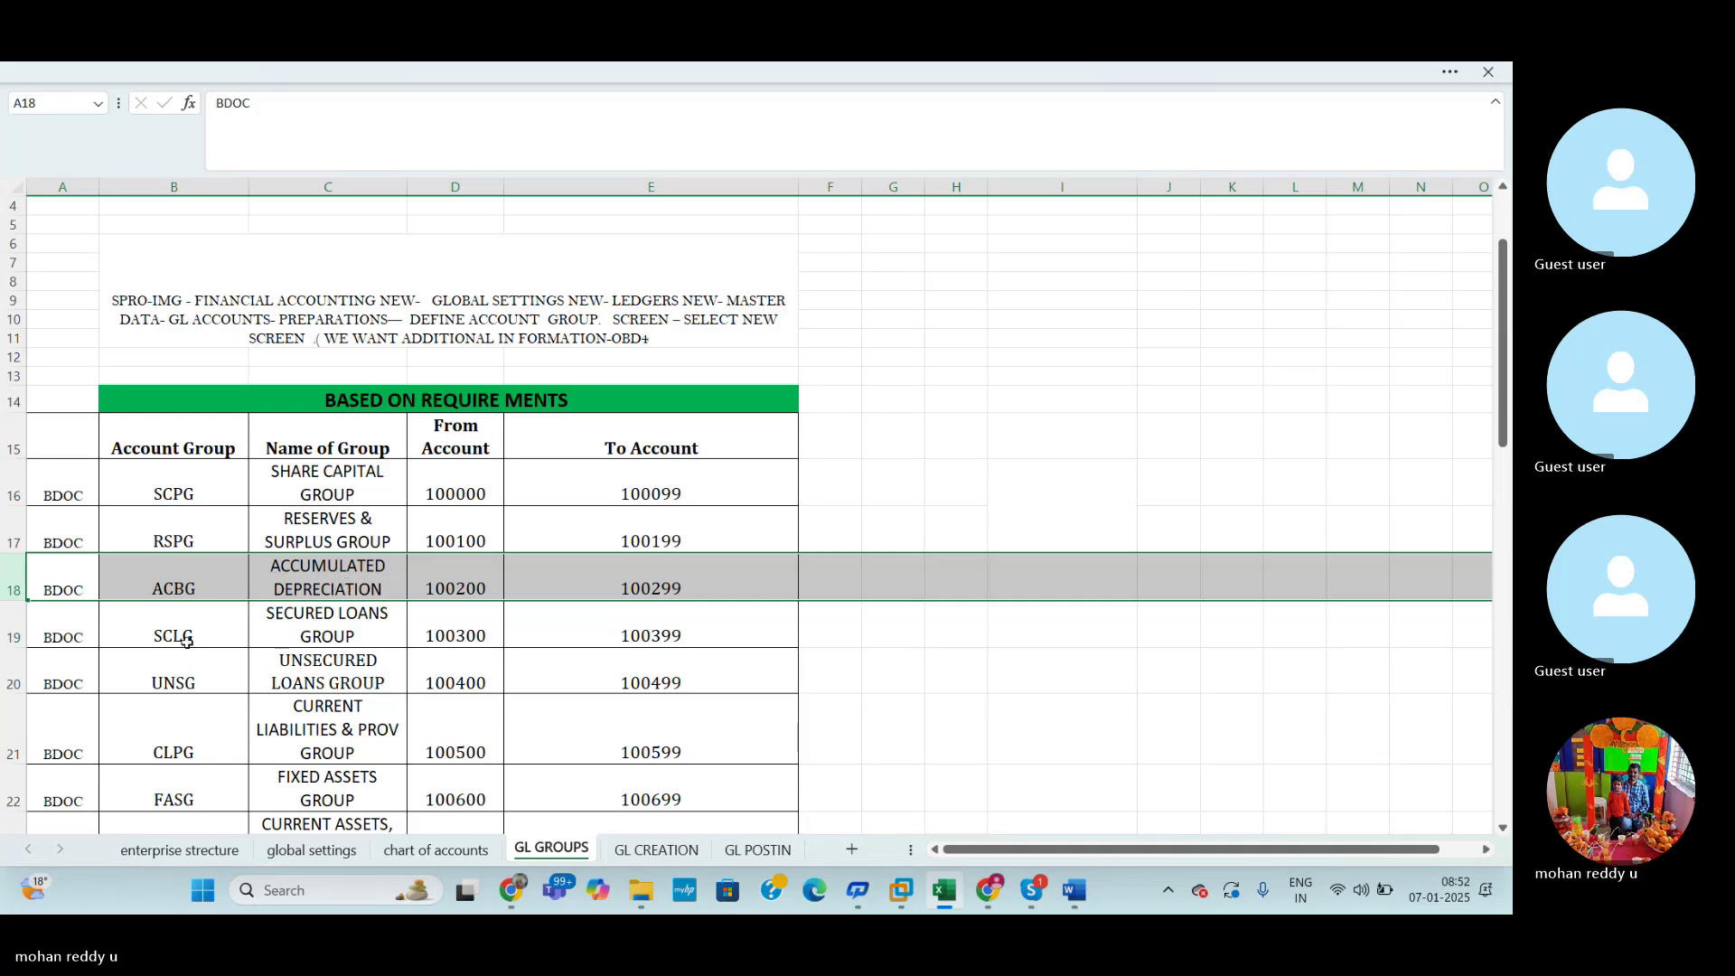
left_click(14, 626)
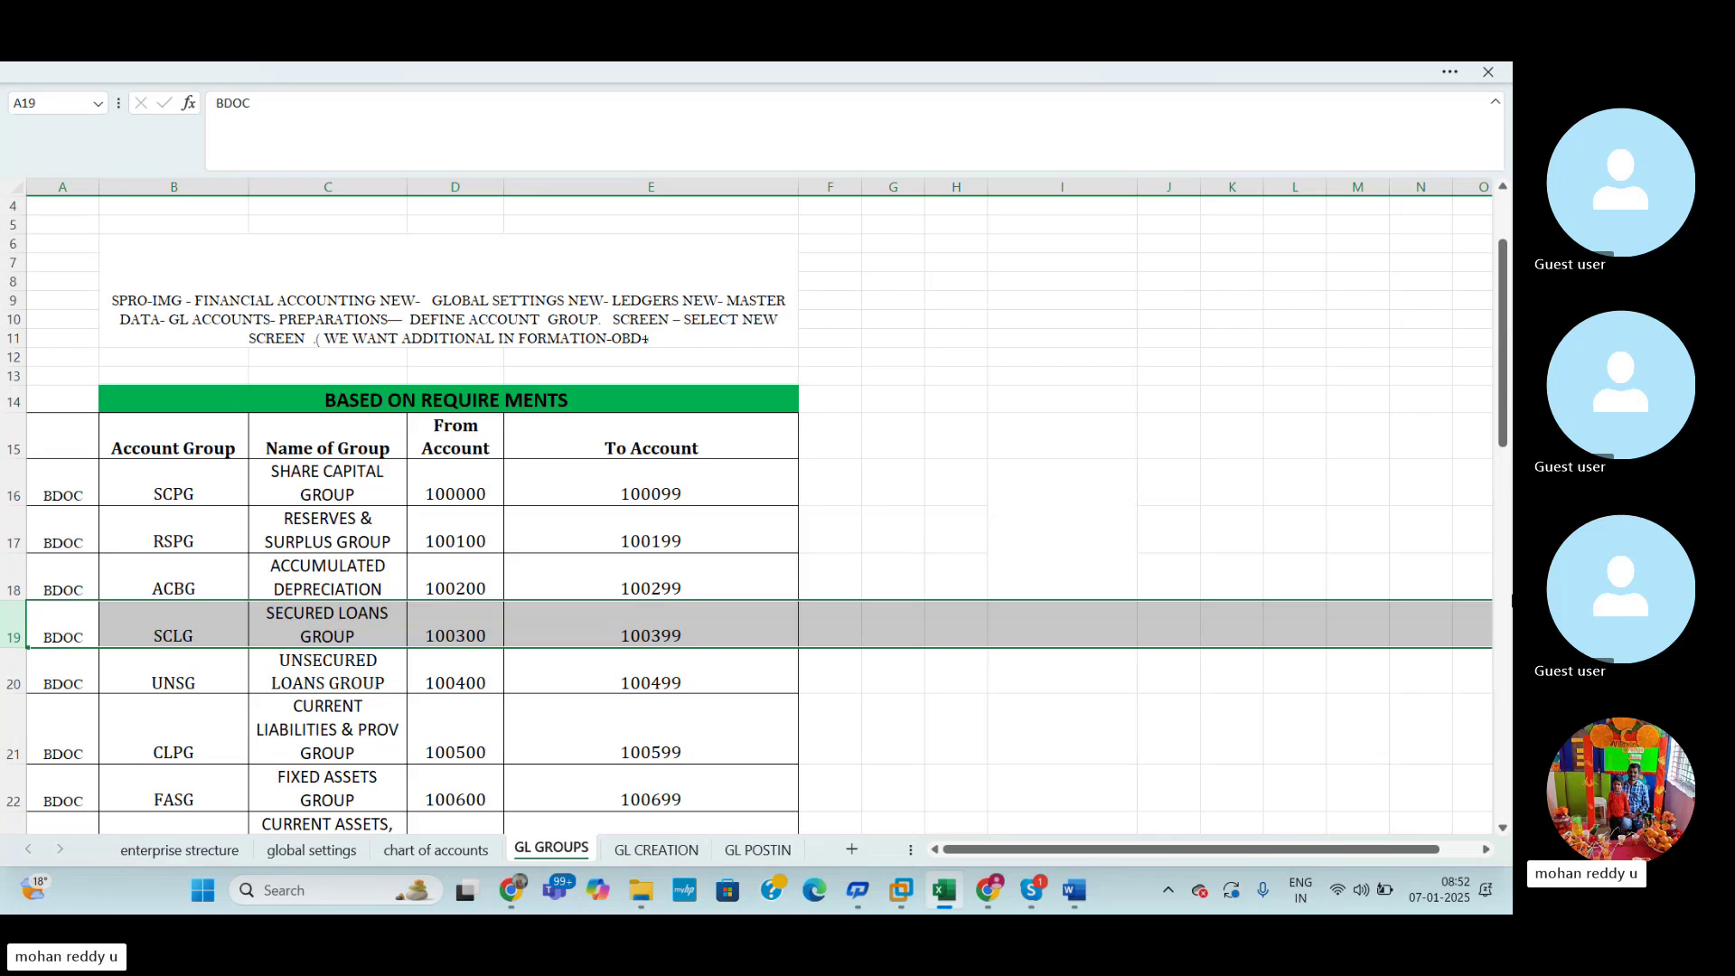
left_click_drag(1504, 426, 1508, 444)
left_click(3, 603)
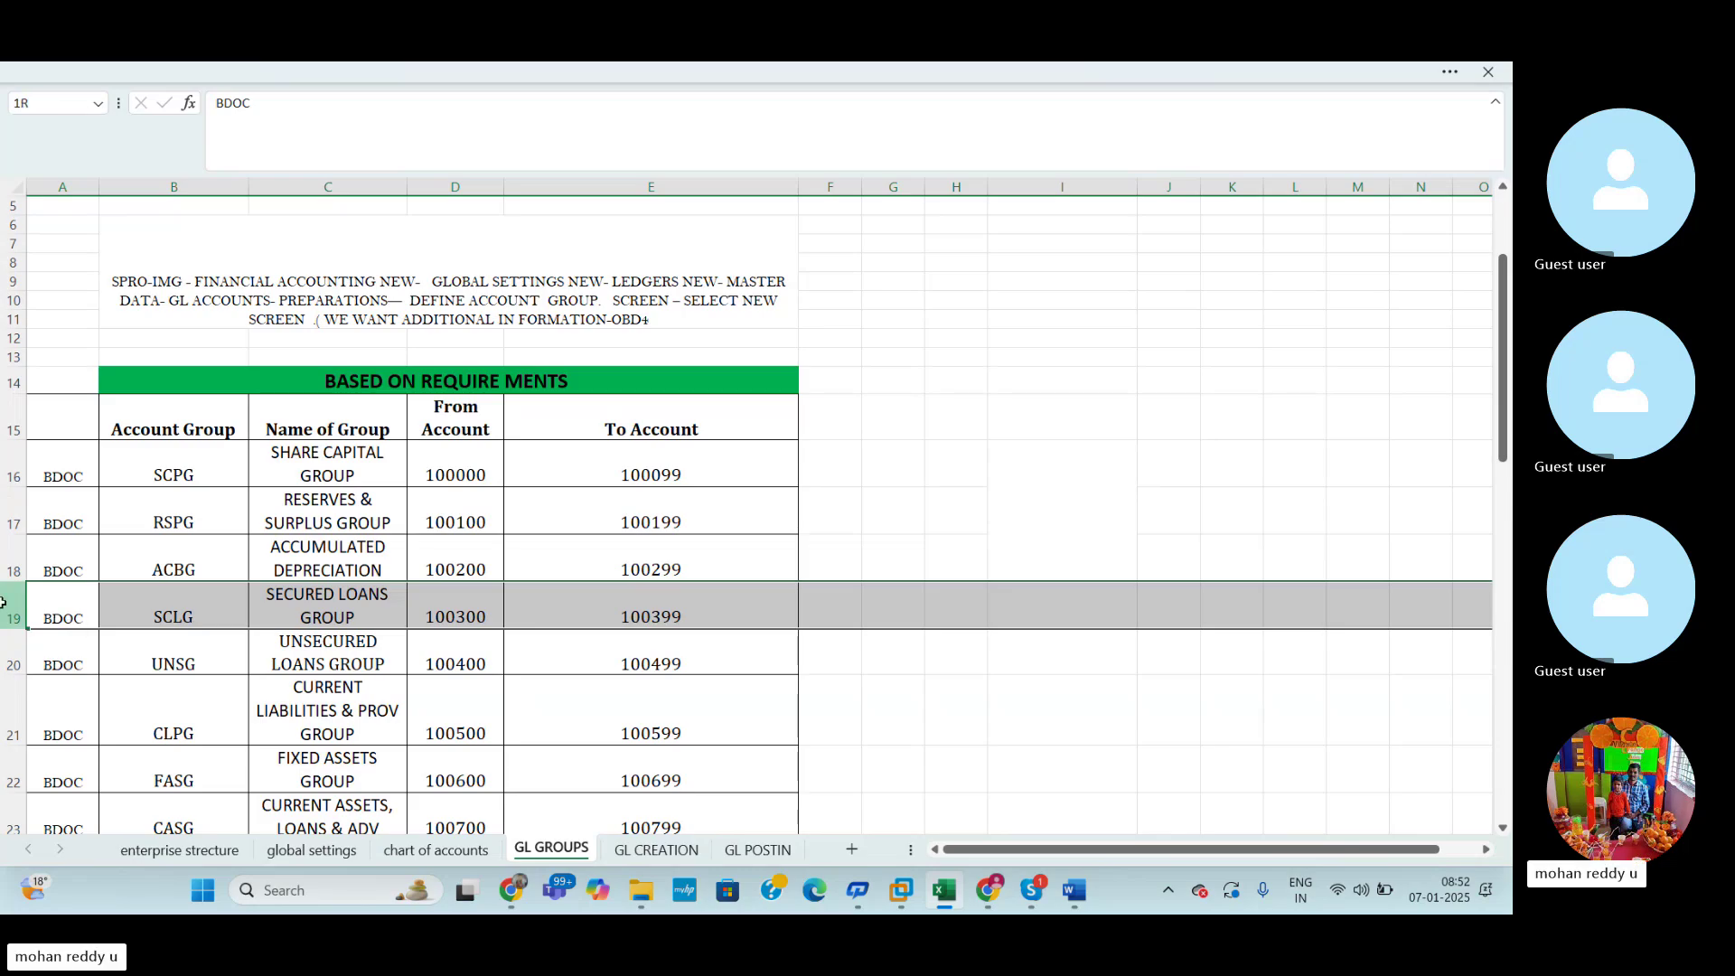
left_click(1182, 597)
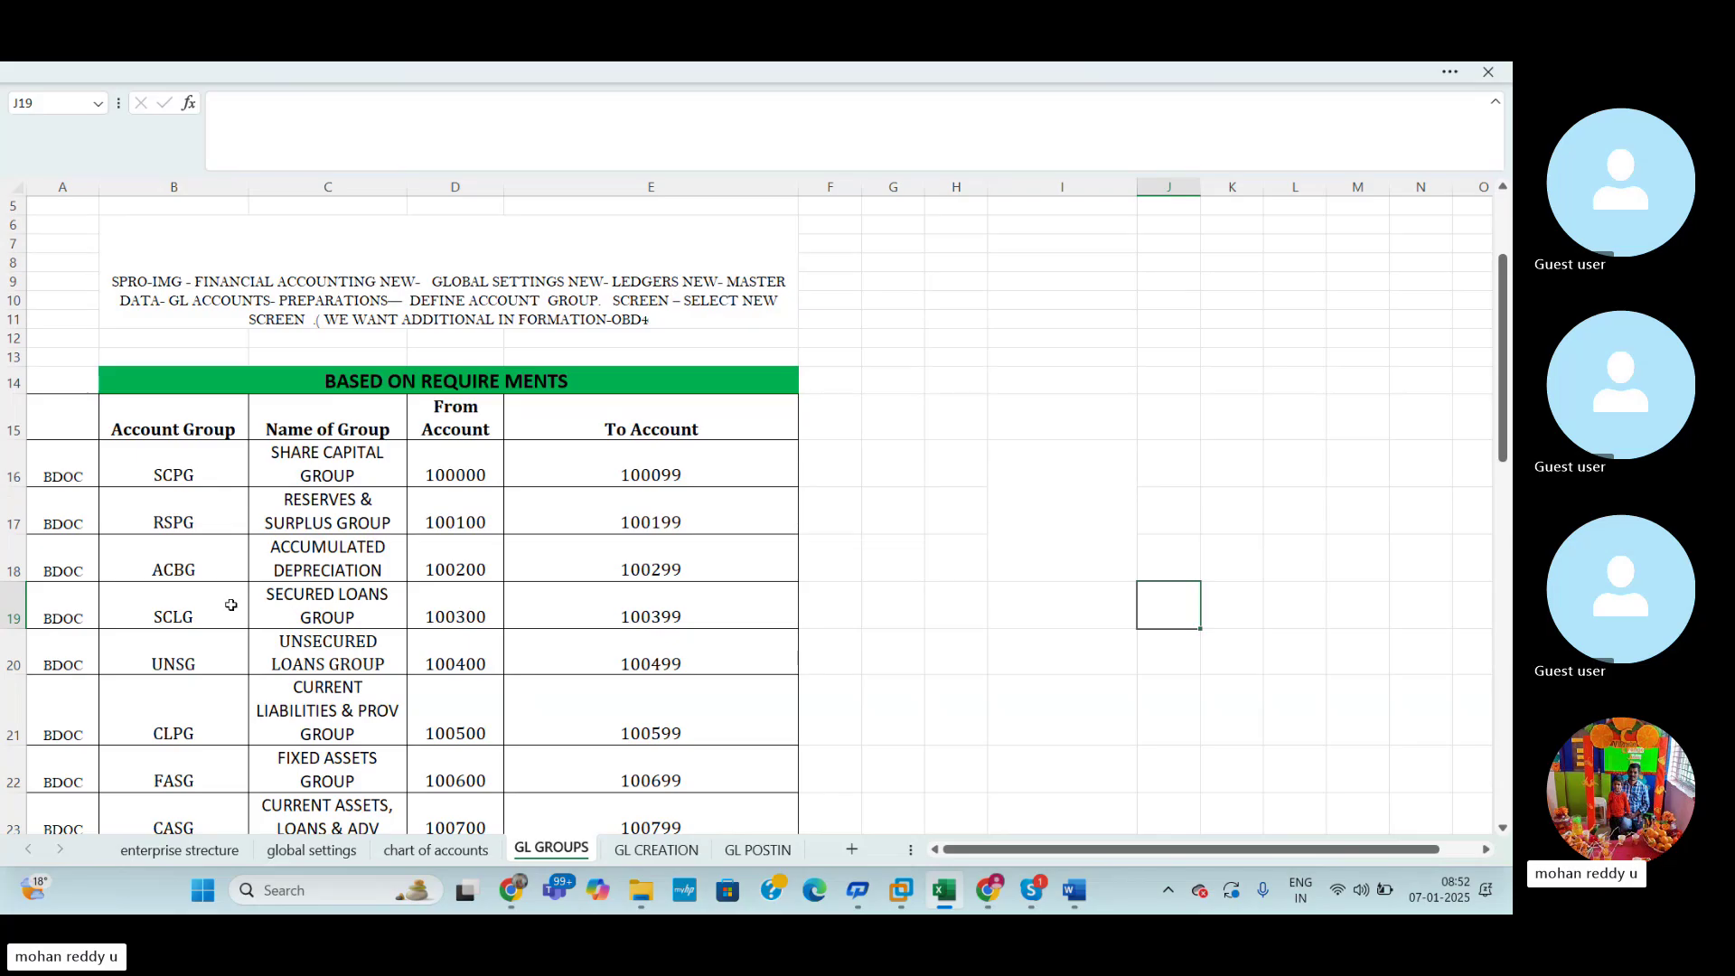
Review the account group rows from UNSG and CLPG down to RMCG, including the sales, other income and stock groups.
left_click(14, 604)
left_click(14, 650)
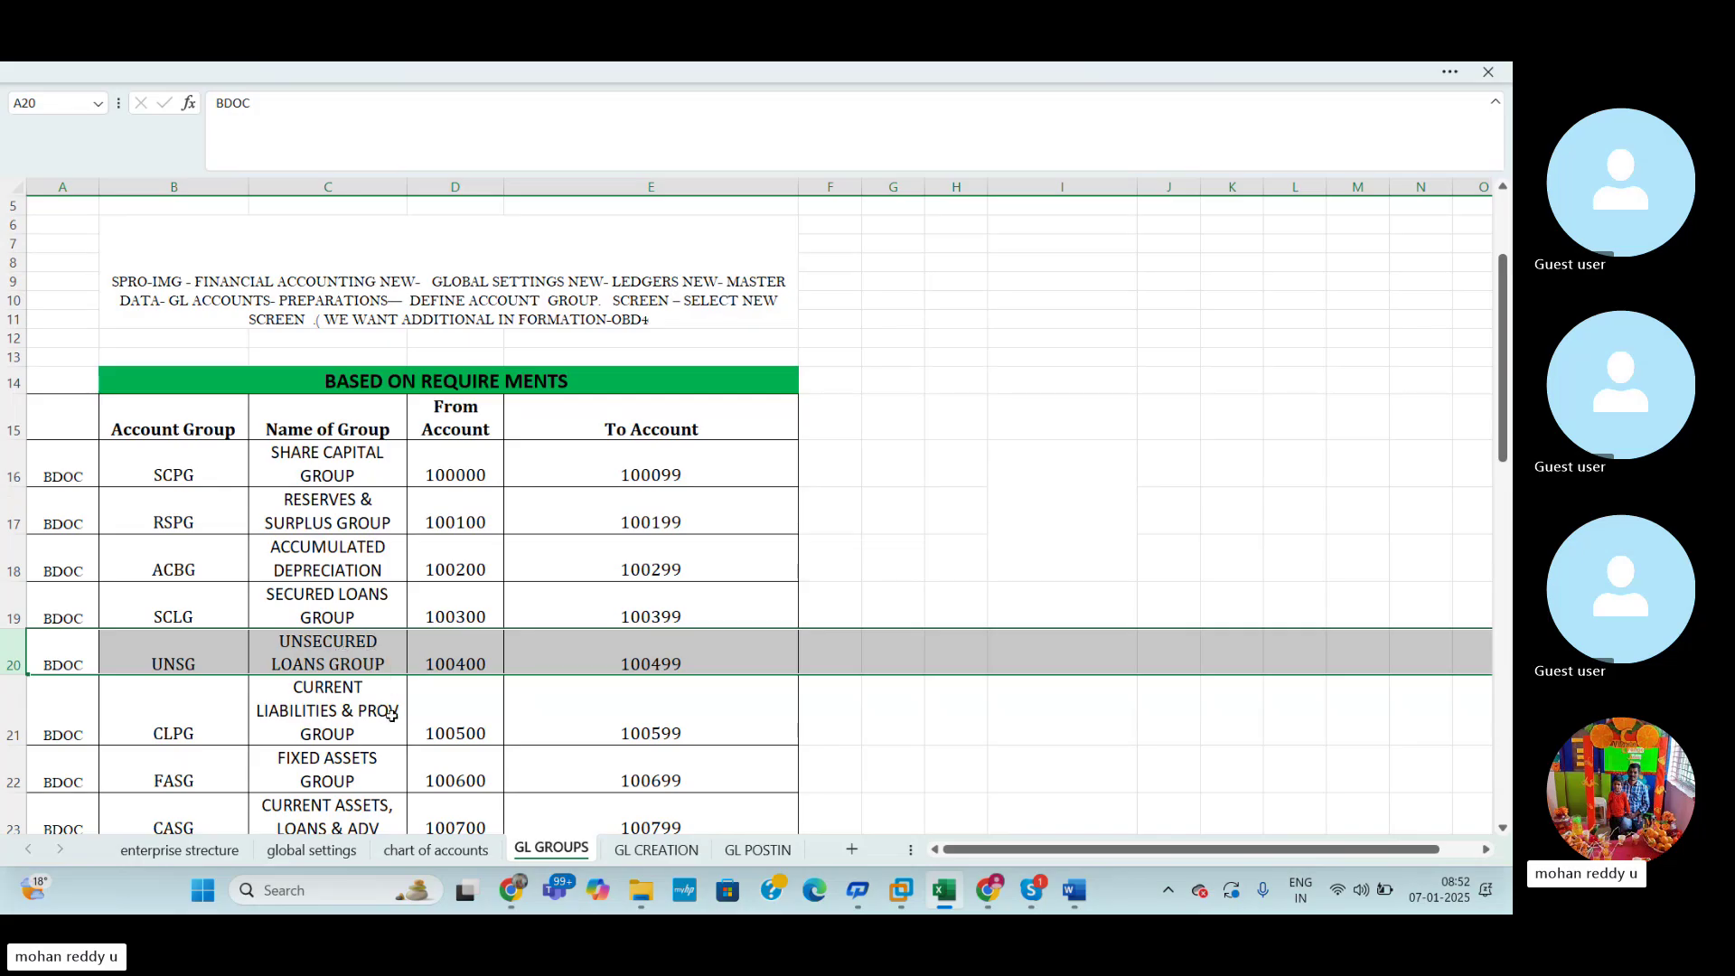
left_click(14, 713)
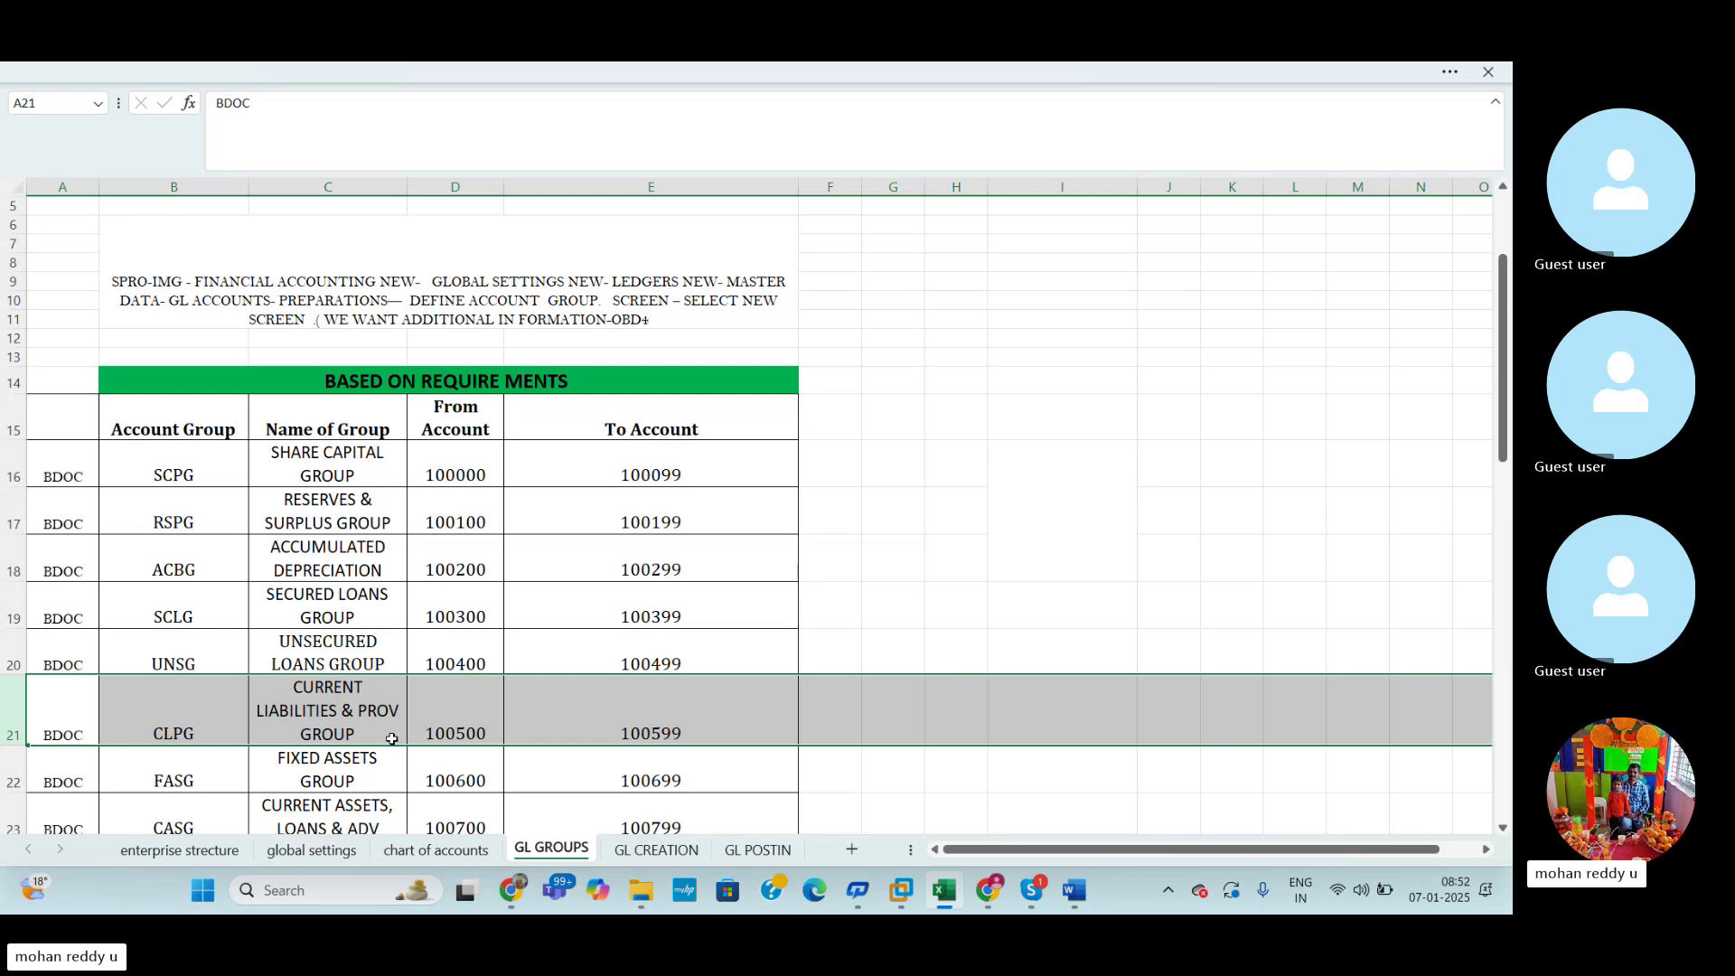
left_click(1449, 539)
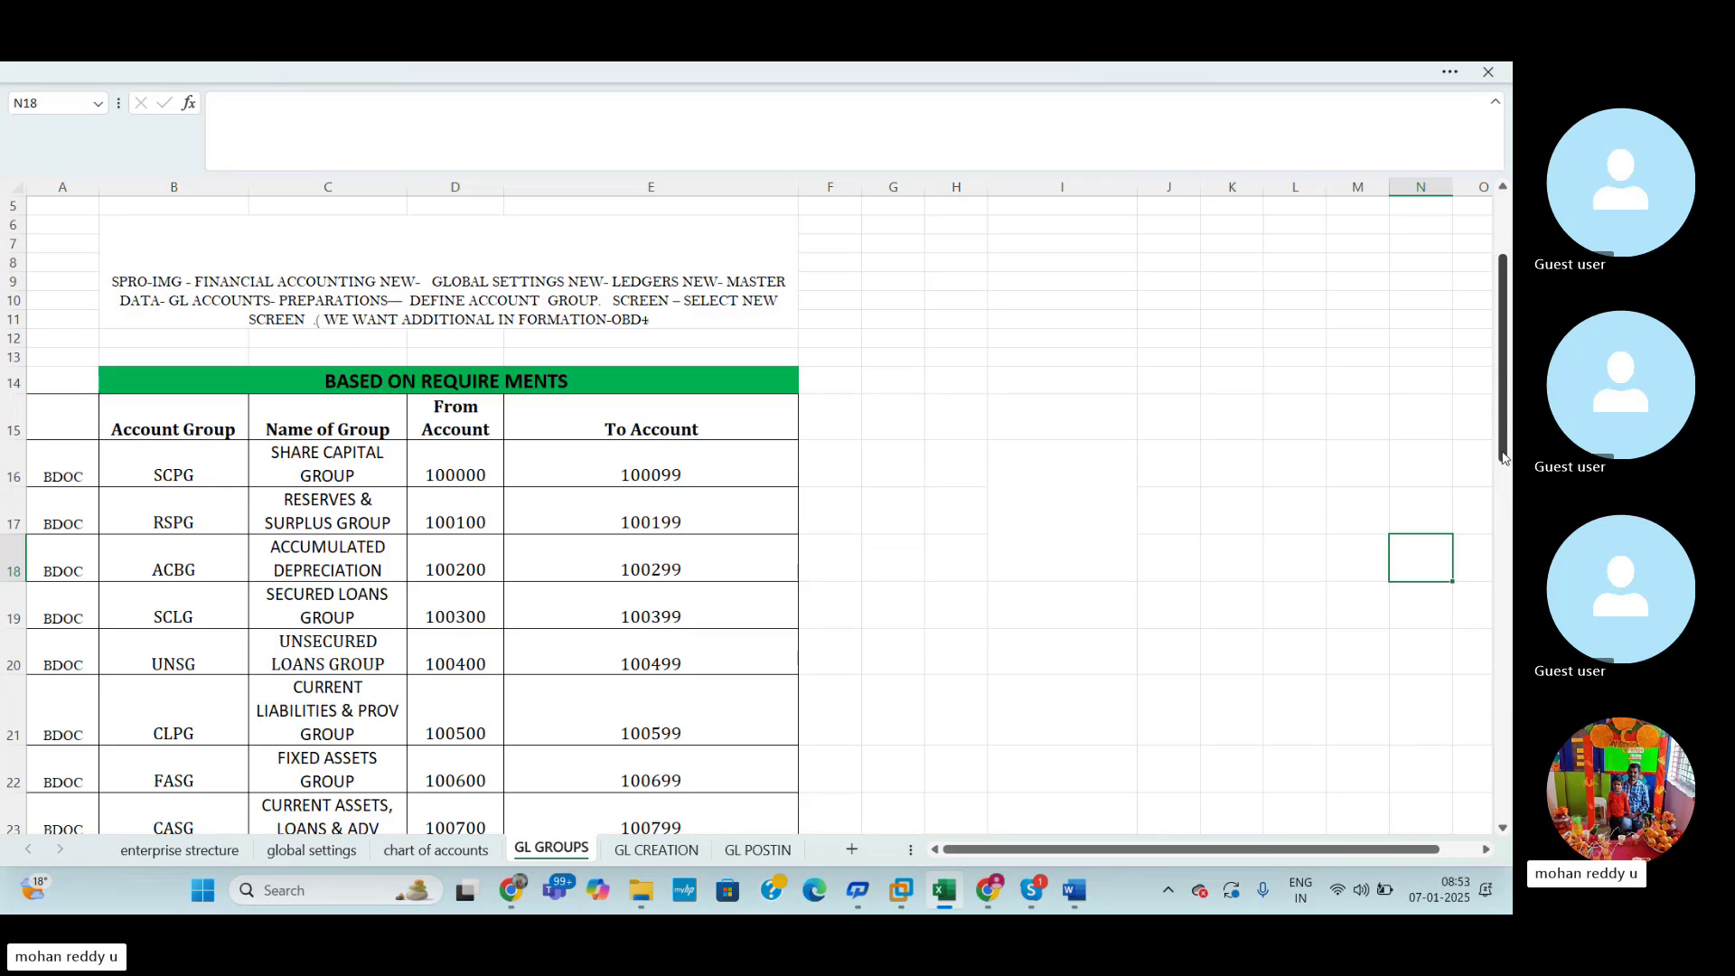
left_click(3, 723)
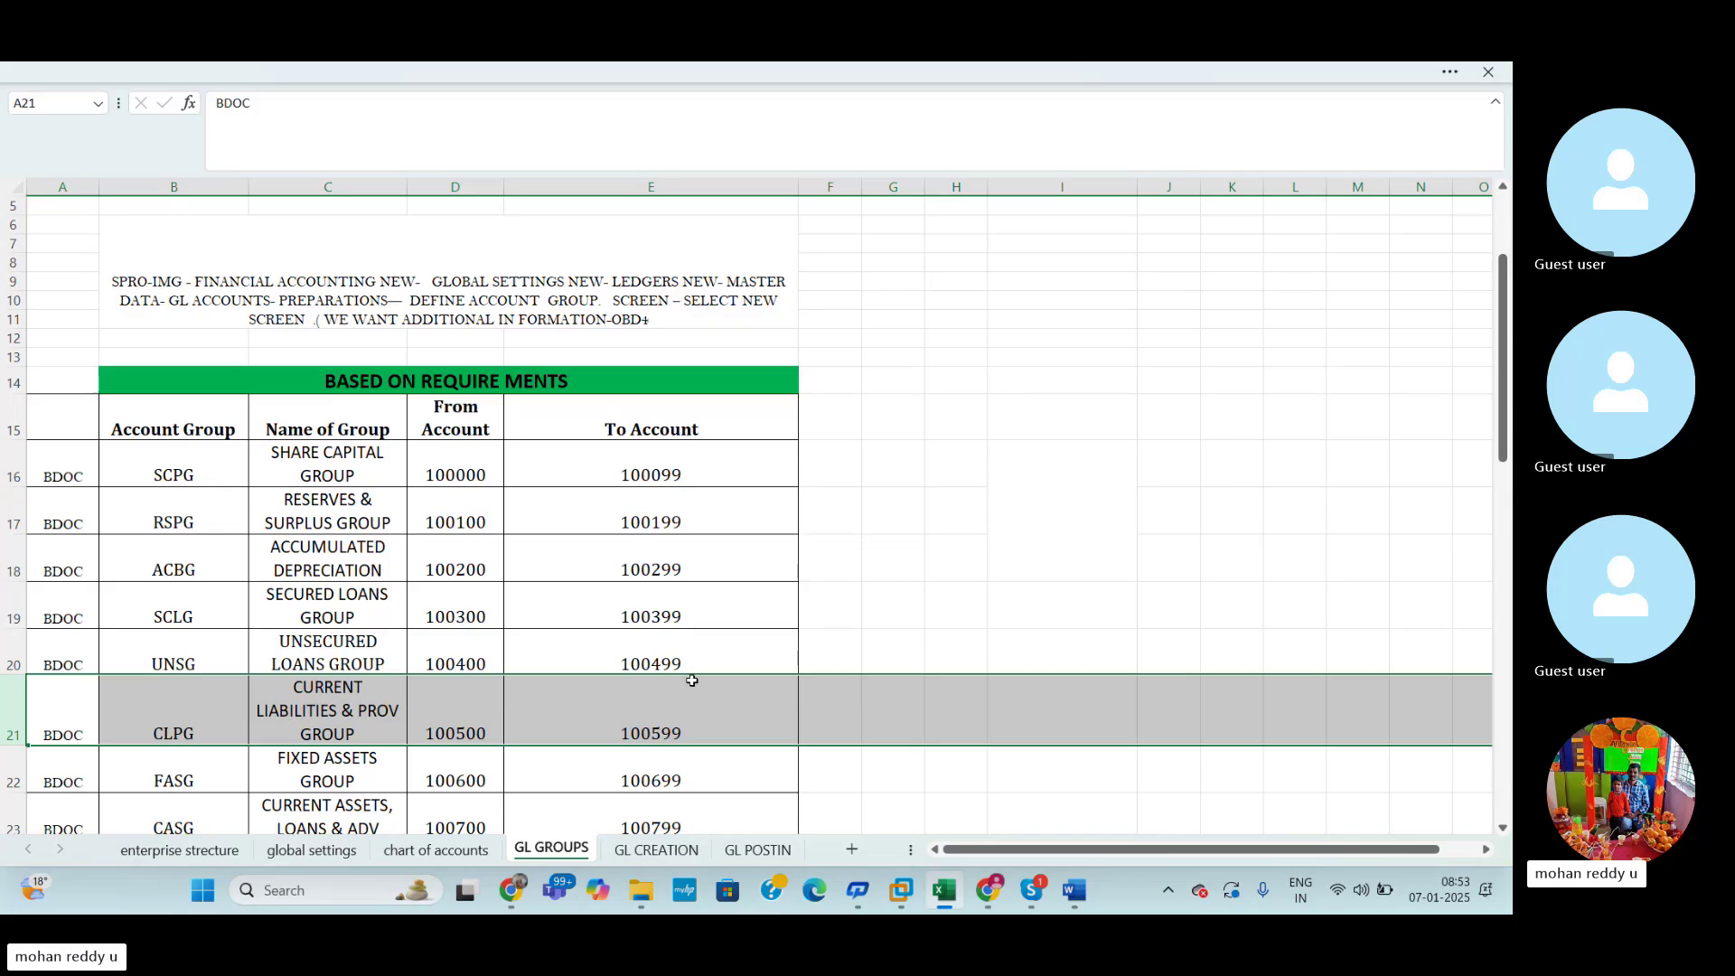
left_click_drag(1507, 364, 1511, 539)
left_click_drag(1509, 539, 1509, 558)
left_click(11, 515)
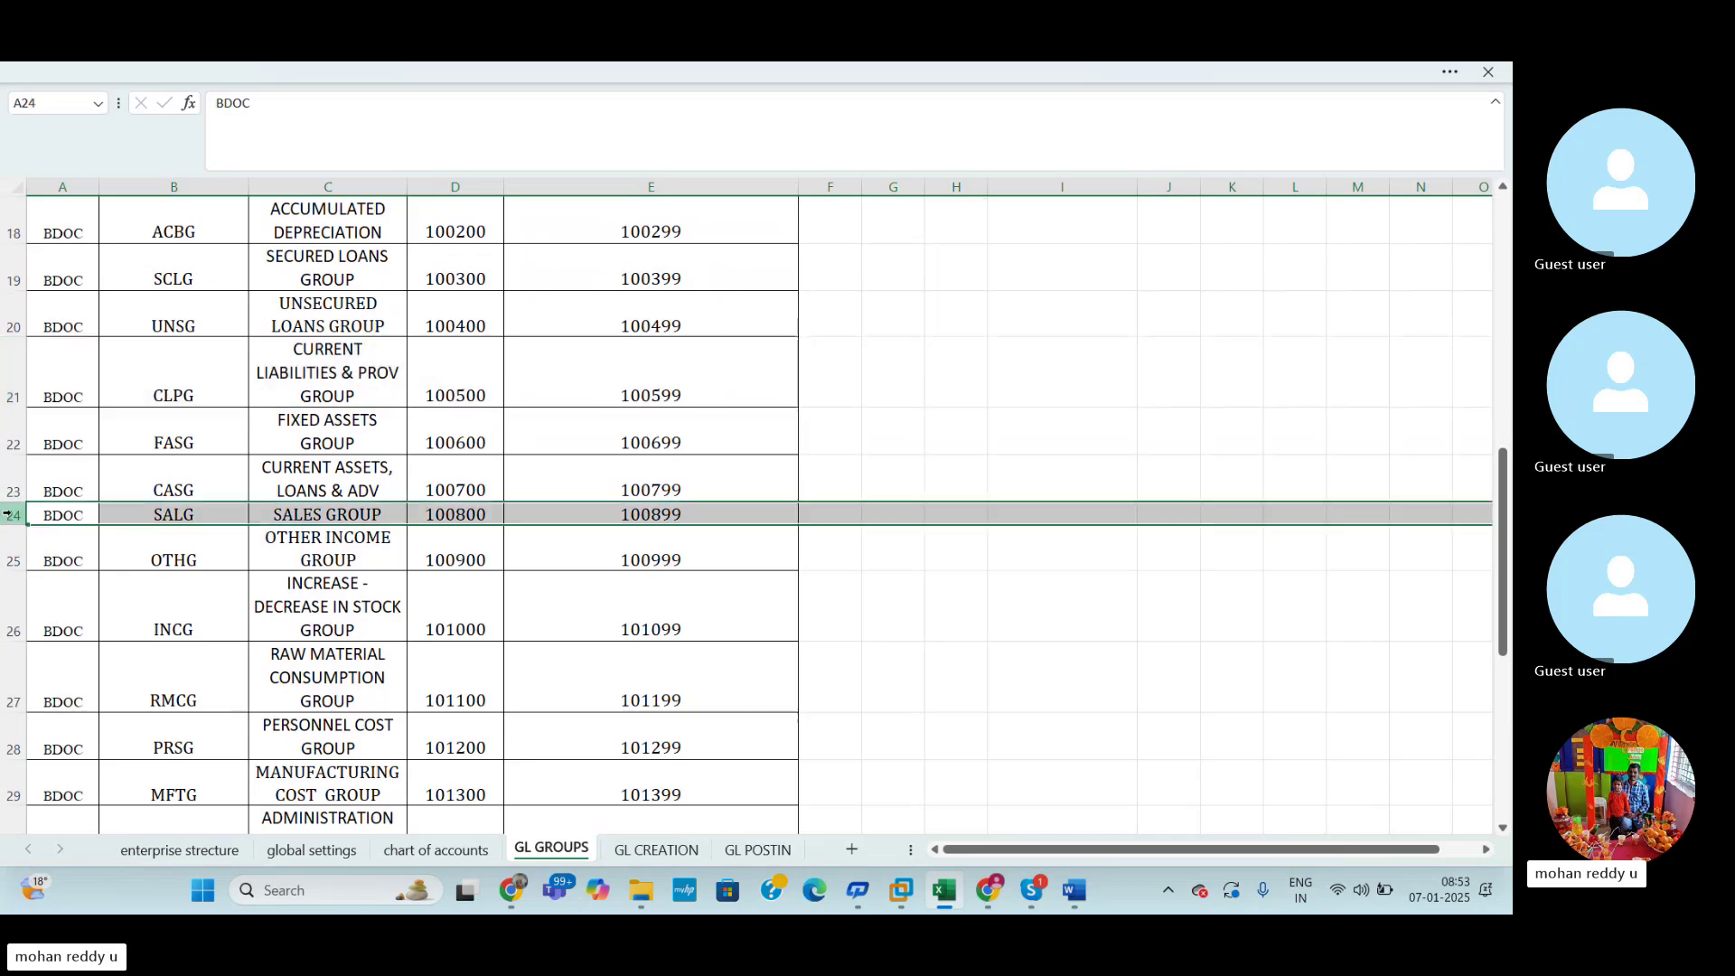
left_click_drag(5, 527, 5, 534)
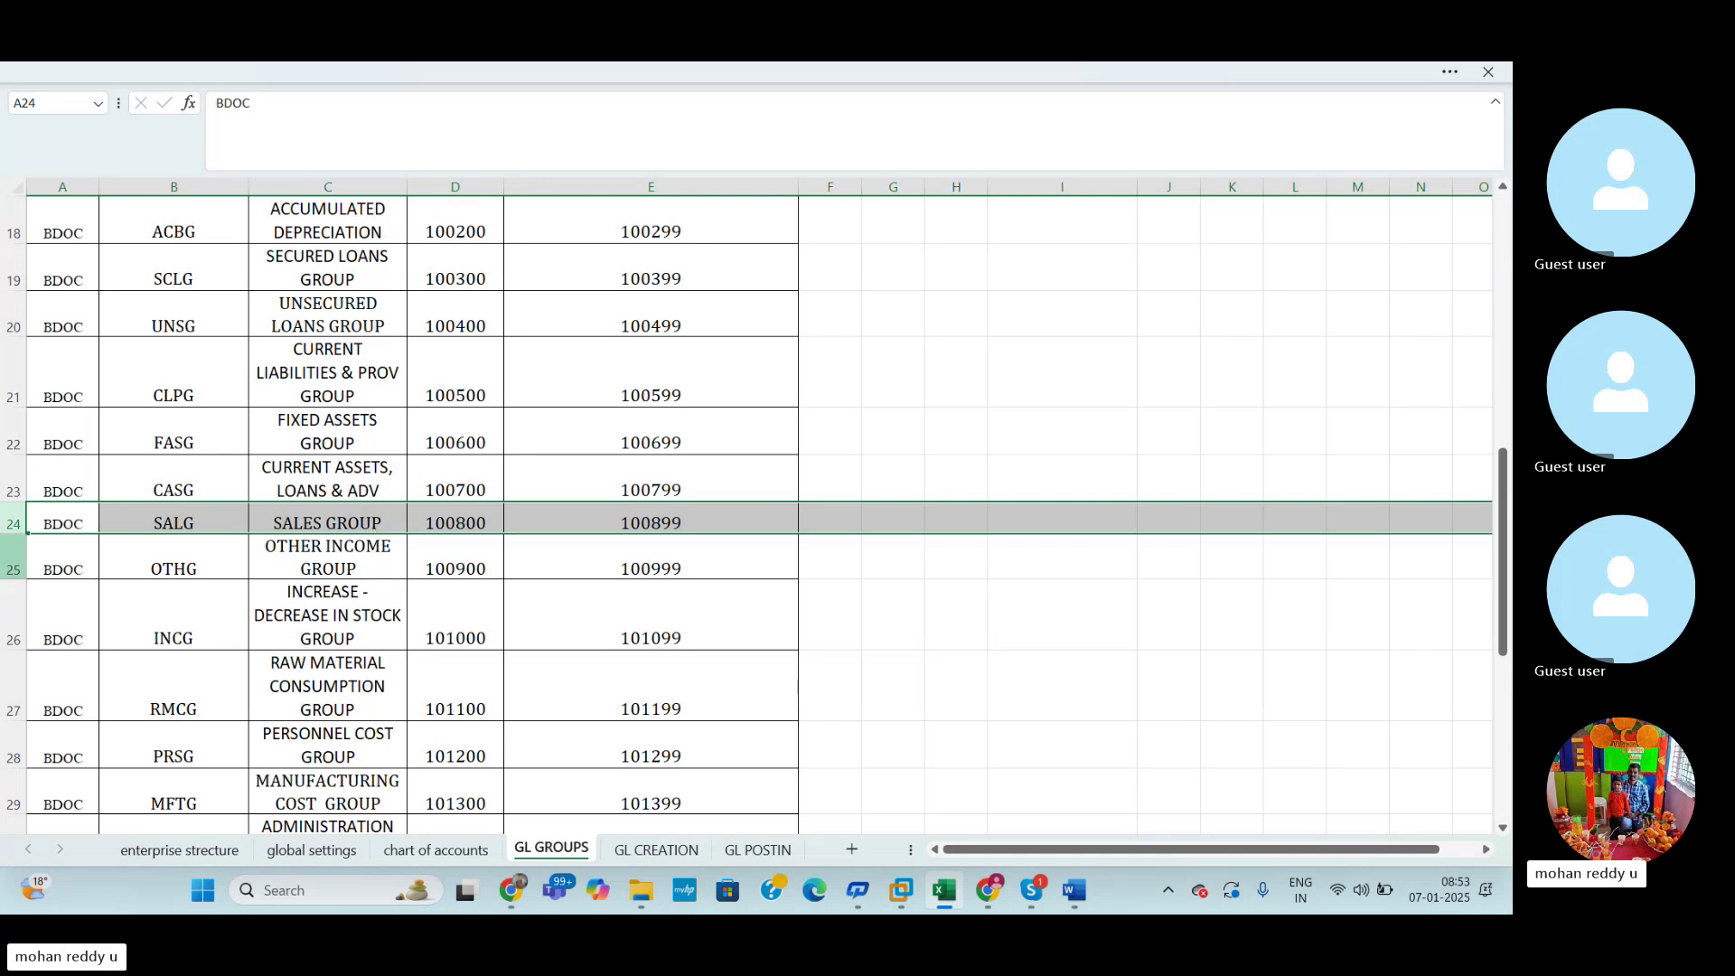
left_click(9, 555)
left_click(3, 619)
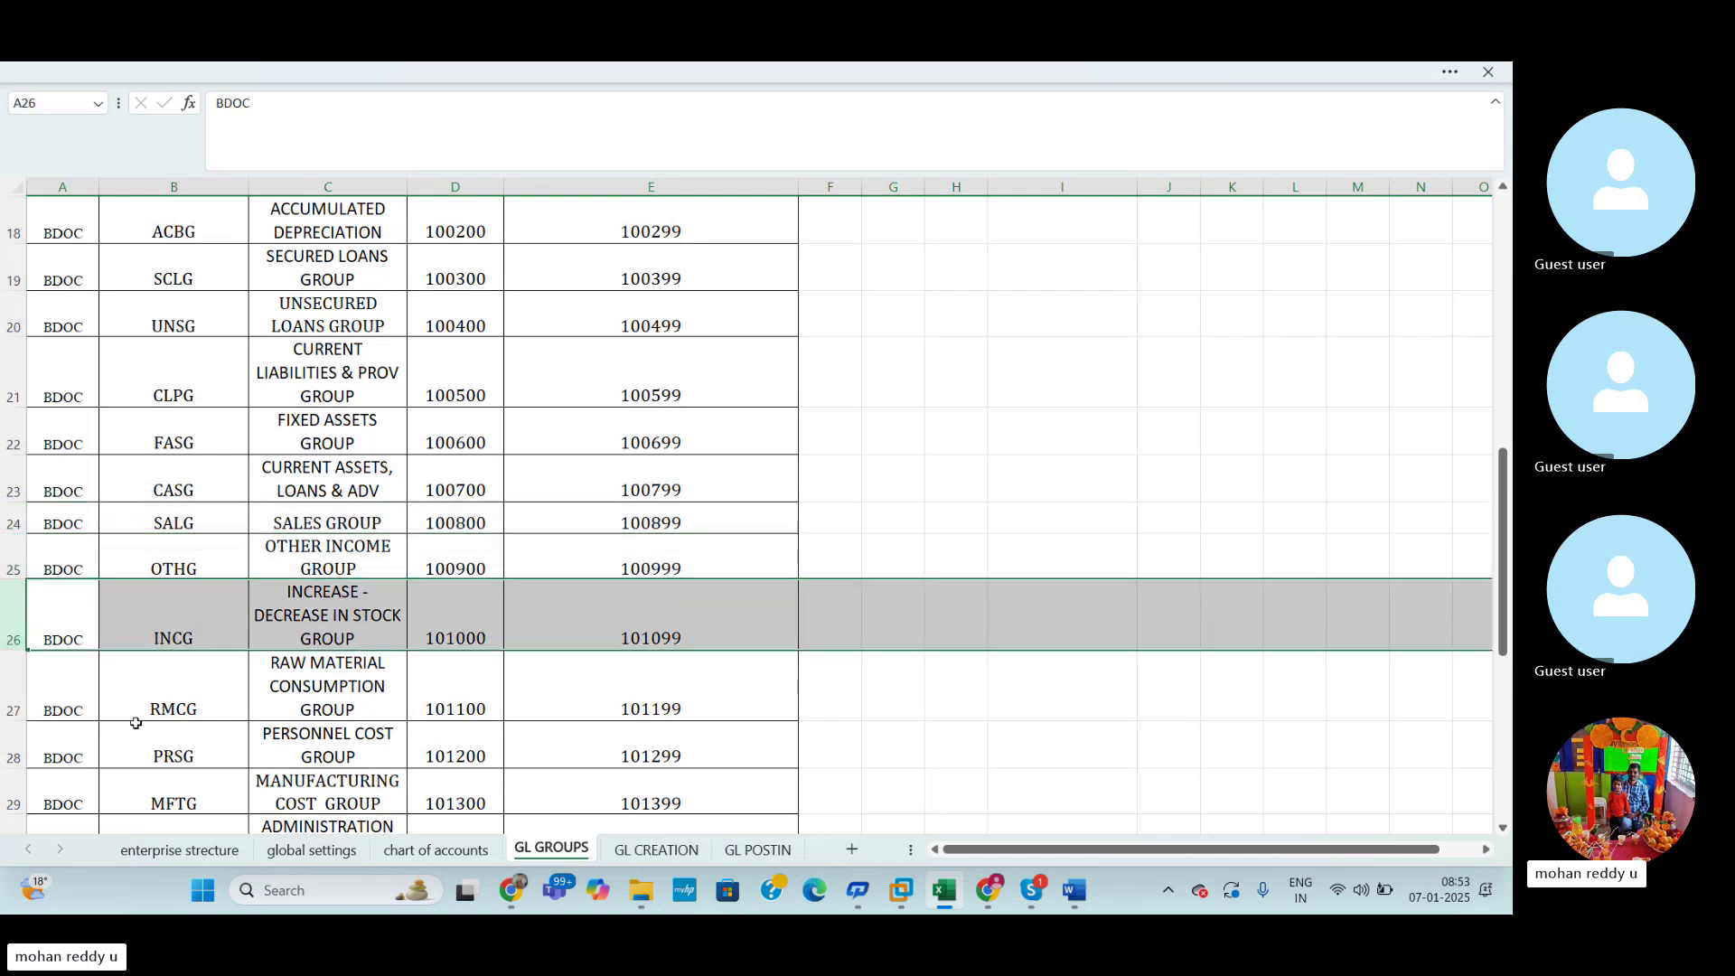
left_click(7, 700)
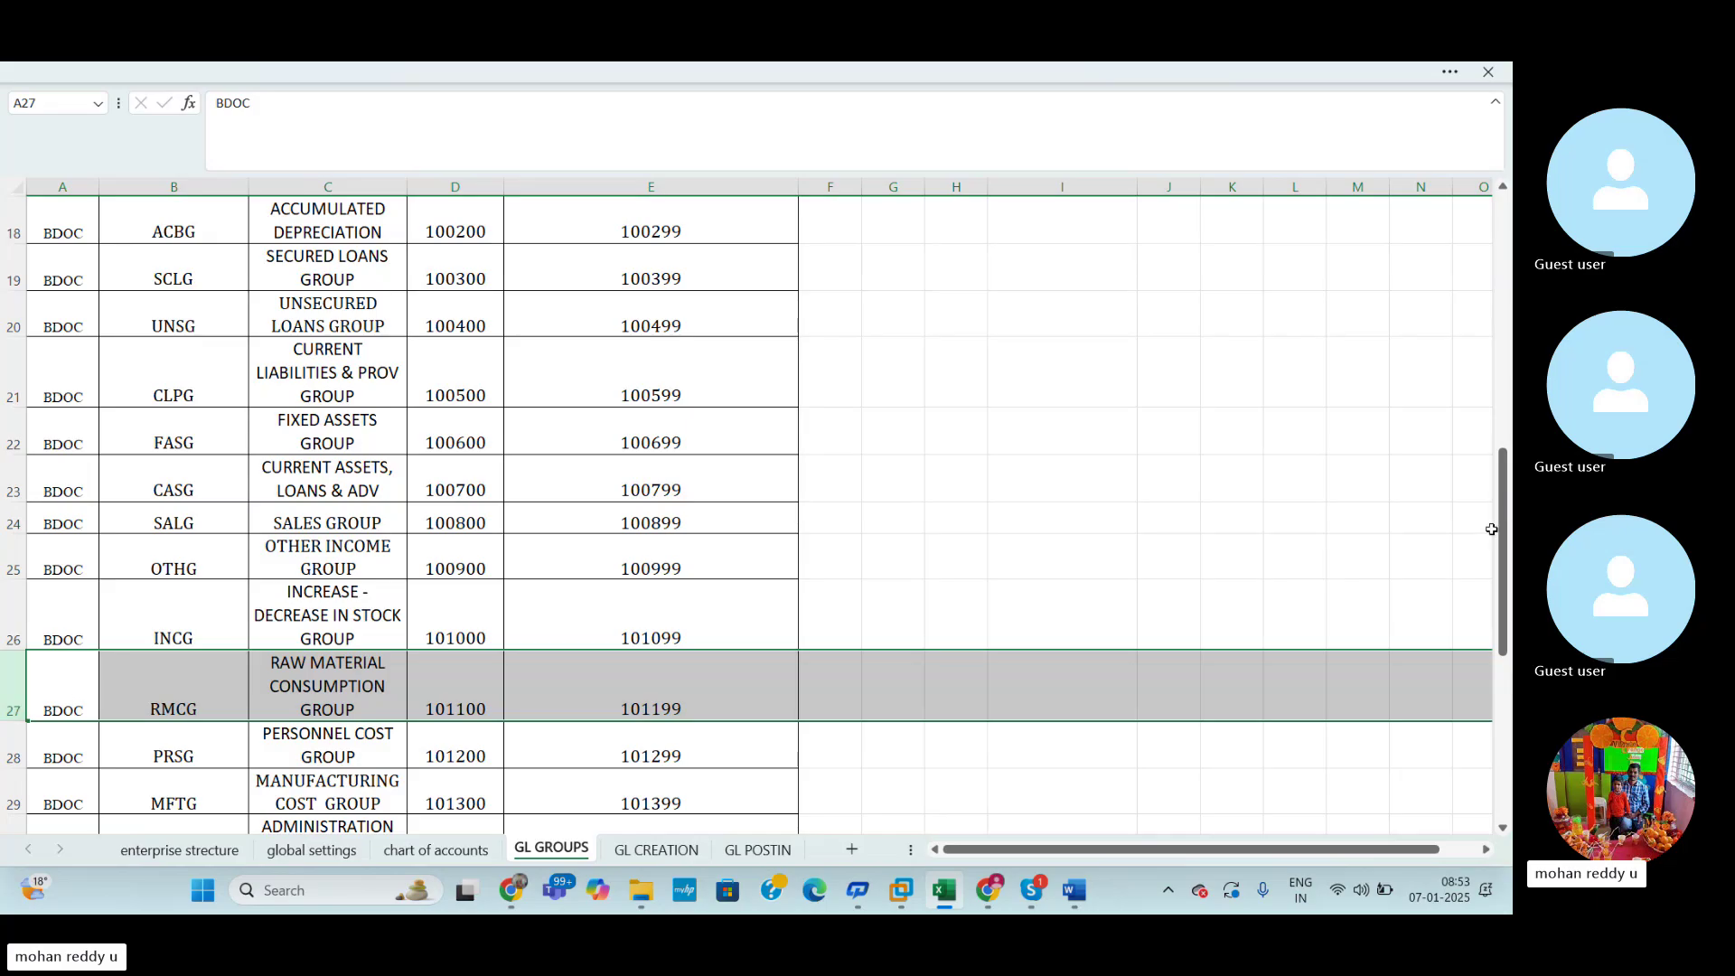
Review the account groups from MFTG down to the table's end and compare the two RMCG raw material consumption rows.
left_click_drag(1502, 530, 1501, 577)
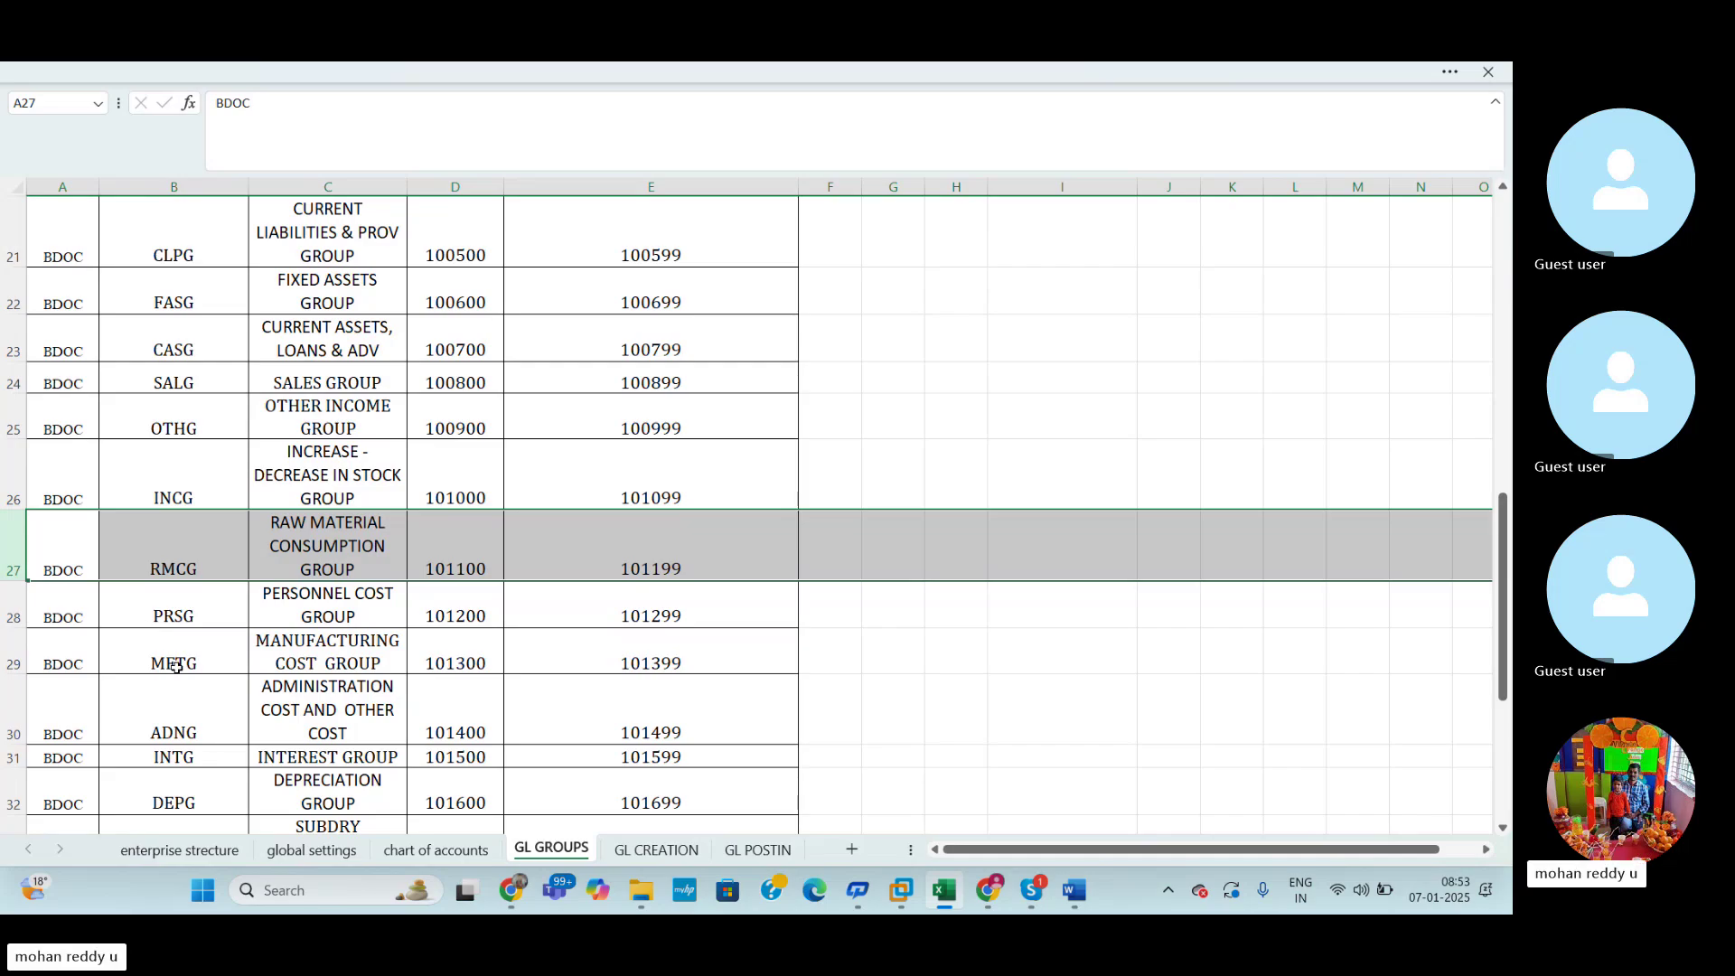
left_click(11, 650)
left_click(8, 718)
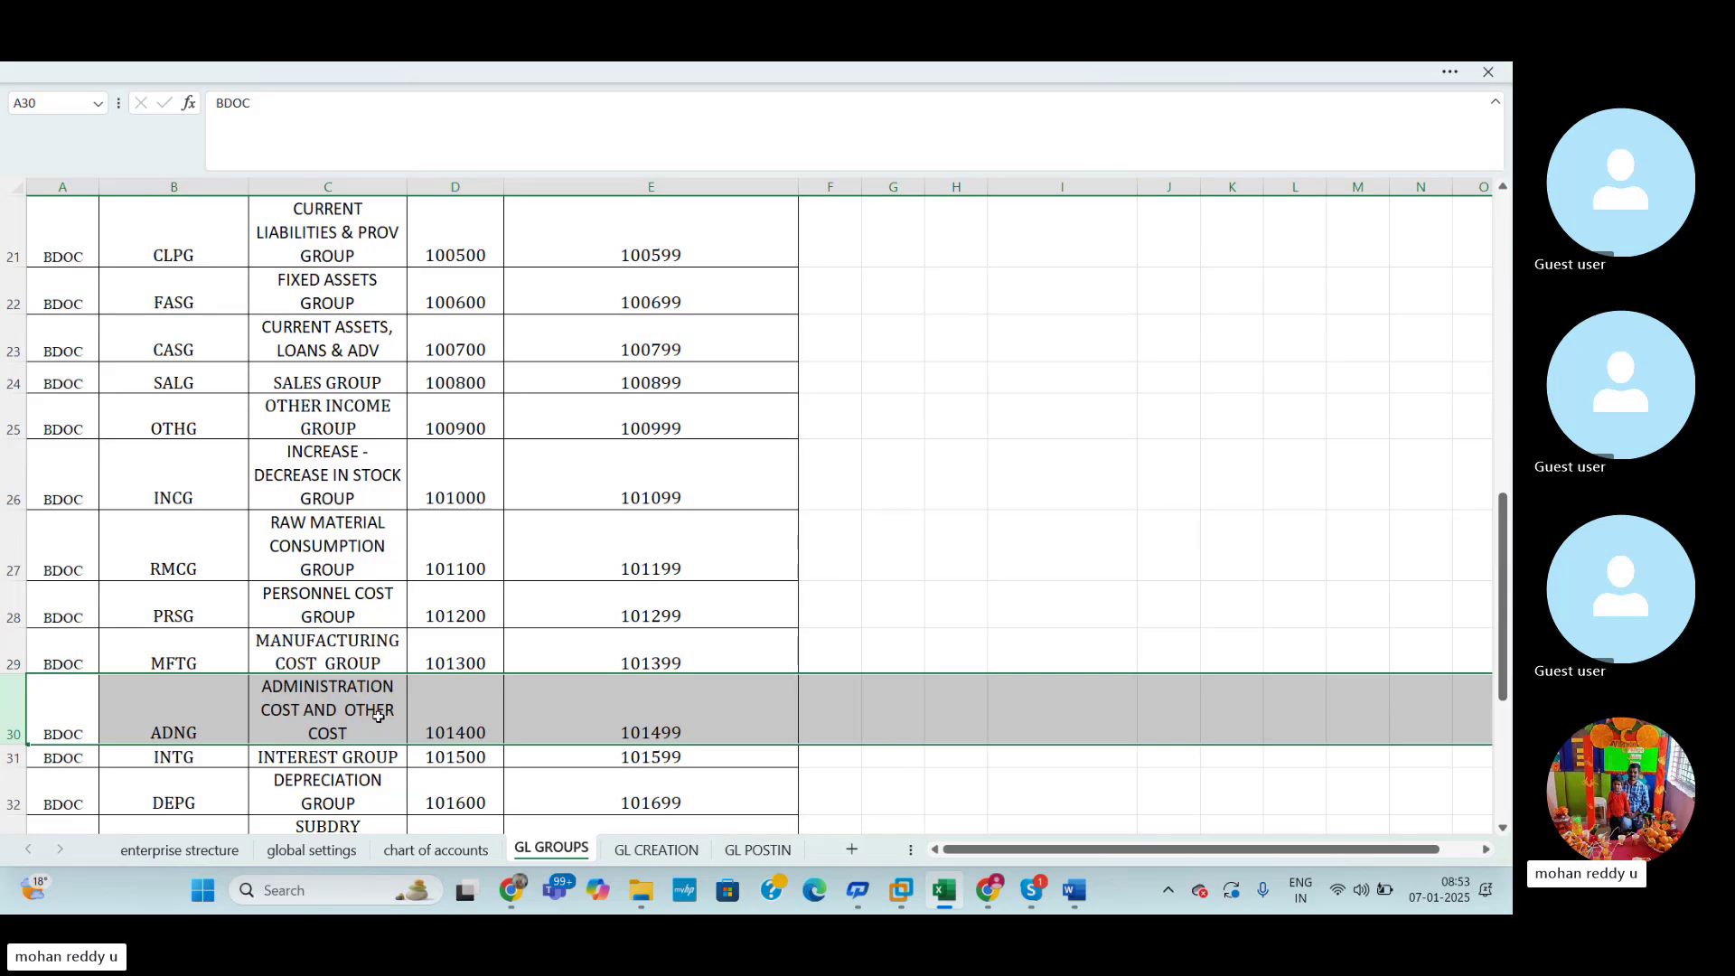
left_click_drag(1505, 658, 1505, 659)
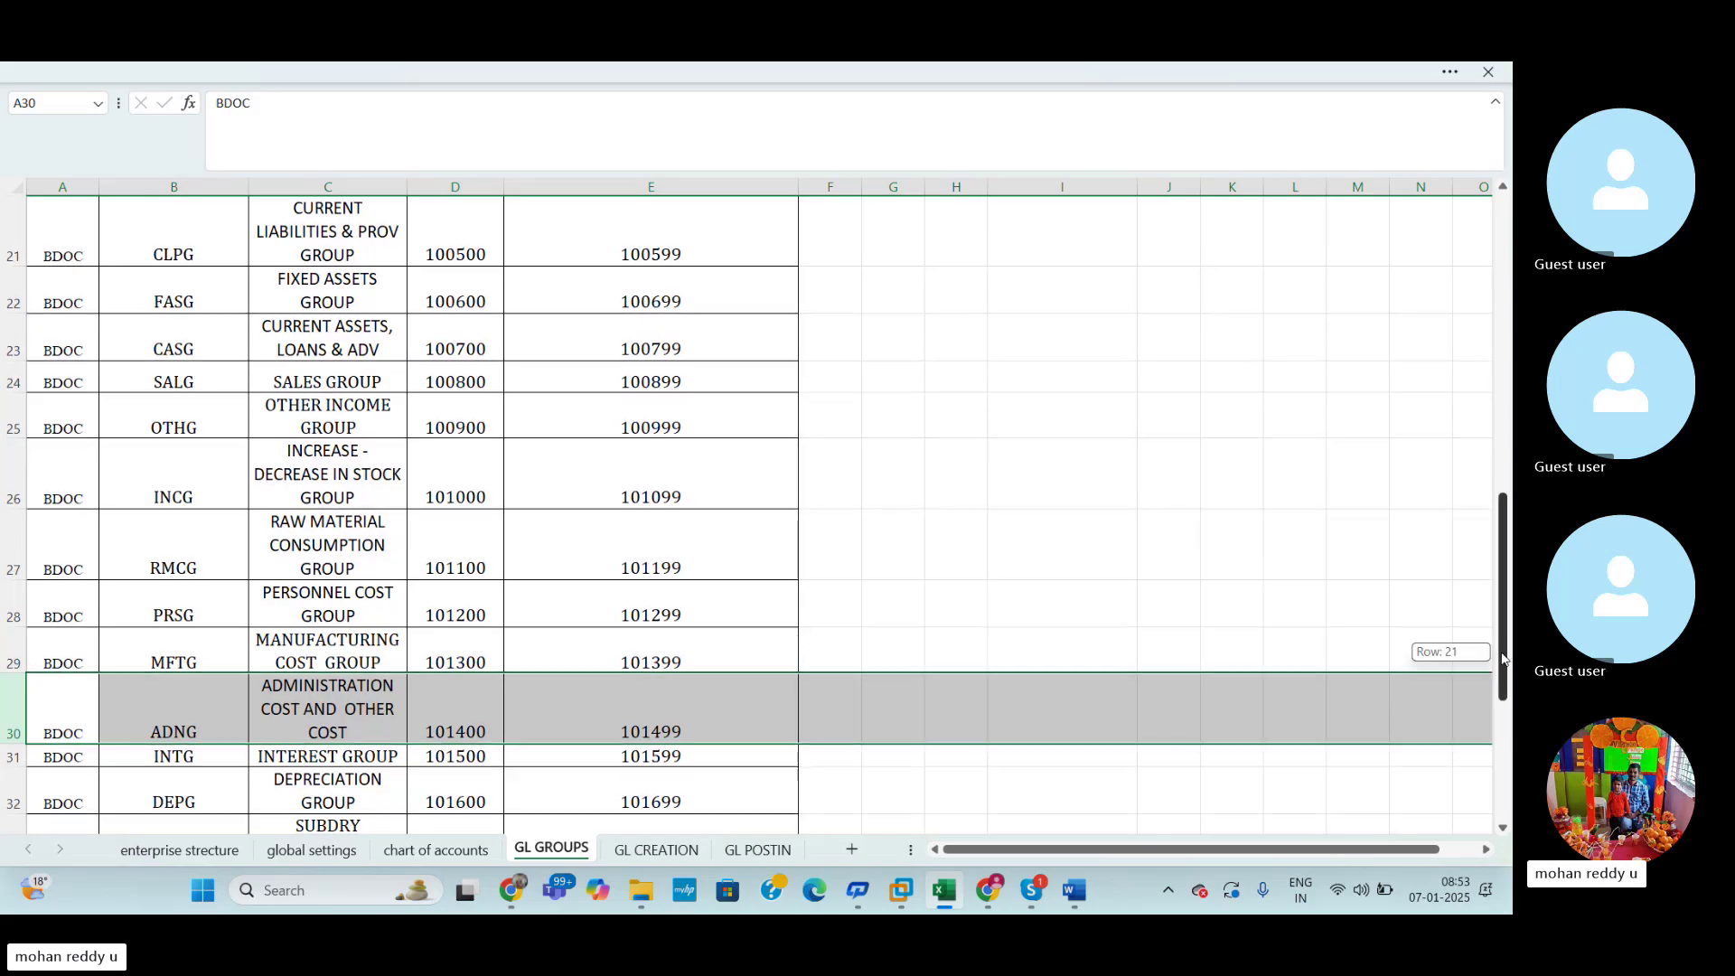
left_click_drag(1503, 657, 1506, 709)
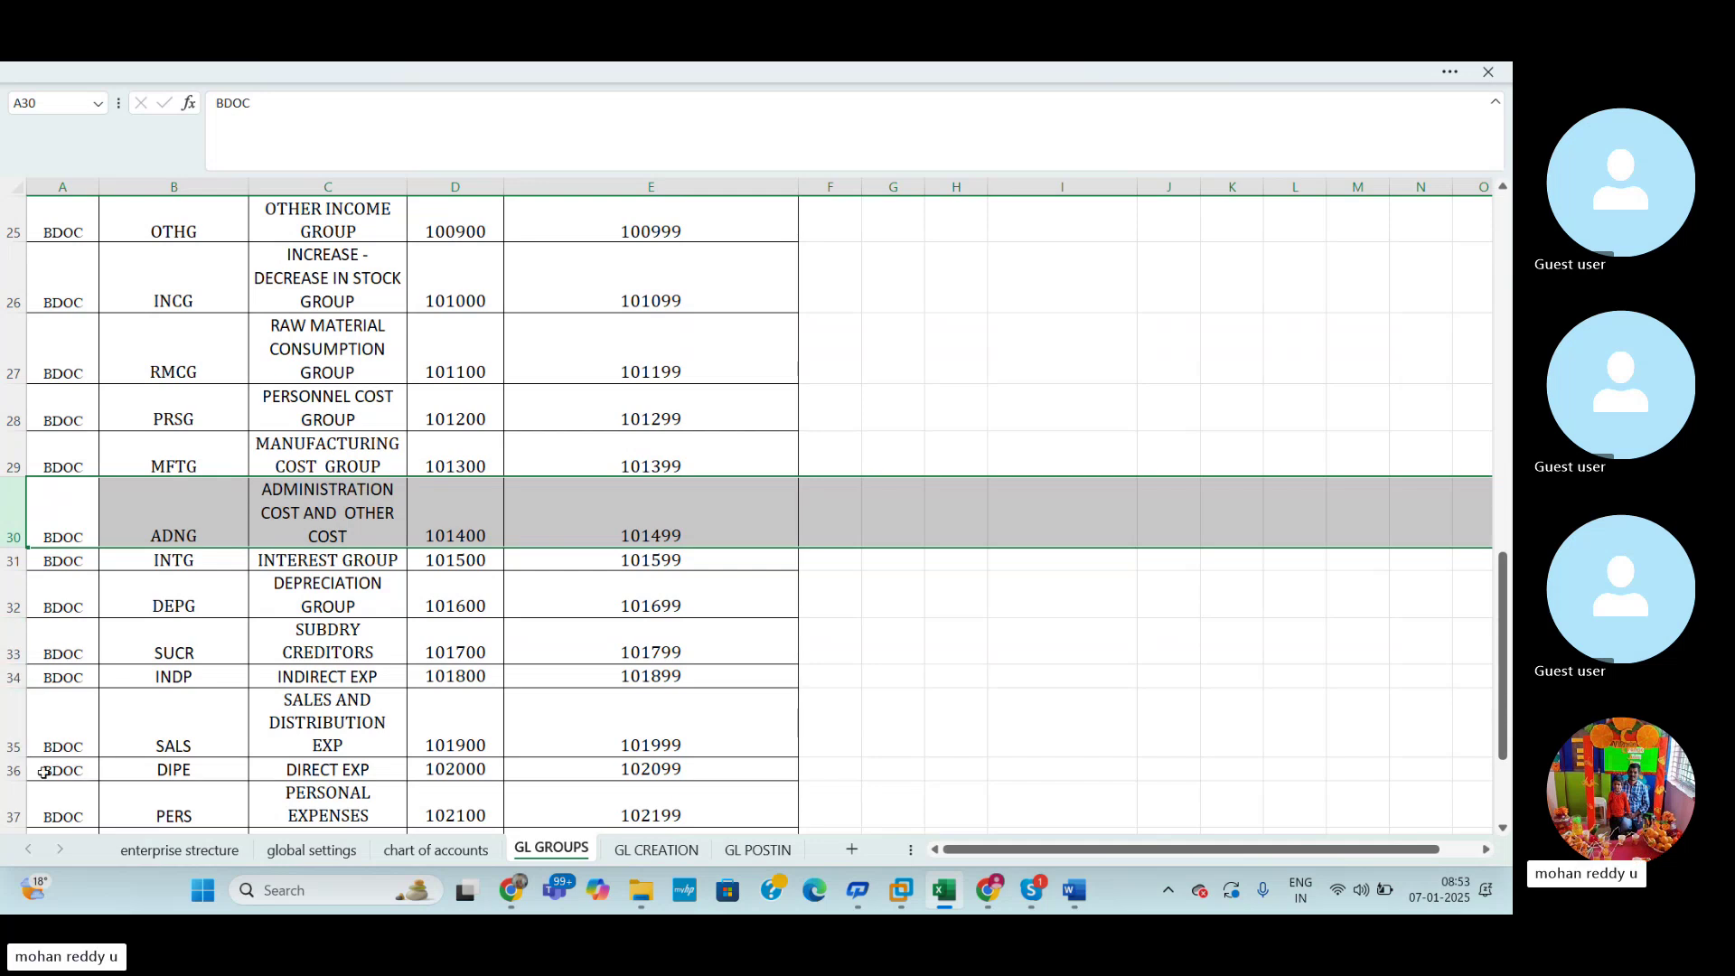
left_click(18, 804)
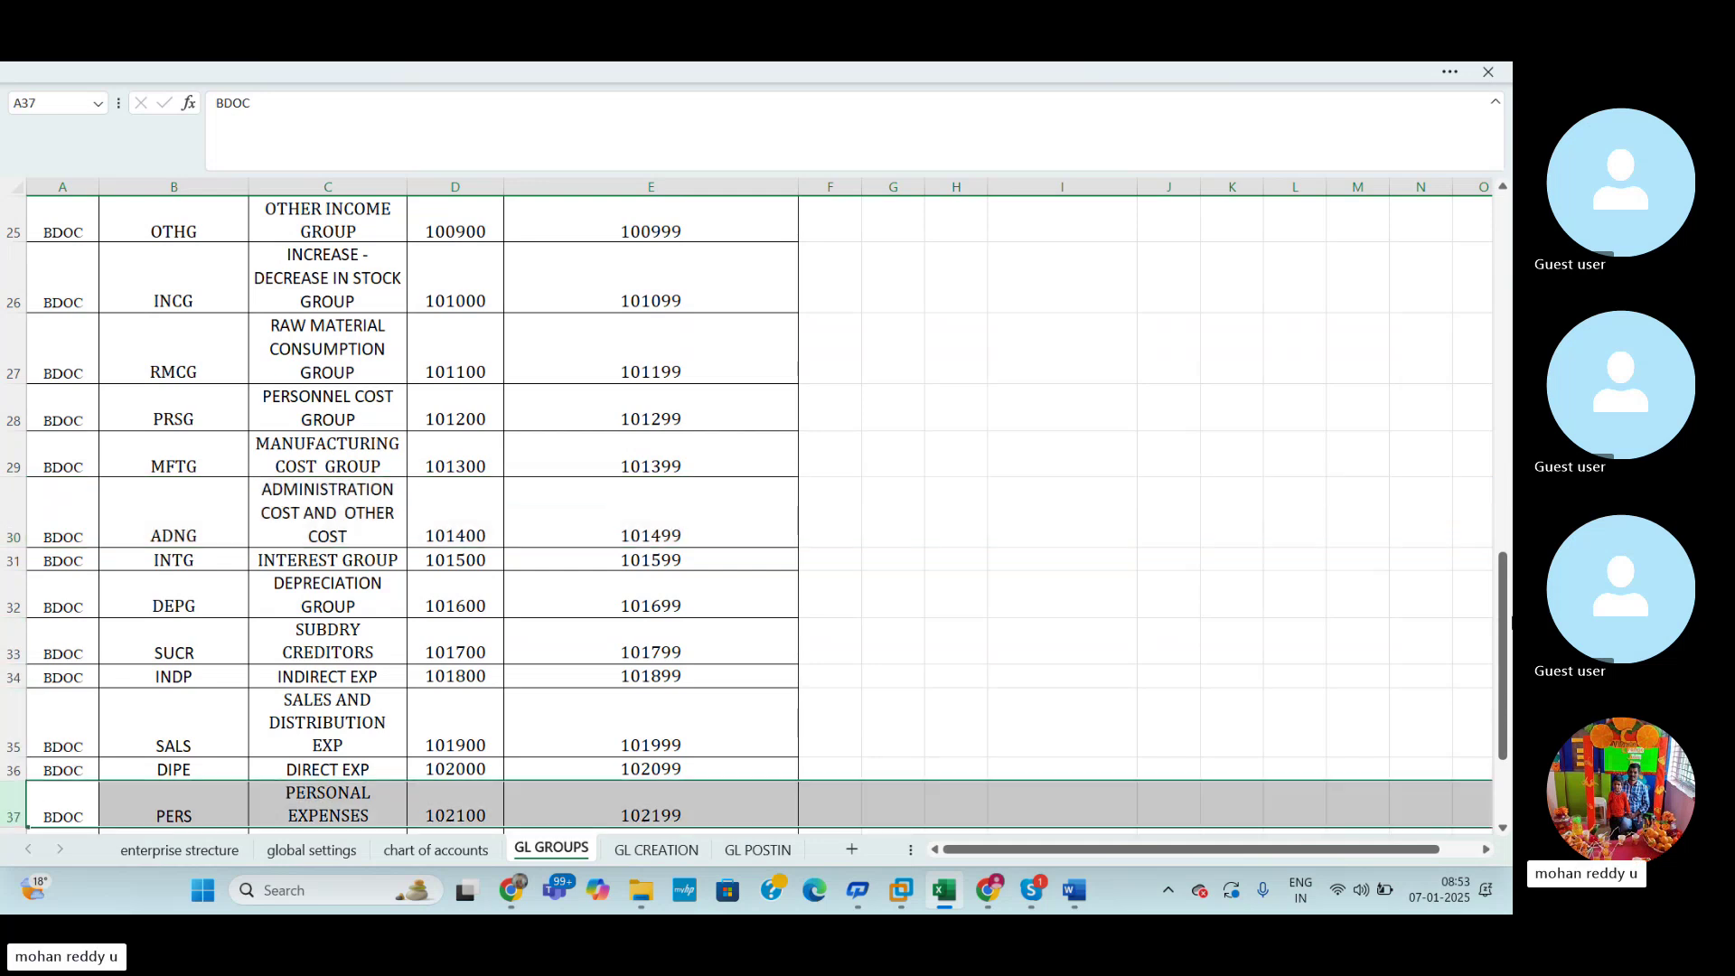
left_click_drag(1504, 632, 1509, 705)
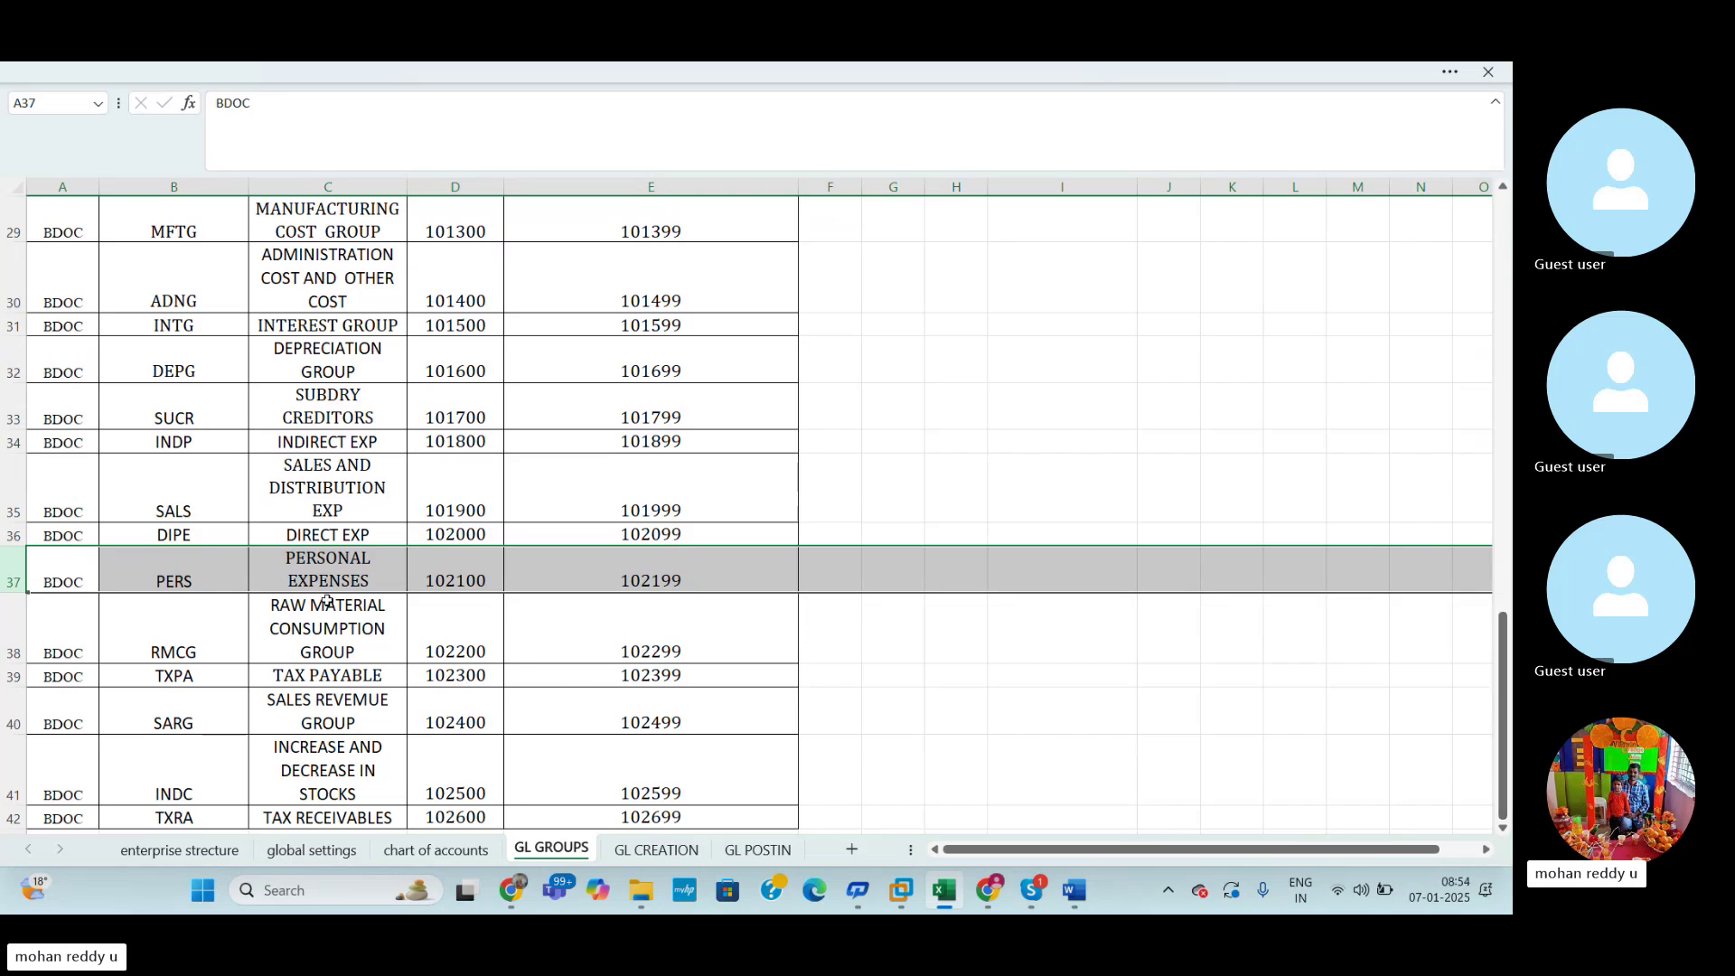
left_click(6, 631)
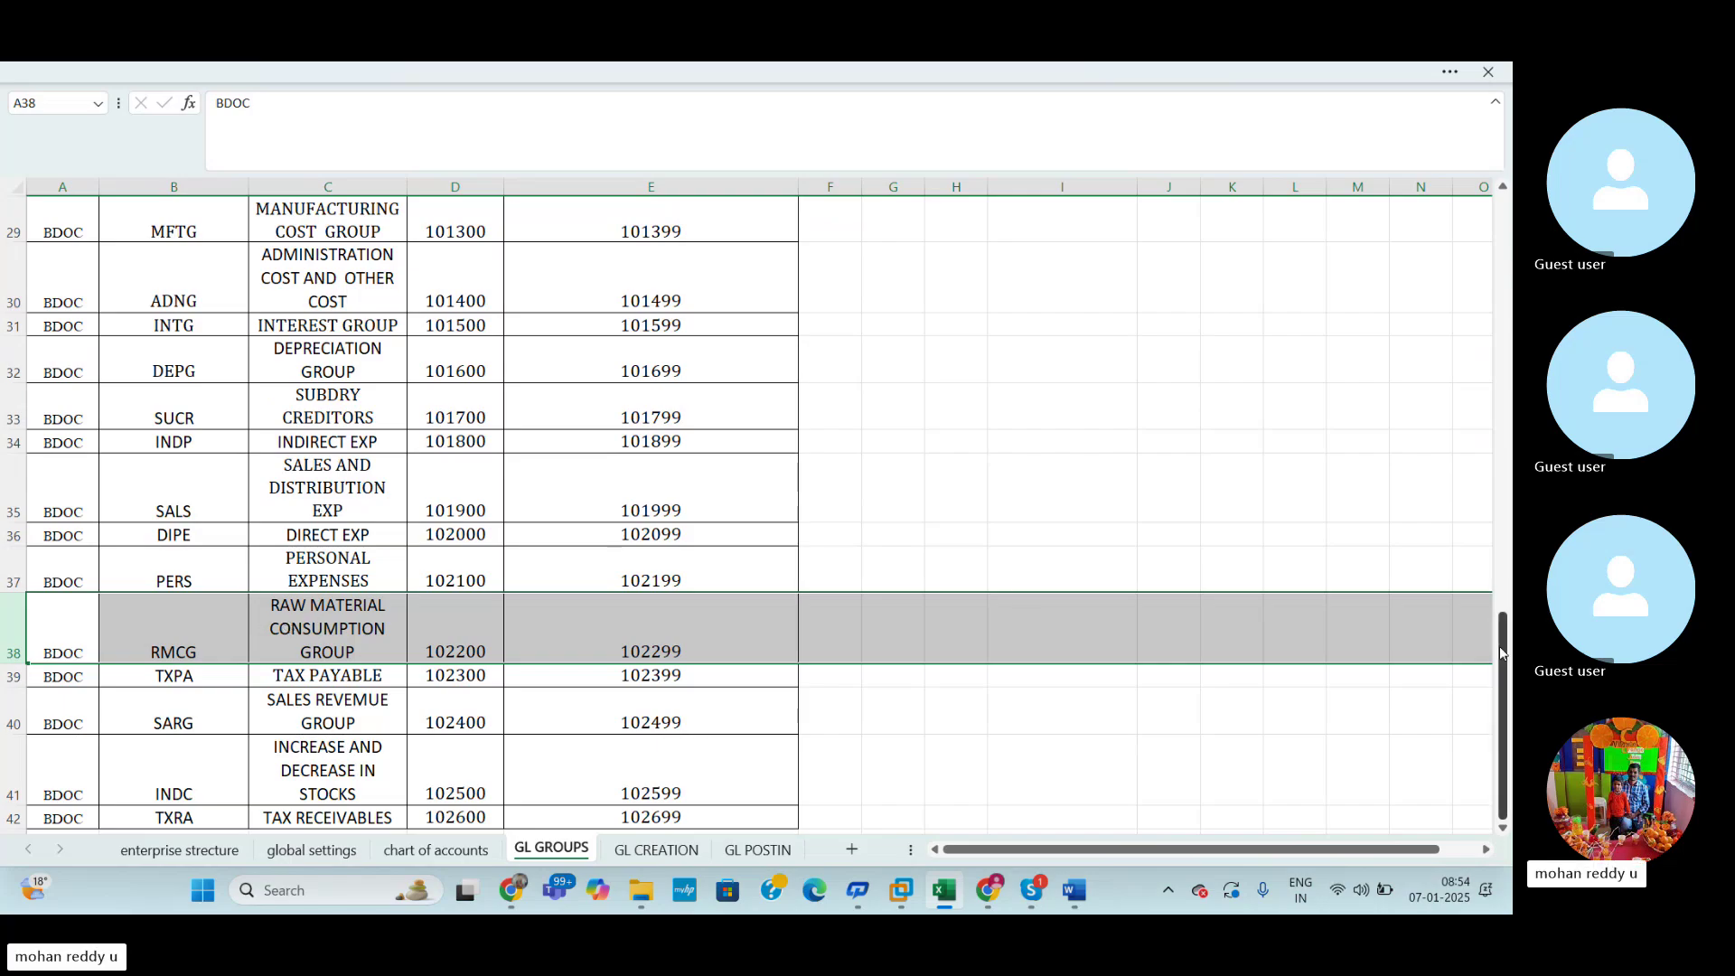
left_click_drag(1499, 647, 1505, 557)
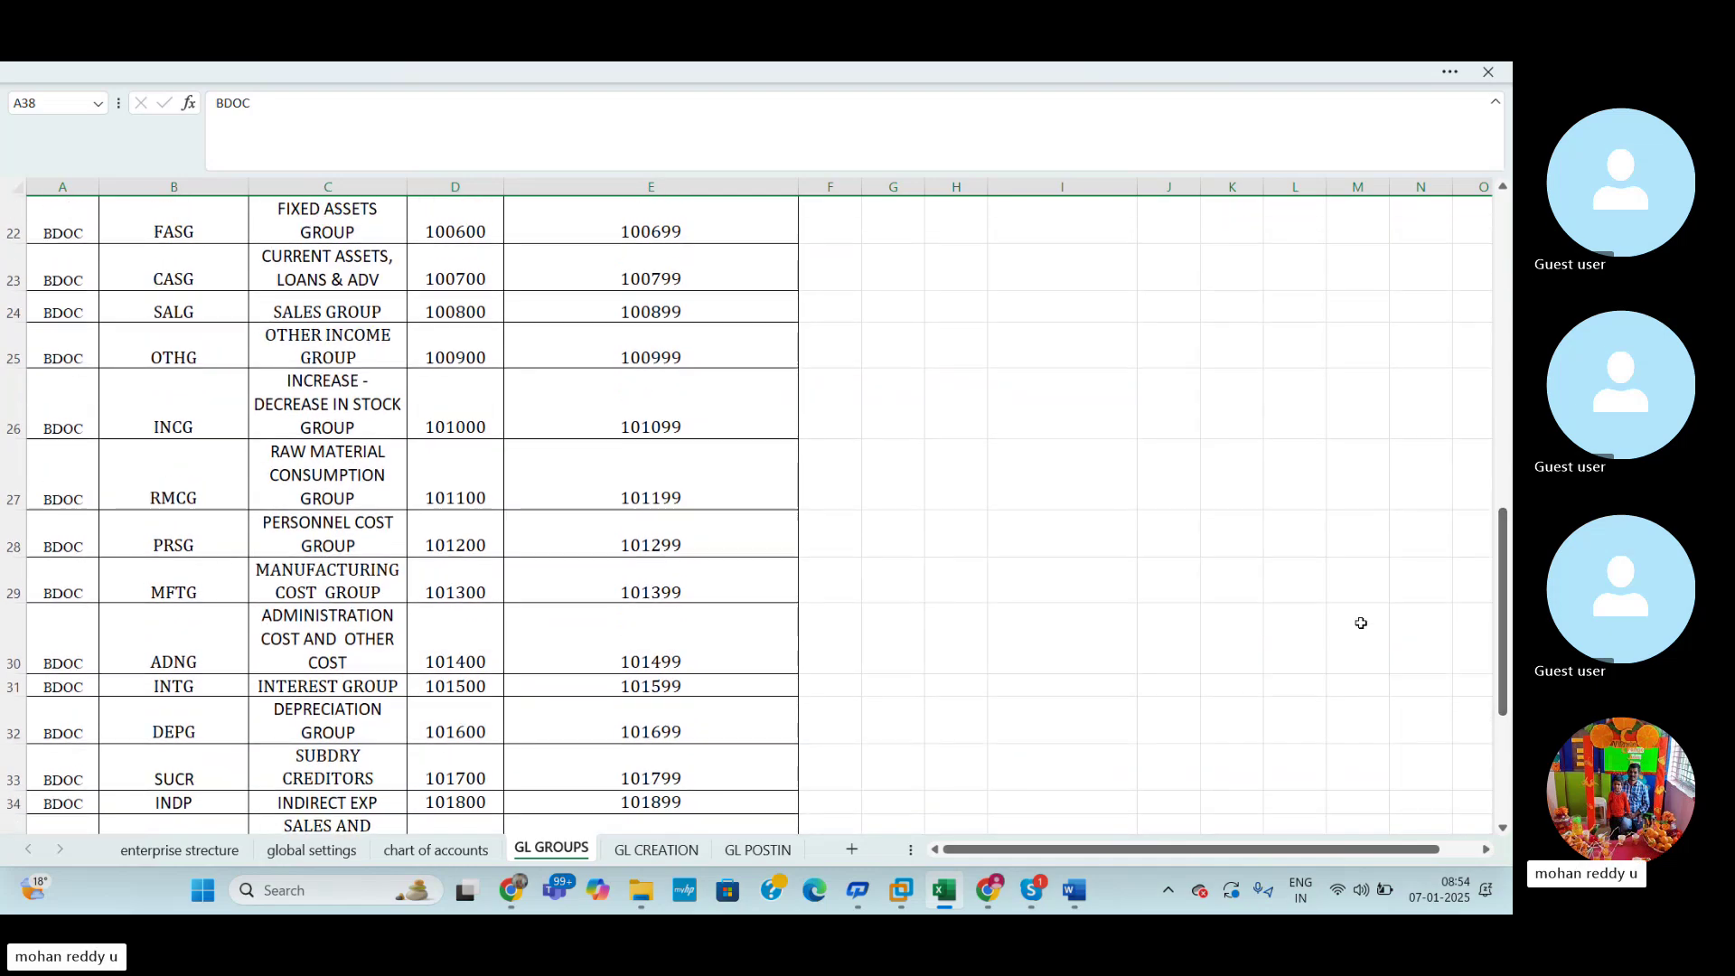
left_click(20, 503)
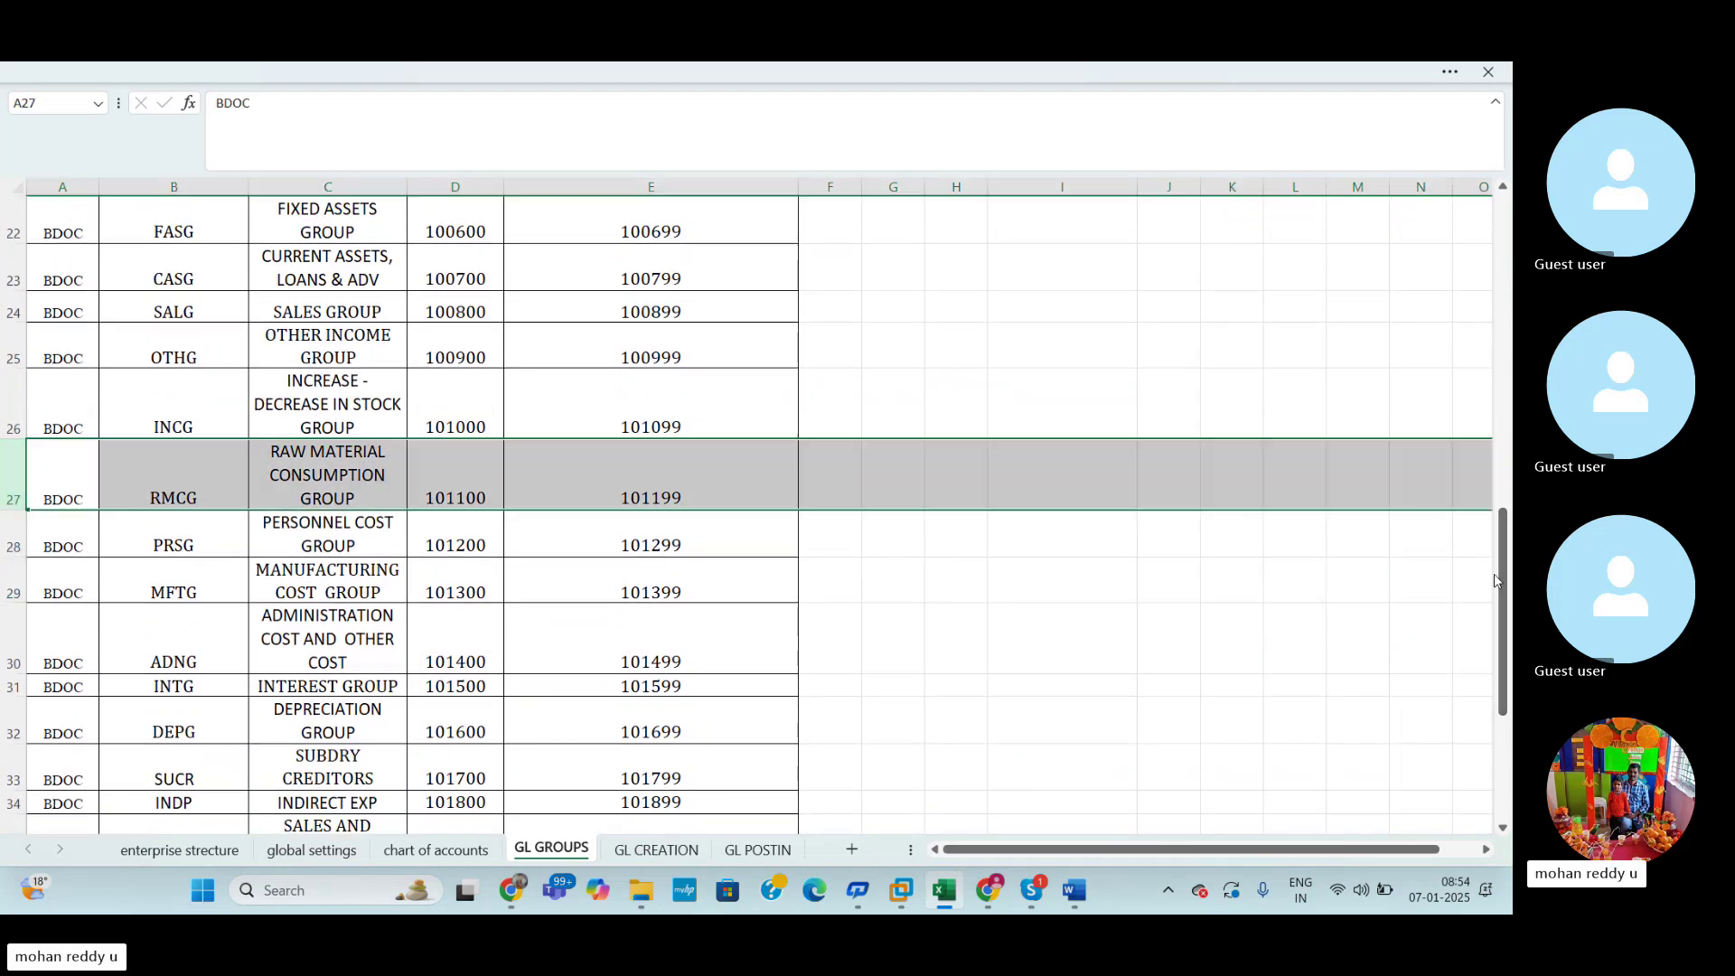
scroll(1374, 383, "up", 7)
left_click(1294, 460)
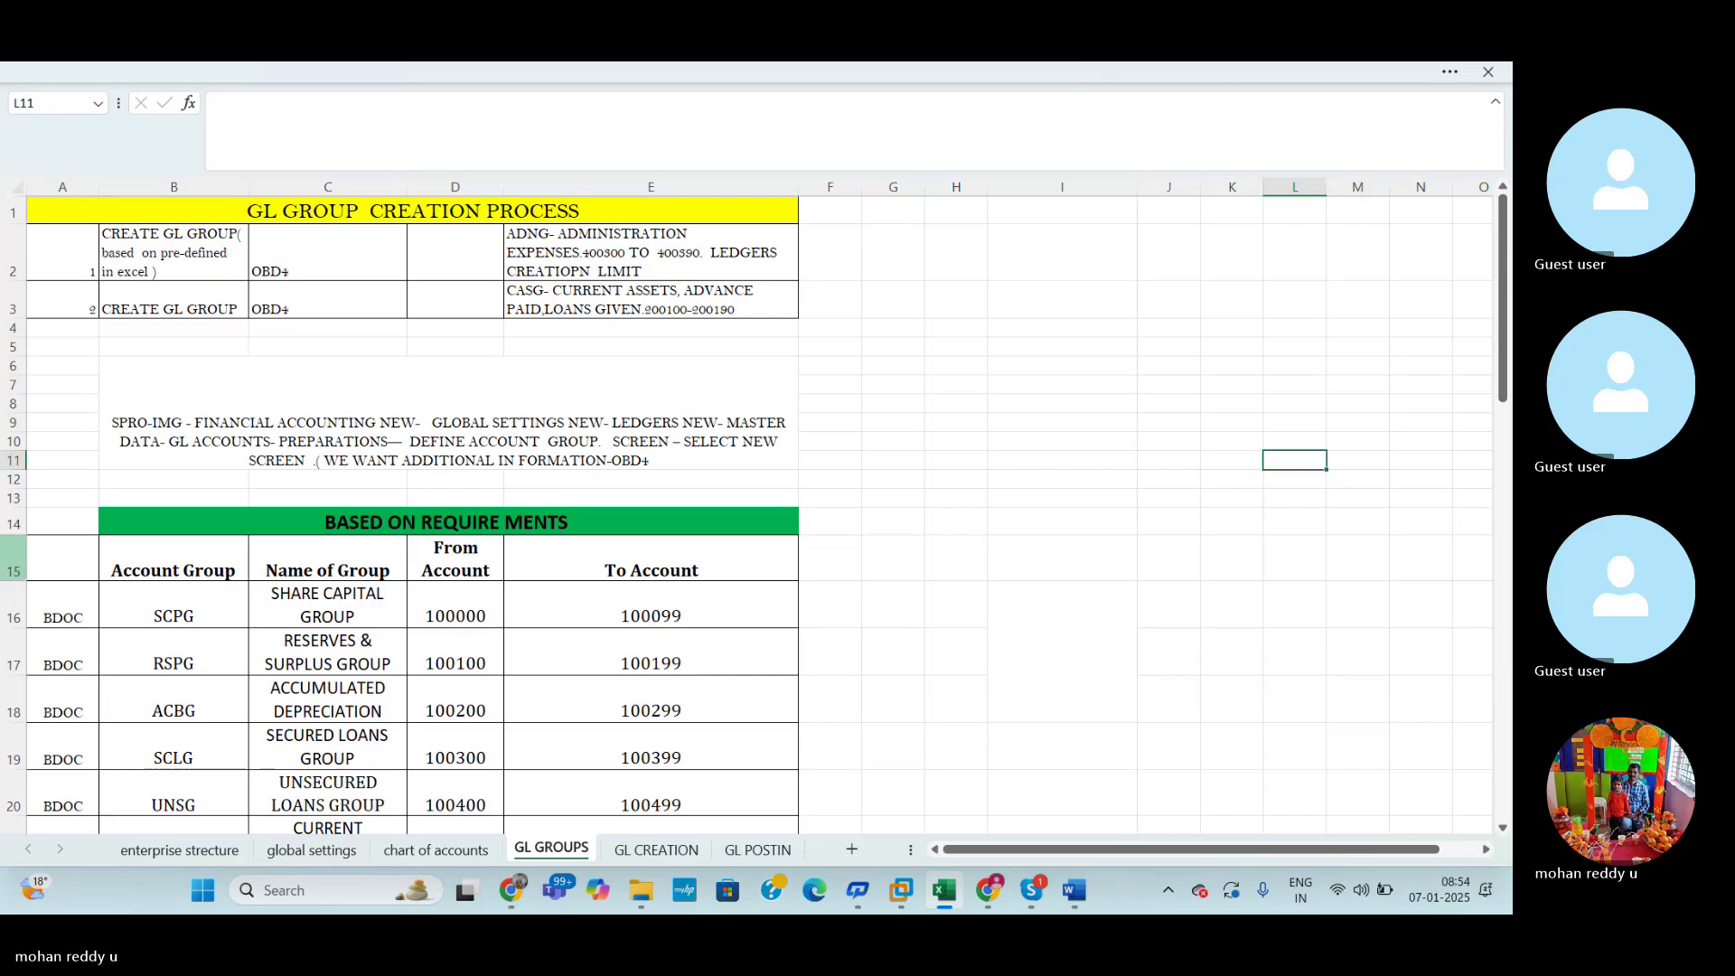
left_click(12, 556)
left_click(1296, 73)
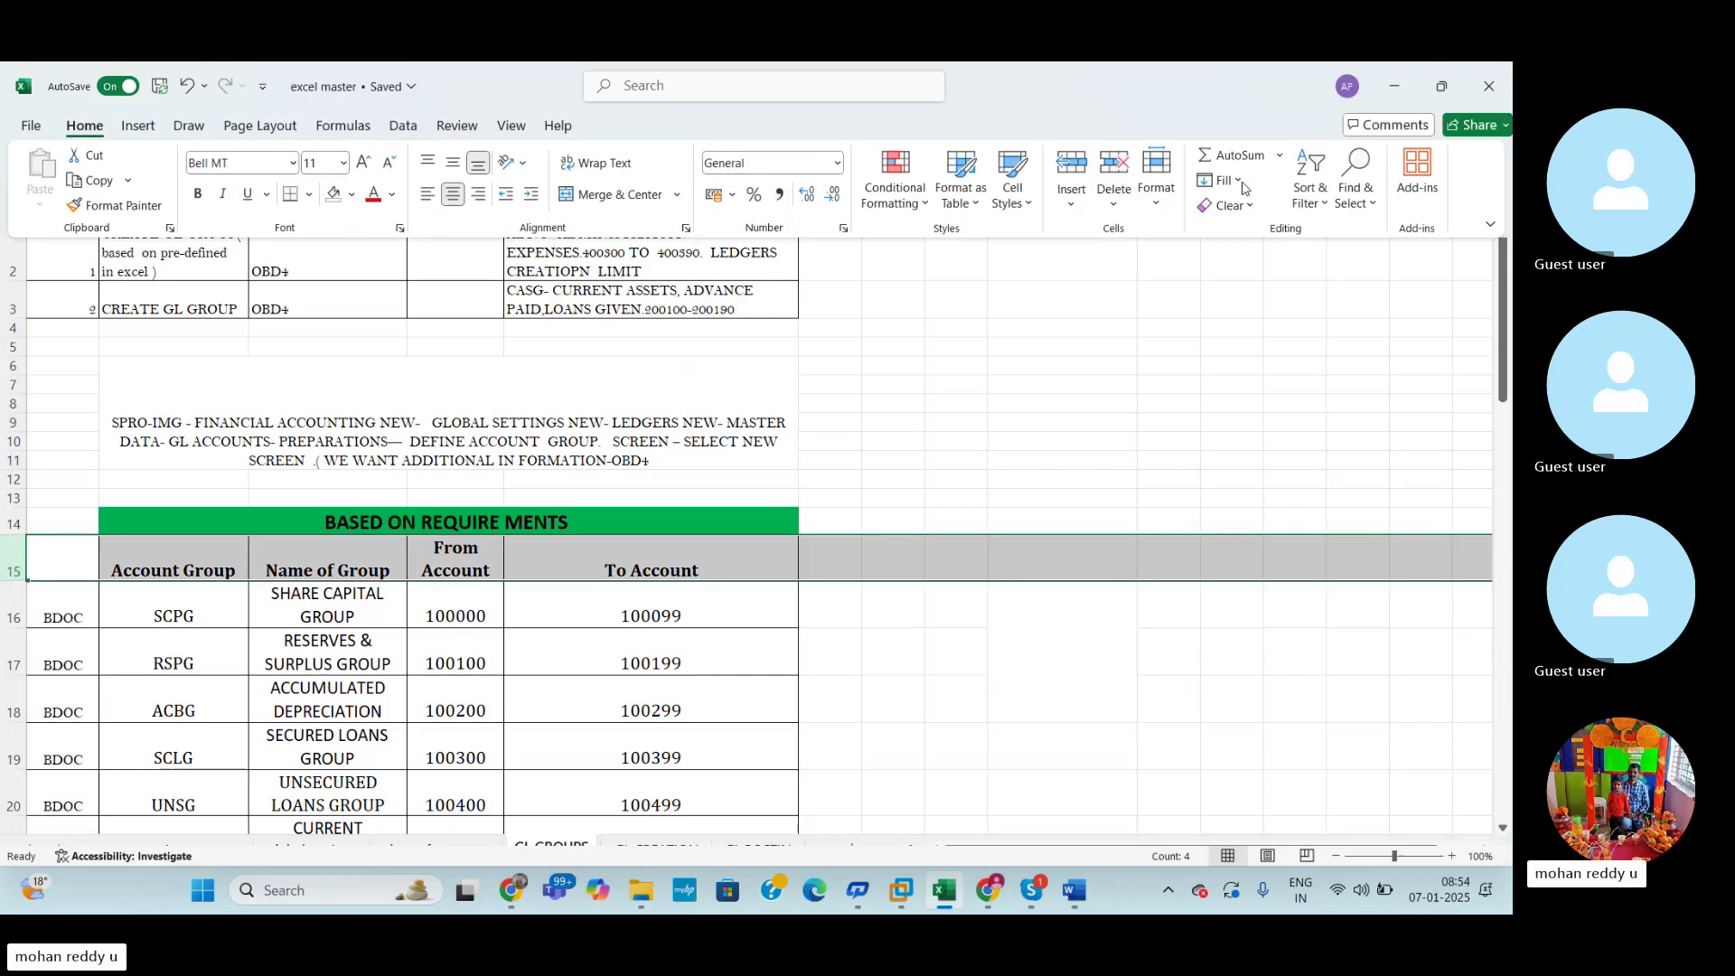
left_click(1071, 186)
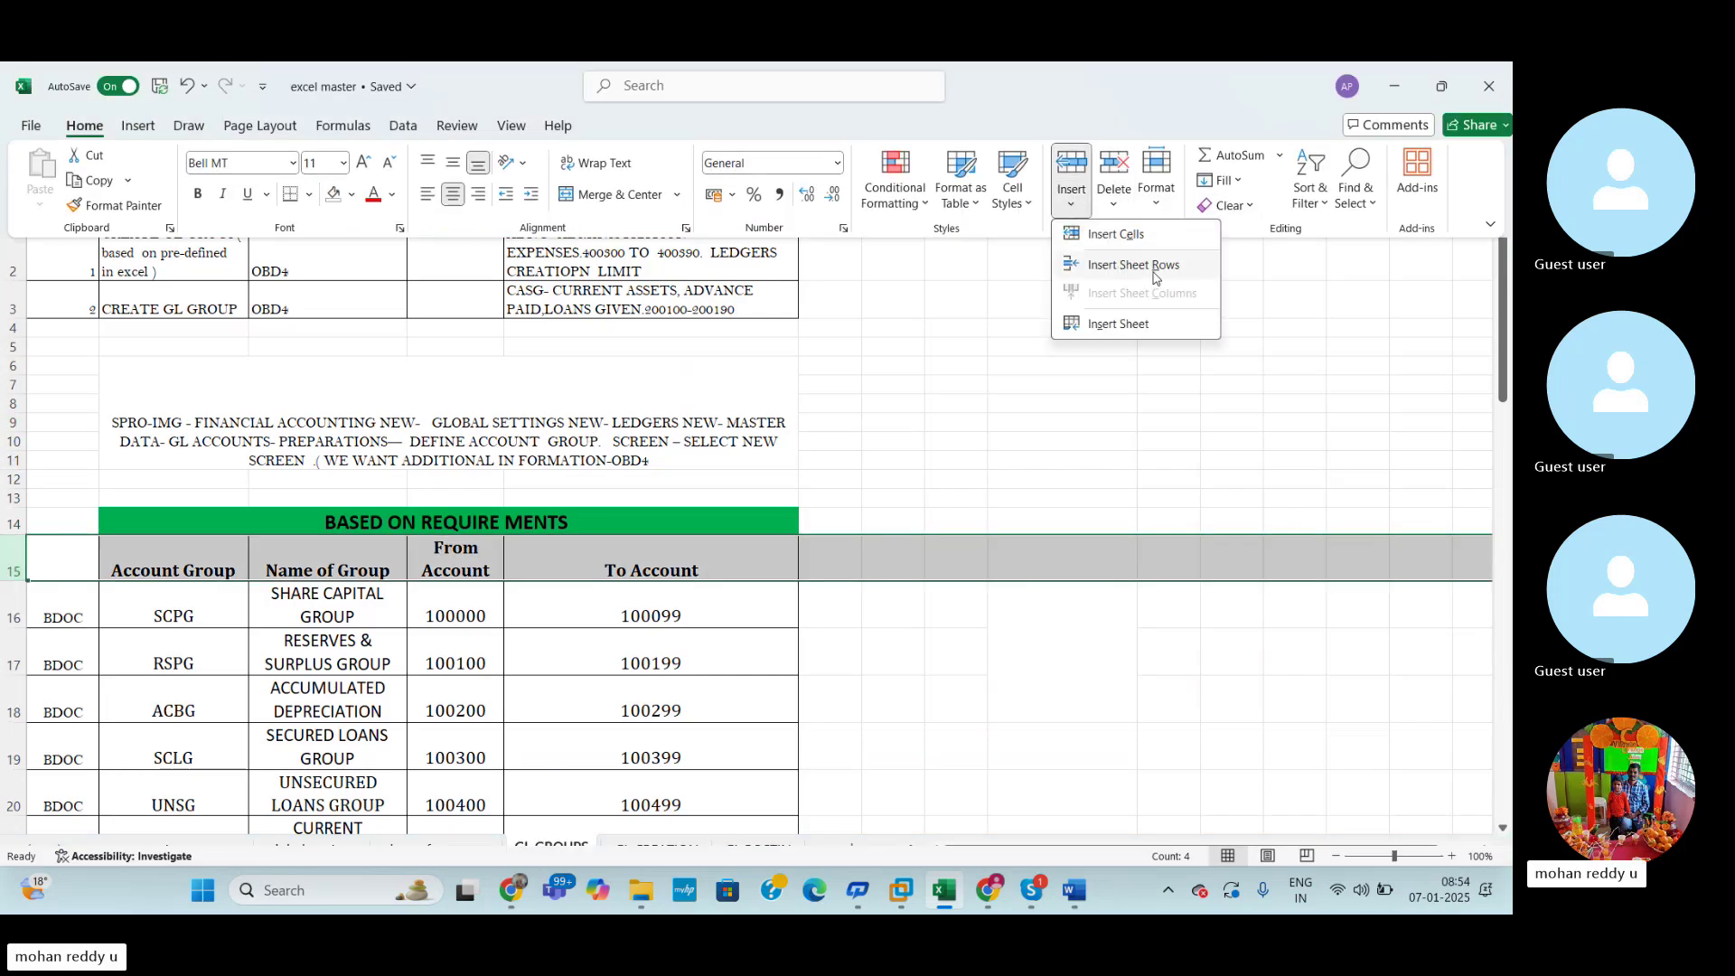
left_click(1318, 201)
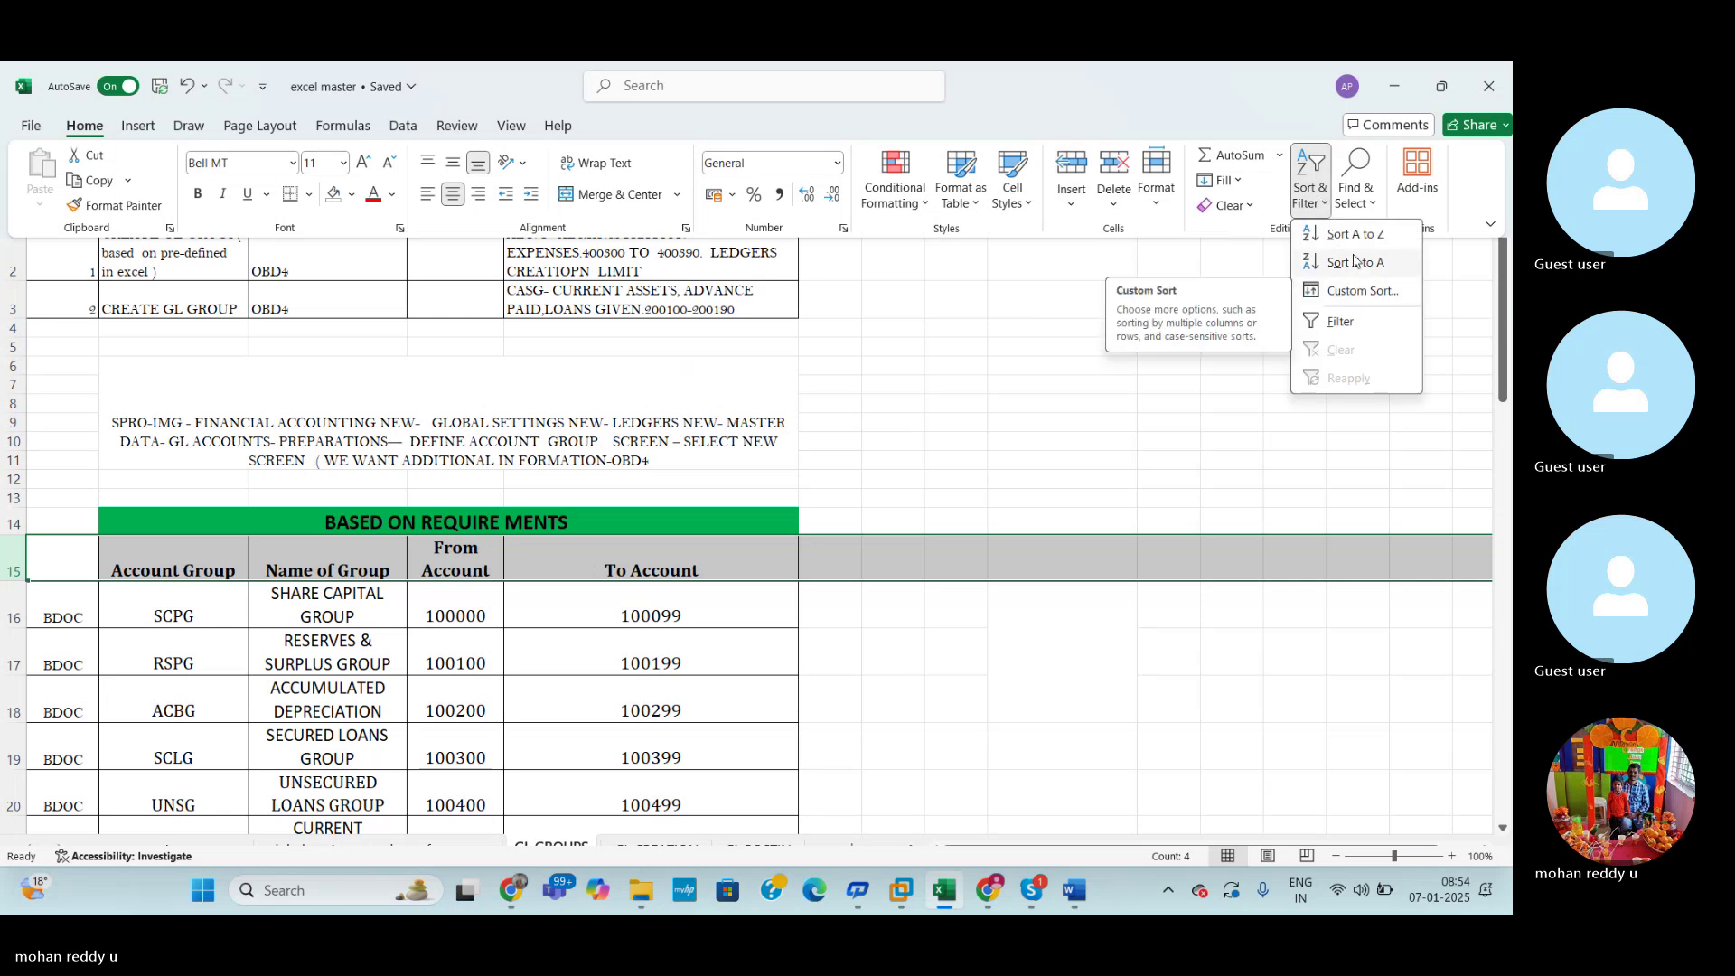
left_click(1356, 236)
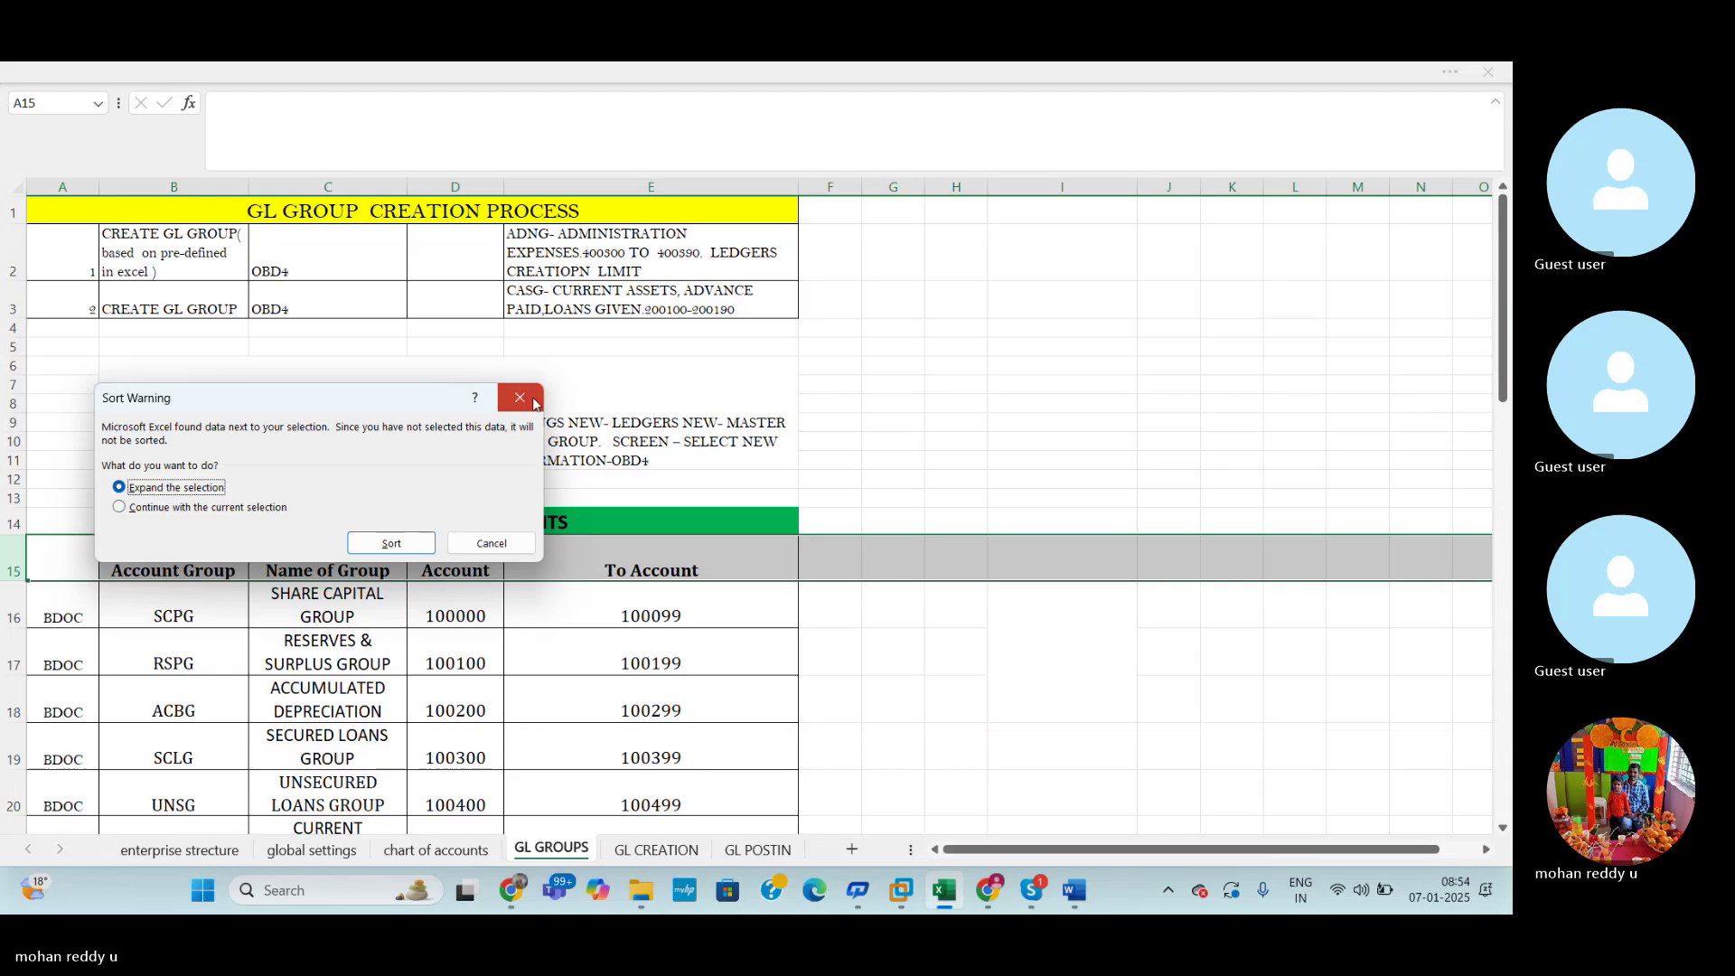
left_click(520, 397)
left_click_drag(899, 601, 953, 599)
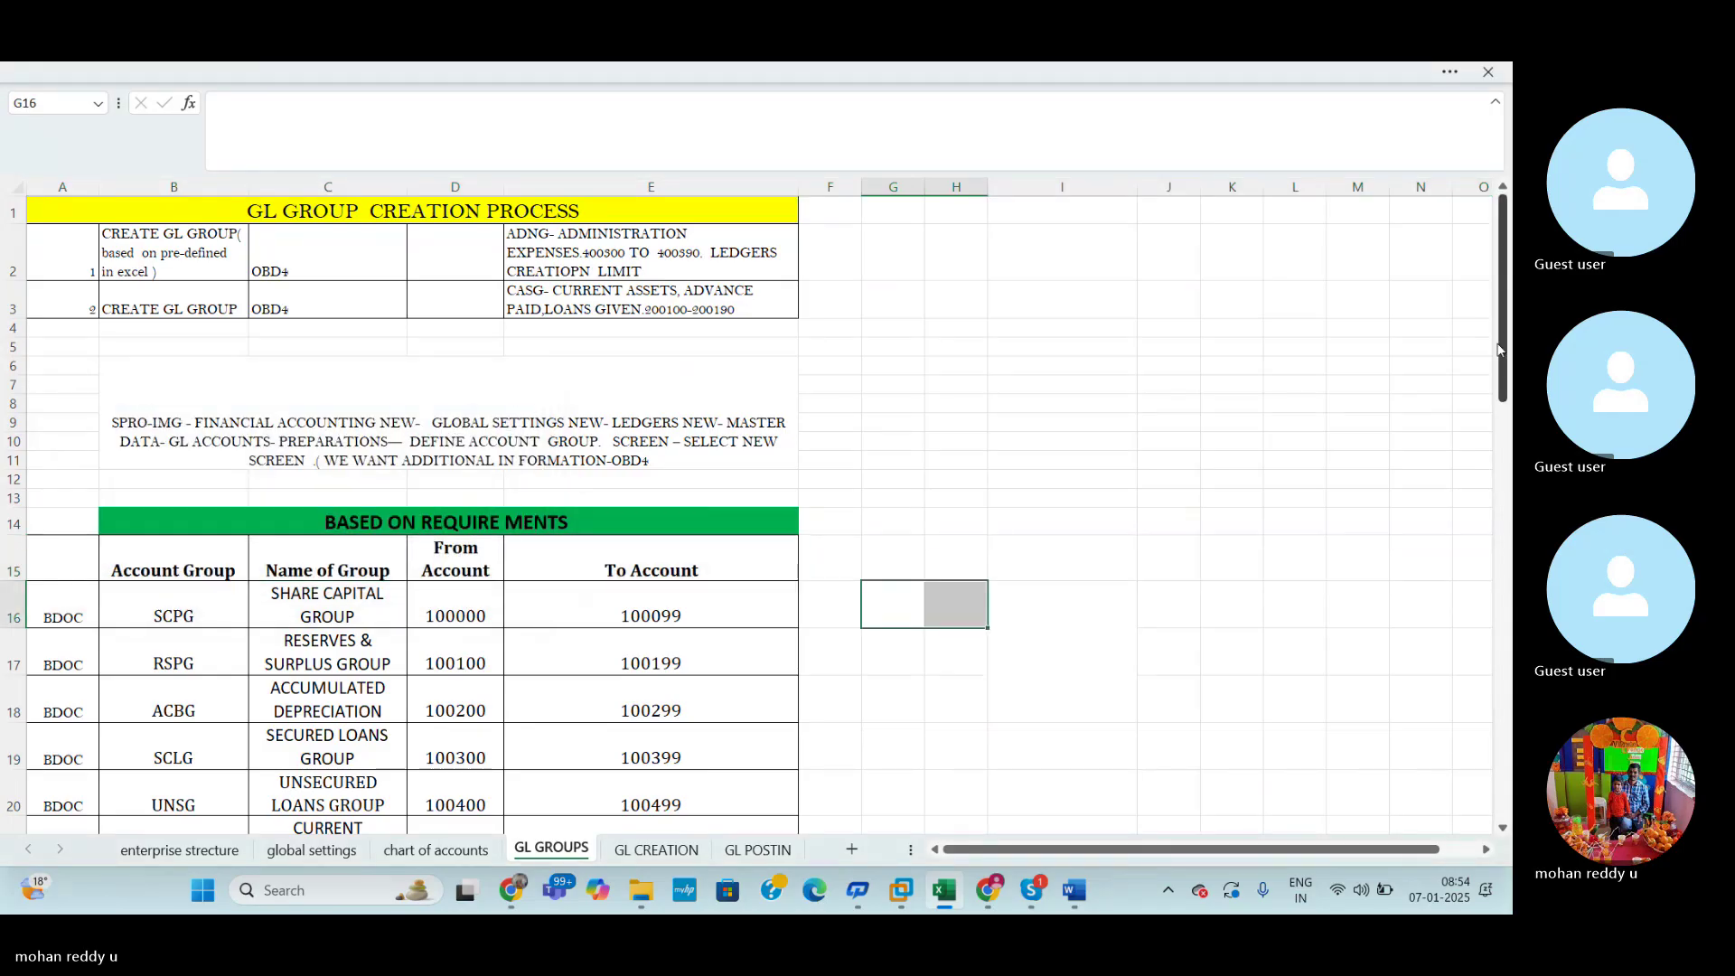
Delete the duplicate RMCG raw material consumption row, row 38, from the account groups table.
left_click_drag(1498, 350, 1504, 813)
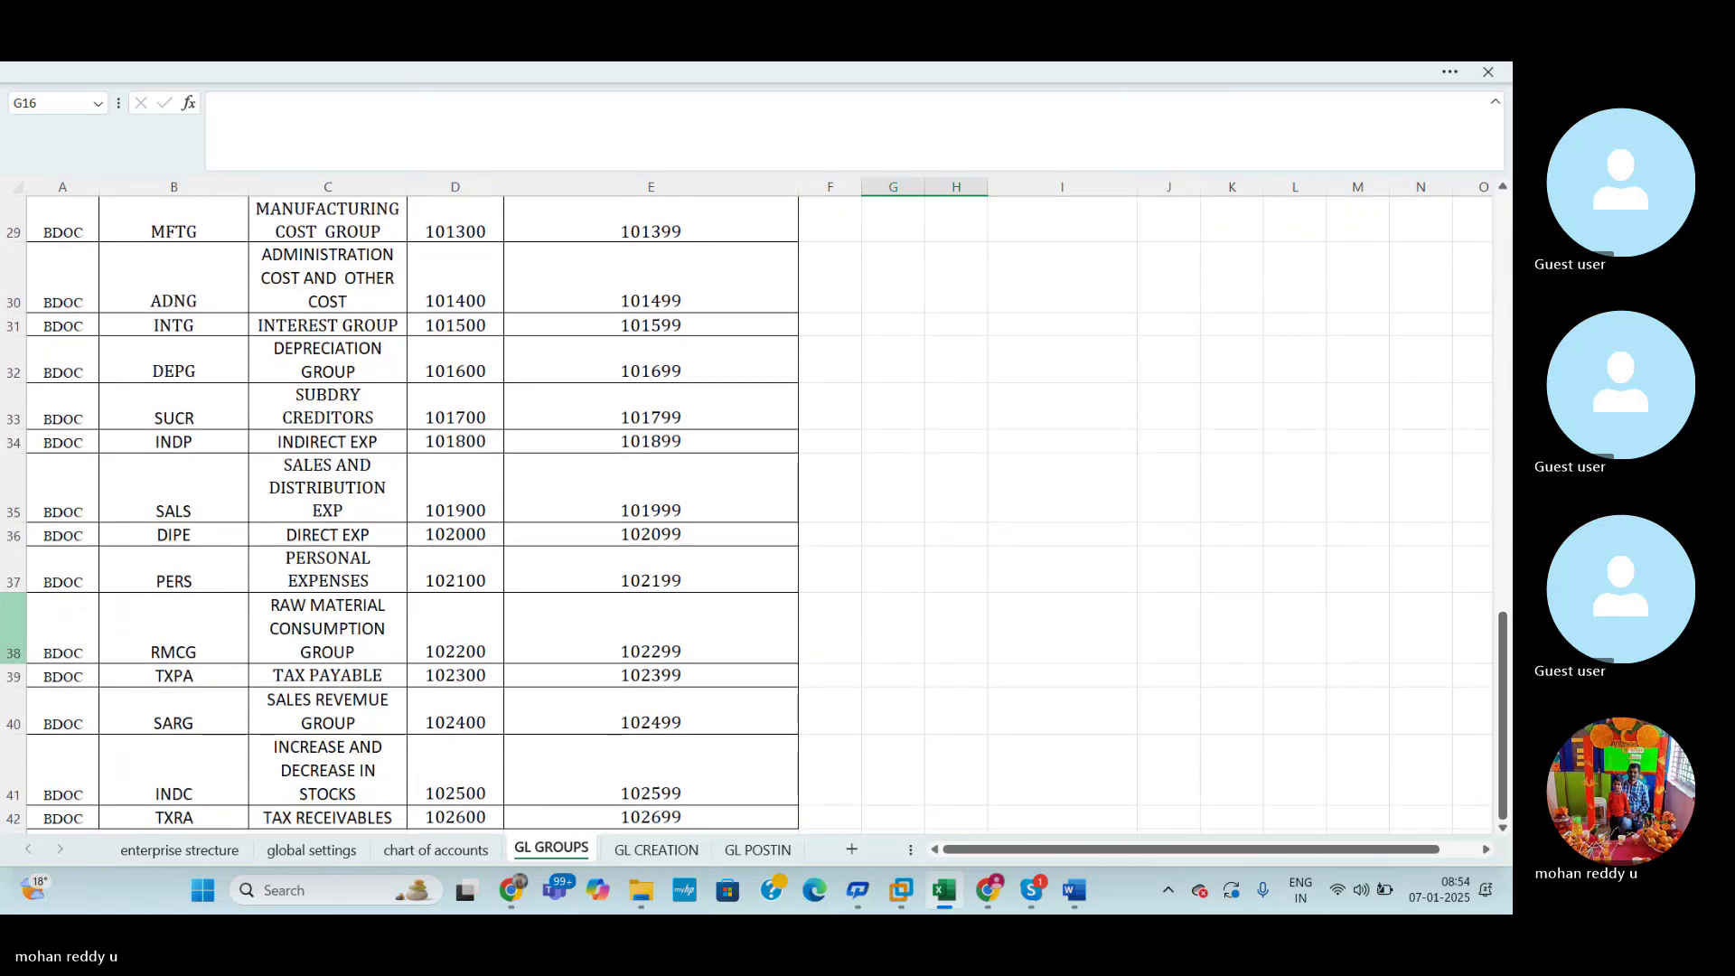
left_click(13, 633)
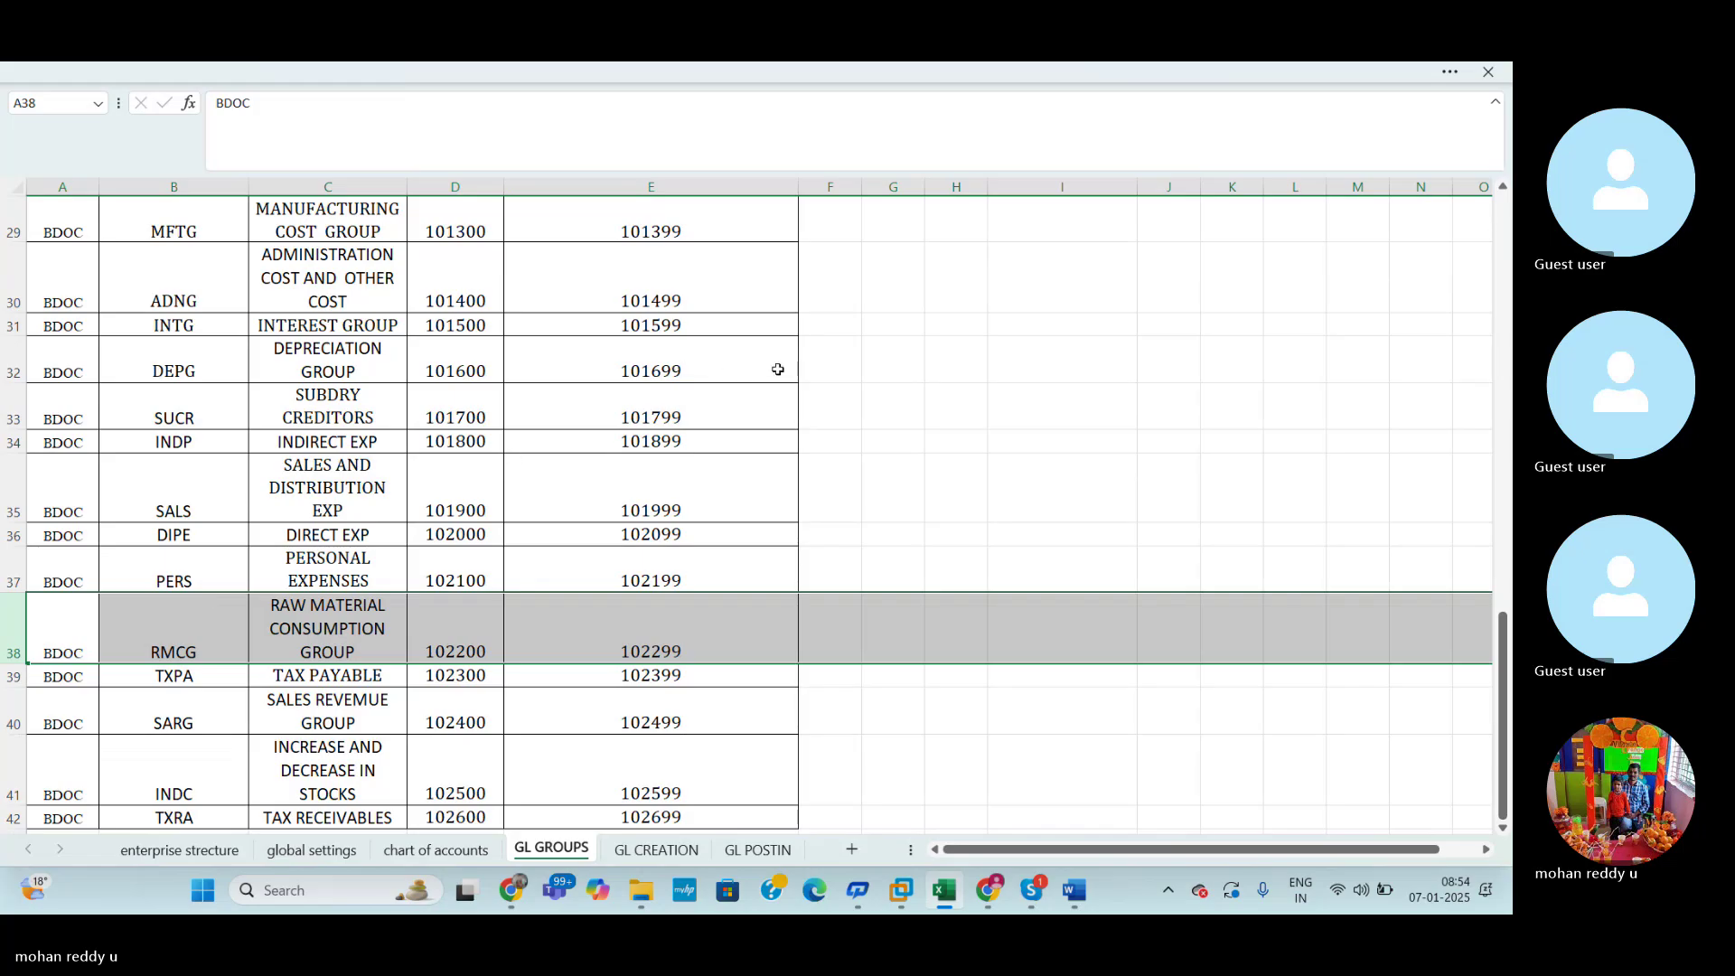
left_click(1240, 71)
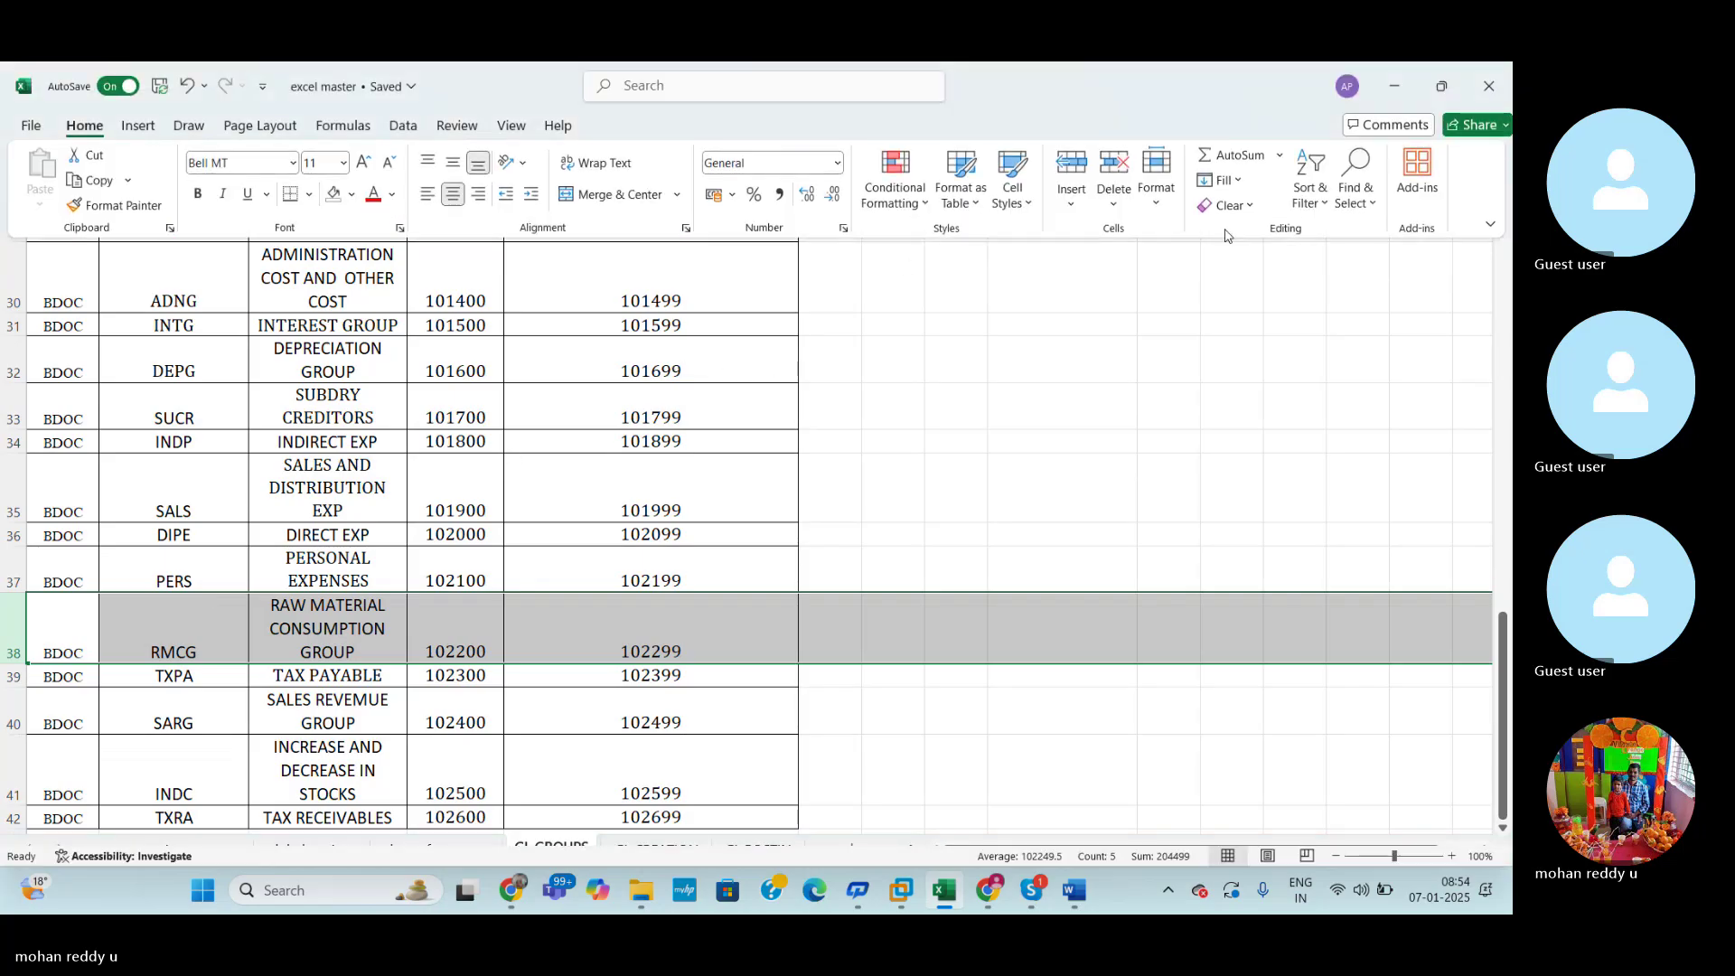
left_click(1113, 194)
left_click(1169, 262)
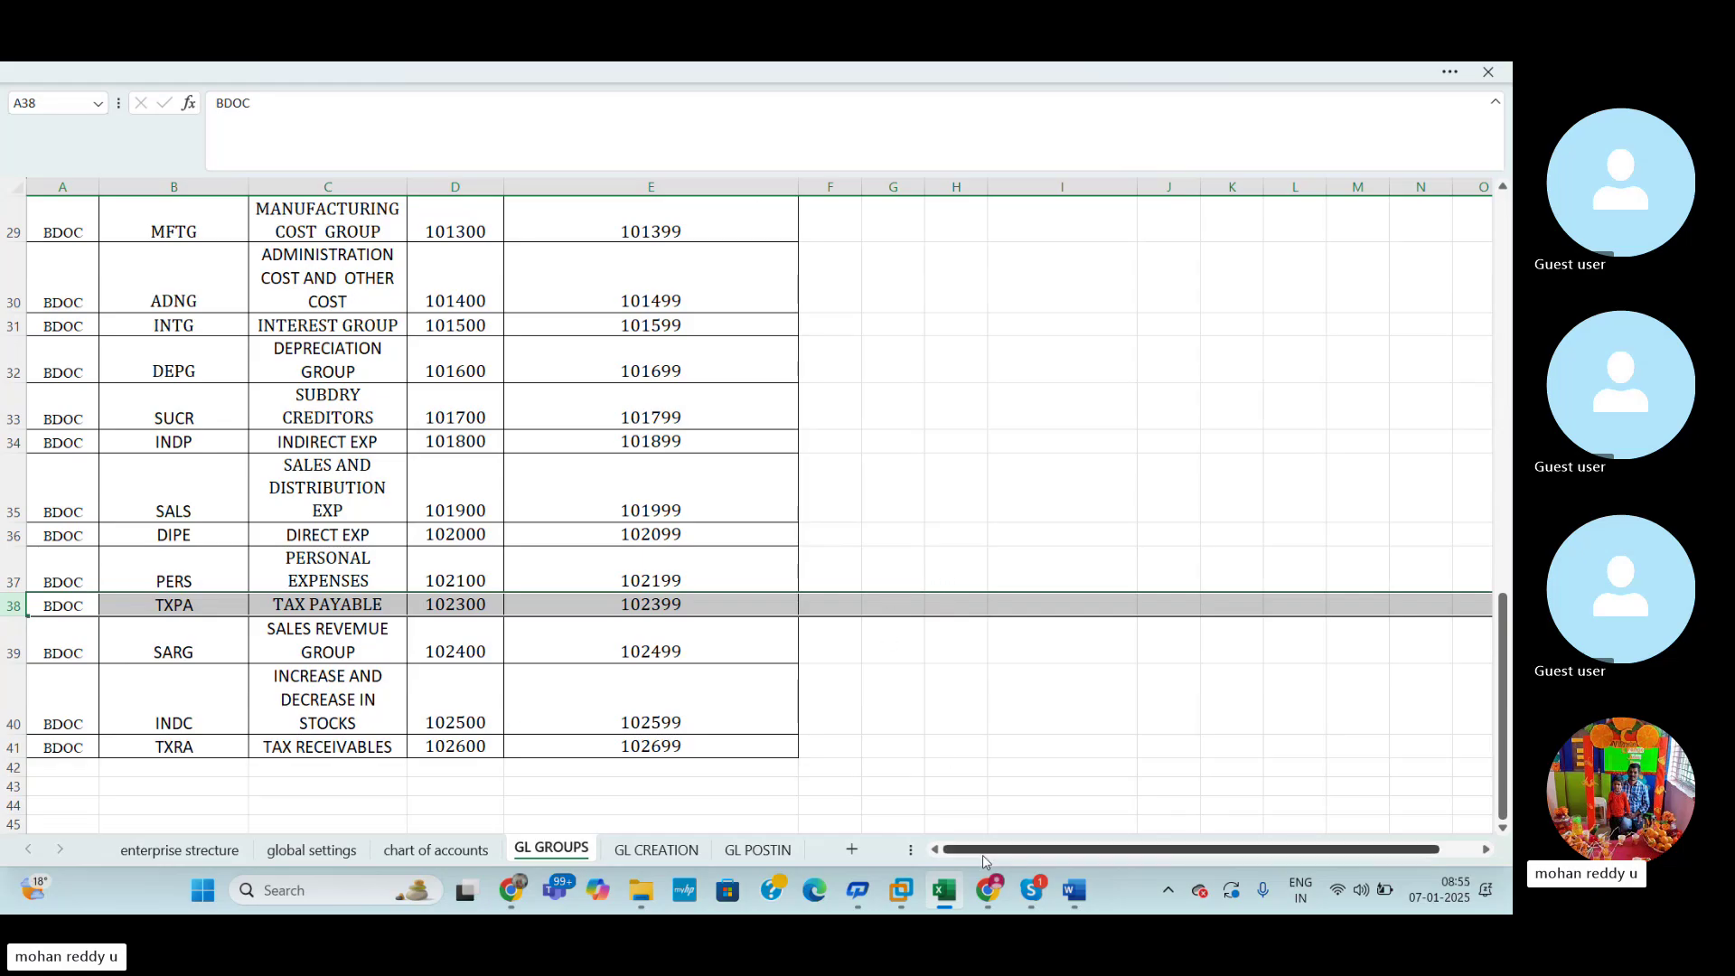
Switch to SAP, open transaction FS00 and display salaries account 101401 from the administration cost group for change.
mouse_move(901, 890)
left_click(994, 755)
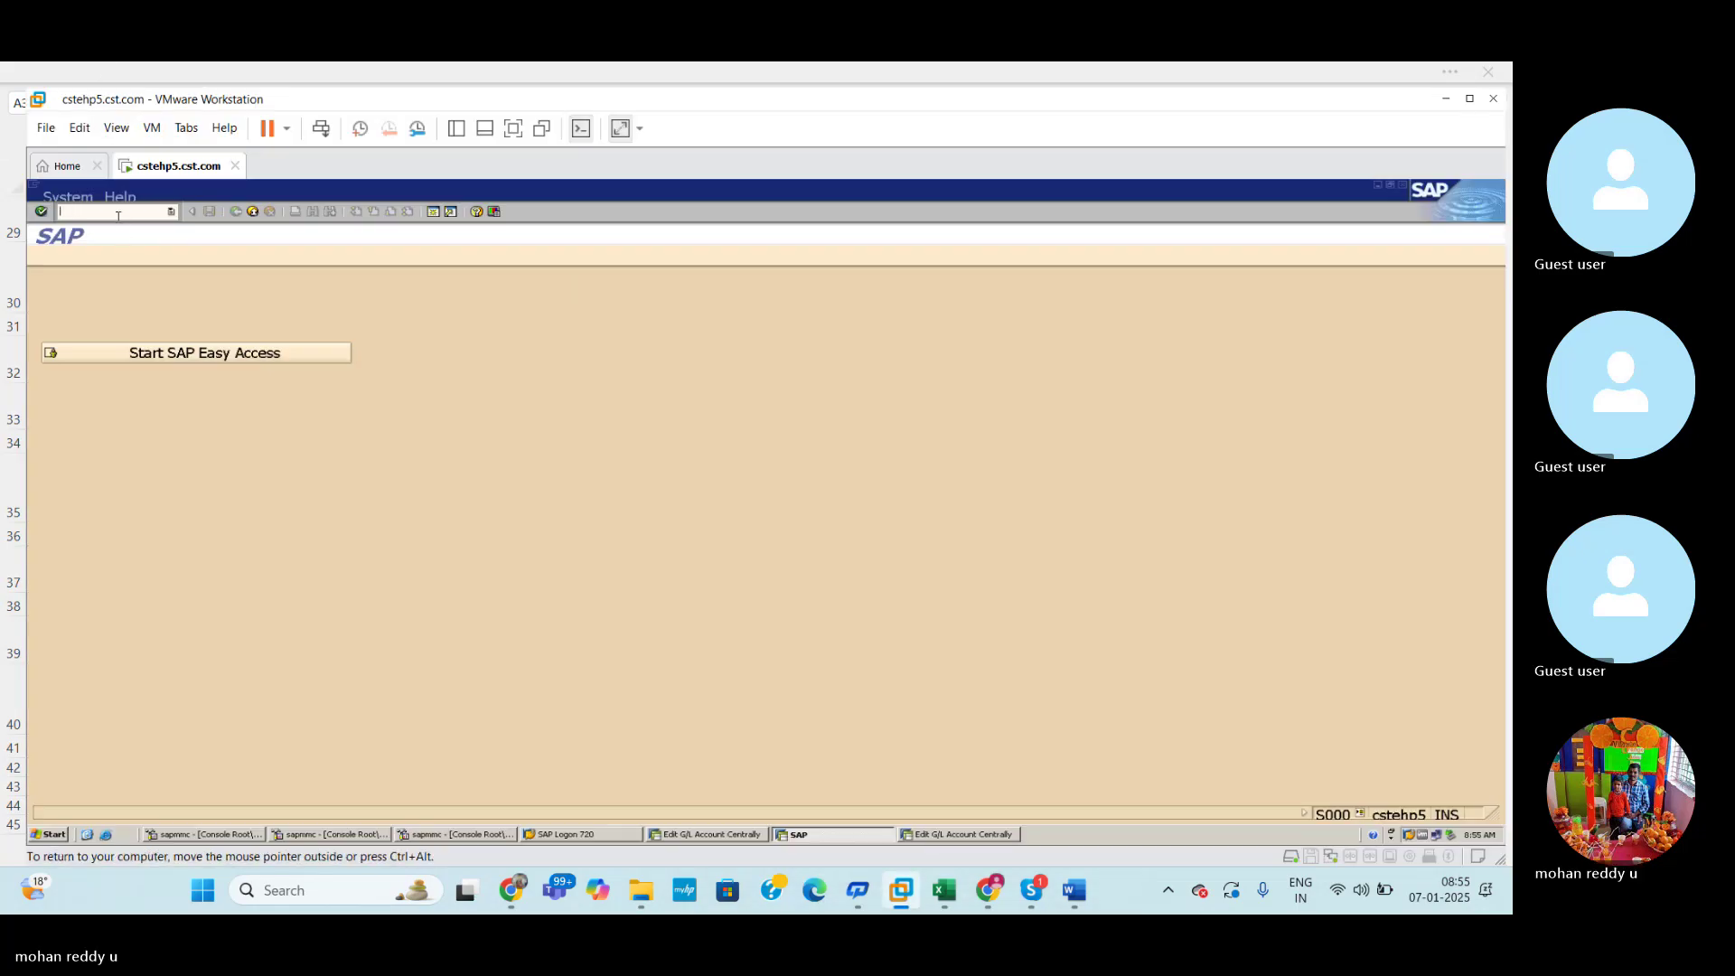
type("FS00")
key("Return")
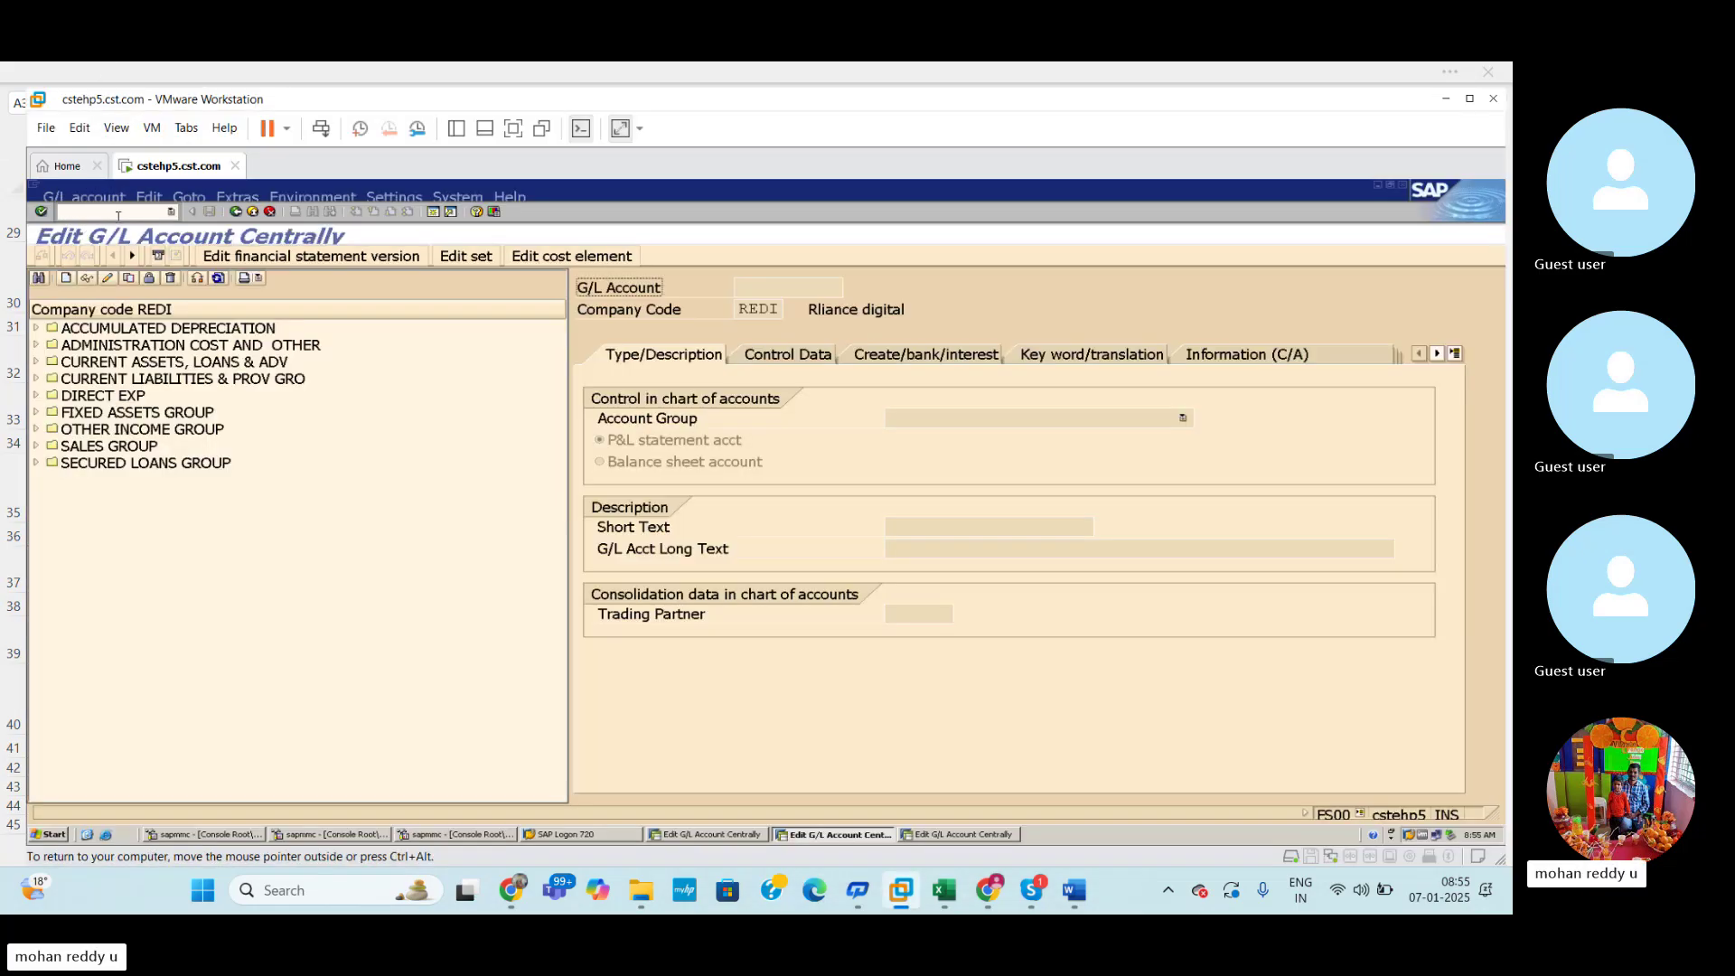
left_click(37, 345)
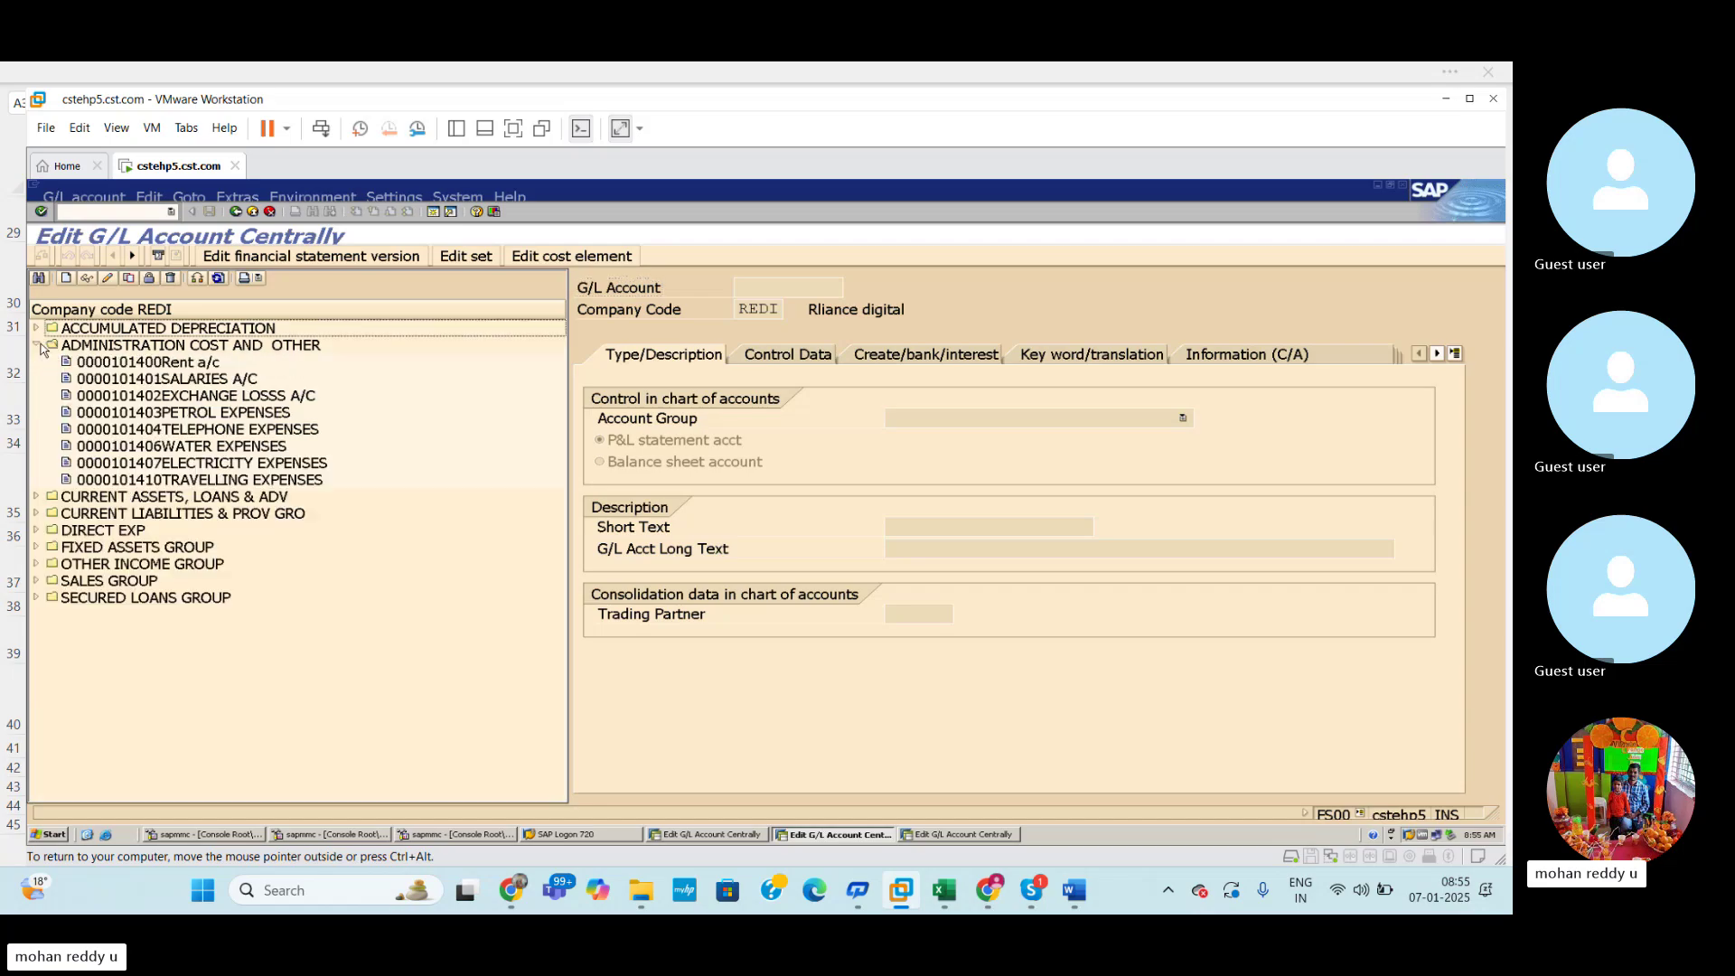
left_click(193, 380)
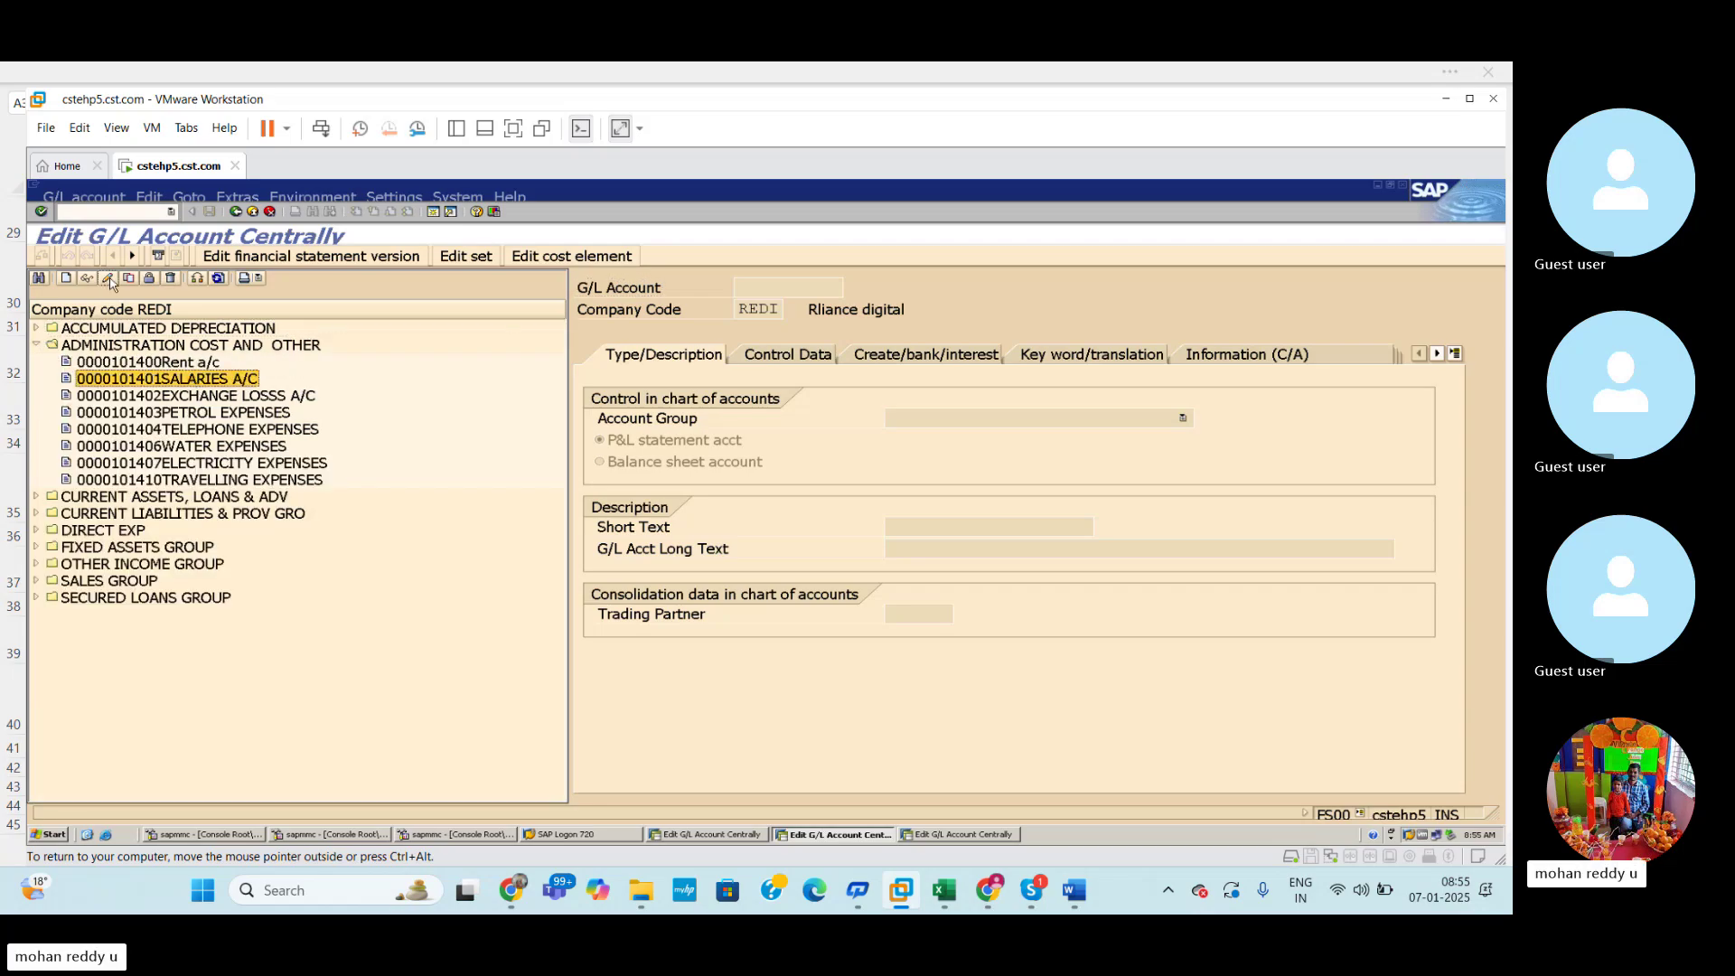
left_click(107, 278)
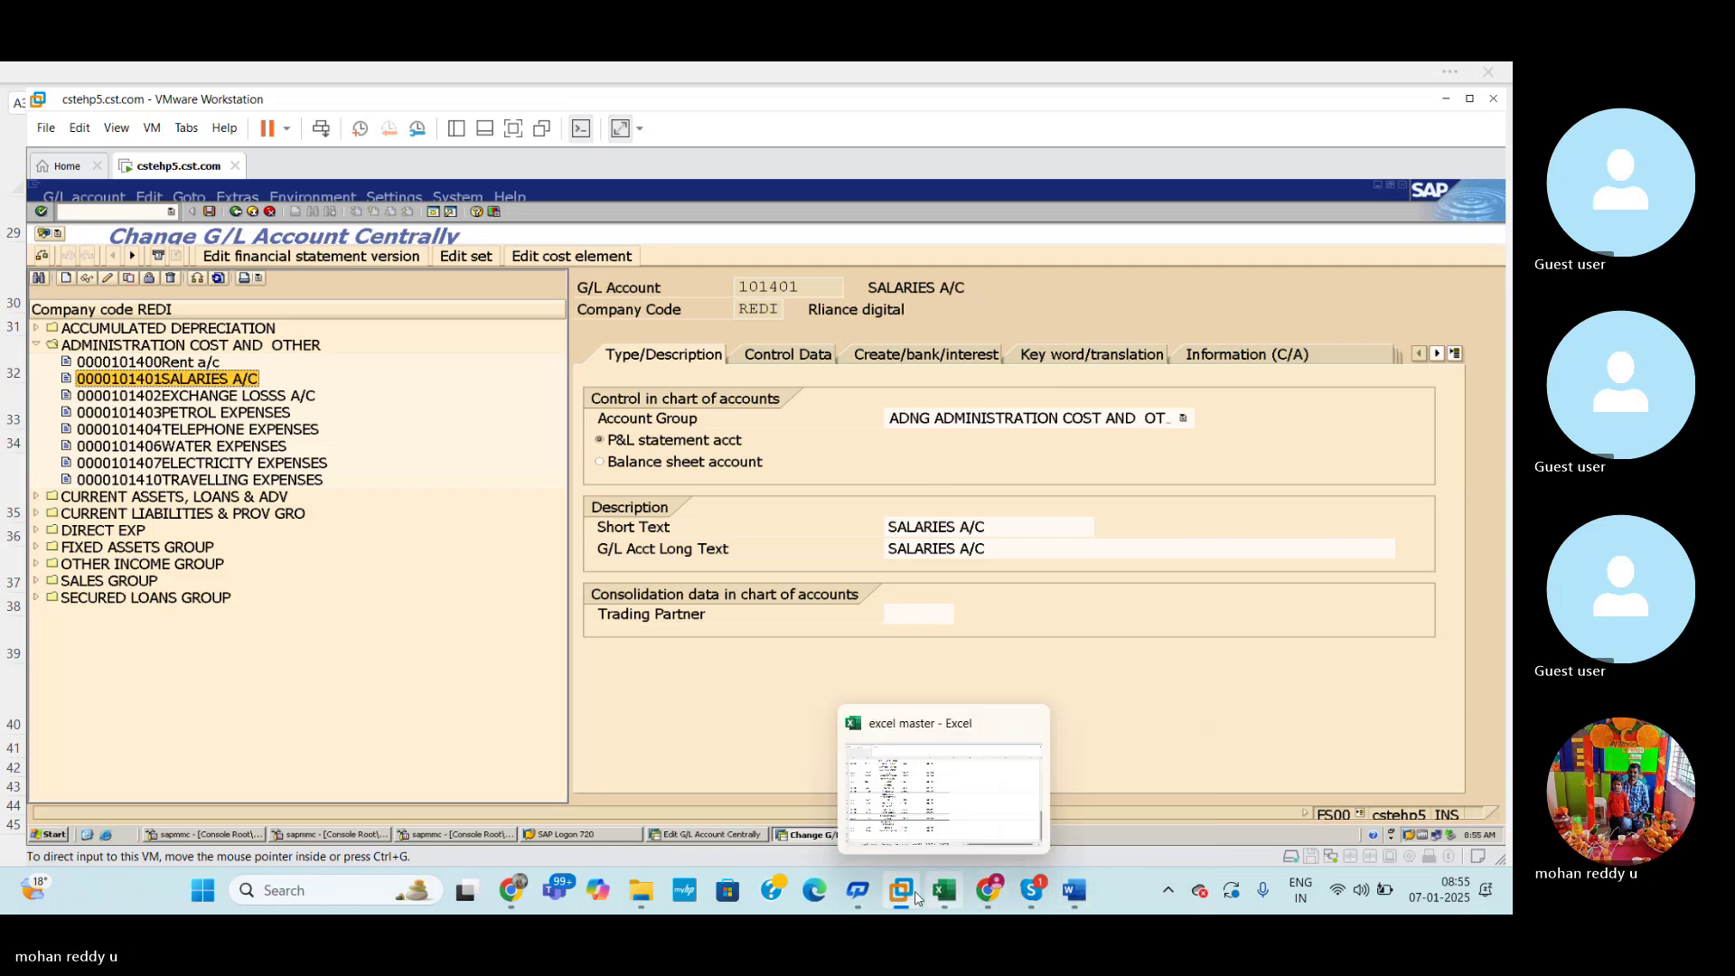
Return to the Excel GL GROUPS sheet and check the transaction code in the GL group creation process section.
mouse_move(900, 890)
left_click(1015, 727)
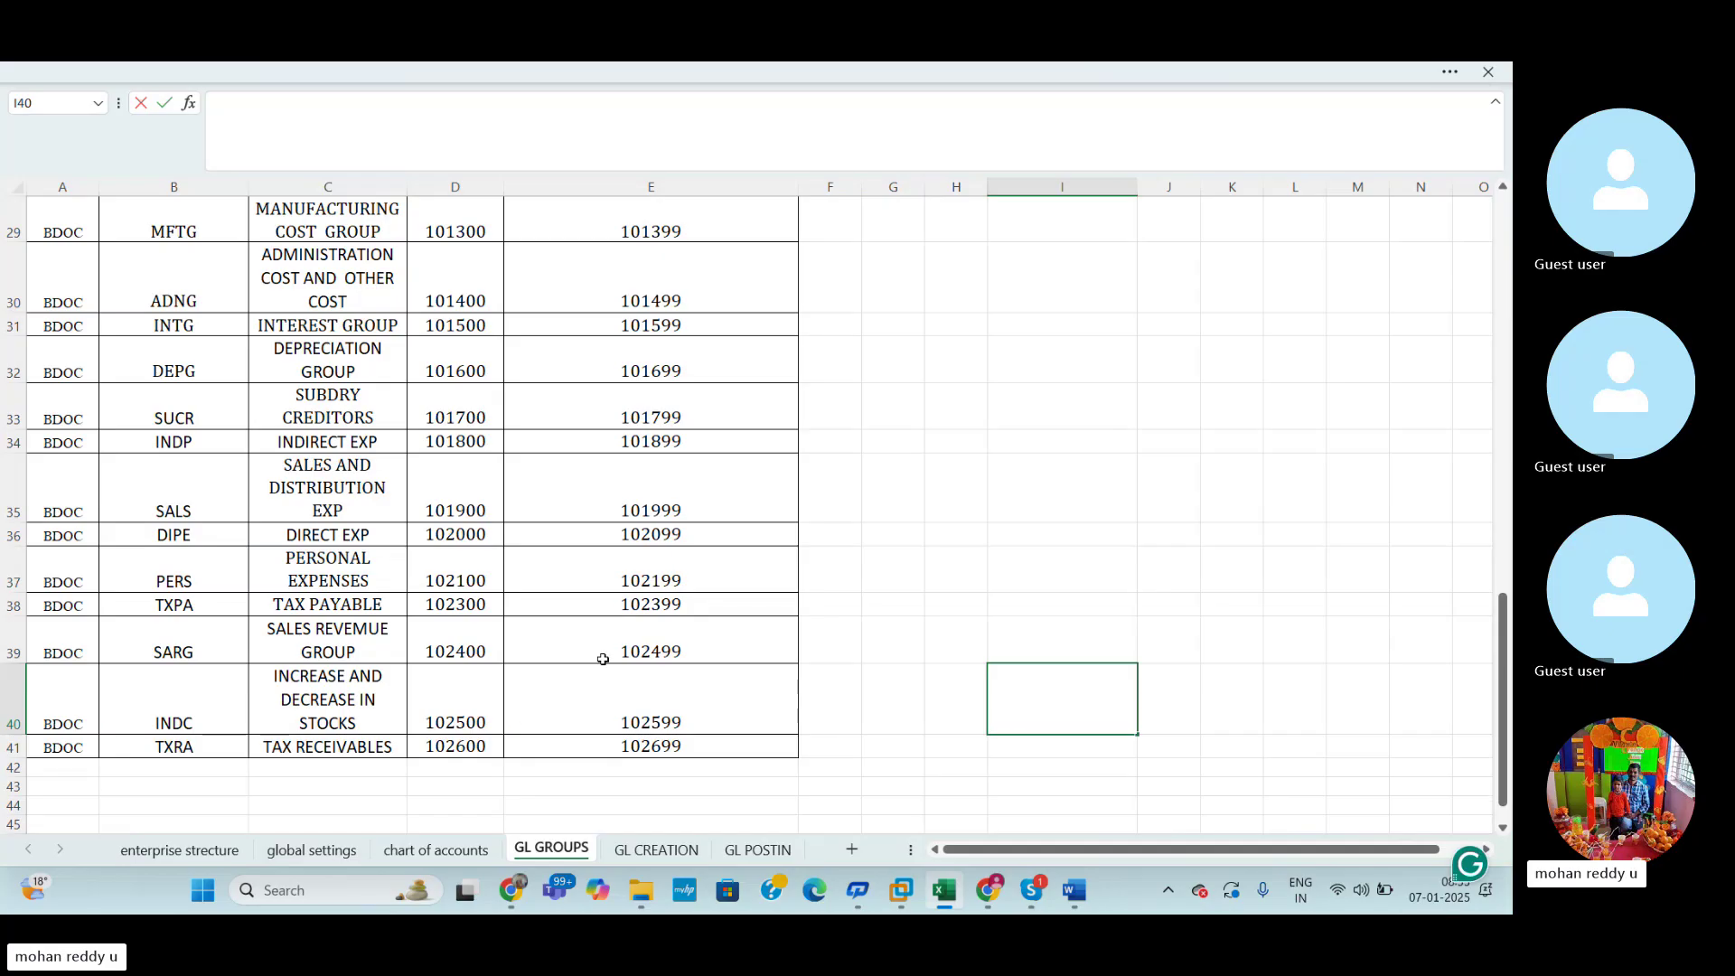
scroll(603, 658, "up", 3)
left_click_drag(1503, 623, 1503, 335)
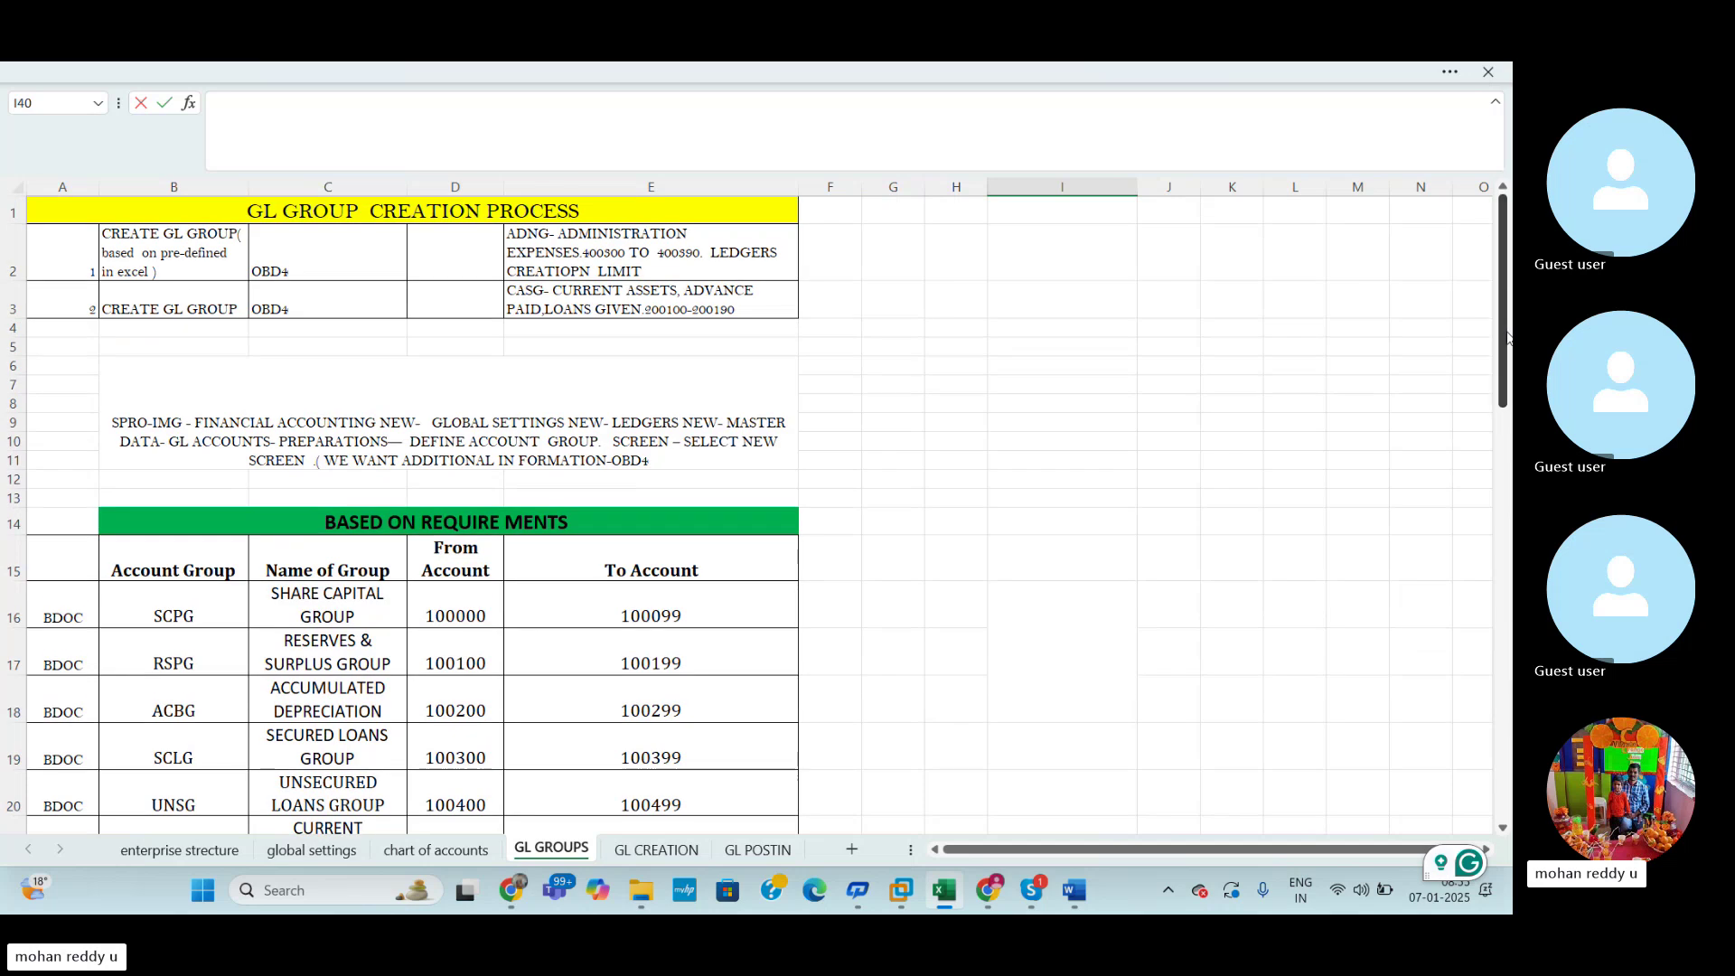
left_click(1232, 441)
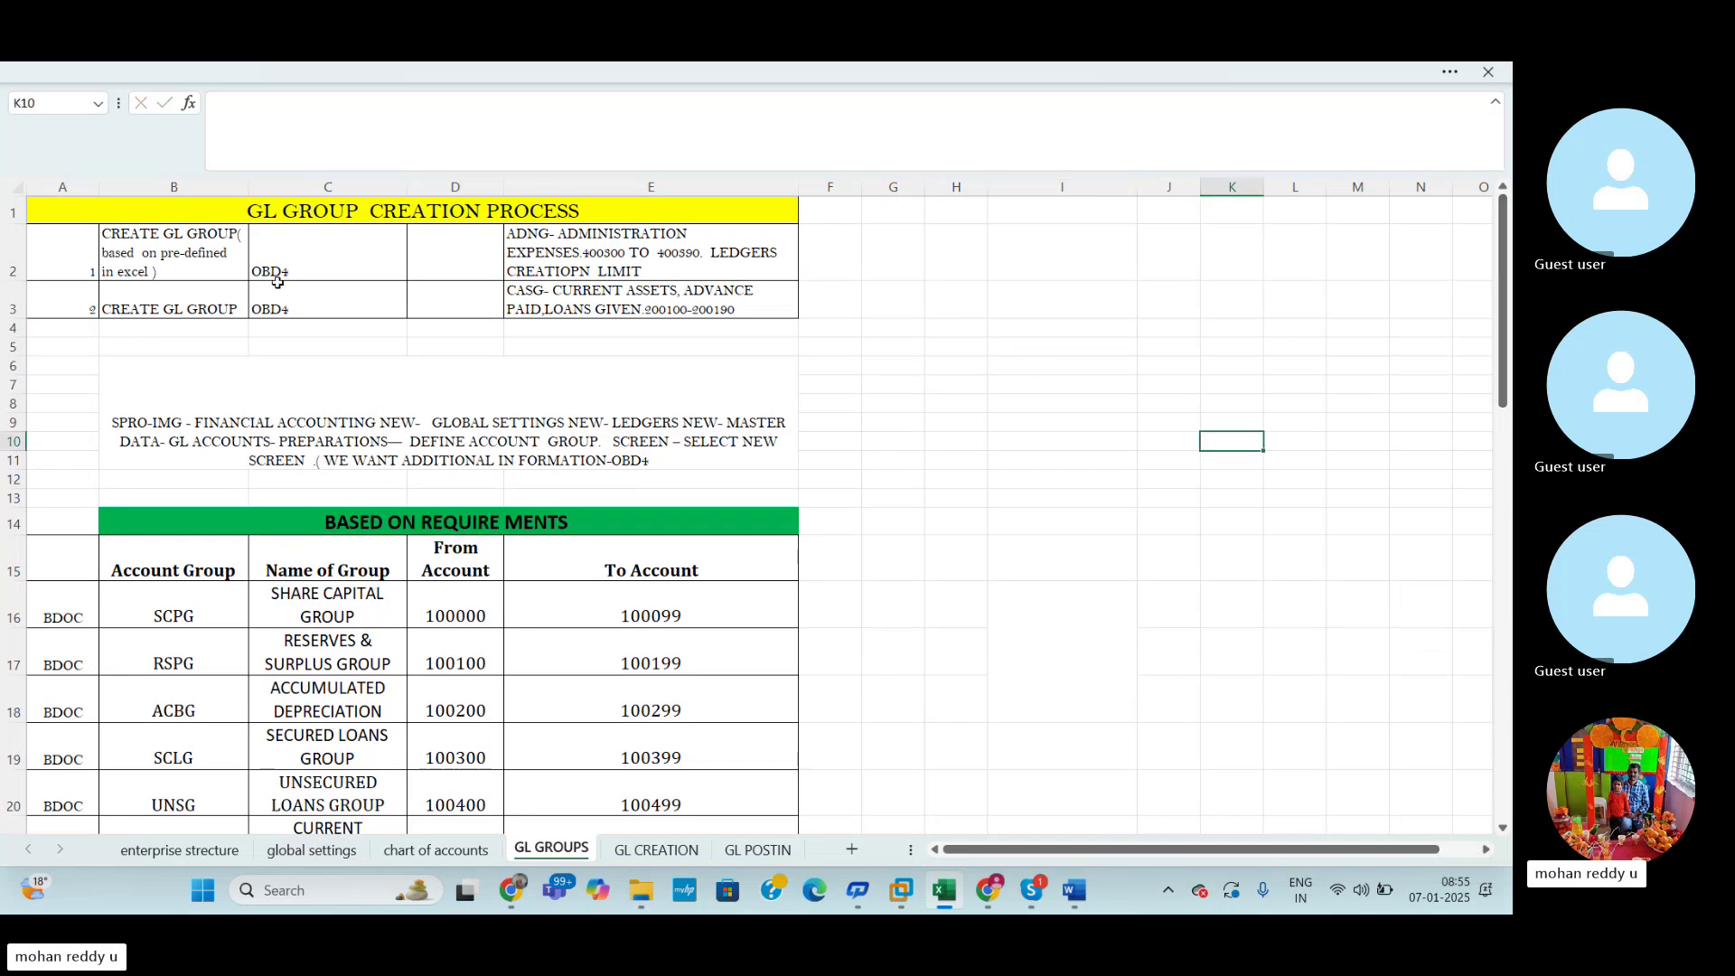
Switch to SAP and open the G/L account groups overview with transaction /NOBD4.
mouse_move(902, 892)
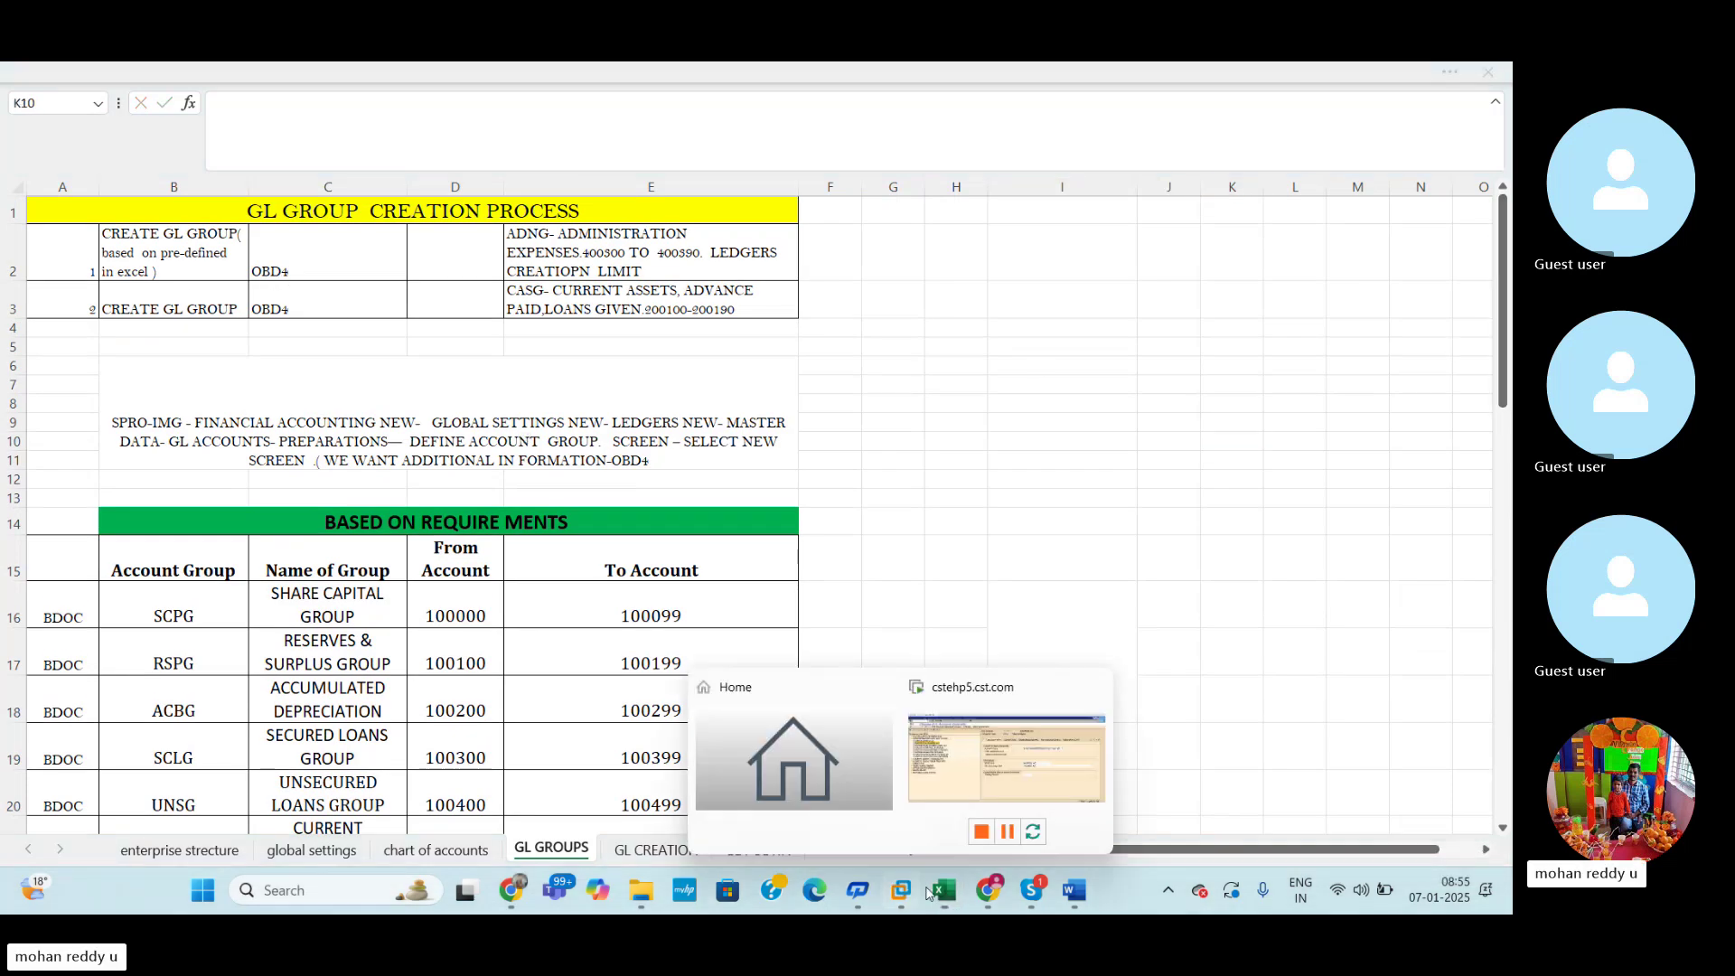
left_click(962, 809)
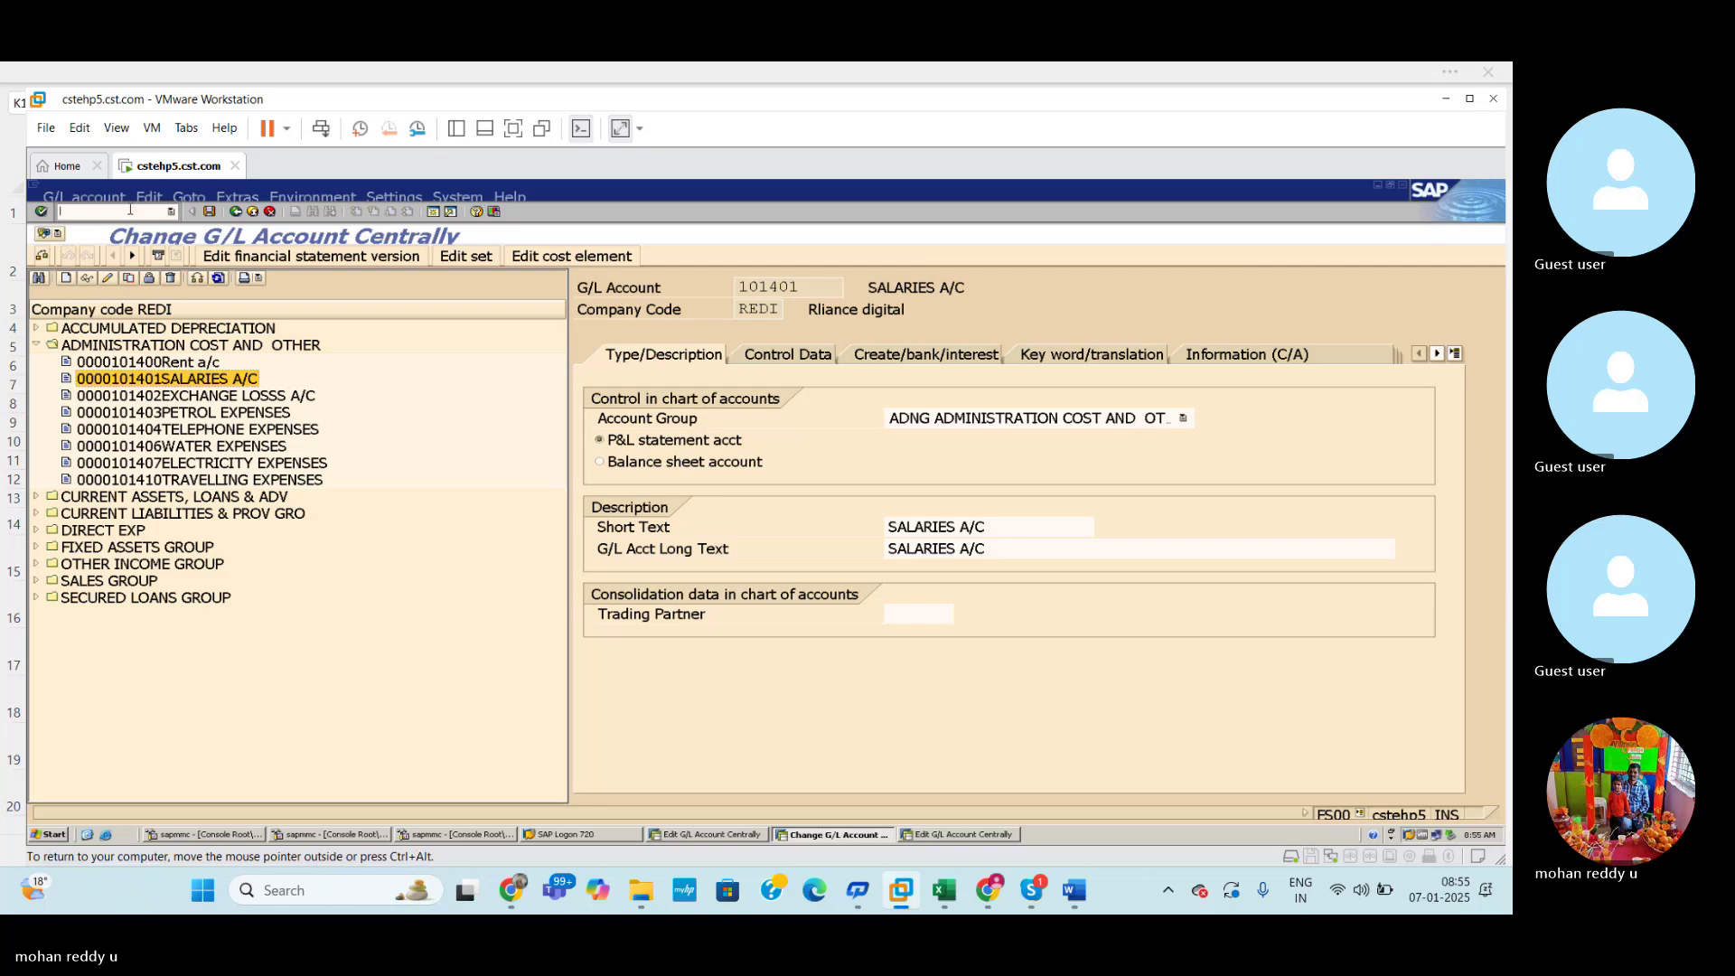
left_click(129, 209)
type("/N")
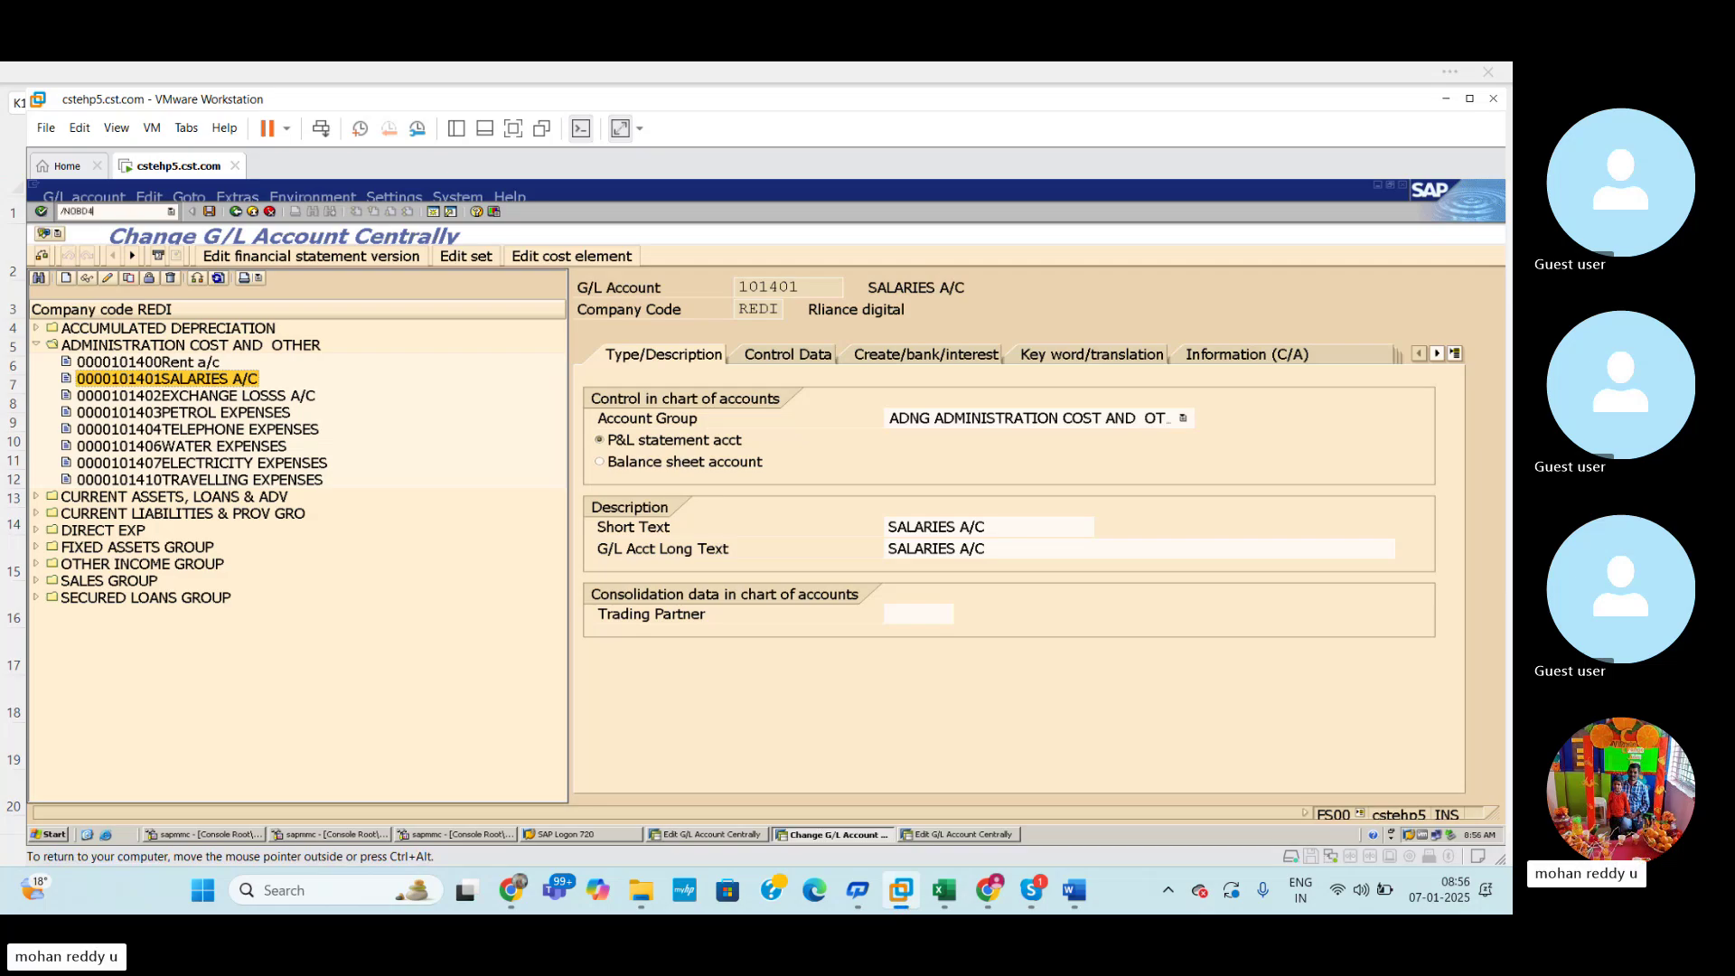
type("OBD4")
key("Return")
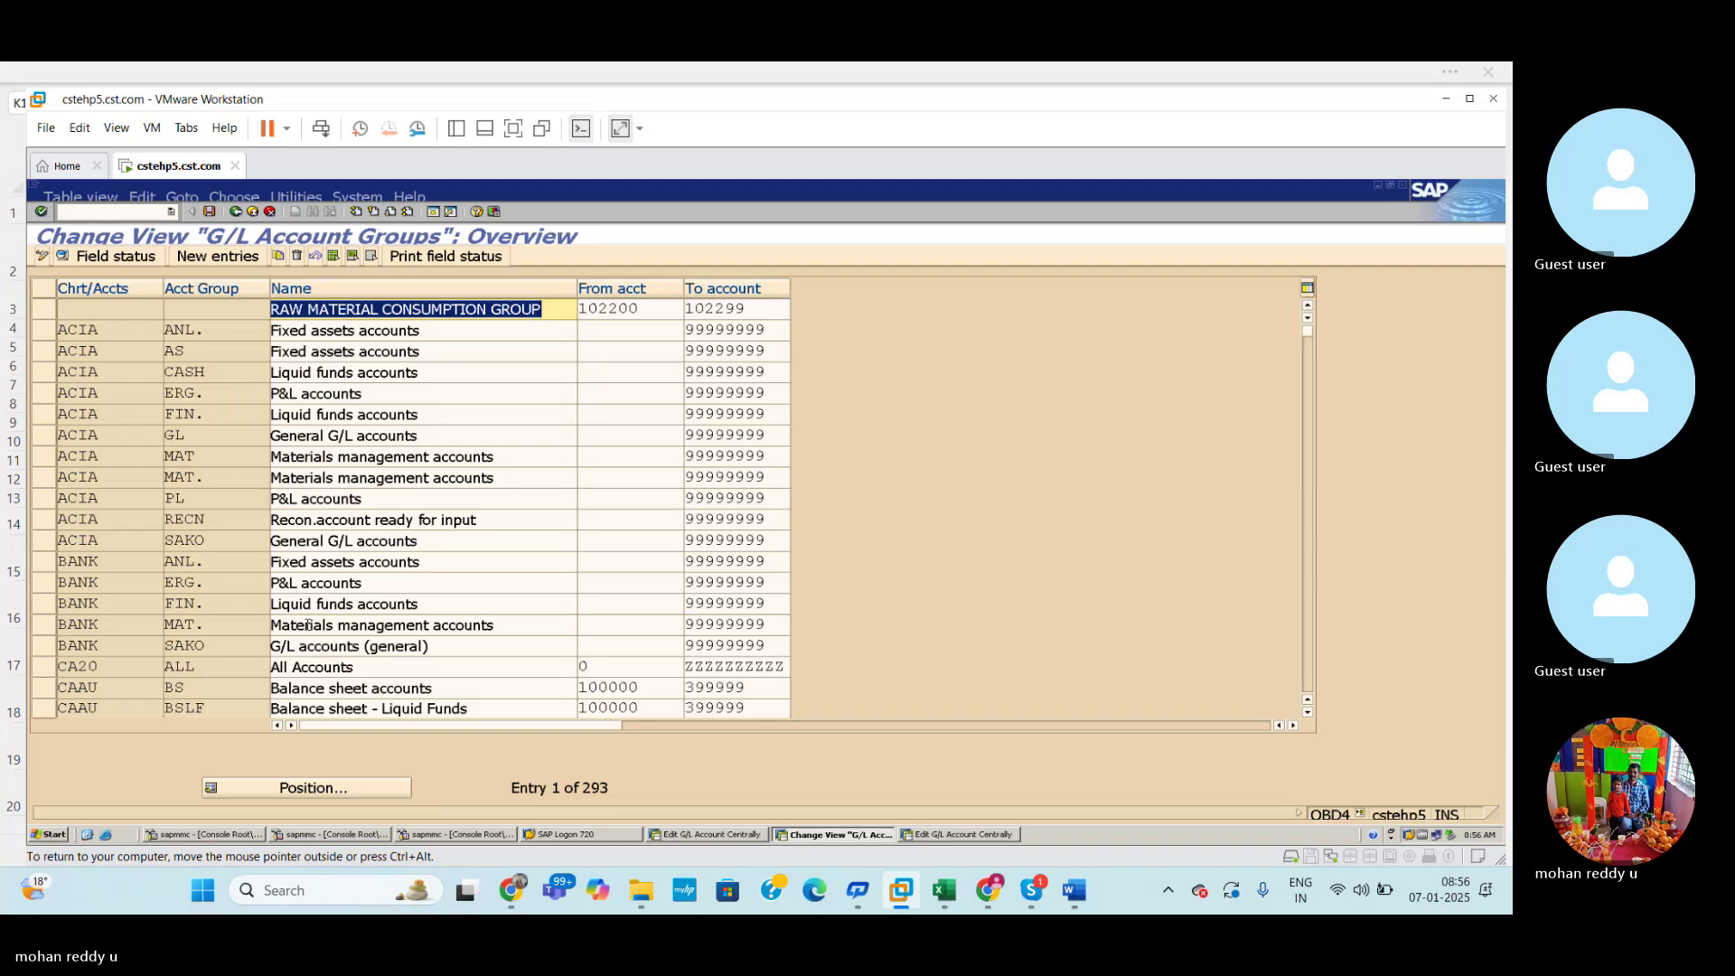
Start new account group entries and clear the first row's chart of accounts value.
left_click(221, 259)
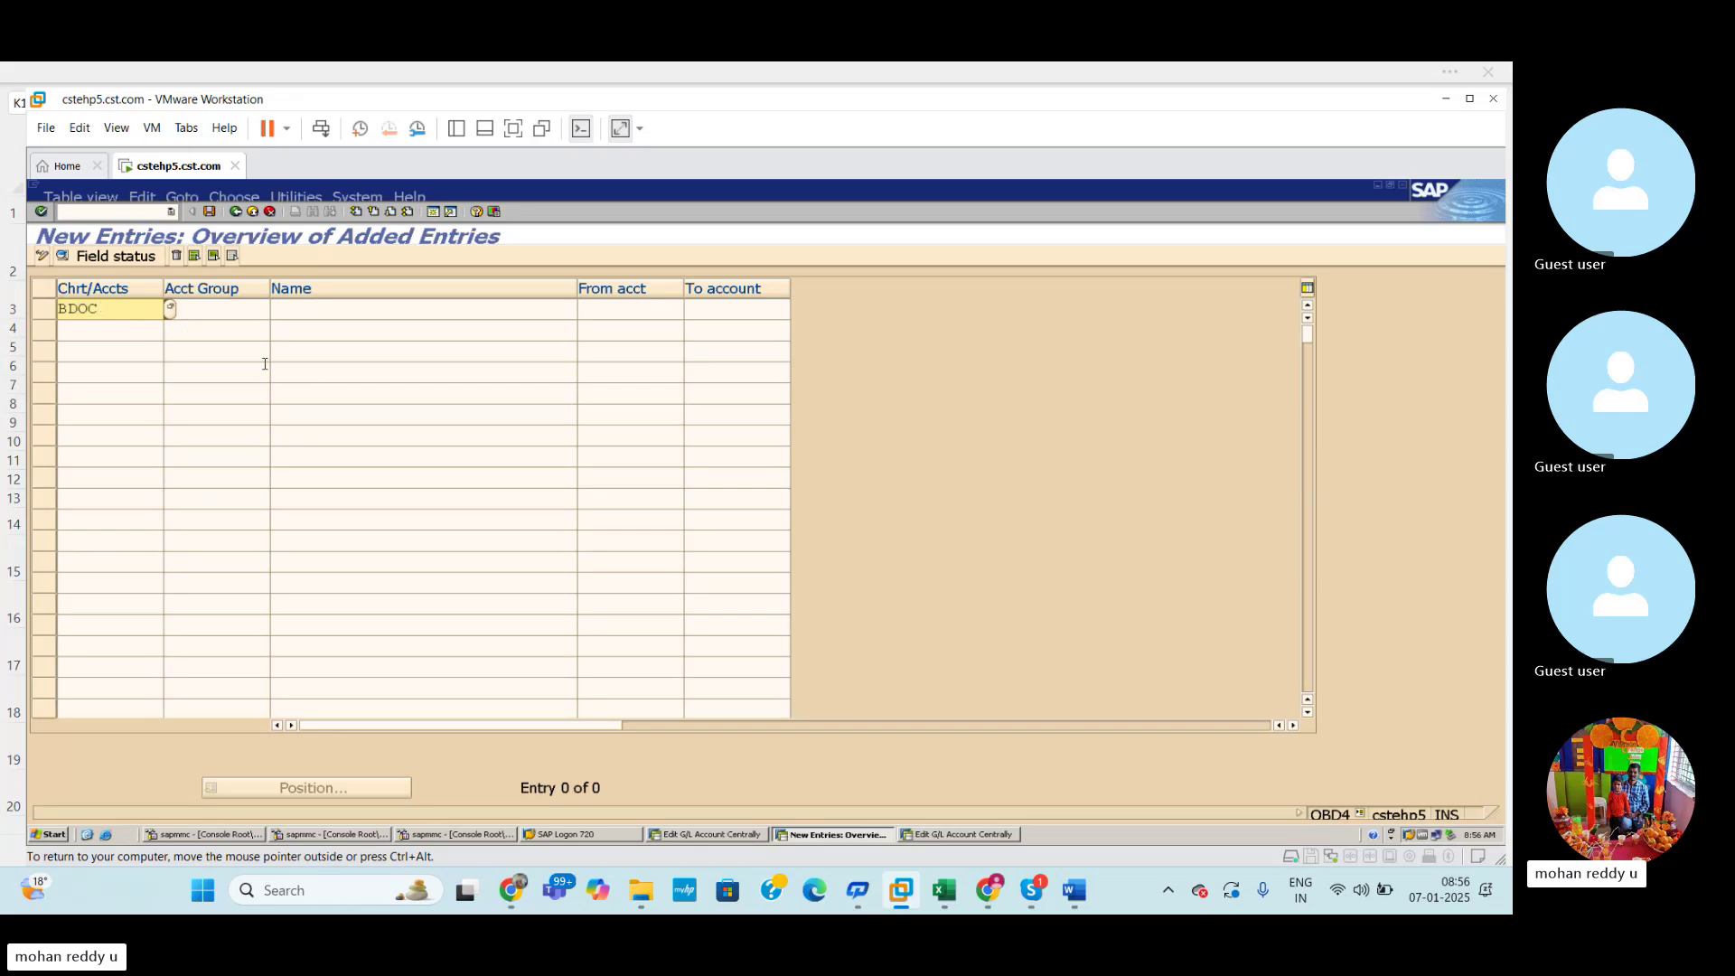
key("BackSpace")
key("BackSpace")
key("BackSpace")
key("BackSpace")
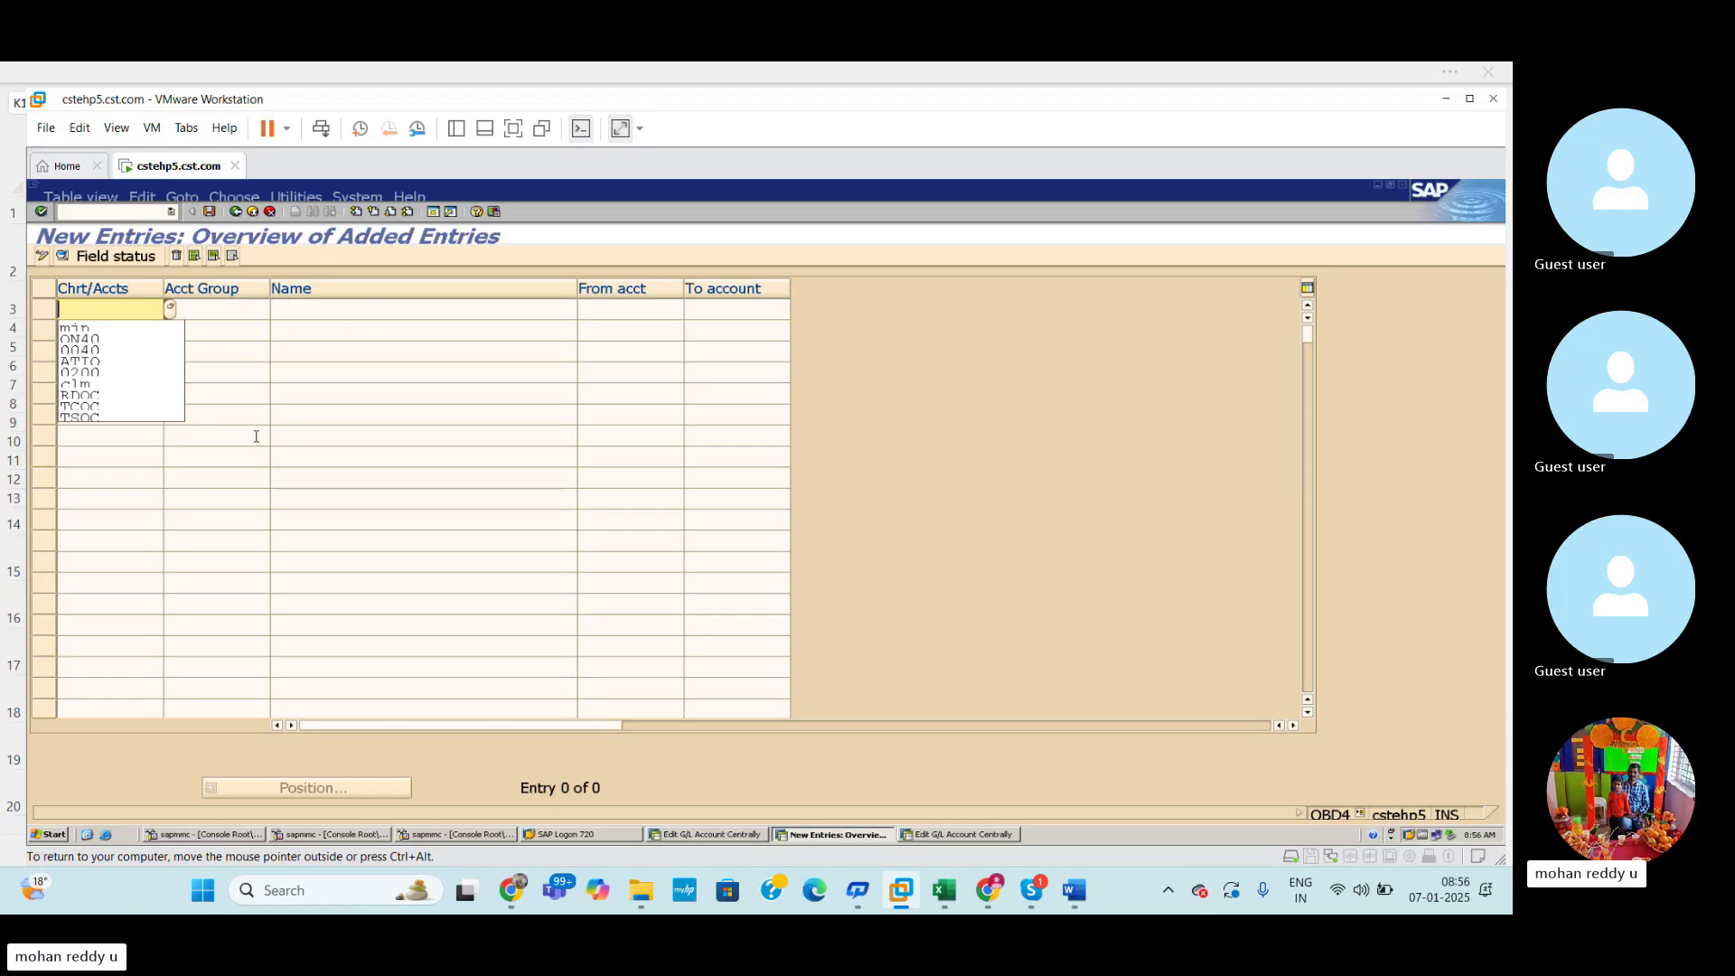
Switch to Excel and copy the BDOC account group rows from SCPG in row 16 through TXRA in row 41.
mouse_move(952, 906)
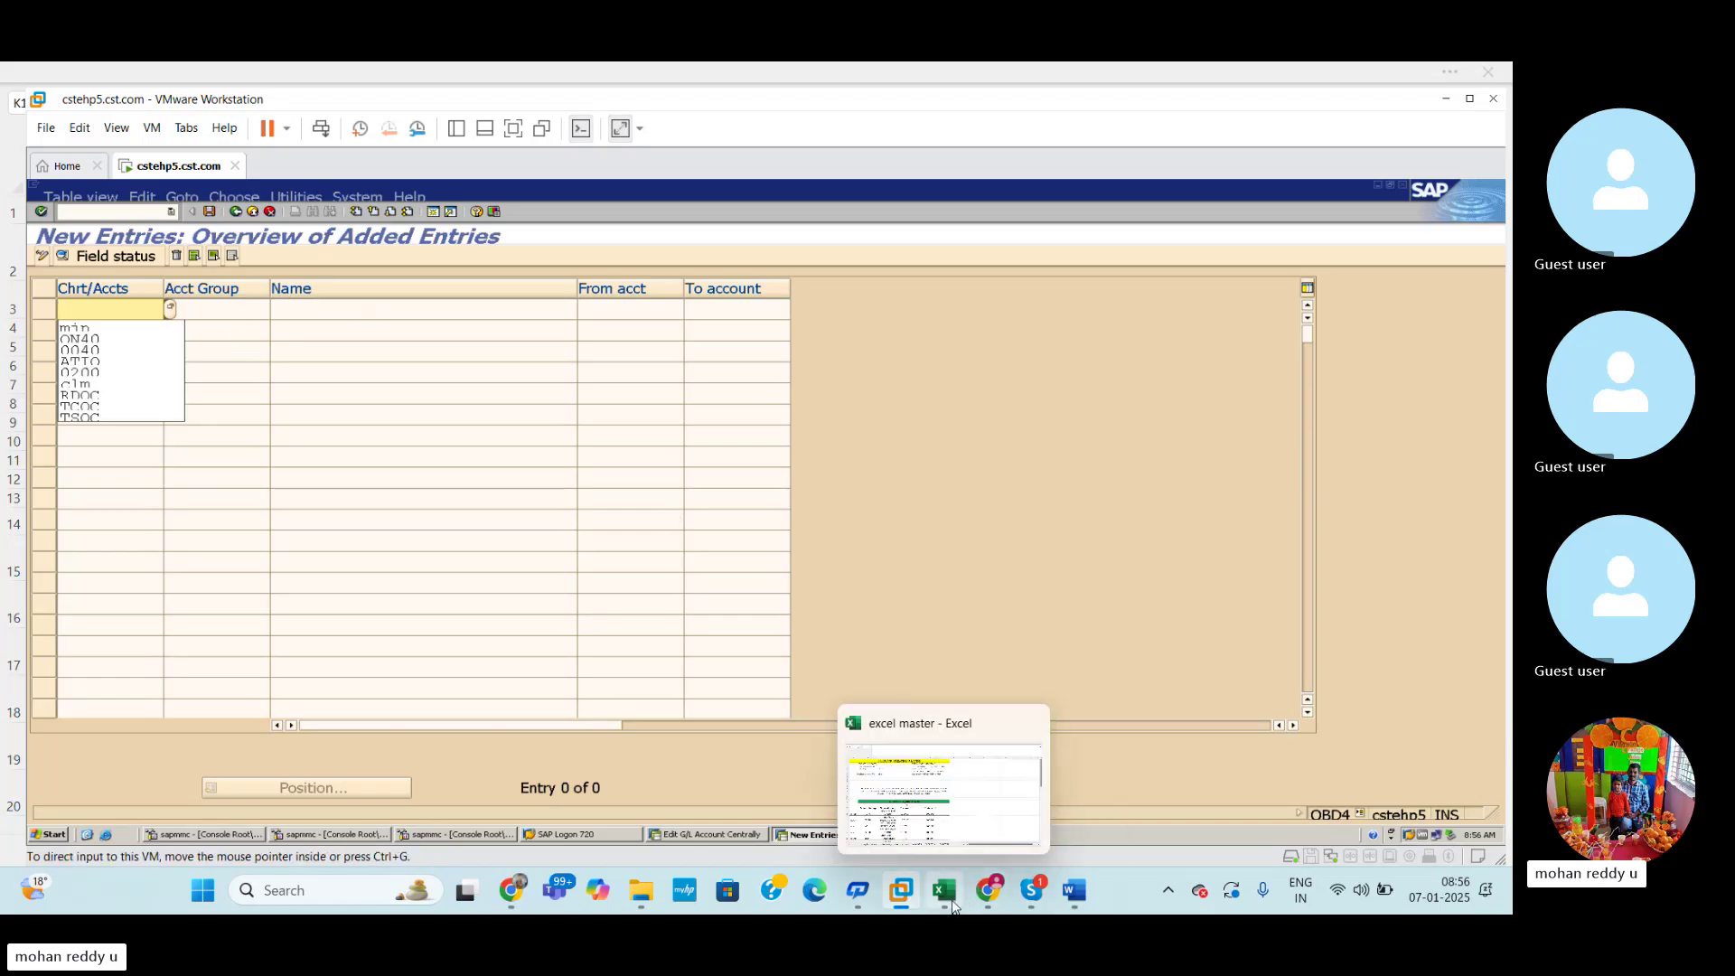
left_click(962, 816)
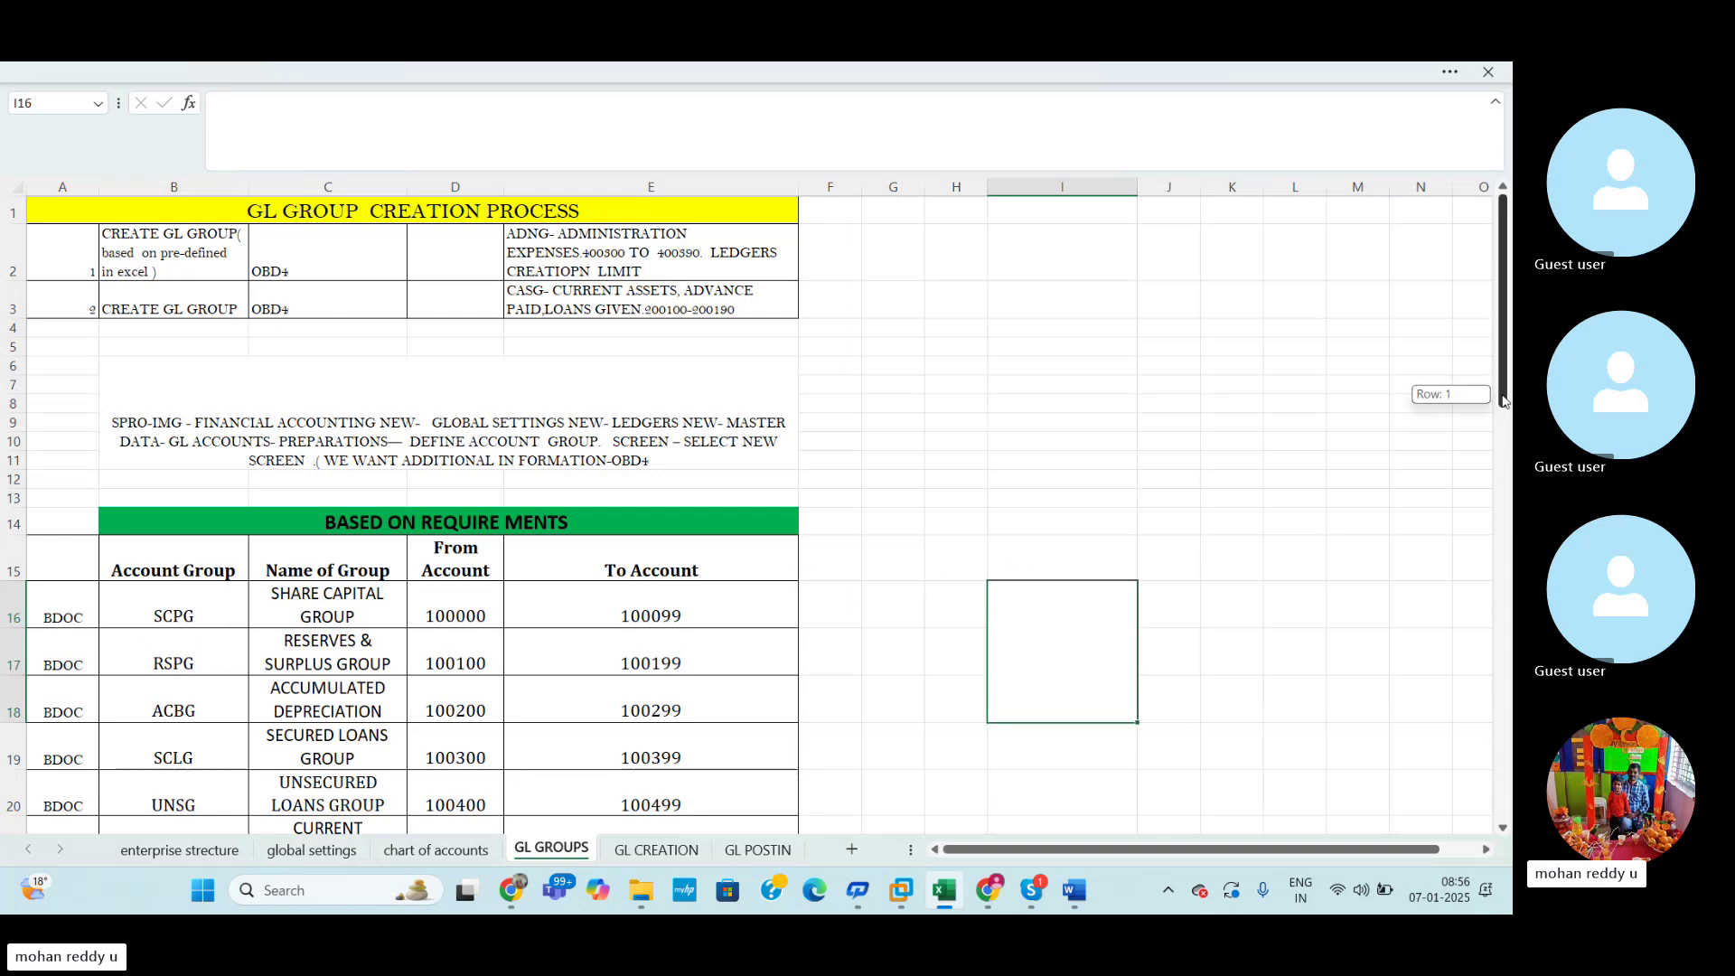
scroll(535, 632, "down", 1)
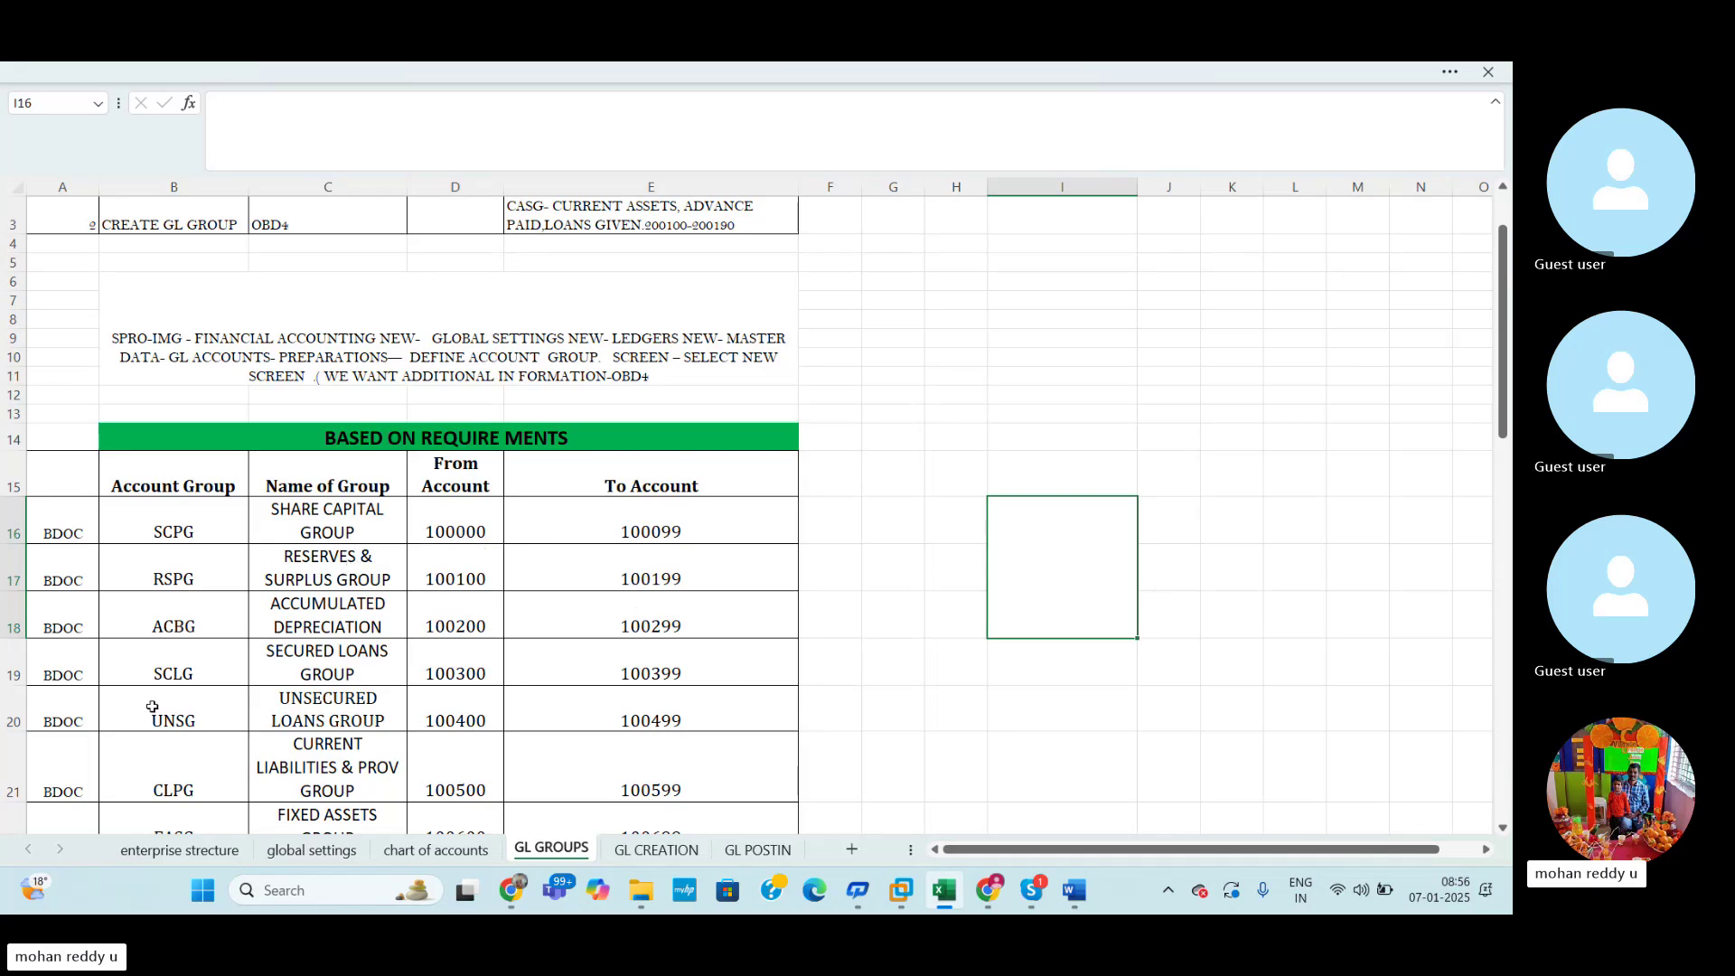
left_click(899, 650)
left_click_drag(63, 533, 679, 702)
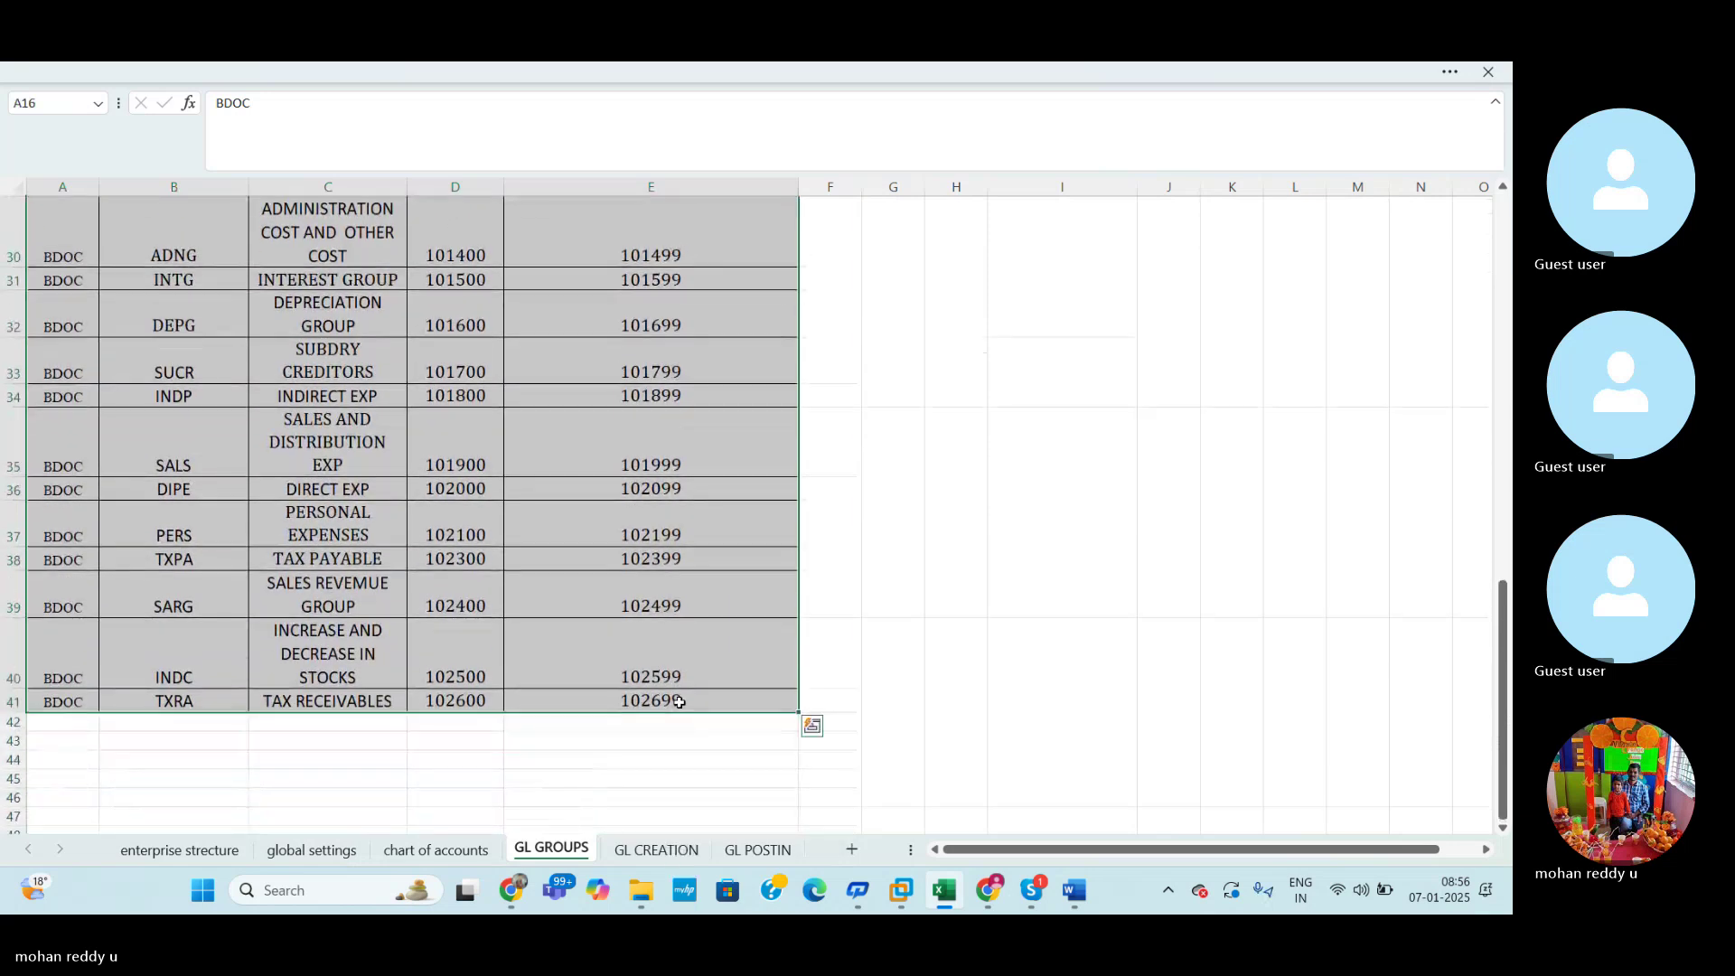
key("ctrl+c")
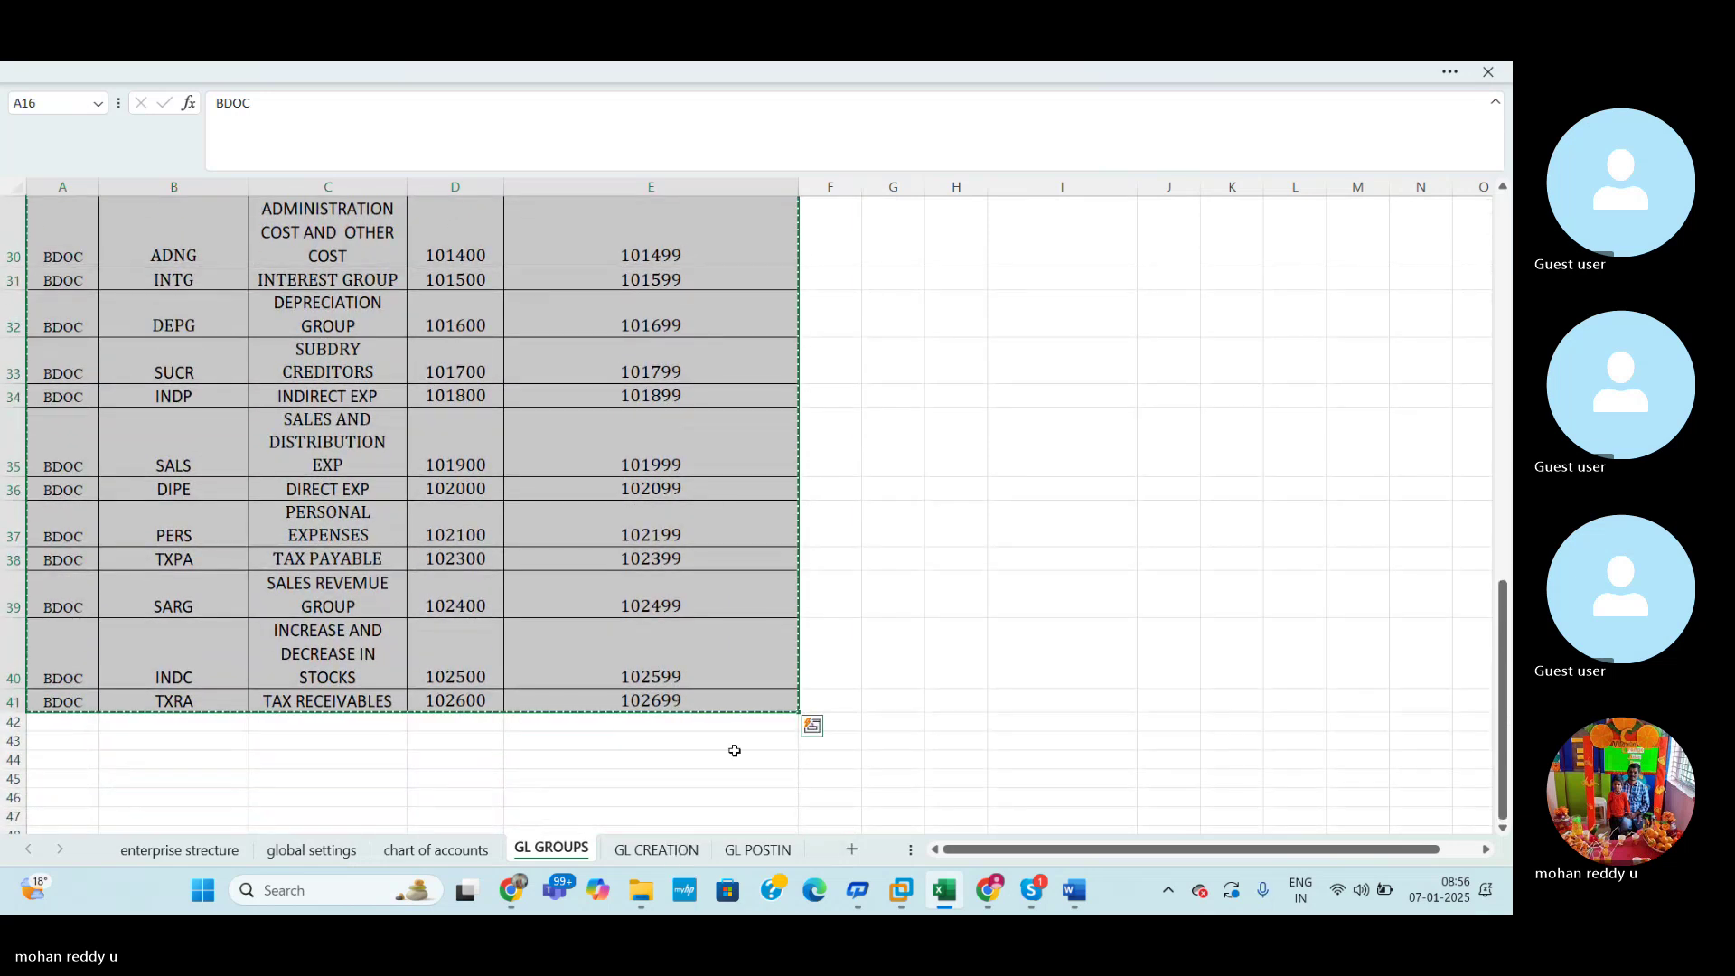
Switch to SAP and paste the copied account groups into the new entries table, starting at the first chart of accounts cell.
left_click(901, 889)
left_click(928, 770)
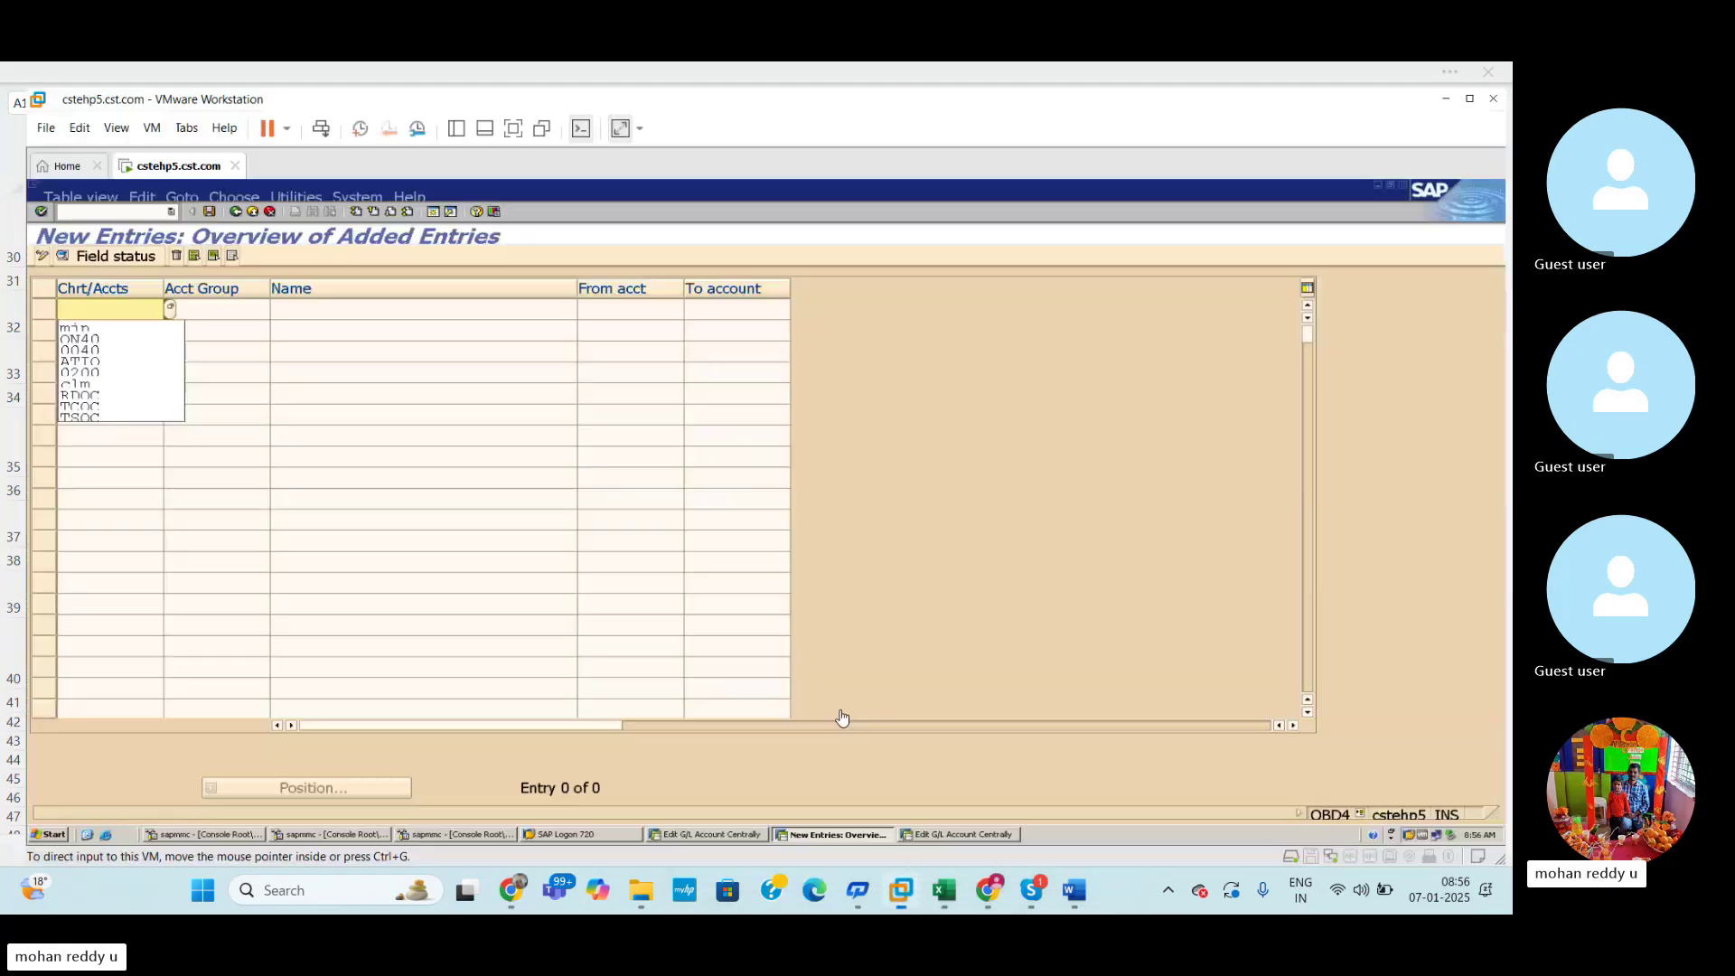
left_click(136, 307)
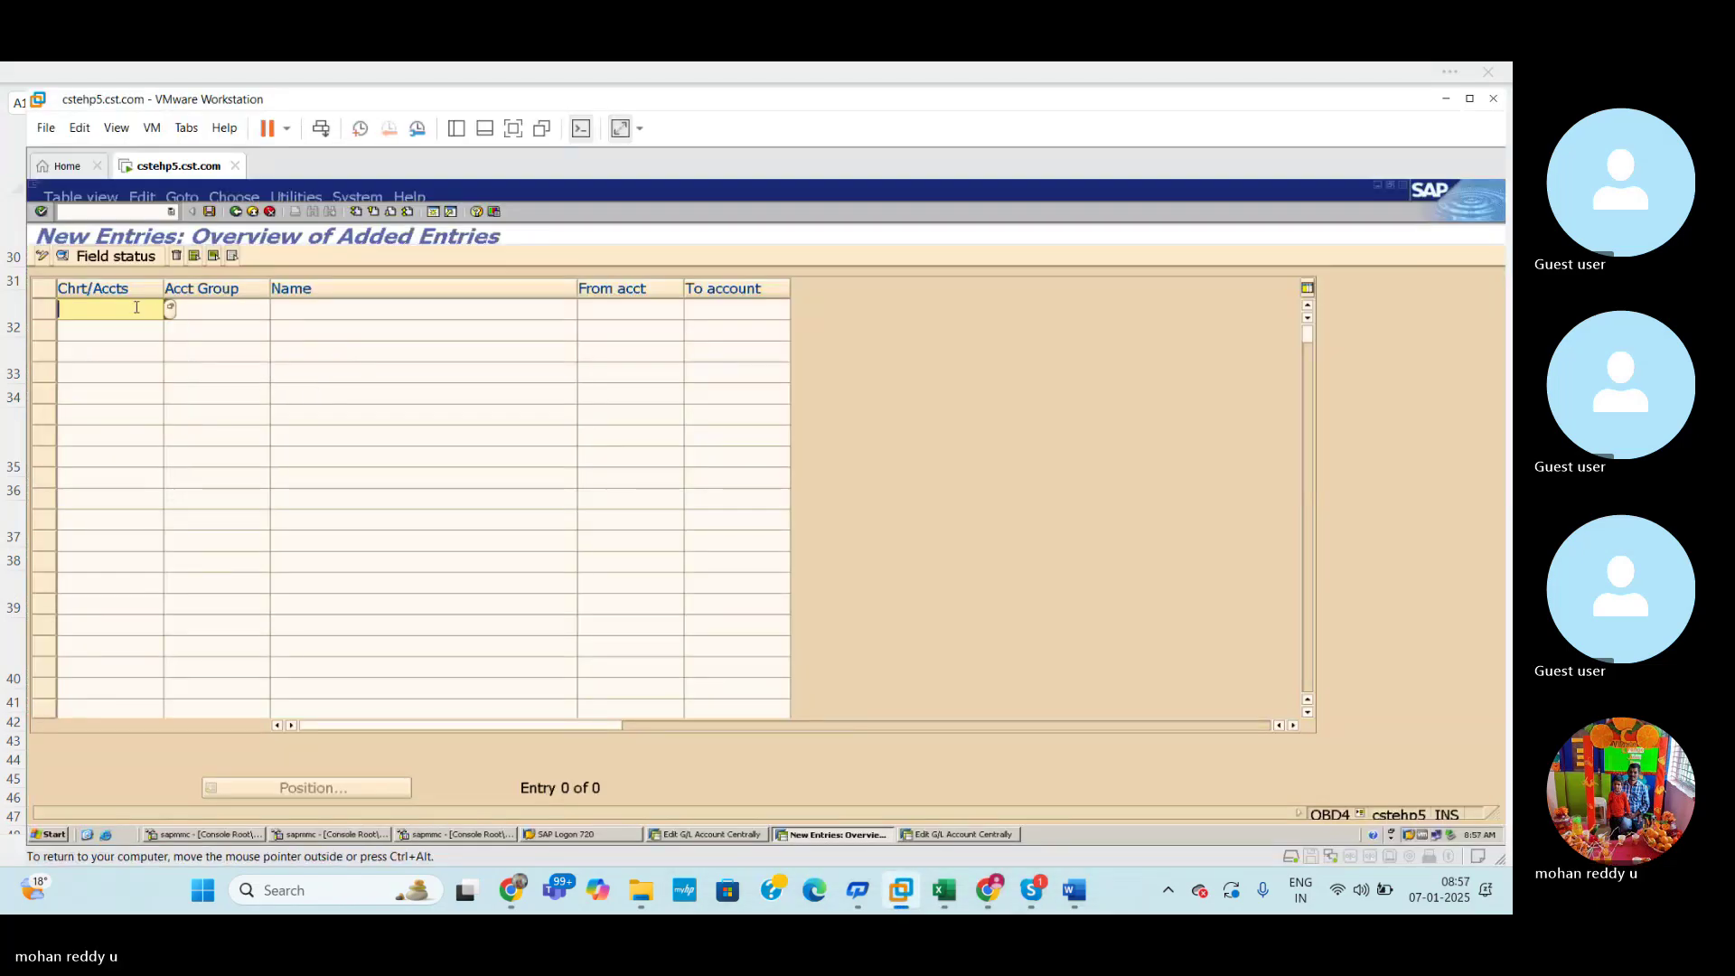
key("ctrl+v")
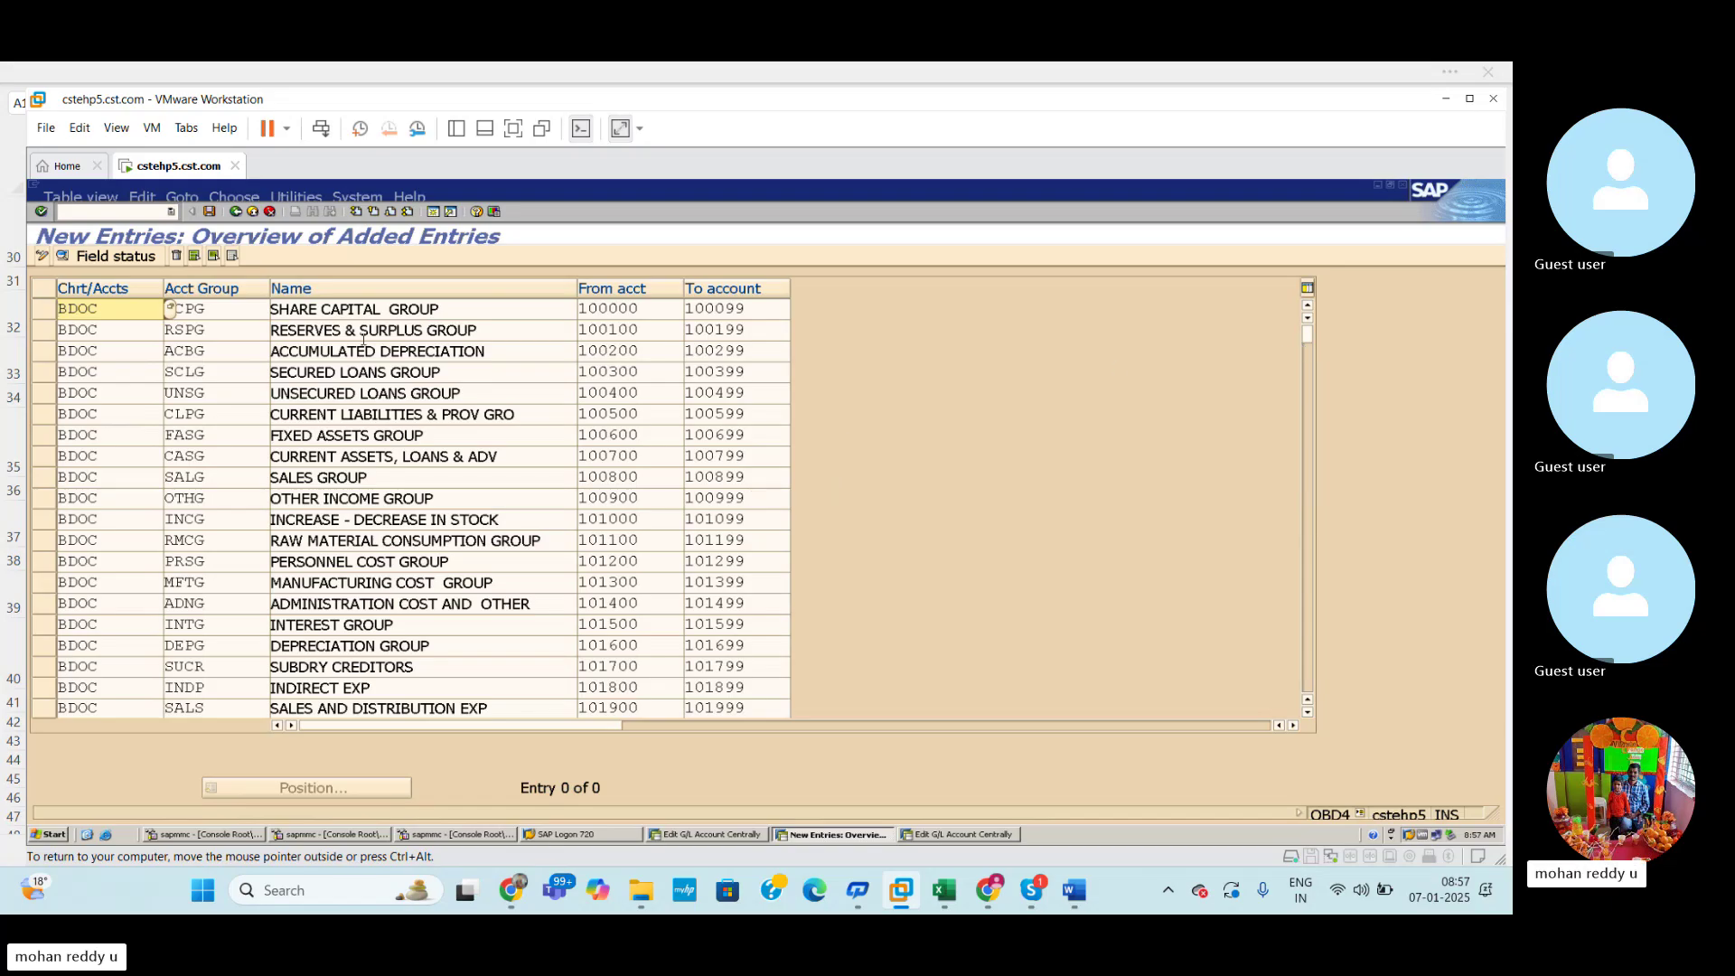
Save the new account groups under customizing request CSTK900163 and return to the account groups overview.
left_click(215, 221)
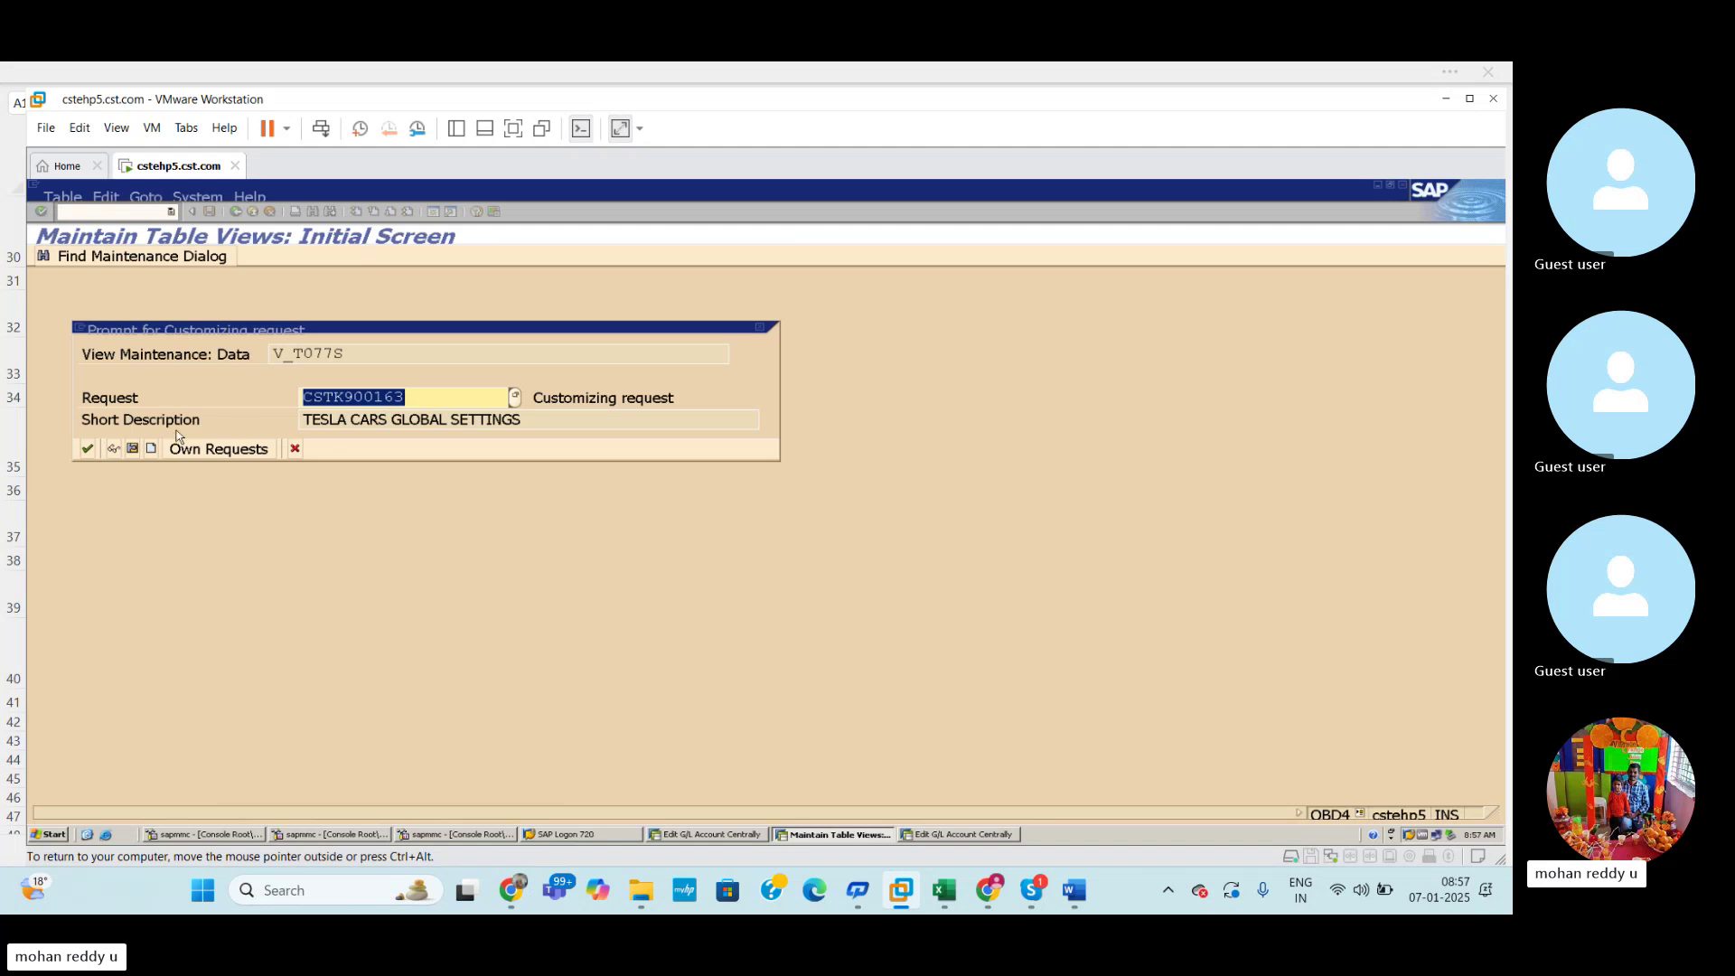
left_click(88, 447)
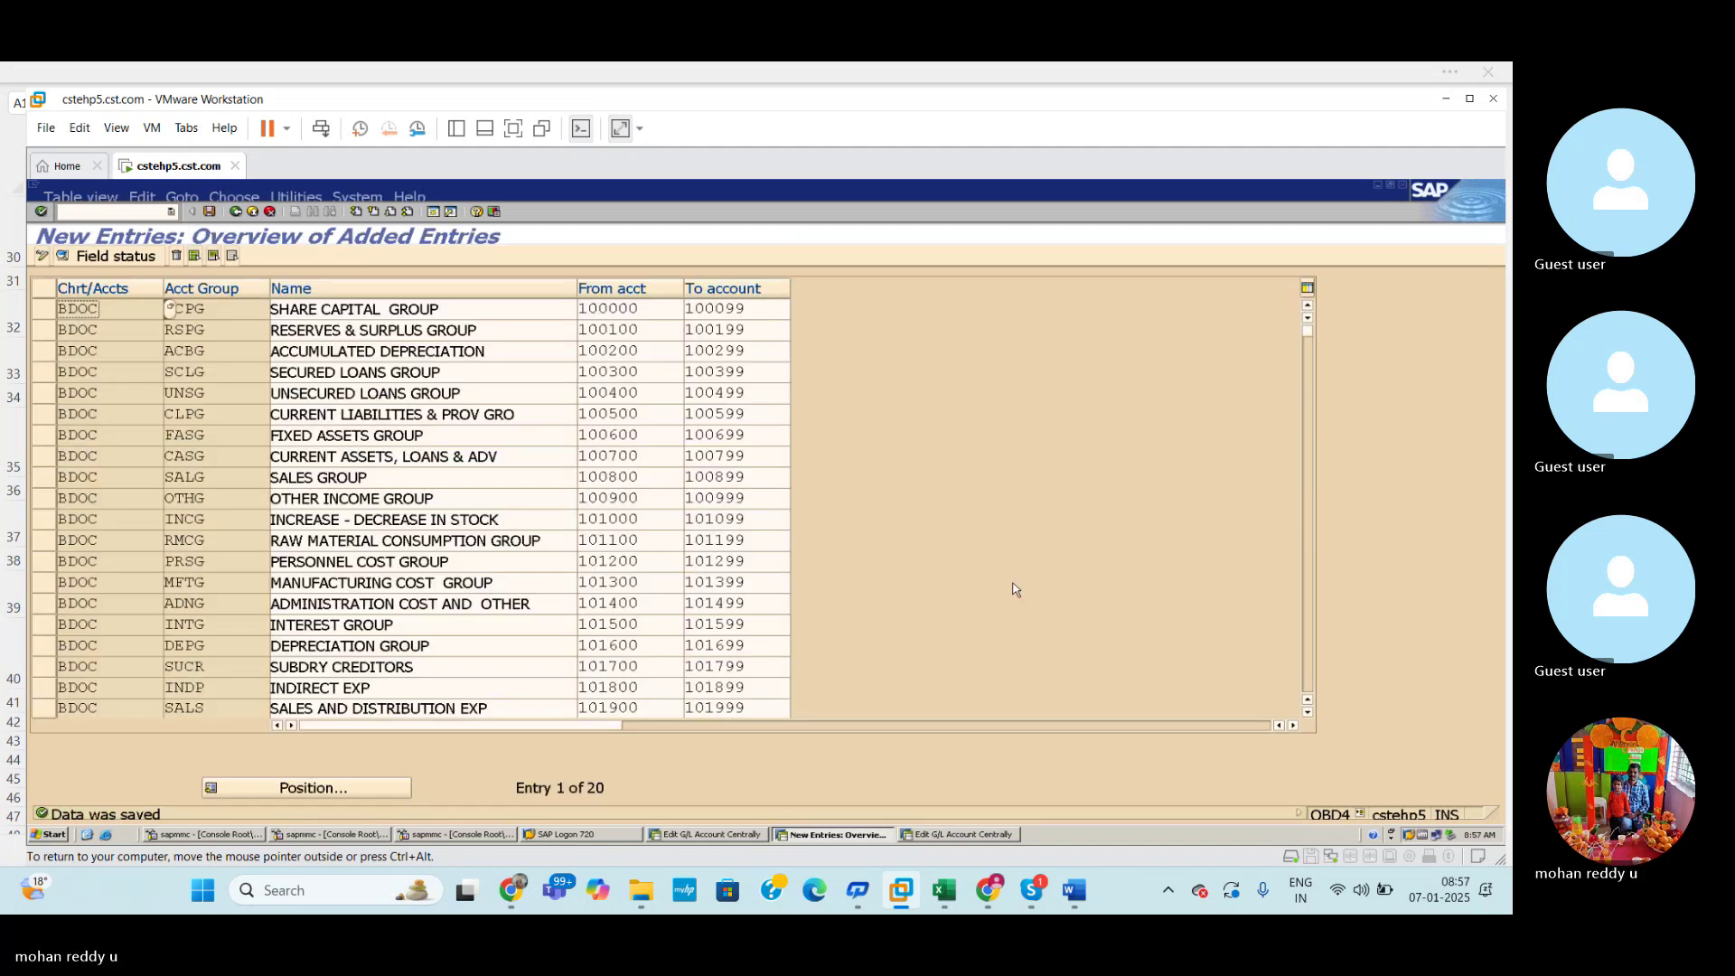
left_click(241, 212)
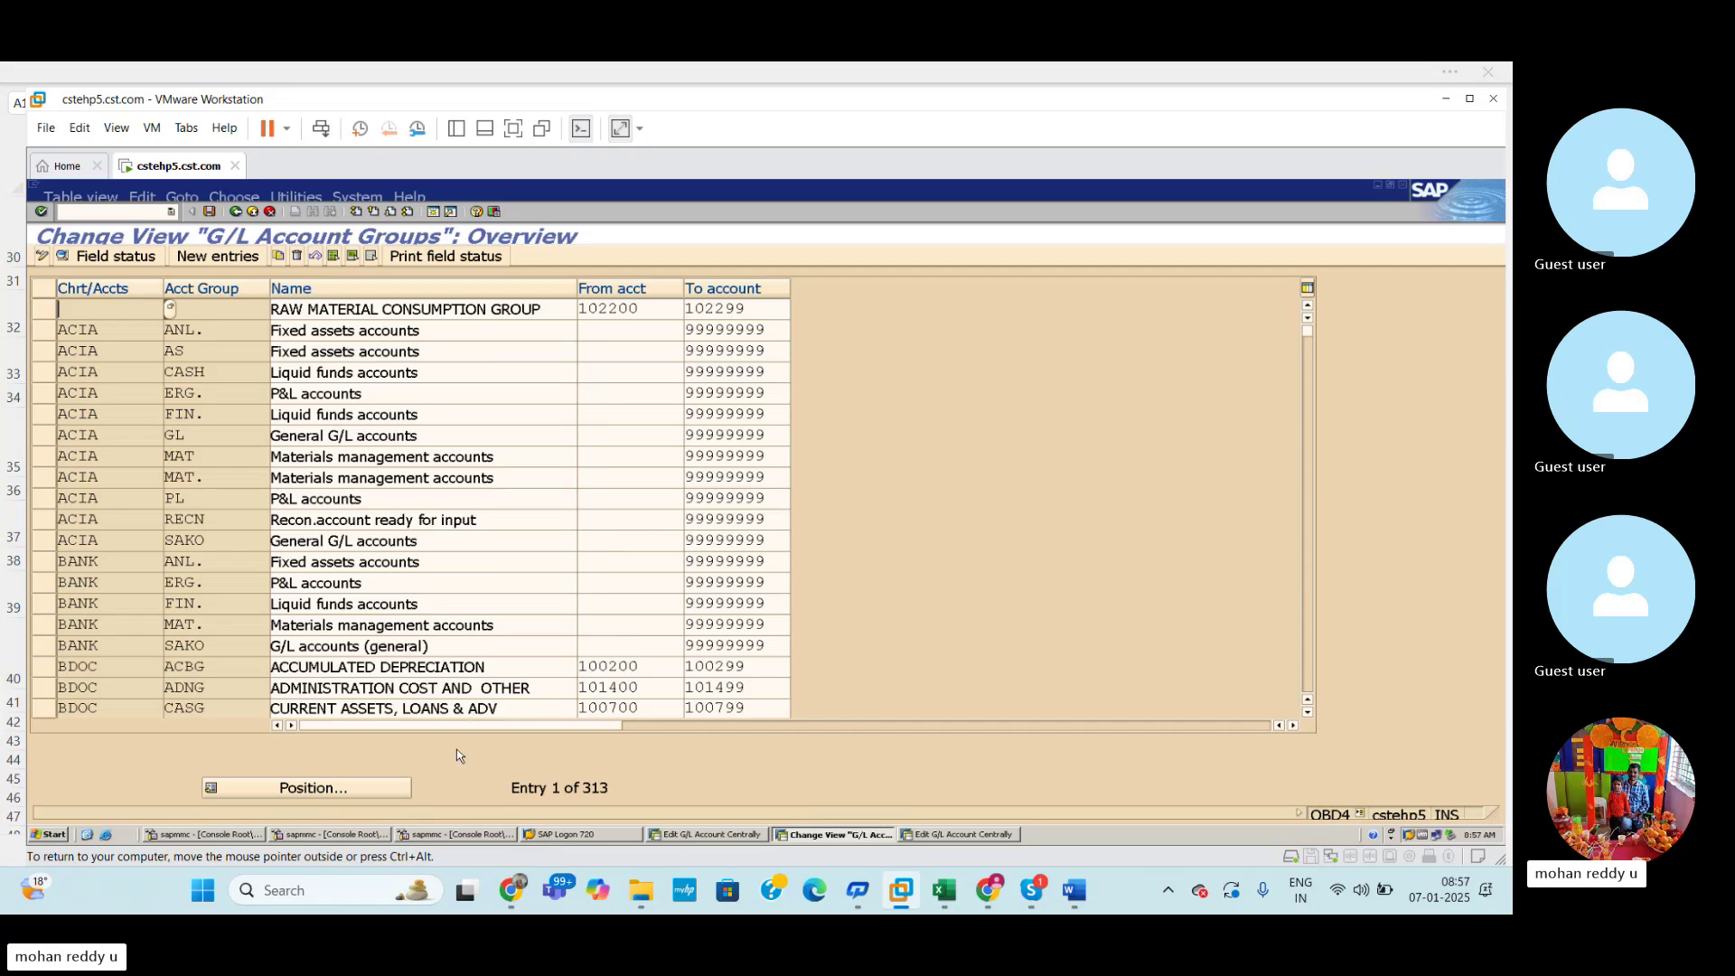
Position the account groups overview at chart of accounts BDOC and look through its groups.
left_click(337, 798)
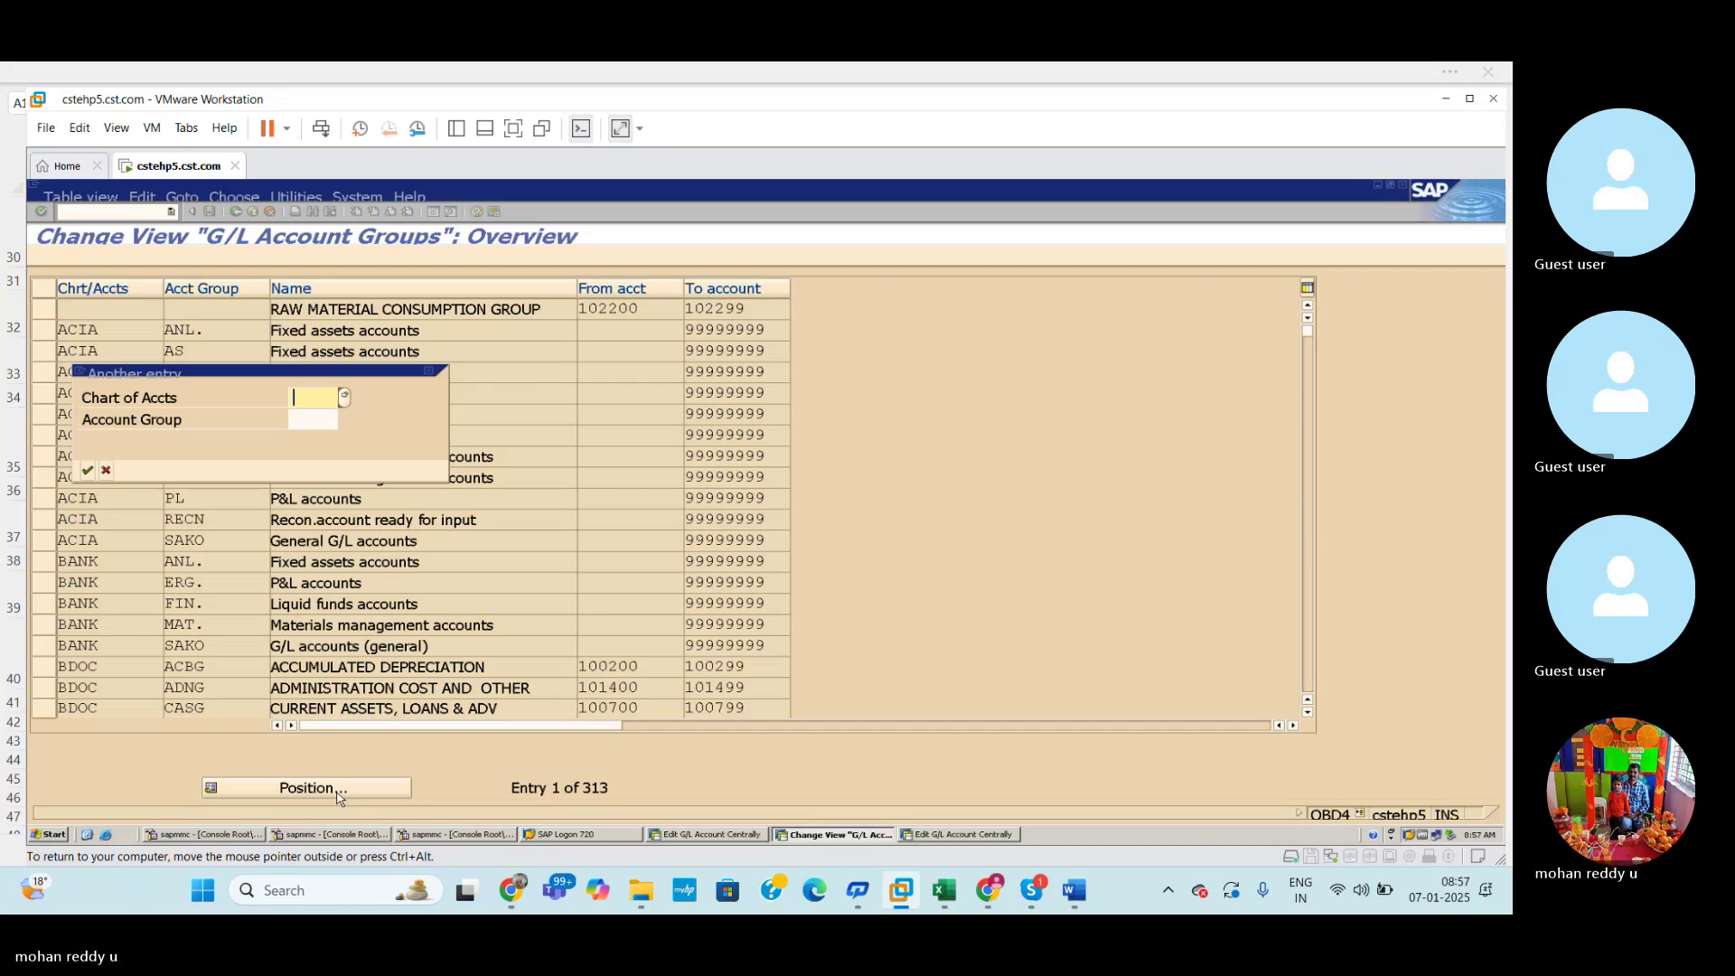
type("BDO")
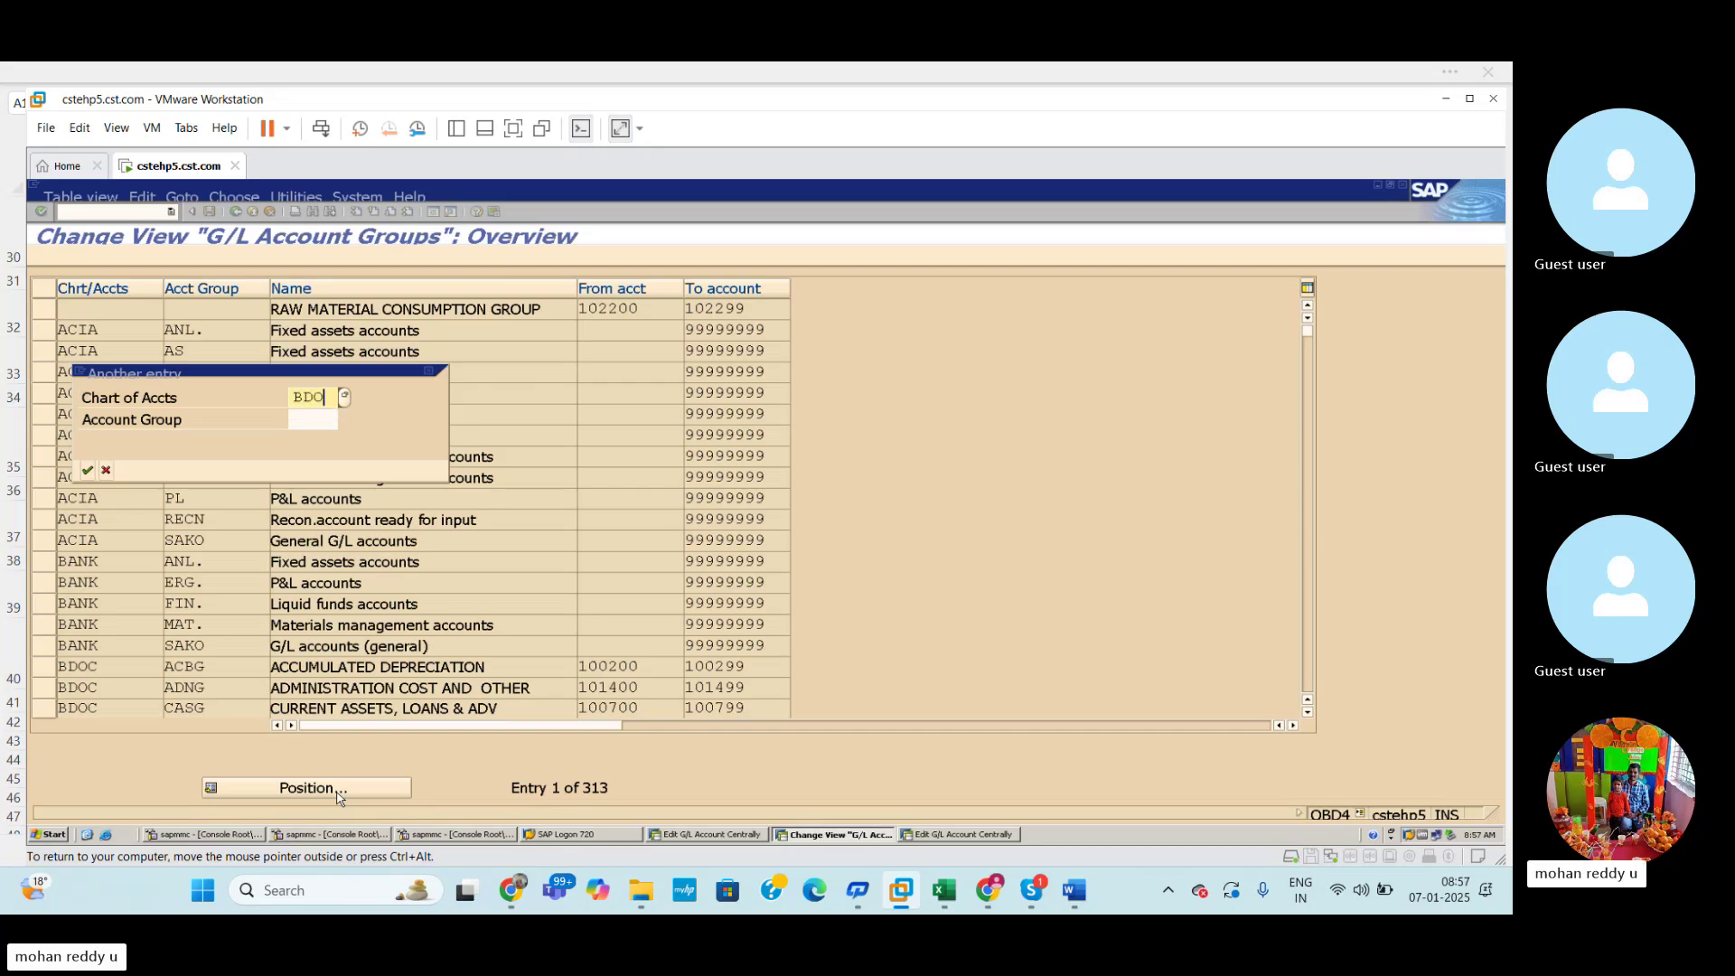
type("C")
left_click(87, 470)
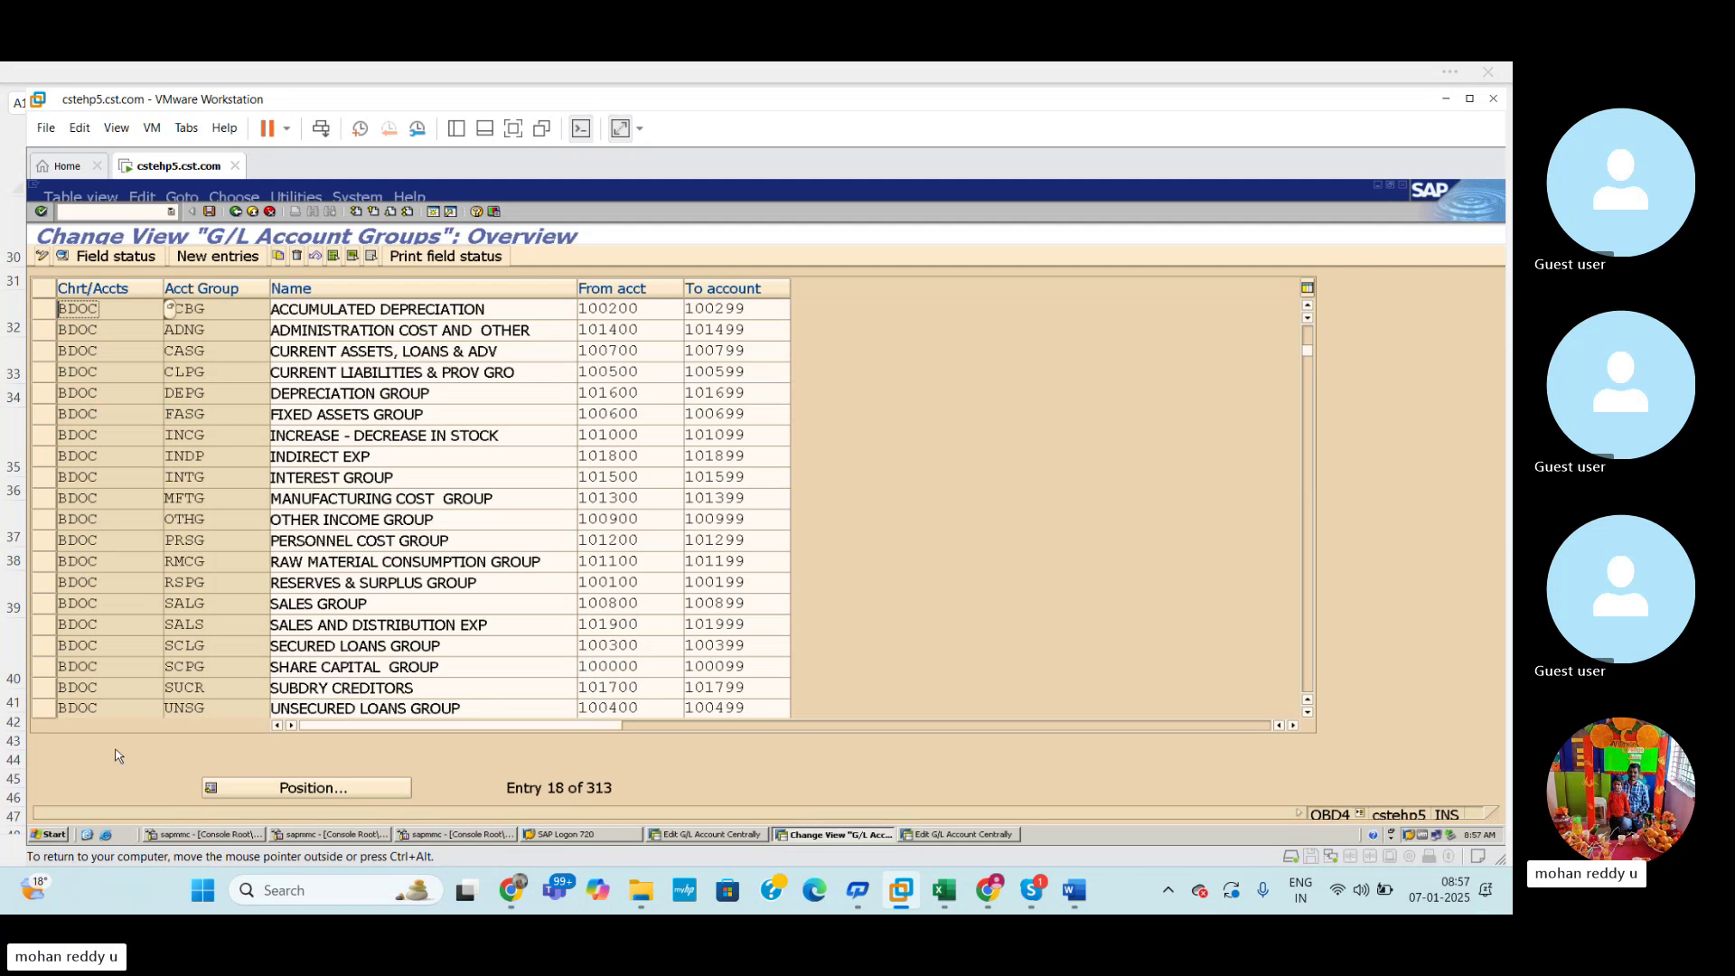
left_click(1307, 713)
left_click(1307, 713)
left_click(1307, 713)
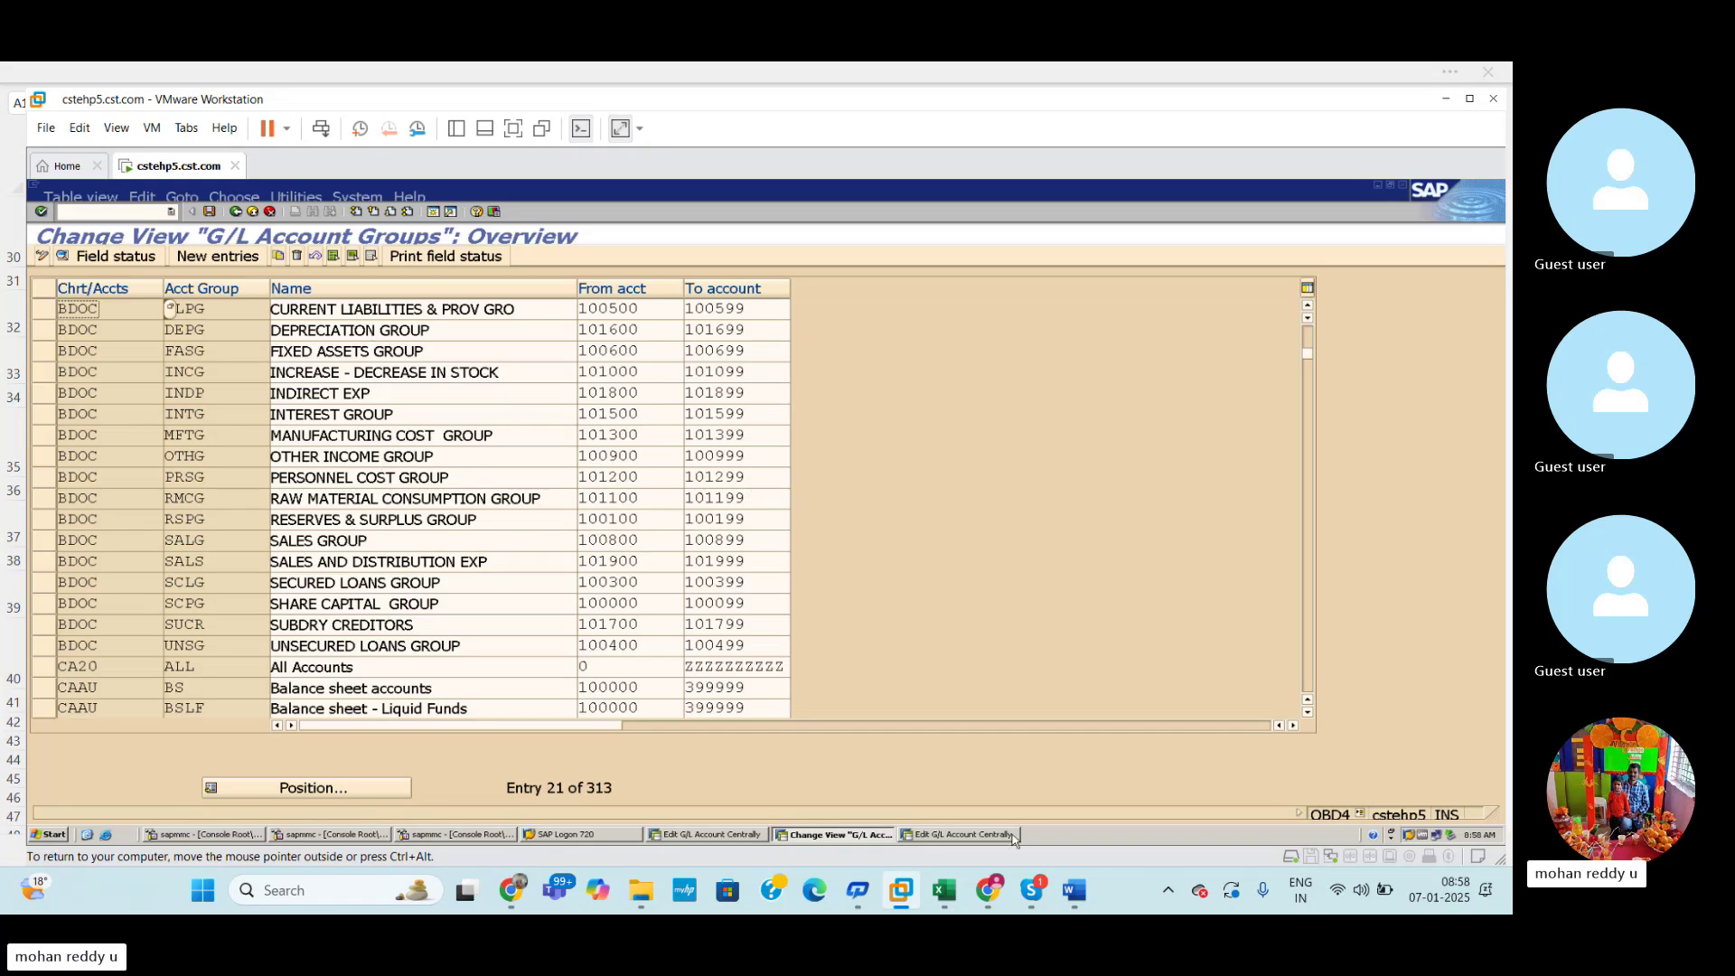
Switch to Excel, go back to the start of the account groups table and deselect the copied rows.
mouse_move(944, 890)
left_click(880, 743)
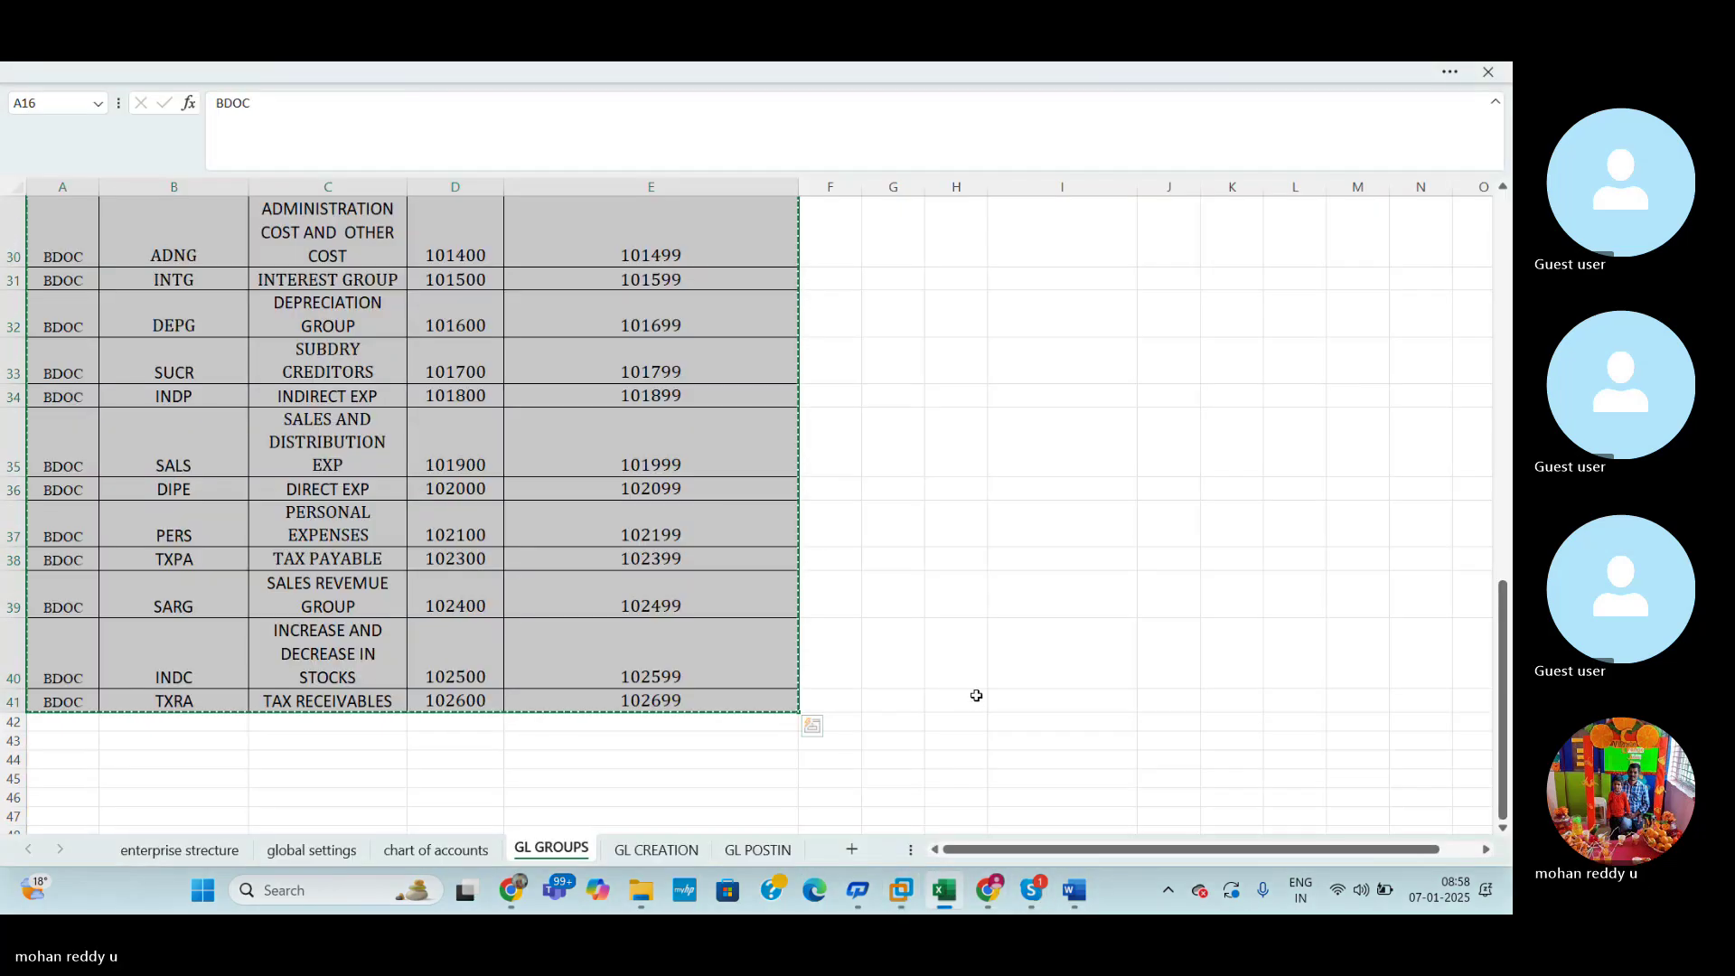
scroll(969, 636, "up", 7)
scroll(970, 636, "up", 3)
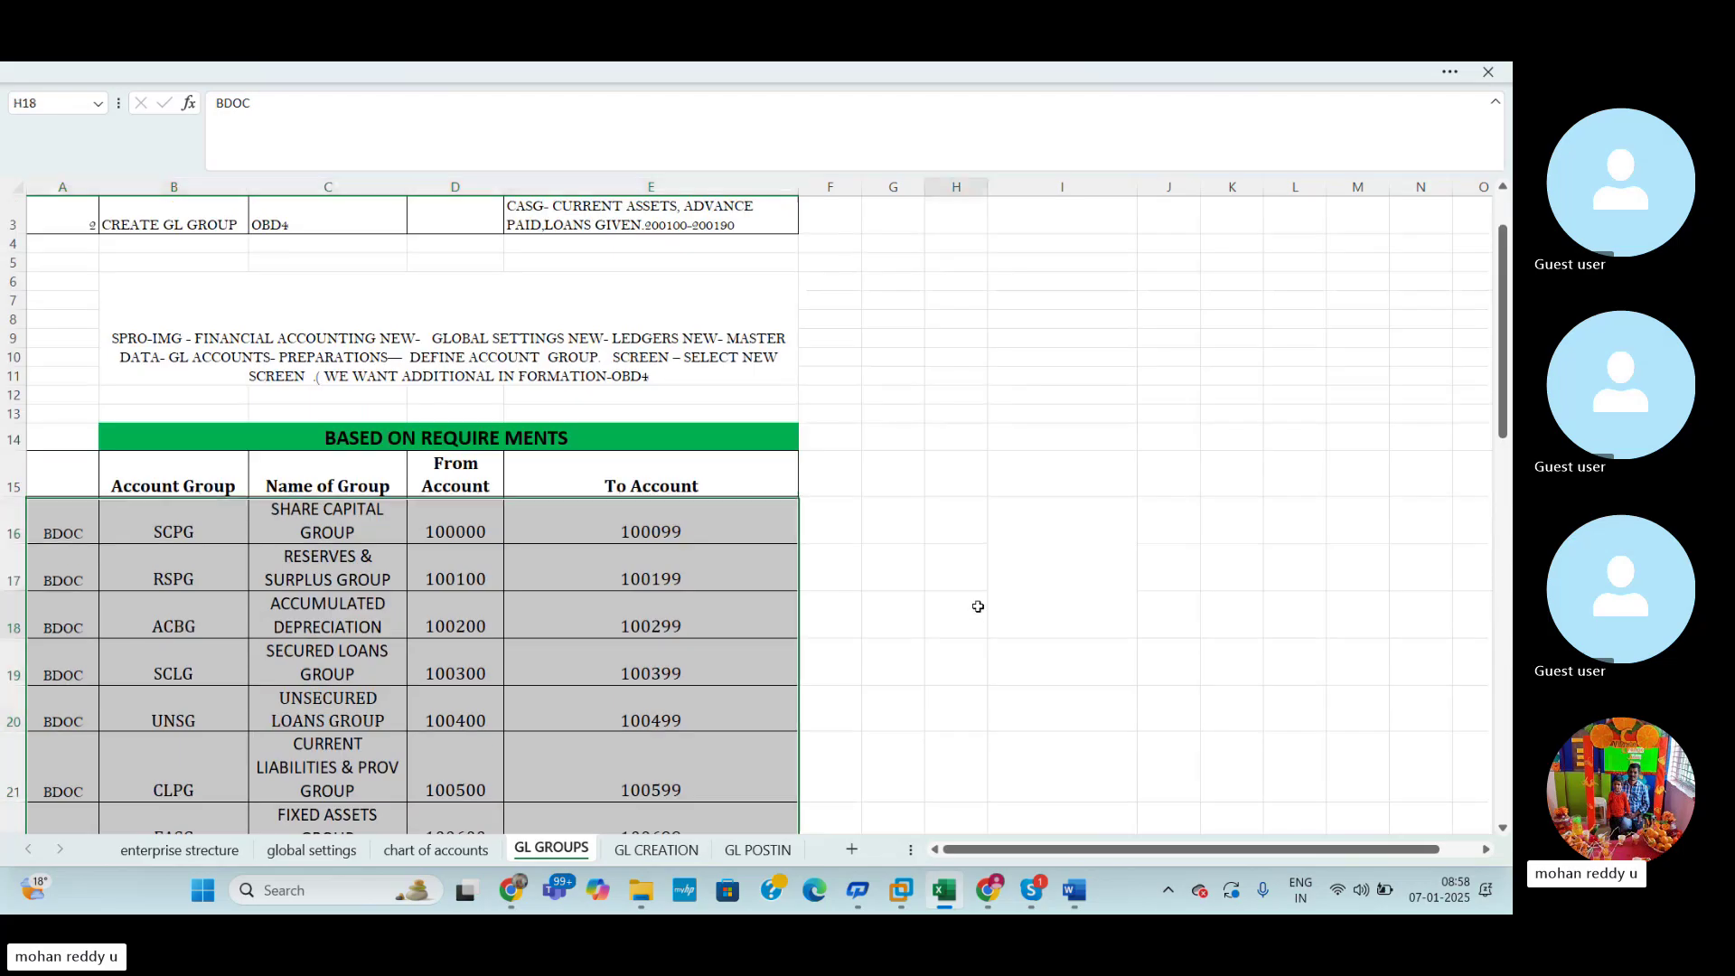
left_click(976, 604)
left_click(1039, 524)
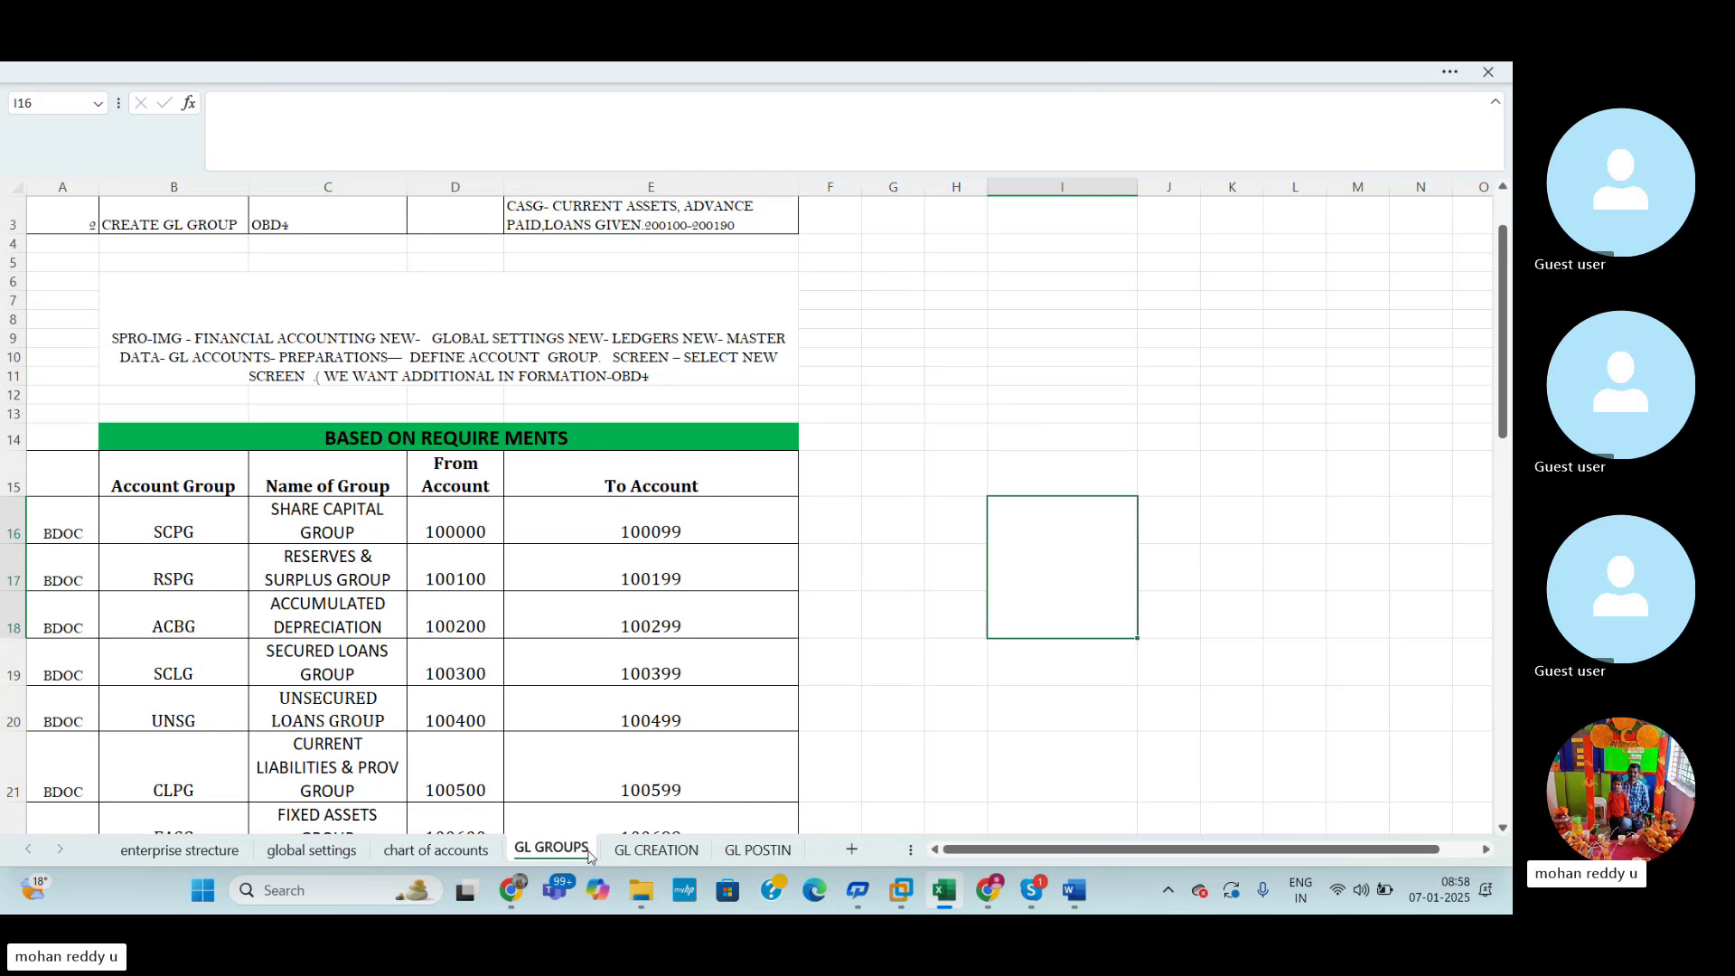
Check the Skype call window, and switch to the Word document wordsheet master.
mouse_move(1033, 899)
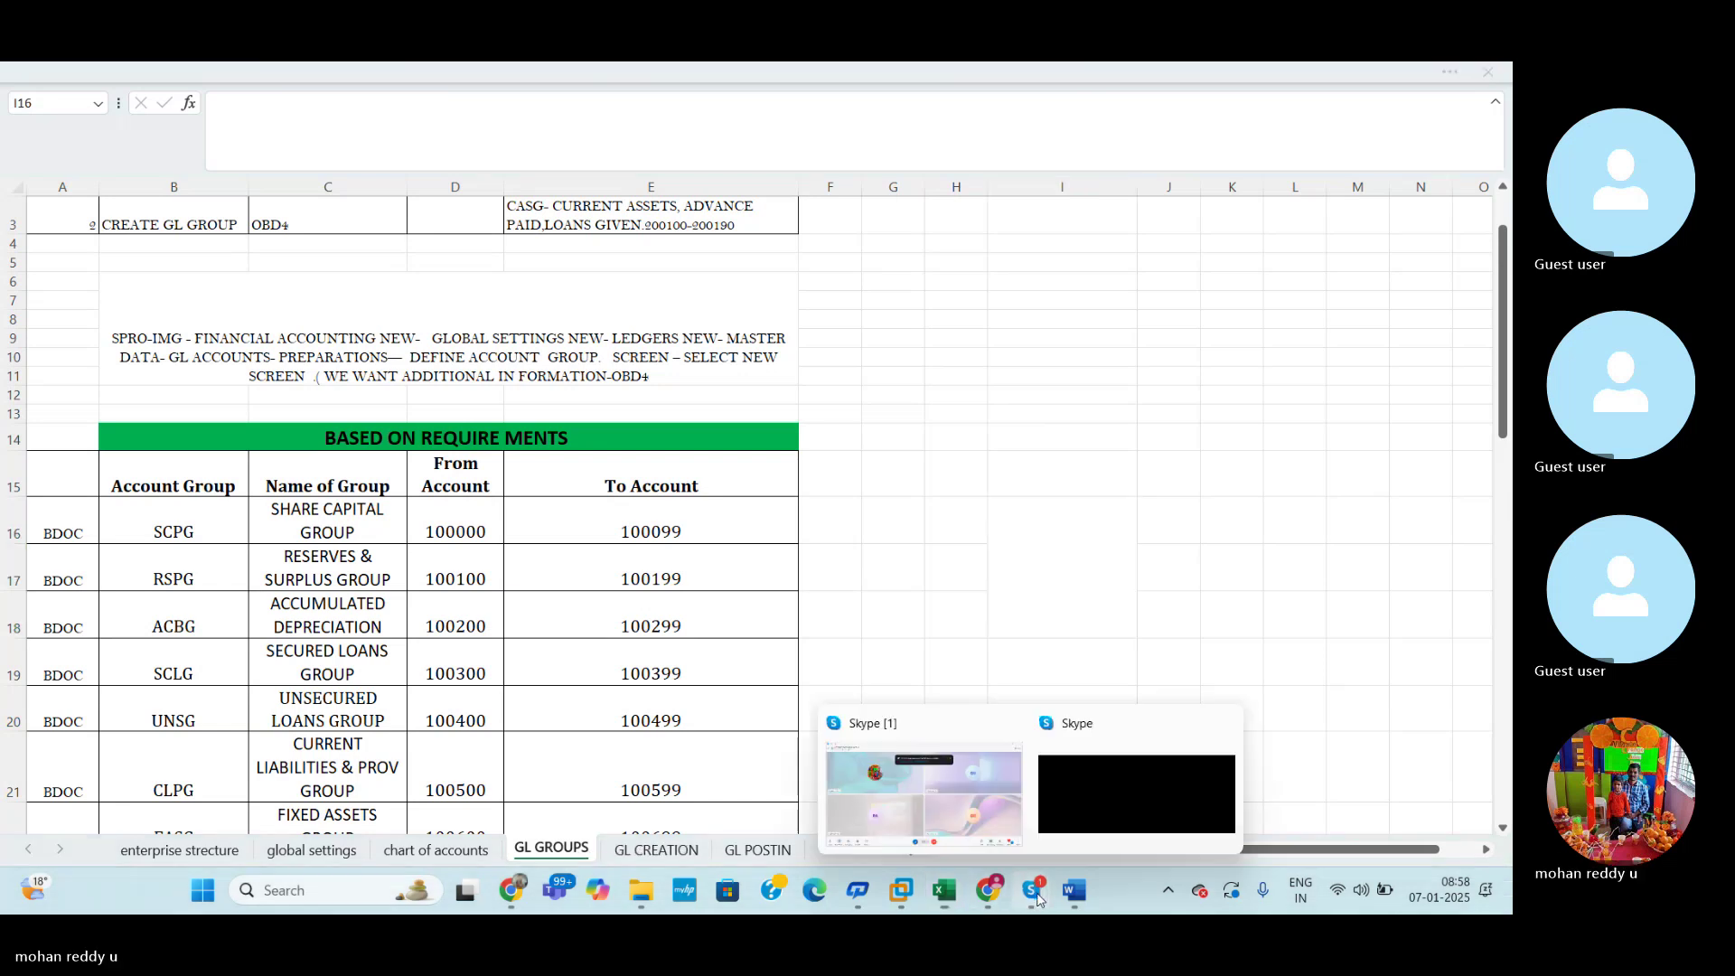
left_click(945, 779)
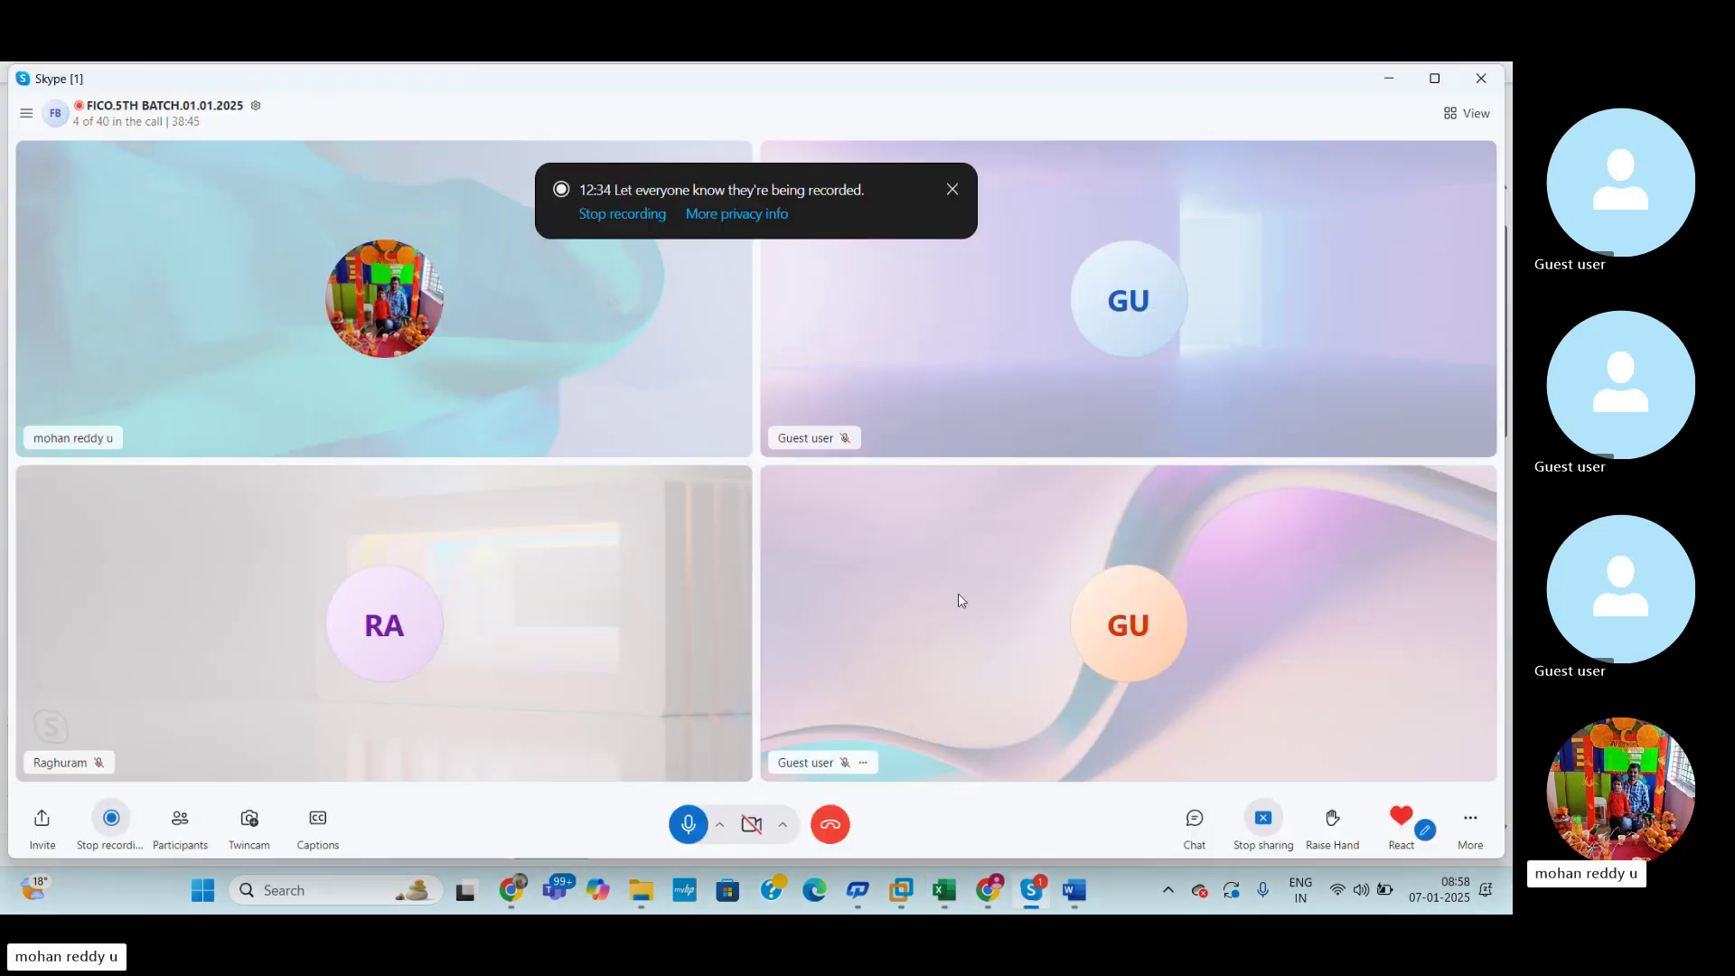
left_click(1083, 902)
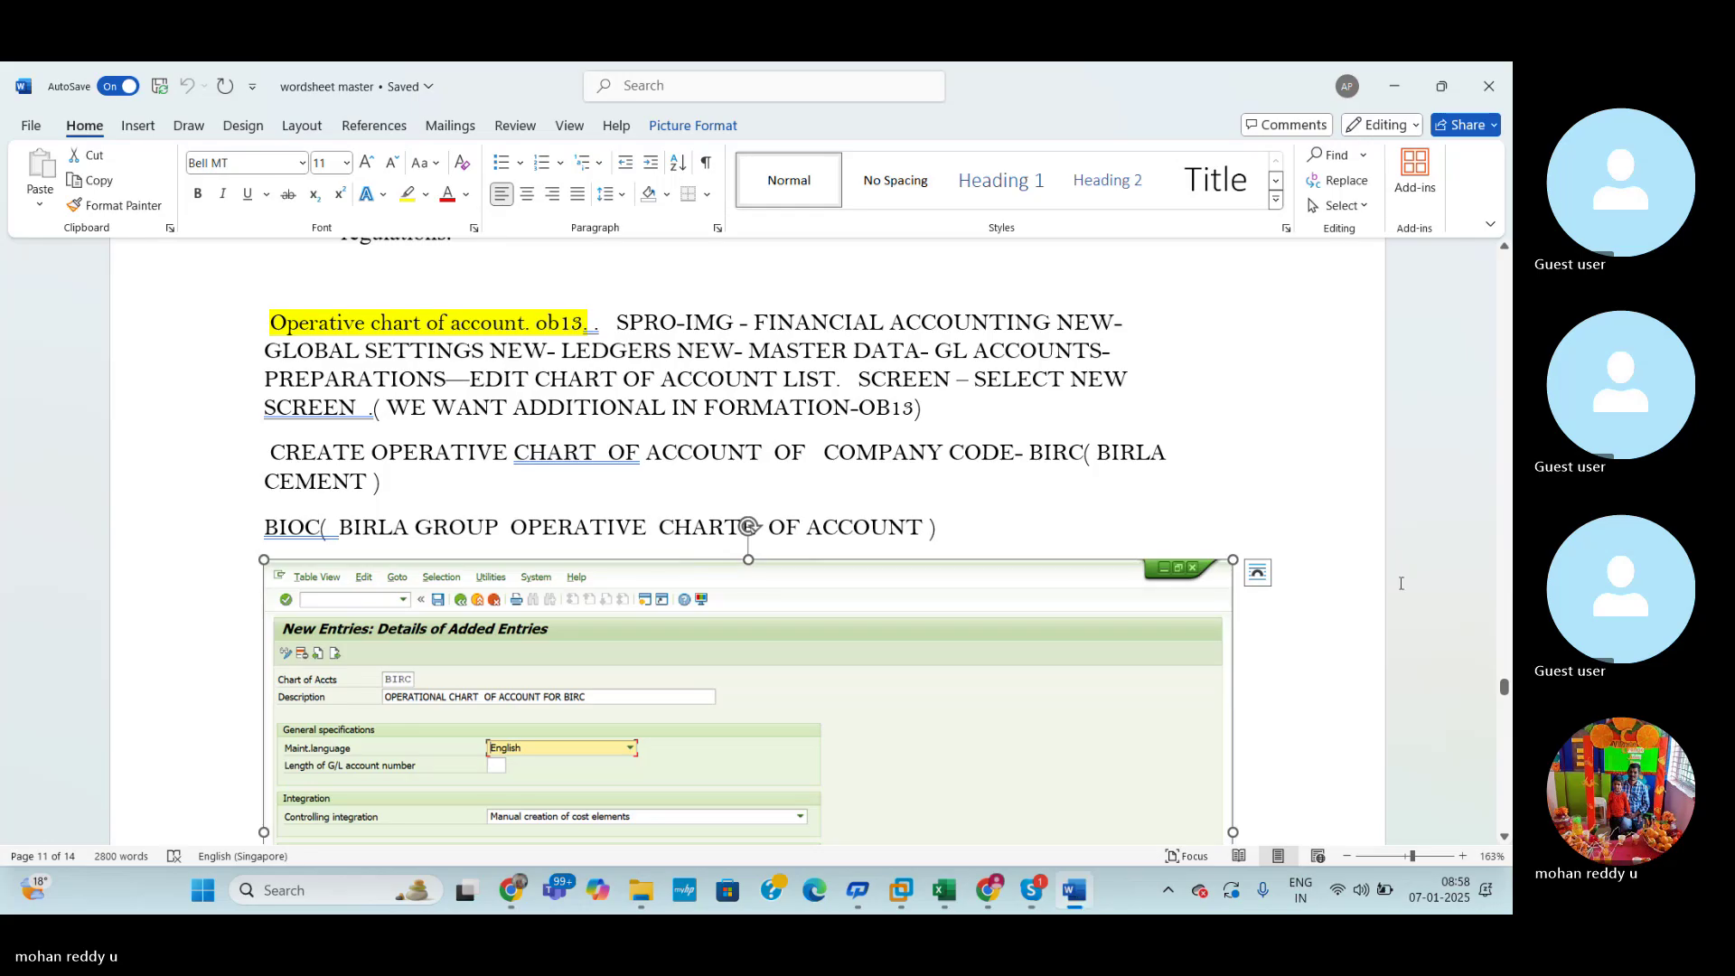
Look over the Word screenshot of the chart of accounts entry, and switch to Excel to view the account groups table's end.
left_click(1401, 583)
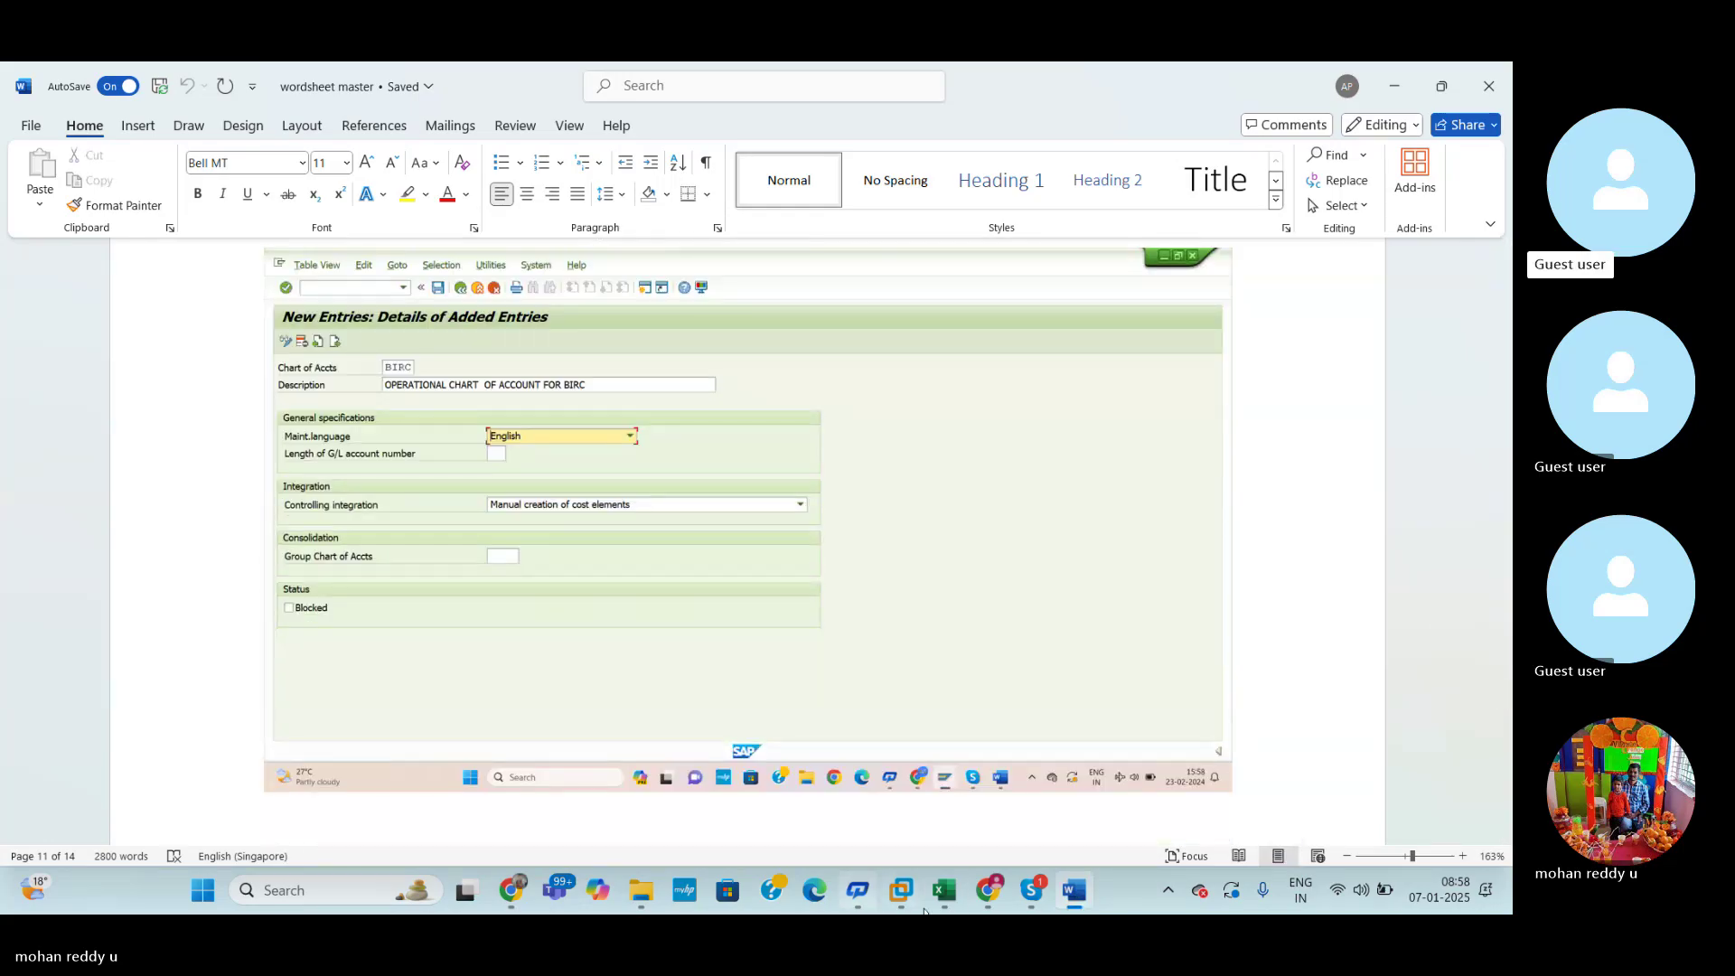
left_click(958, 900)
left_click(929, 701)
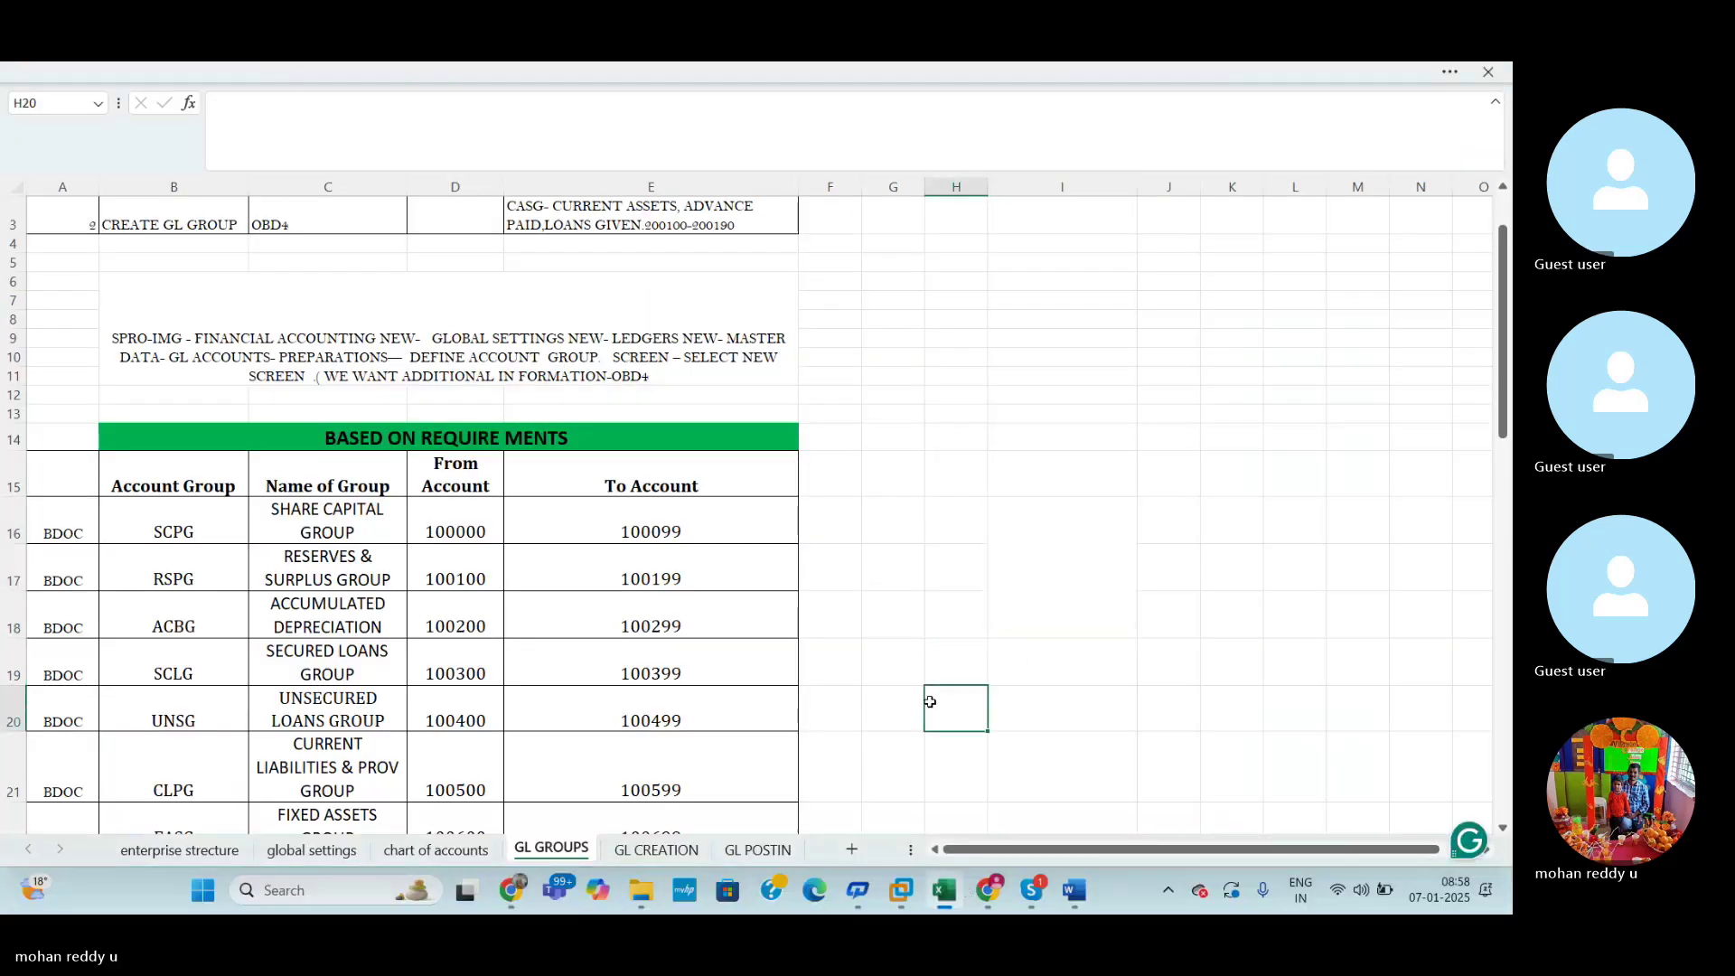
left_click_drag(1502, 398, 1507, 771)
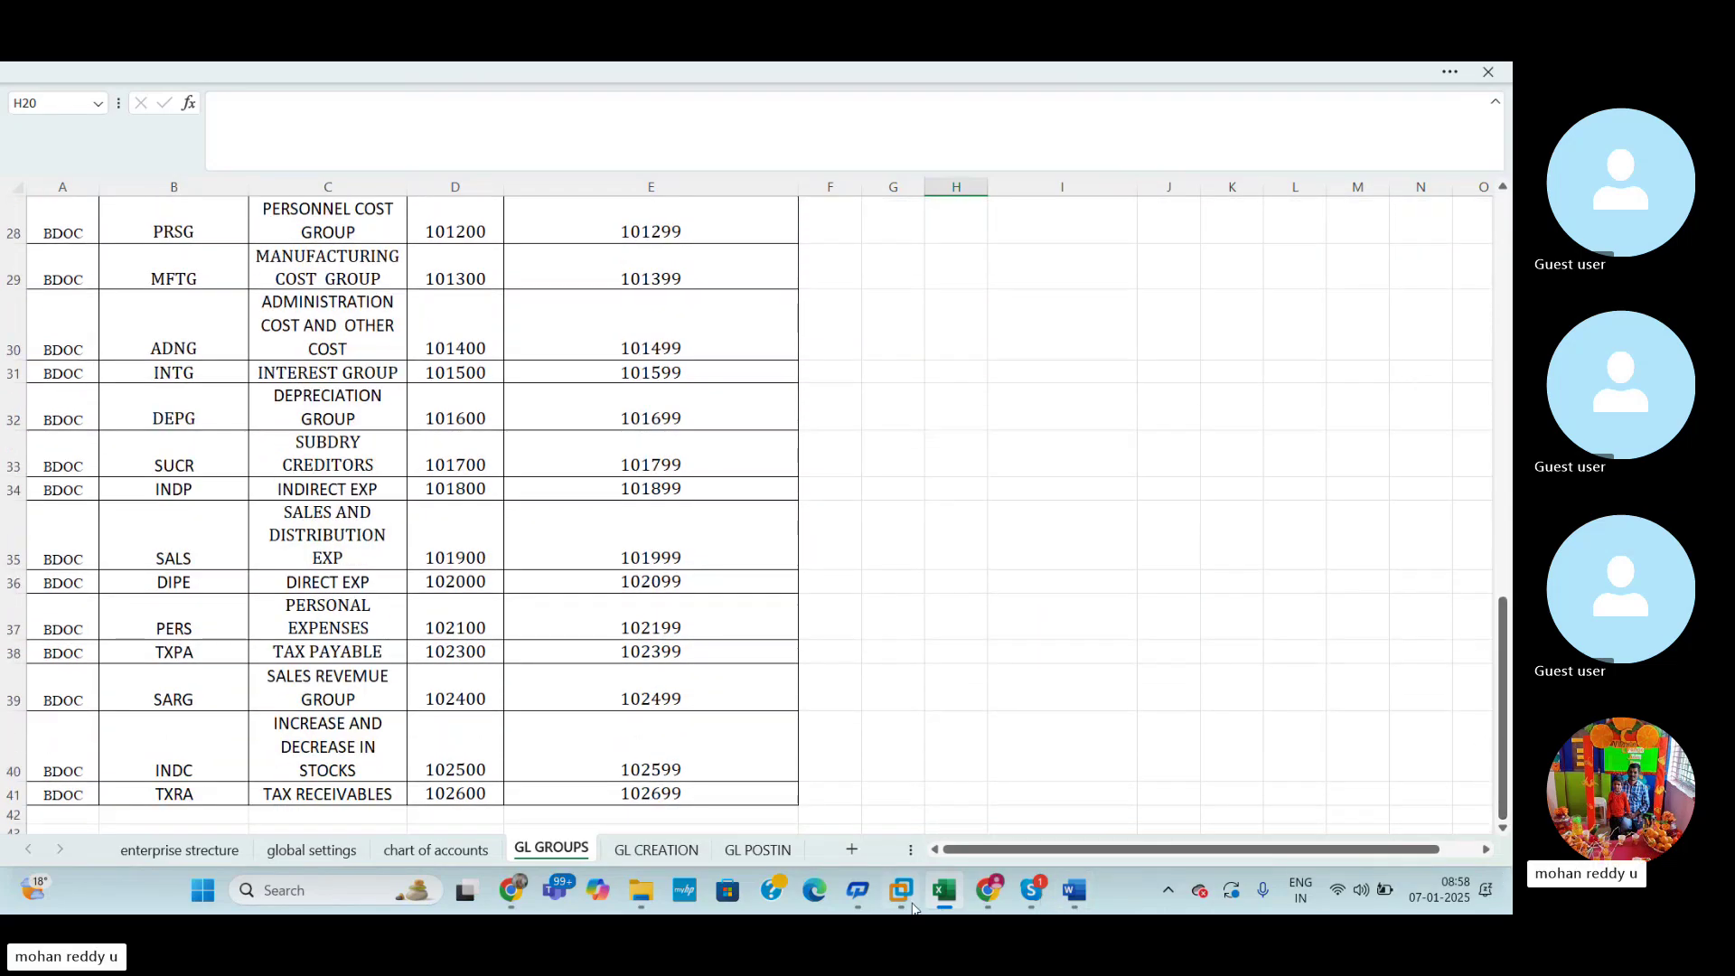
Switch to SAP in the virtual machine and leave the account groups overview with the command /N.
mouse_move(903, 900)
left_click(962, 764)
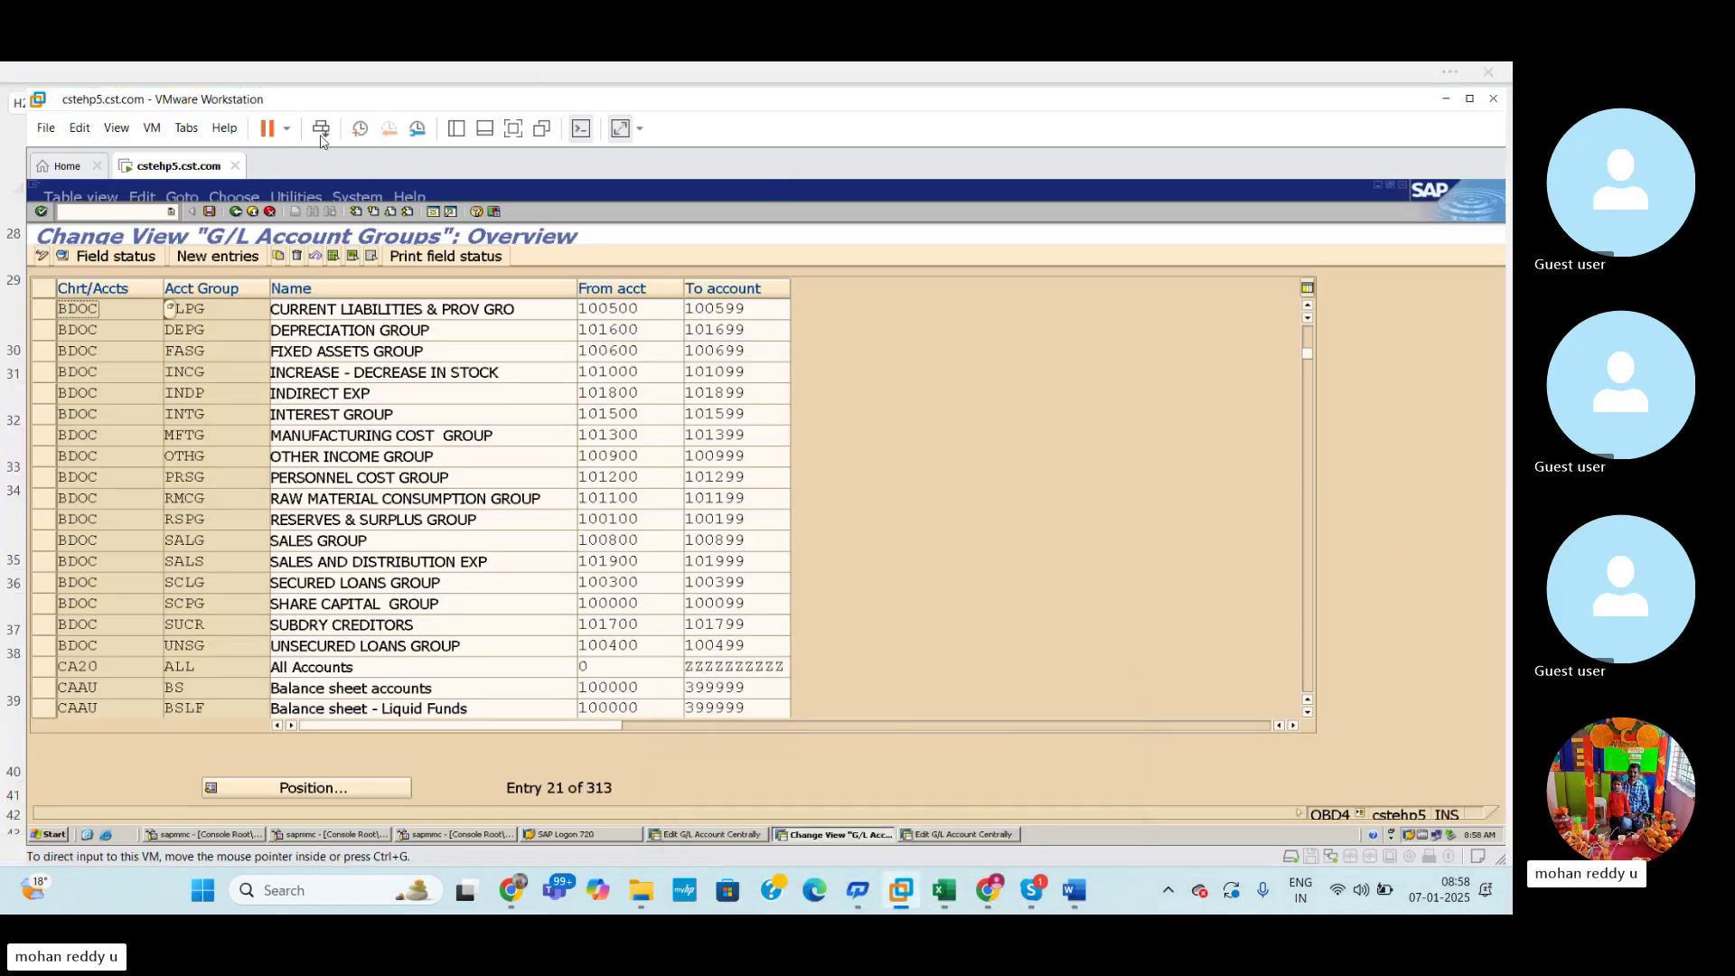
left_click(132, 211)
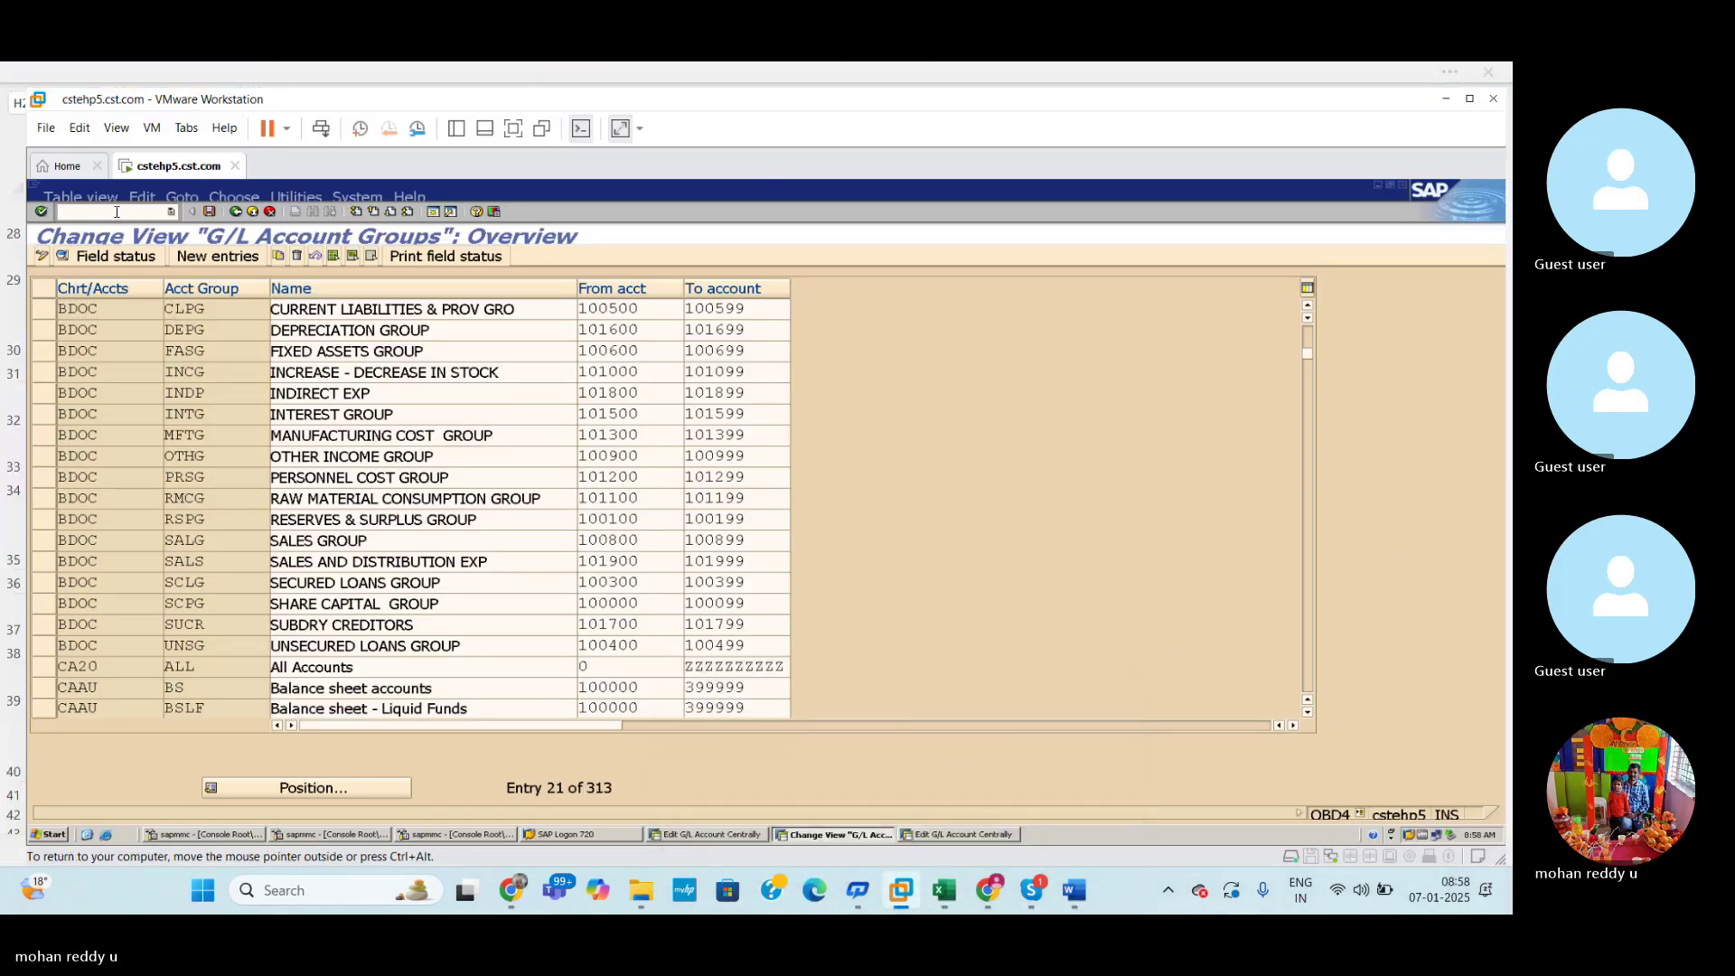
type("/N")
key("Return")
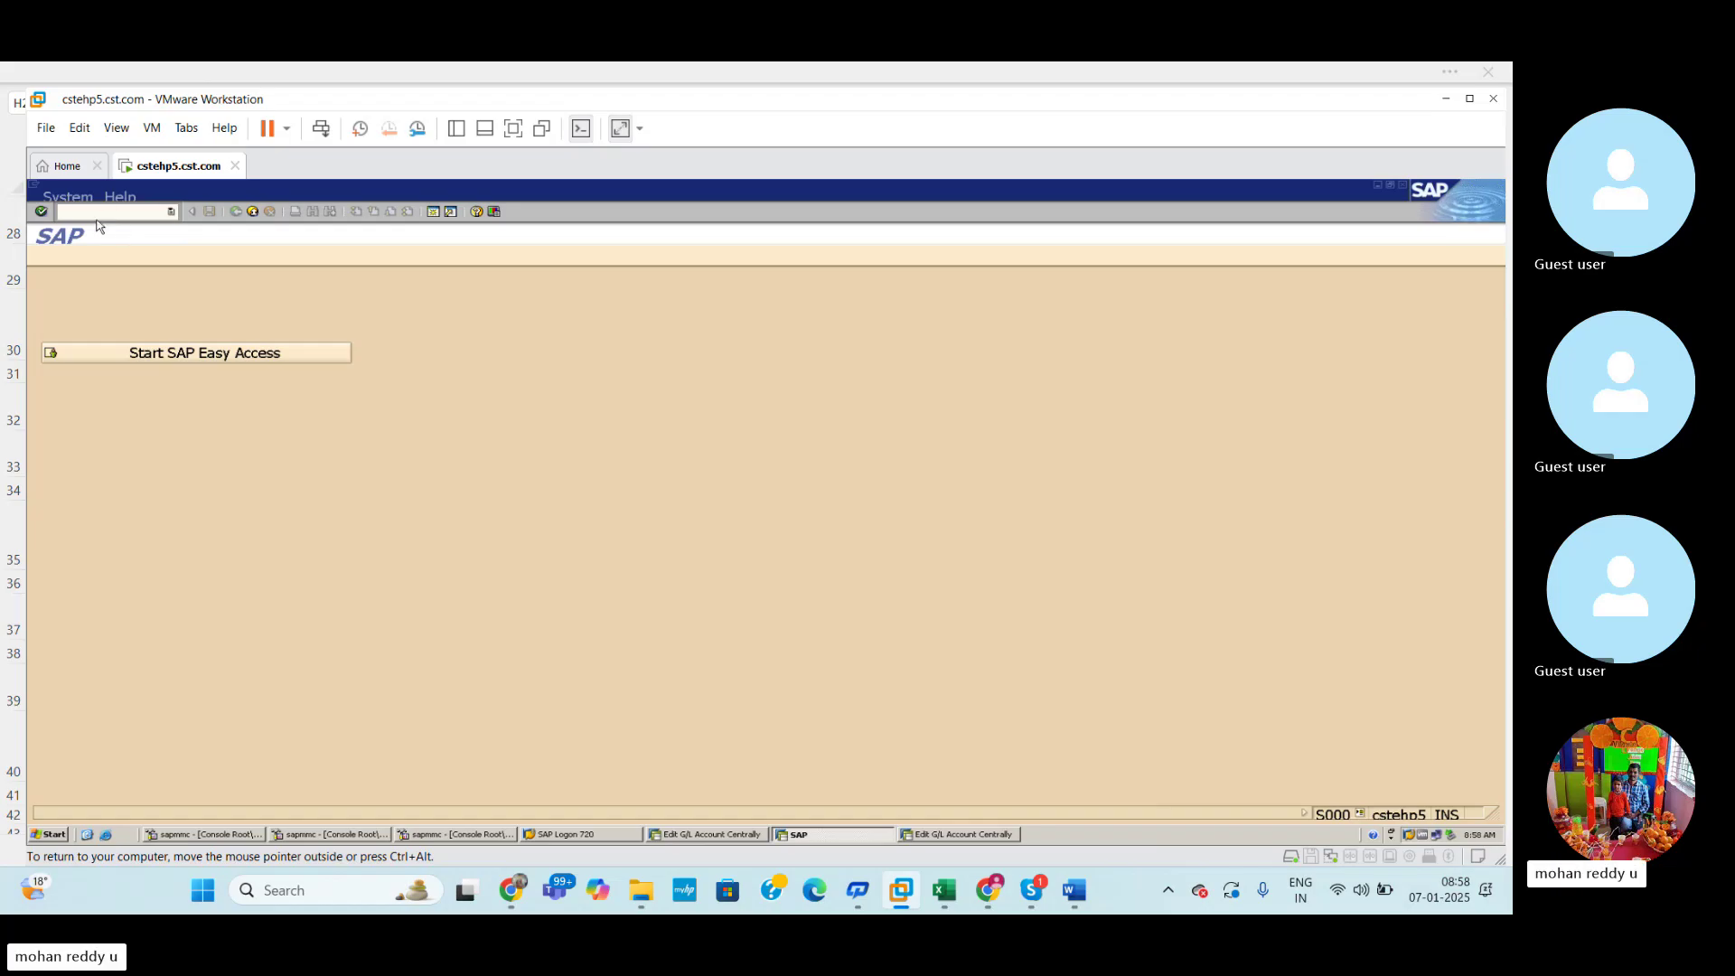
Switch to Excel, review the GL GROUPS sheet from its start, and look at the G/L configuration list on the chart of accounts sheet.
left_click(943, 890)
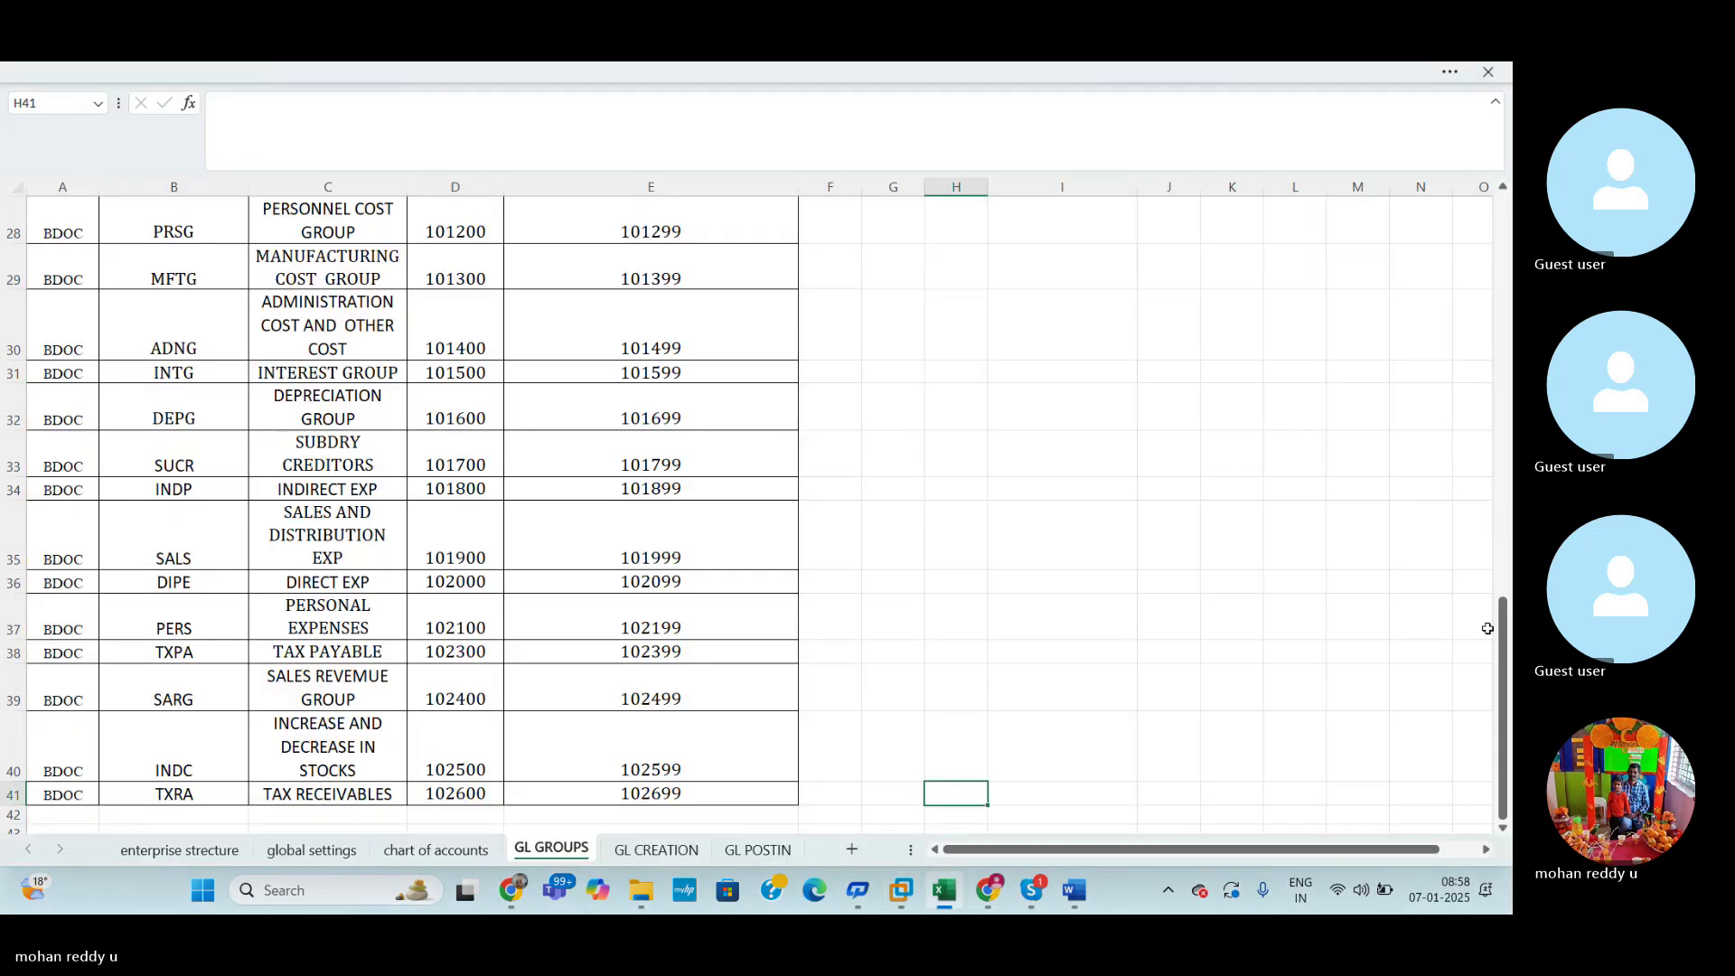
left_click_drag(1501, 650, 1510, 238)
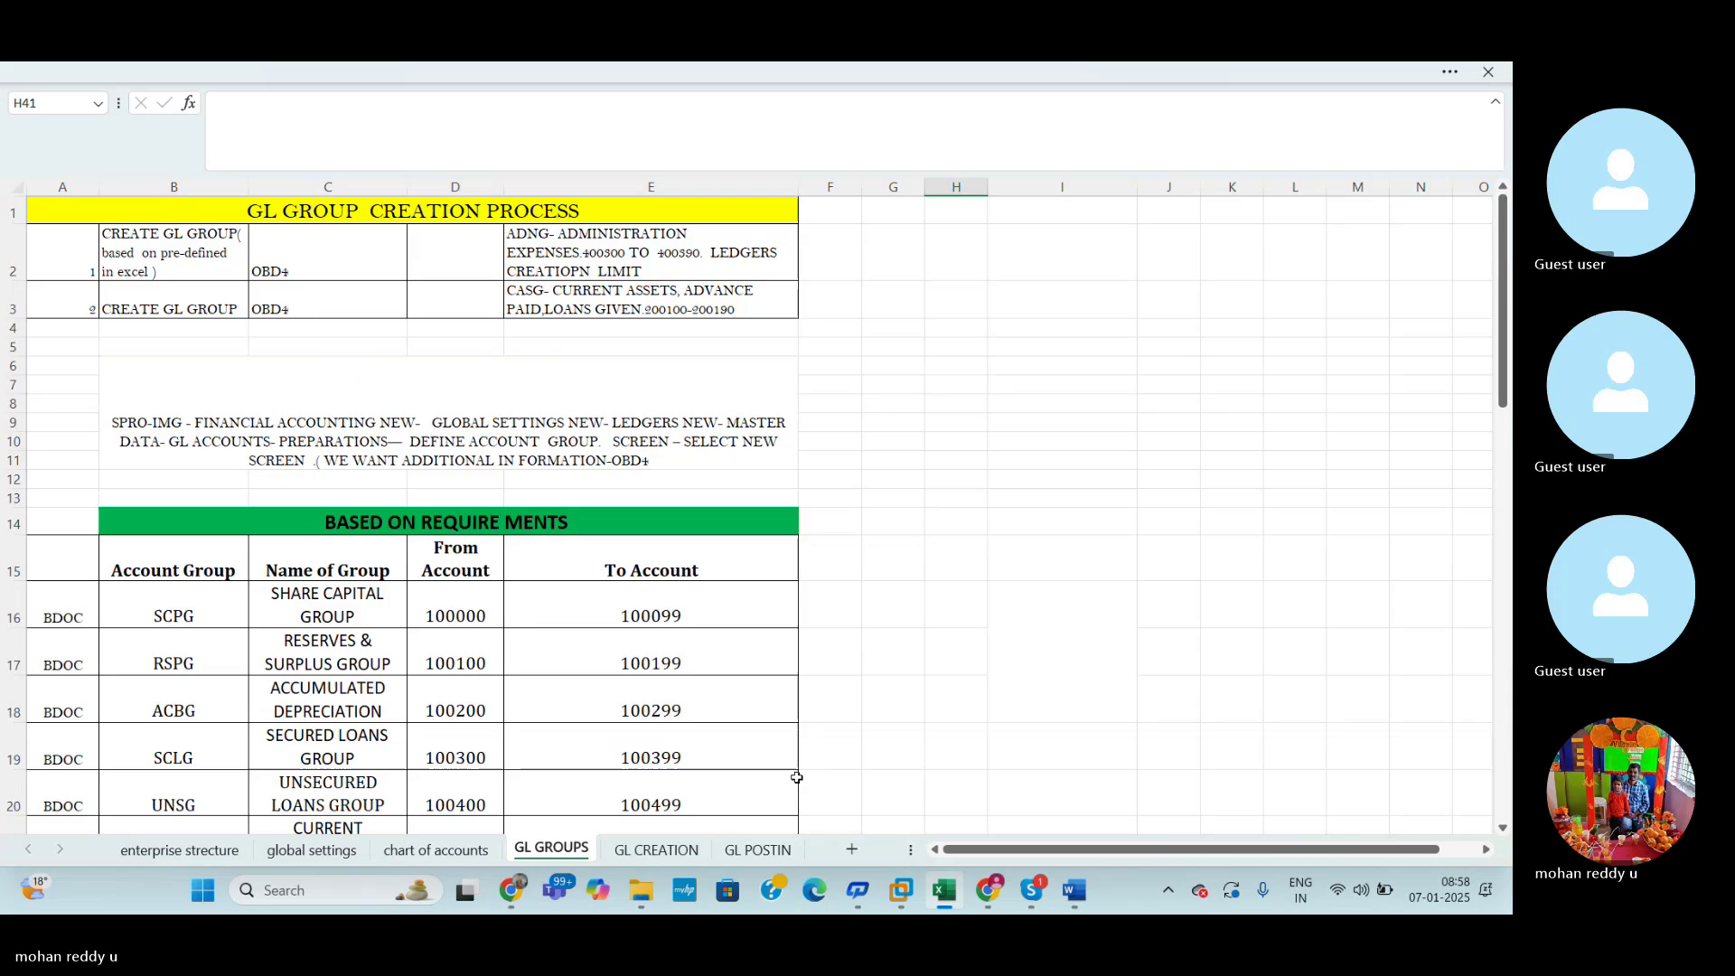
left_click(461, 852)
left_click_drag(1507, 542, 1506, 659)
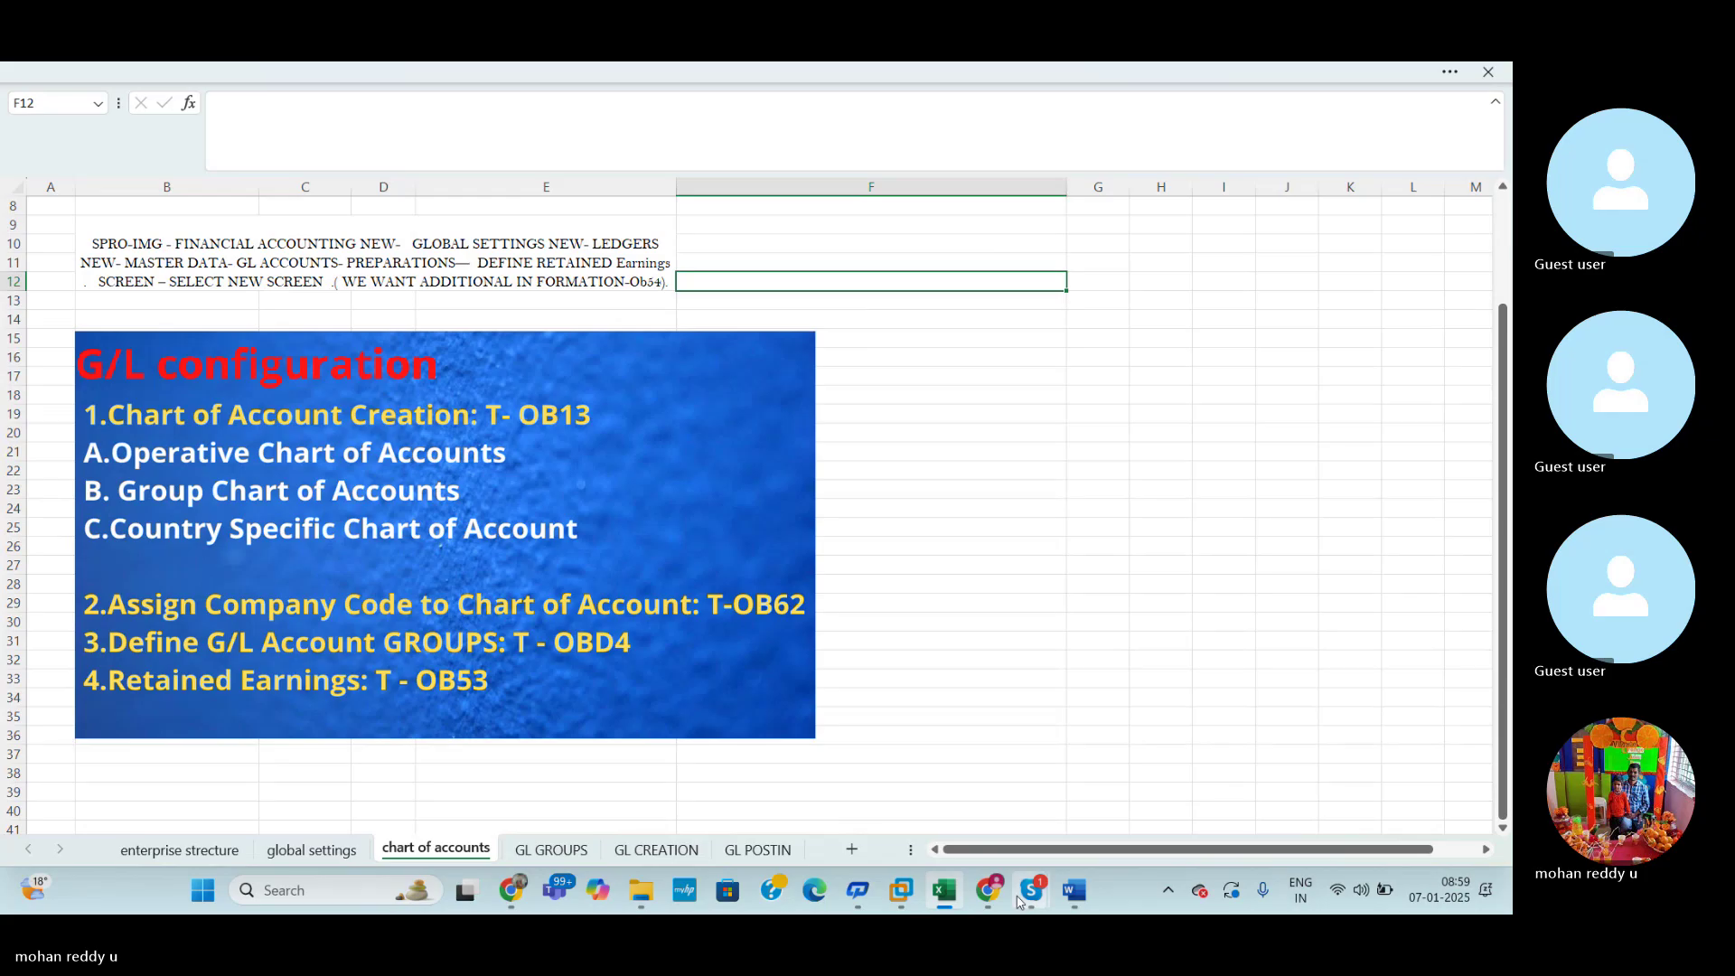
Check the Skype call window, and return to SAP to open transaction FS00 for central G/L account editing.
mouse_move(1028, 878)
left_click(1010, 806)
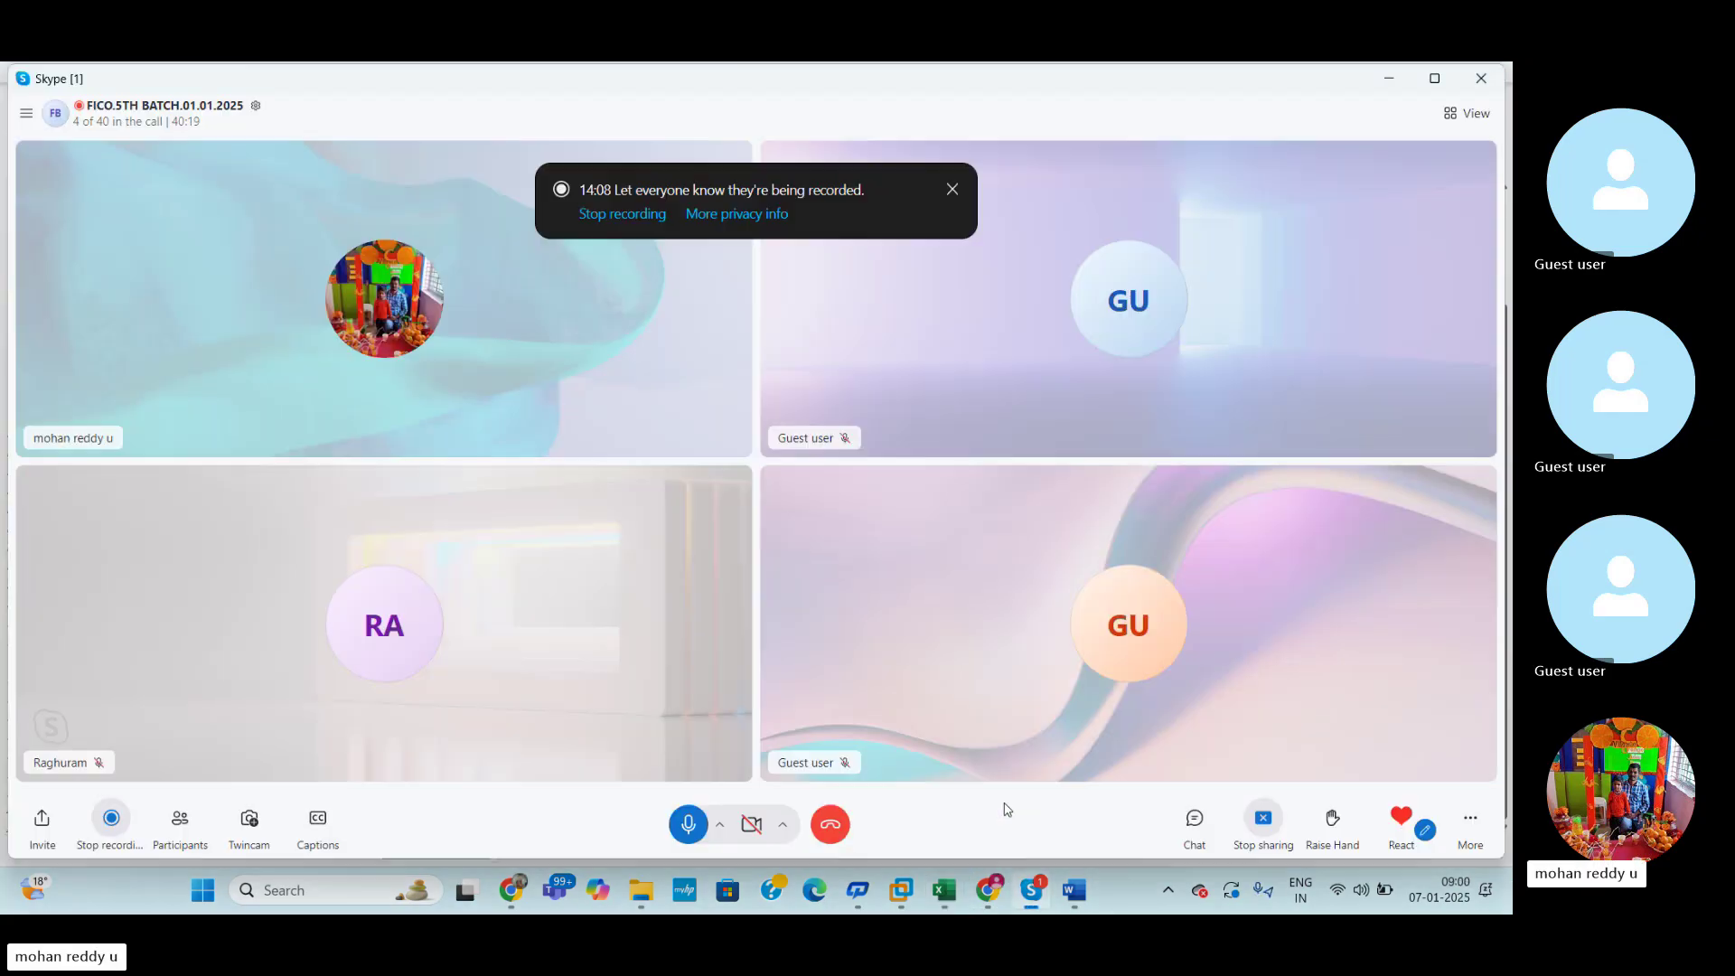
mouse_move(901, 890)
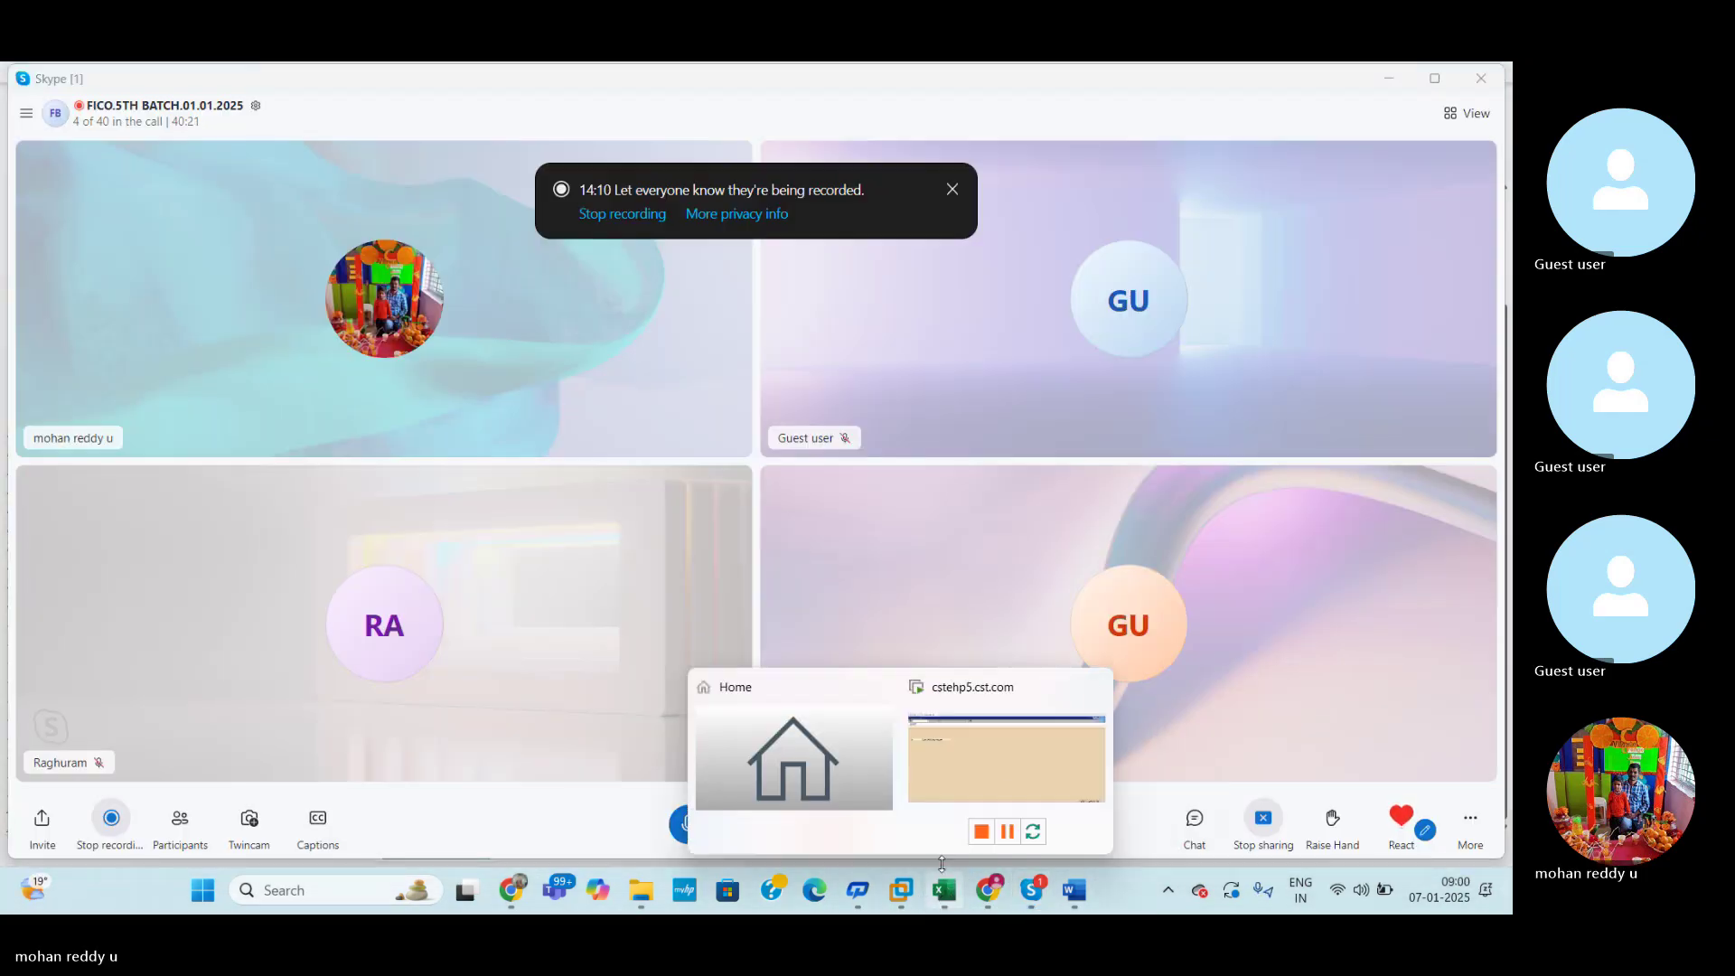
left_click(1006, 788)
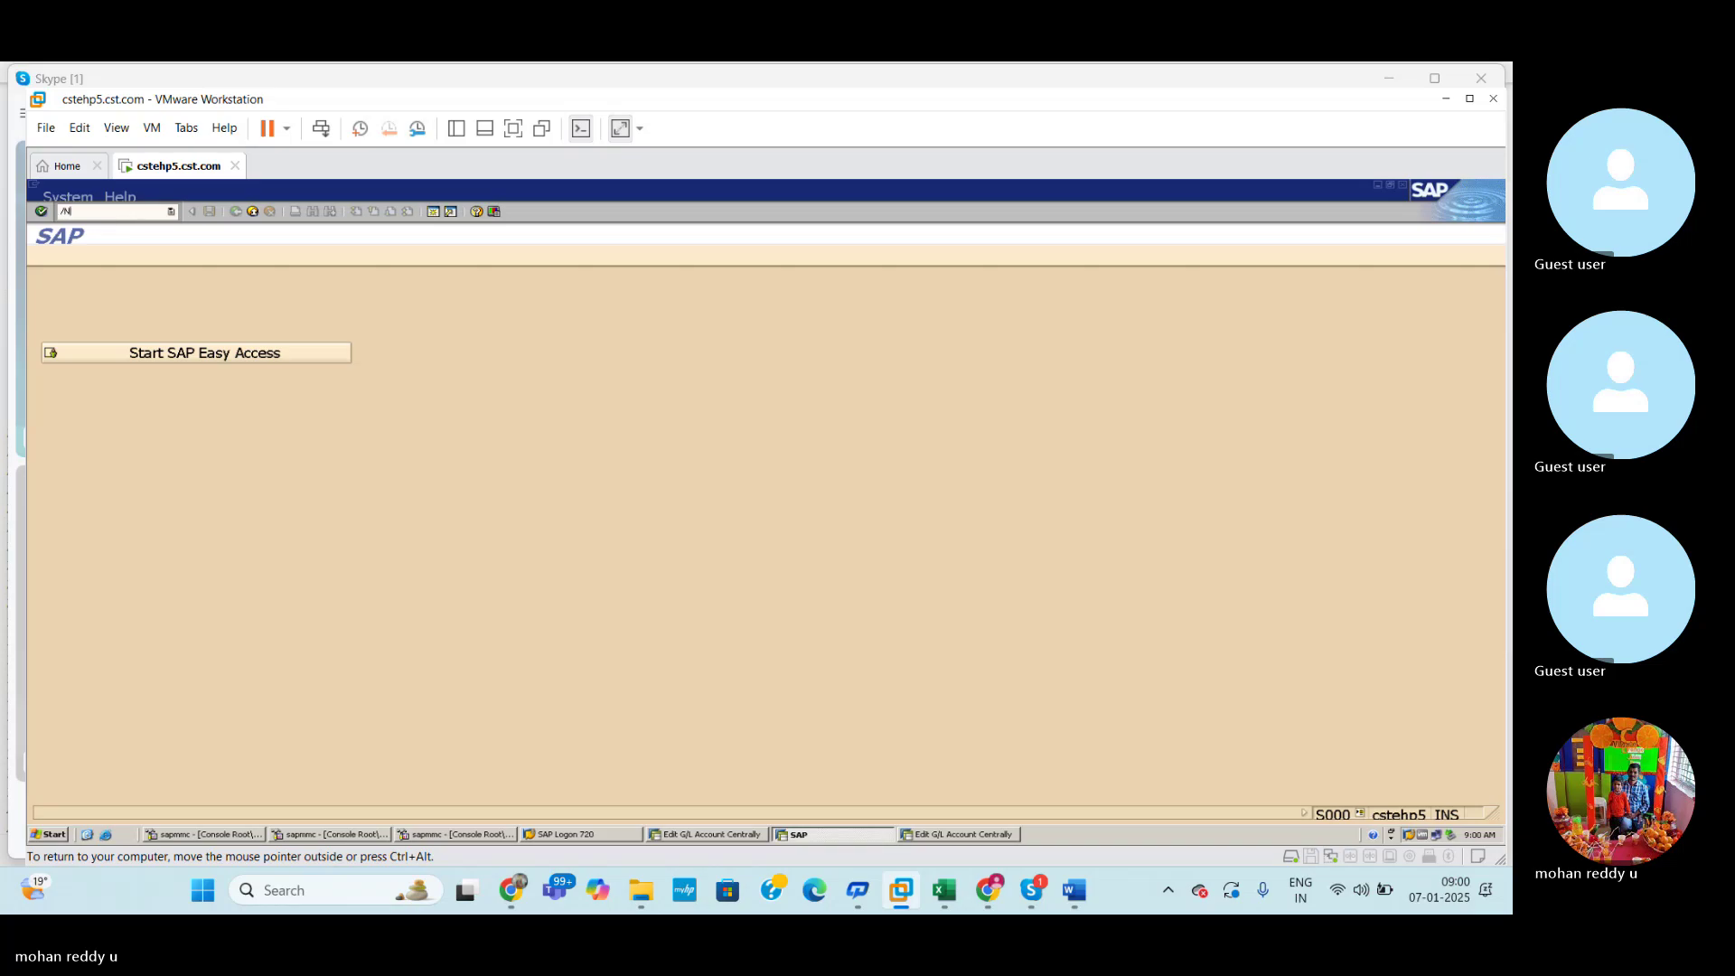
type("FS00")
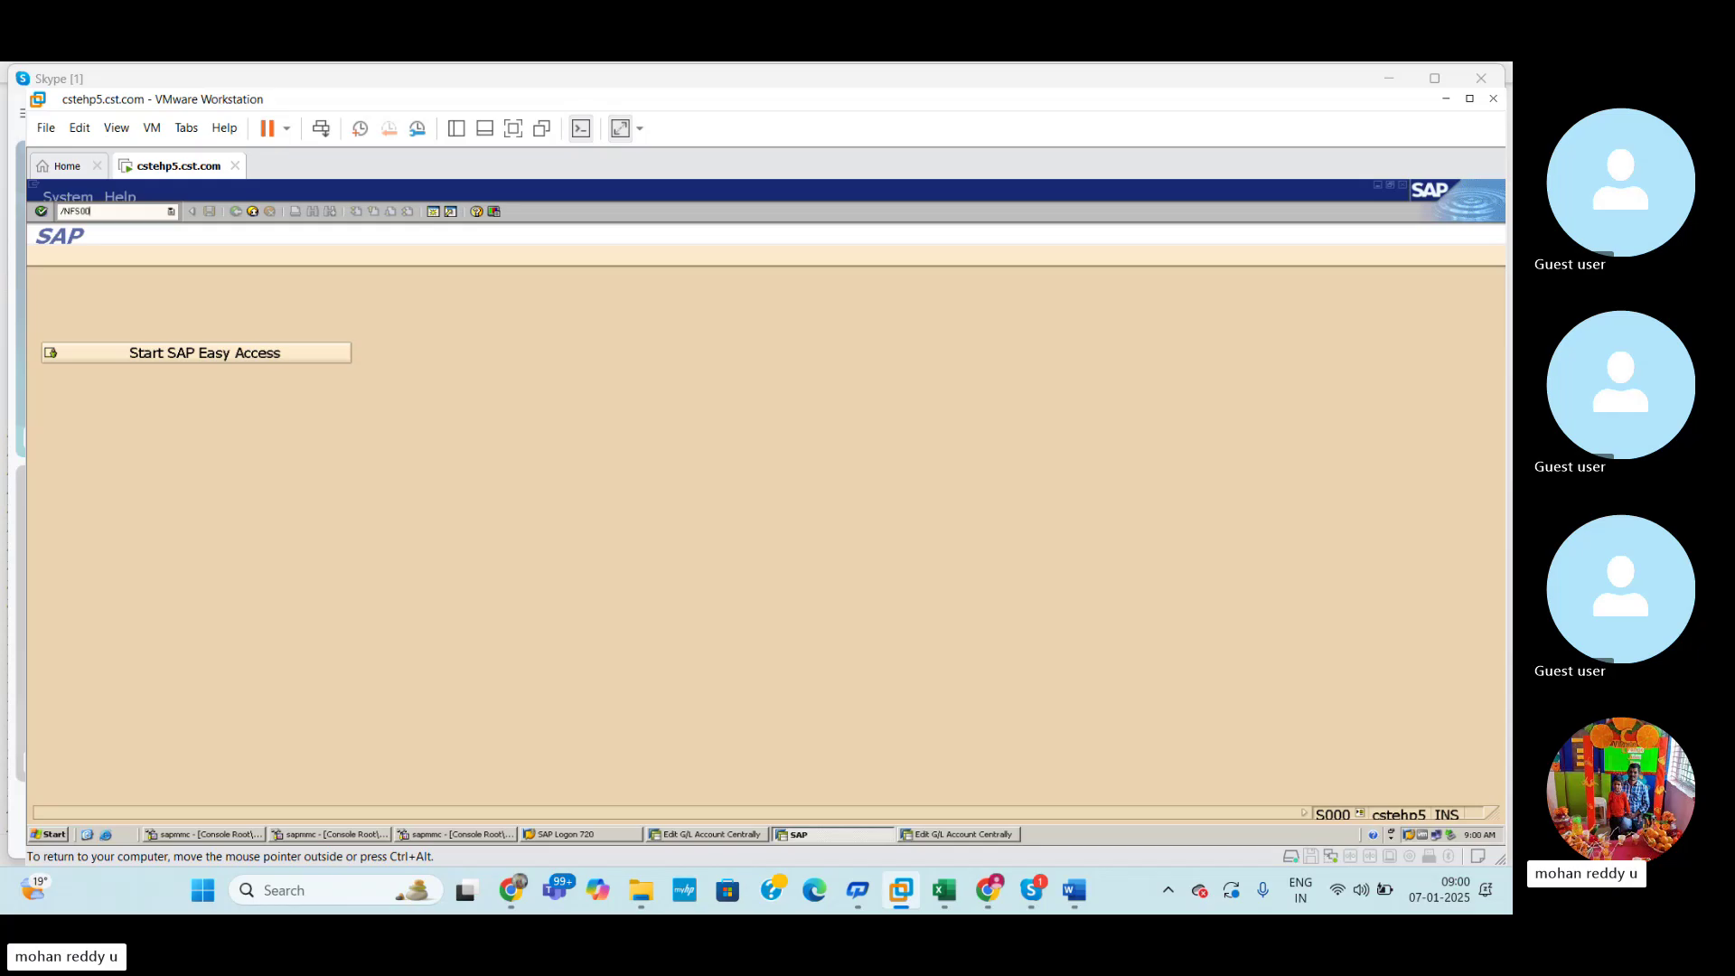
key("Return")
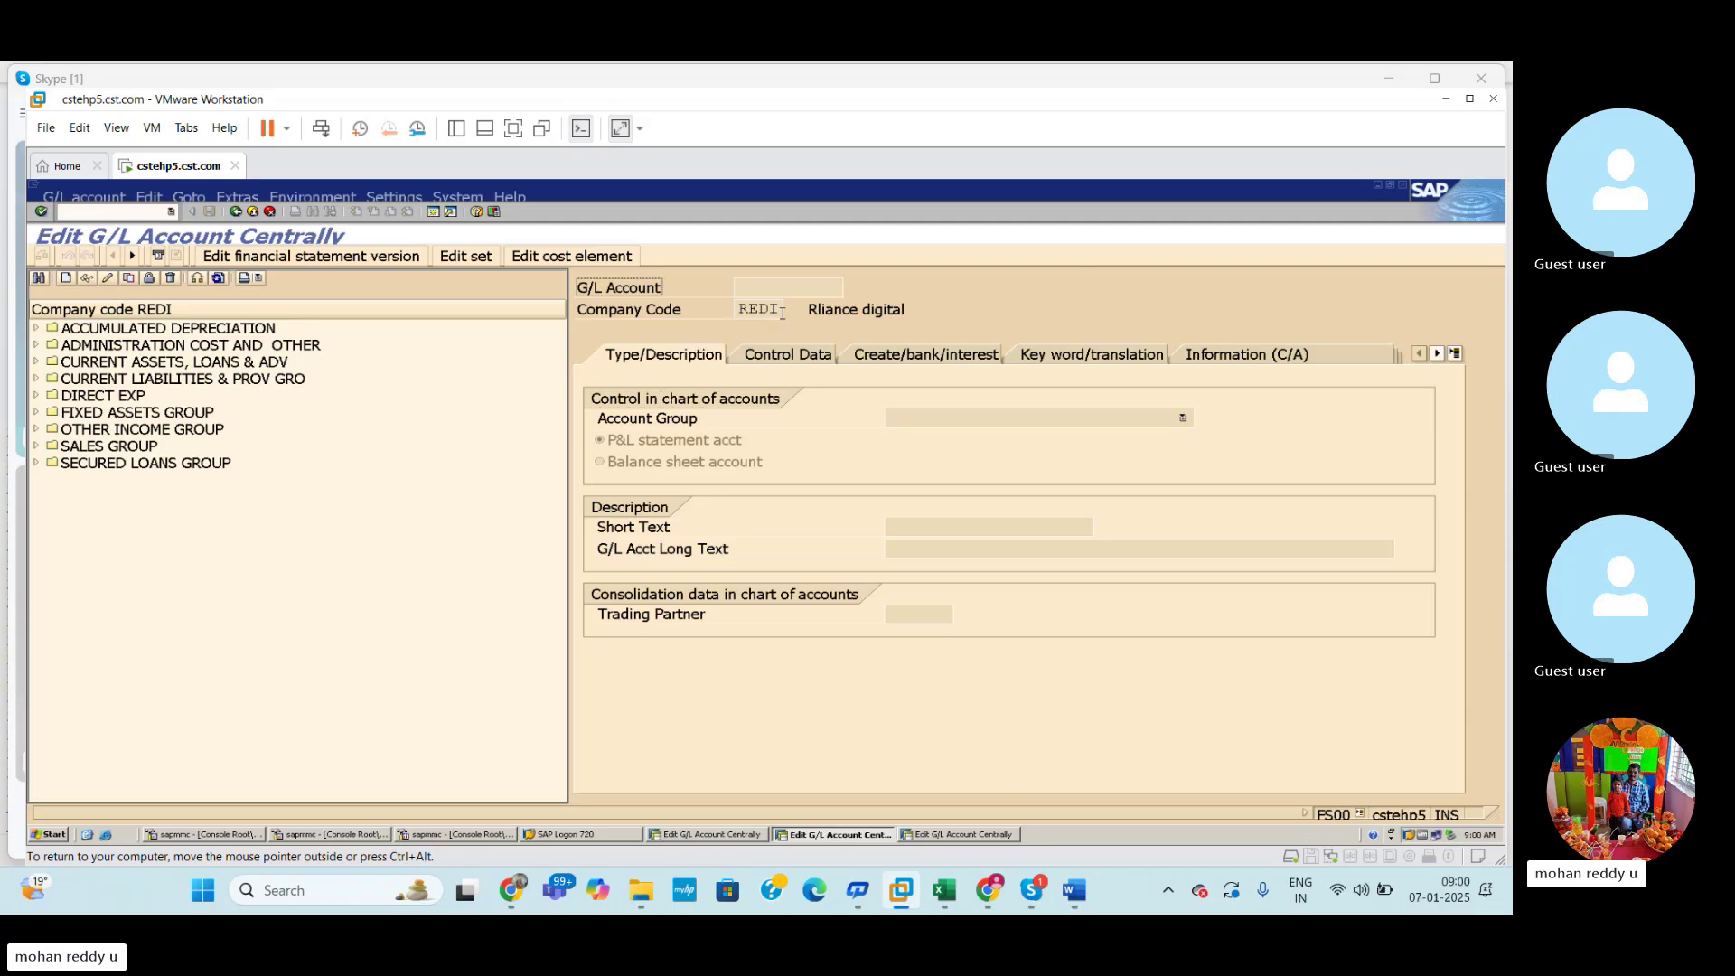
Switch to Excel and look through the enterprise structure, GL posting and GL CREATION sheets for company codes and ledger account numbers.
left_click(944, 893)
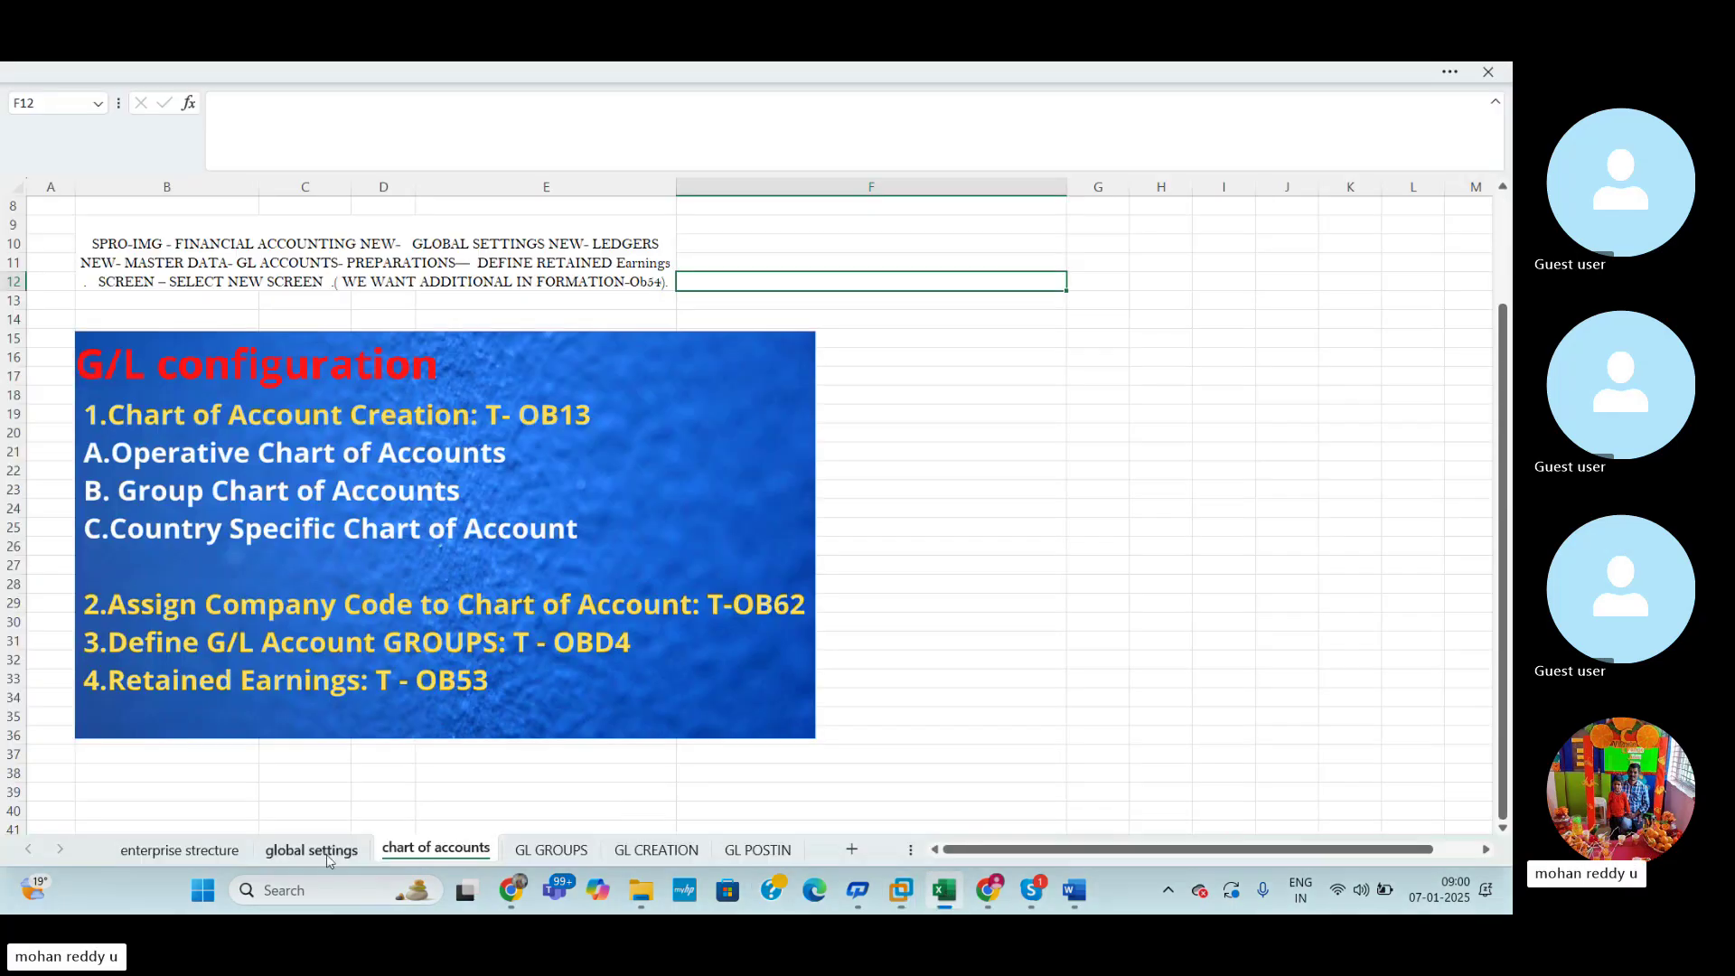
left_click(201, 851)
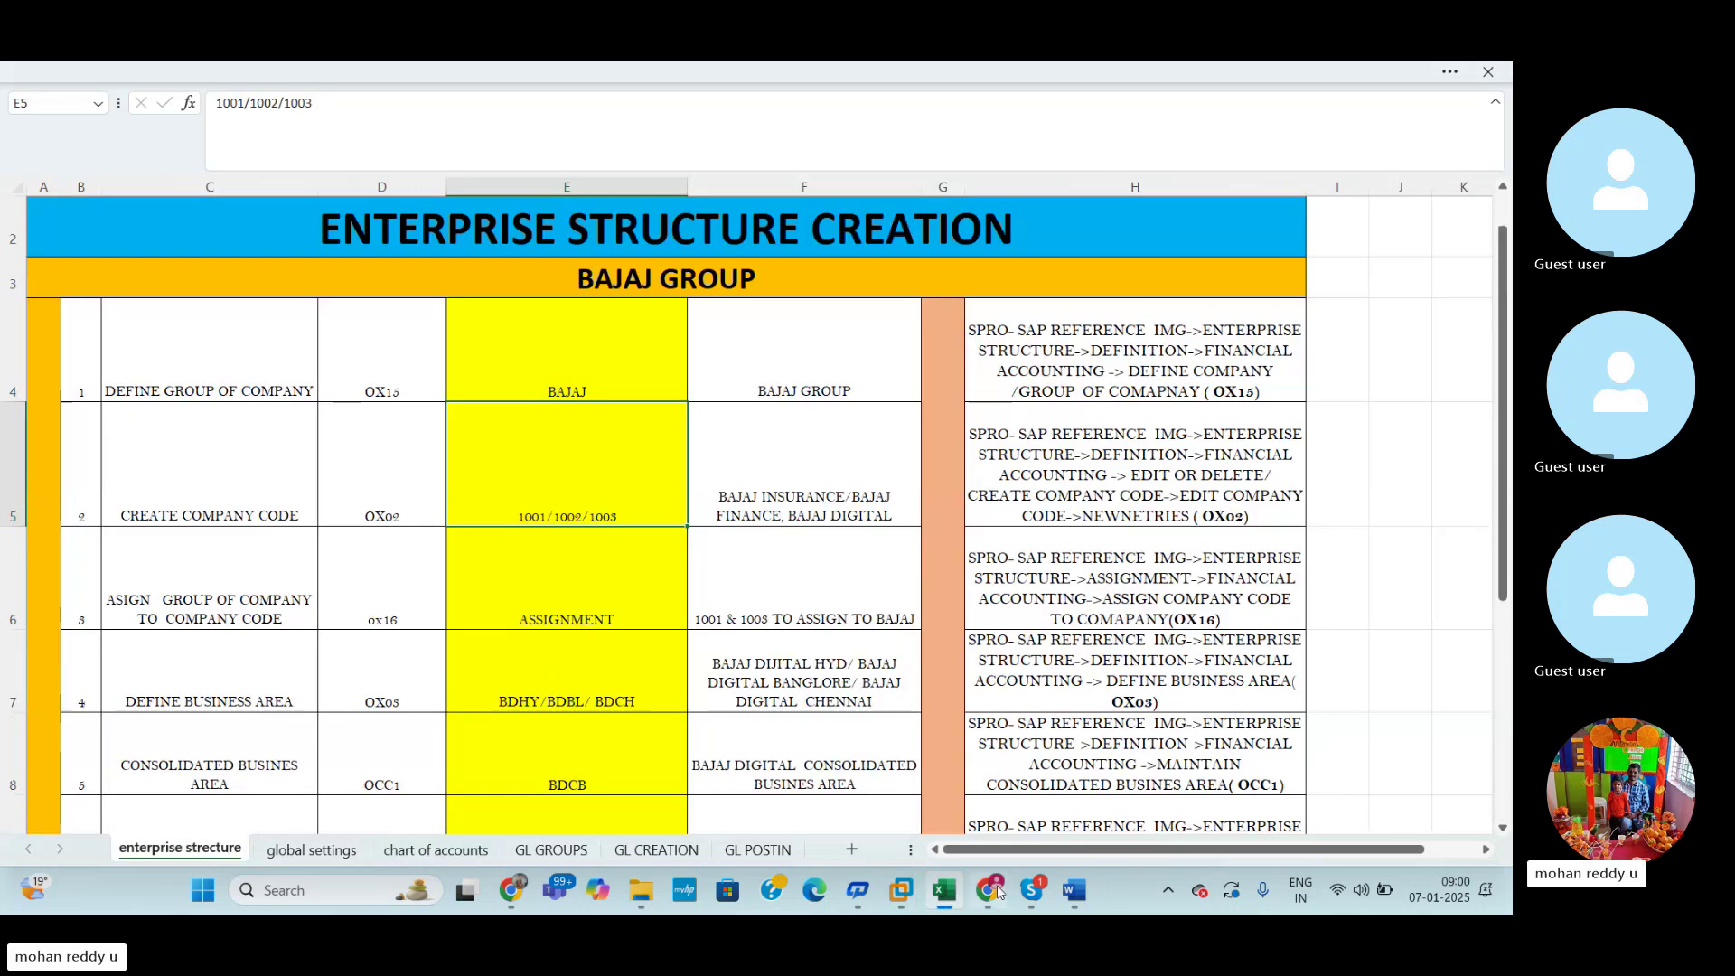
left_click(757, 849)
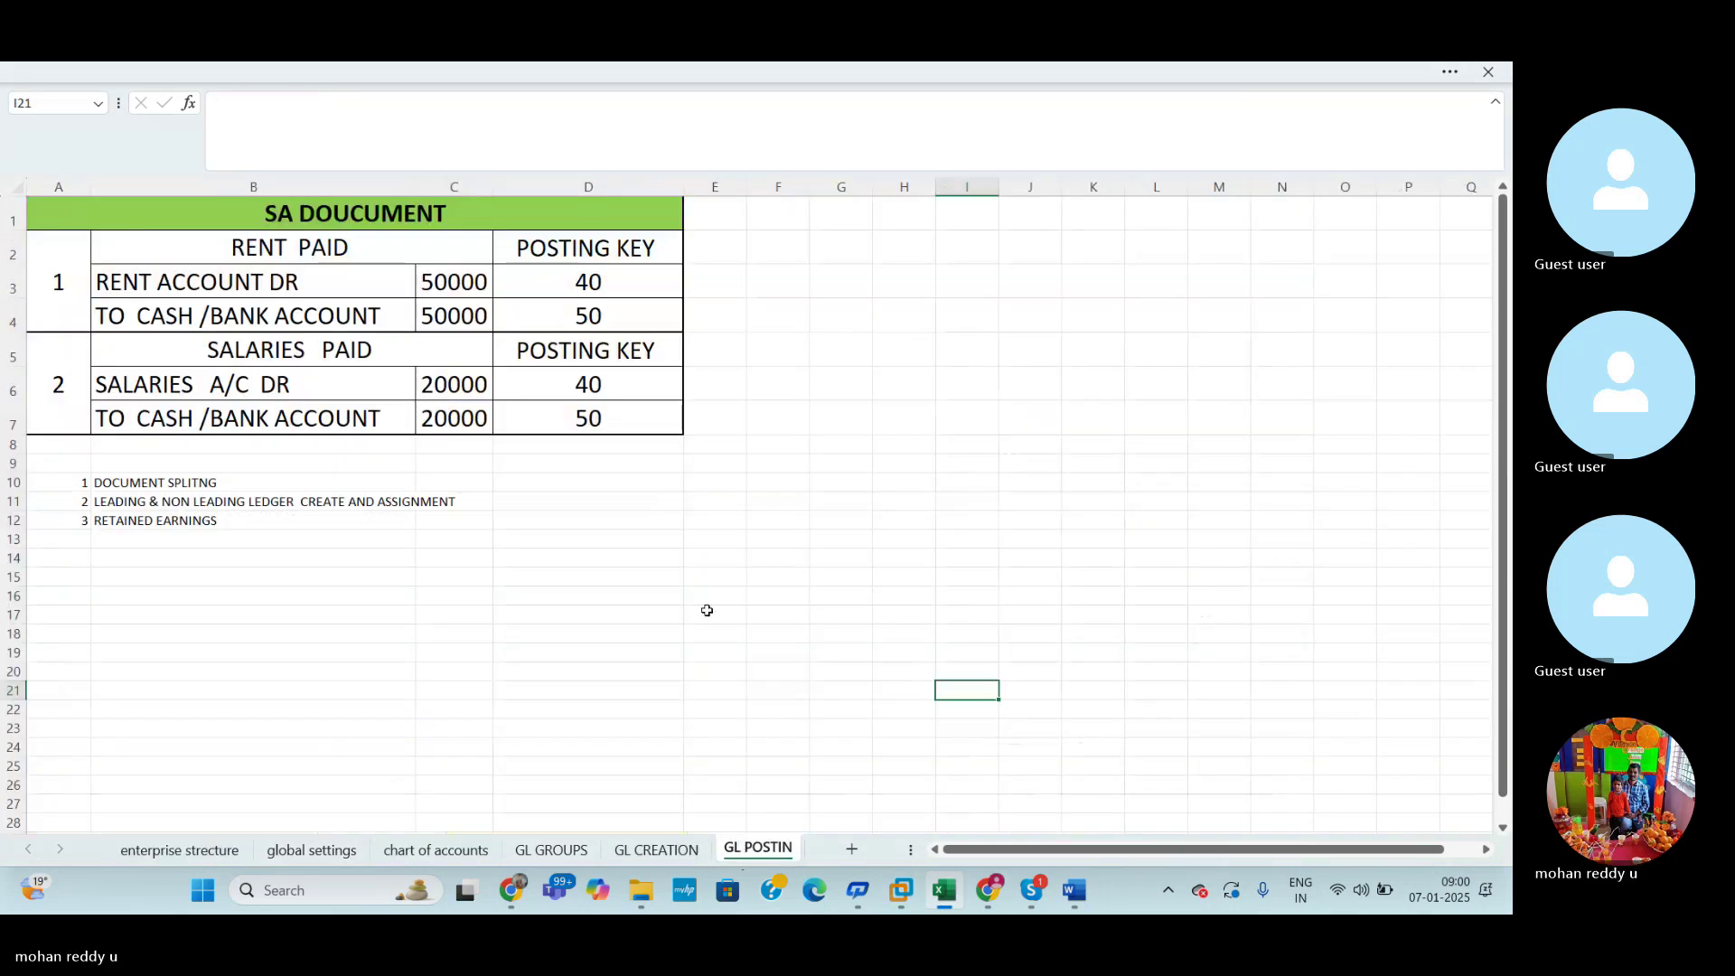
left_click(656, 849)
left_click(736, 533)
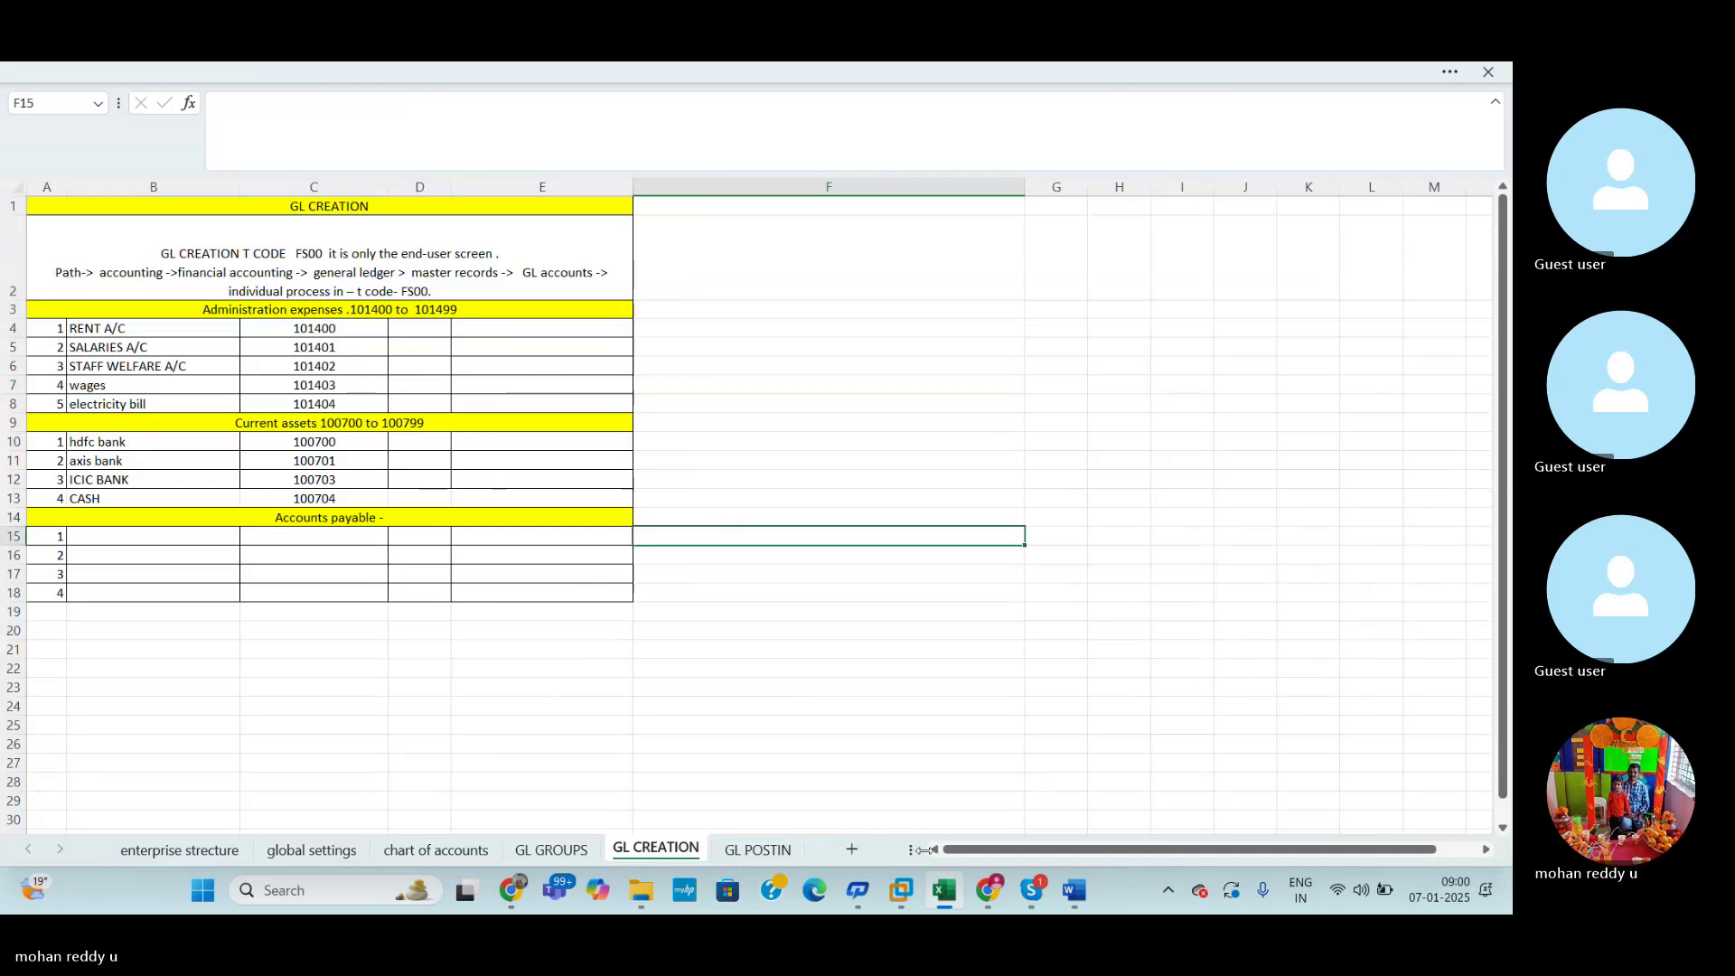
Switch to SAP and start creating a G/L account with number 101400, checking the number against the Excel GL CREATION sheet.
left_click(902, 894)
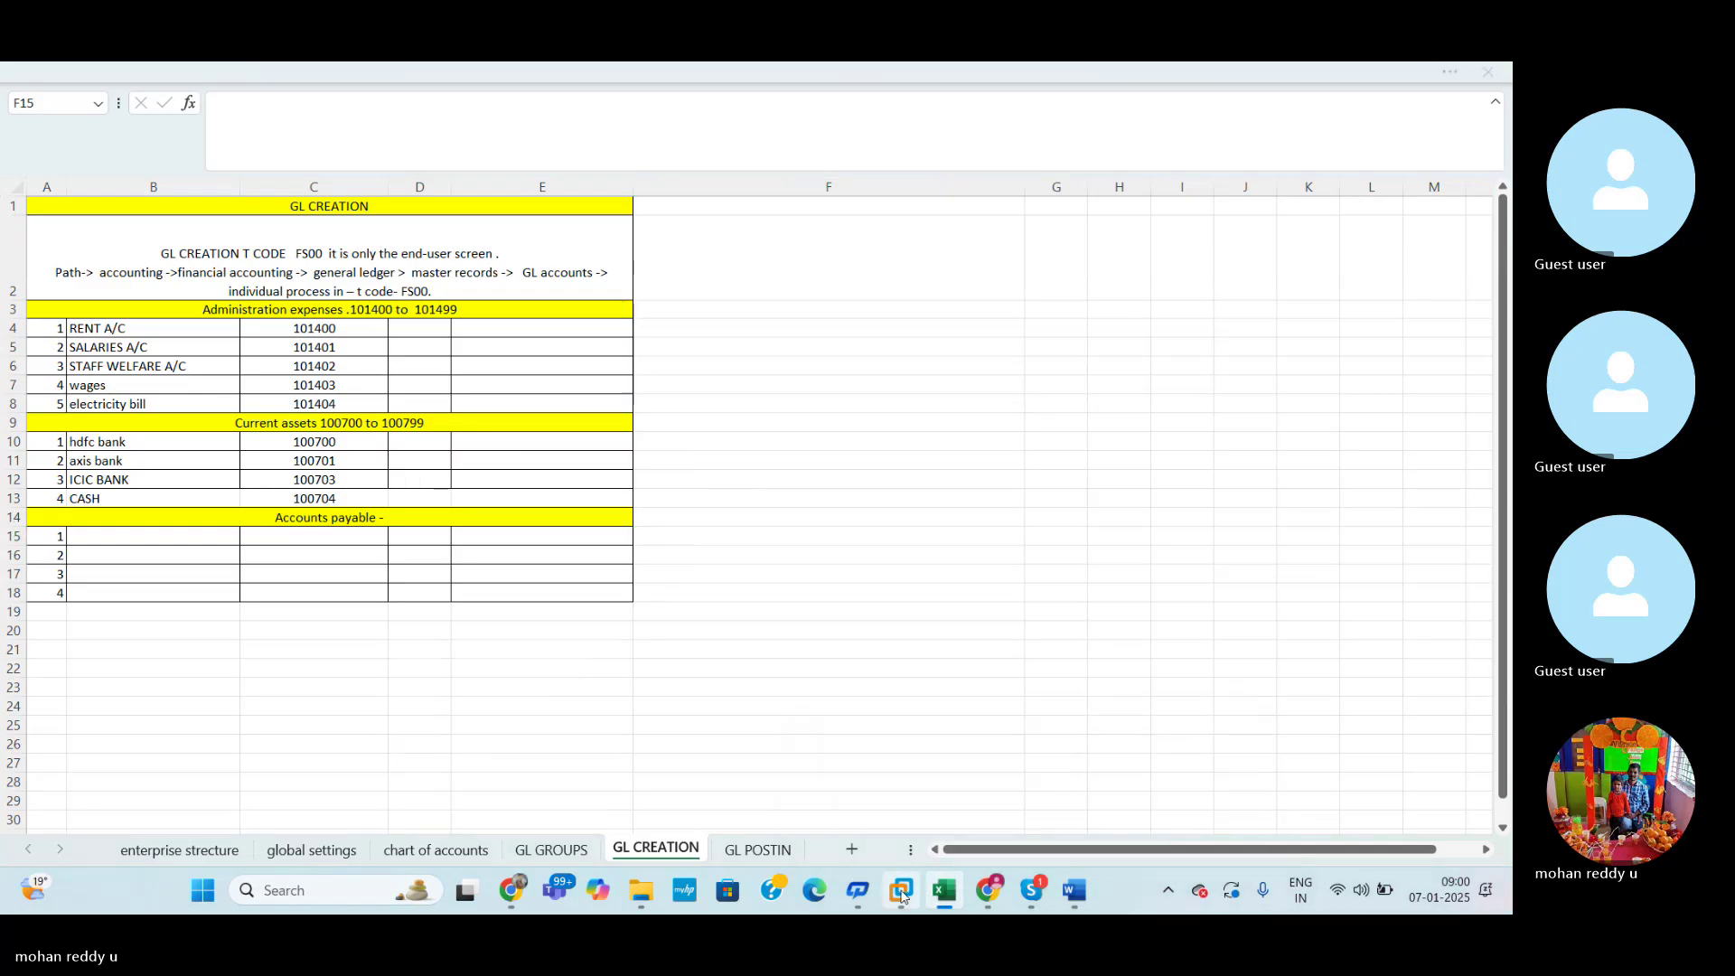
left_click(1003, 768)
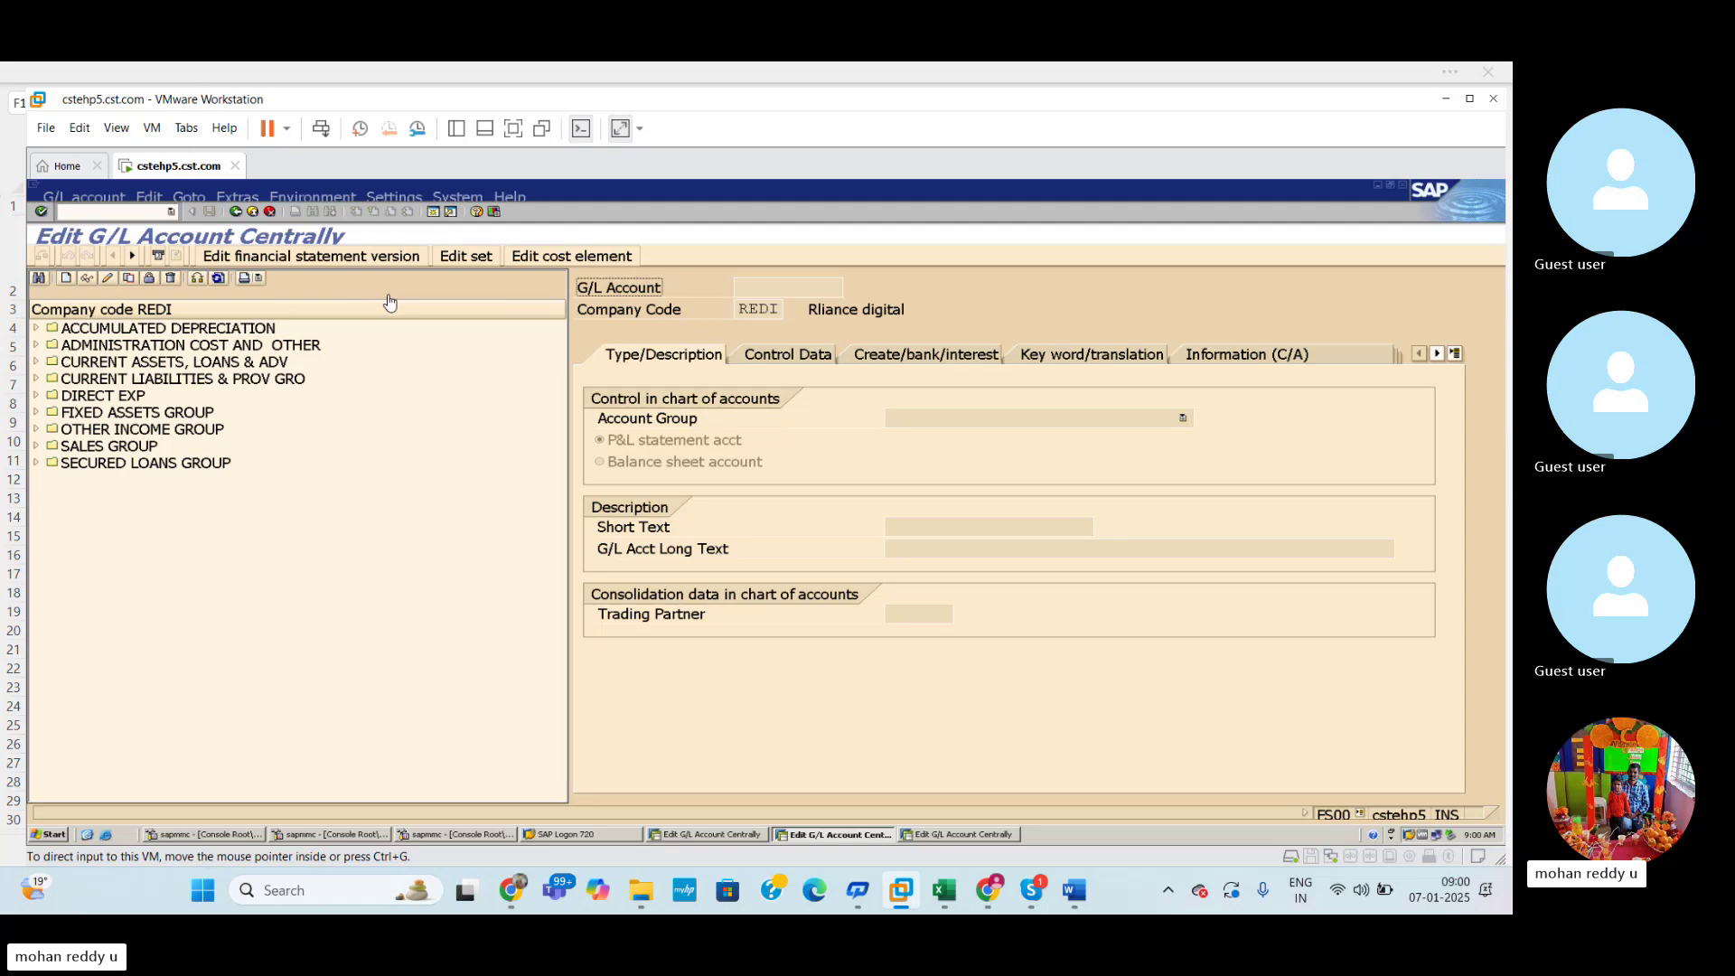
left_click(67, 282)
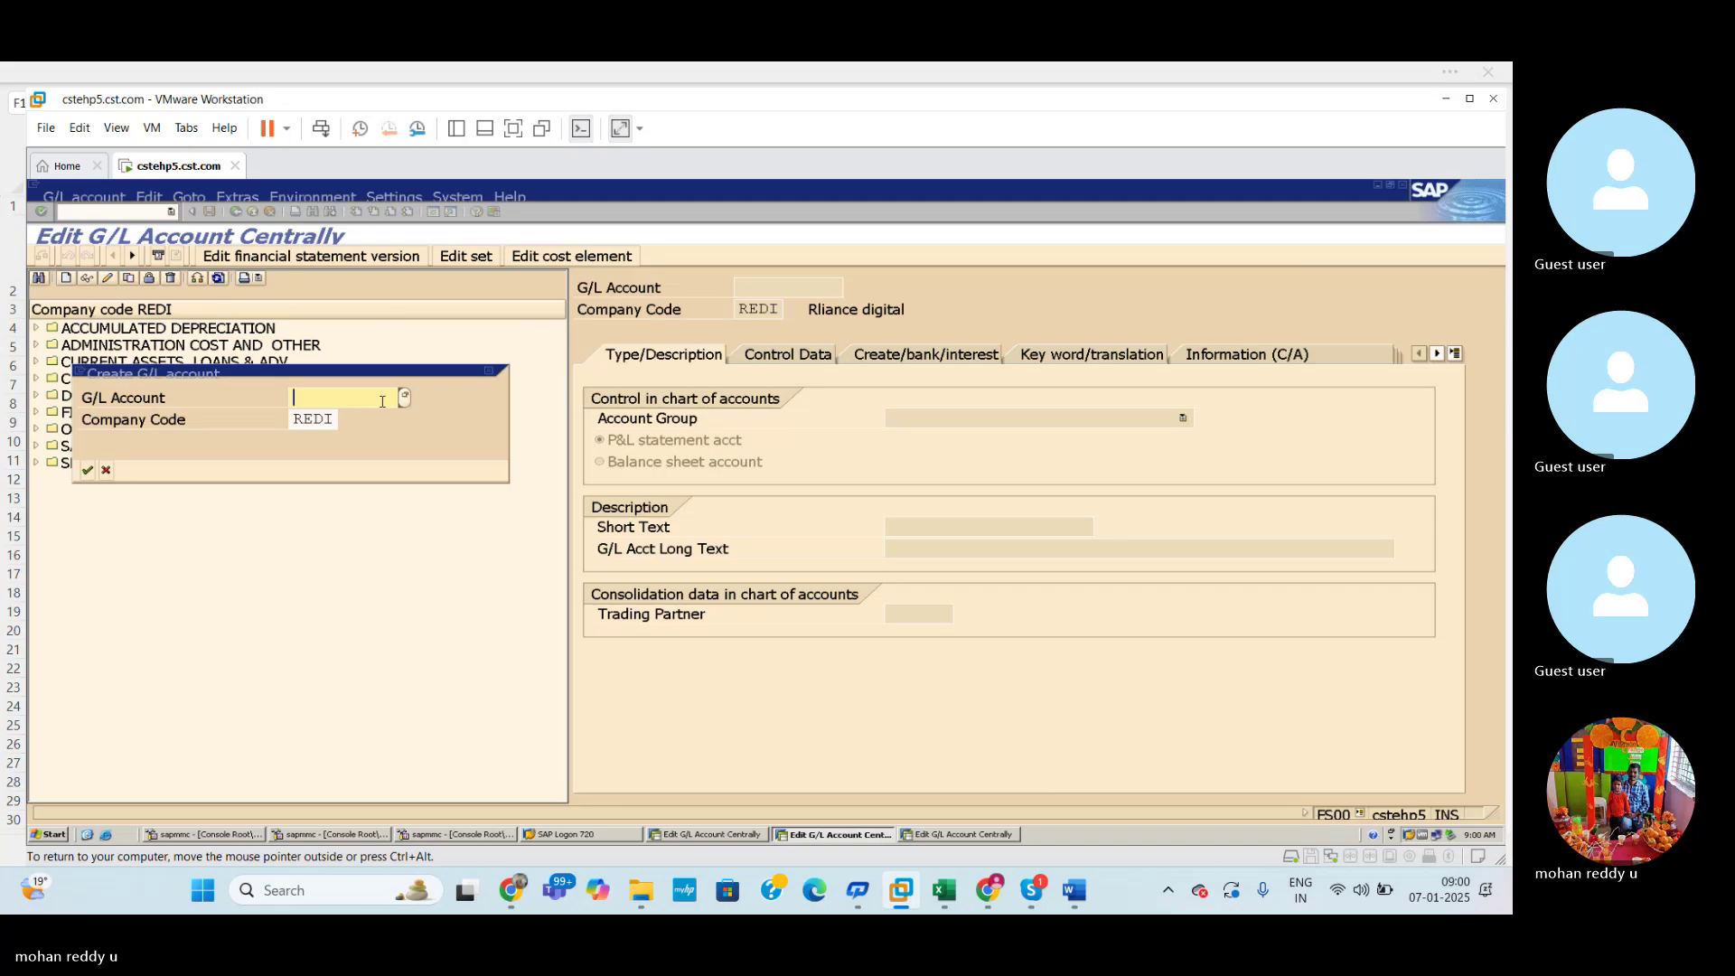
type("100")
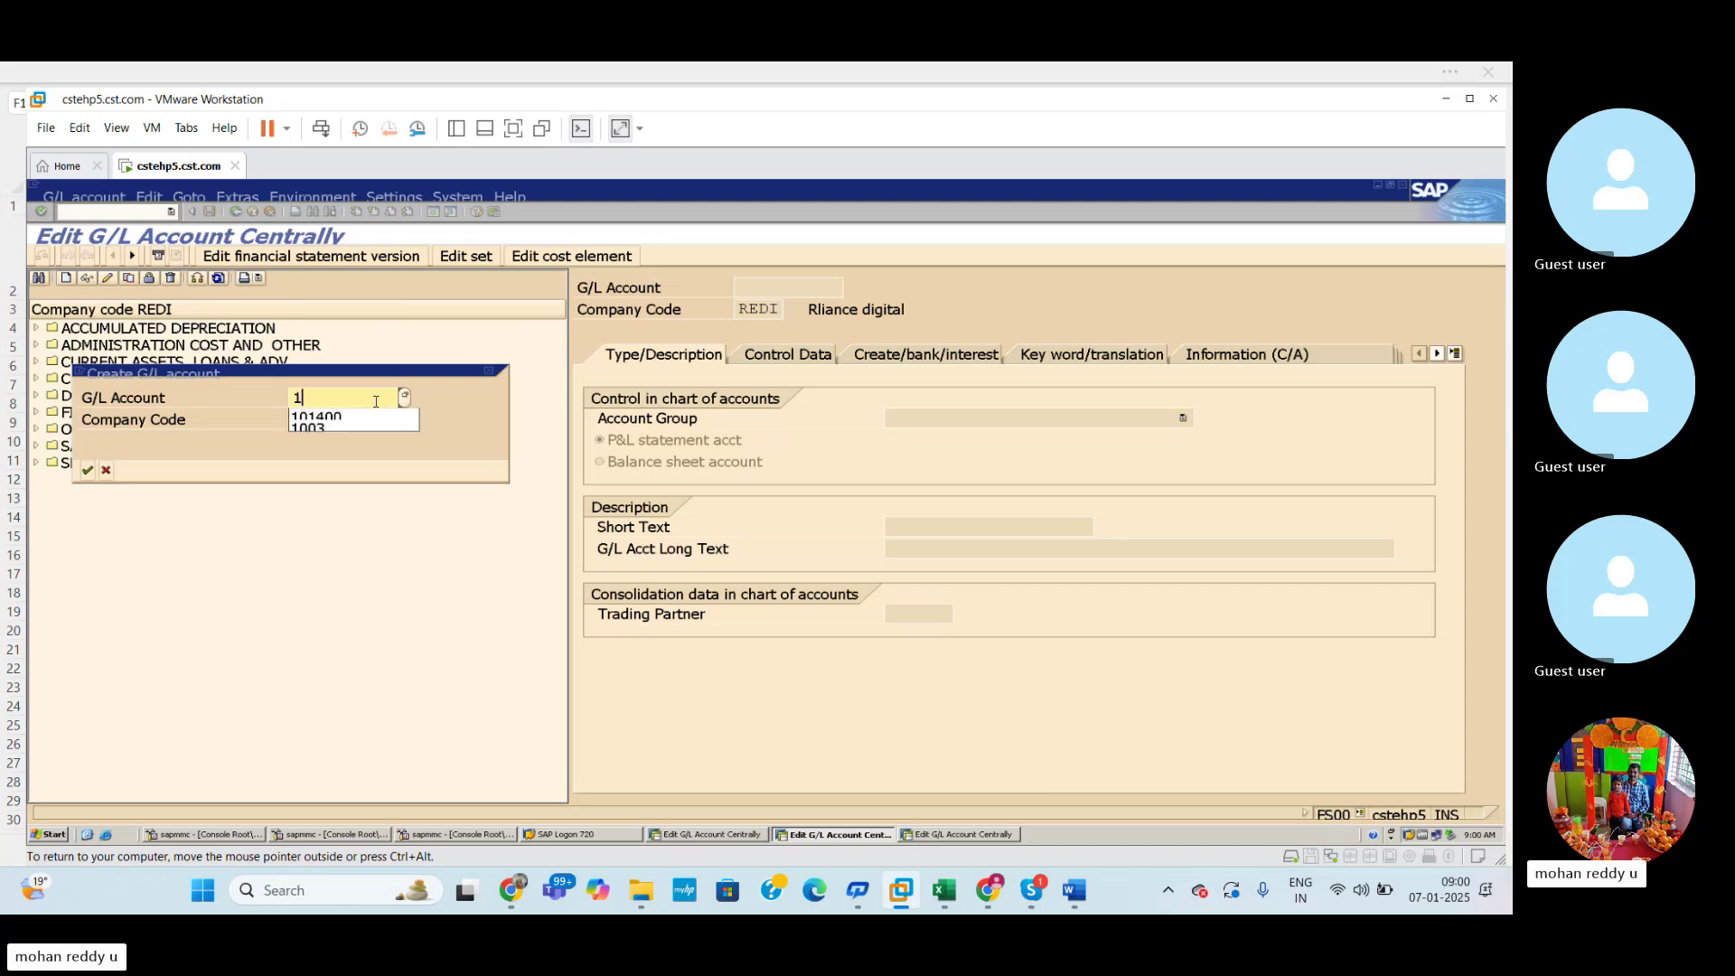
key("BackSpace")
key("BackSpace")
key("BackSpace")
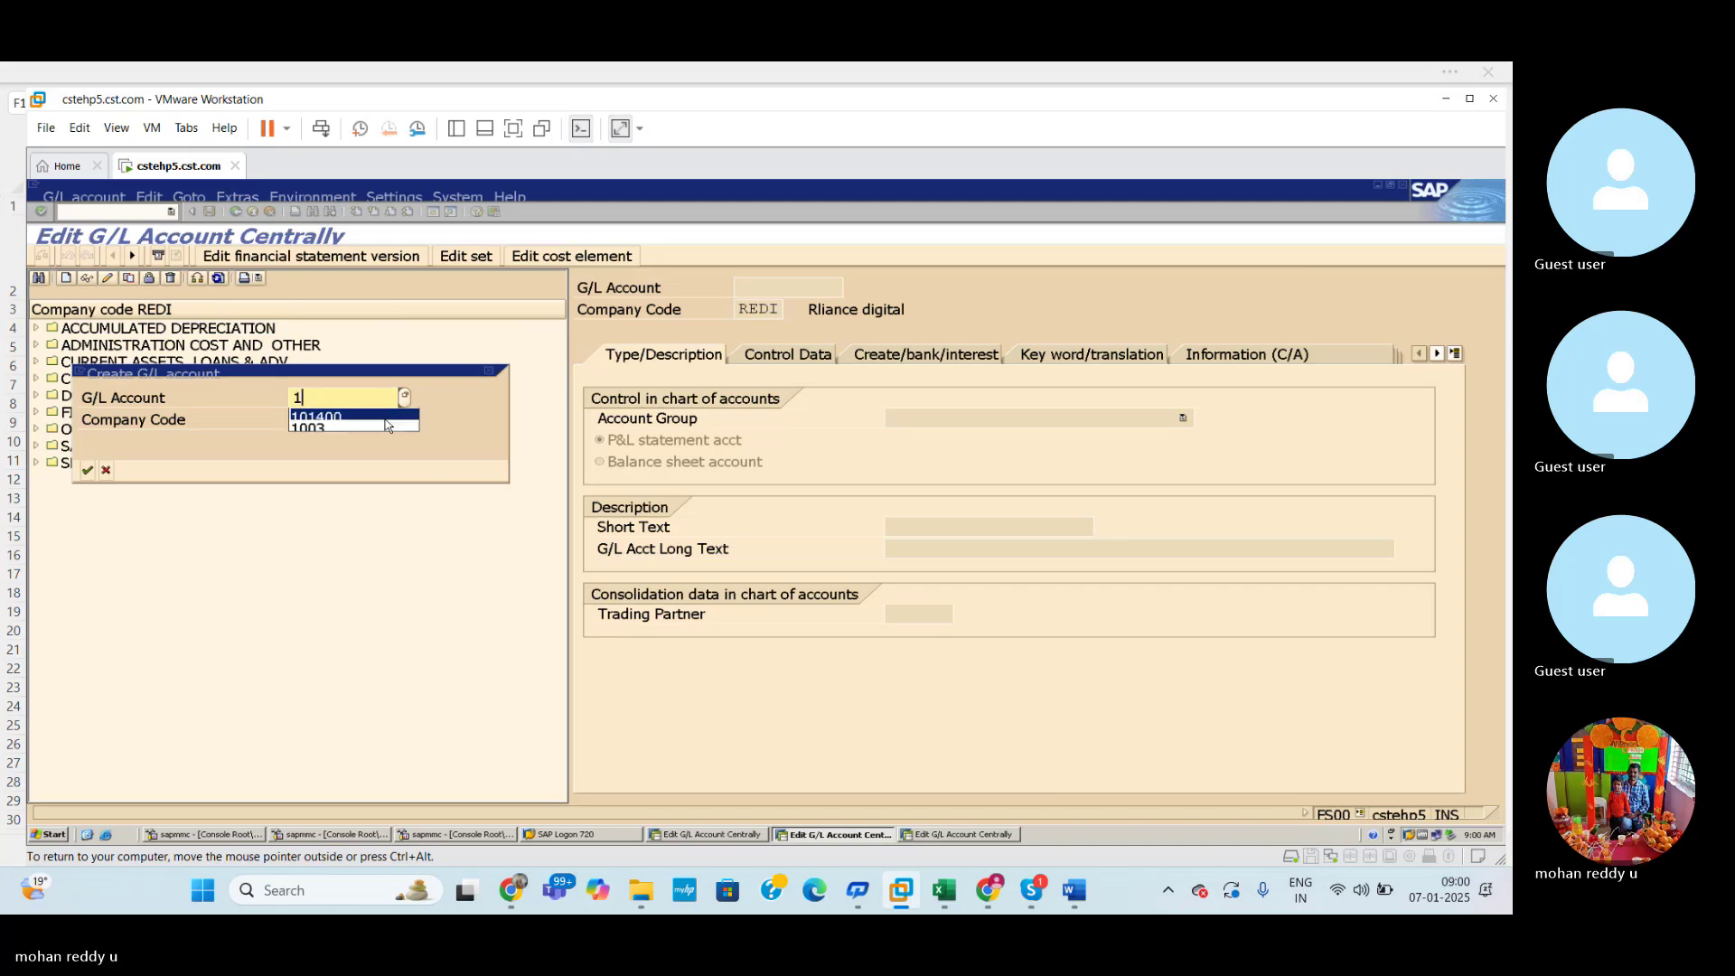
left_click(940, 903)
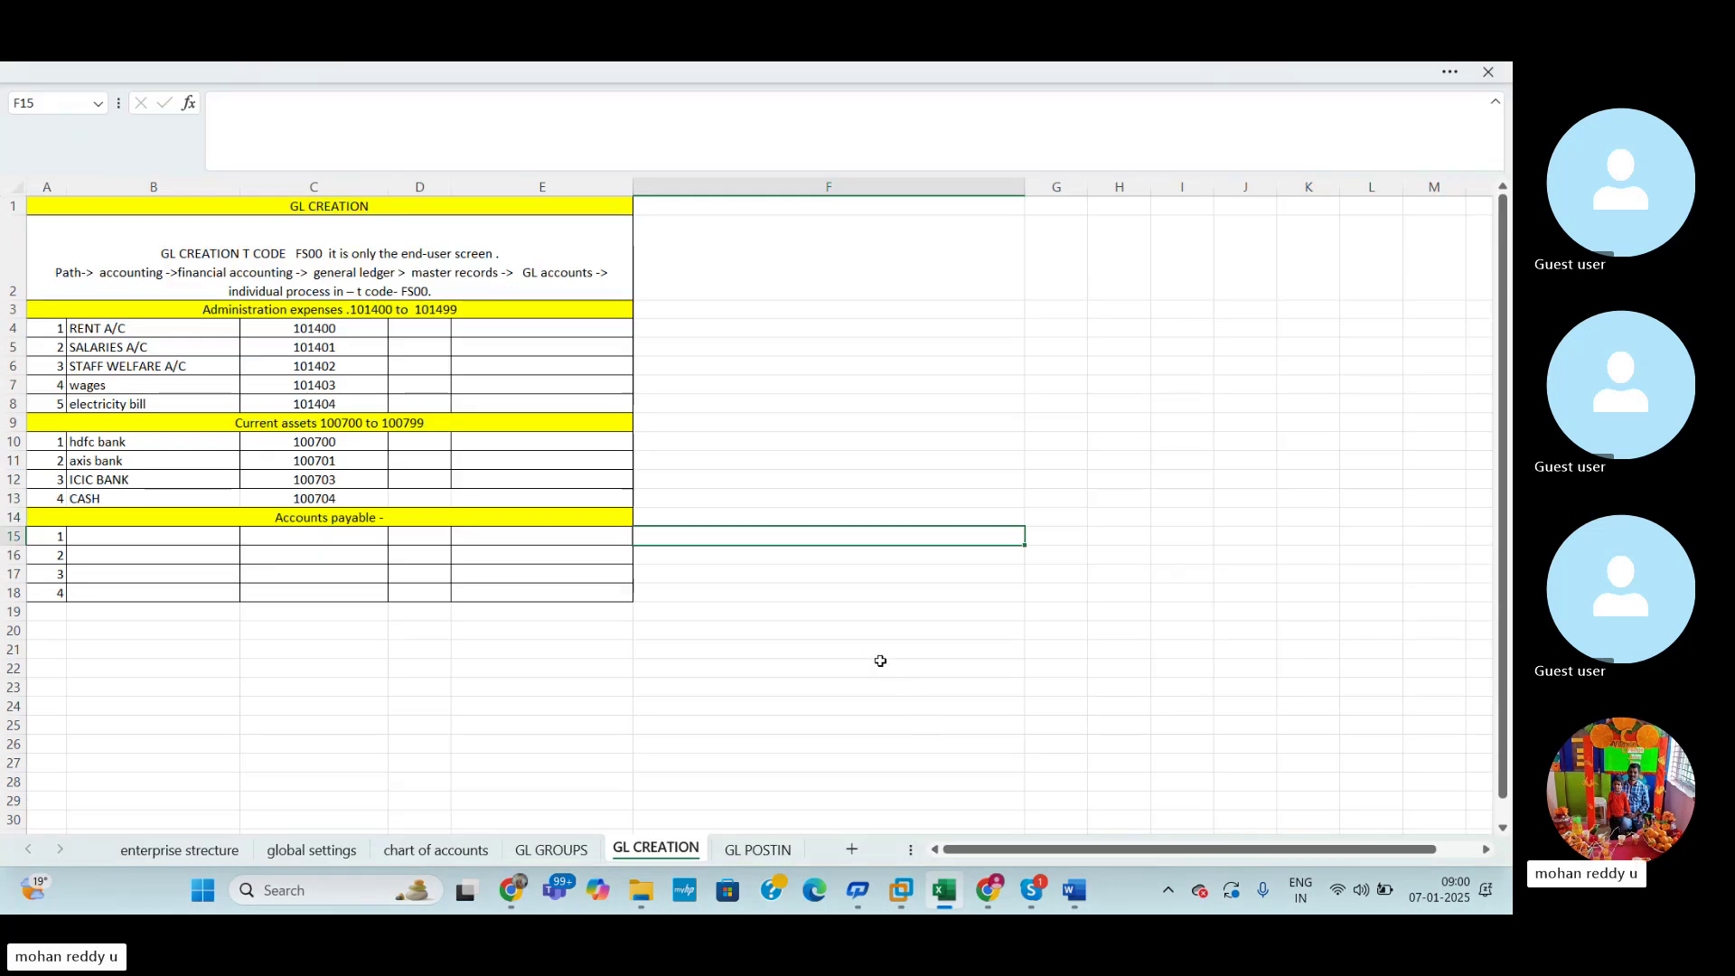
key("alt+Tab")
type("1")
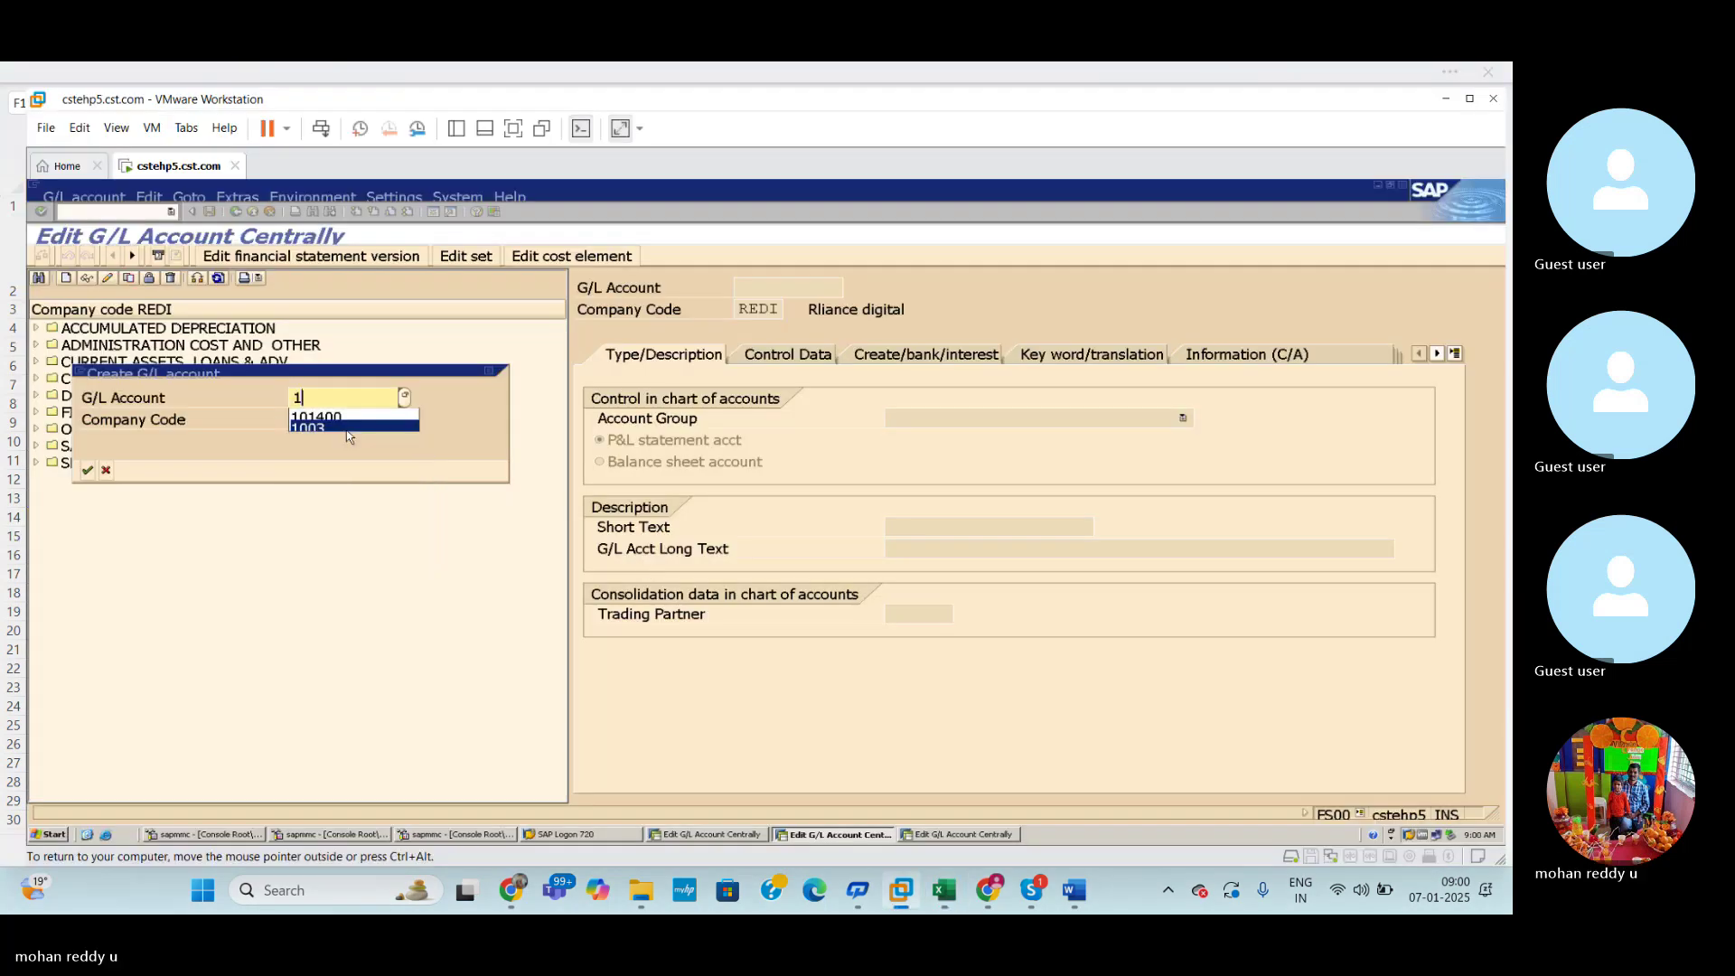
type("01400")
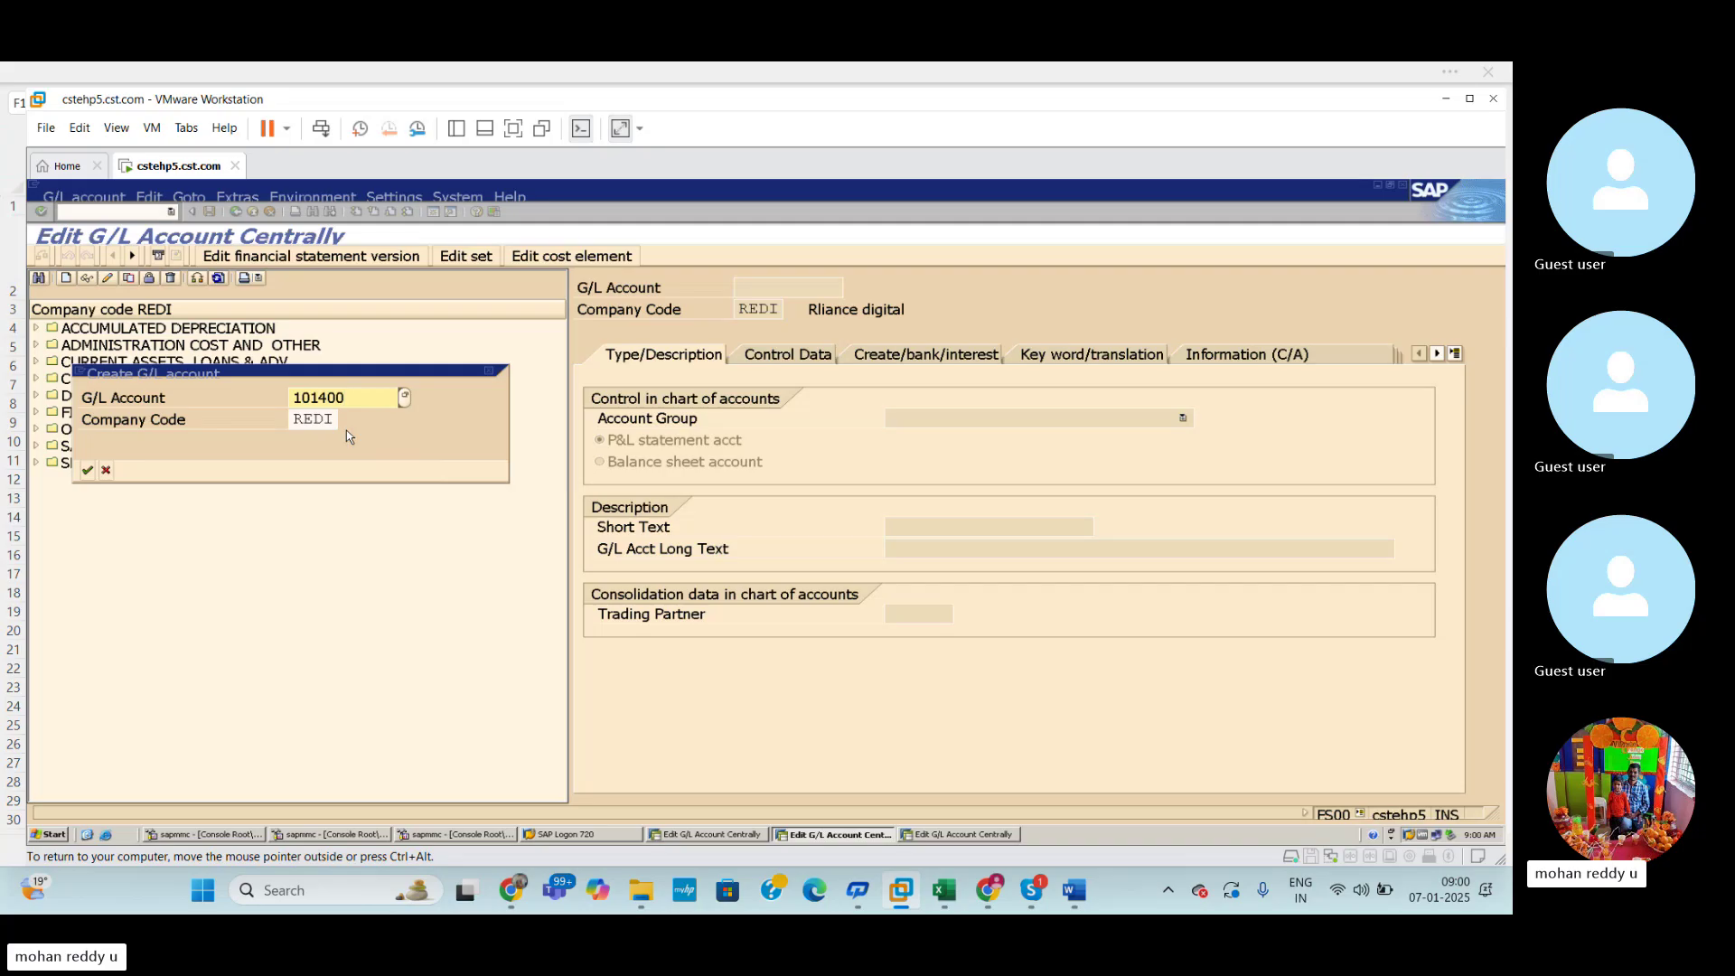
Replace the company code with 1003 for the new G/L account and submit the creation request.
left_click(328, 423)
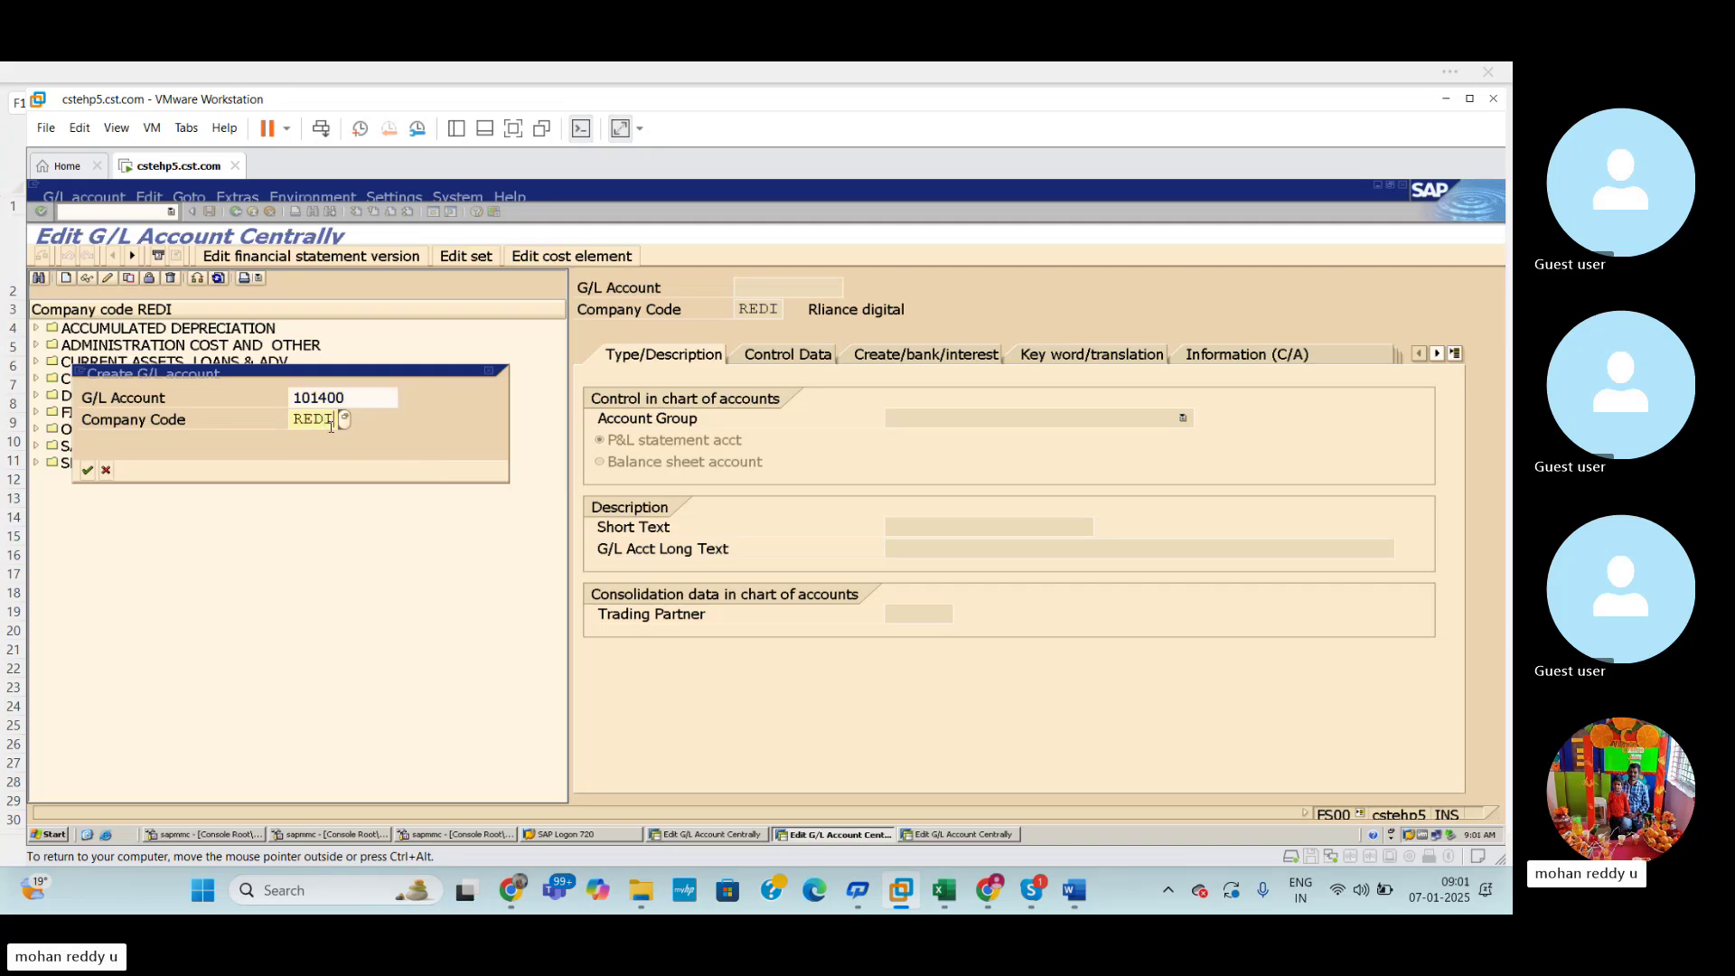
key("BackSpace")
key("BackSpace")
key("BackSpace")
key("BackSpace")
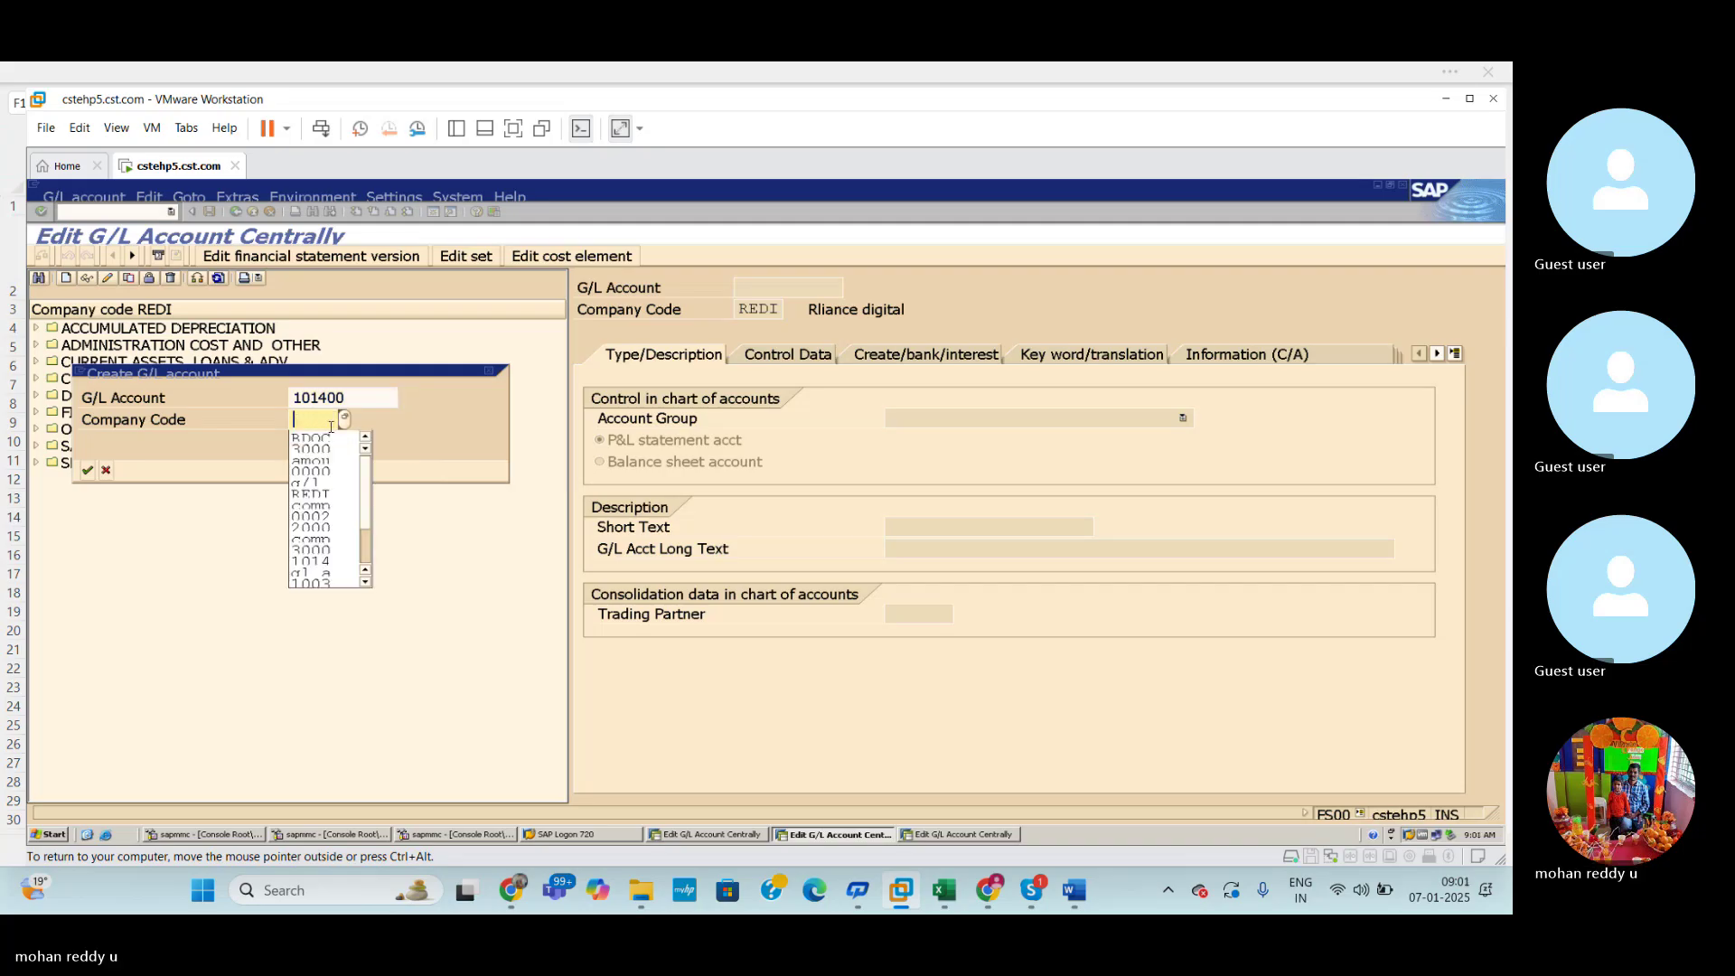
type("103")
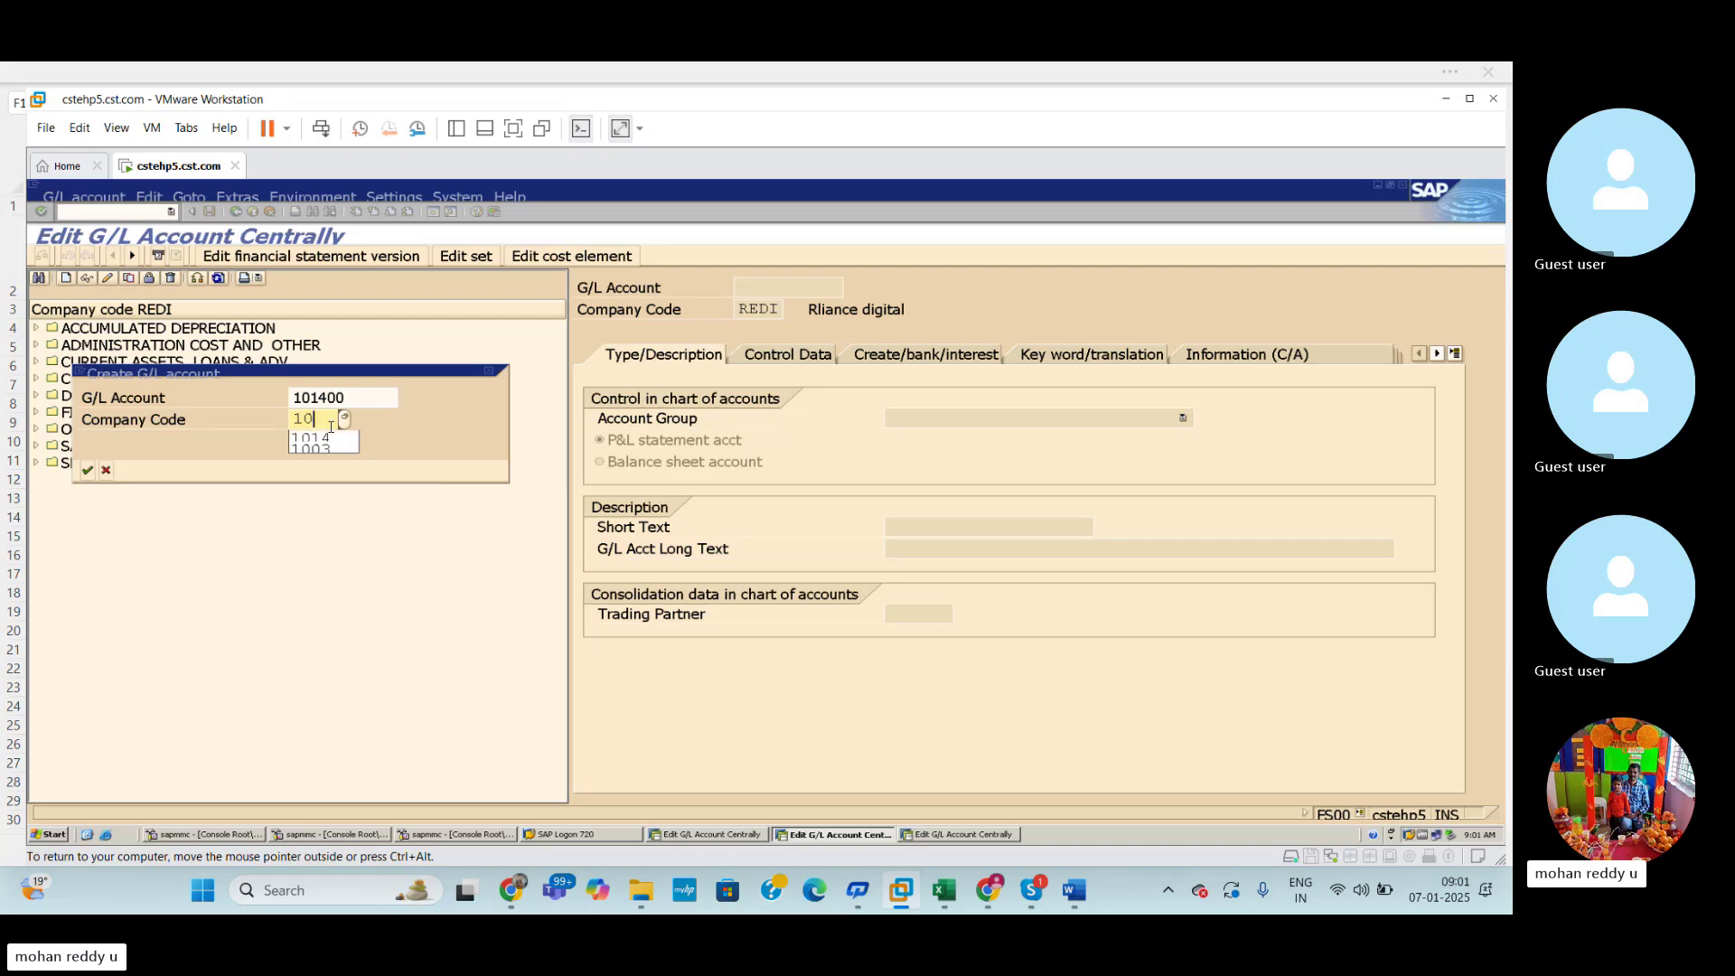
key("Return")
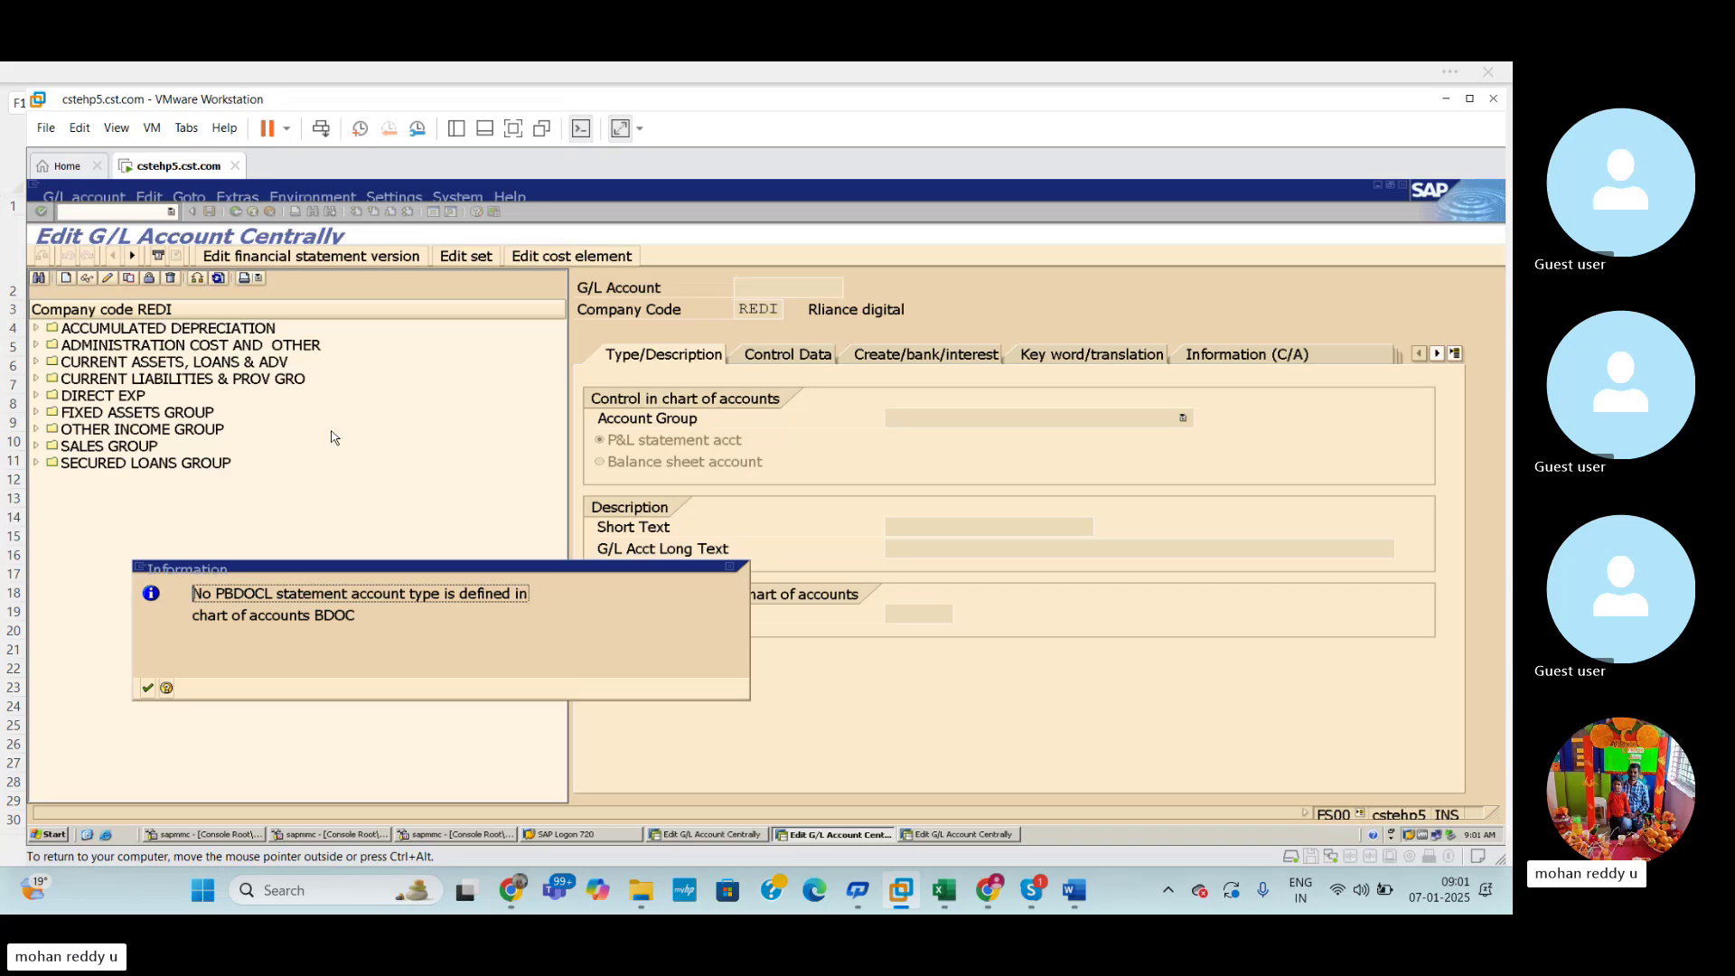
Examine the information message about chart of accounts BDOC and close it.
double_click(267, 596)
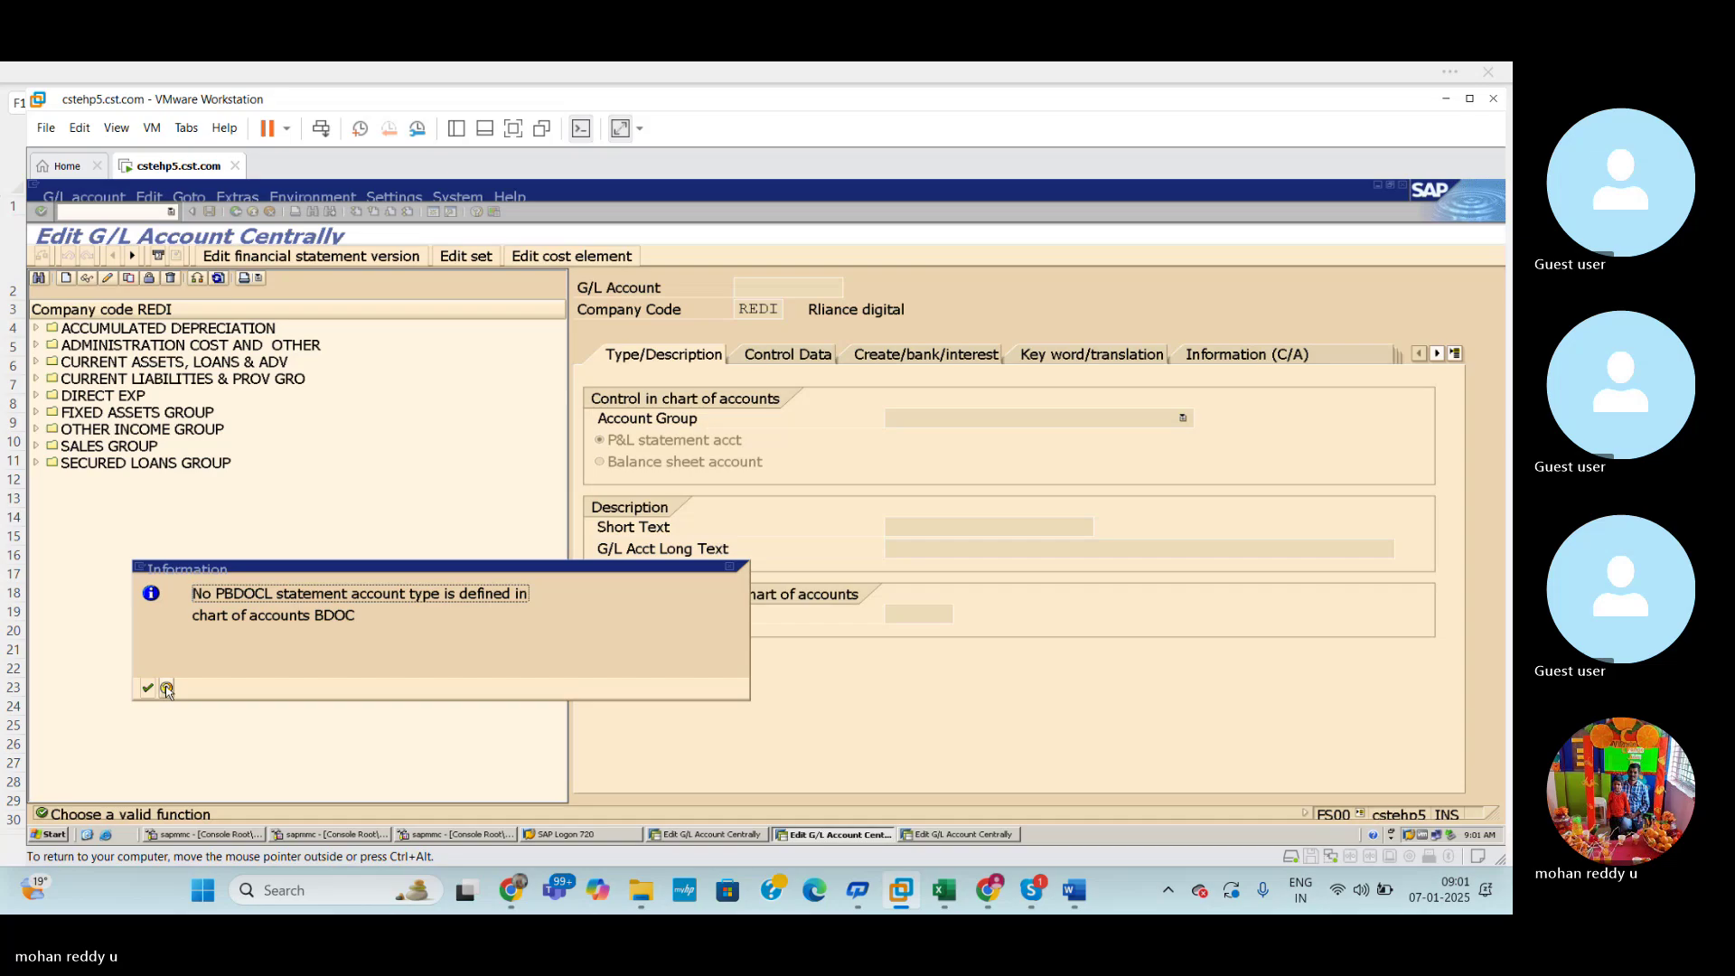
left_click(247, 619)
left_click(329, 604)
left_click(731, 567)
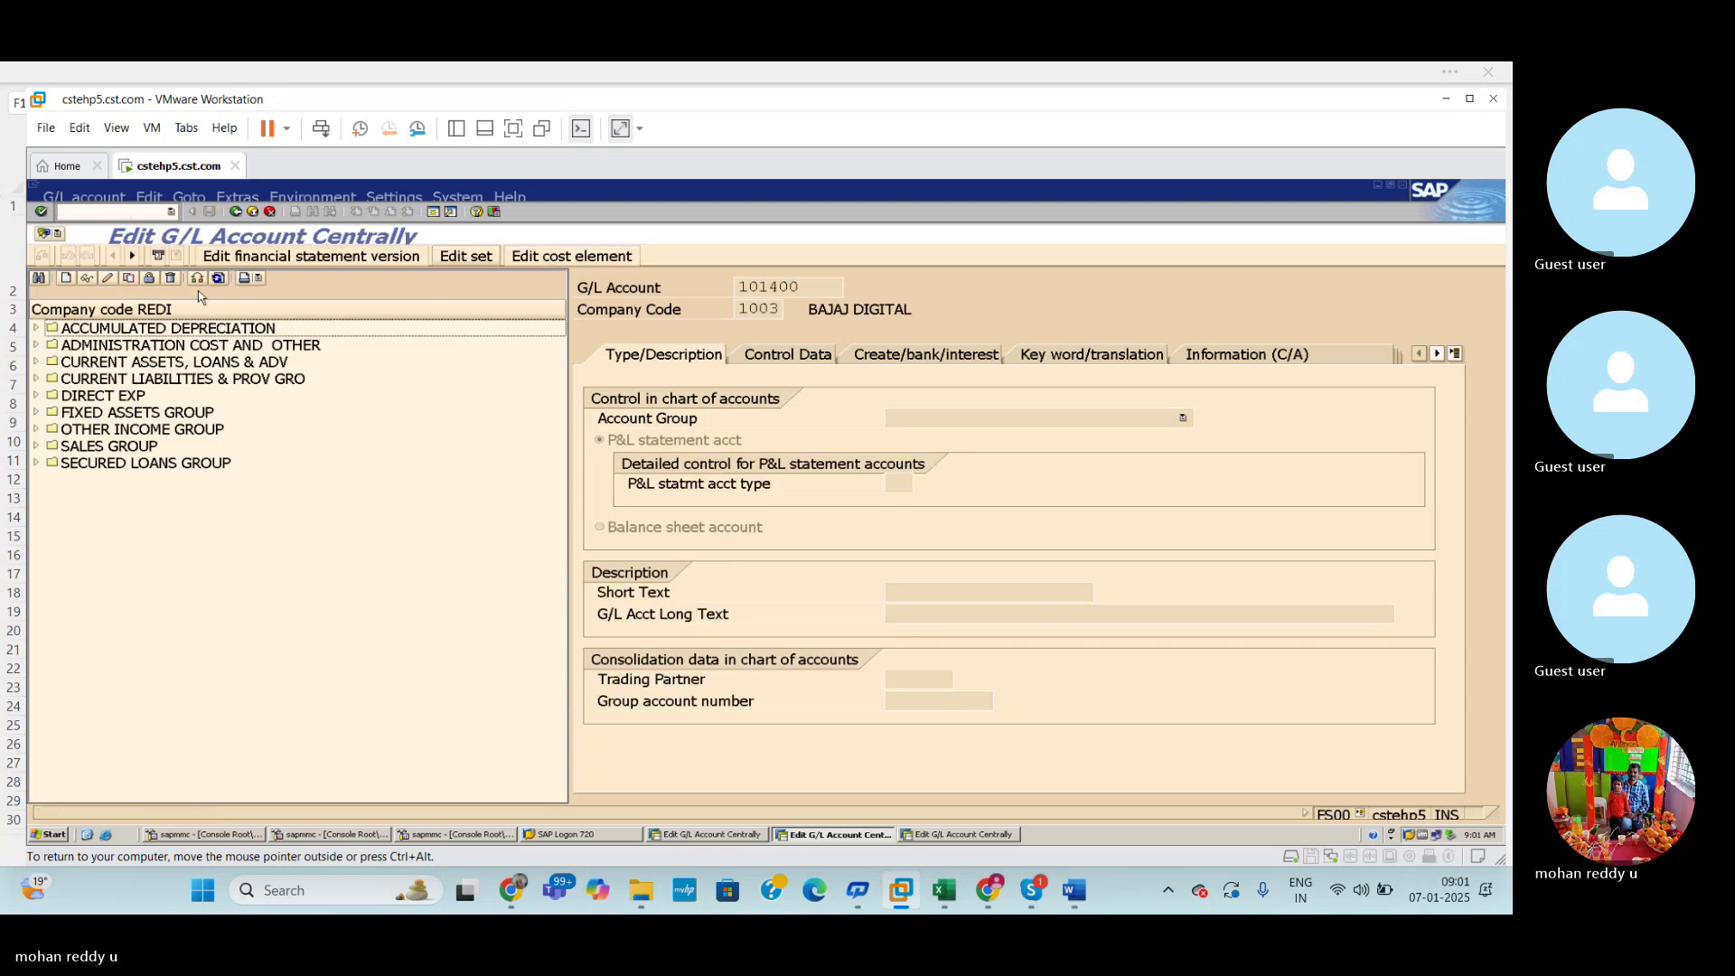
Switch from SAP to the GL CREATION sheet in Excel.
left_click(115, 215)
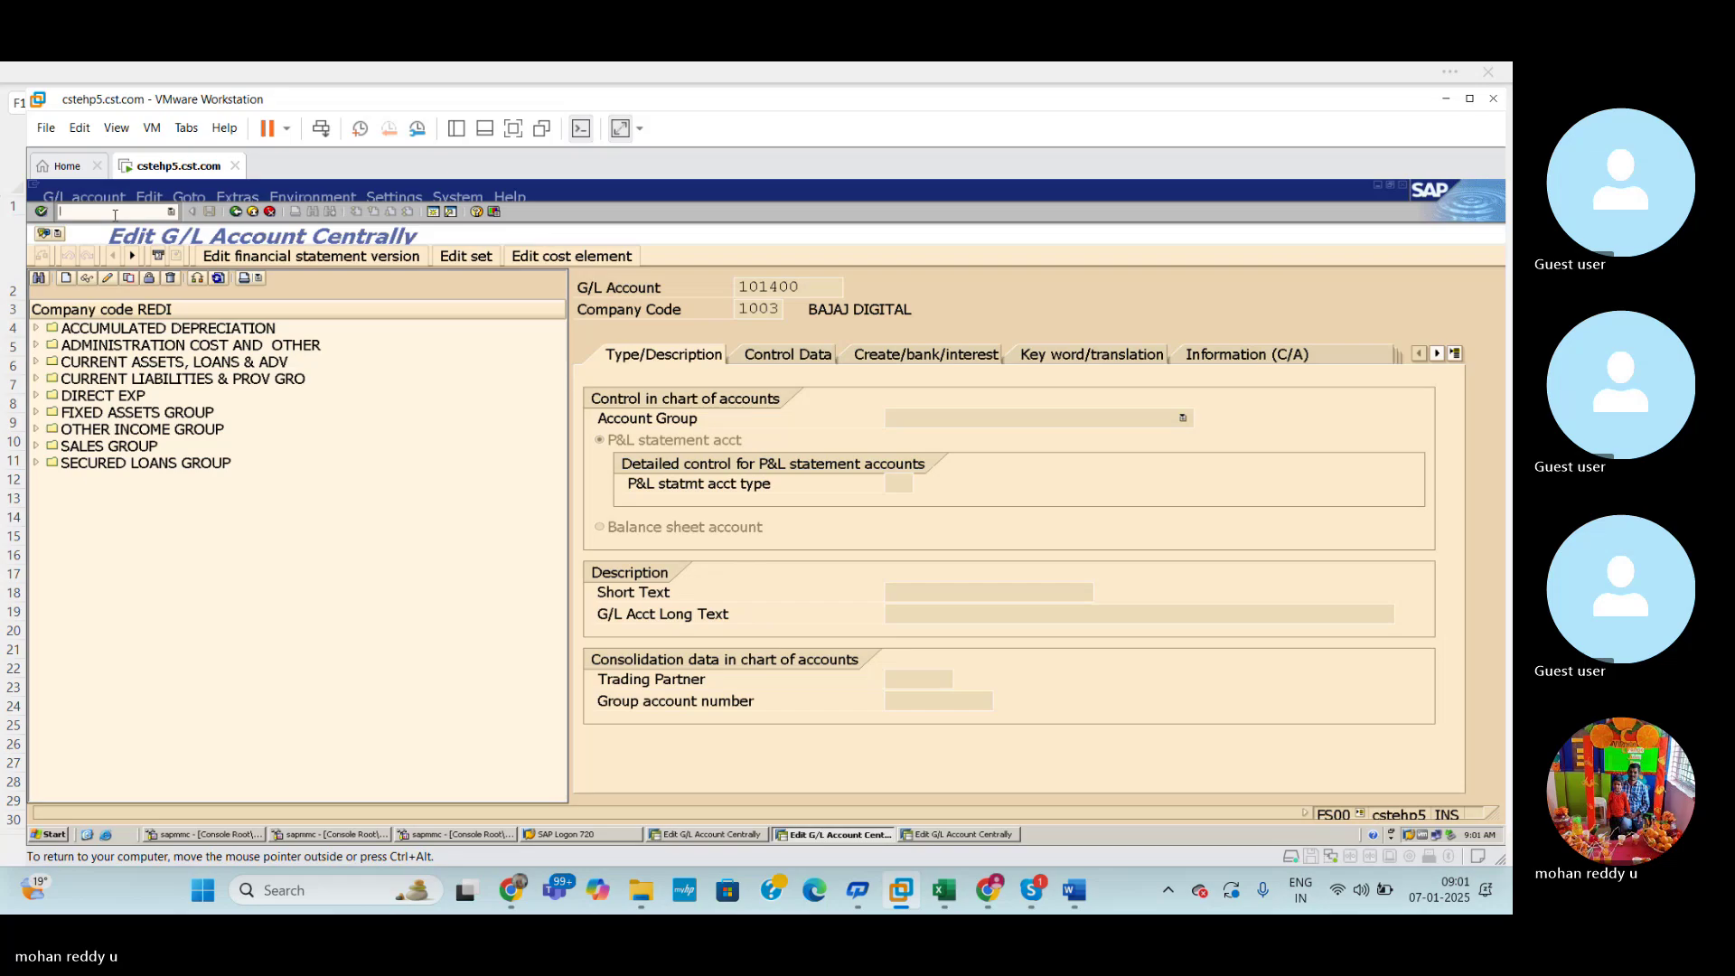
mouse_move(906, 893)
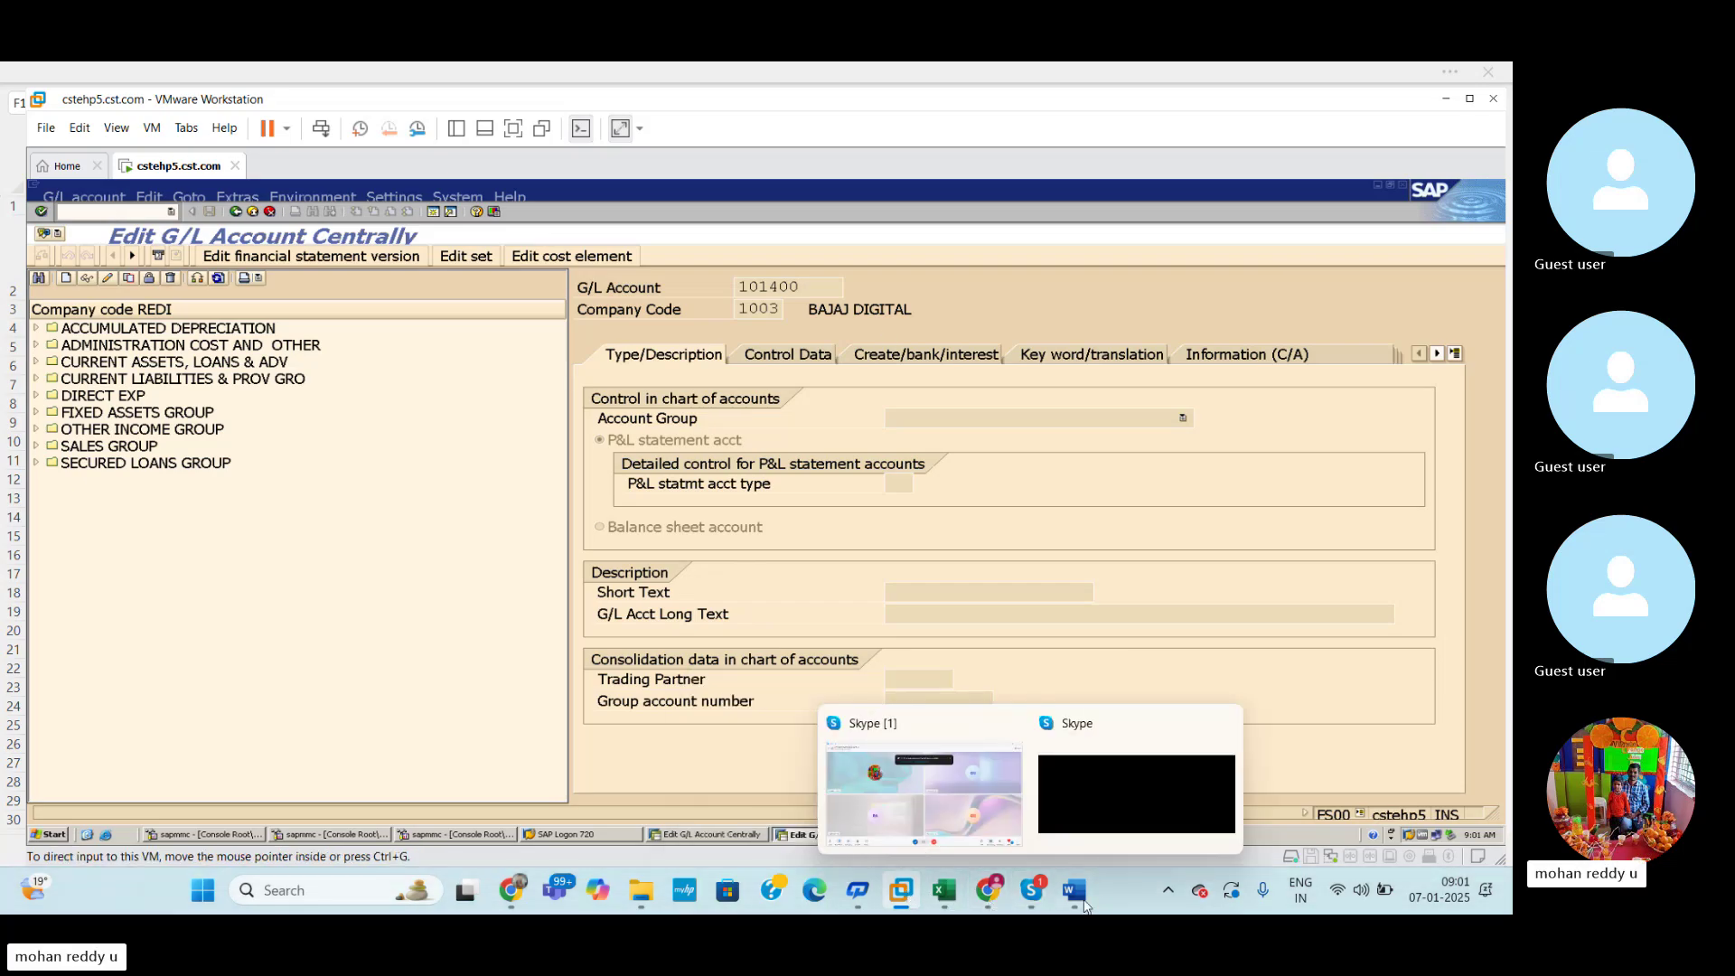
left_click(944, 892)
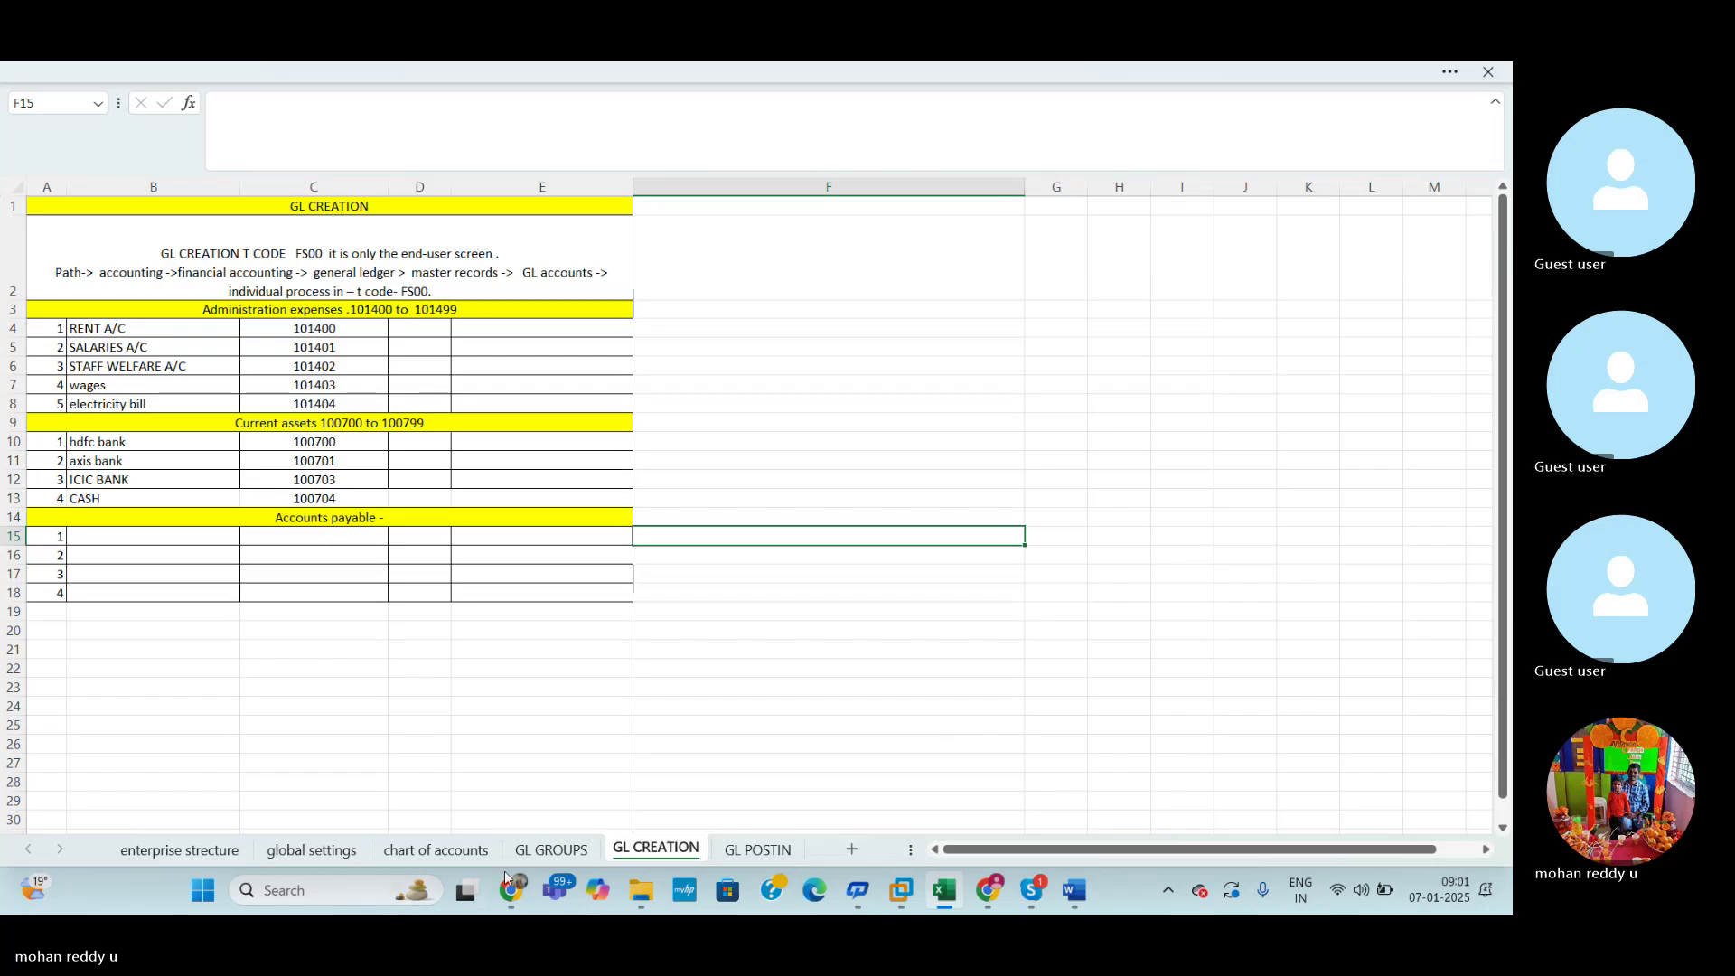
Look up the retained earnings transaction code in the Excel chart of accounts sheet and return to SAP.
left_click(564, 850)
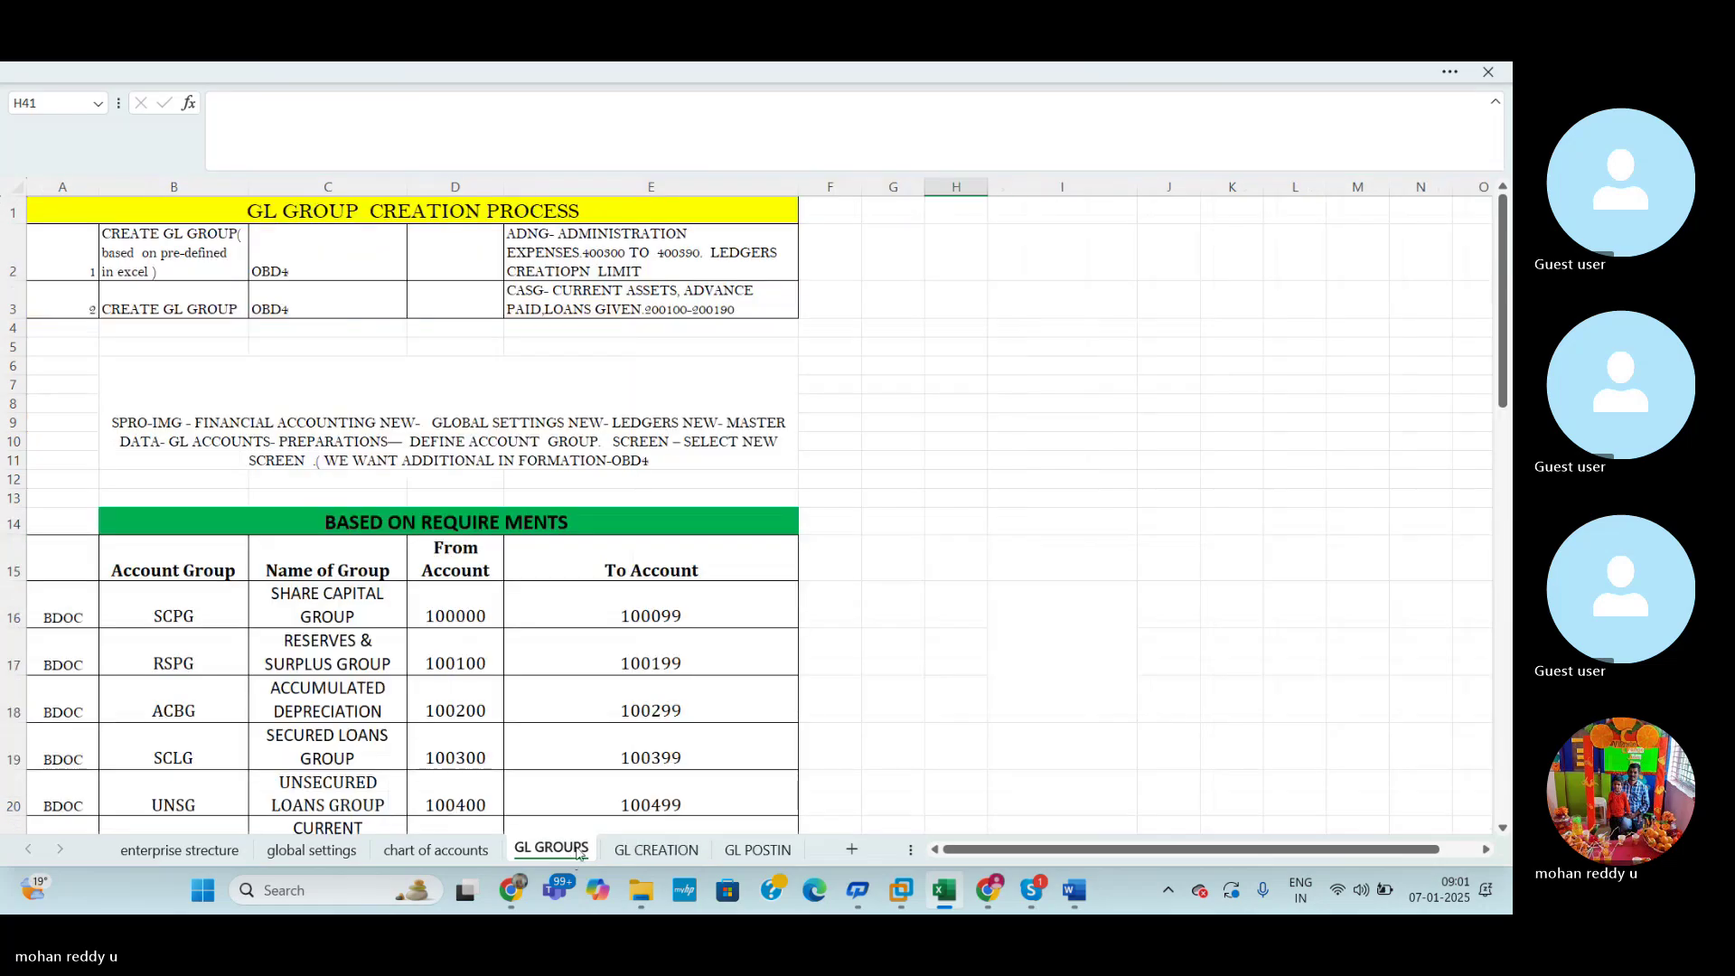
left_click(437, 851)
left_click(1348, 658)
left_click_drag(1503, 596, 1503, 598)
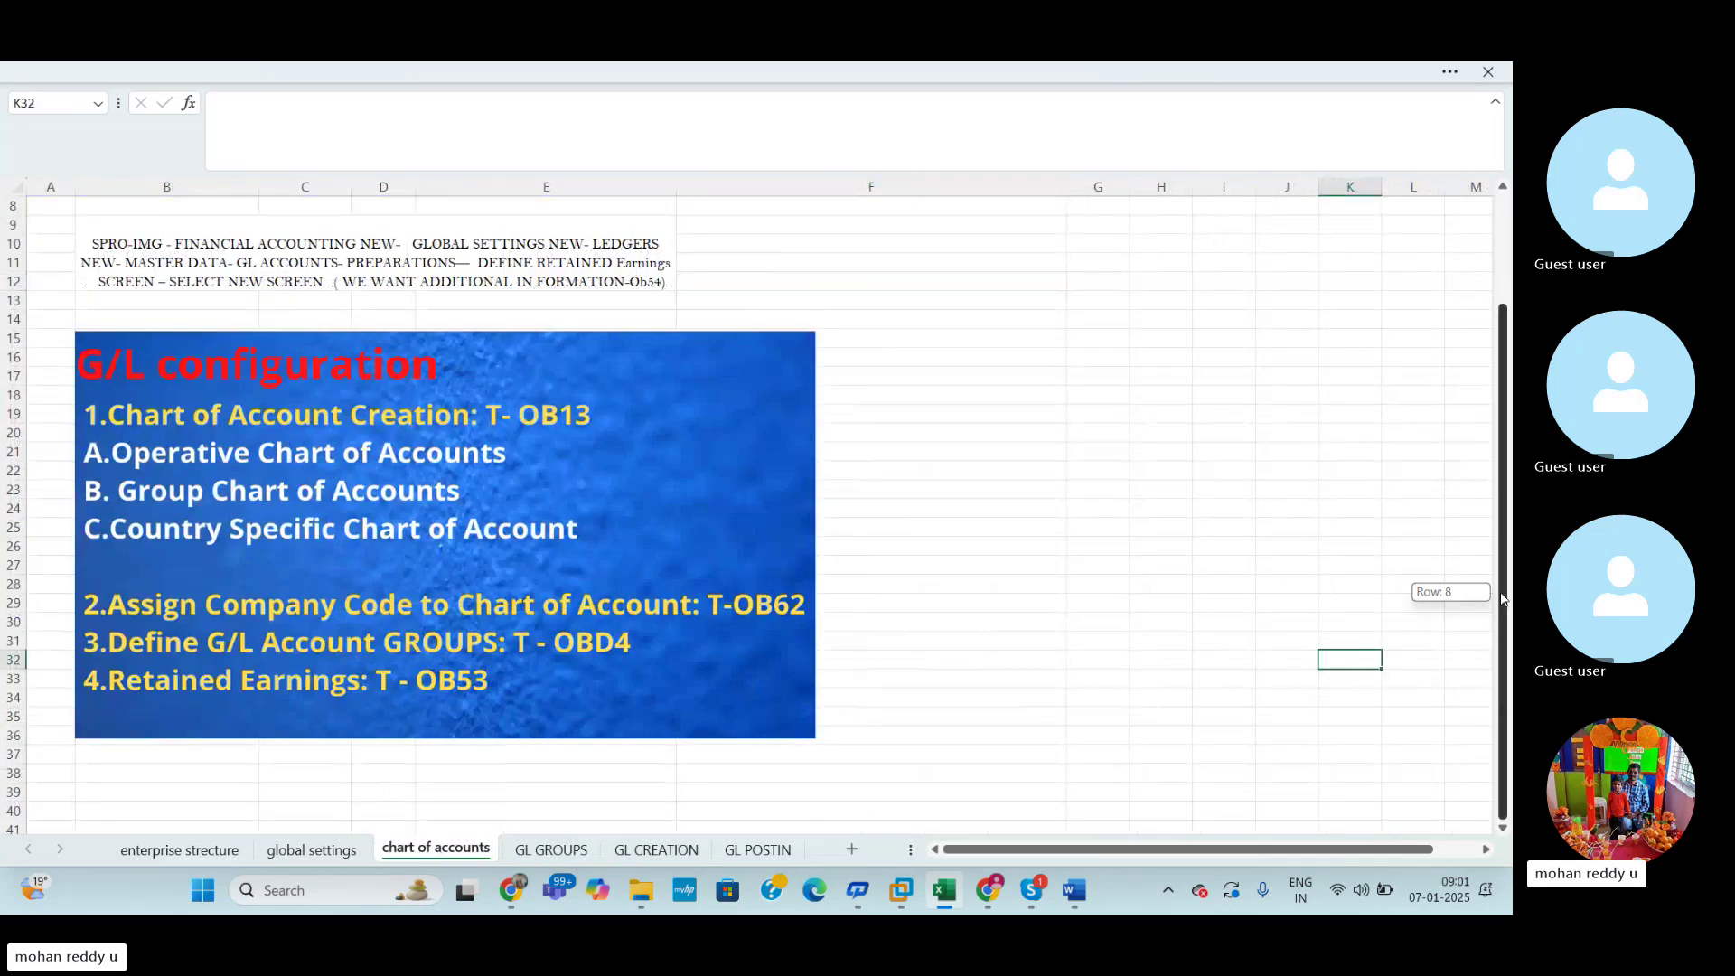
left_click(684, 687)
key("alt+Tab")
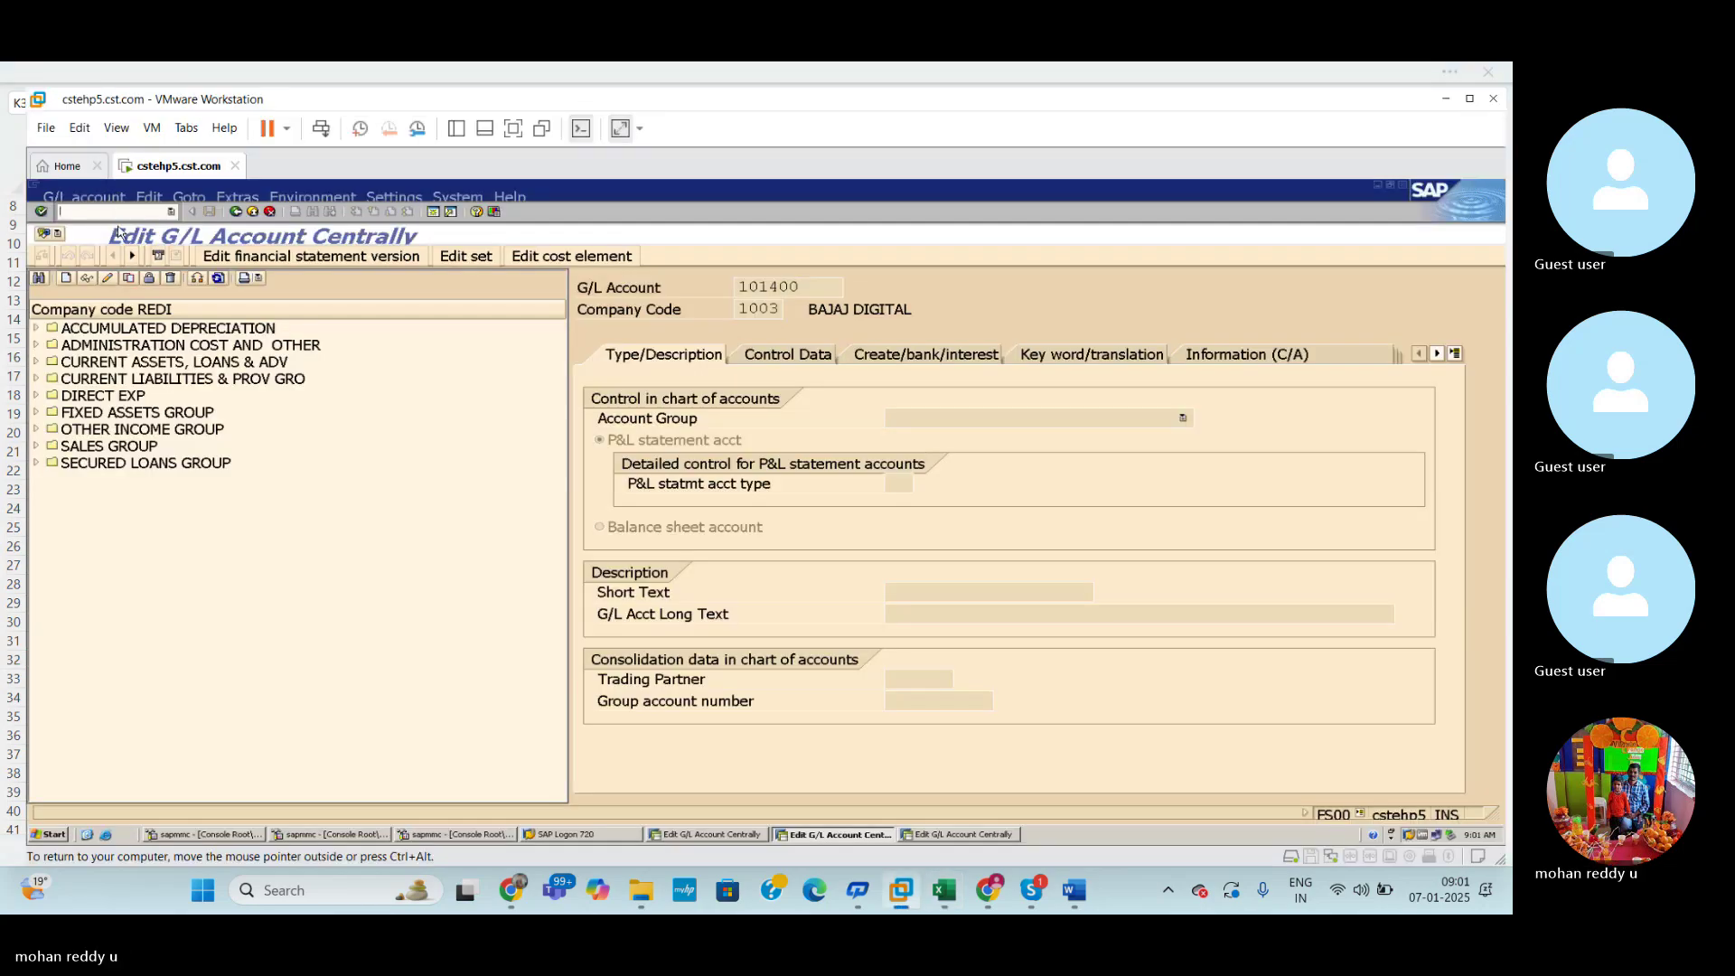
type("OB53")
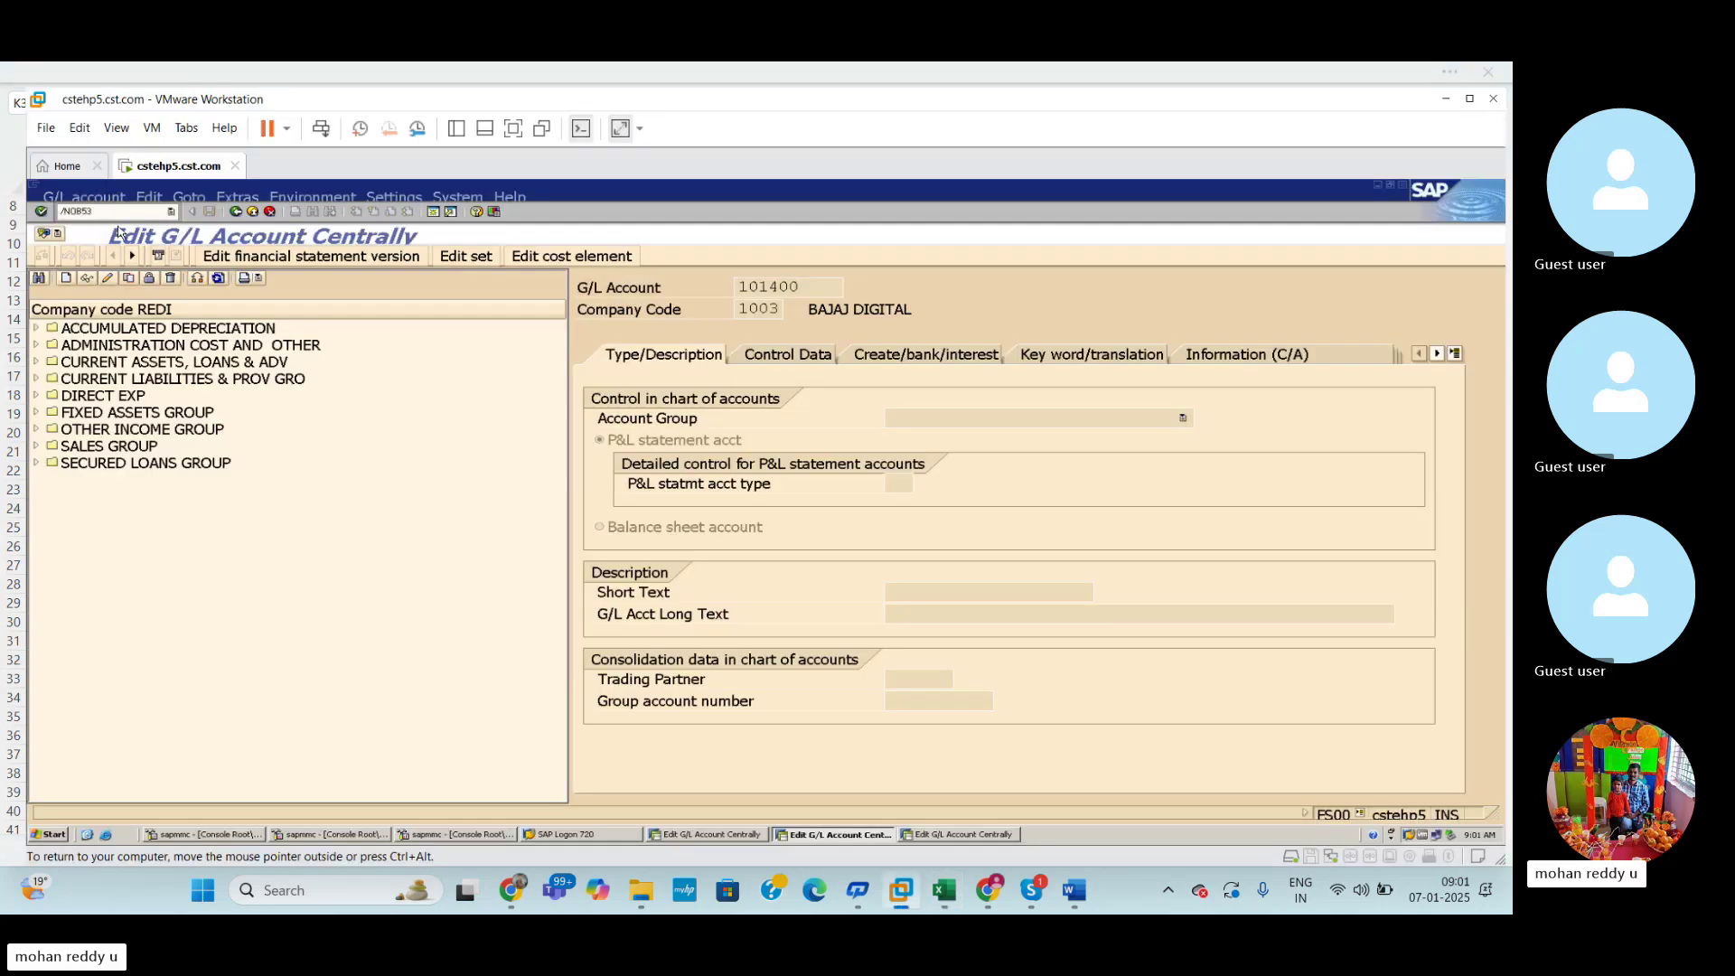
key("Return")
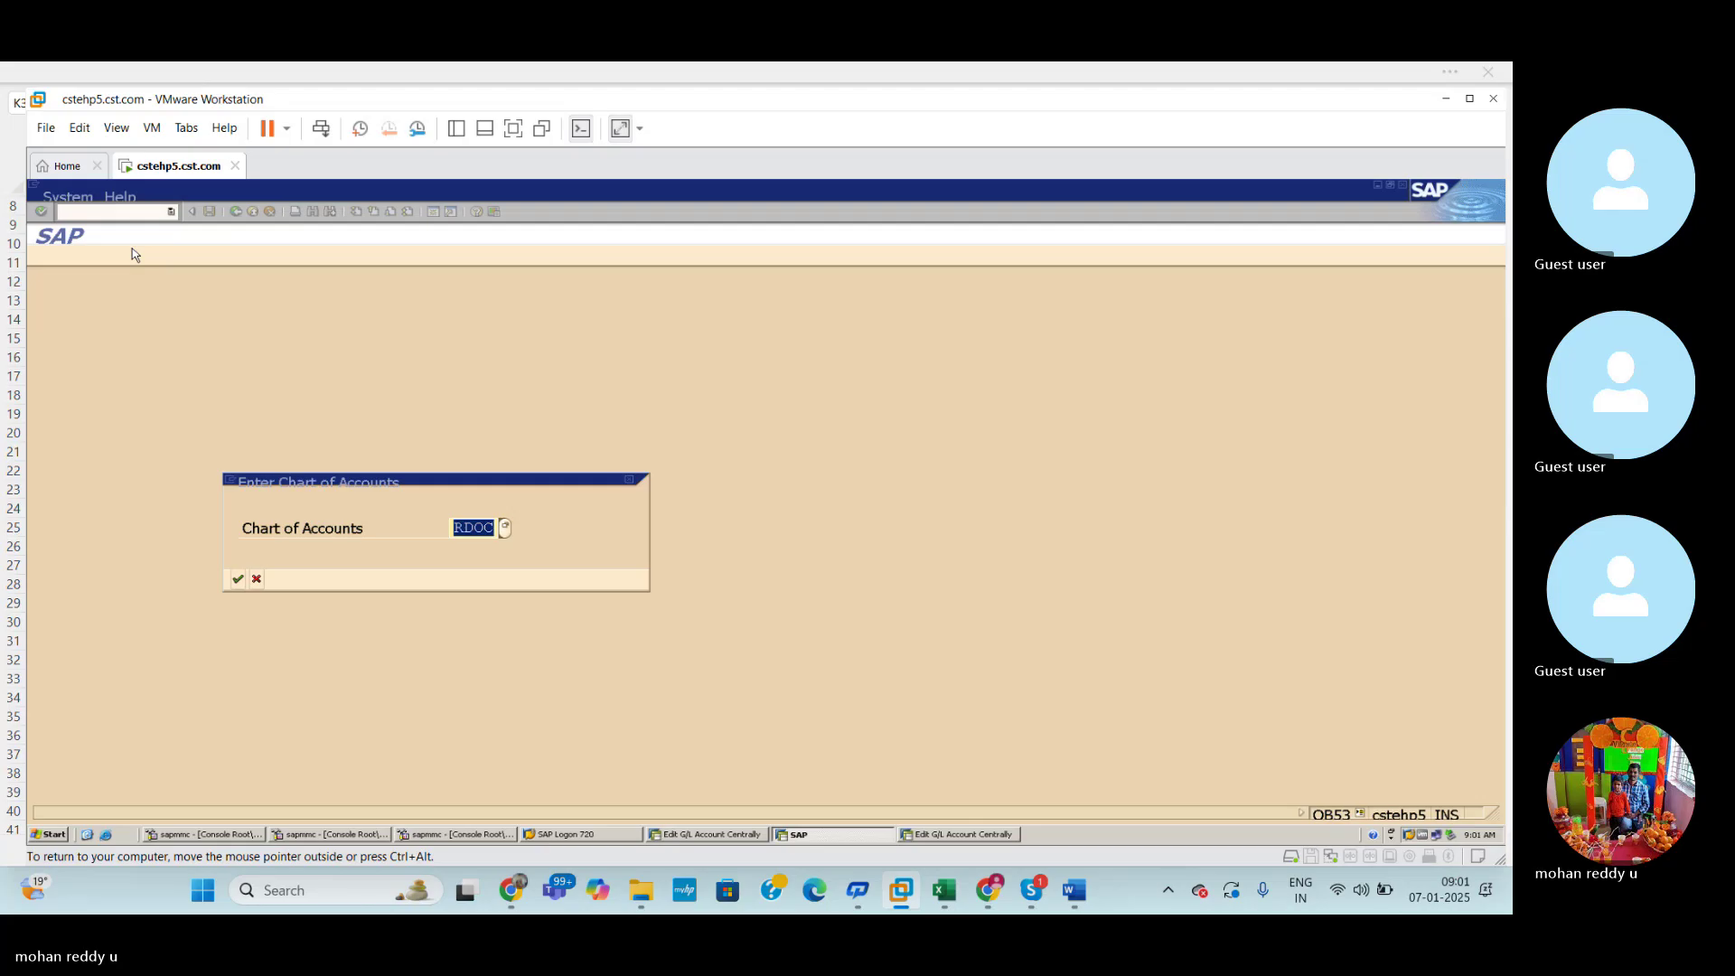
key("Return")
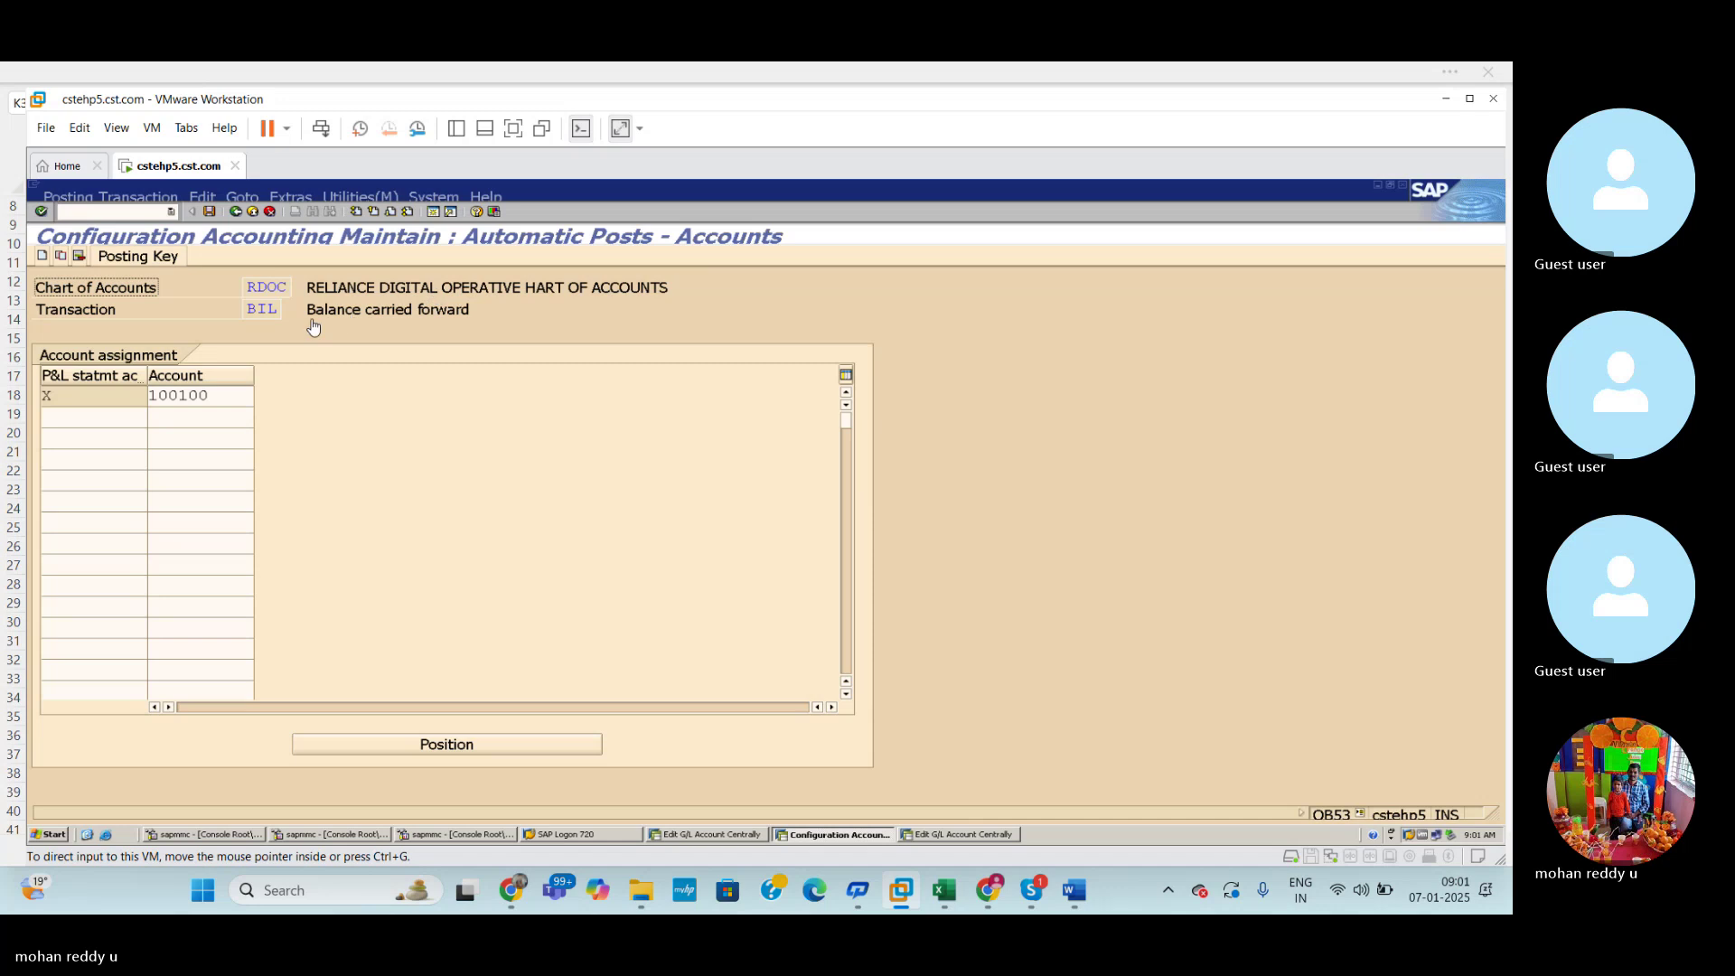
left_click(42, 256)
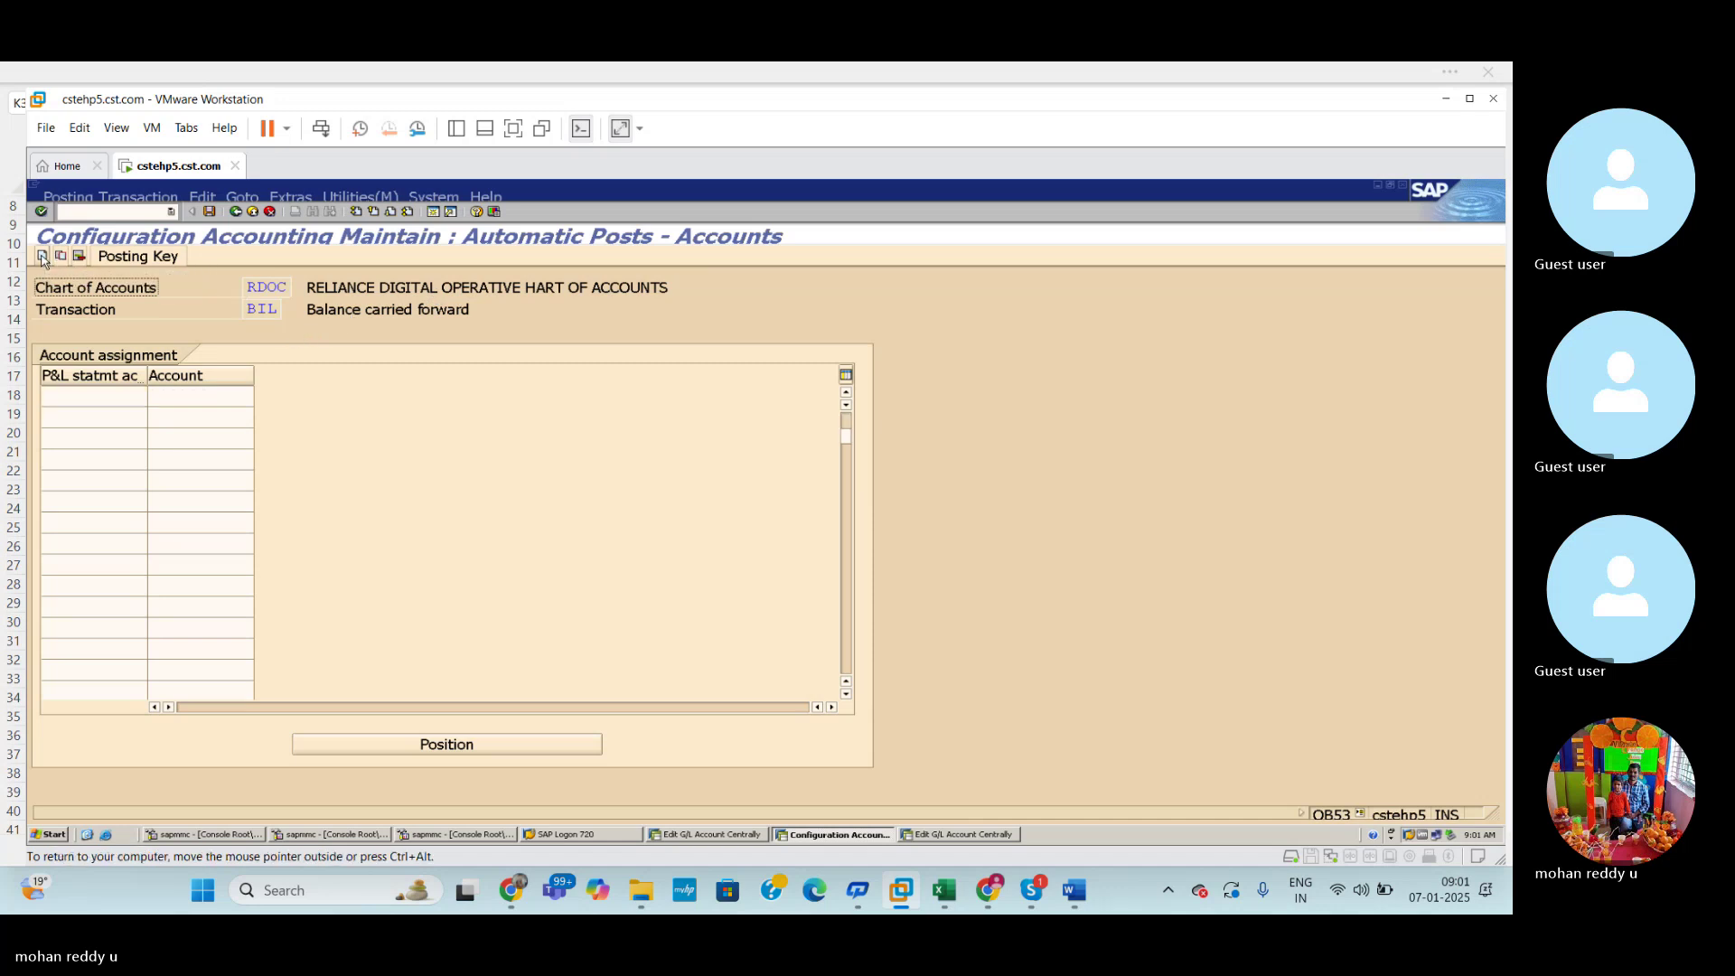
left_click(110, 397)
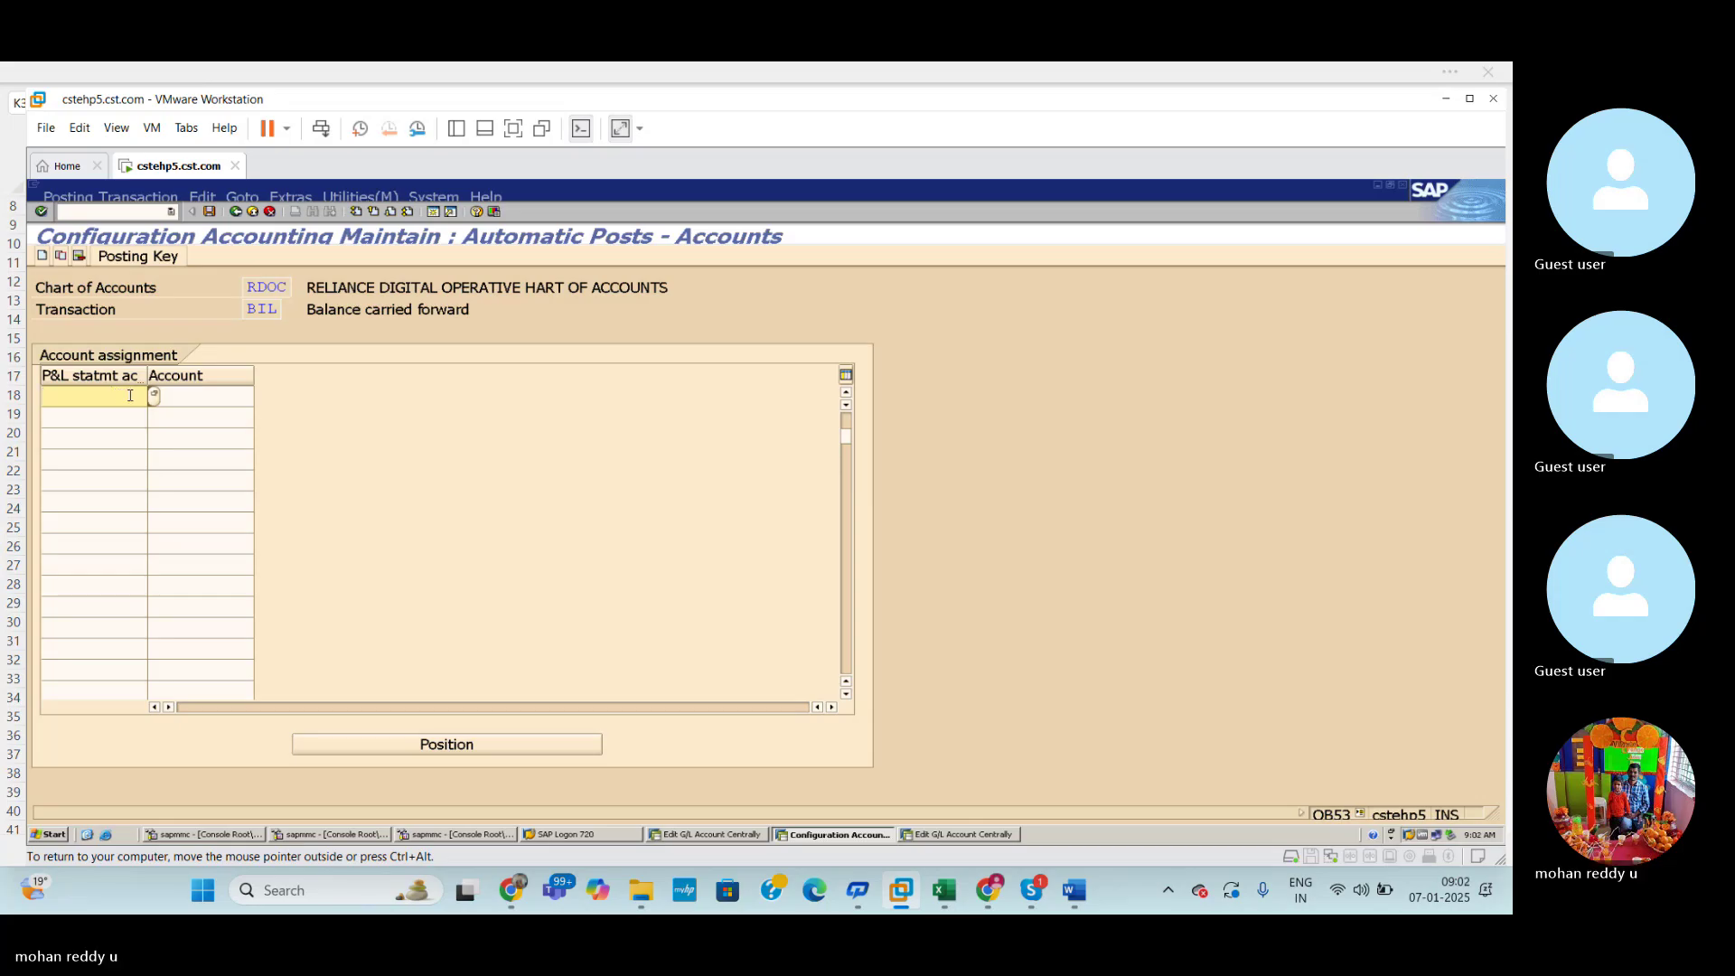
left_click(237, 213)
left_click(170, 213)
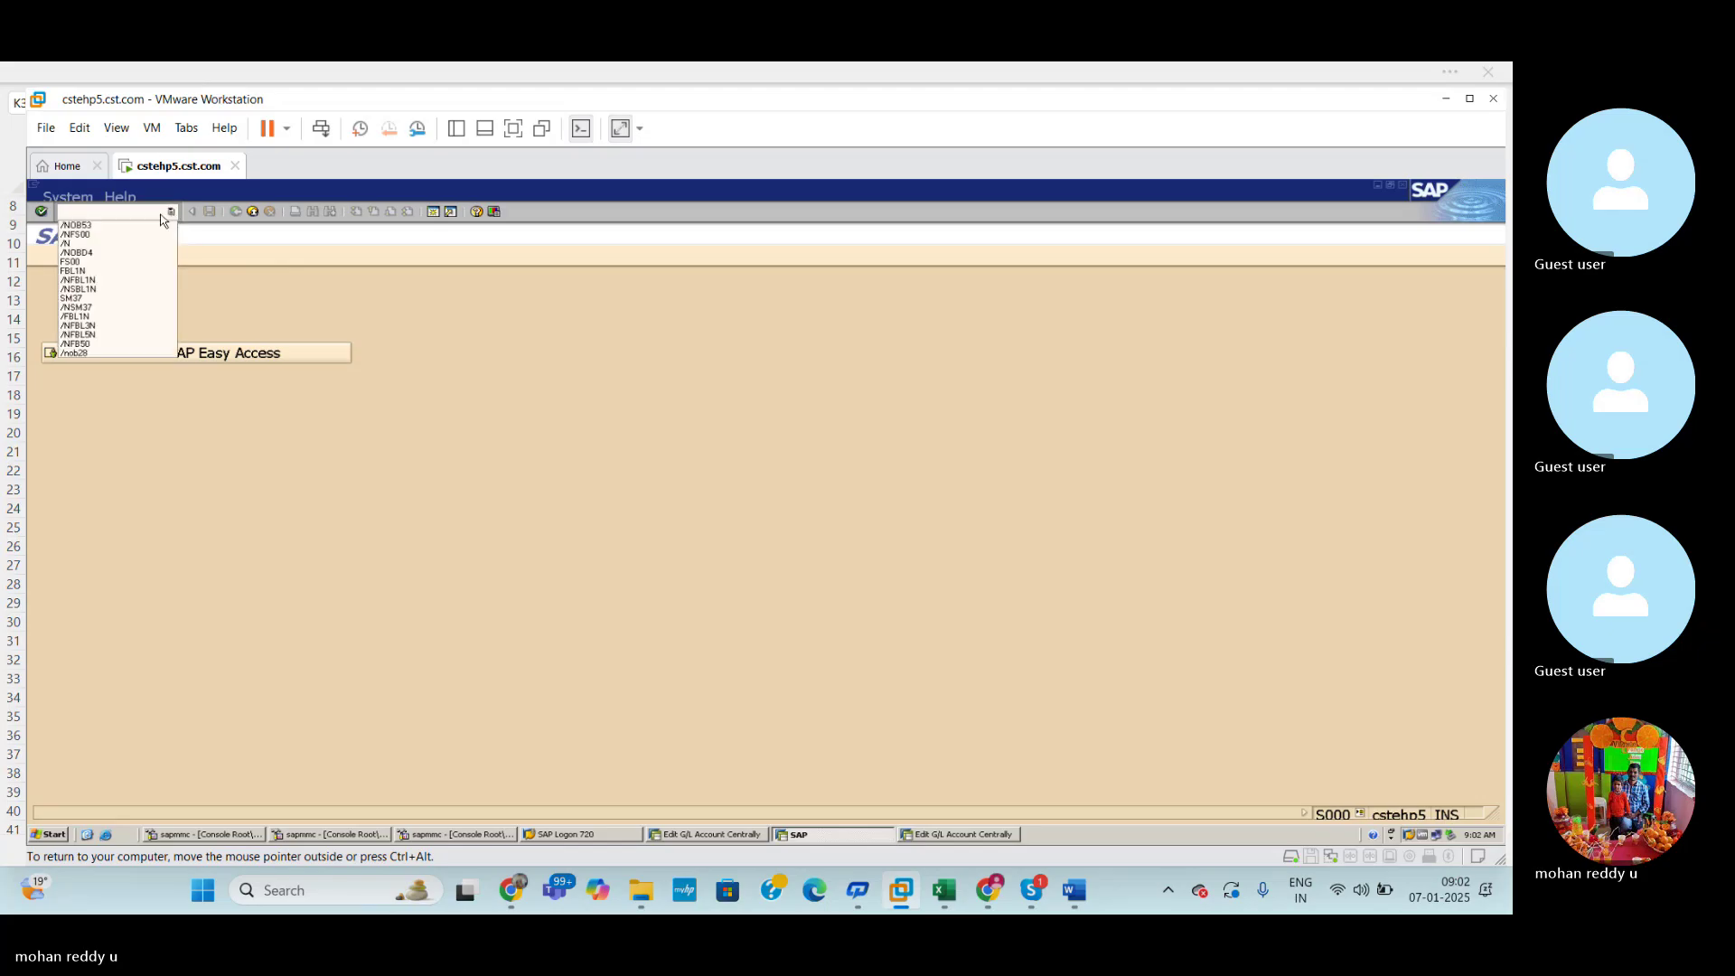
left_click(110, 226)
key("Return")
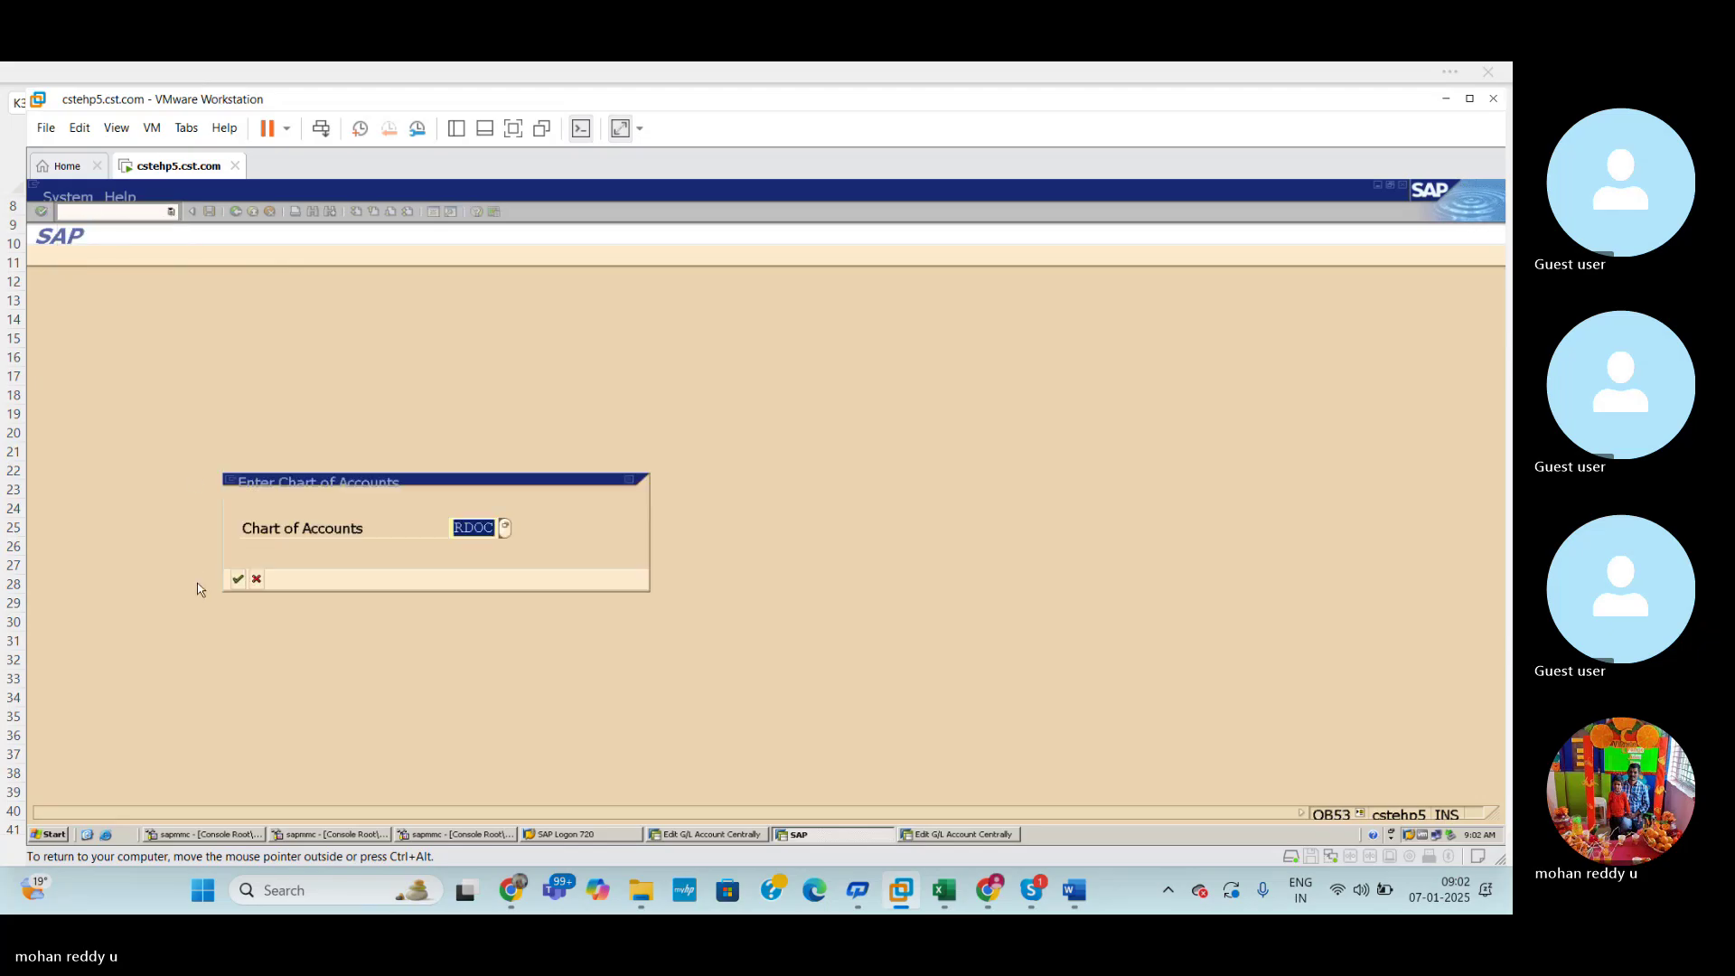
left_click(237, 577)
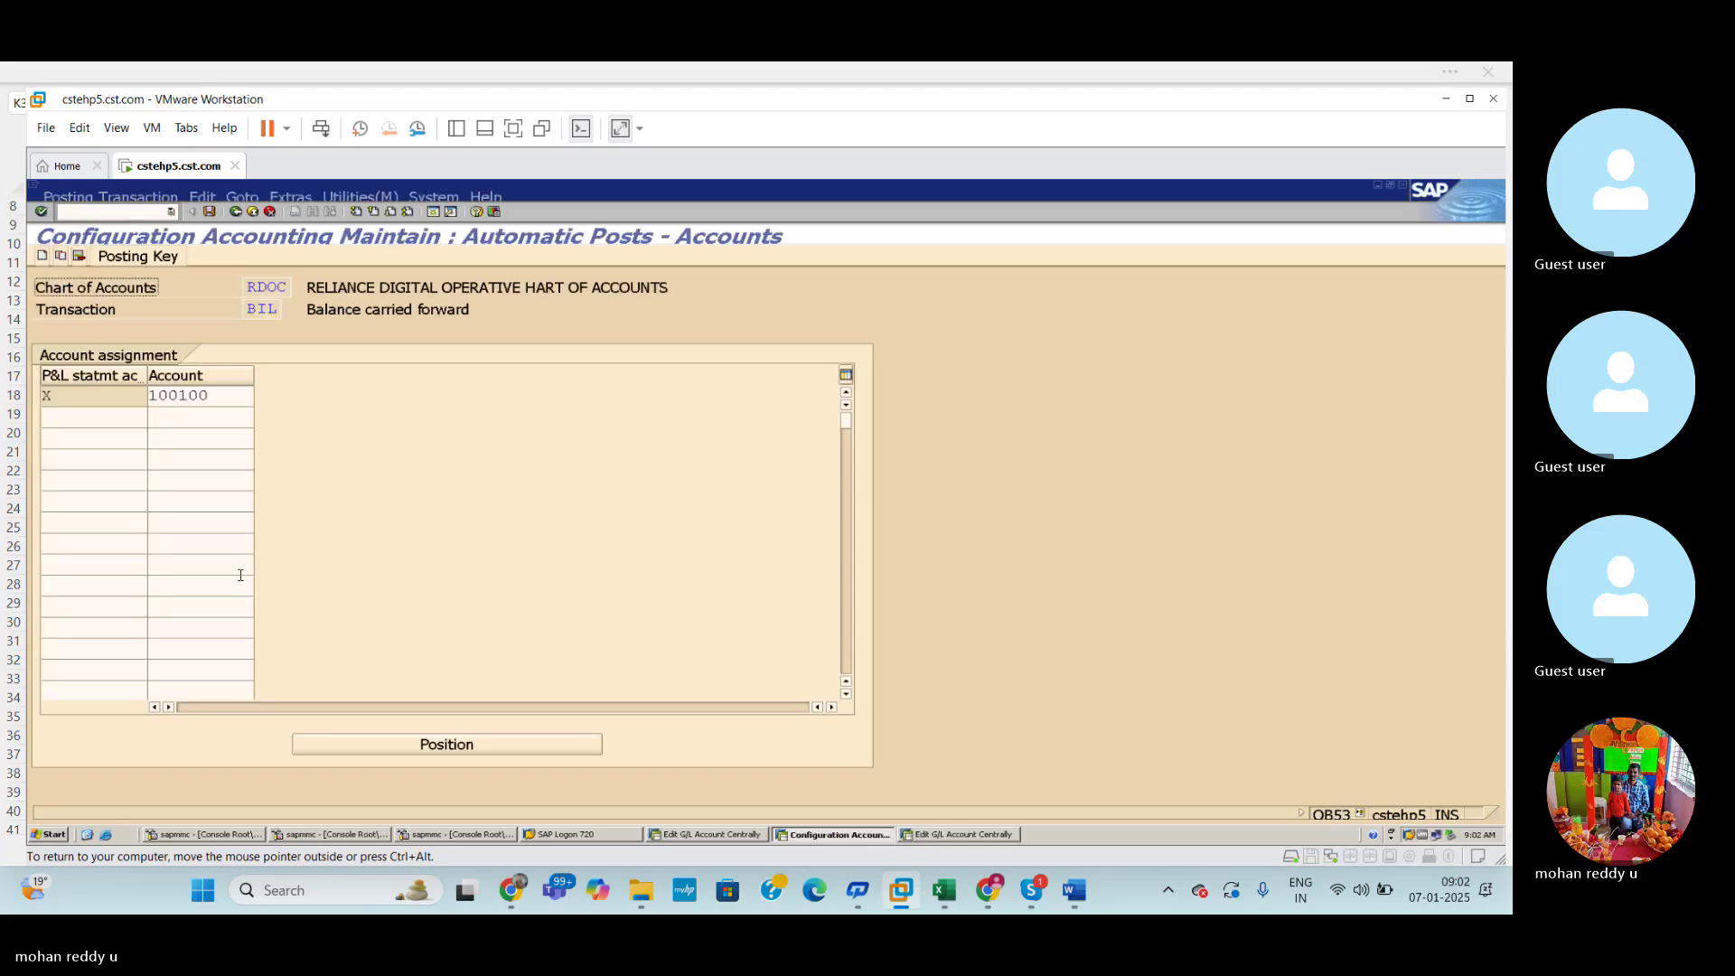
left_click(253, 213)
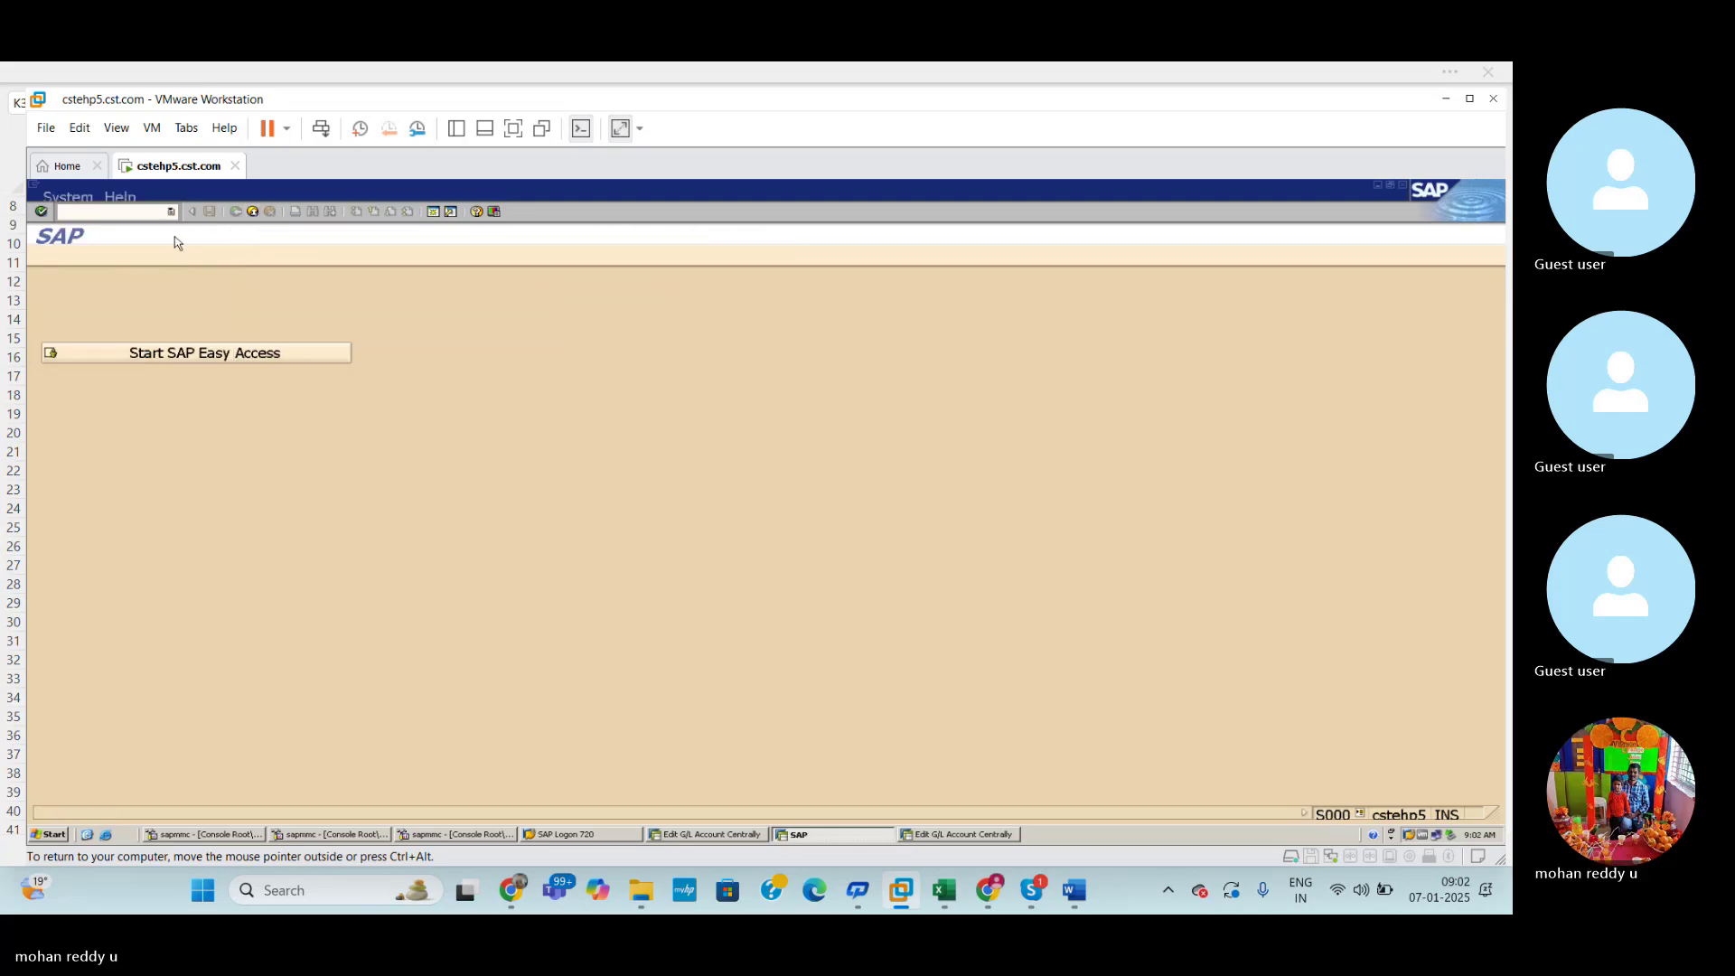
Open transaction OB53 for chart of accounts BDOC.
left_click(171, 211)
left_click(81, 226)
key("Return")
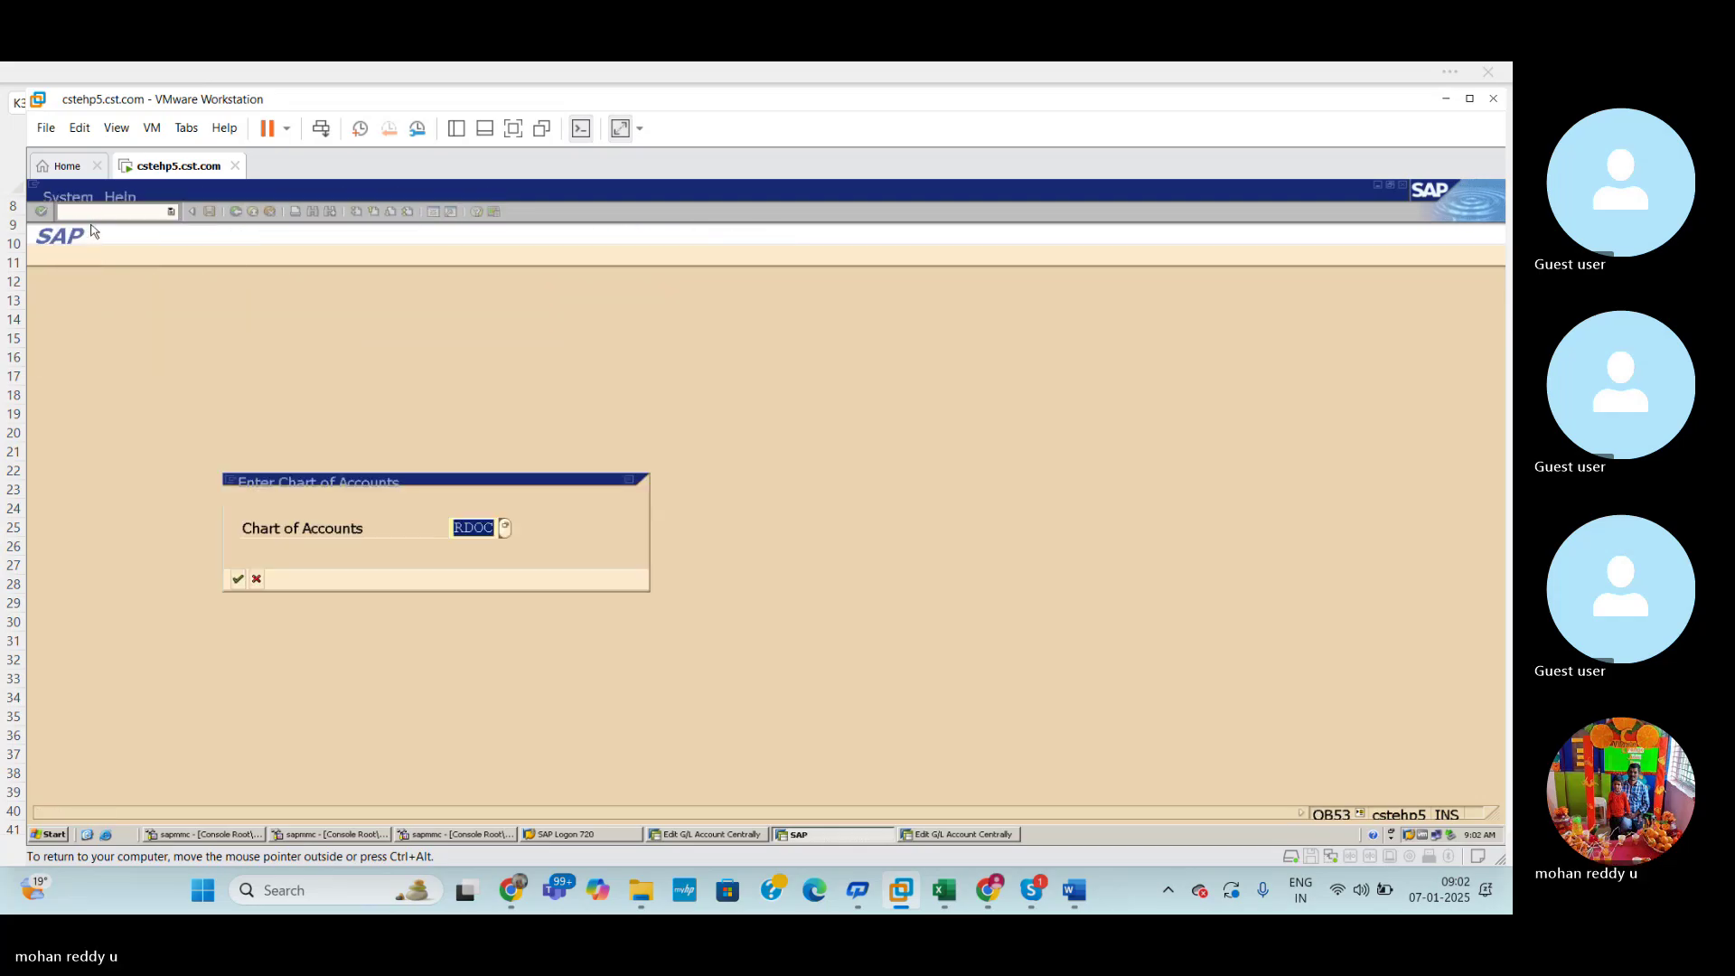
key("BackSpace")
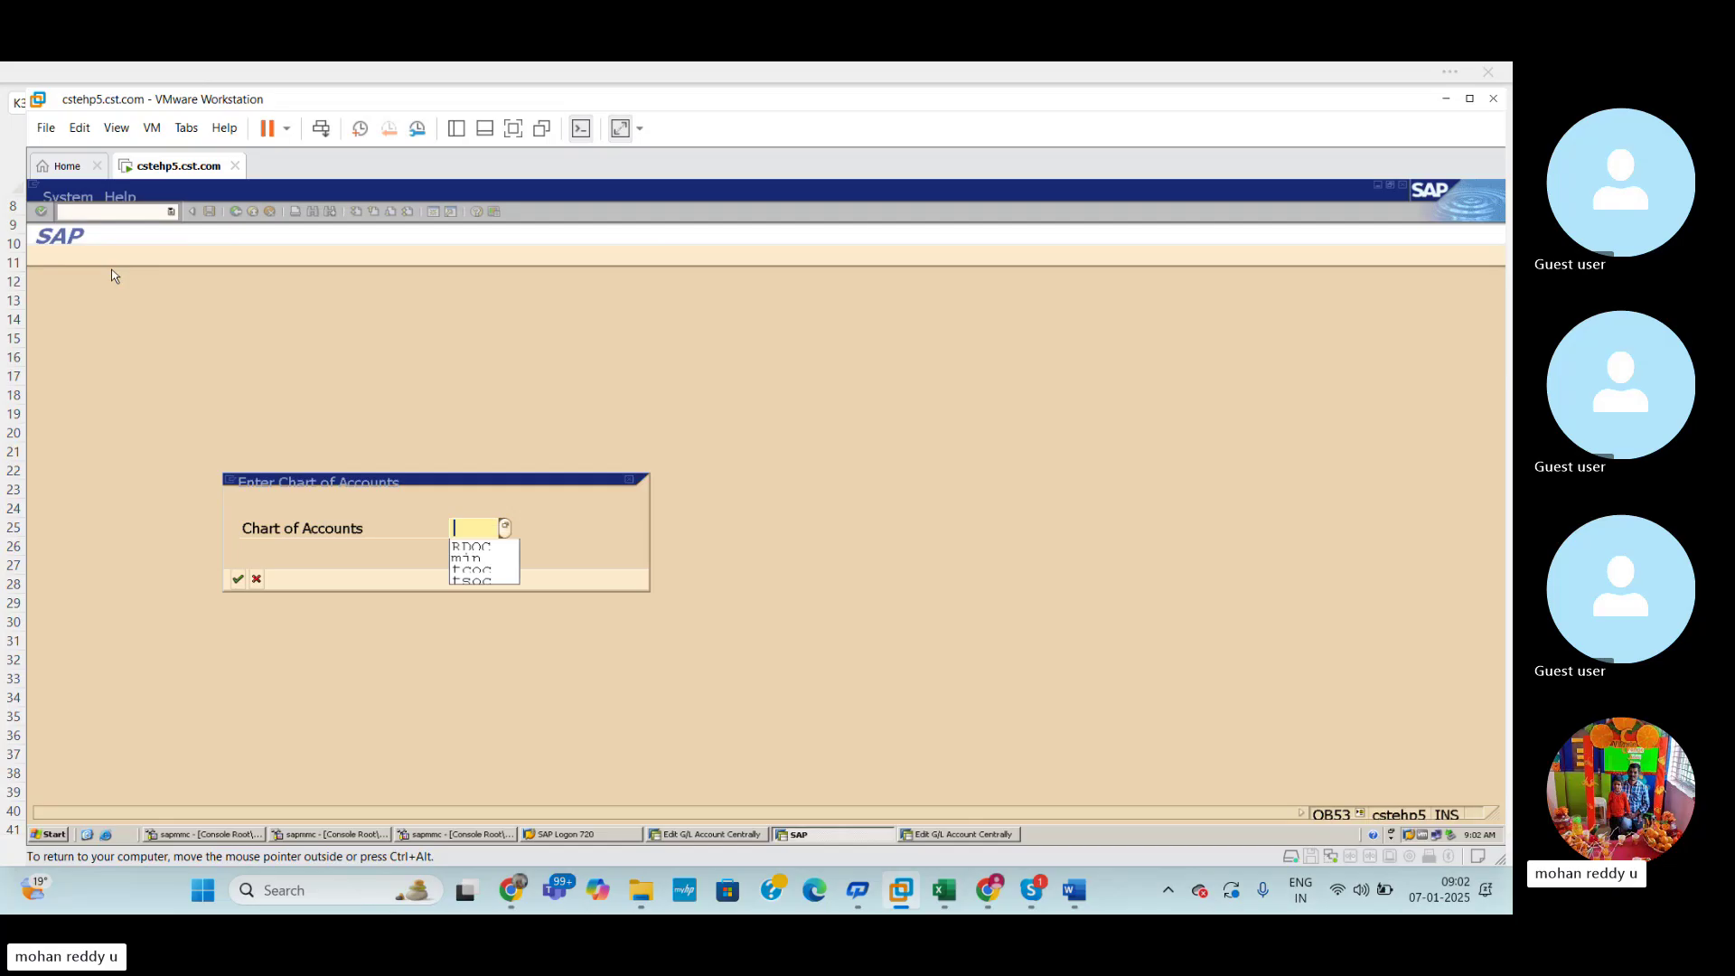
type("BDOC")
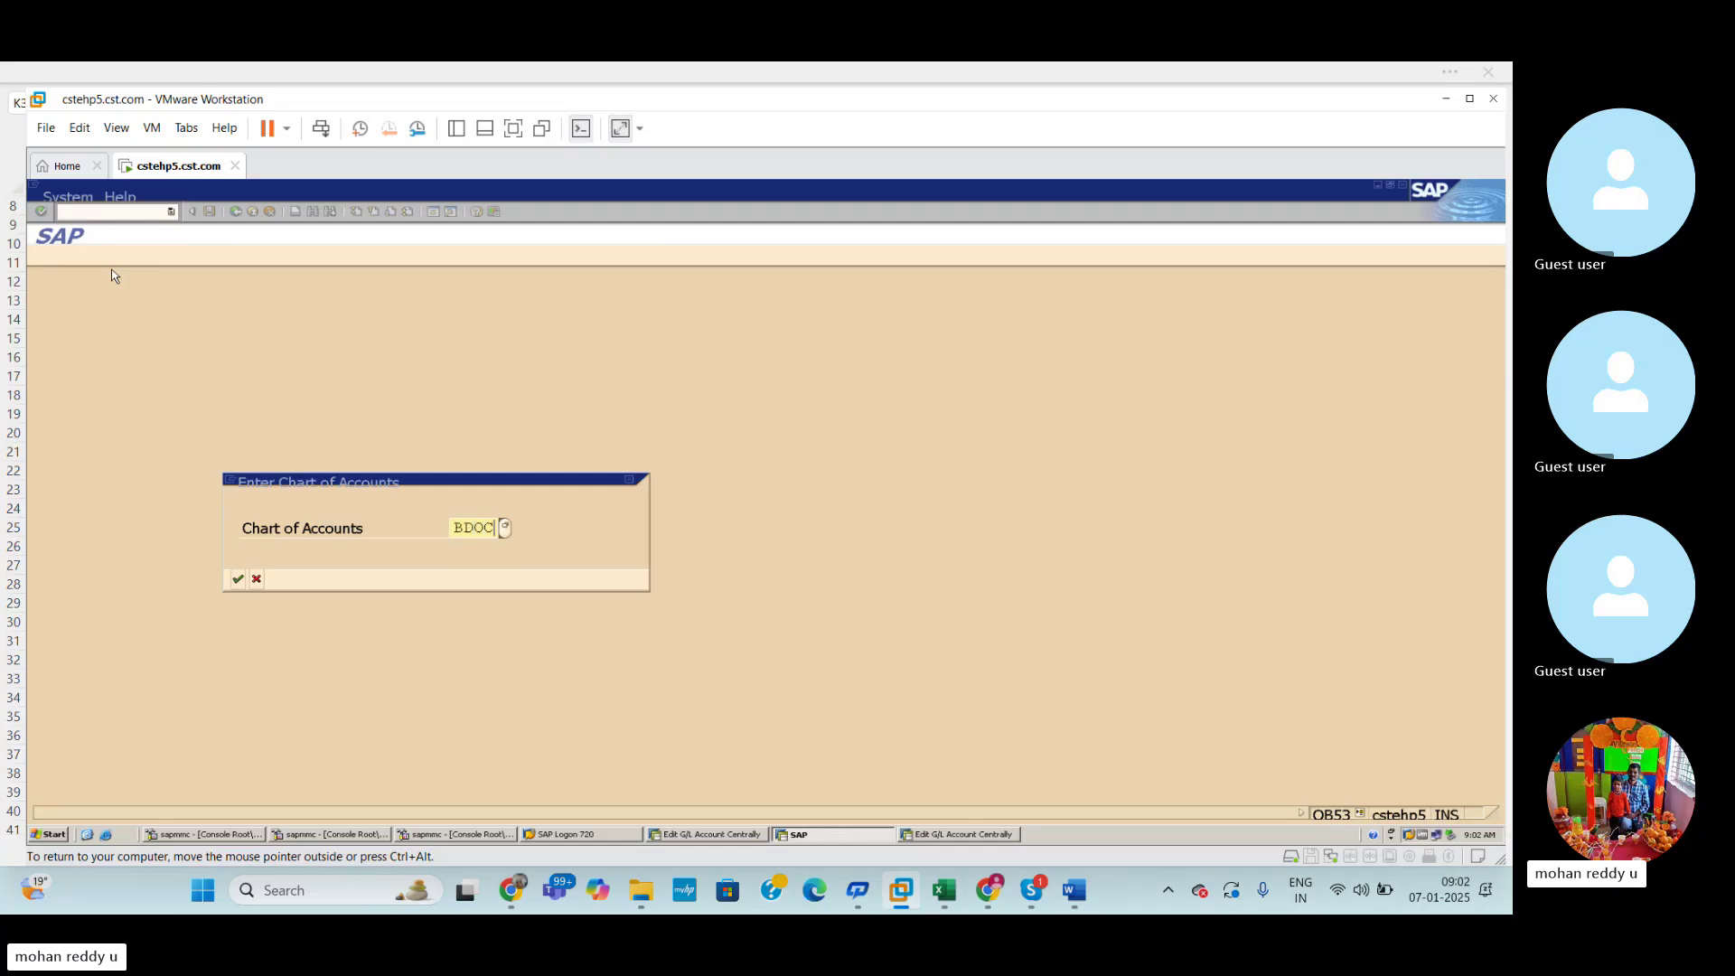
key("Return")
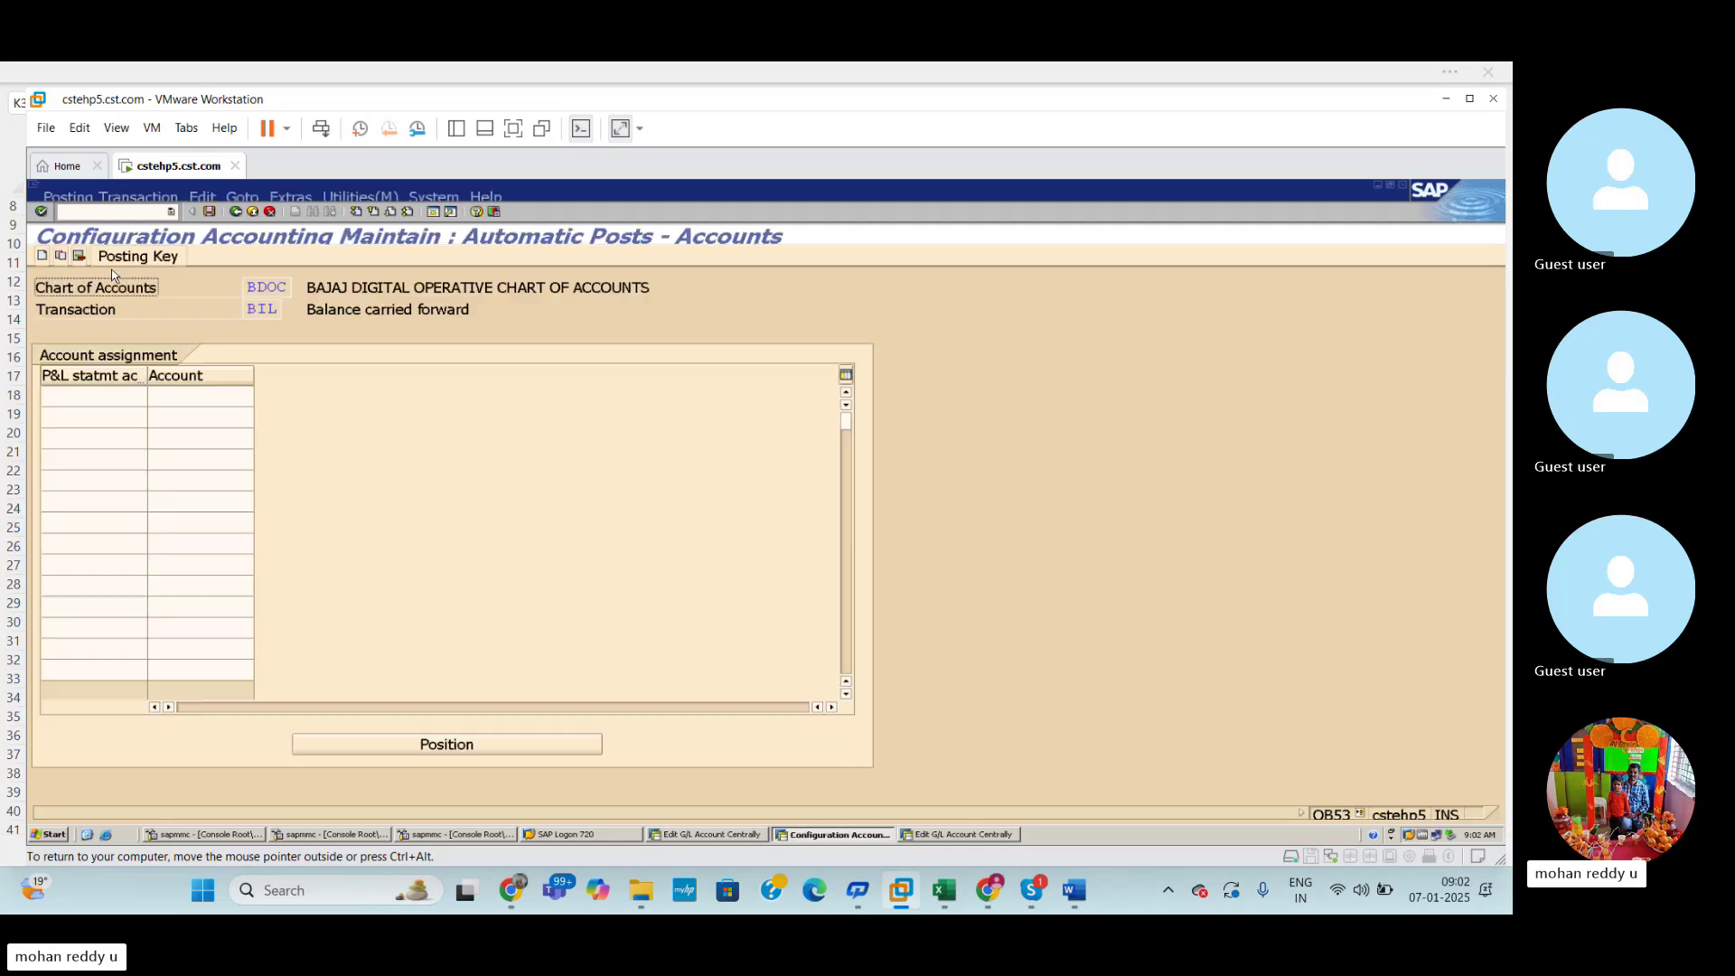
Enter X as the P&L statement account type in the first account assignment row.
left_click(115, 395)
type("X")
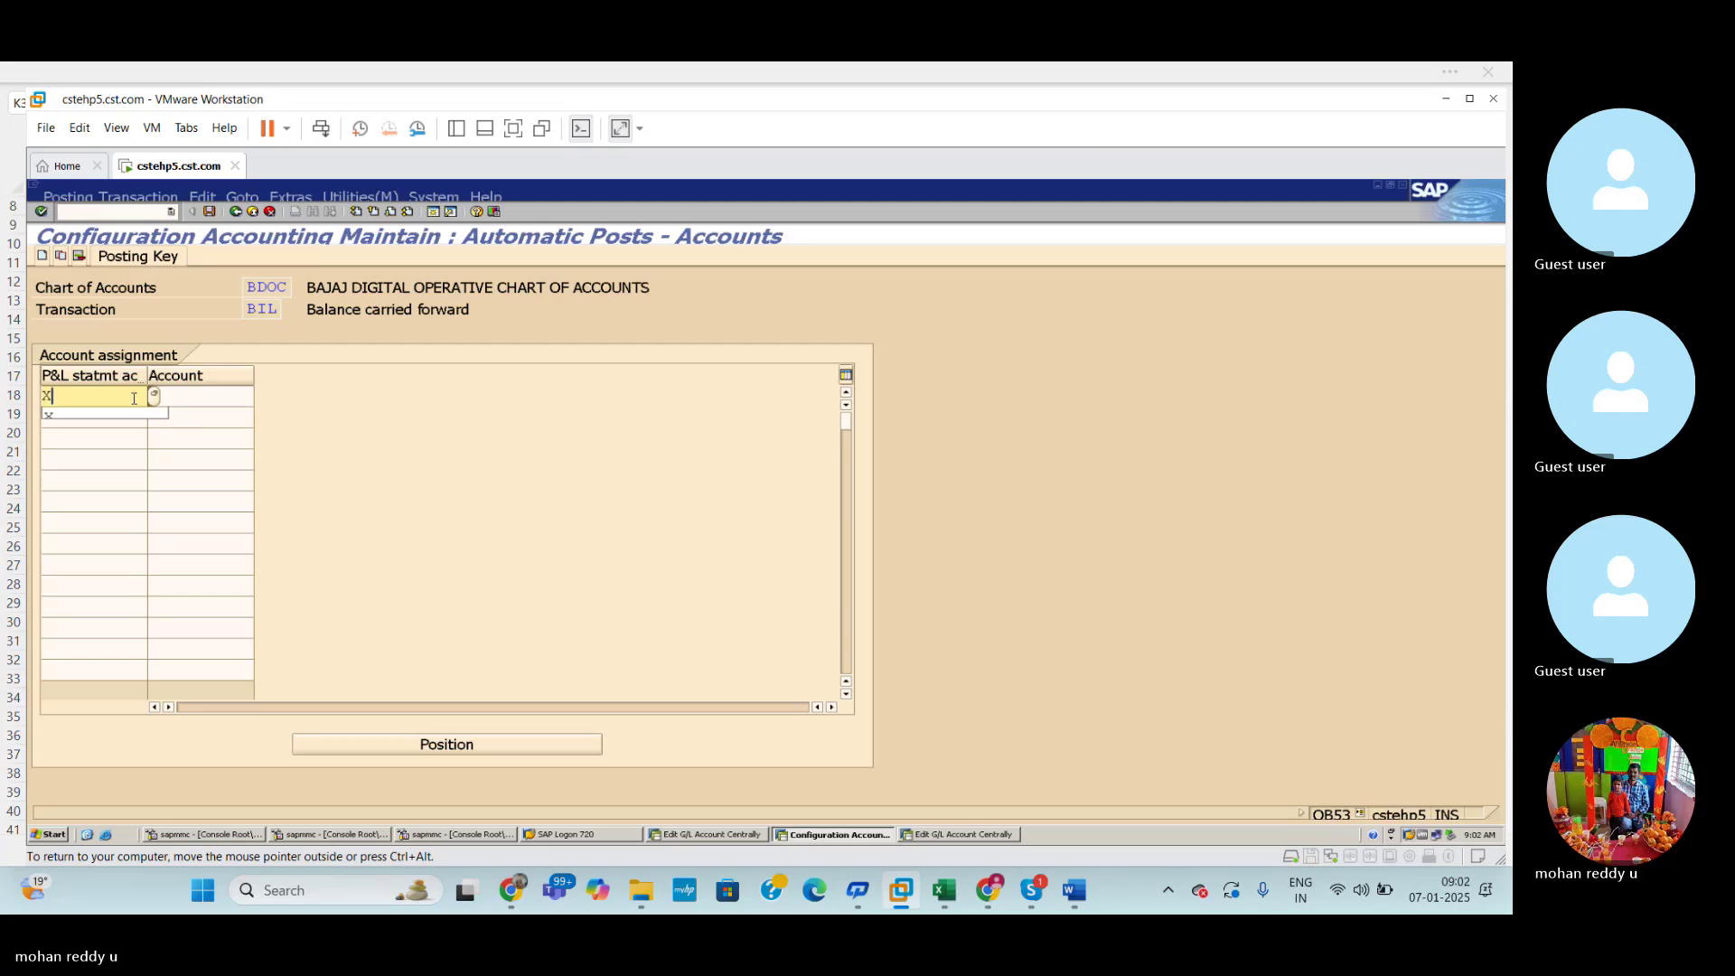
left_click(143, 414)
left_click(203, 390)
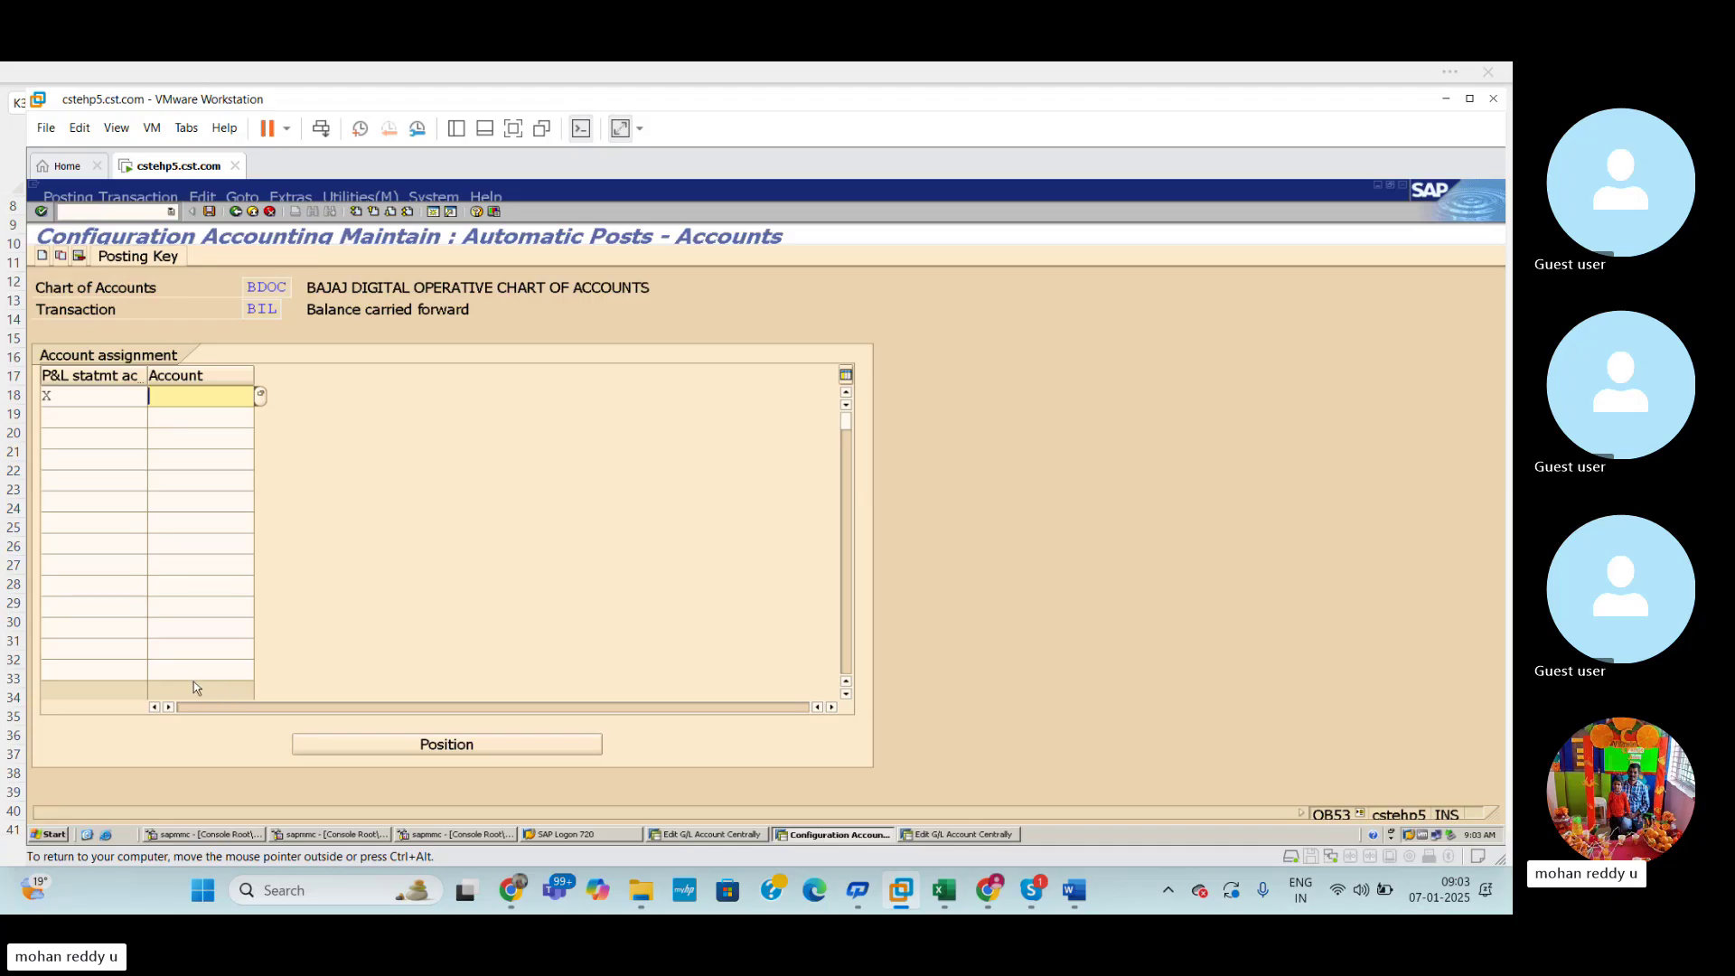
Check the Reserves & Surplus group's account number range in the Excel GL GROUPS sheet, selecting its row.
left_click(941, 890)
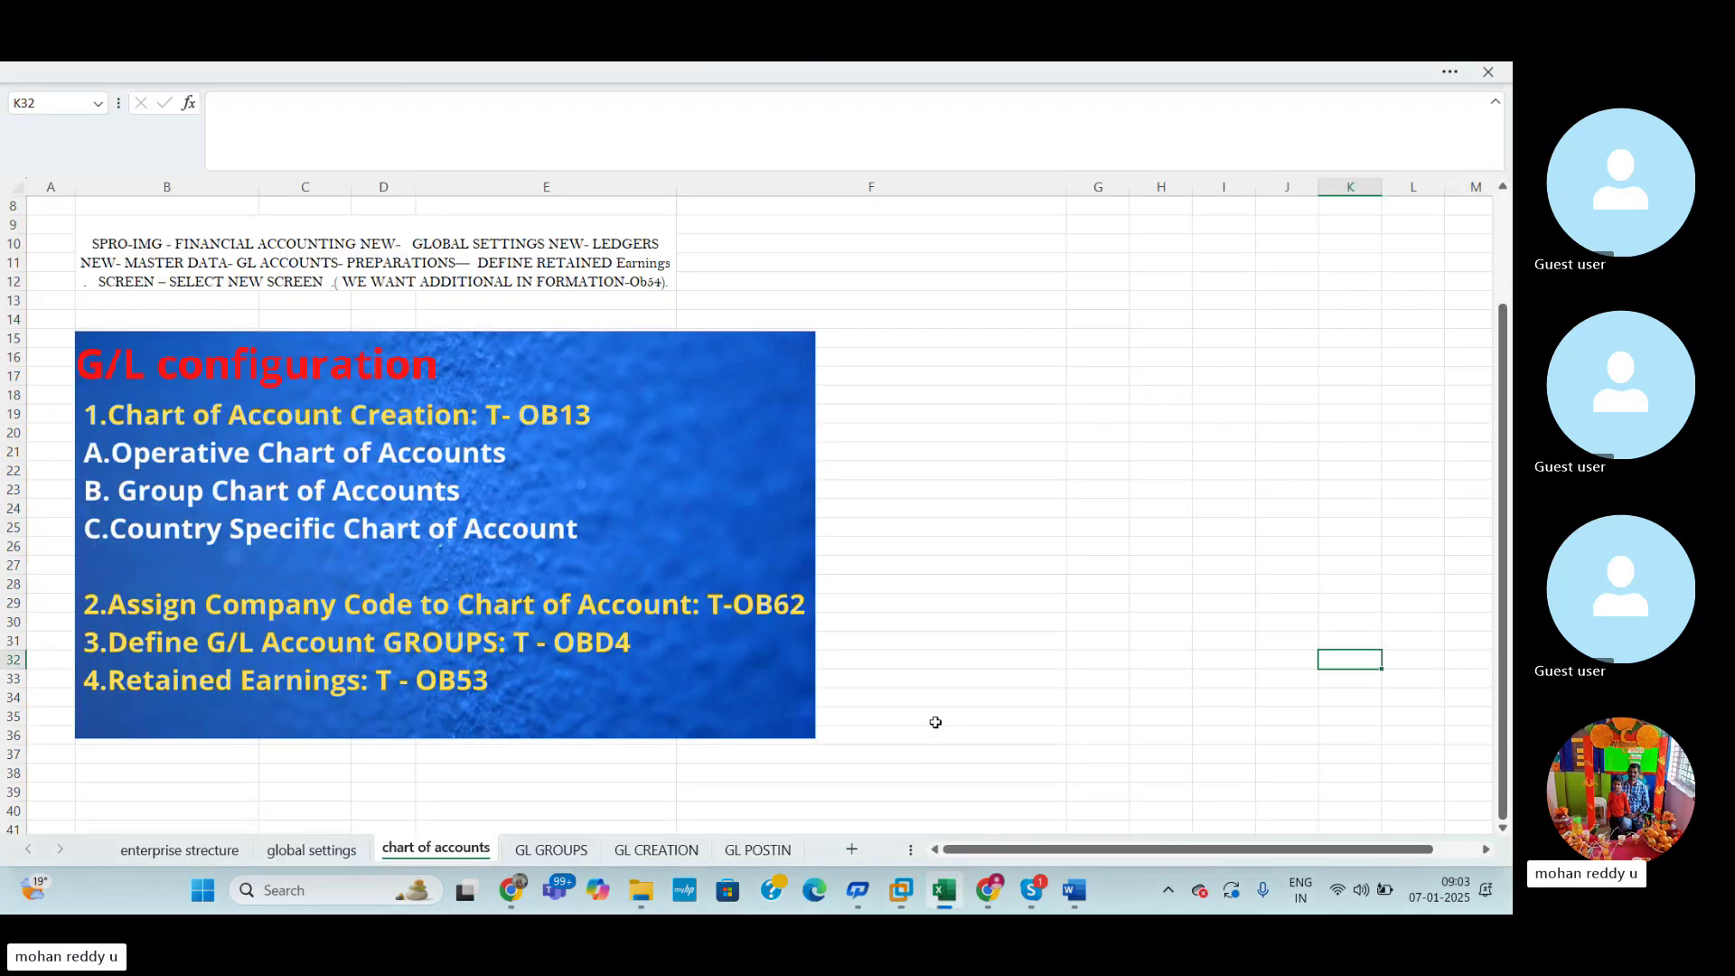
left_click(583, 850)
left_click(1121, 624)
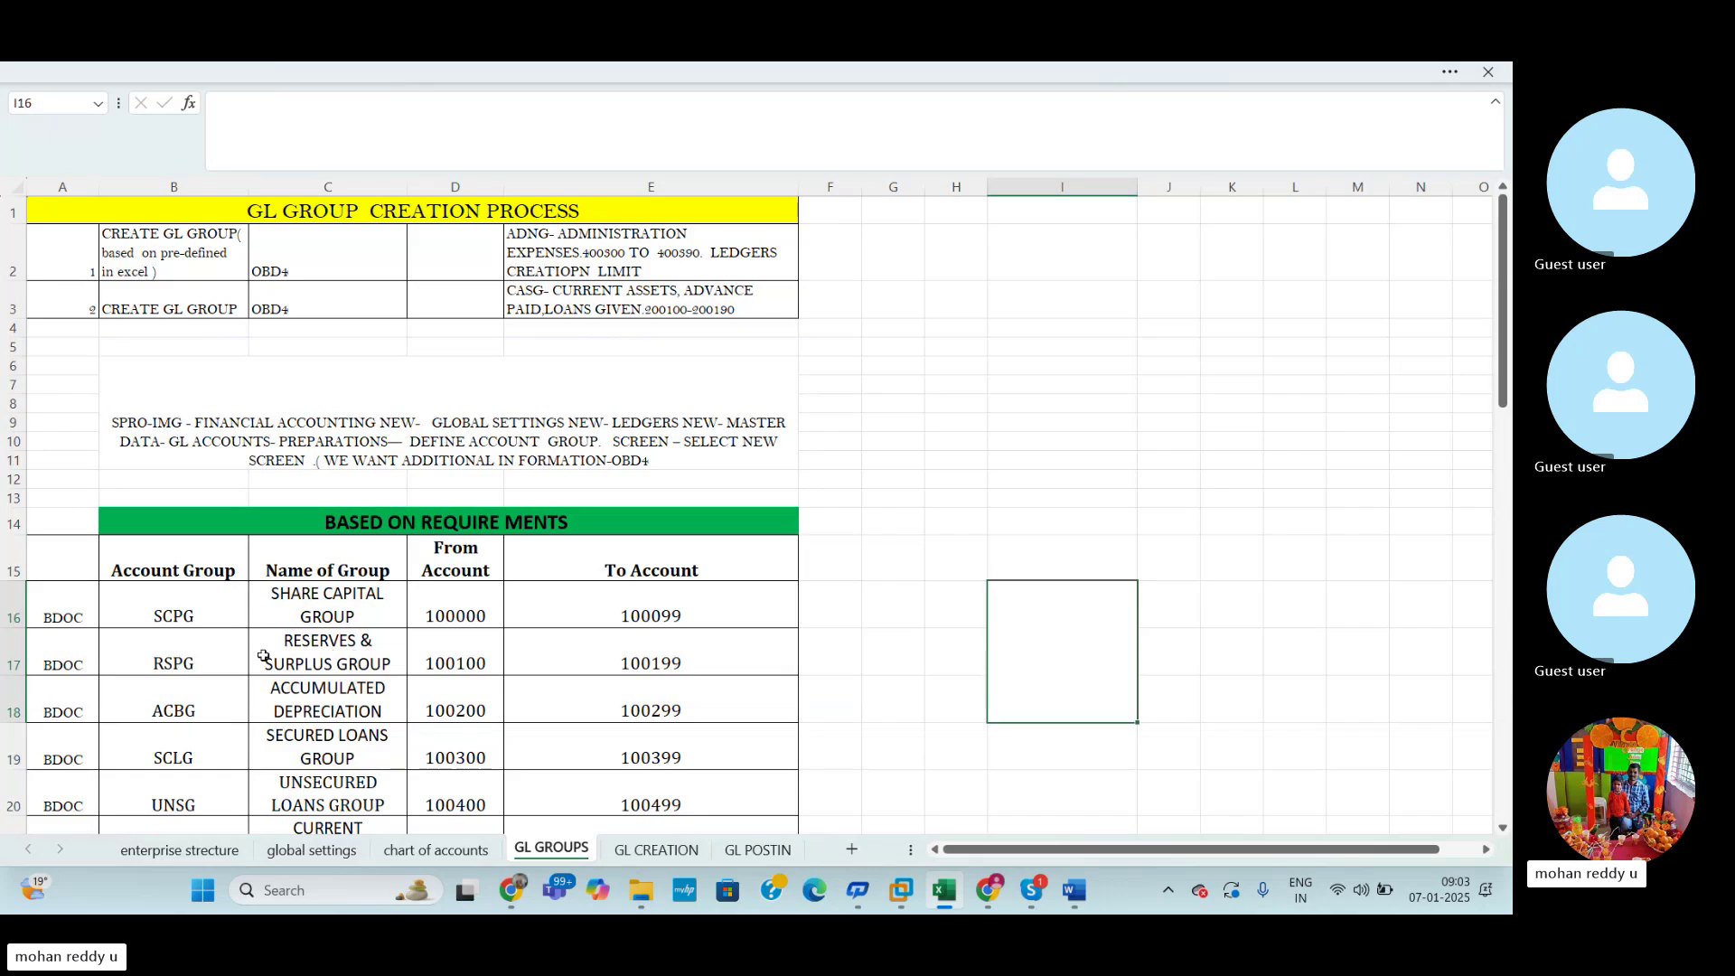
left_click(13, 651)
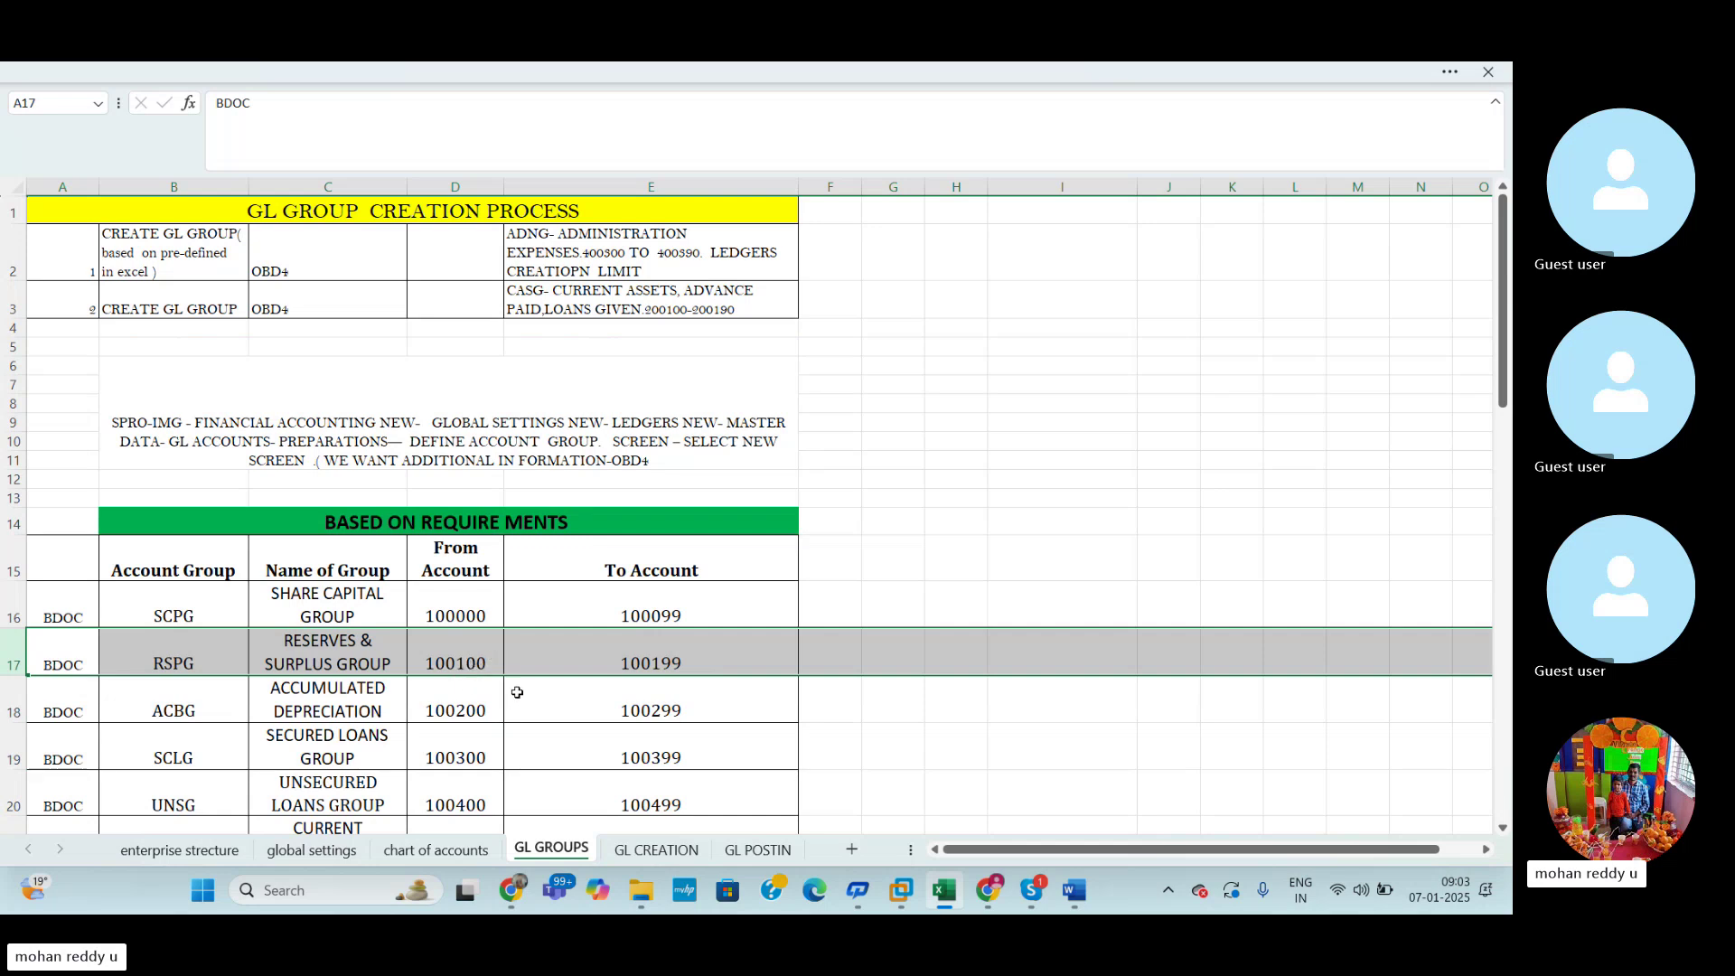
Switch back to SAP and try to assign account 100100 to P&L statement account type X.
key("alt+Tab")
type("1")
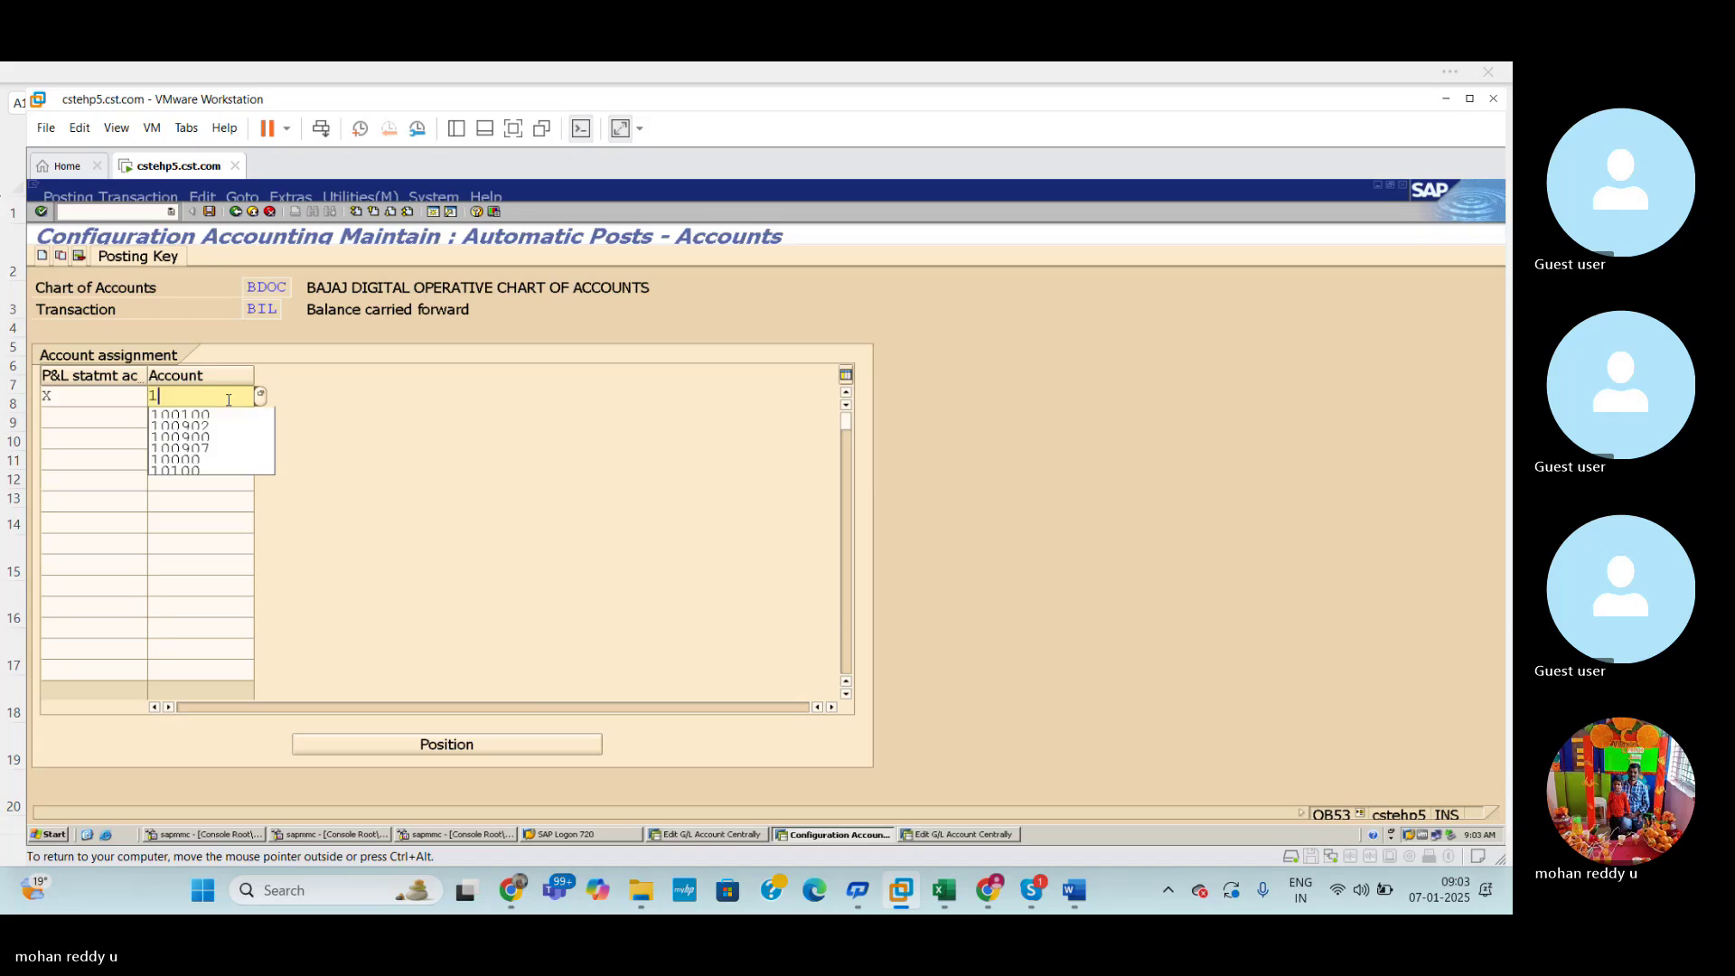
type("00100")
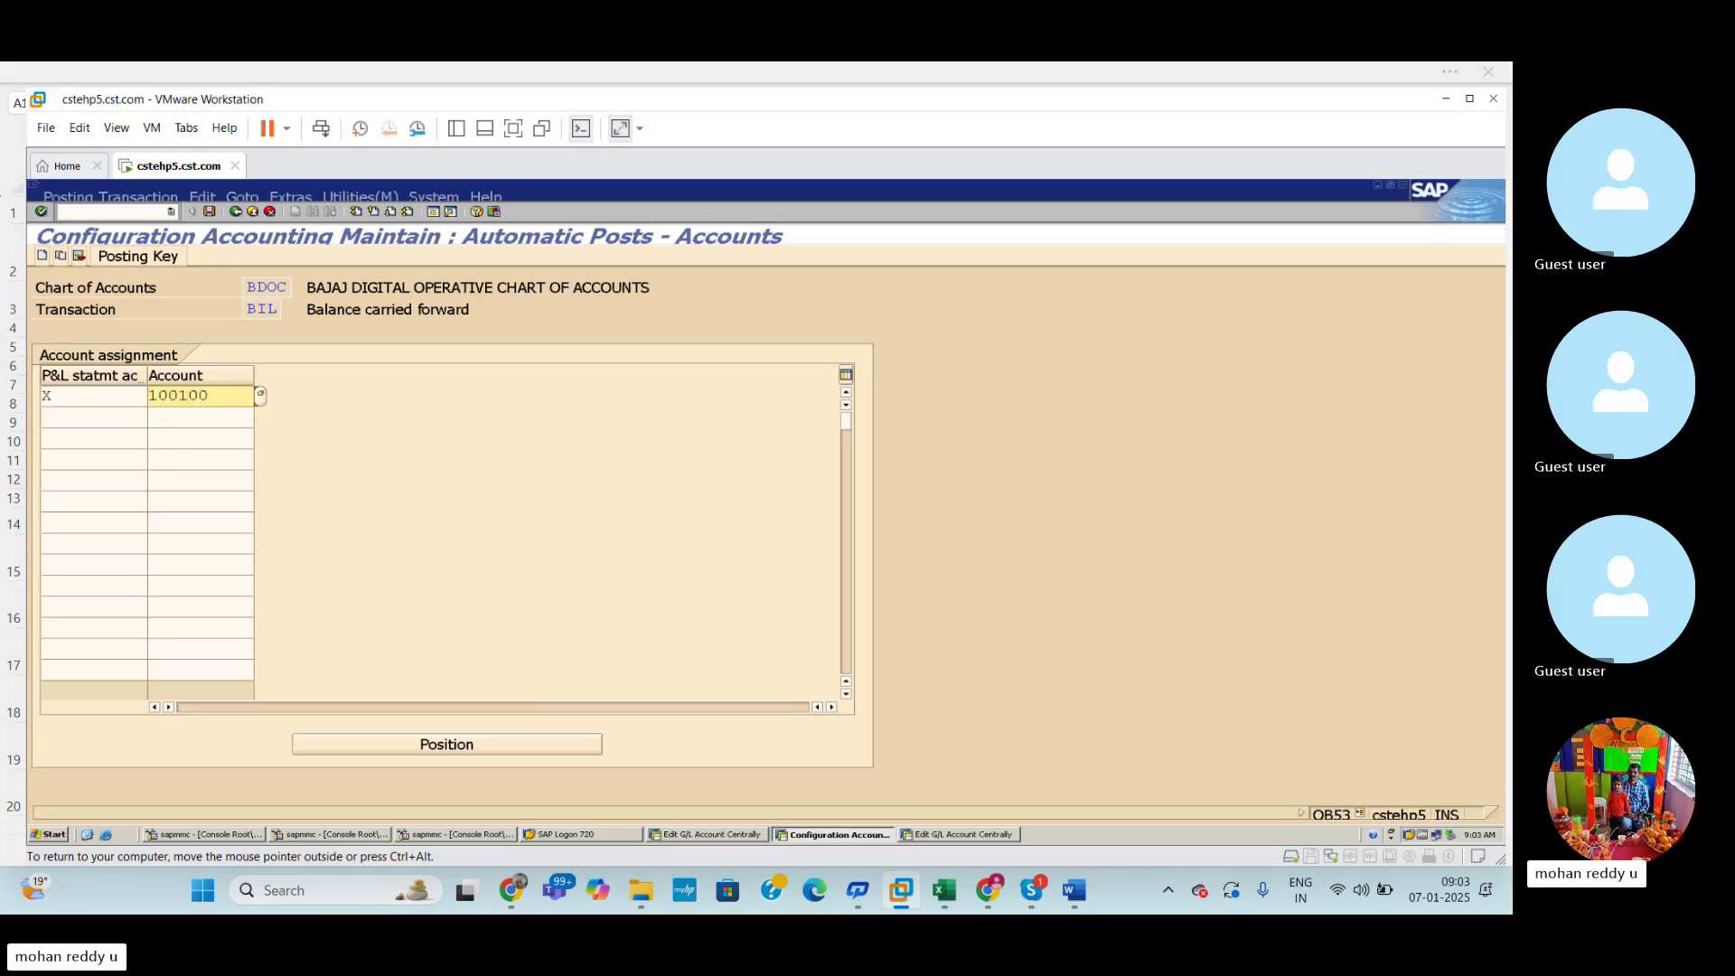
key("Return")
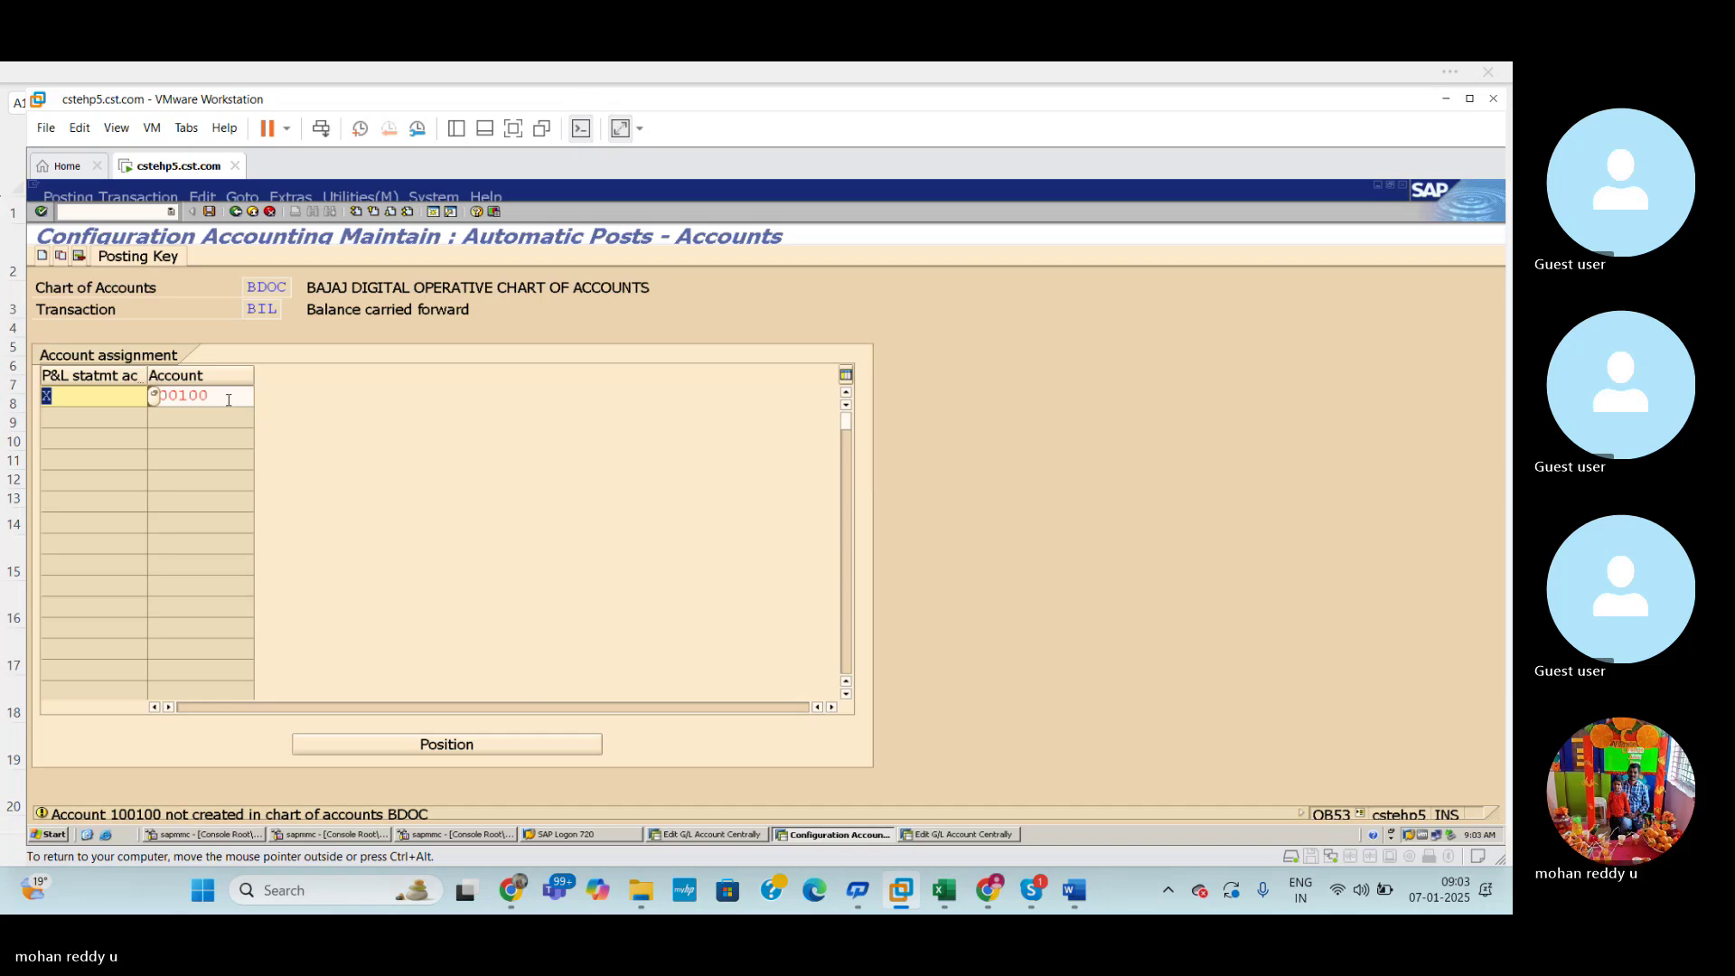
Replace the account assigned to type X with 100105, checking the number against the RSPG range in Excel.
left_click(228, 400)
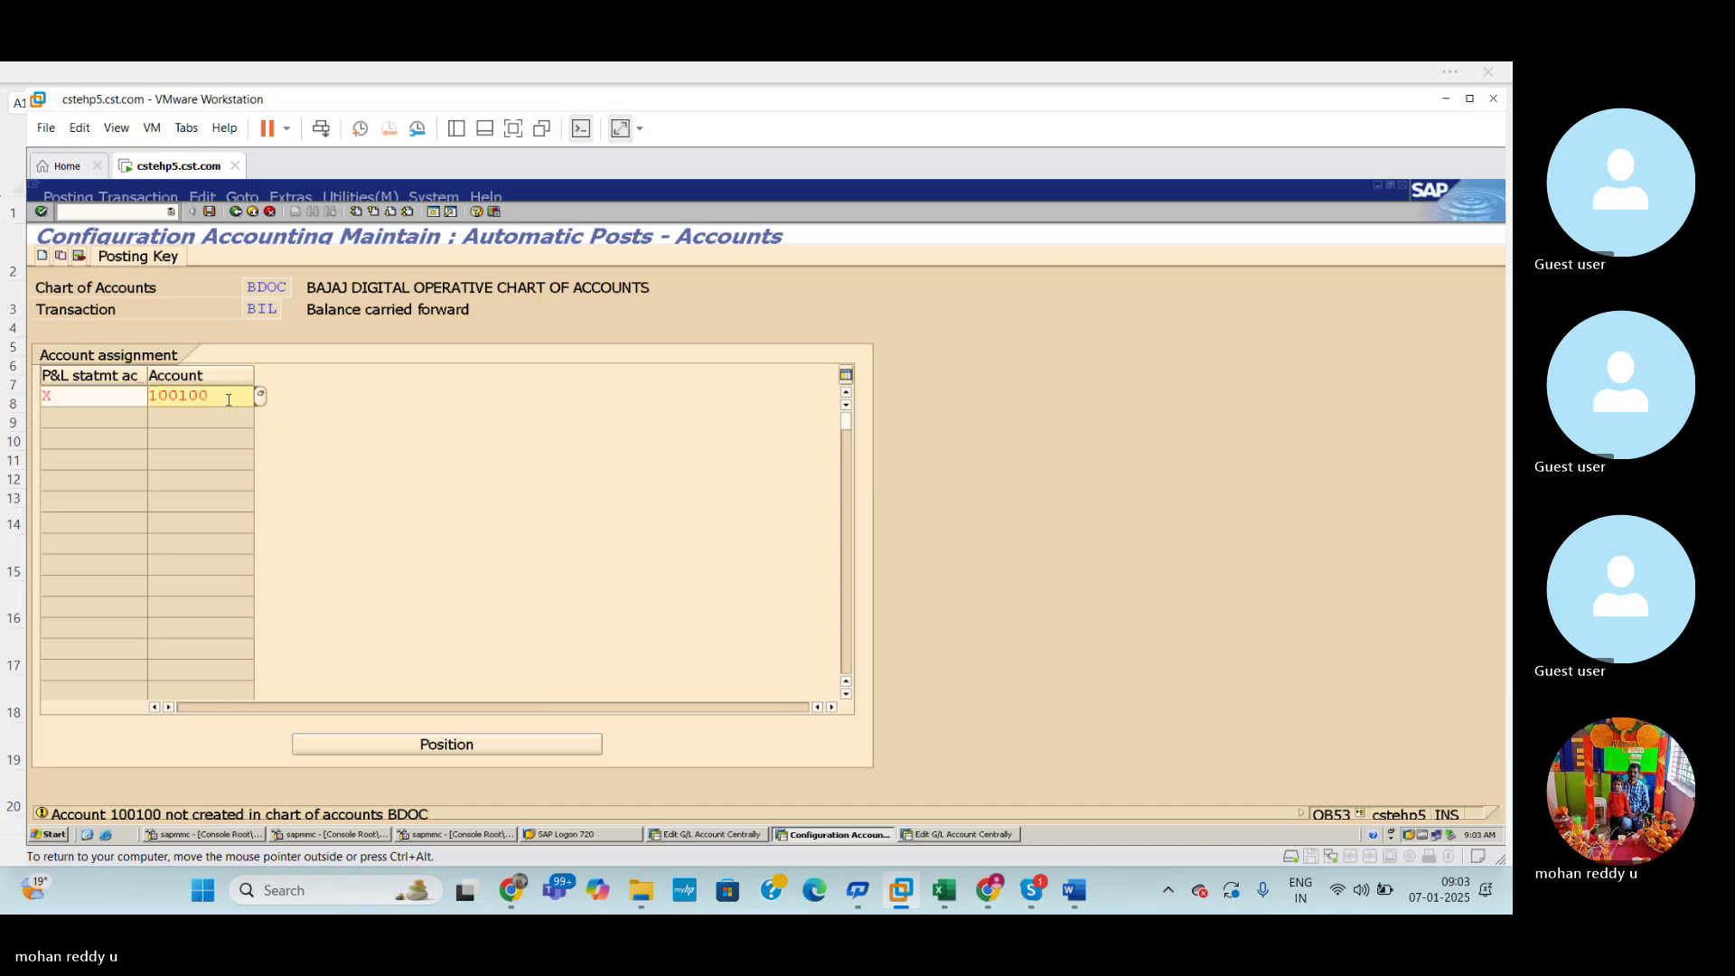
key("BackSpace")
key("BackSpace")
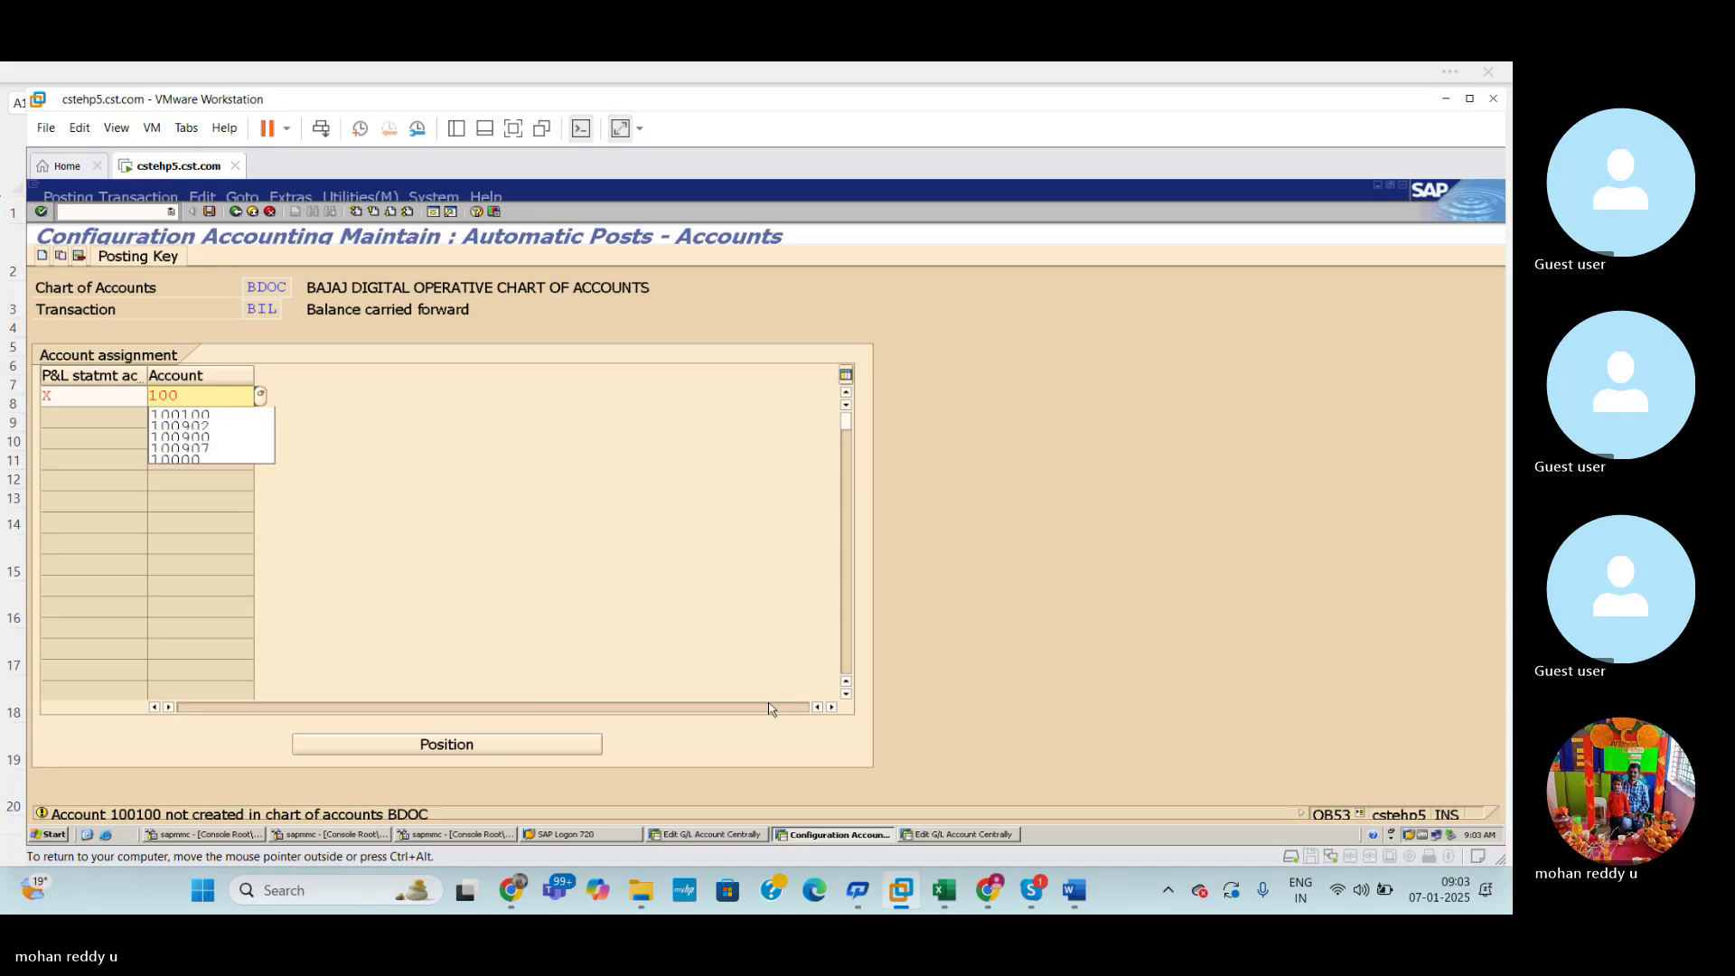
left_click(944, 890)
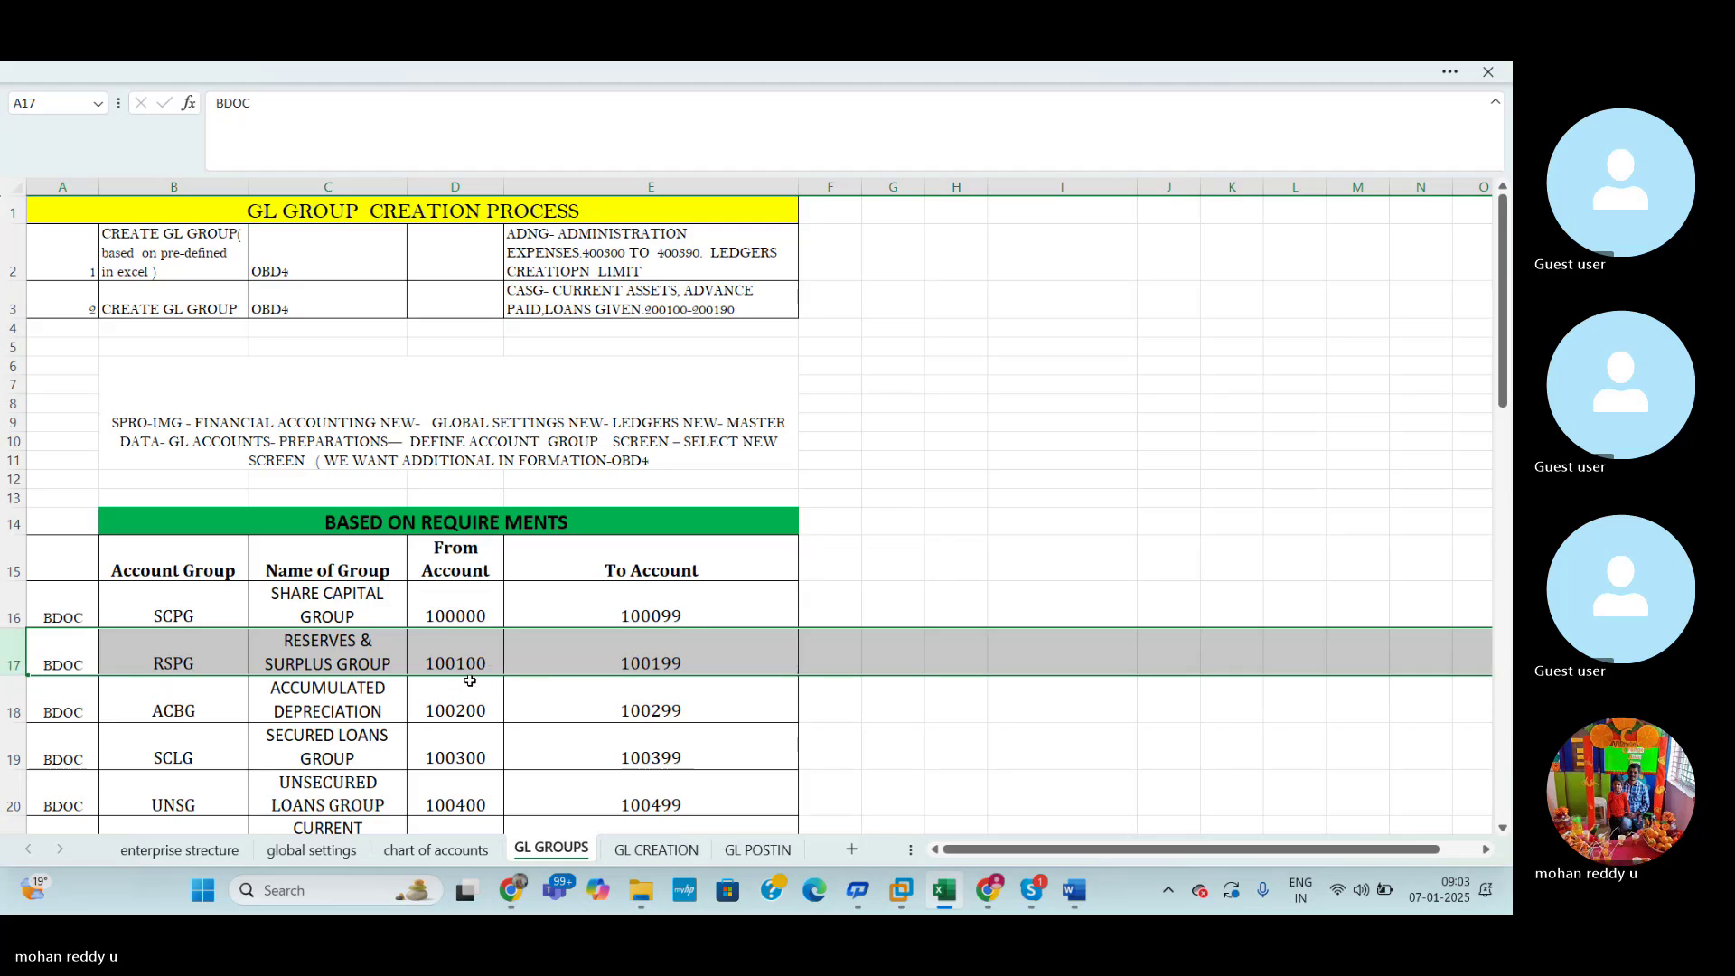
key("alt+Tab")
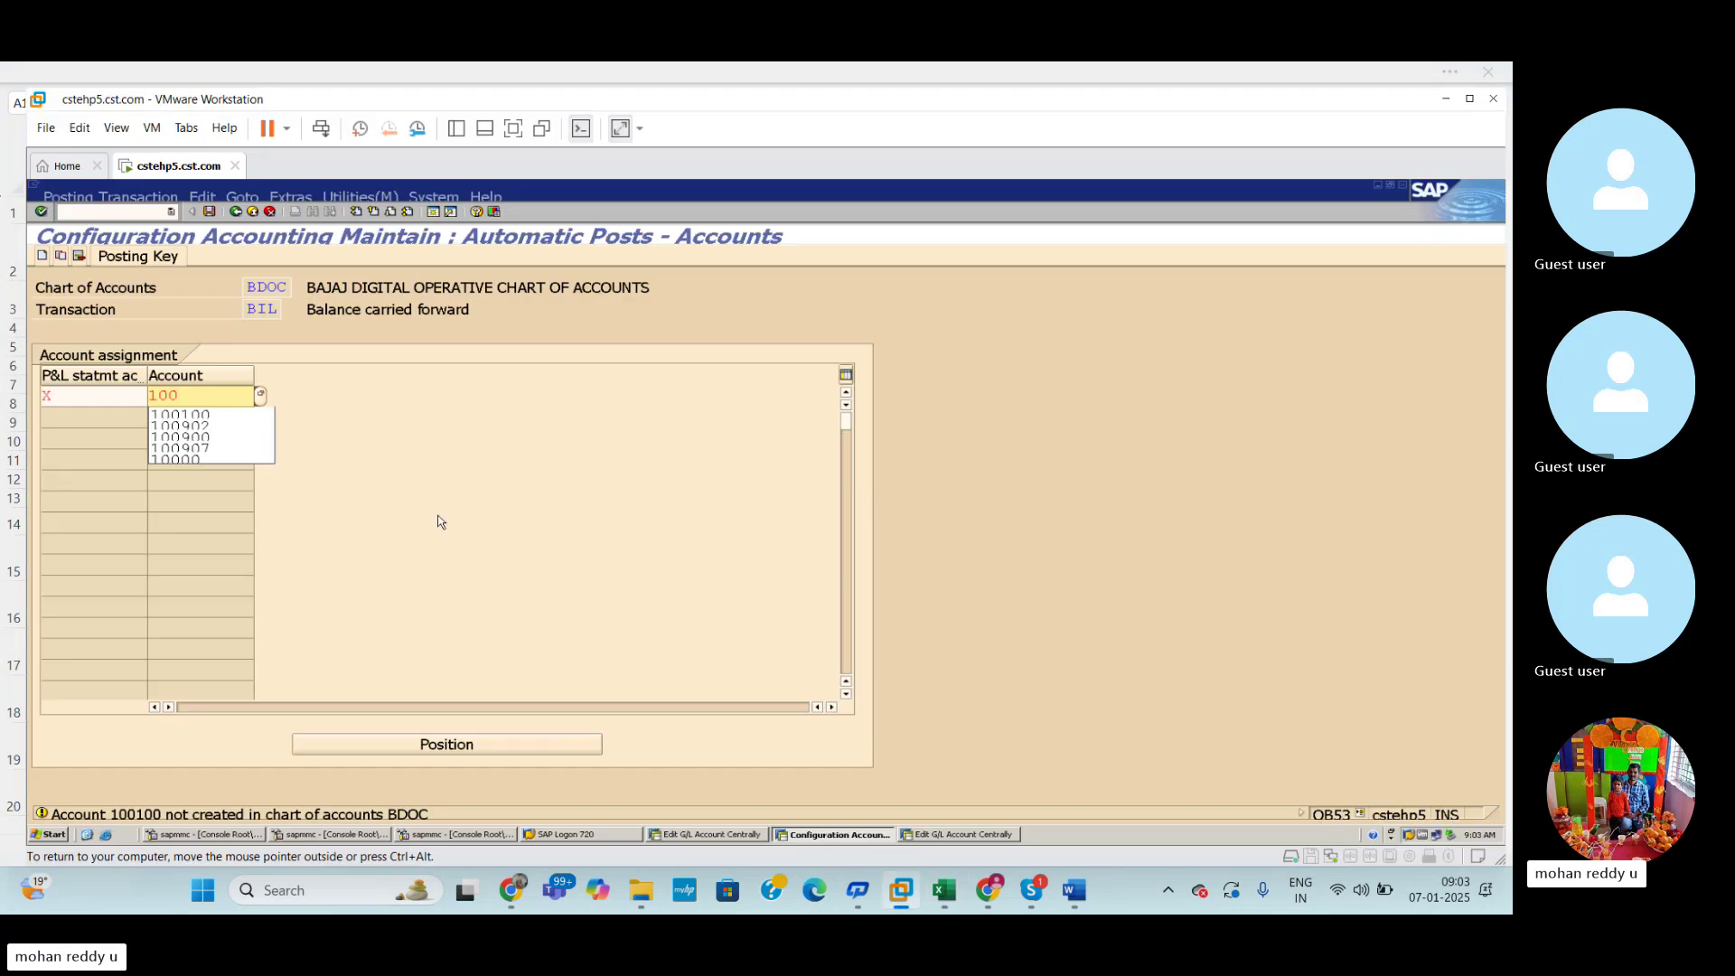
type("105")
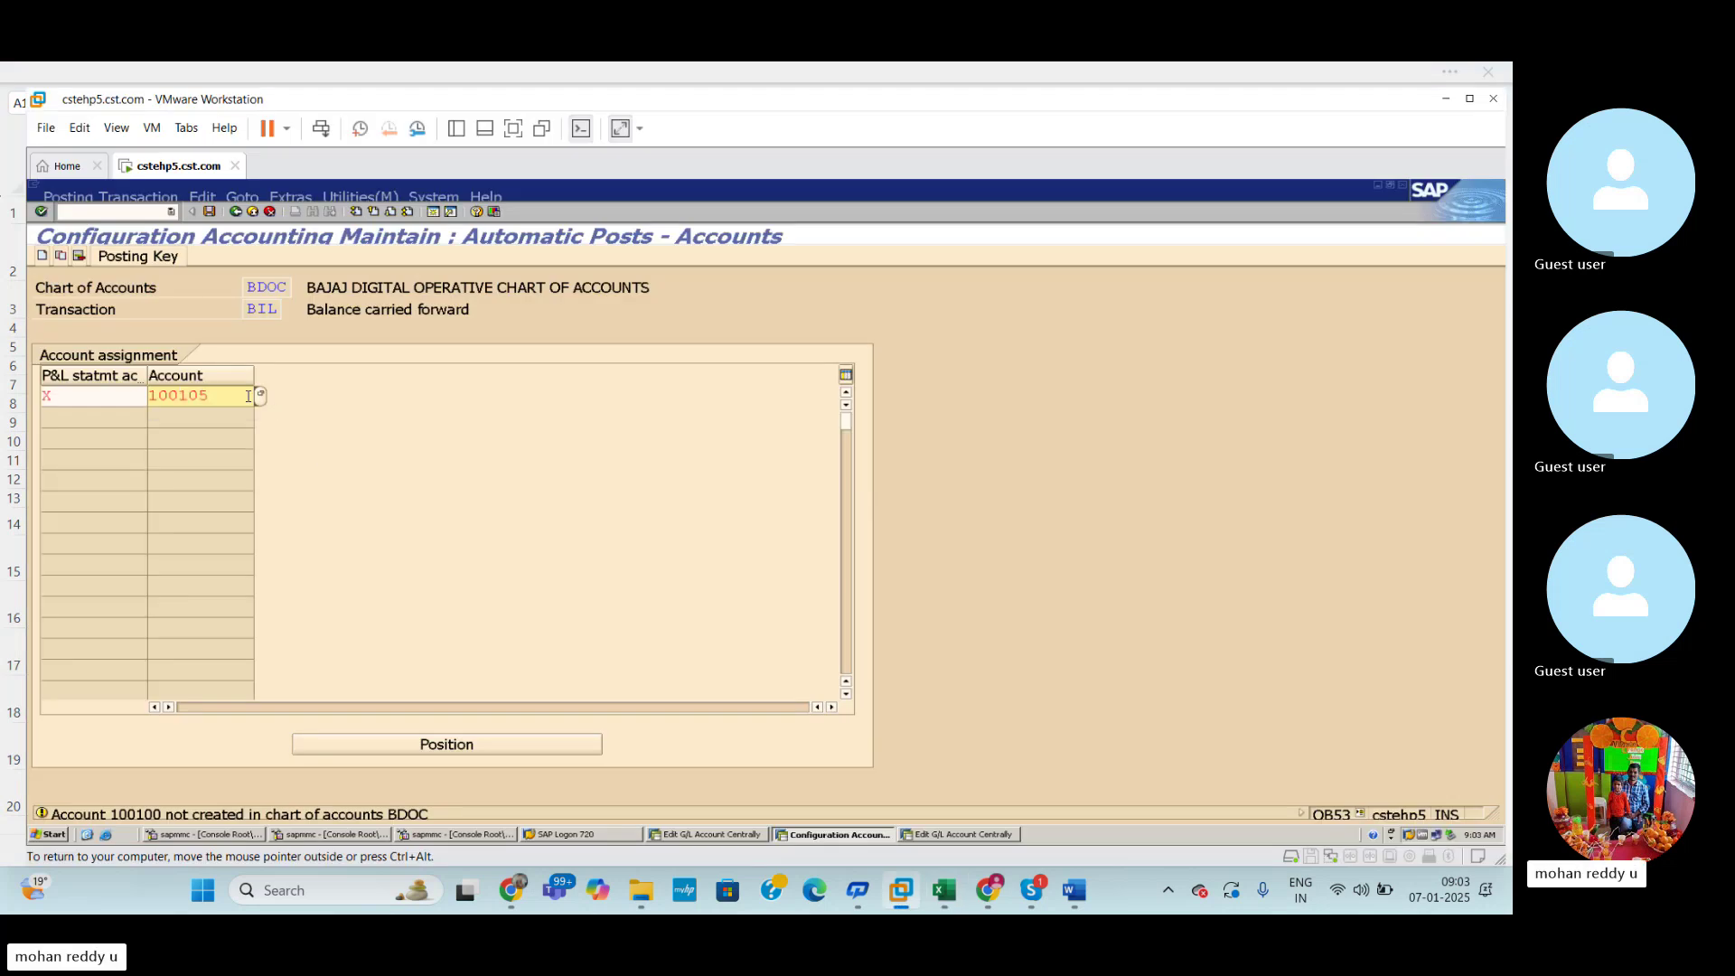
key("Return")
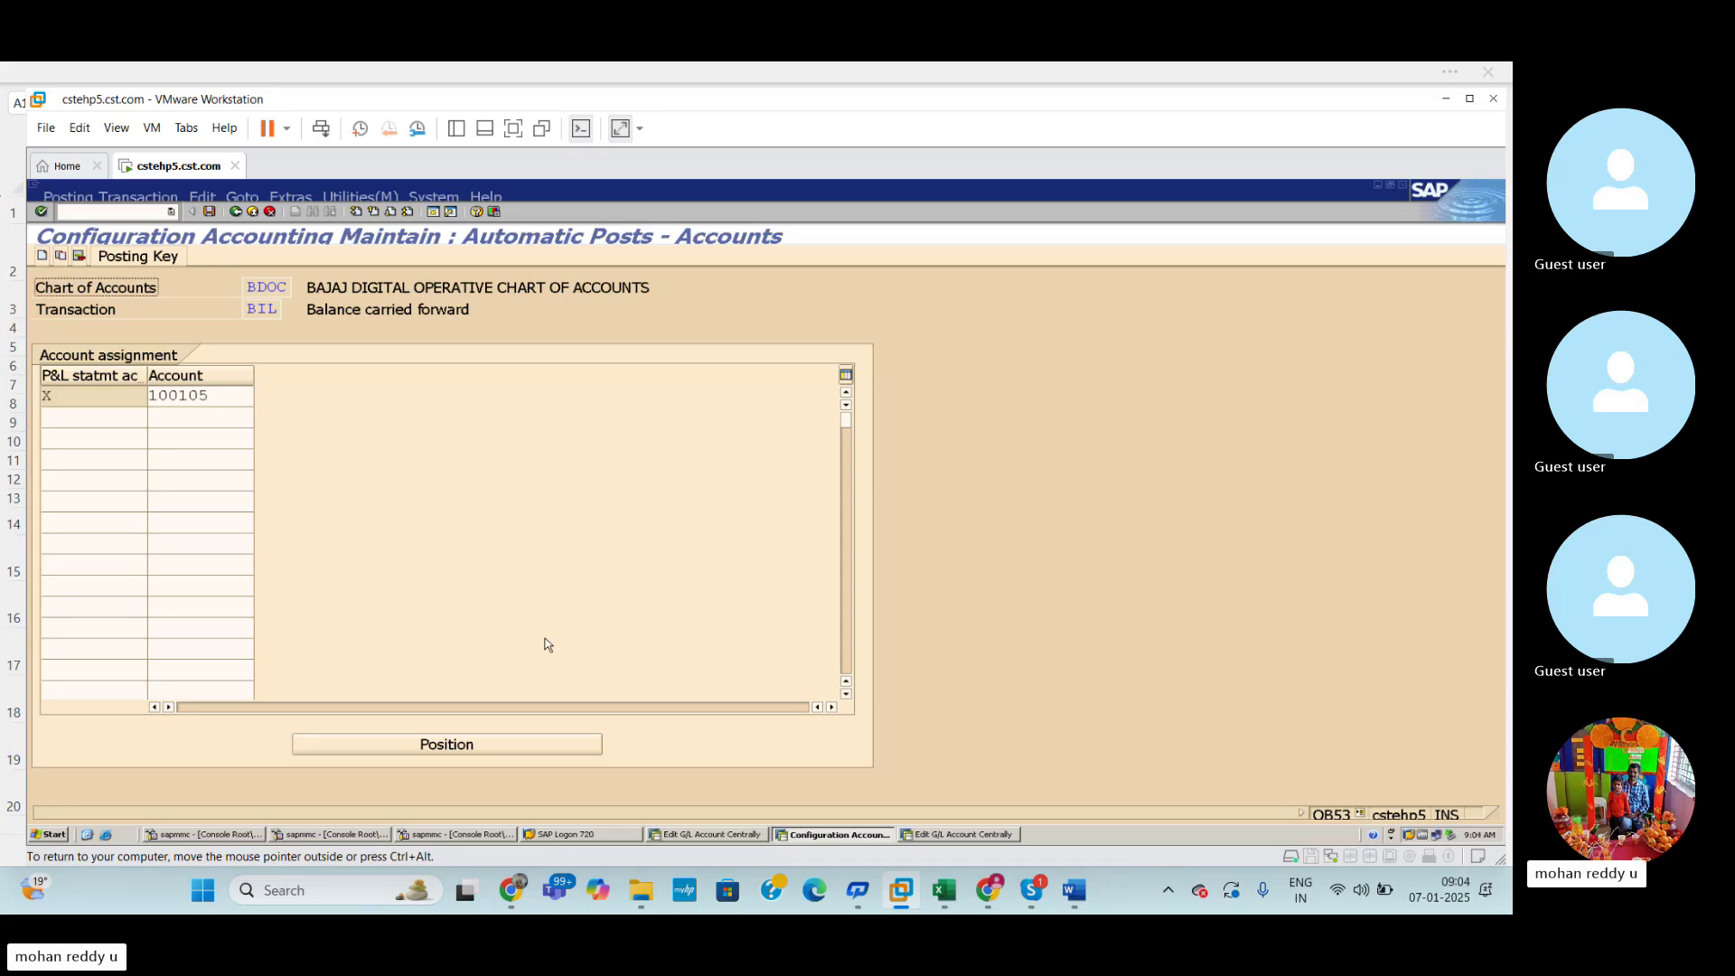
Recheck the RSPG number range in Excel, then save the BDOC retained earnings account assignment in SAP.
left_click(945, 893)
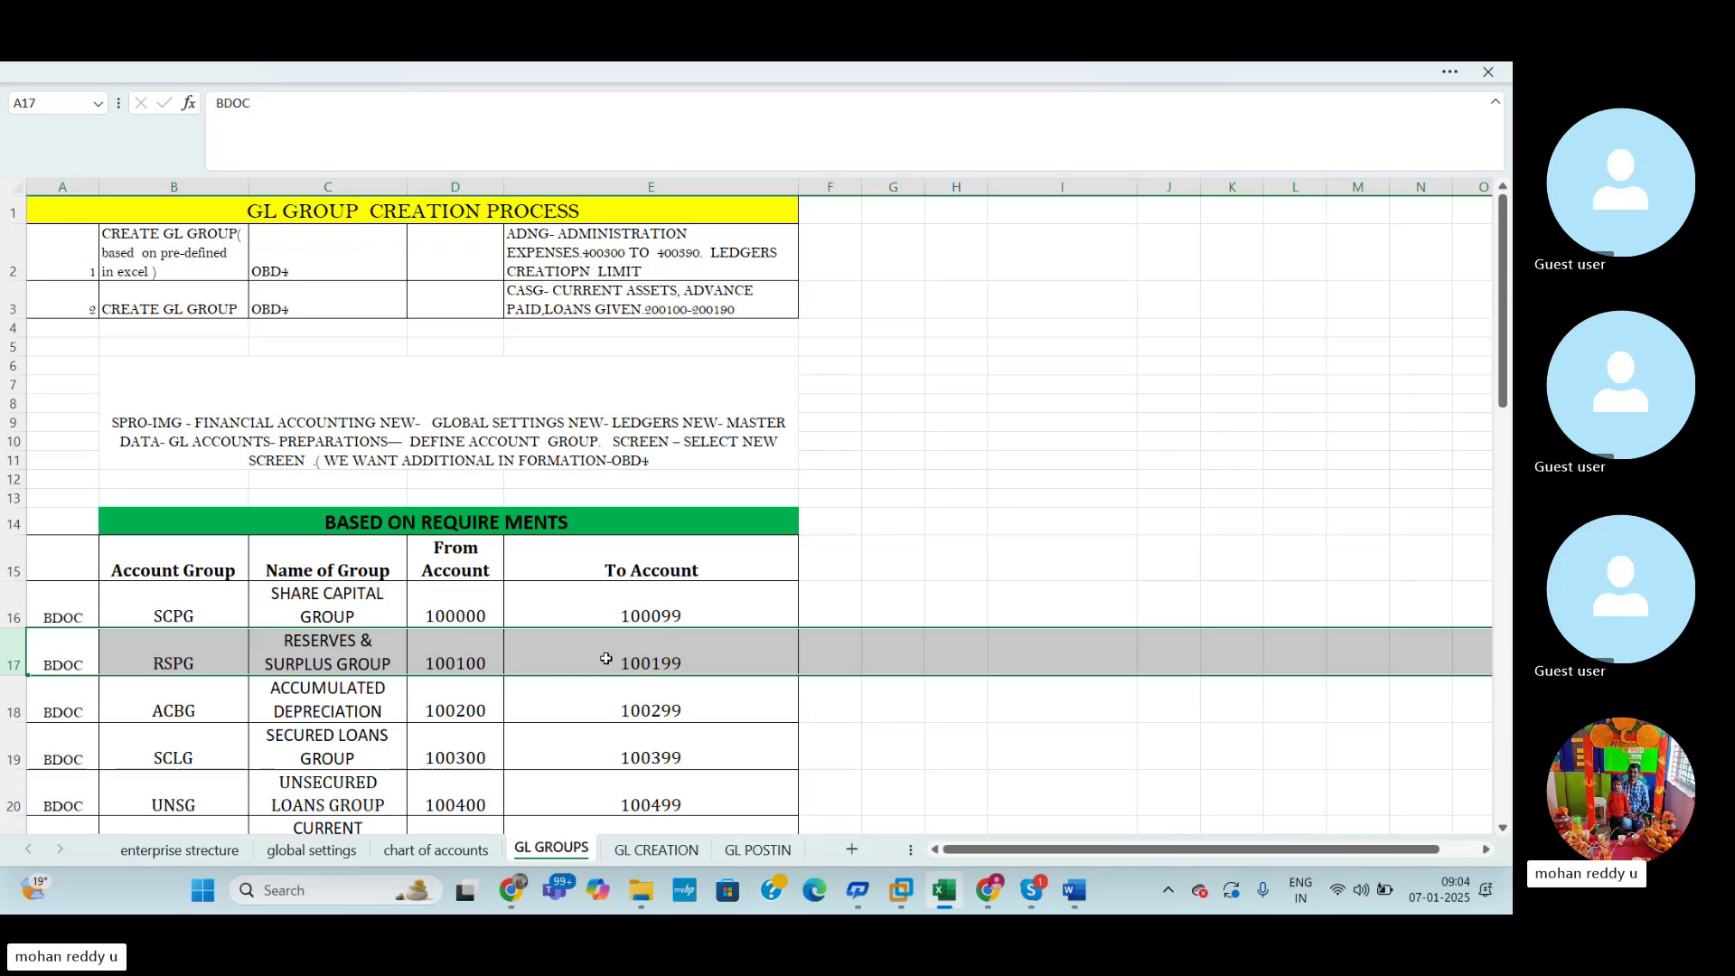
key("alt+Tab")
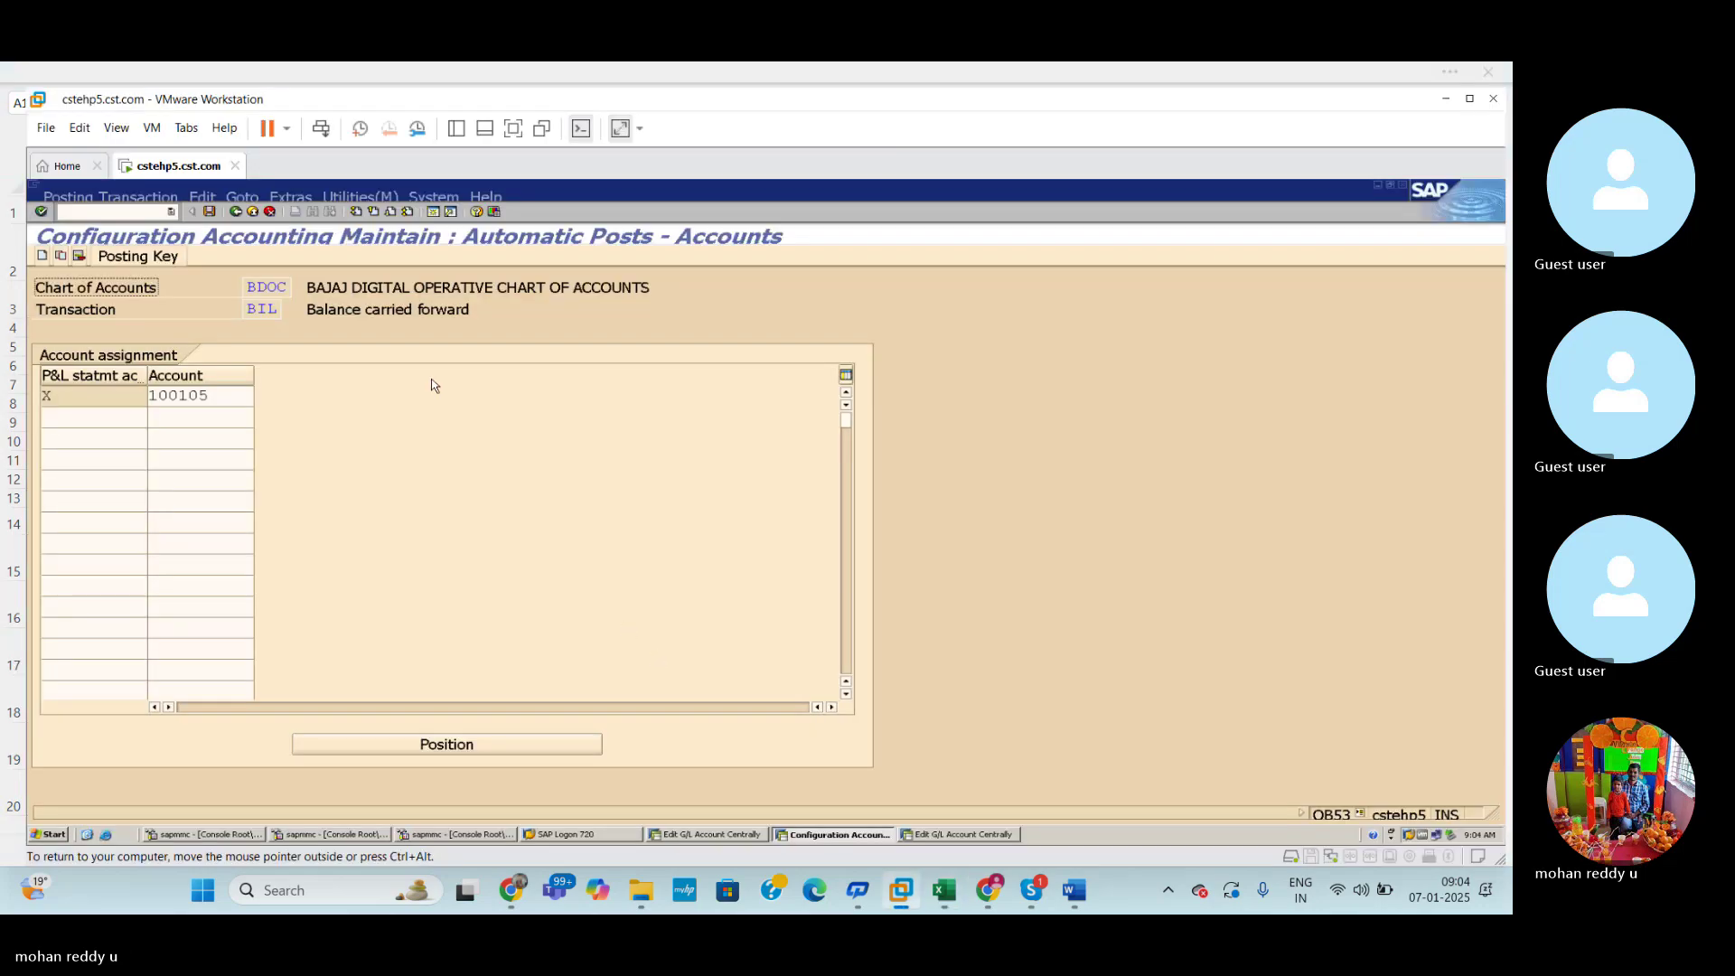
left_click(210, 210)
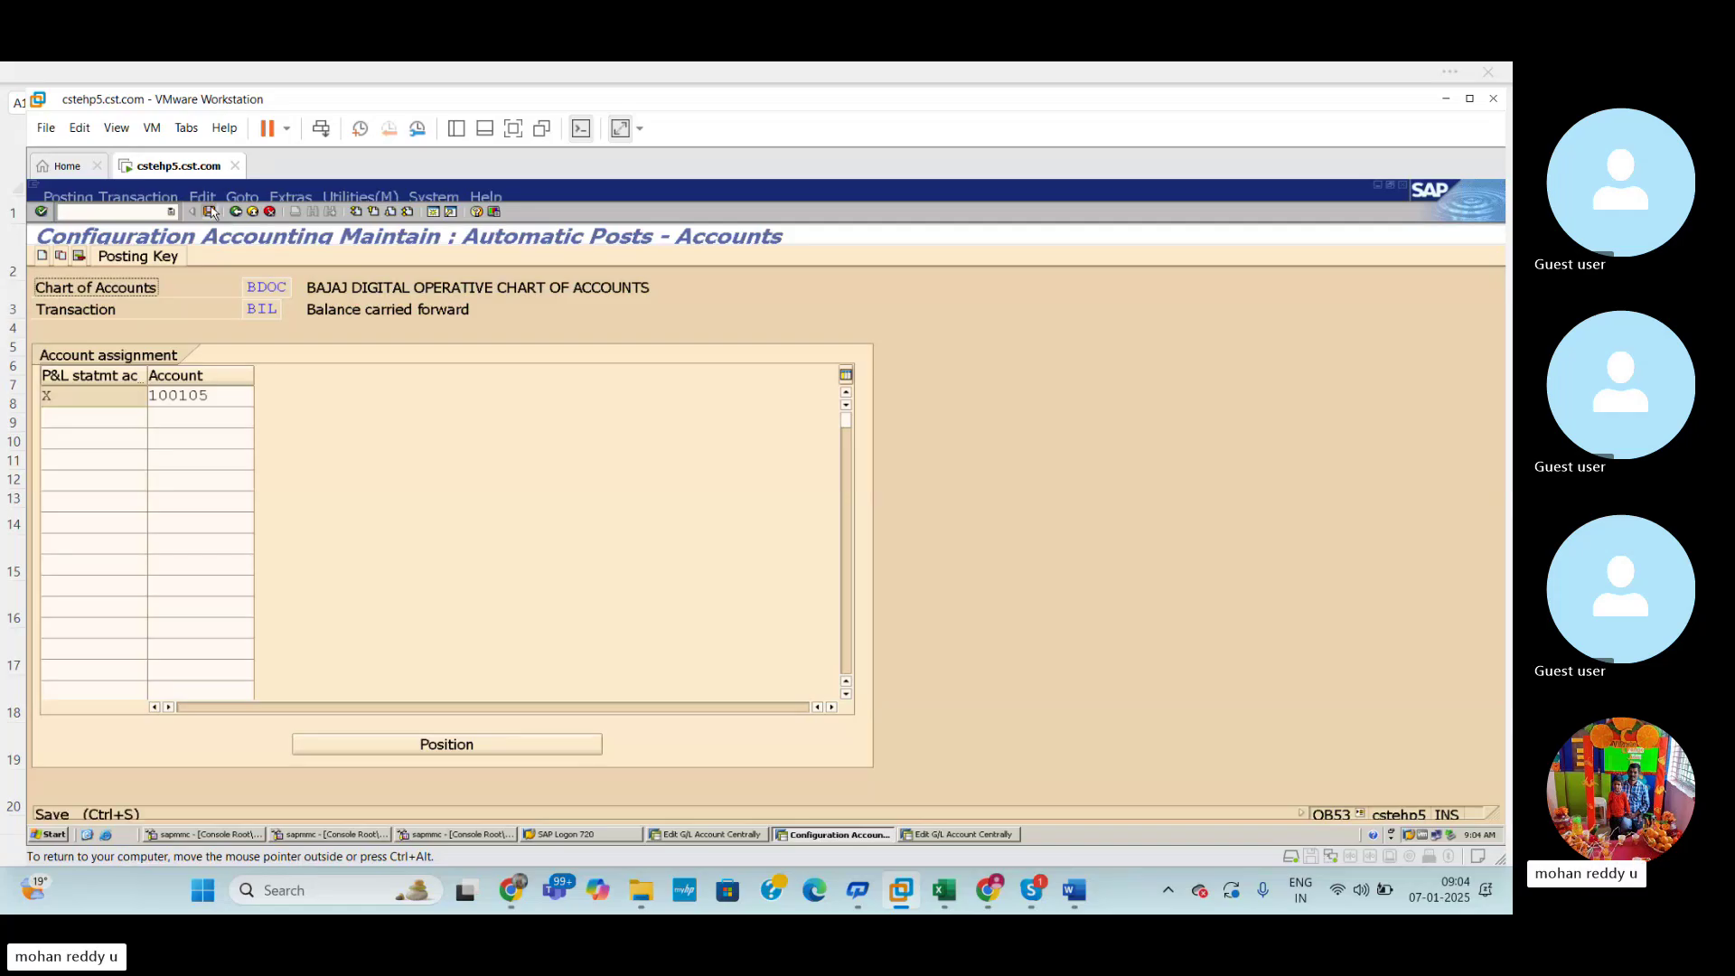
left_click(87, 448)
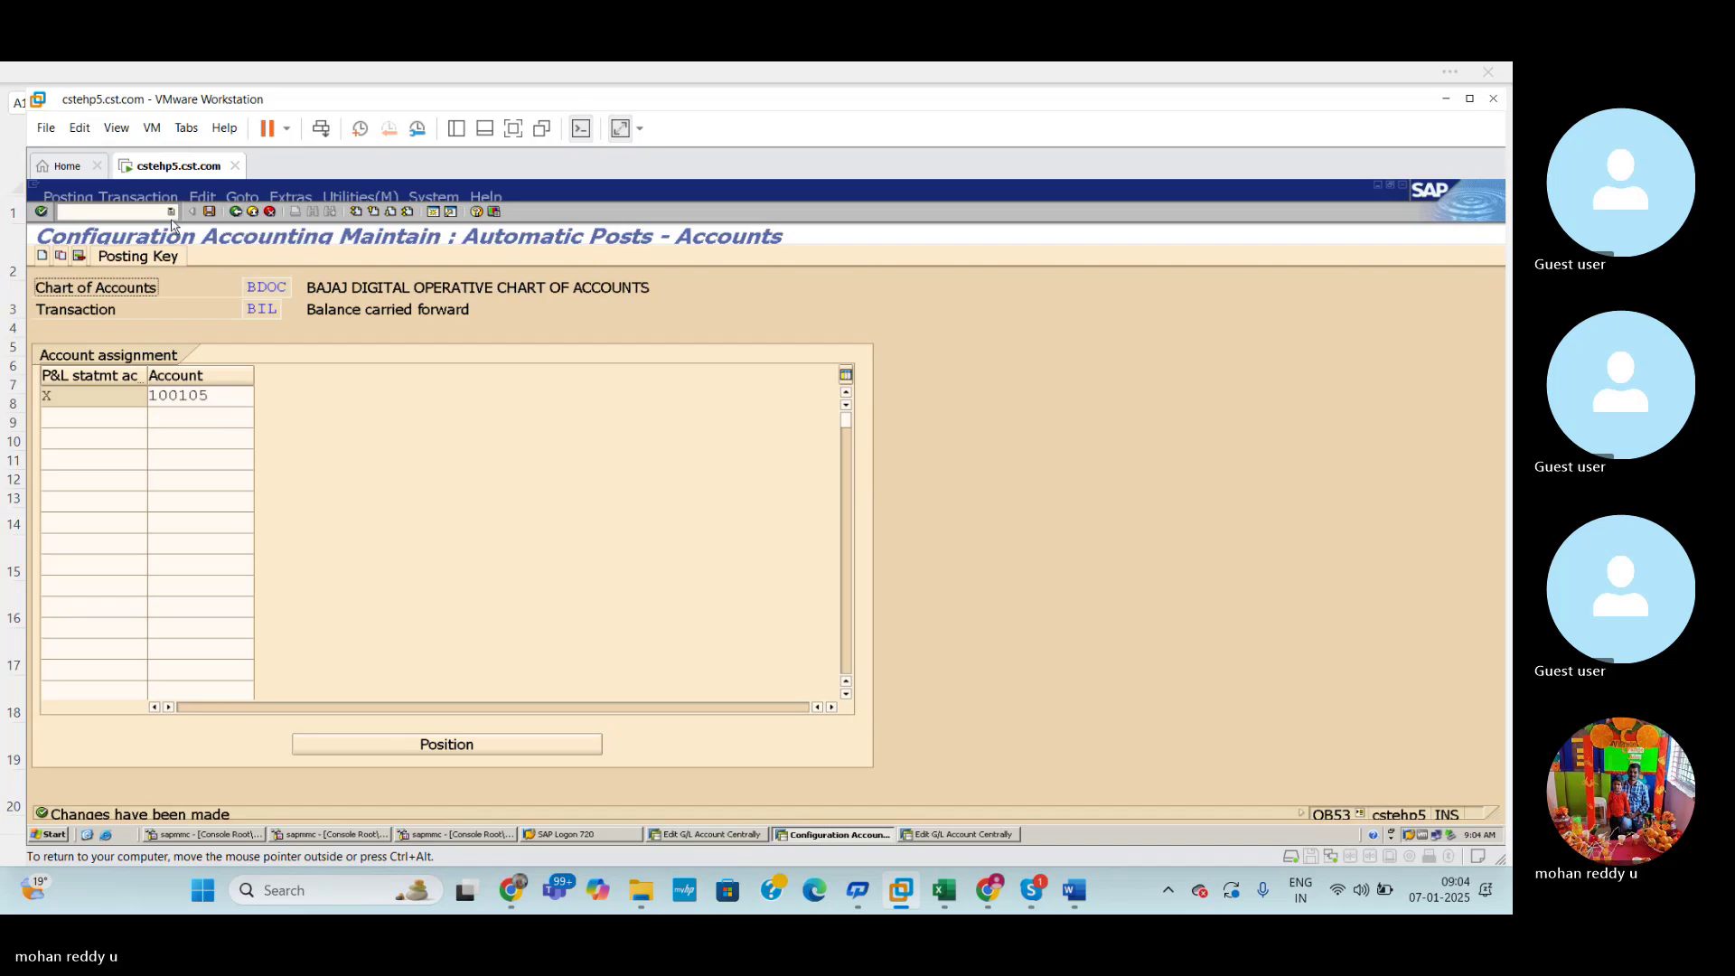
Open the central G/L account editor with FS00 and select Rent a/c 101400 in company code REDI's administration cost group.
left_click(161, 259)
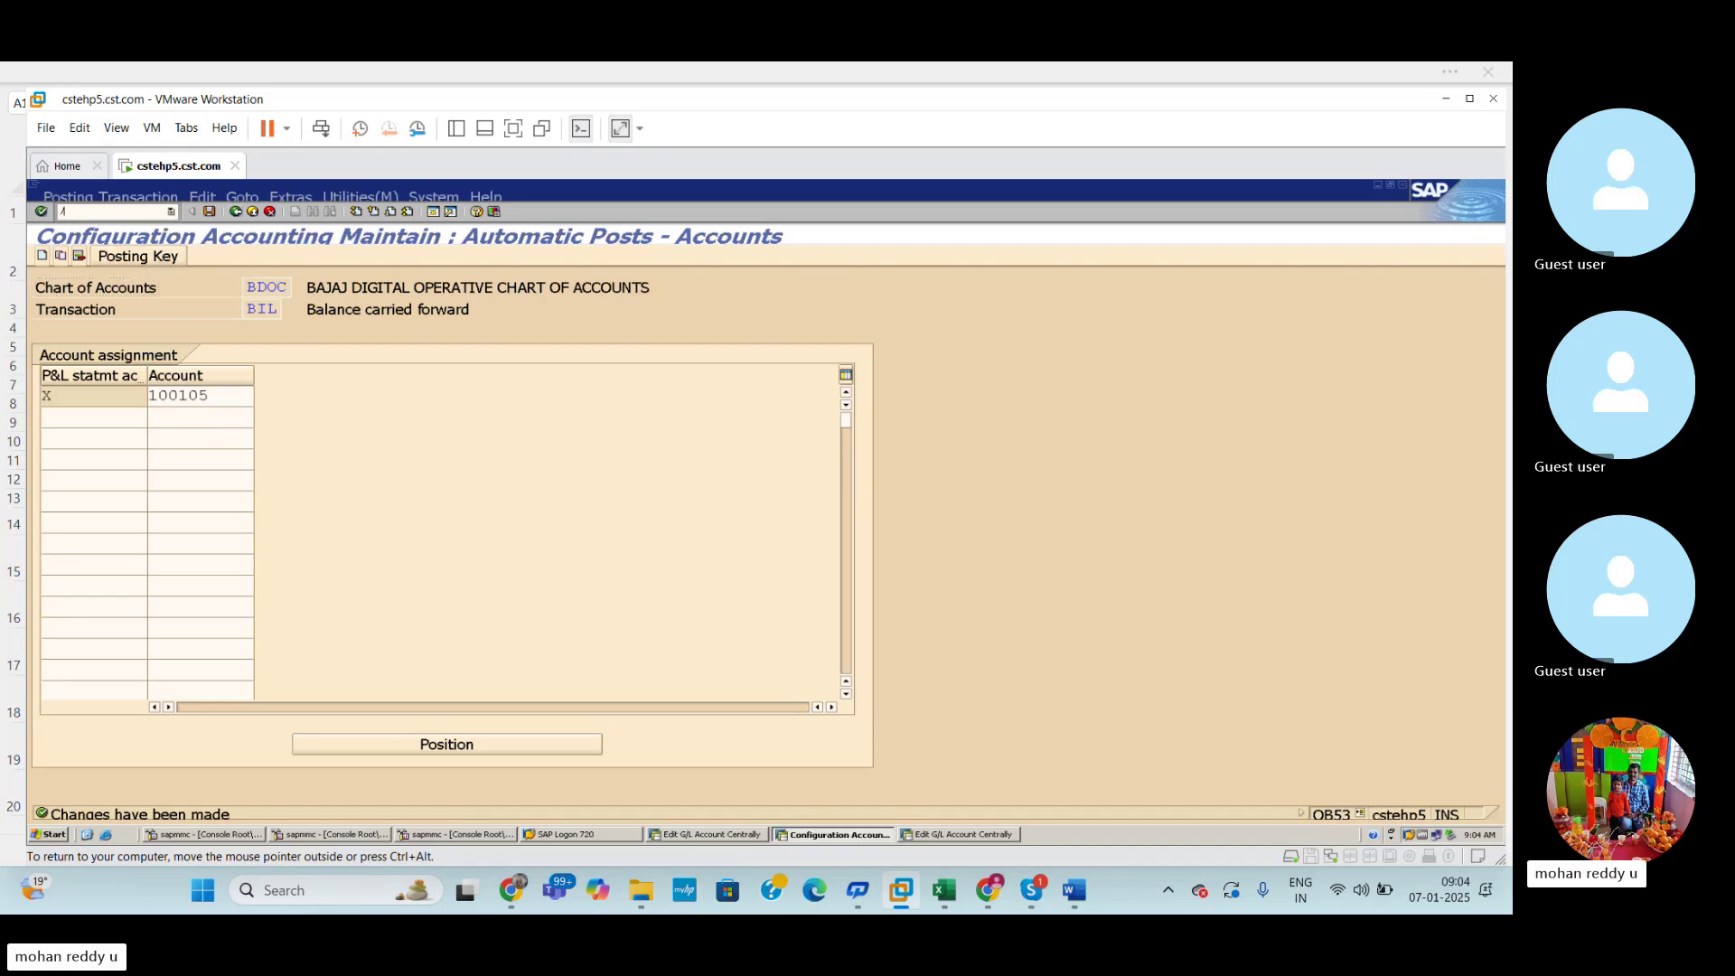
type("/NFS00")
key("Return")
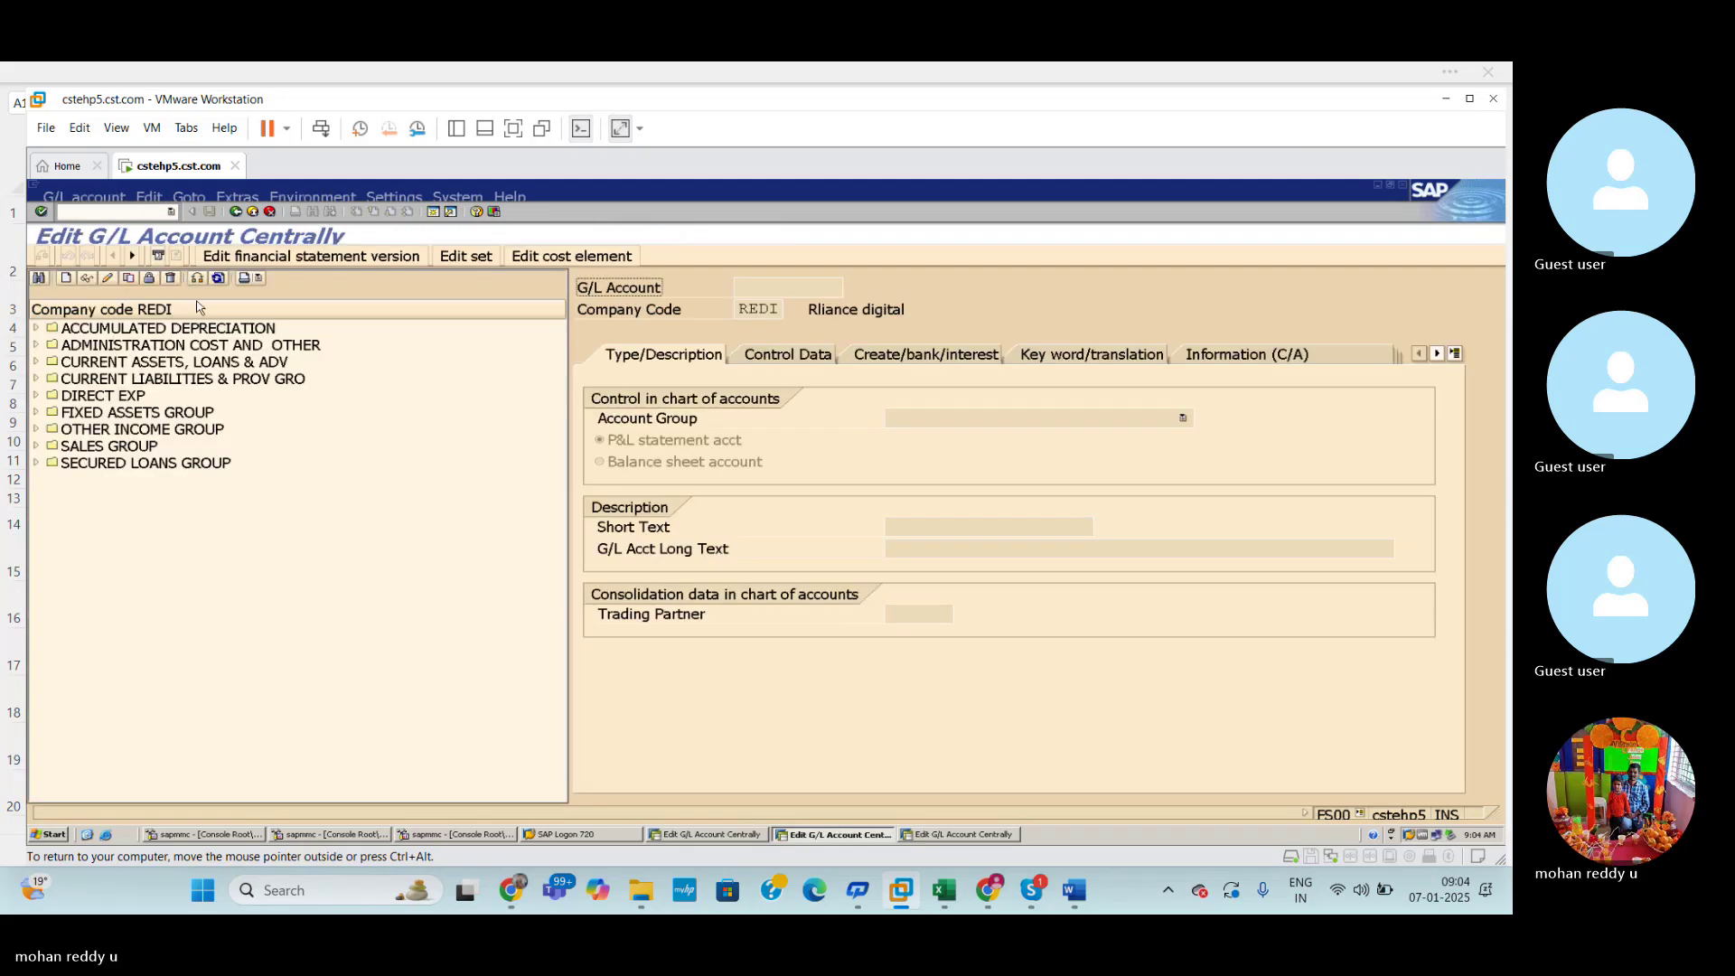
left_click(36, 328)
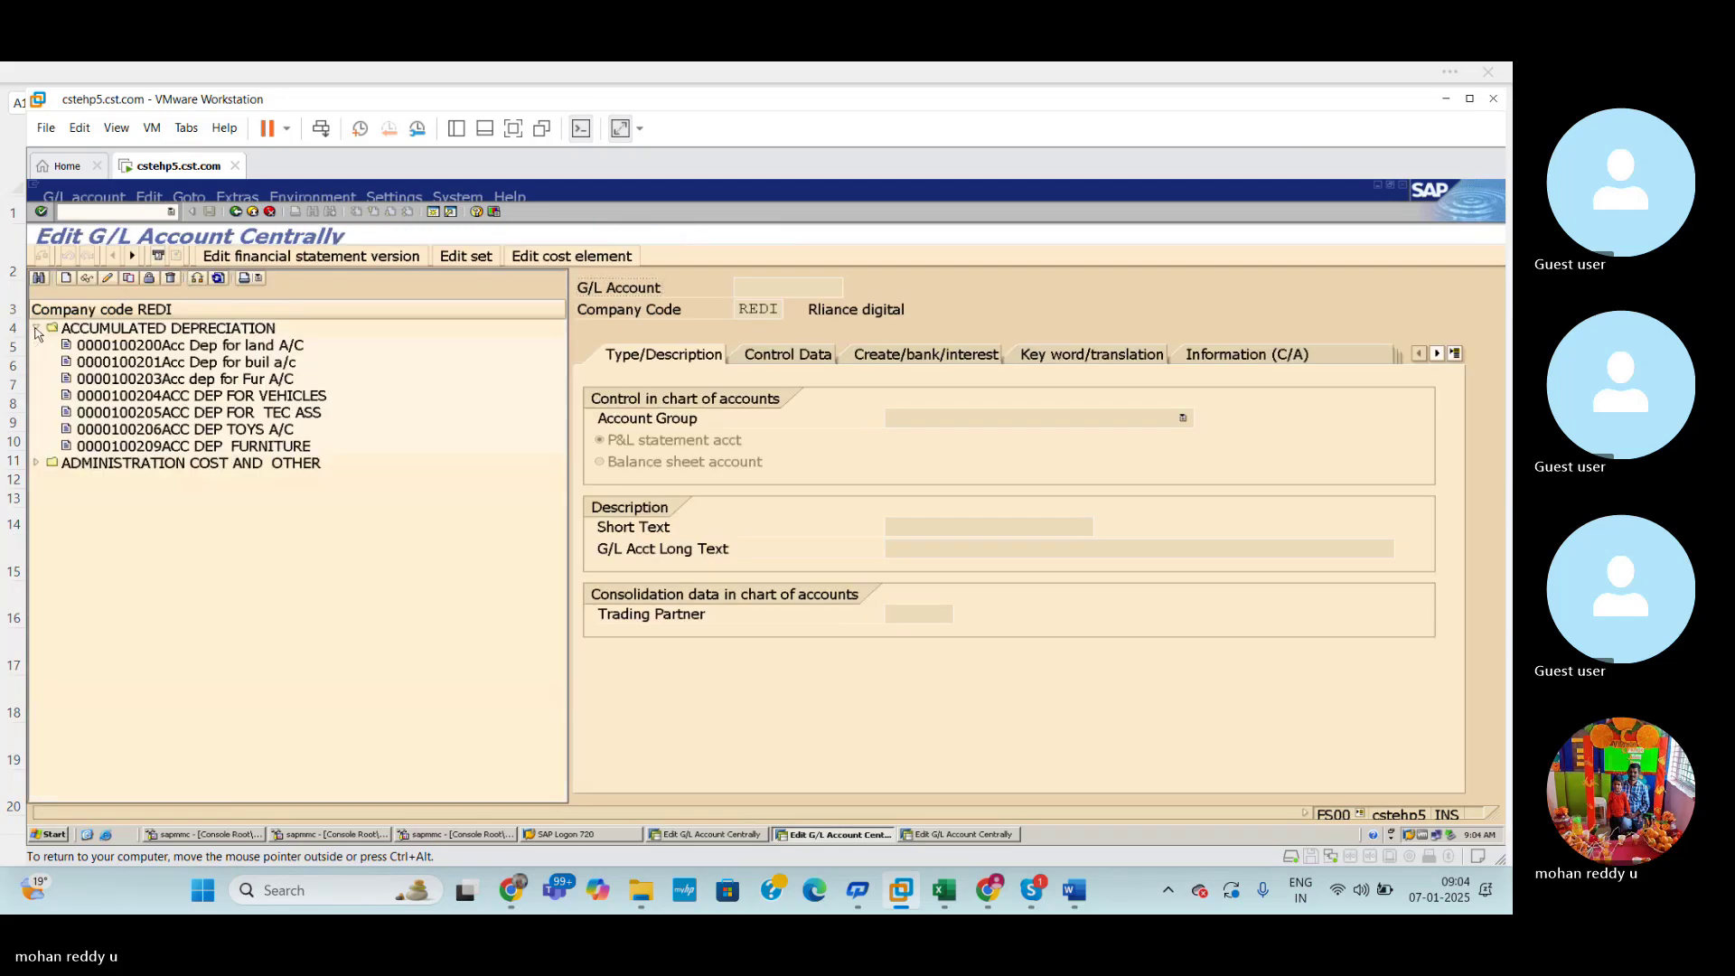
left_click(107, 346)
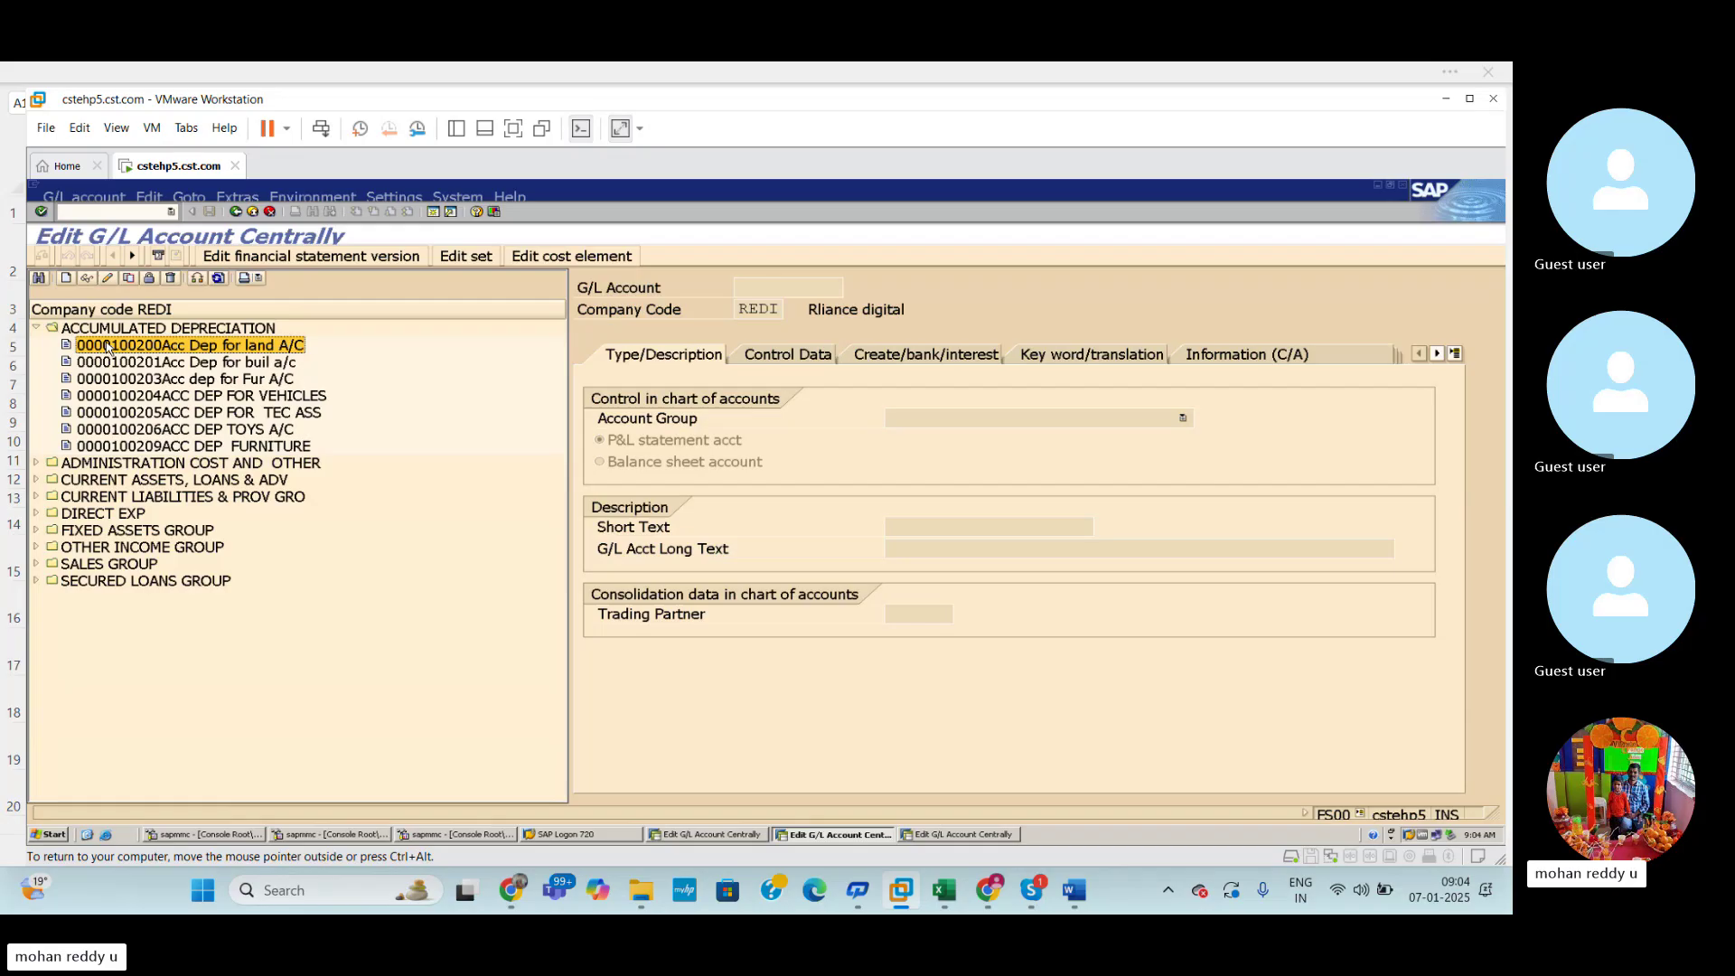
left_click(36, 328)
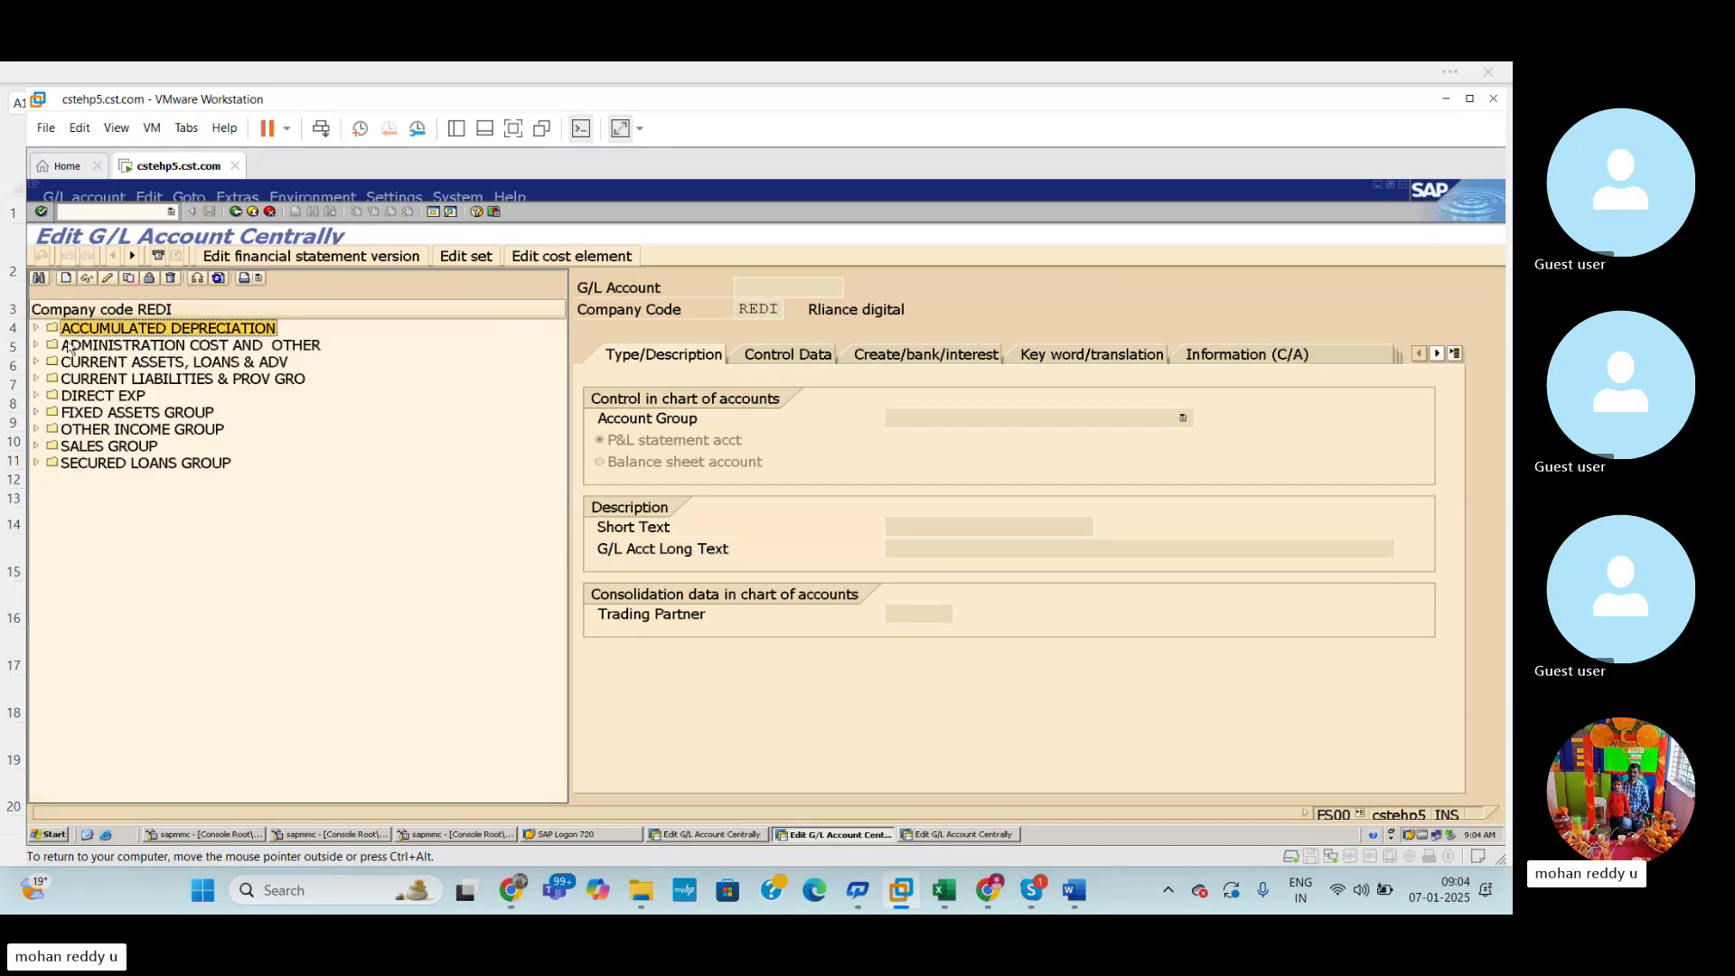
left_click(37, 345)
left_click(150, 364)
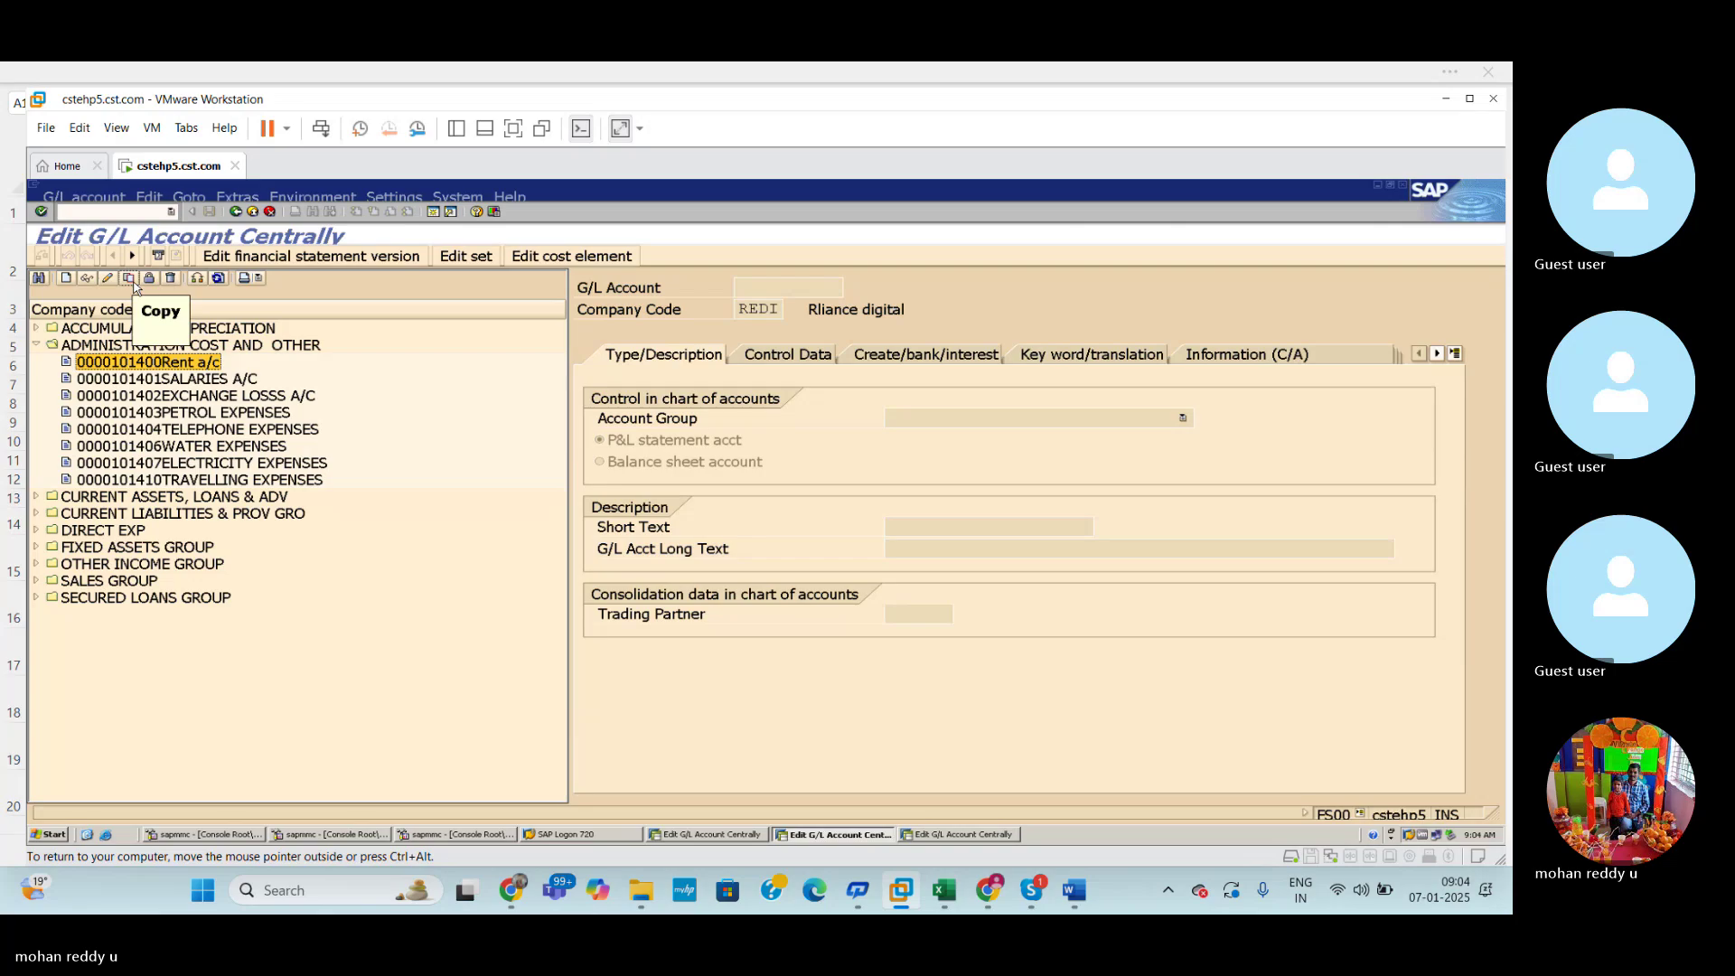
Try to copy rent account 101400 from REDI to company code 1003, keeping the same account number.
left_click(130, 280)
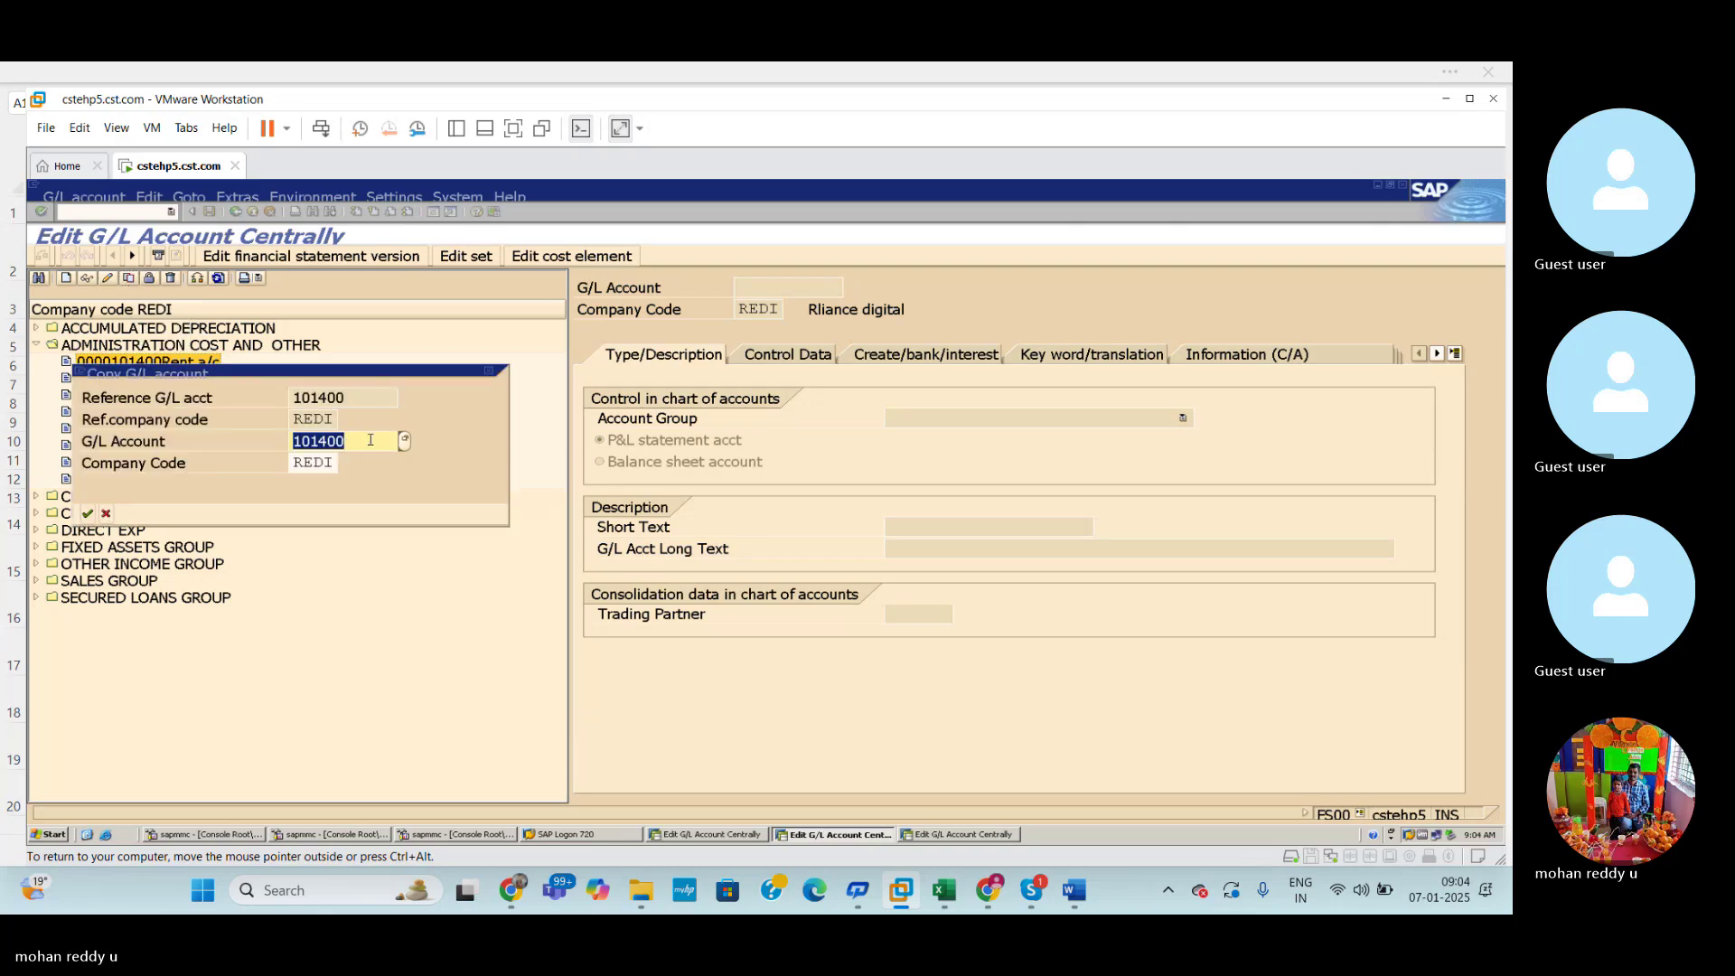
left_click(367, 441)
left_click(335, 463)
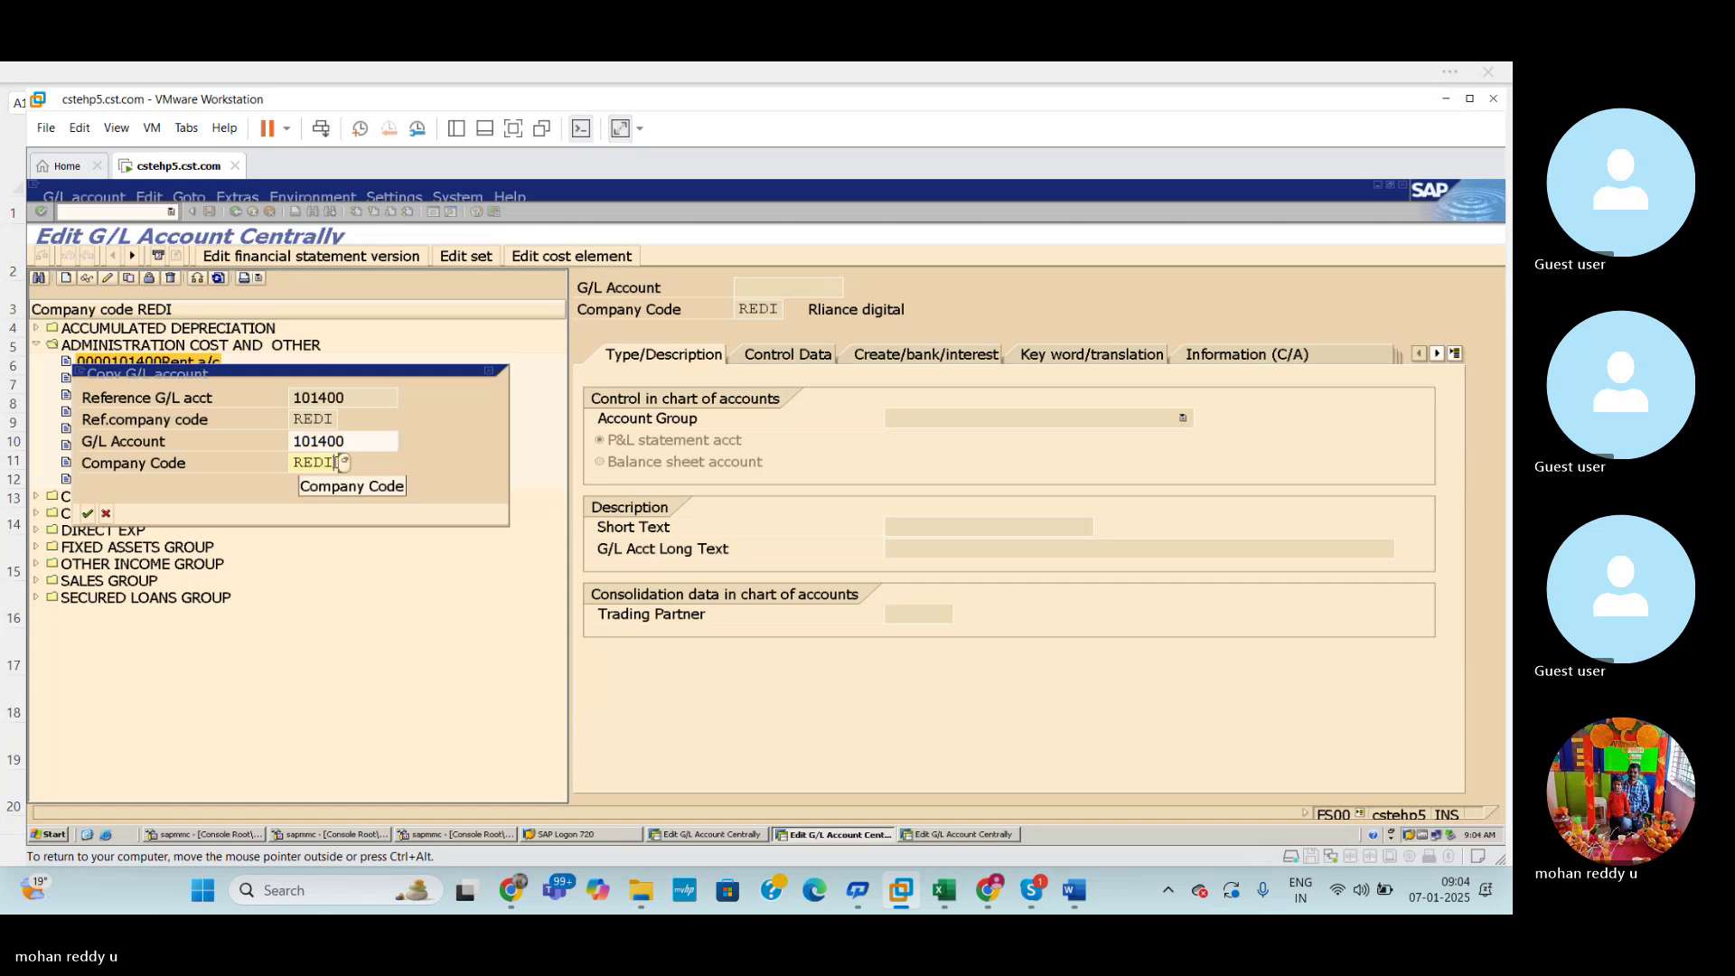
key("BackSpace")
key("BackSpace")
key("BackSpace")
key("BackSpace")
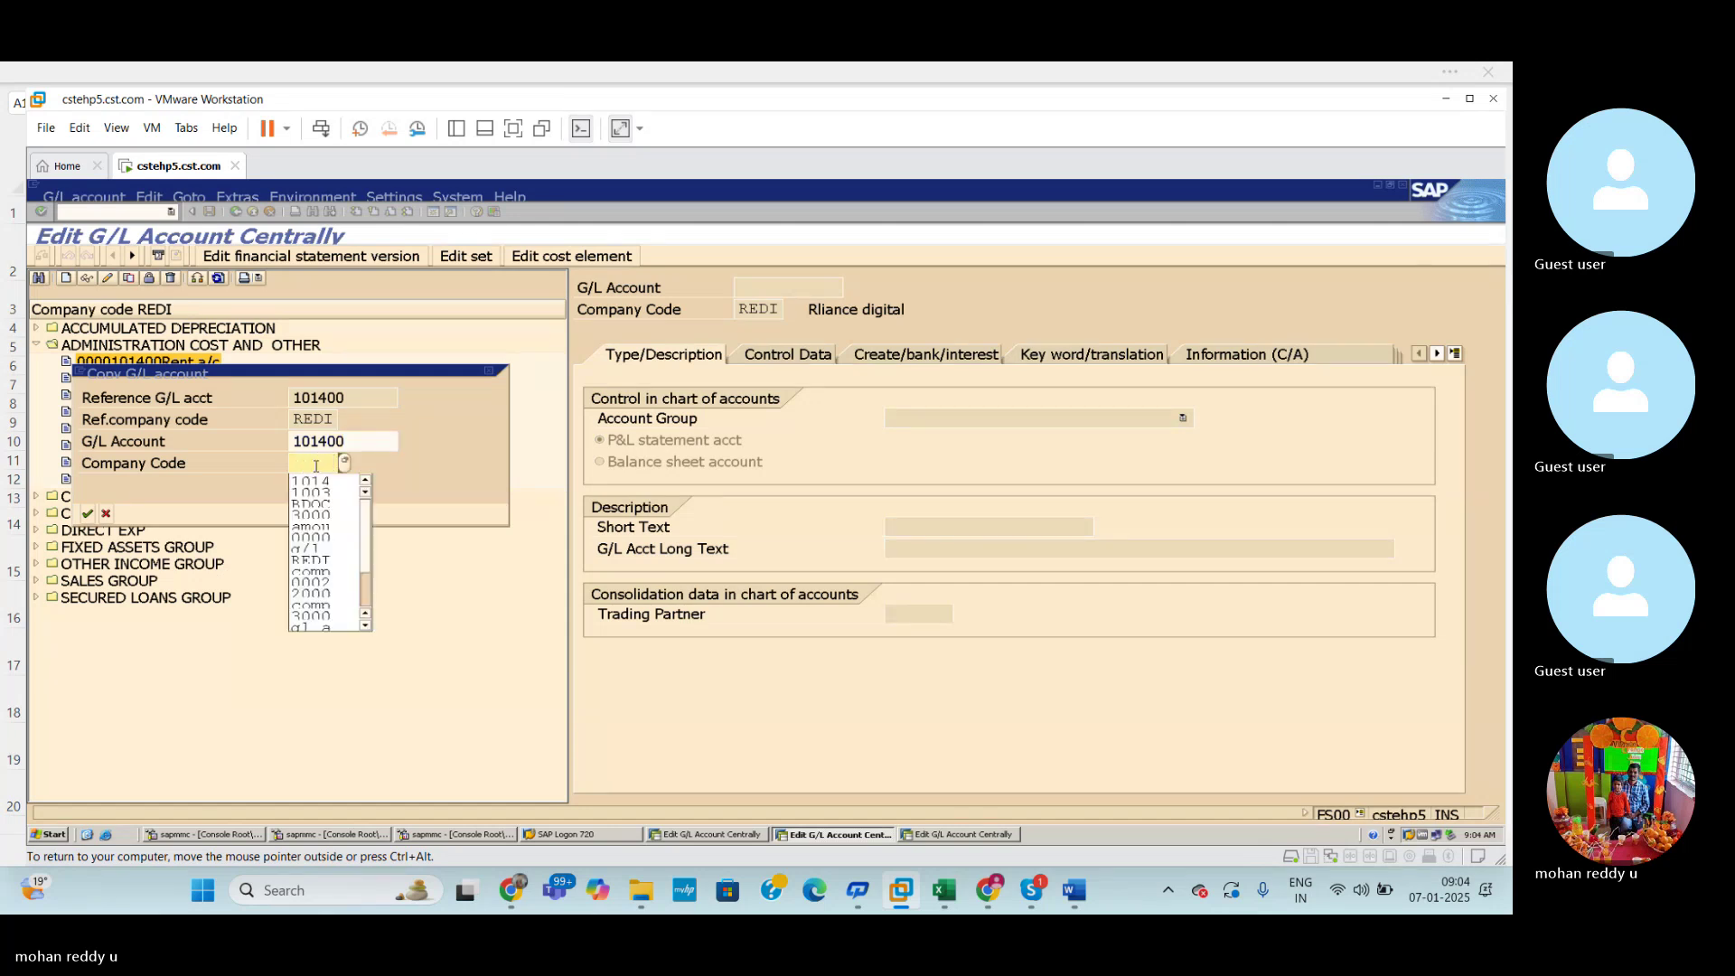
type("1003")
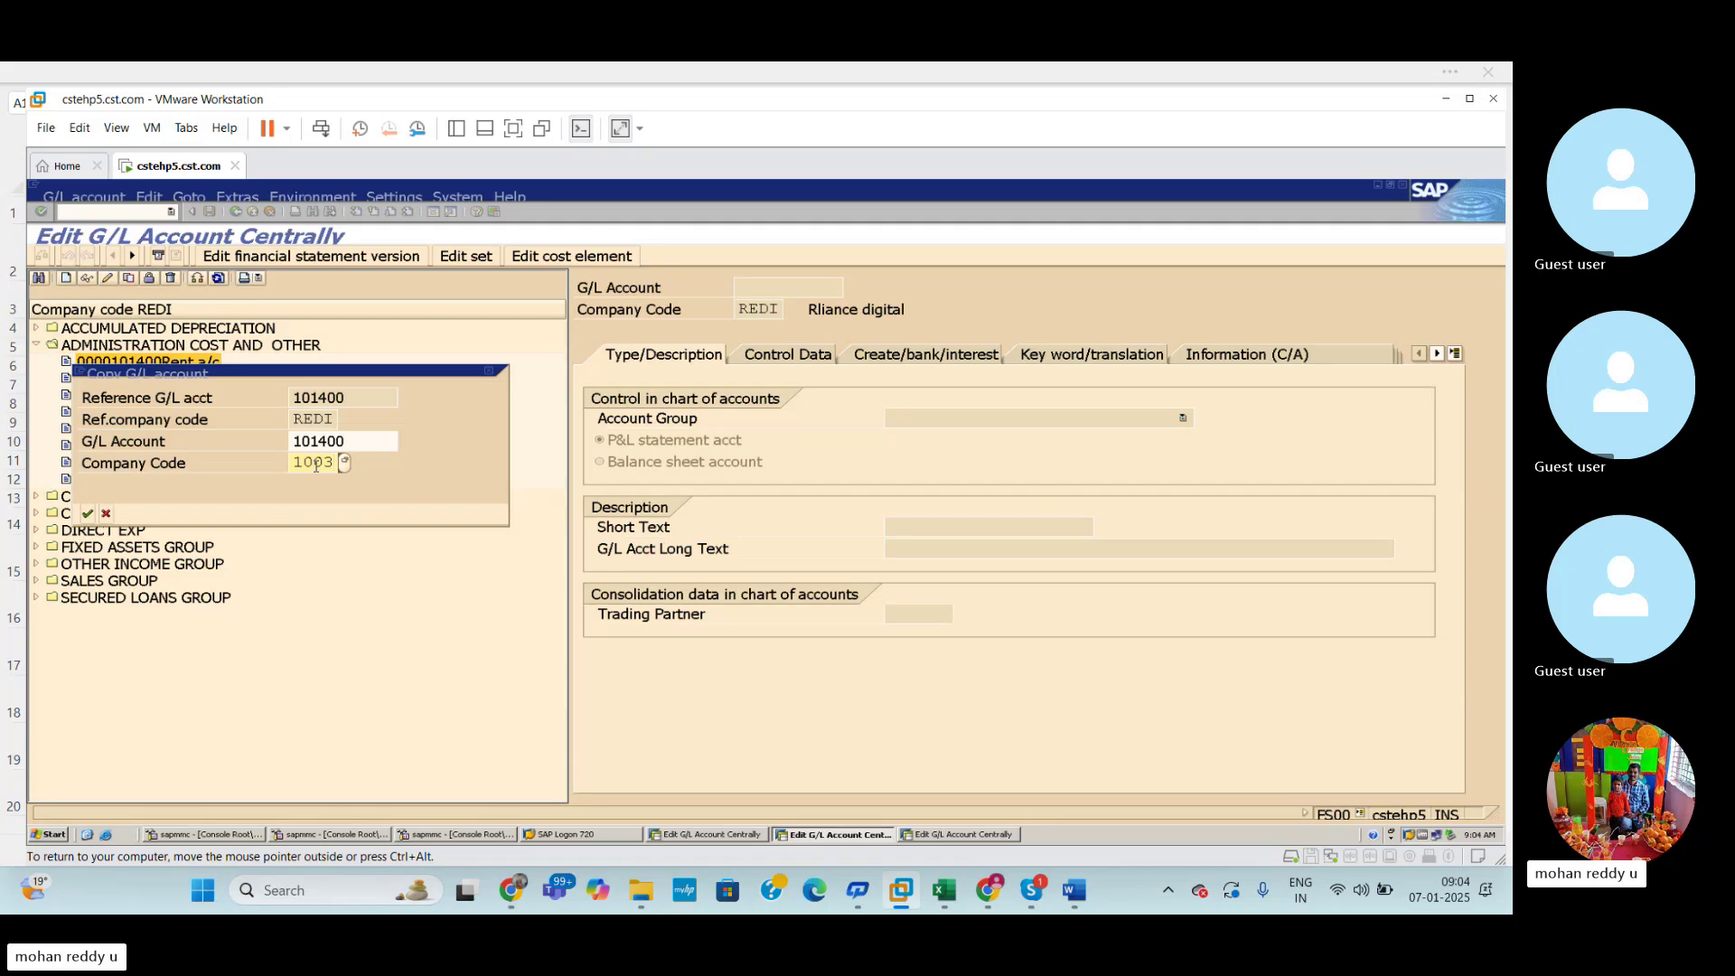
key("Return")
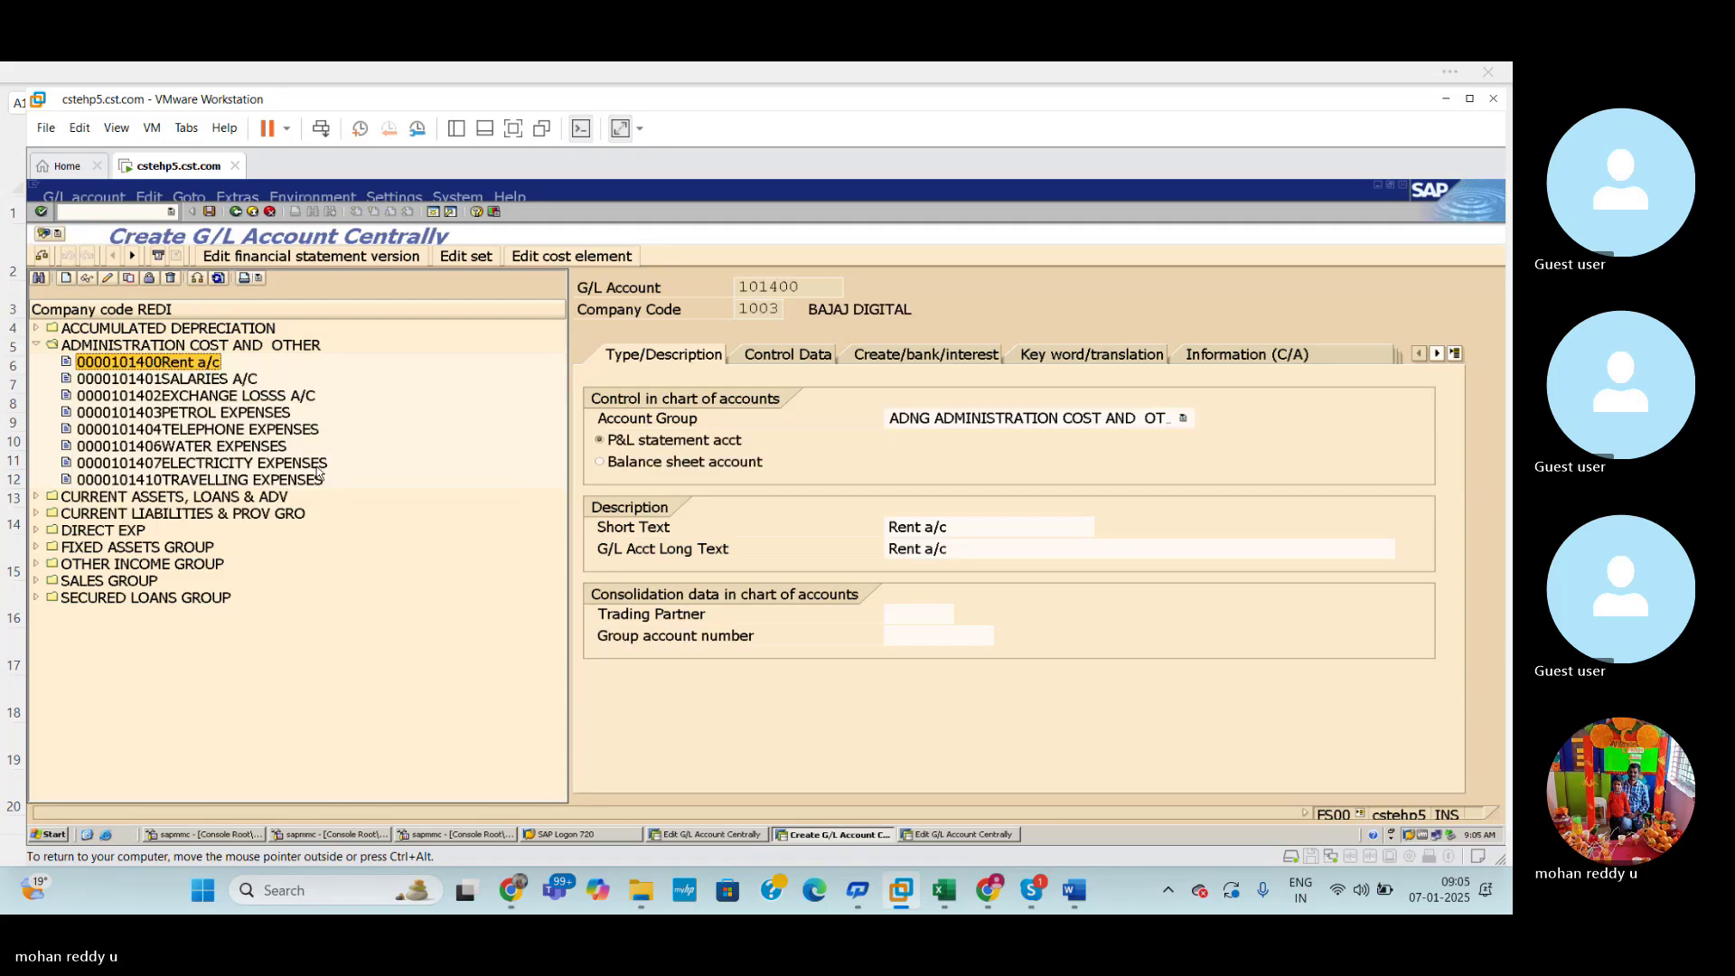
Try to save the copied rent account on leaving it, and close the message list.
left_click(236, 212)
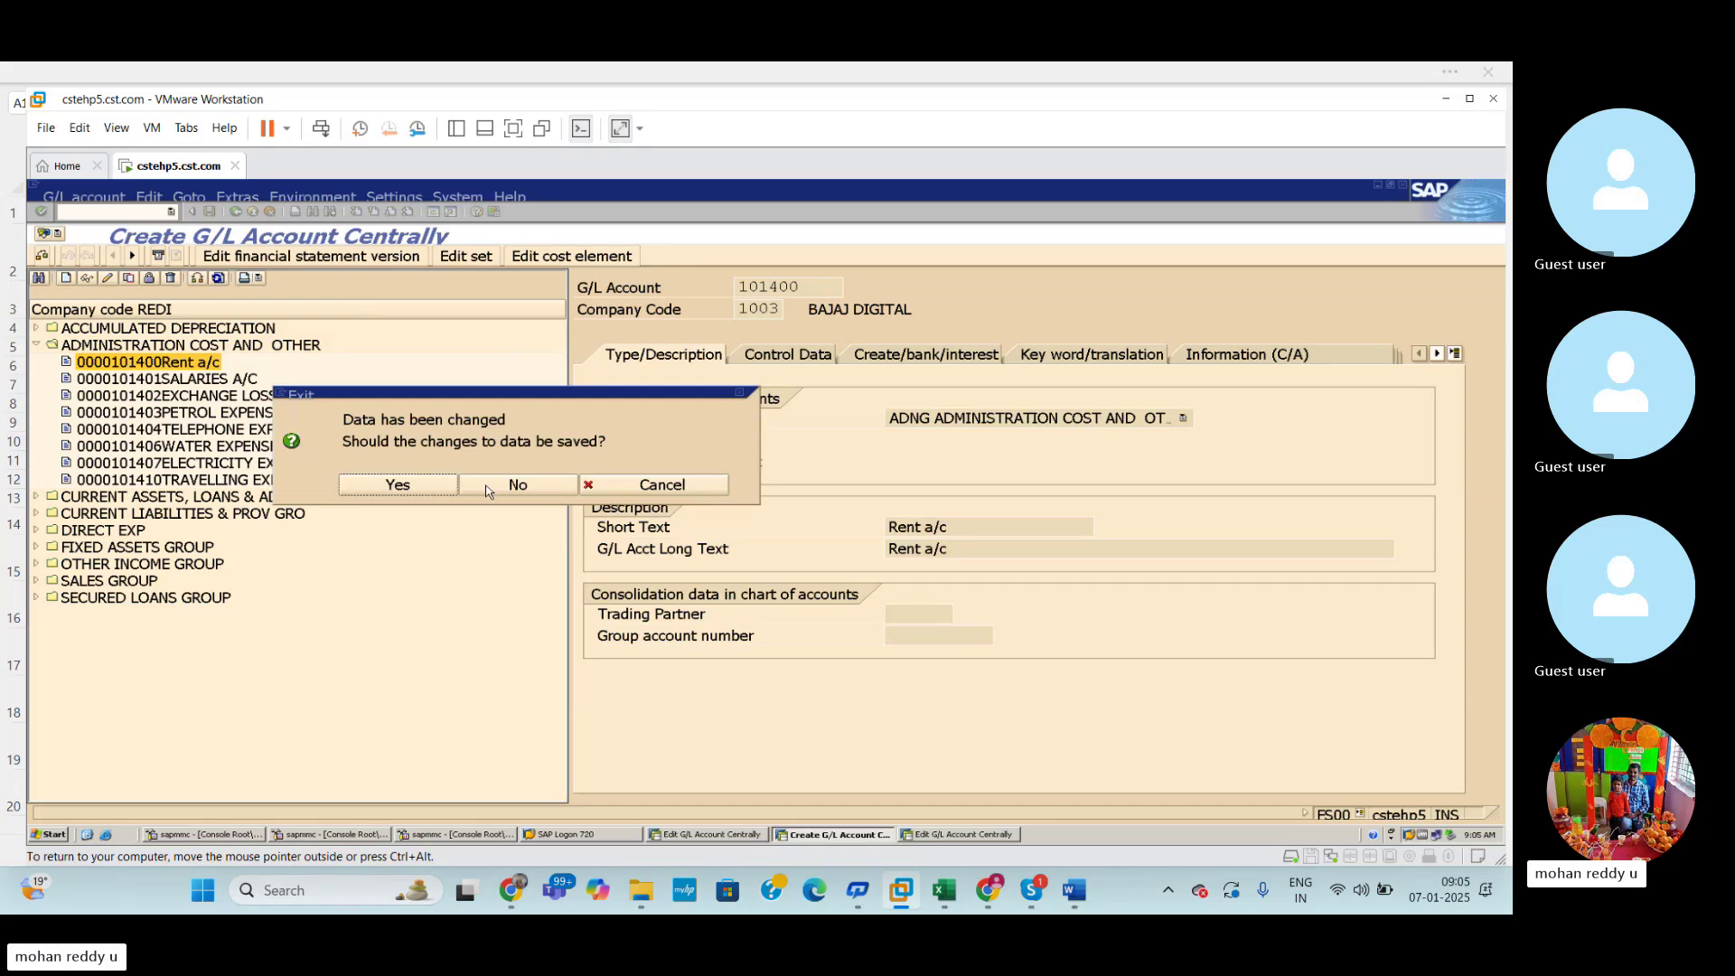
left_click(422, 488)
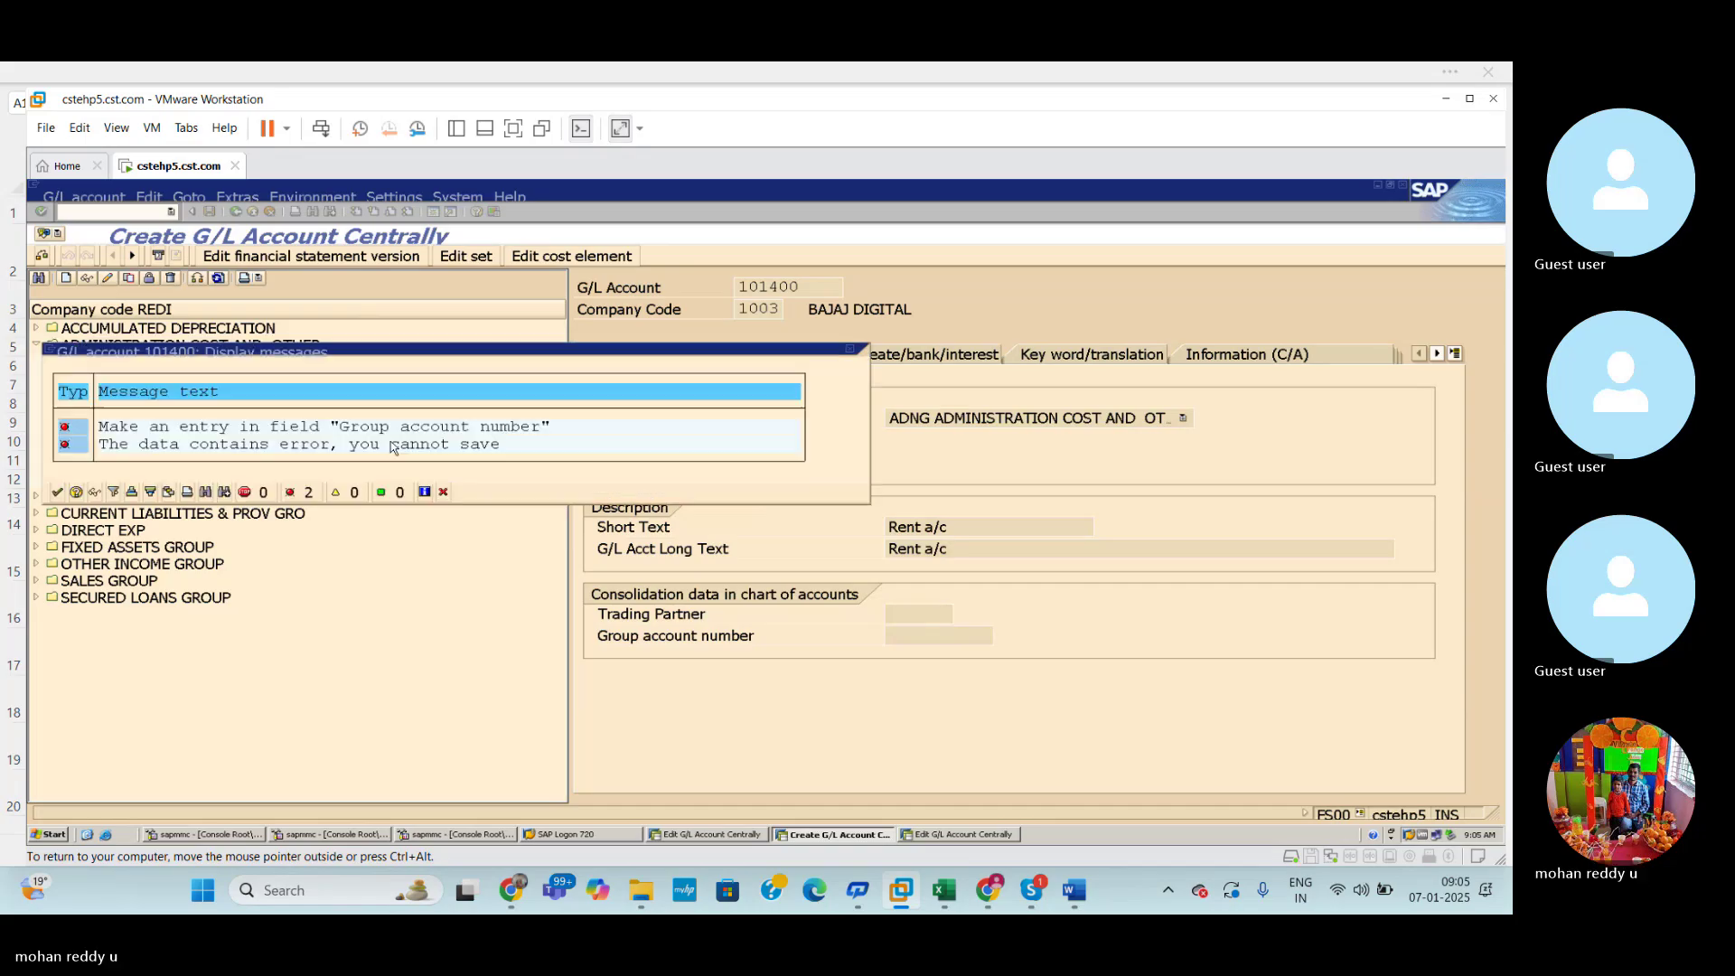
left_click(849, 352)
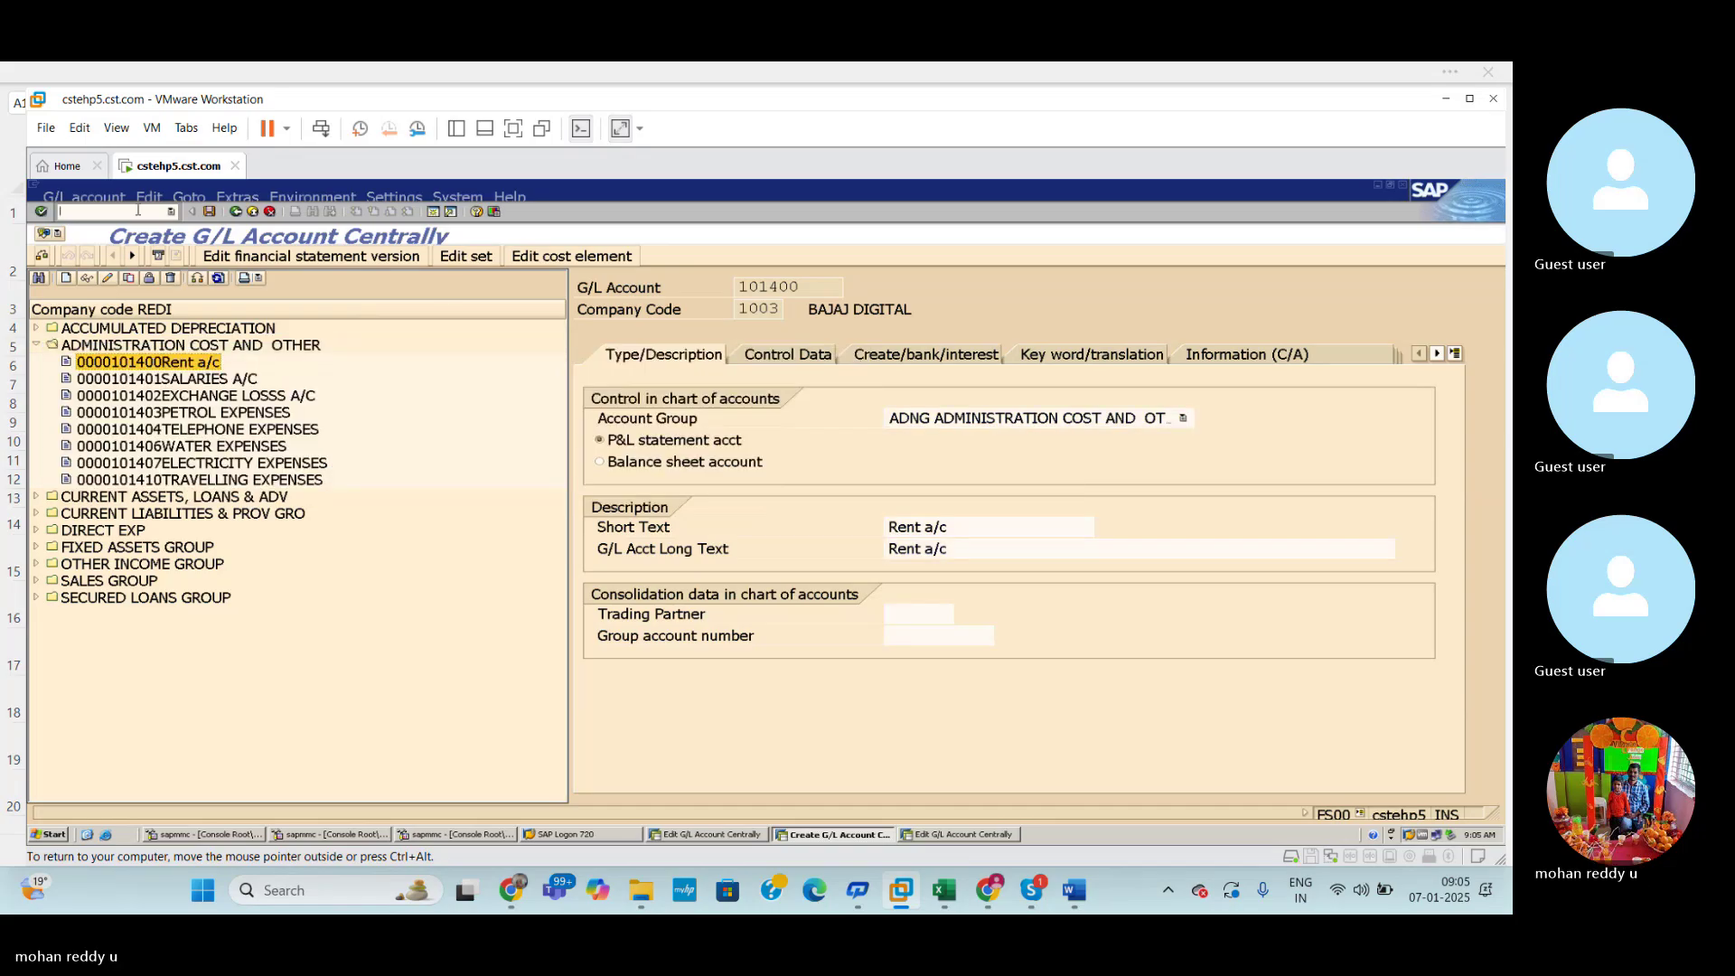
Restart FS00 and start creating G/L account 101400 for company code 1003, checking the number in the Excel GL CREATION sheet.
type("/NFS00")
key("Return")
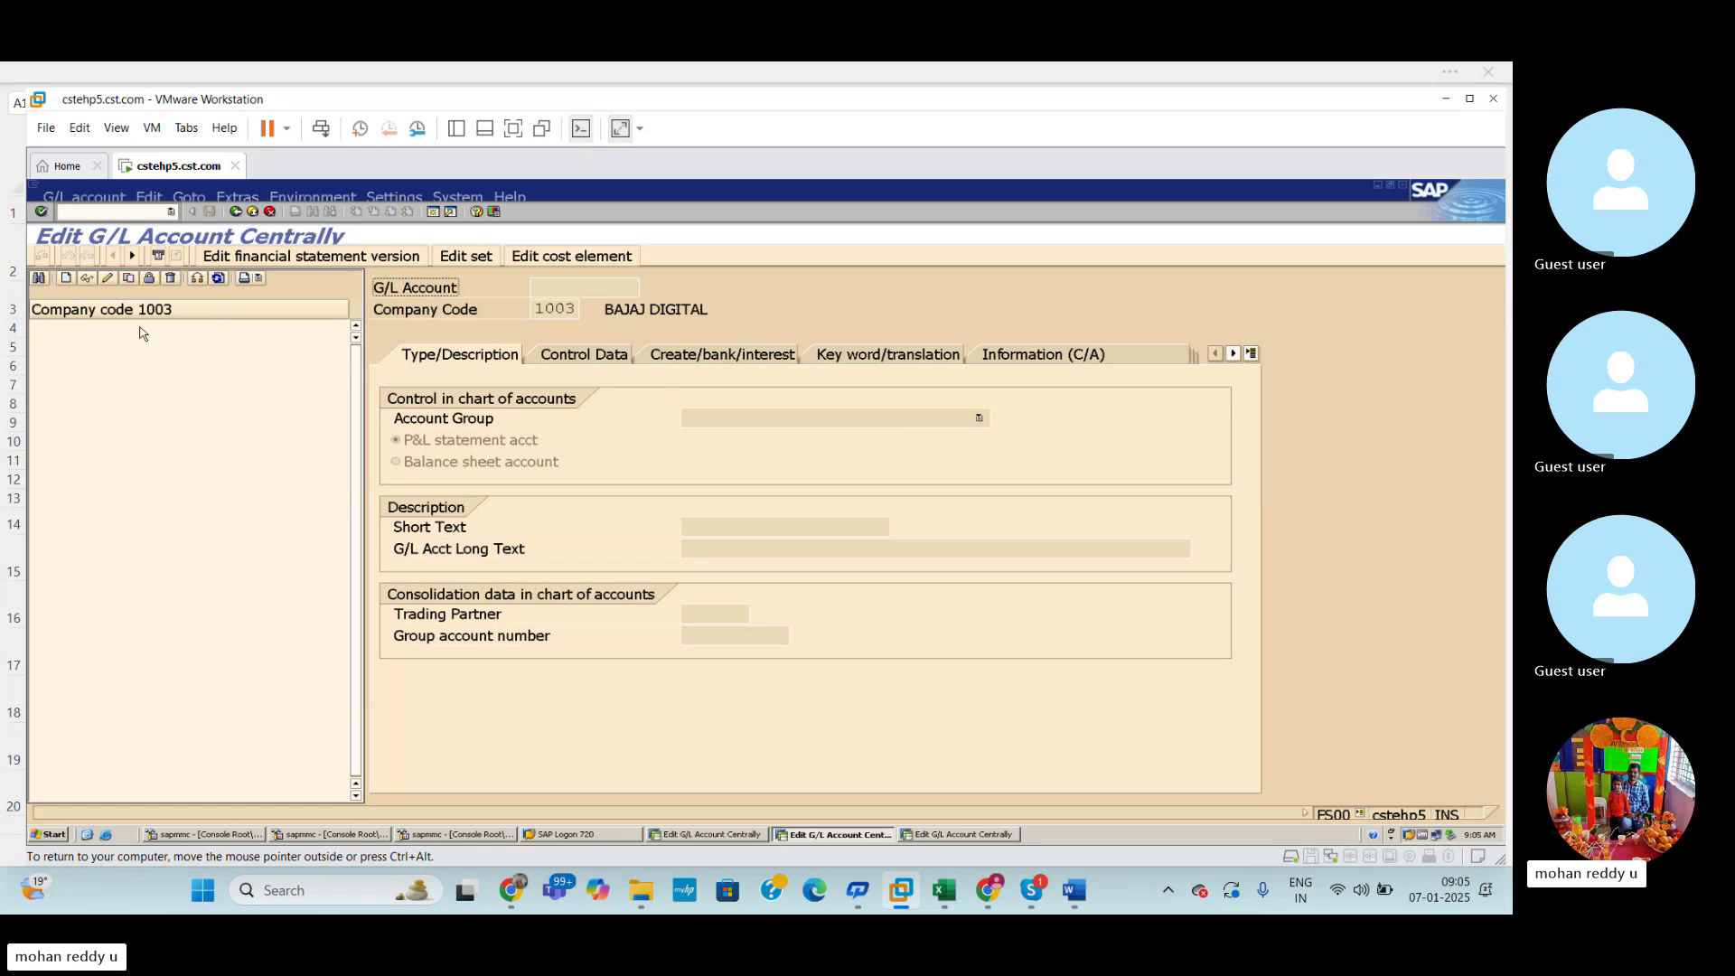
left_click(66, 278)
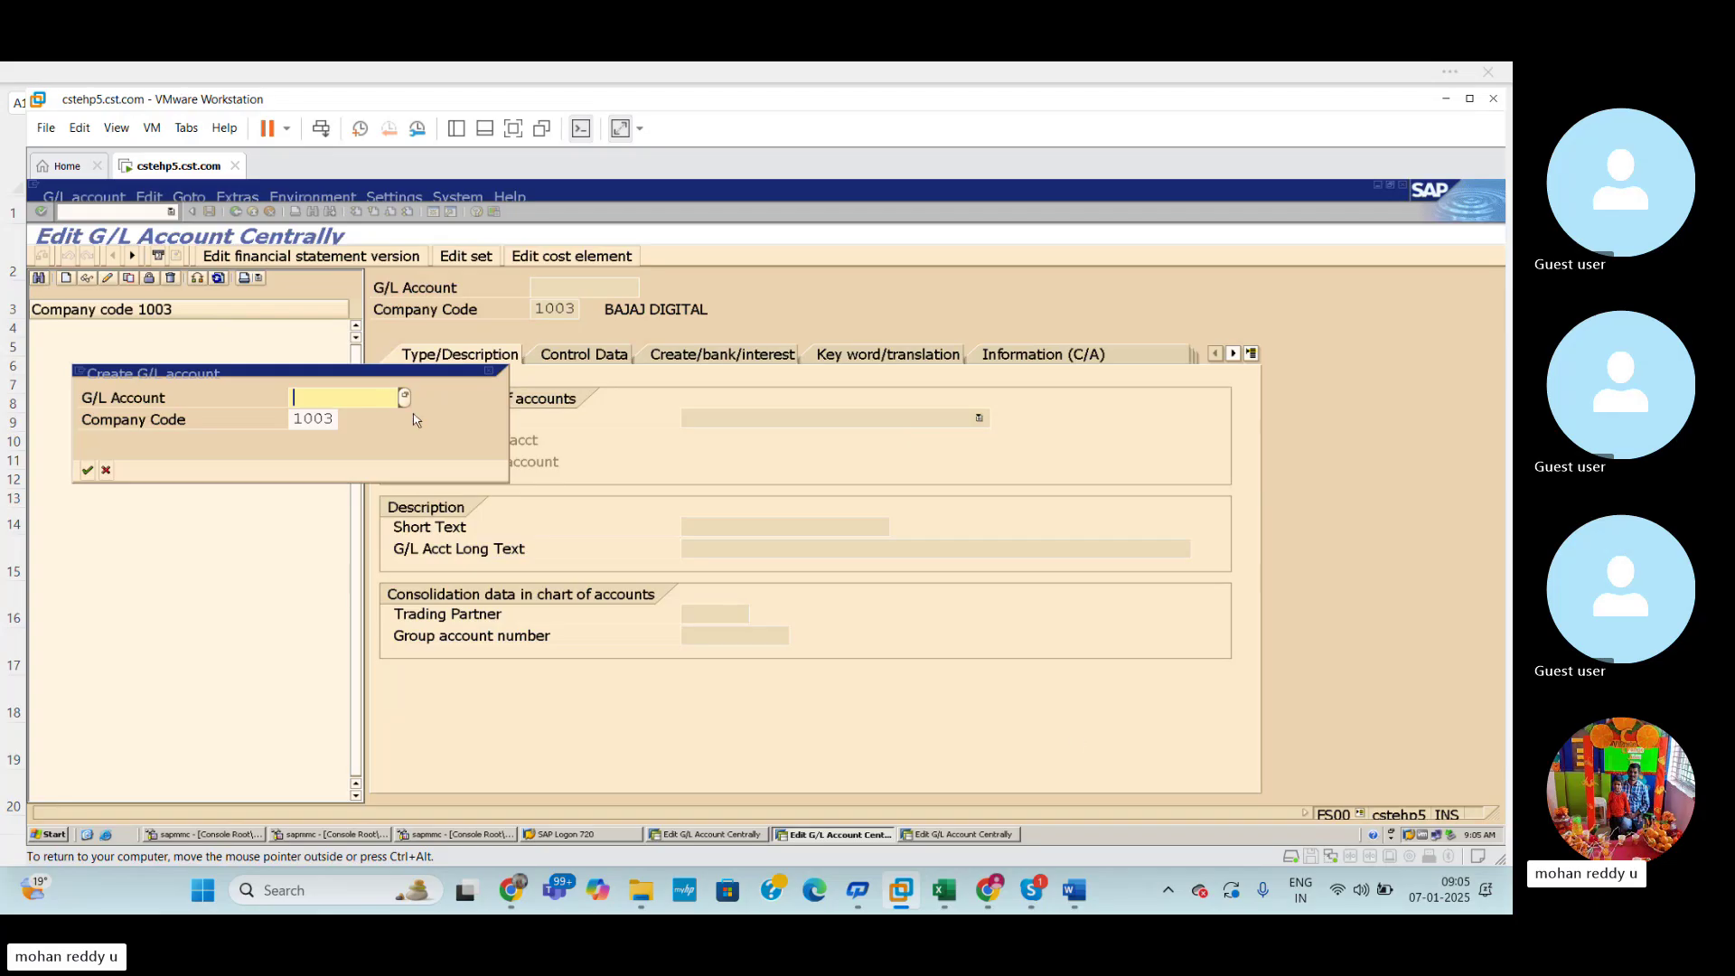
left_click(944, 890)
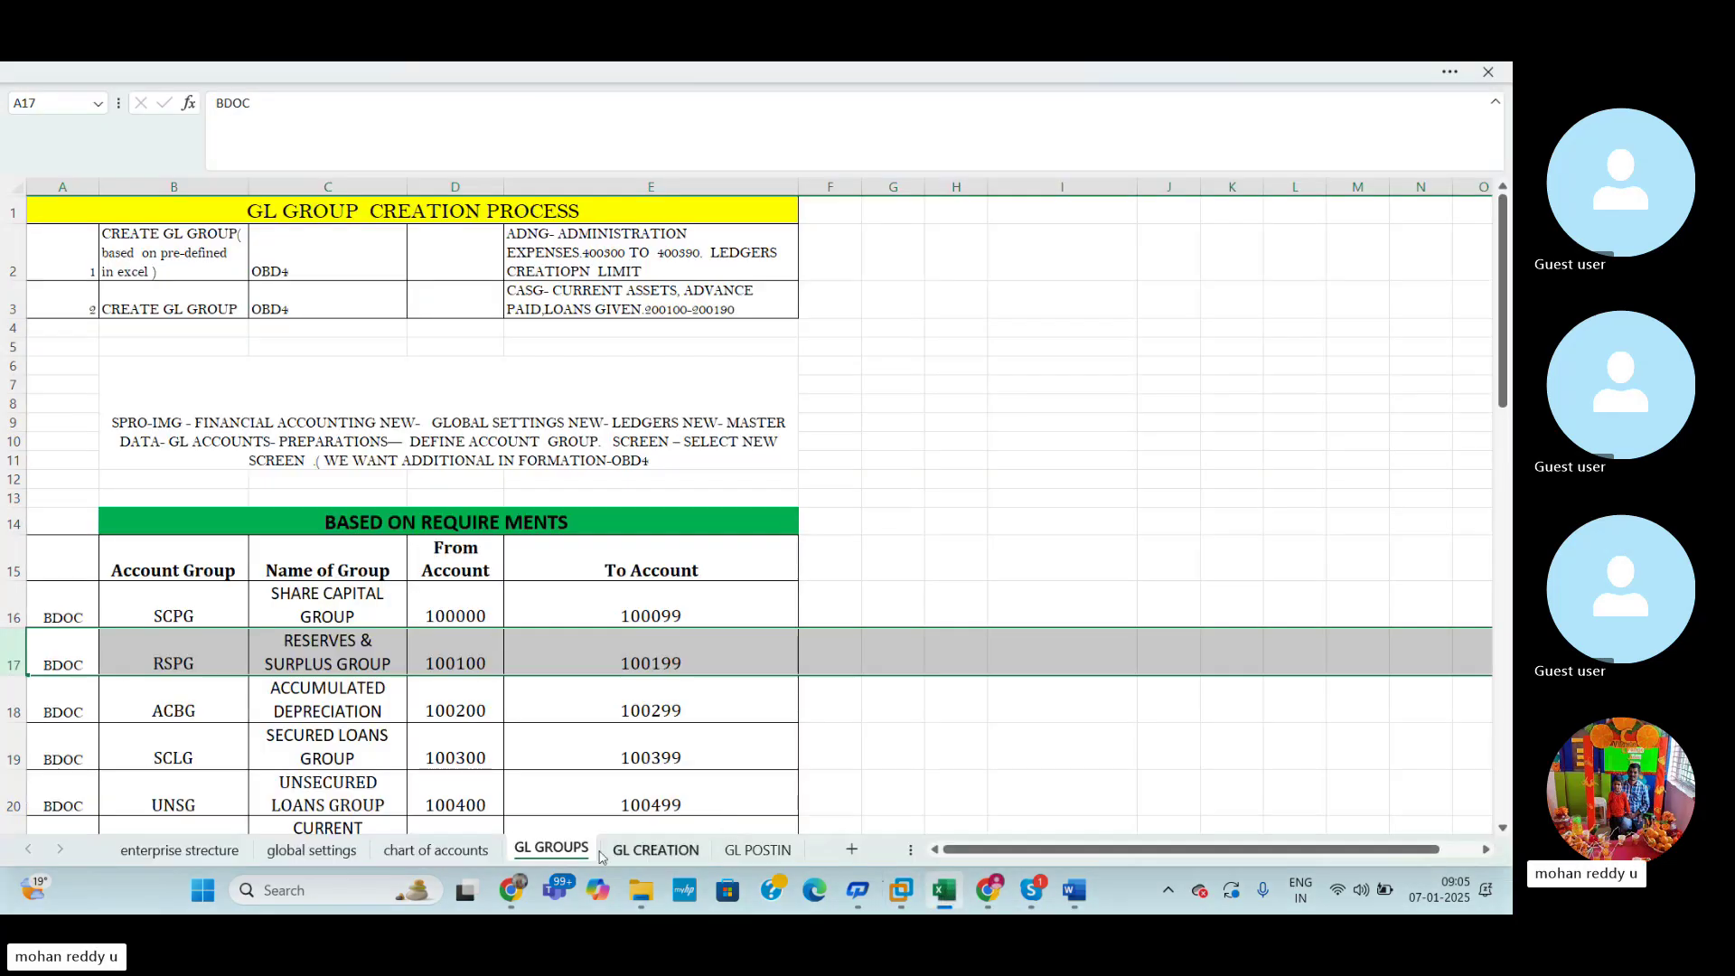
left_click(628, 850)
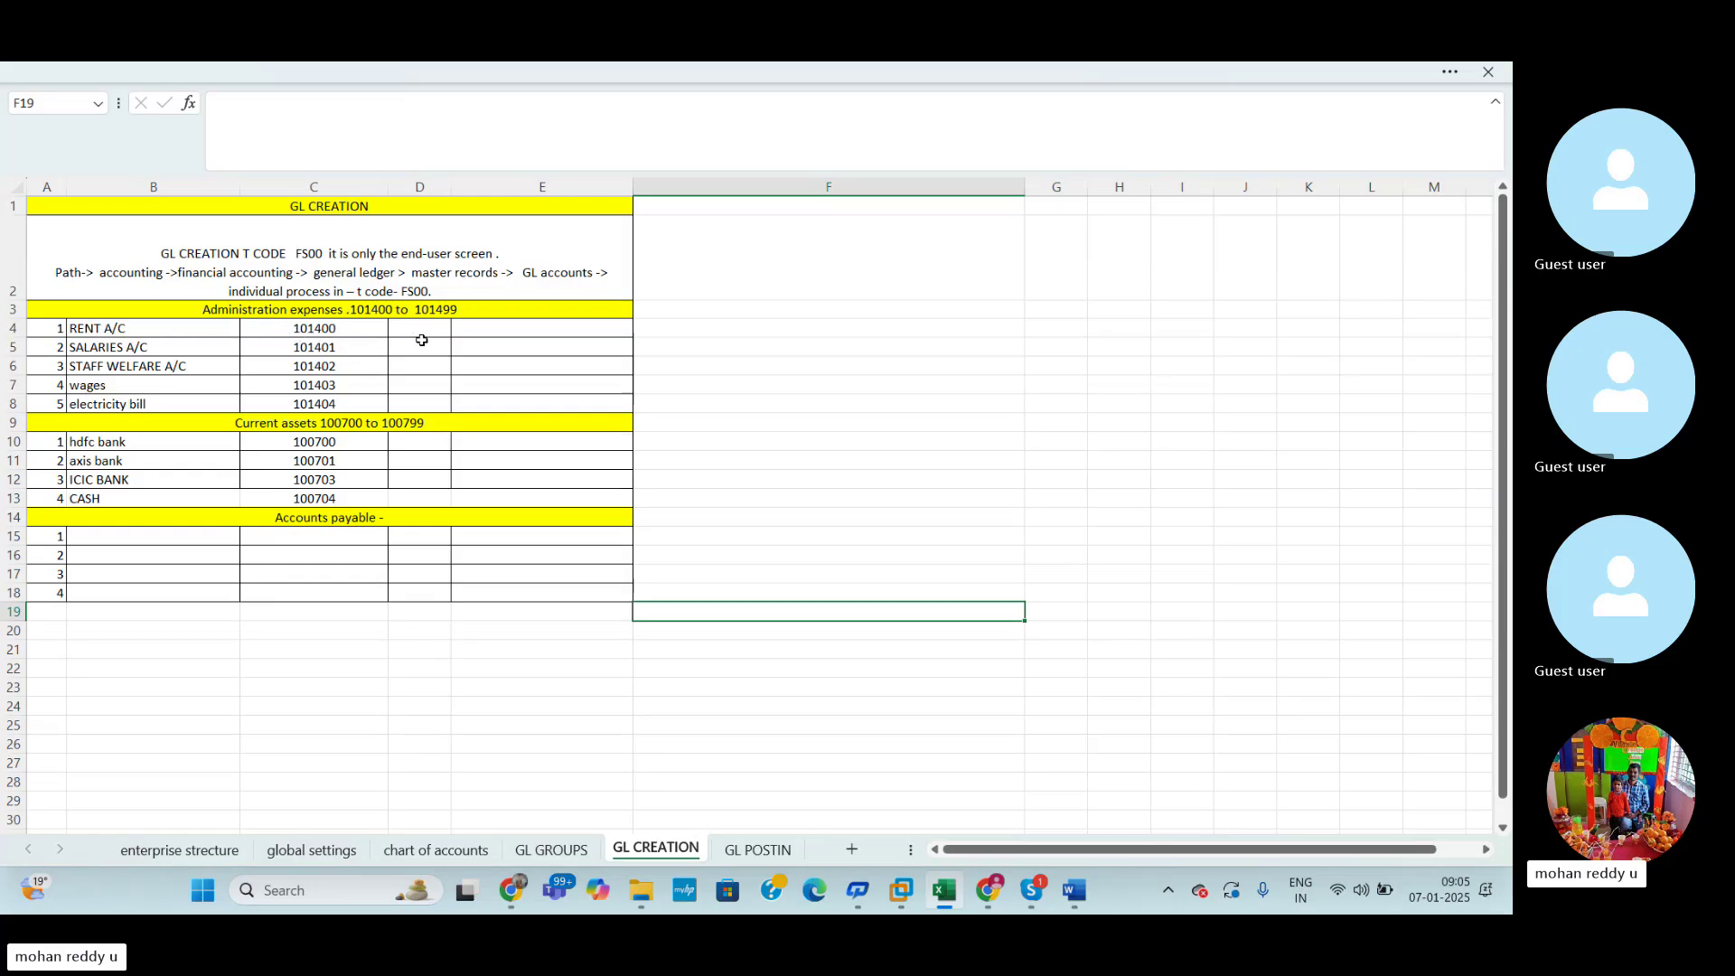
key("alt+Tab")
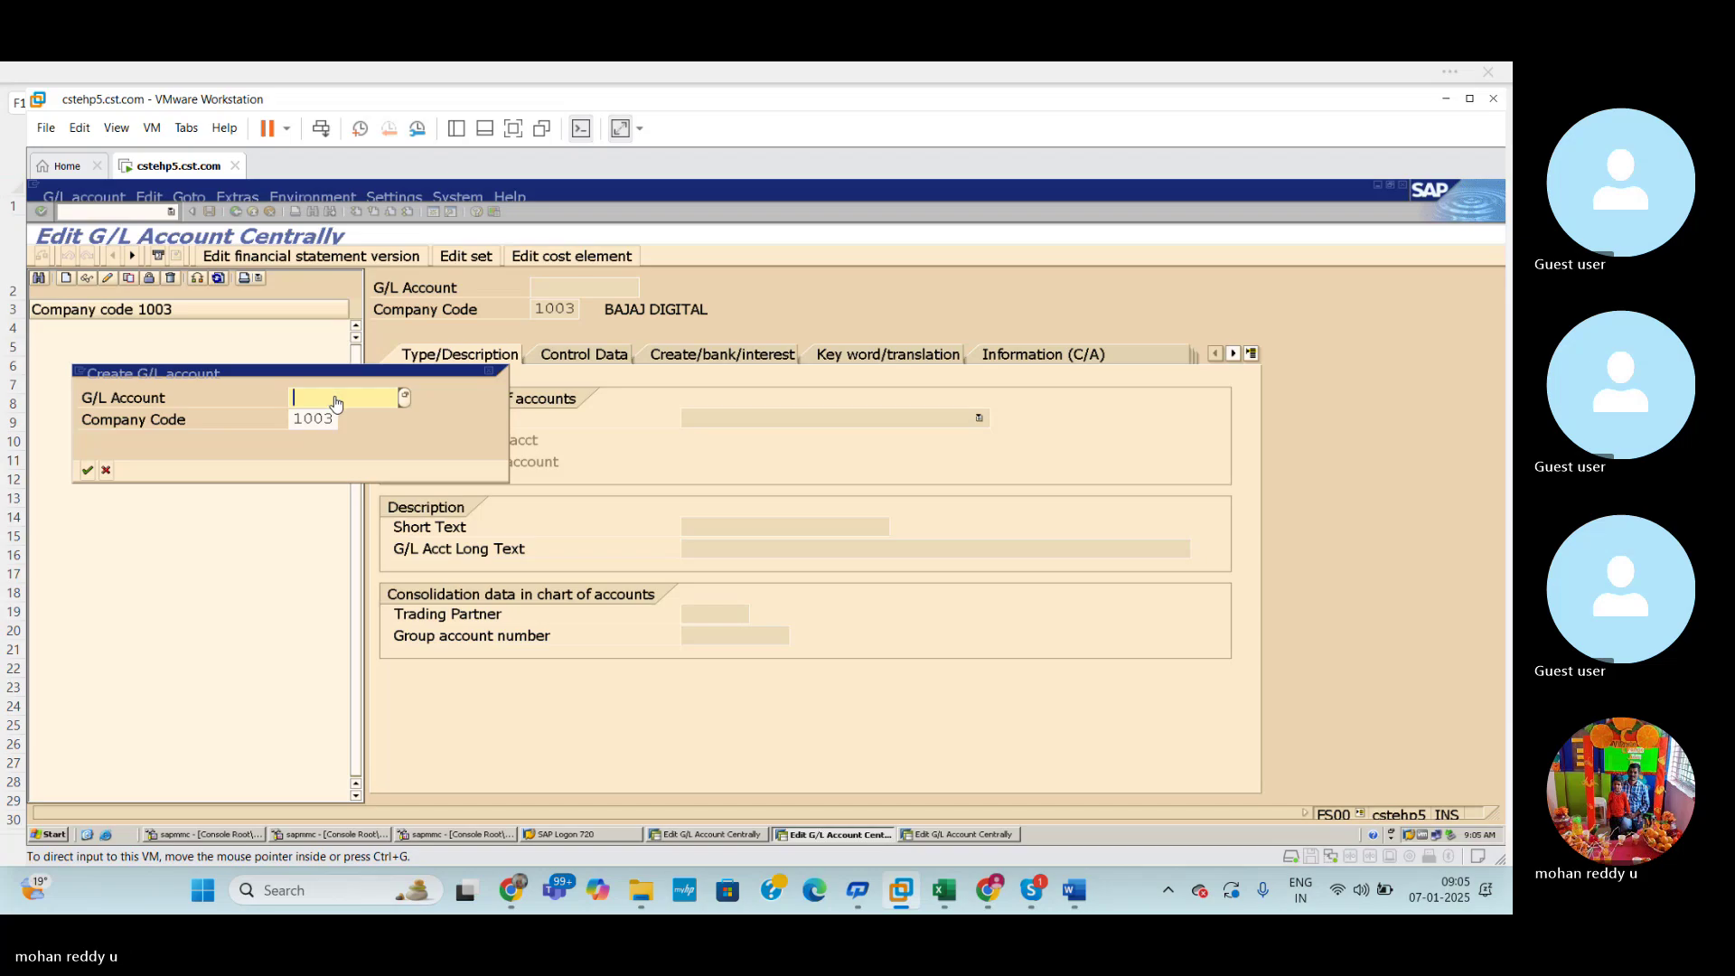
type("1014")
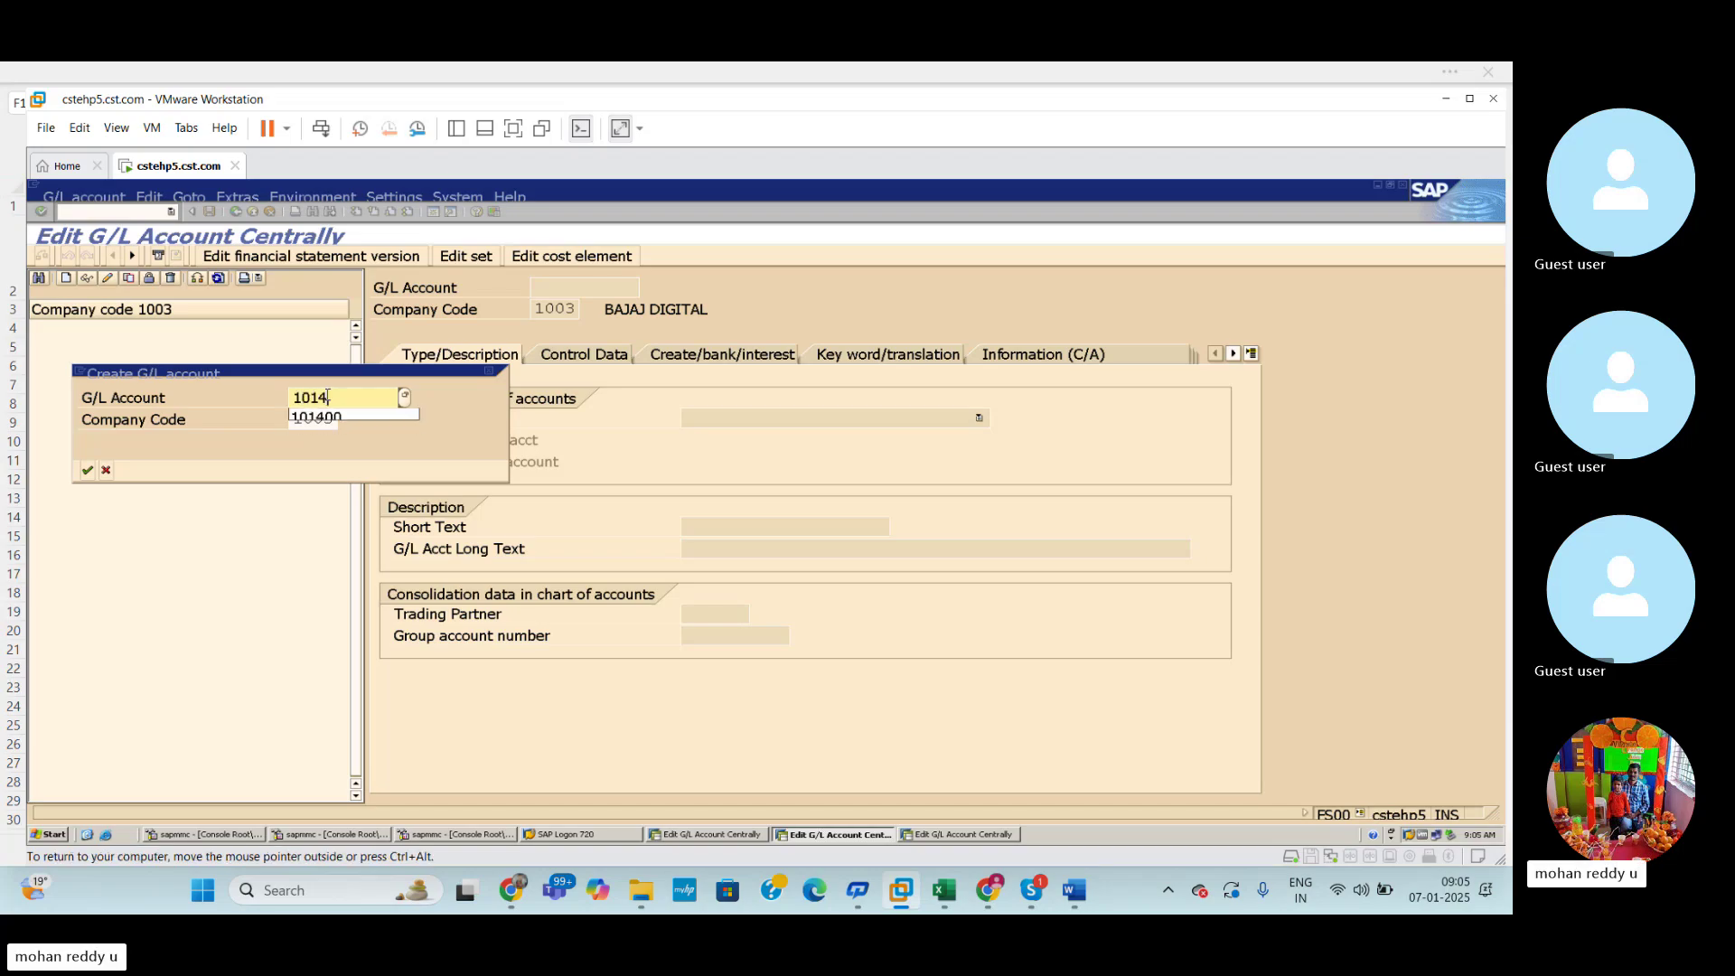
type("00")
key("Return")
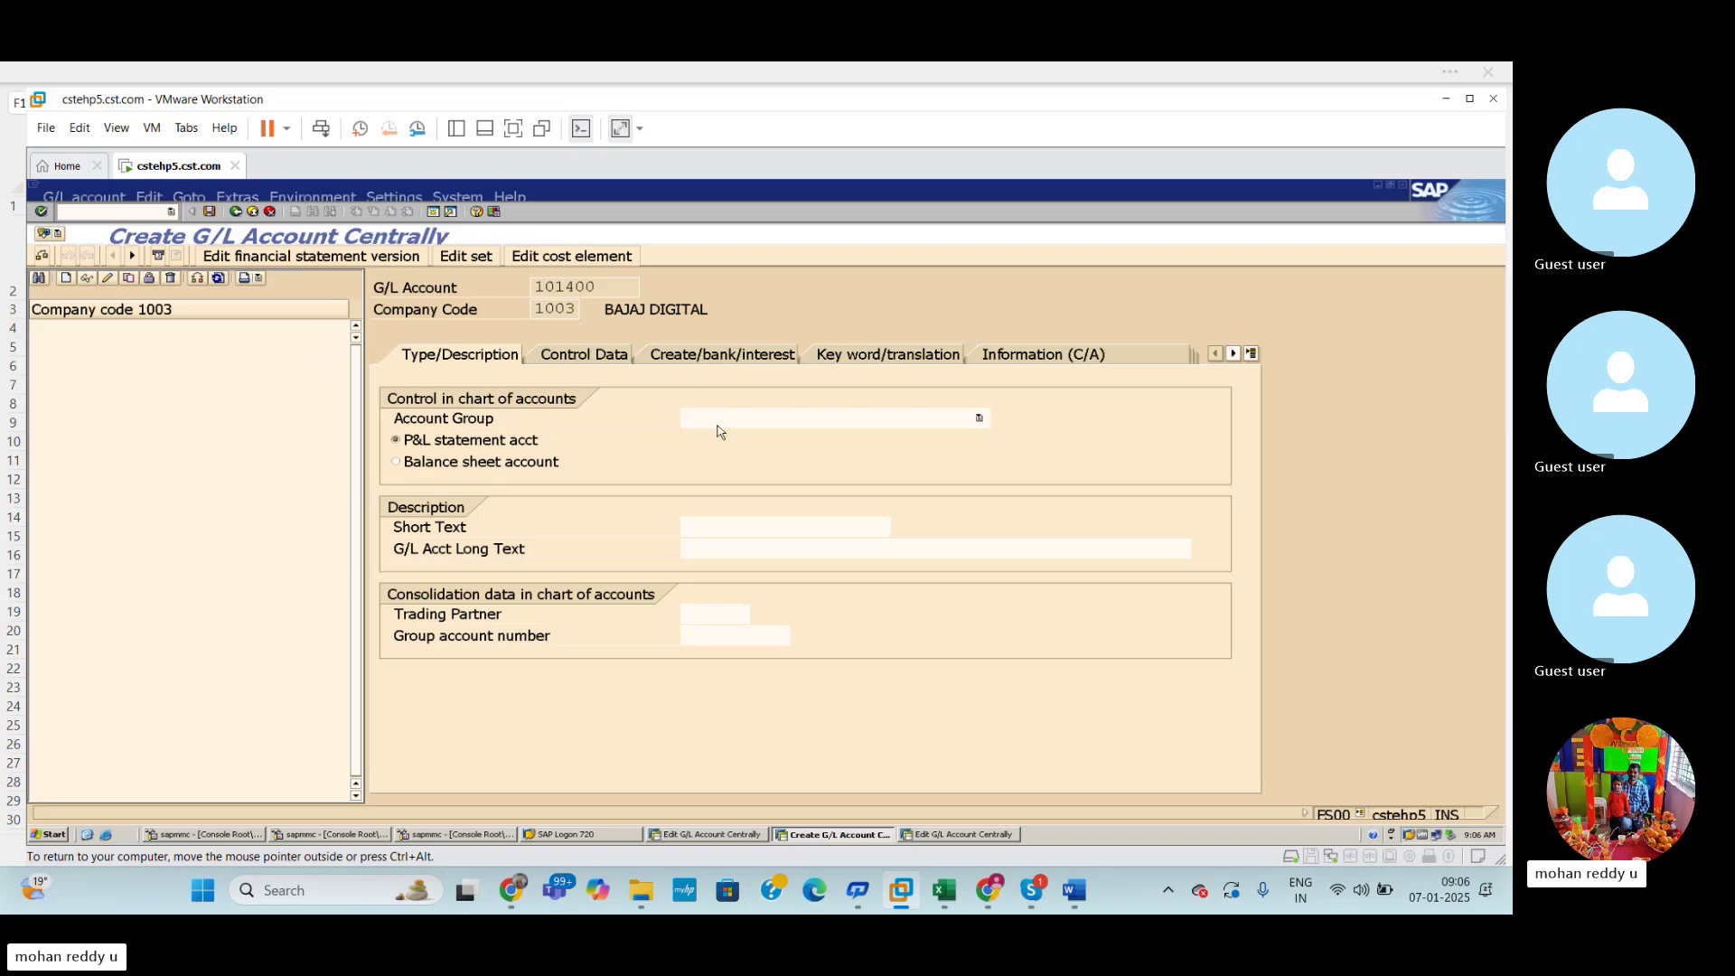
Review the administration expense account numbers 101400 to 101404 in the Excel GL CREATION sheet and return to SAP.
left_click(944, 890)
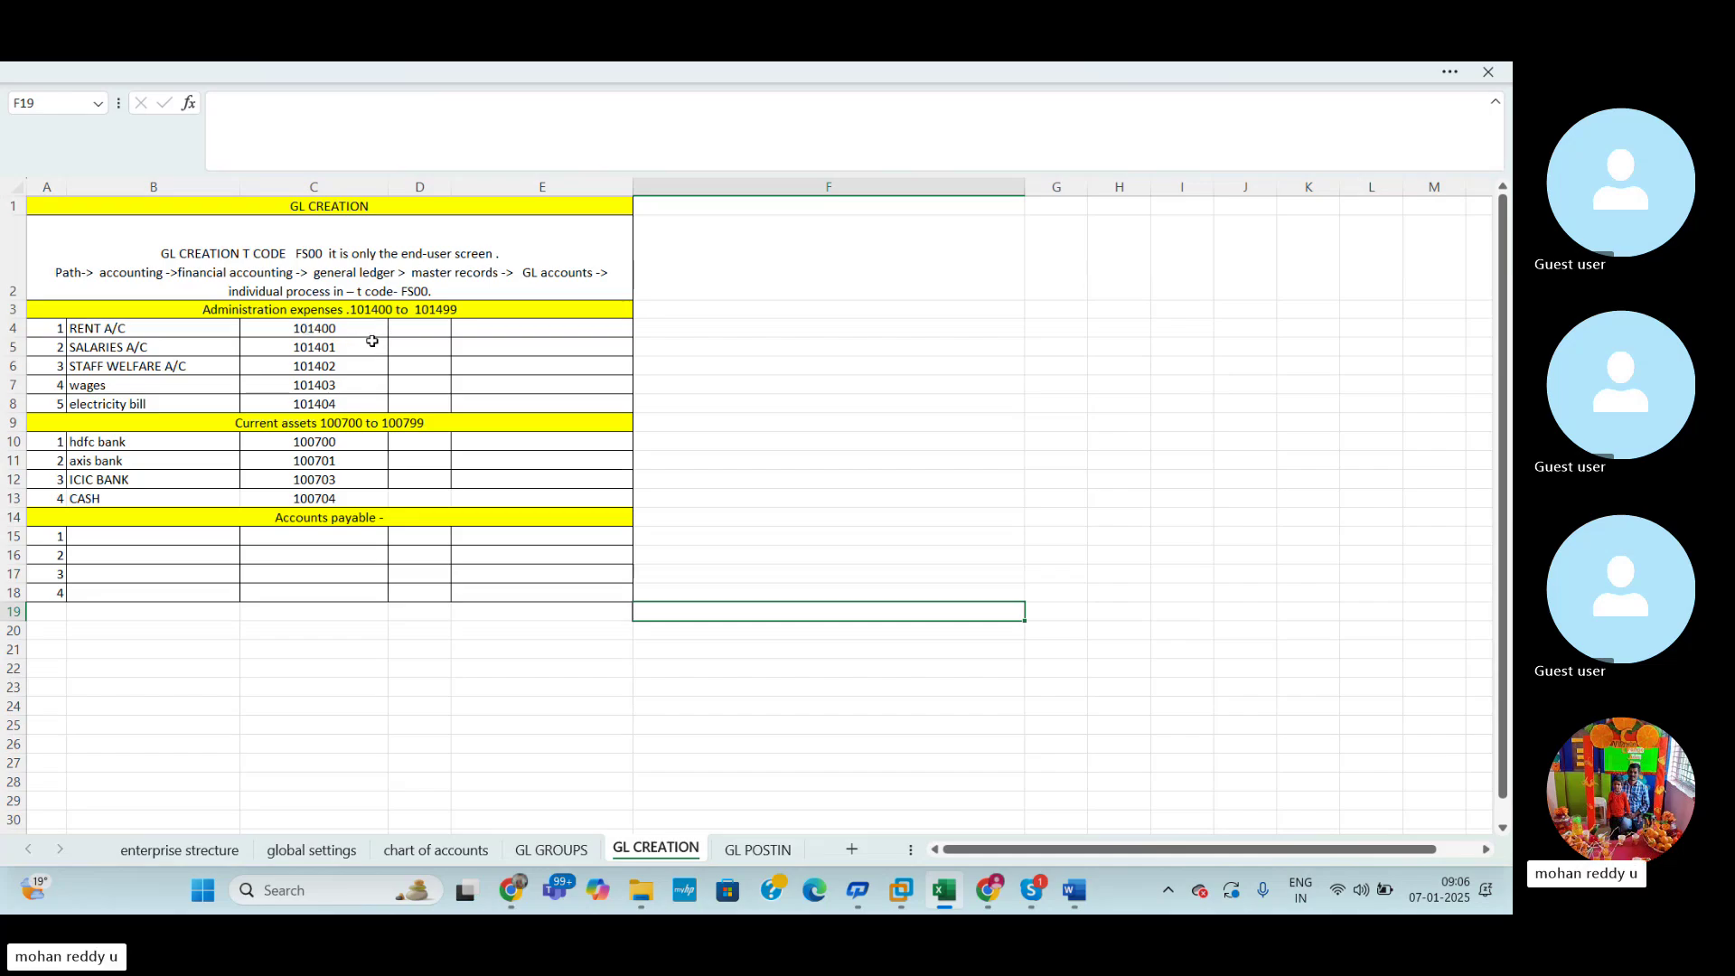
left_click_drag(330, 330, 332, 402)
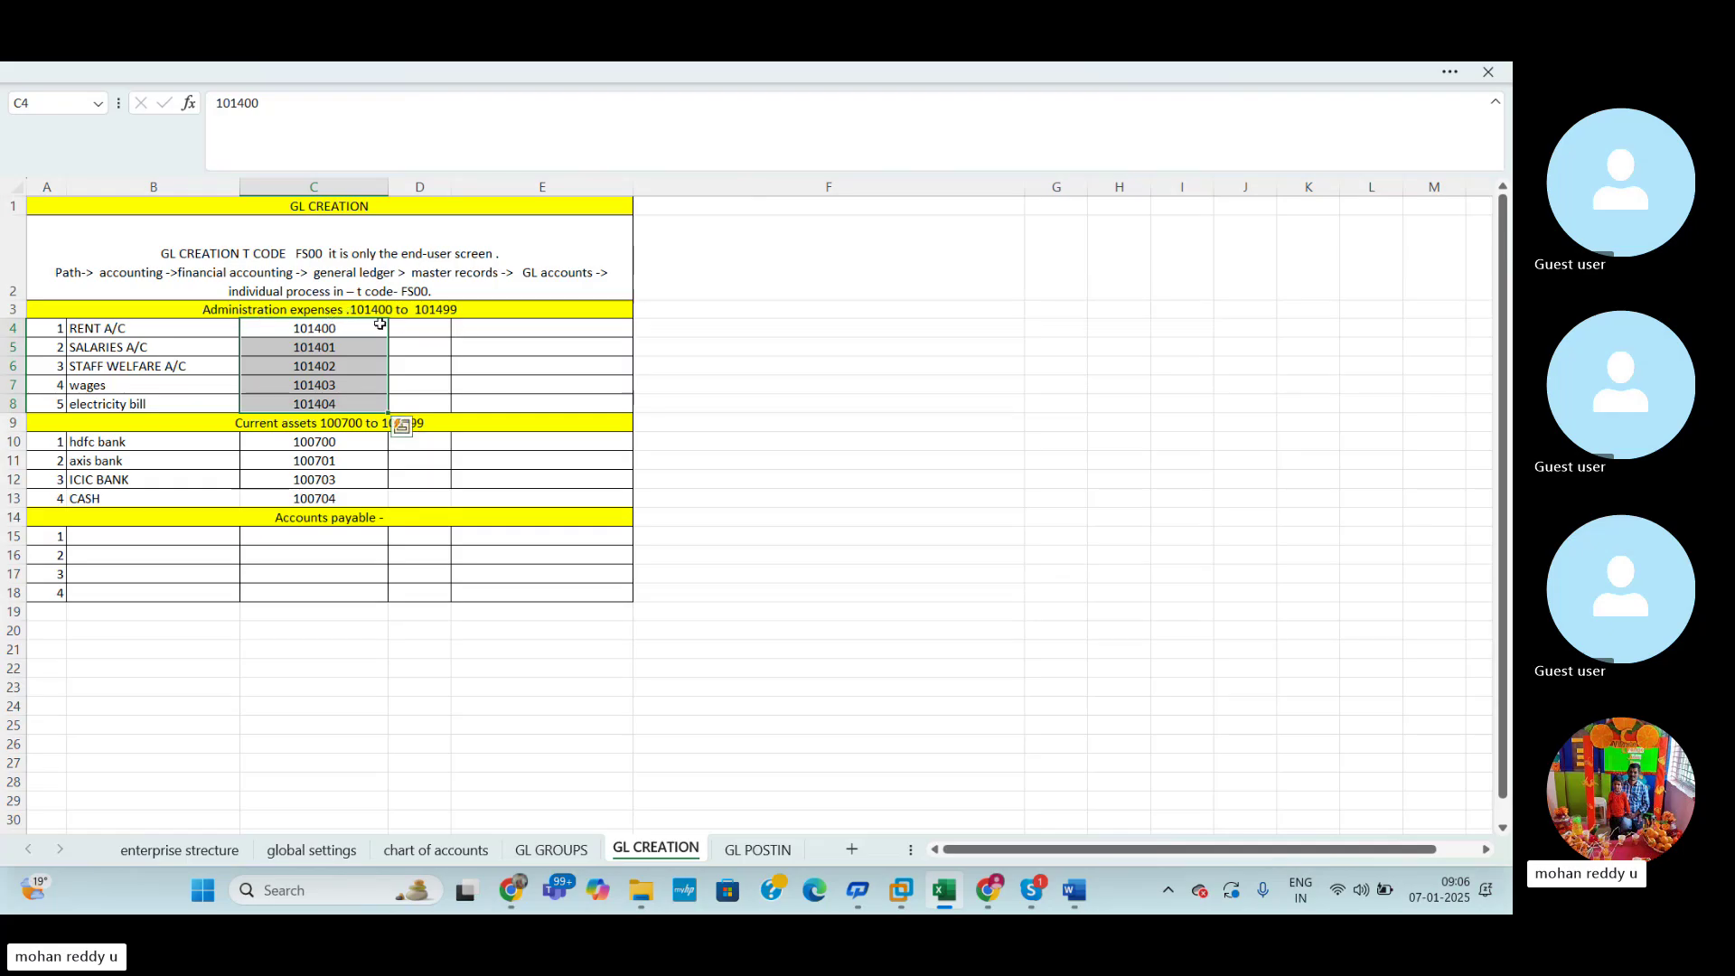
left_click(900, 890)
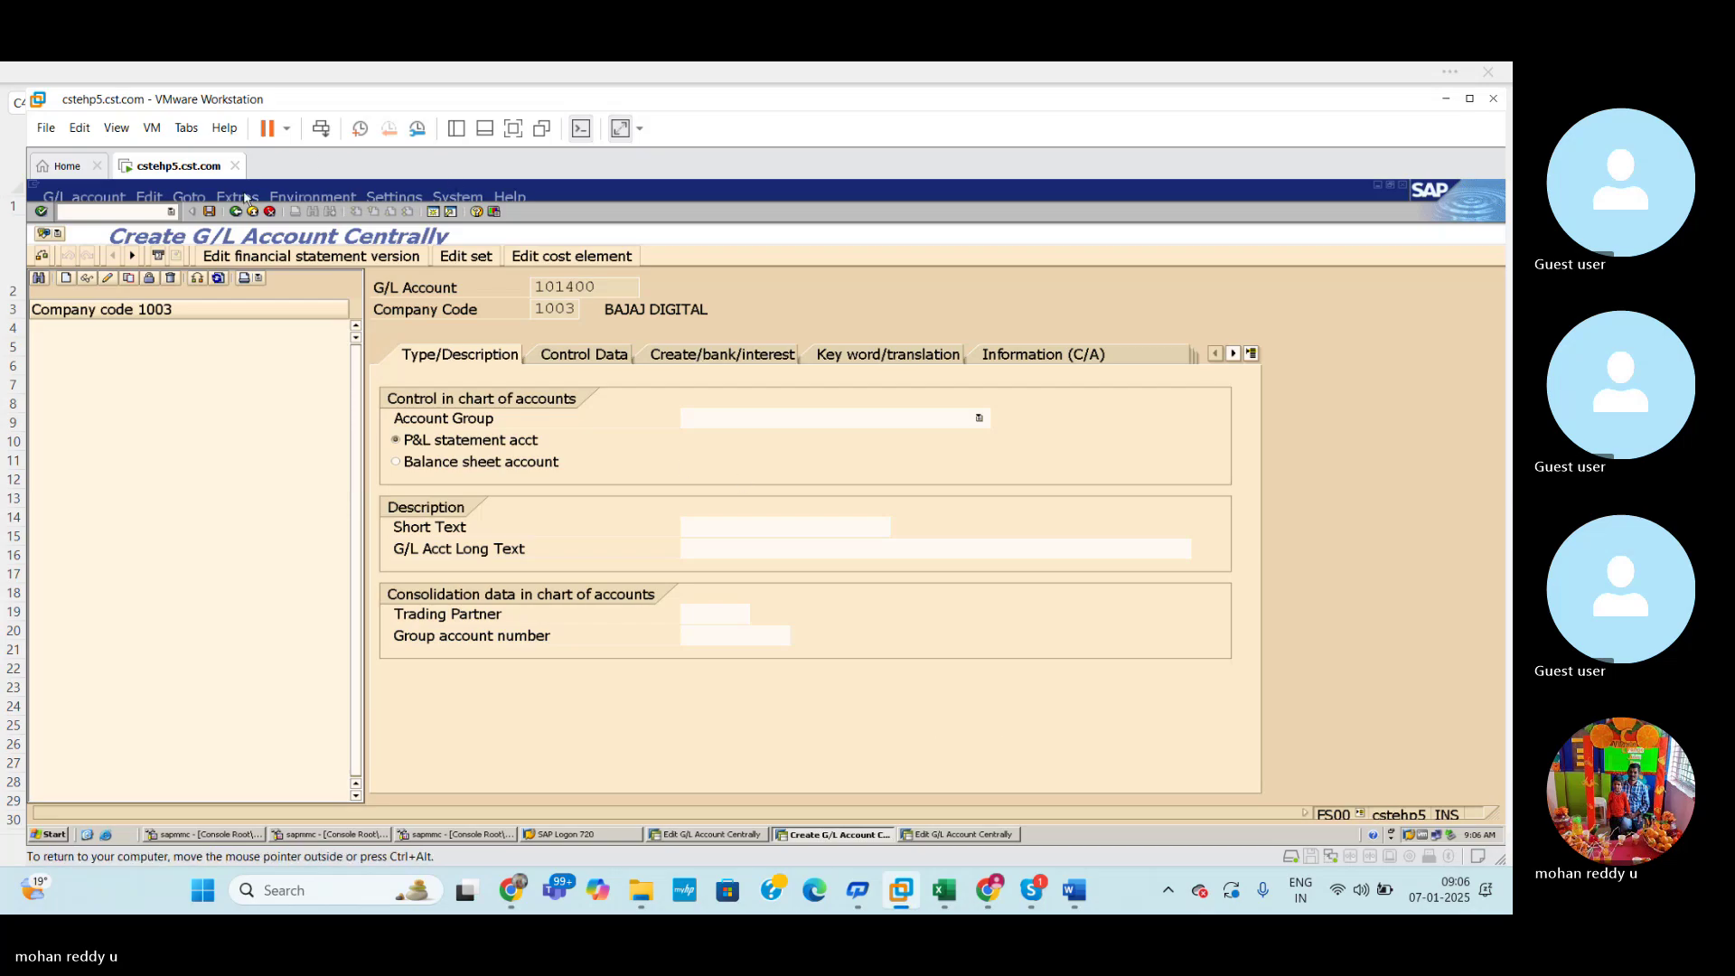
Open the G/L account groups with OBD4 in a new session and position the list at chart of accounts BDOC.
left_click(433, 213)
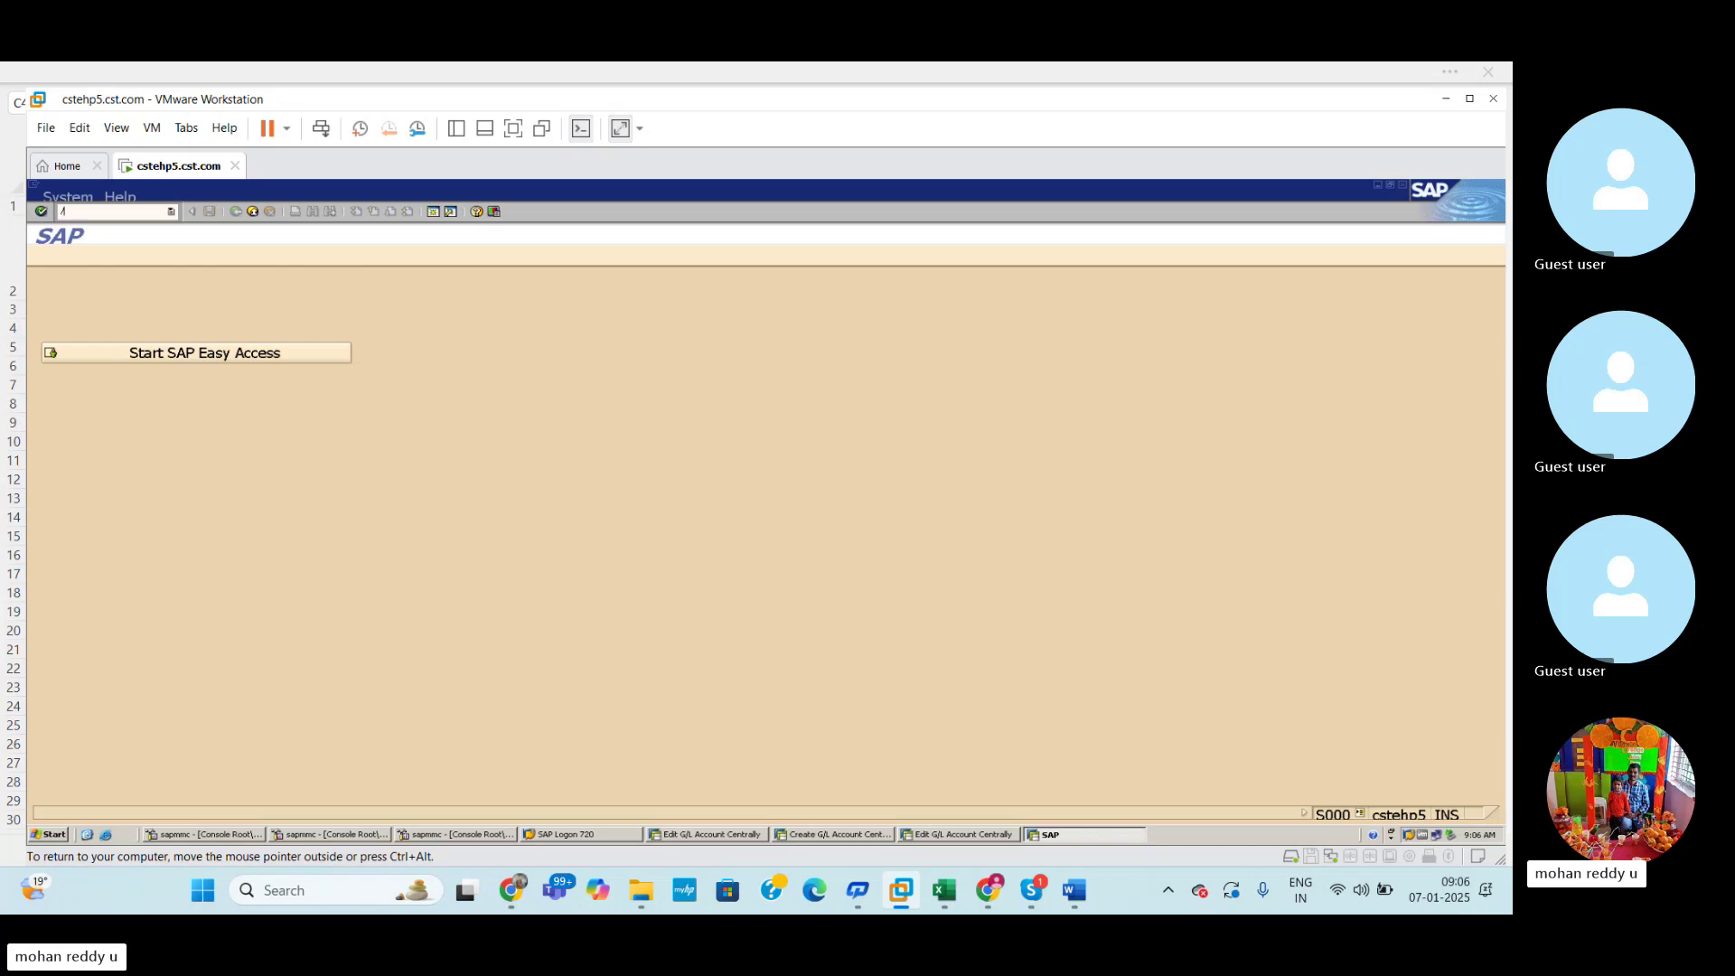
type("/NOBD3")
key("Return")
left_click(110, 215)
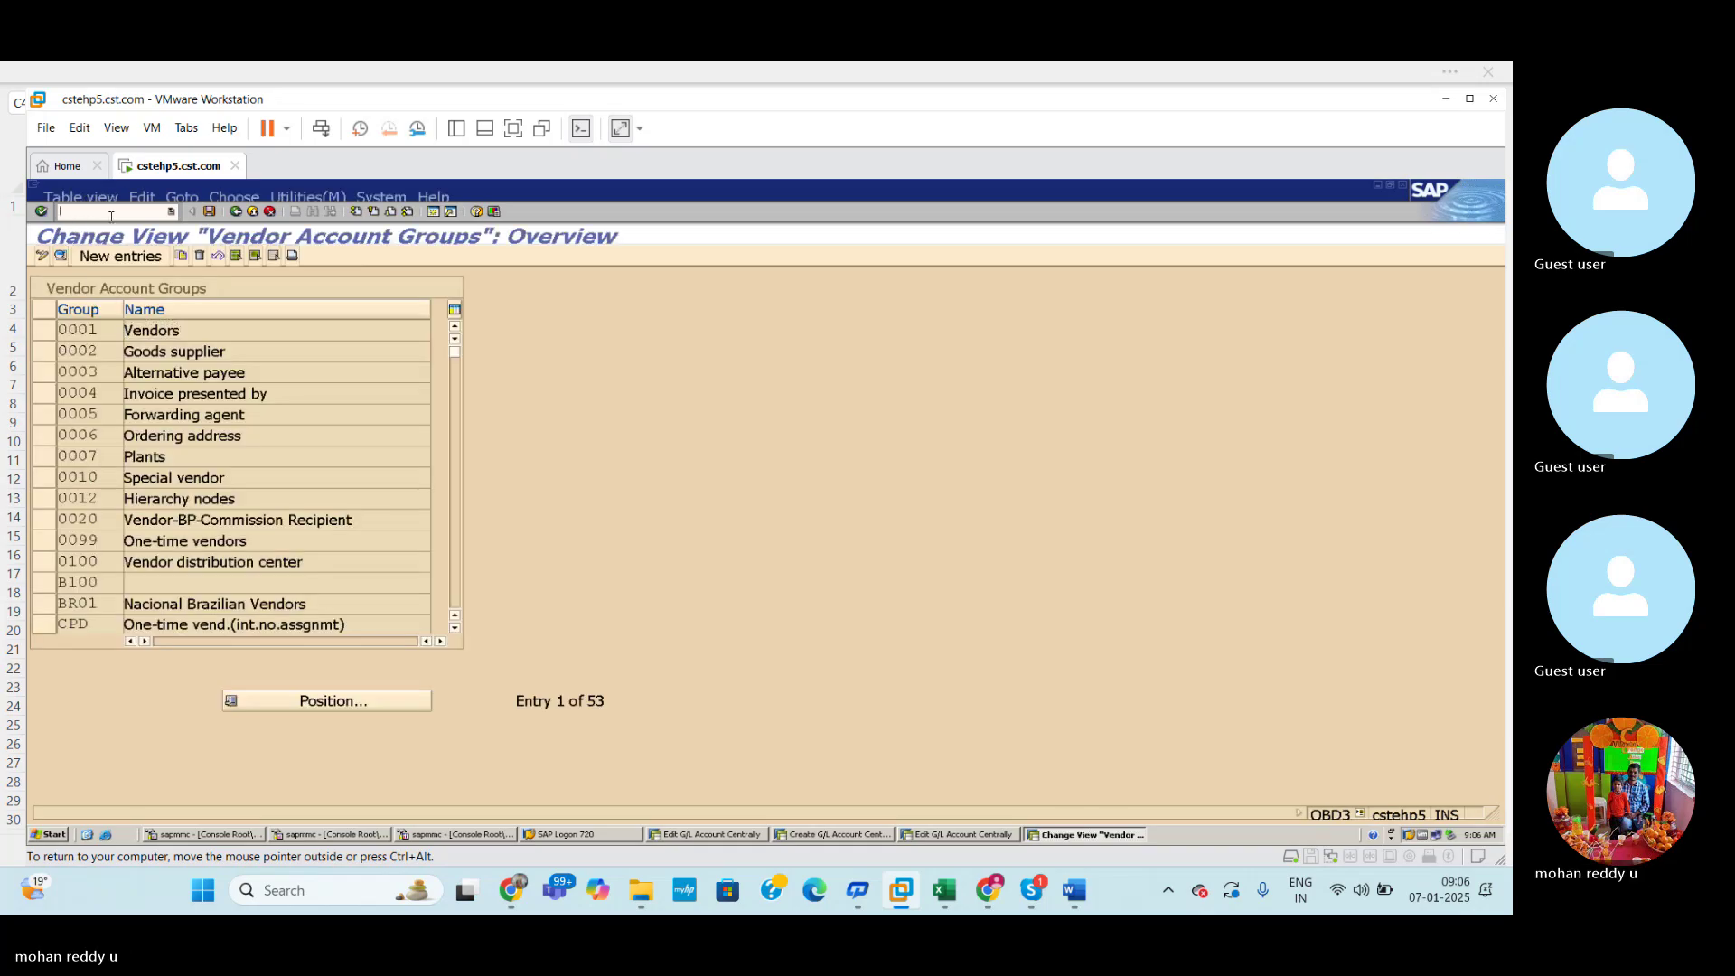
type("/NO")
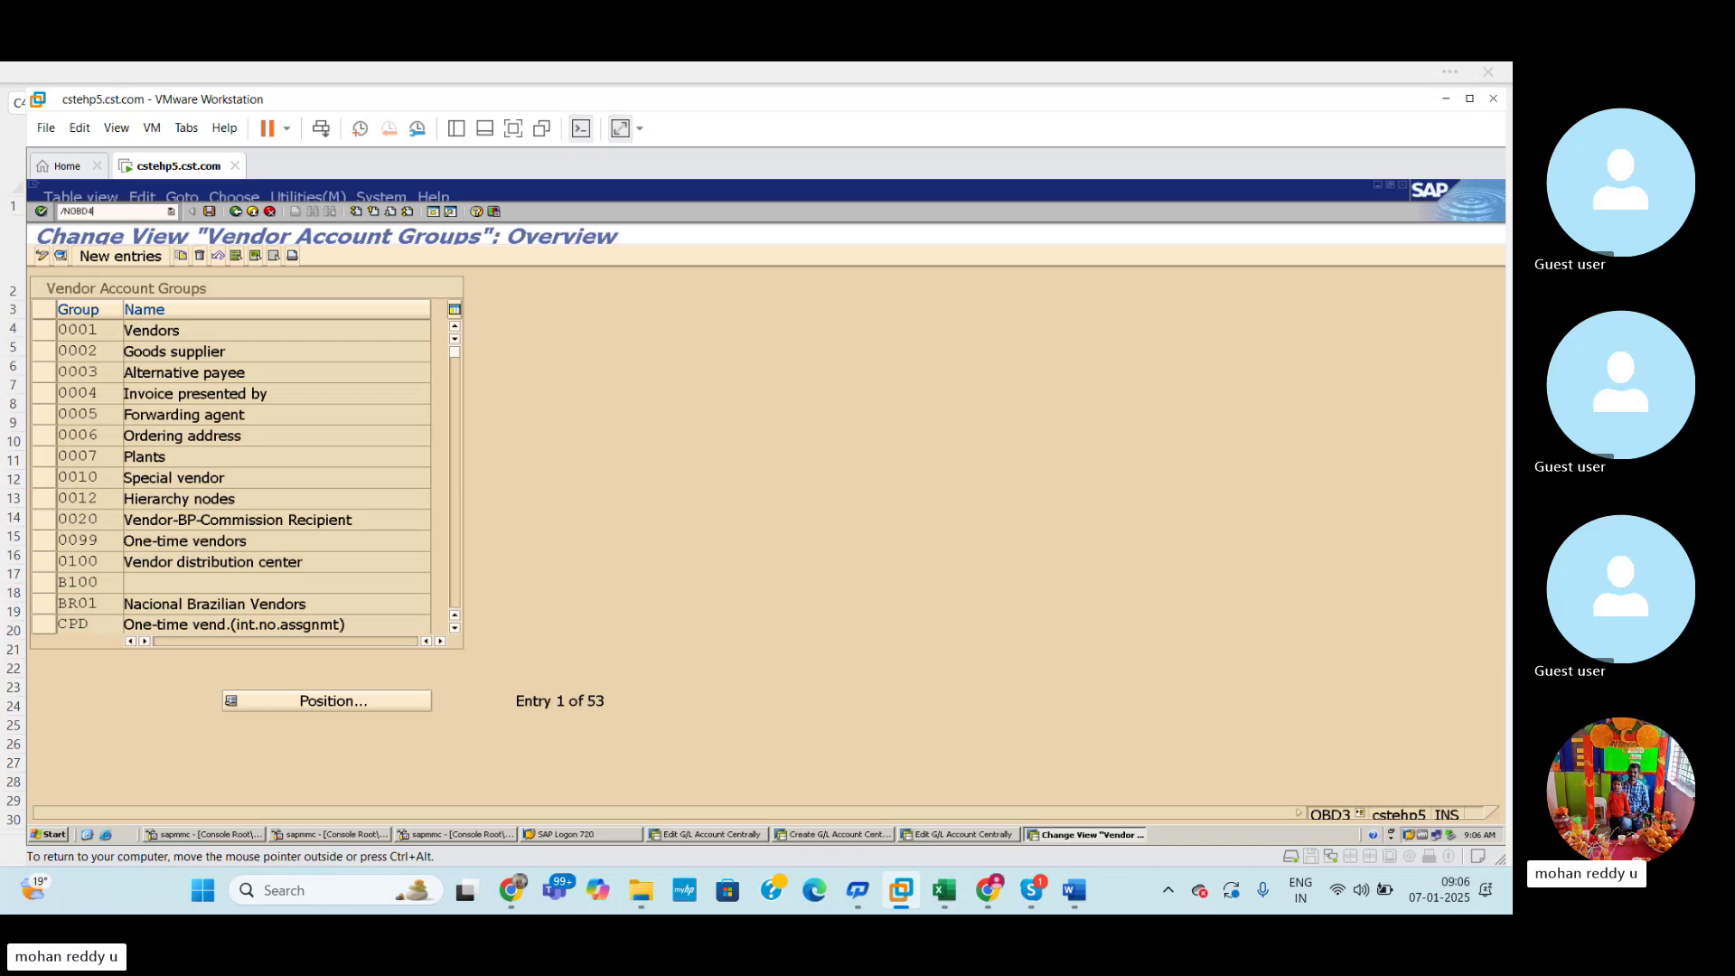
type("BD4")
key("Return")
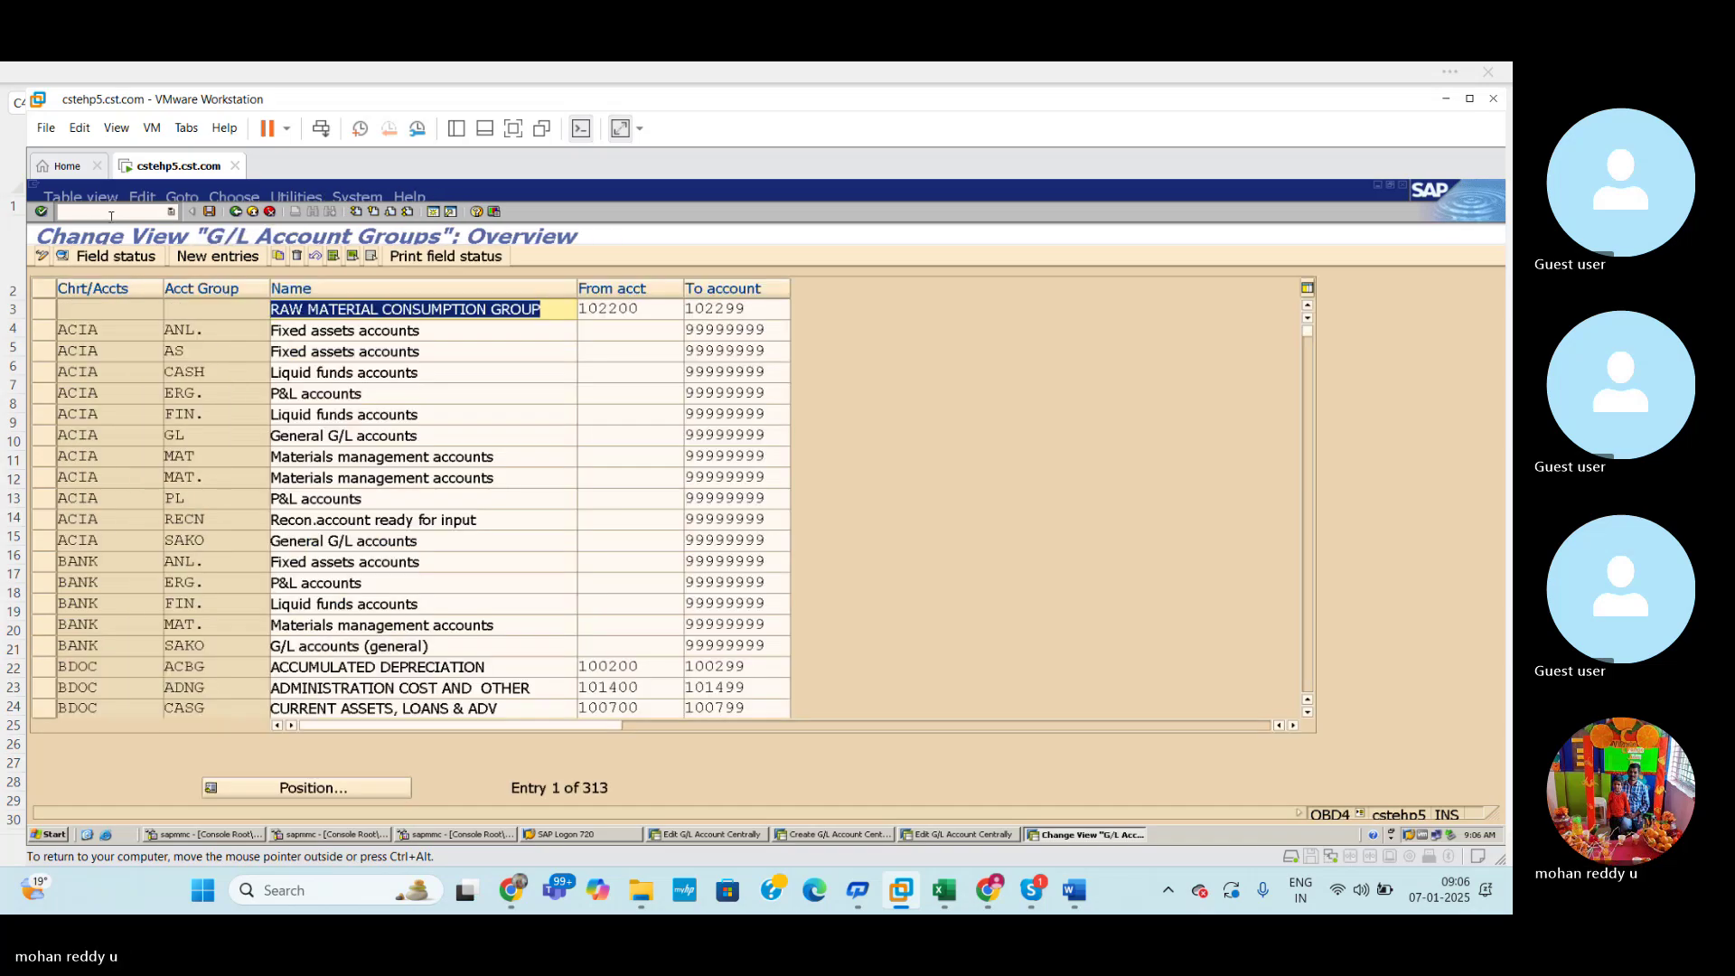
left_click(330, 789)
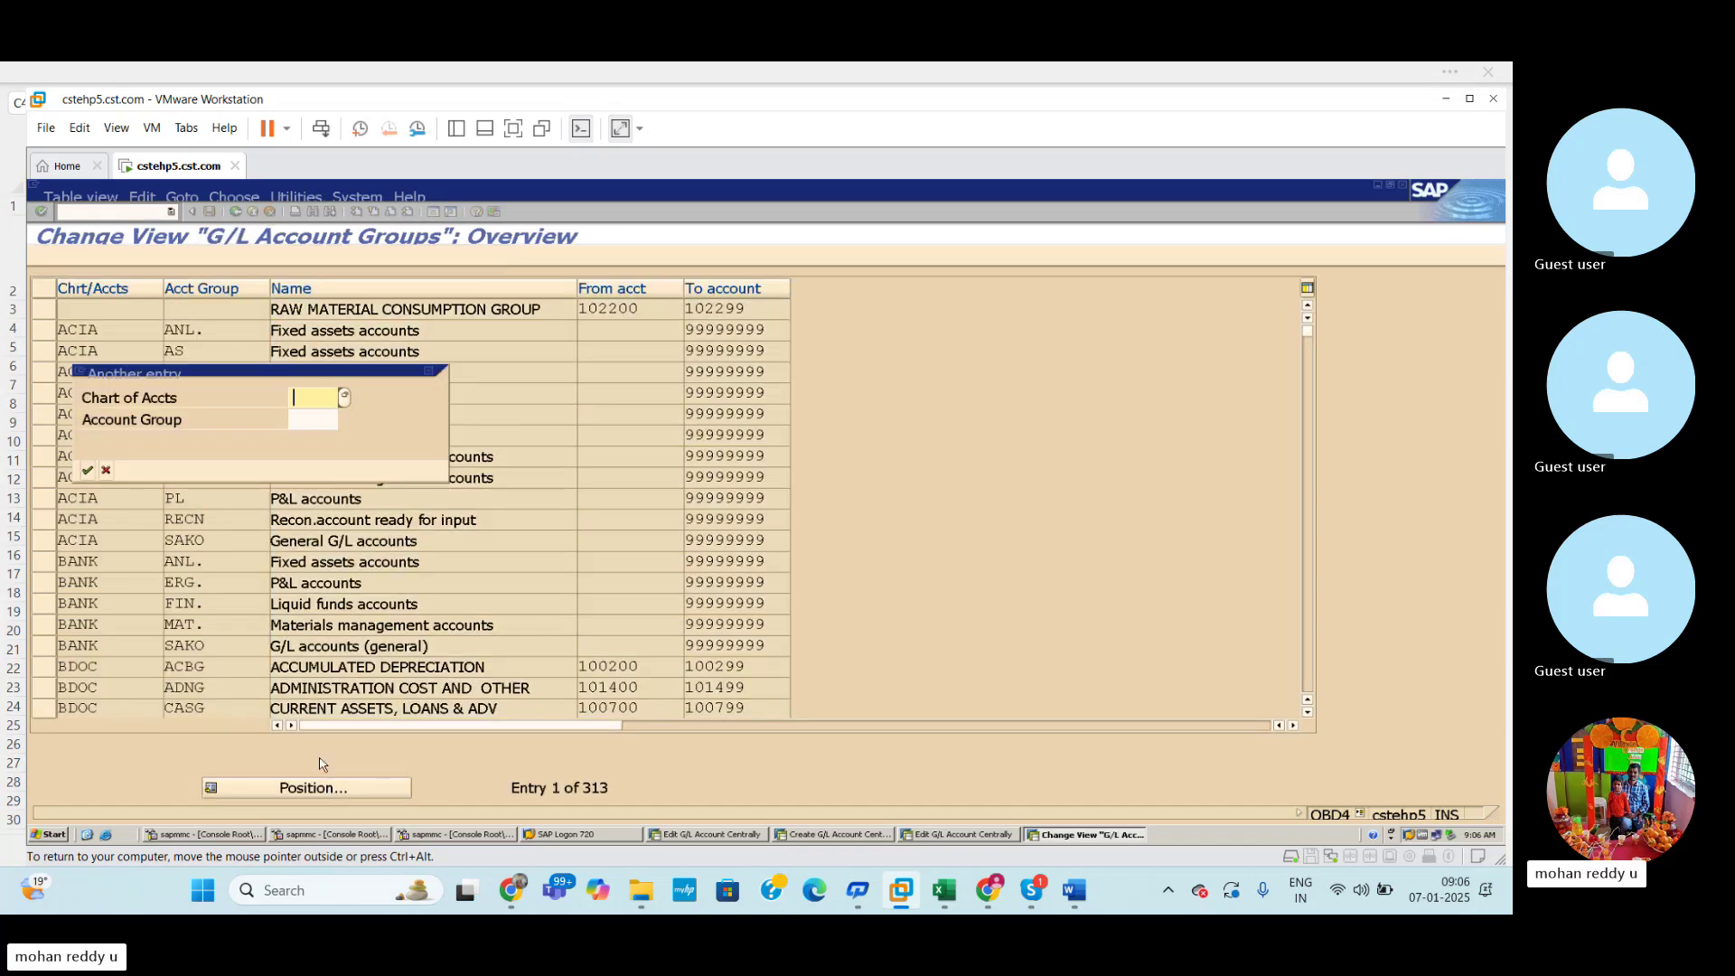
type("BDOC")
key("Return")
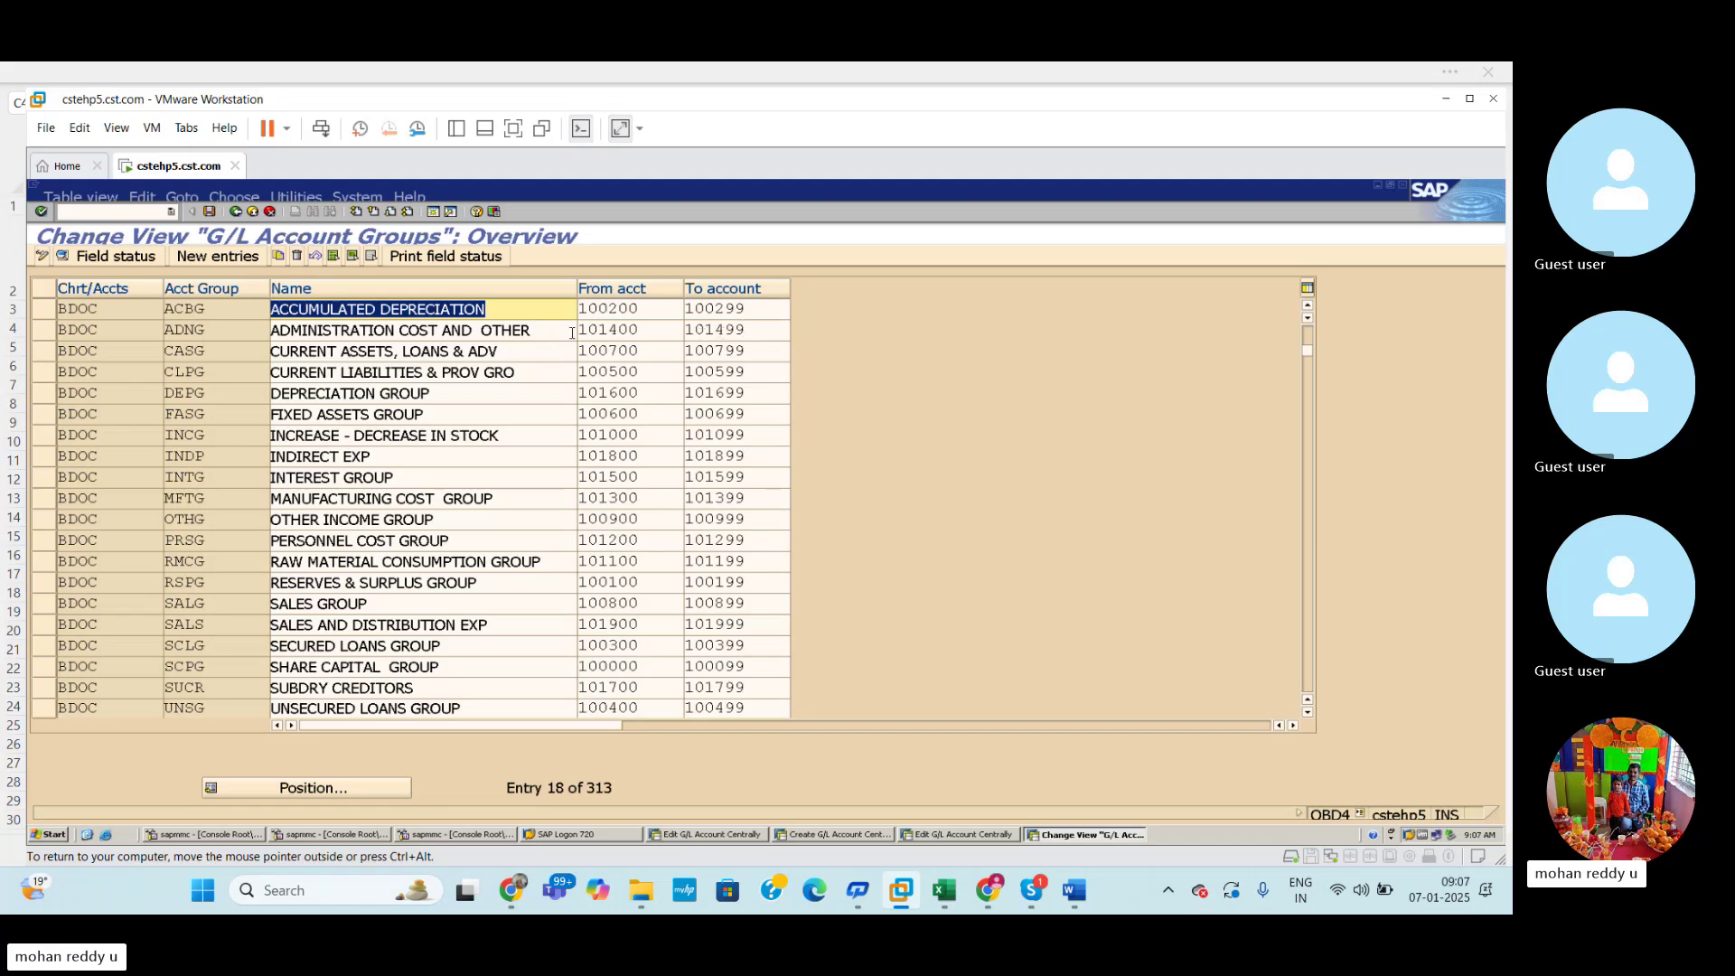
Check the planned ledger accounts in the Excel GL CREATION sheet, and view REDI's account list and the BDOC account groups in SAP.
left_click(955, 890)
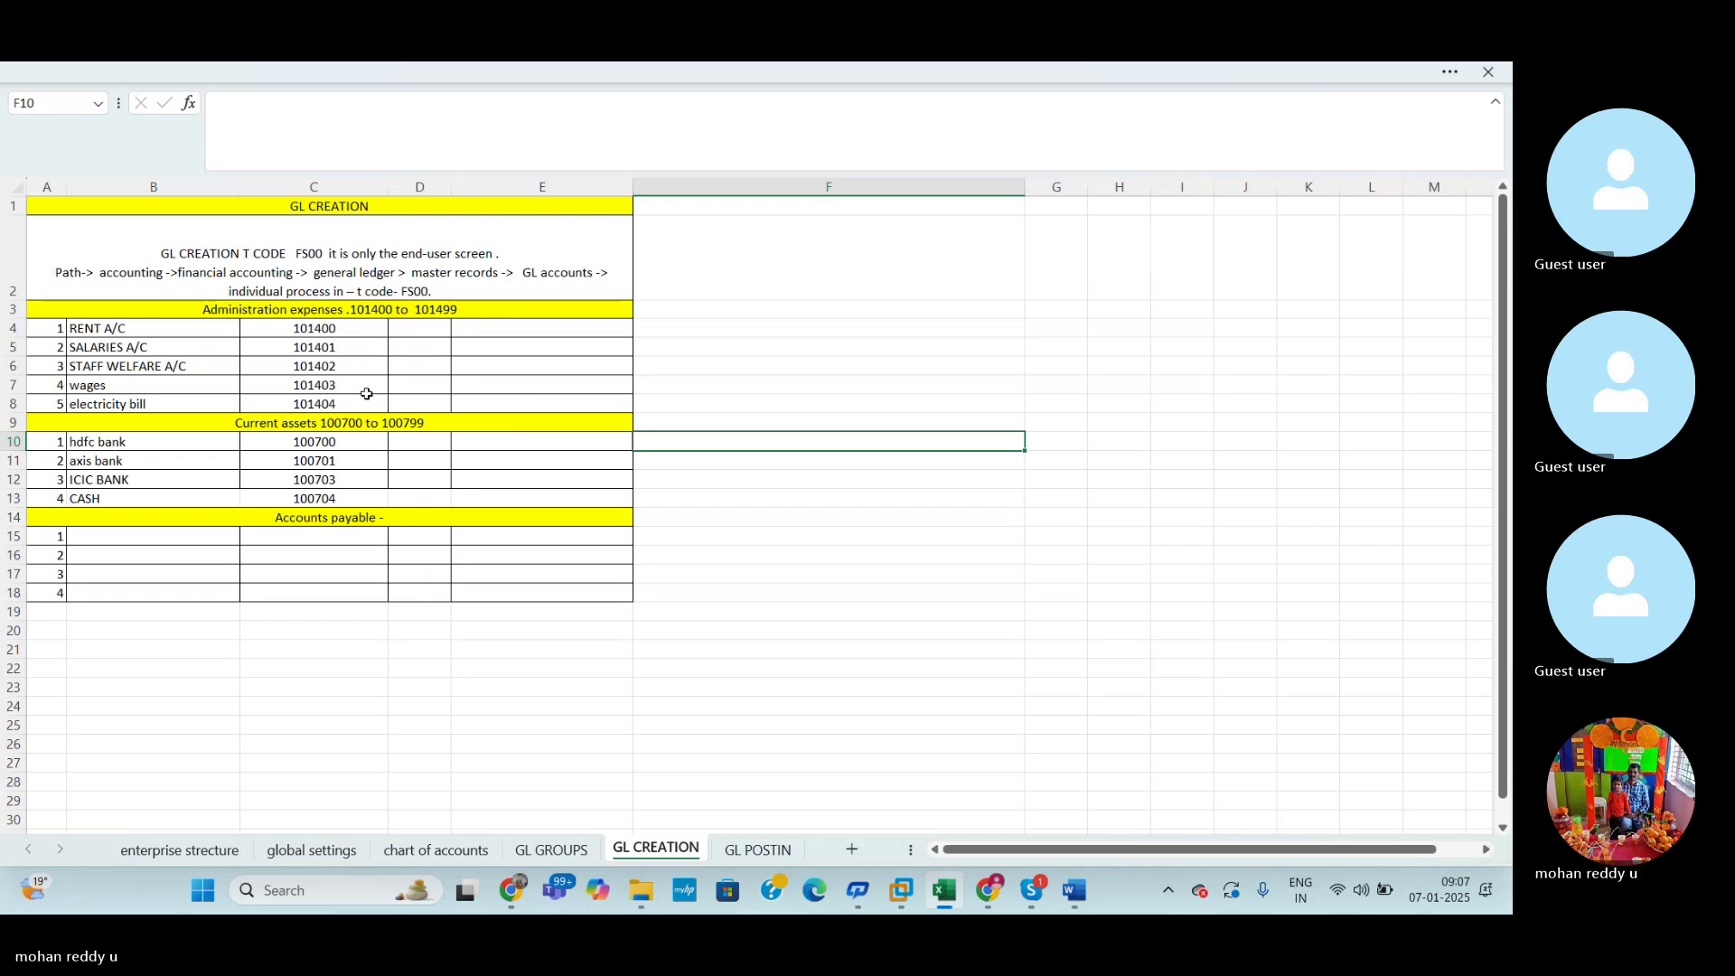
left_click(619, 364)
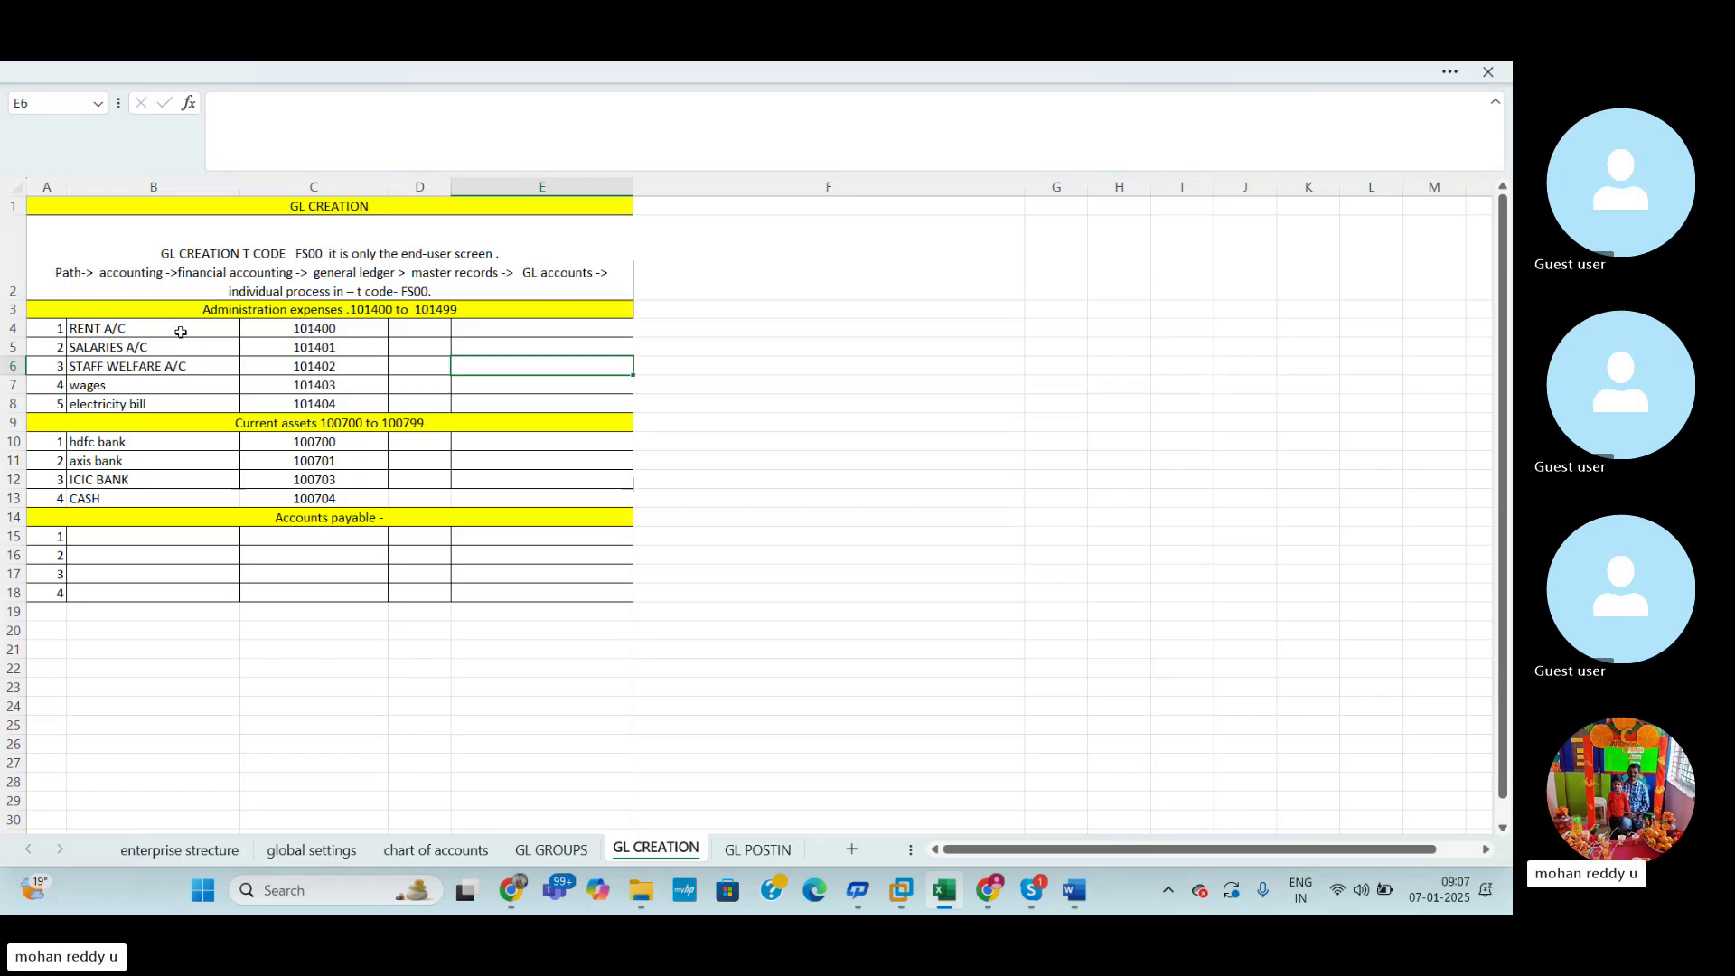
key("alt+Tab")
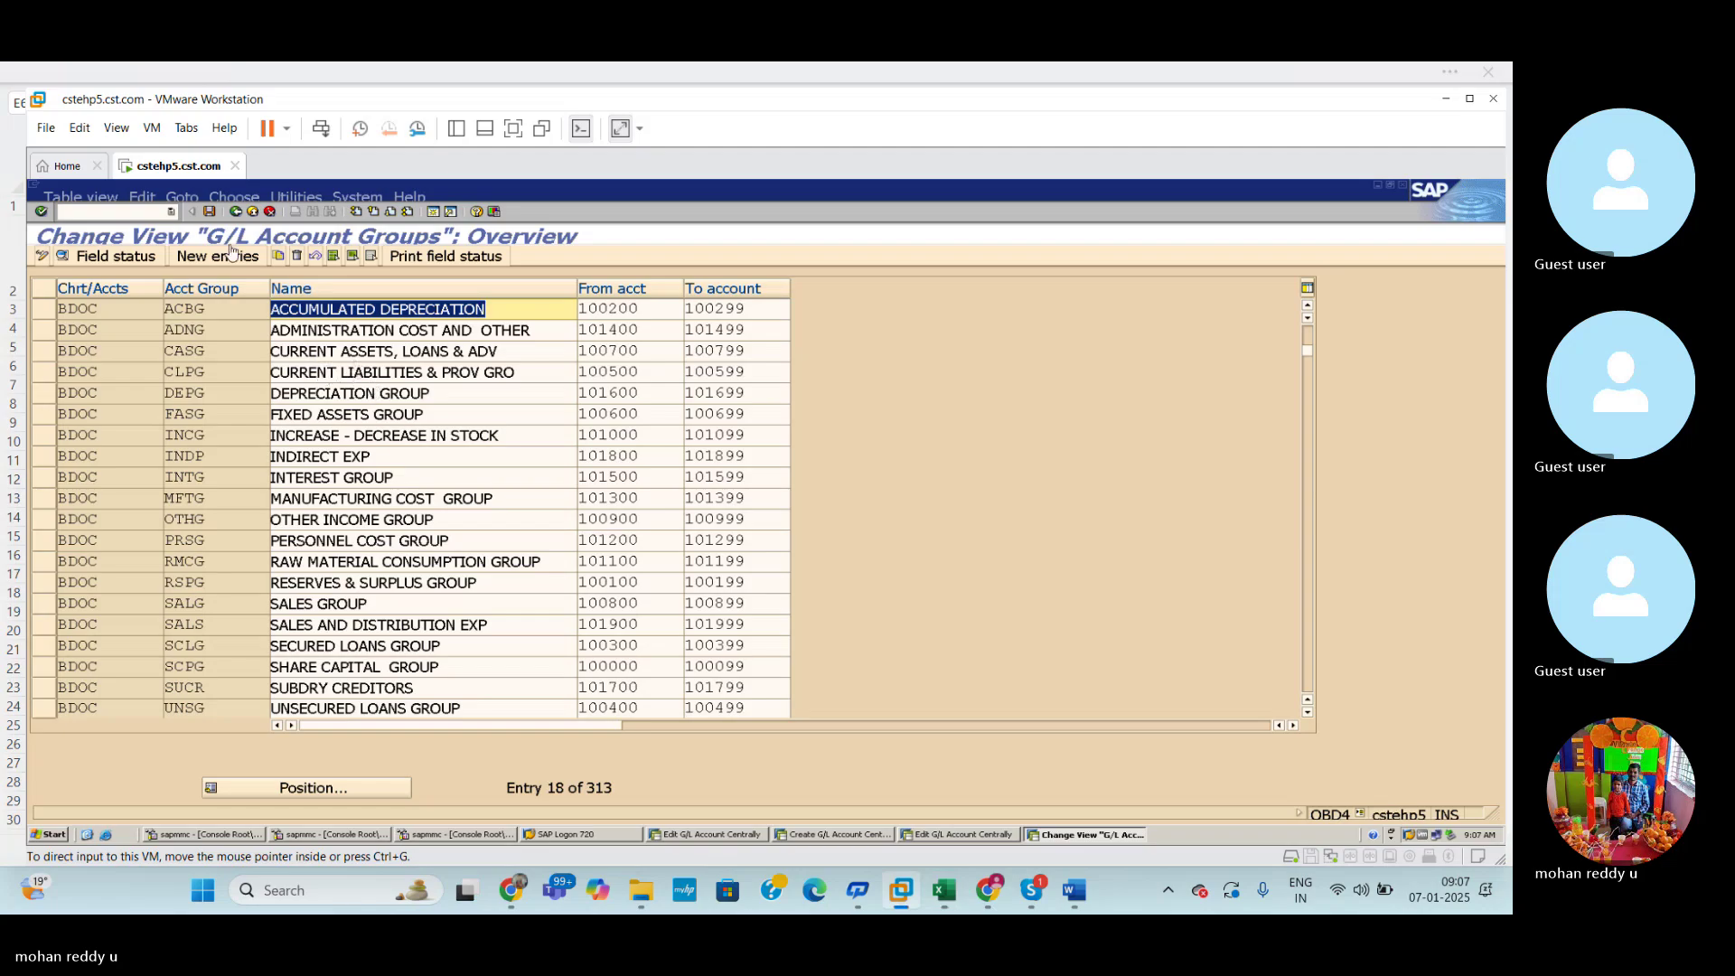
left_click(930, 834)
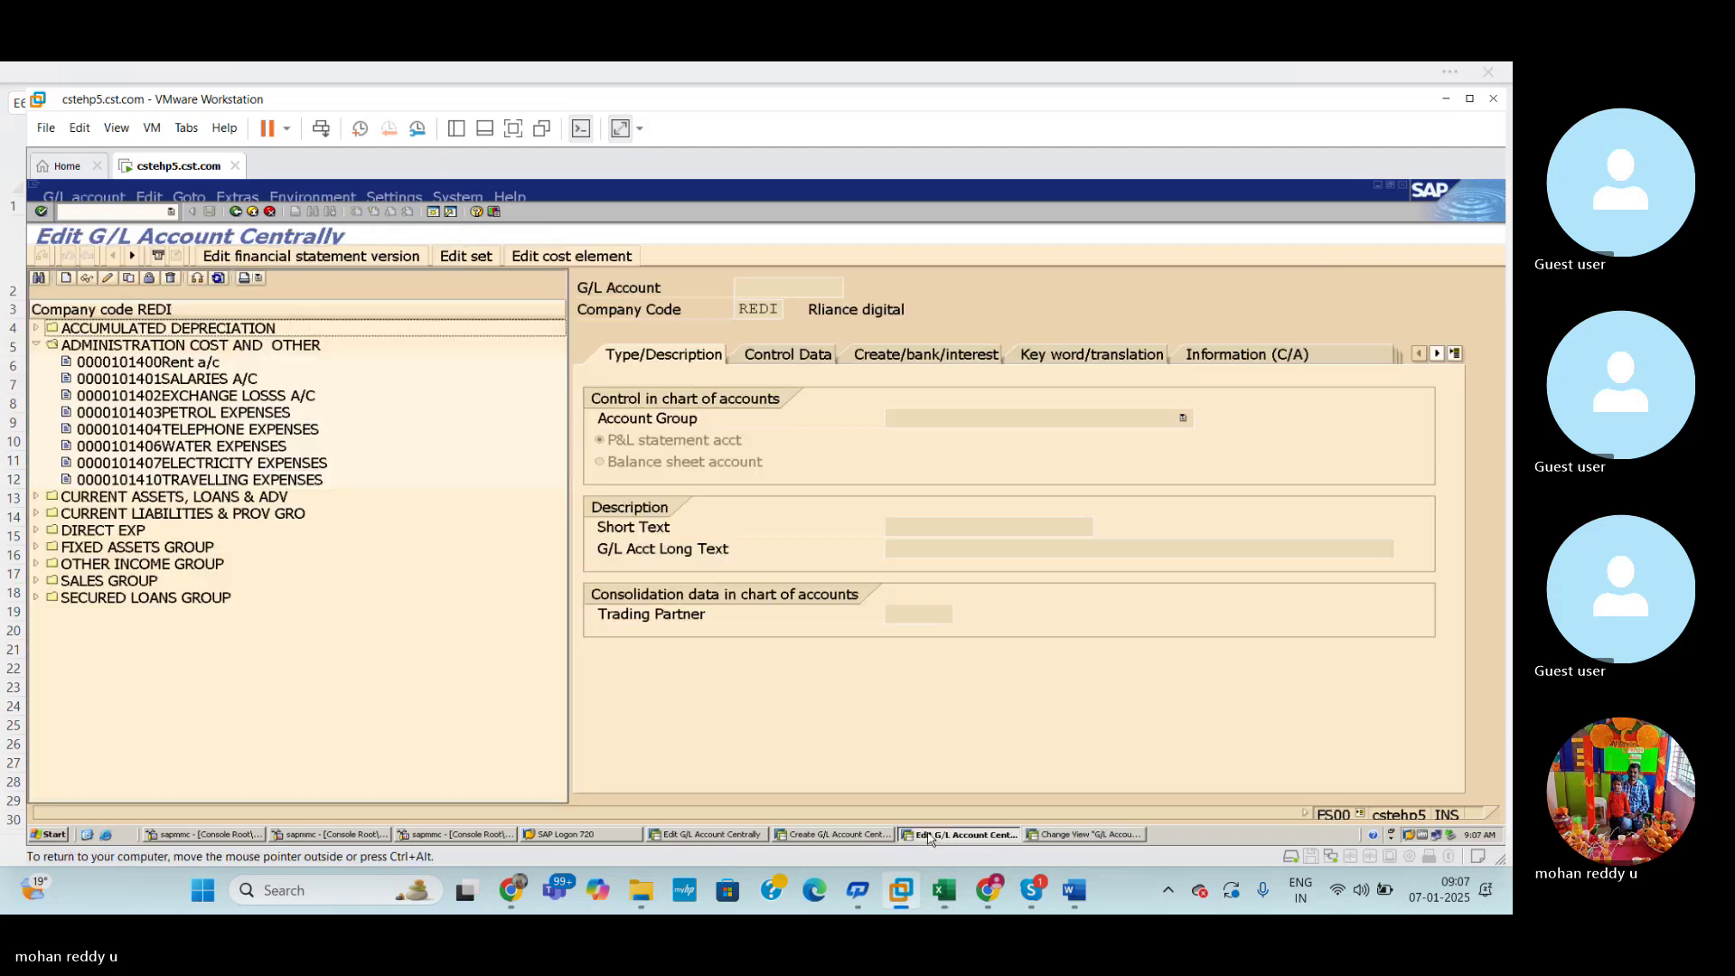
left_click(957, 839)
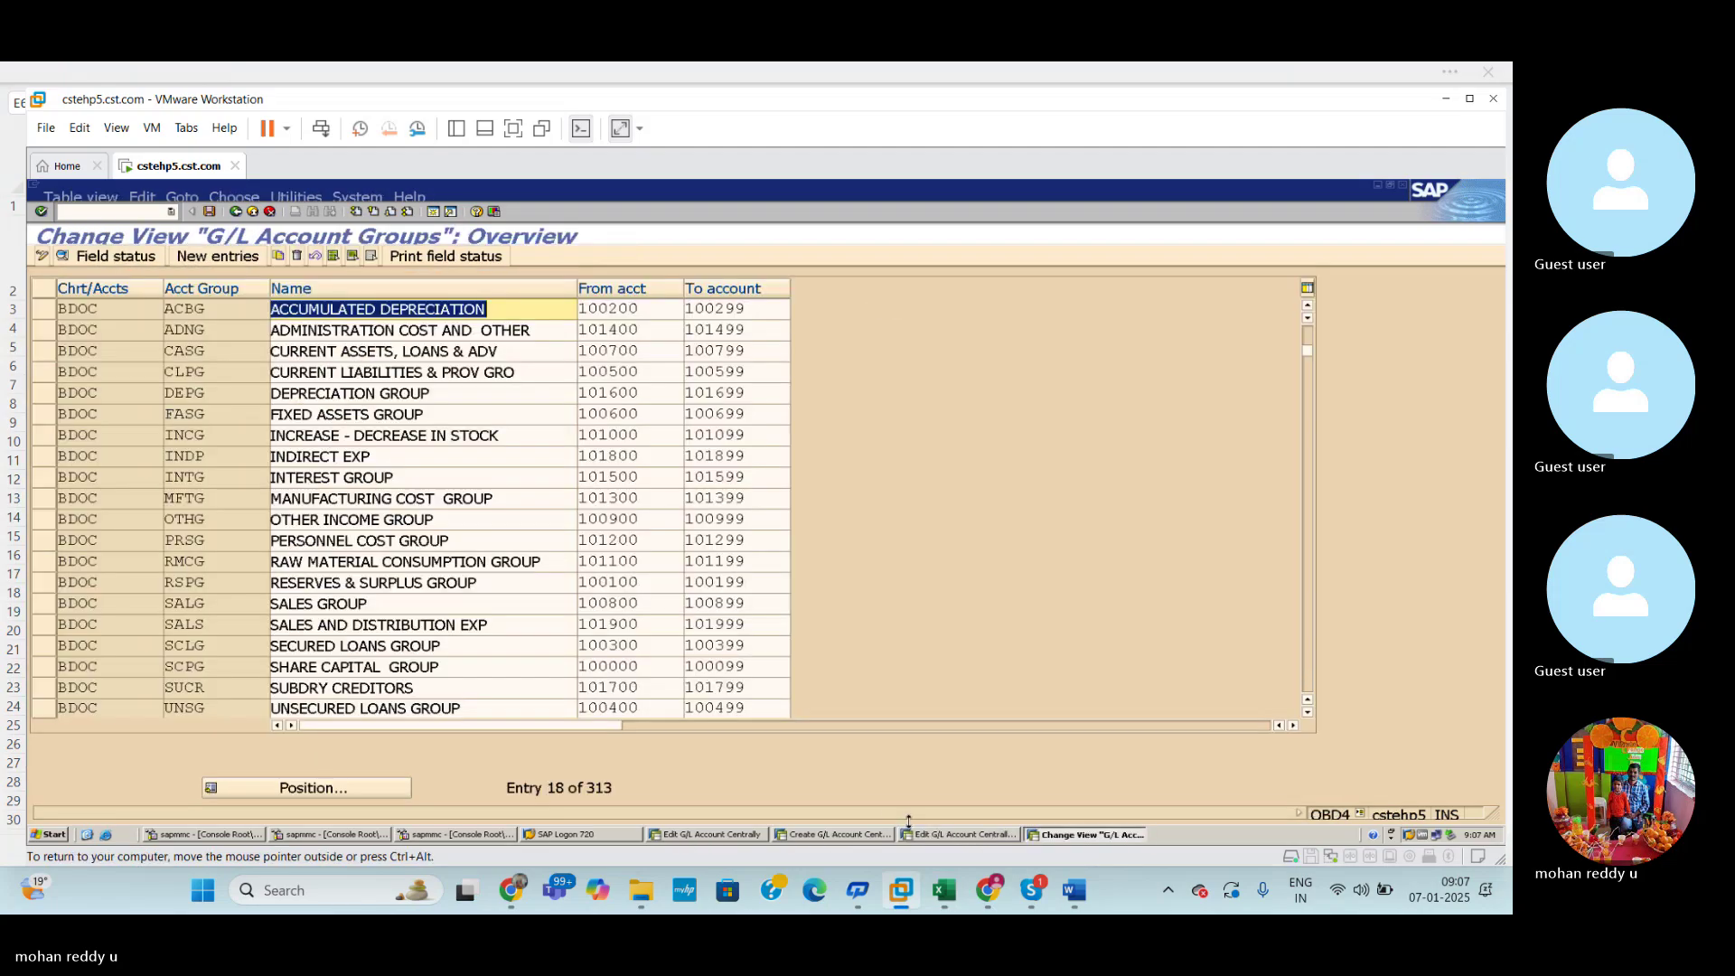
Close the session showing the BDOC G/L account groups and return to creating G/L account 101400.
type("/I")
key("Return")
left_click(128, 215)
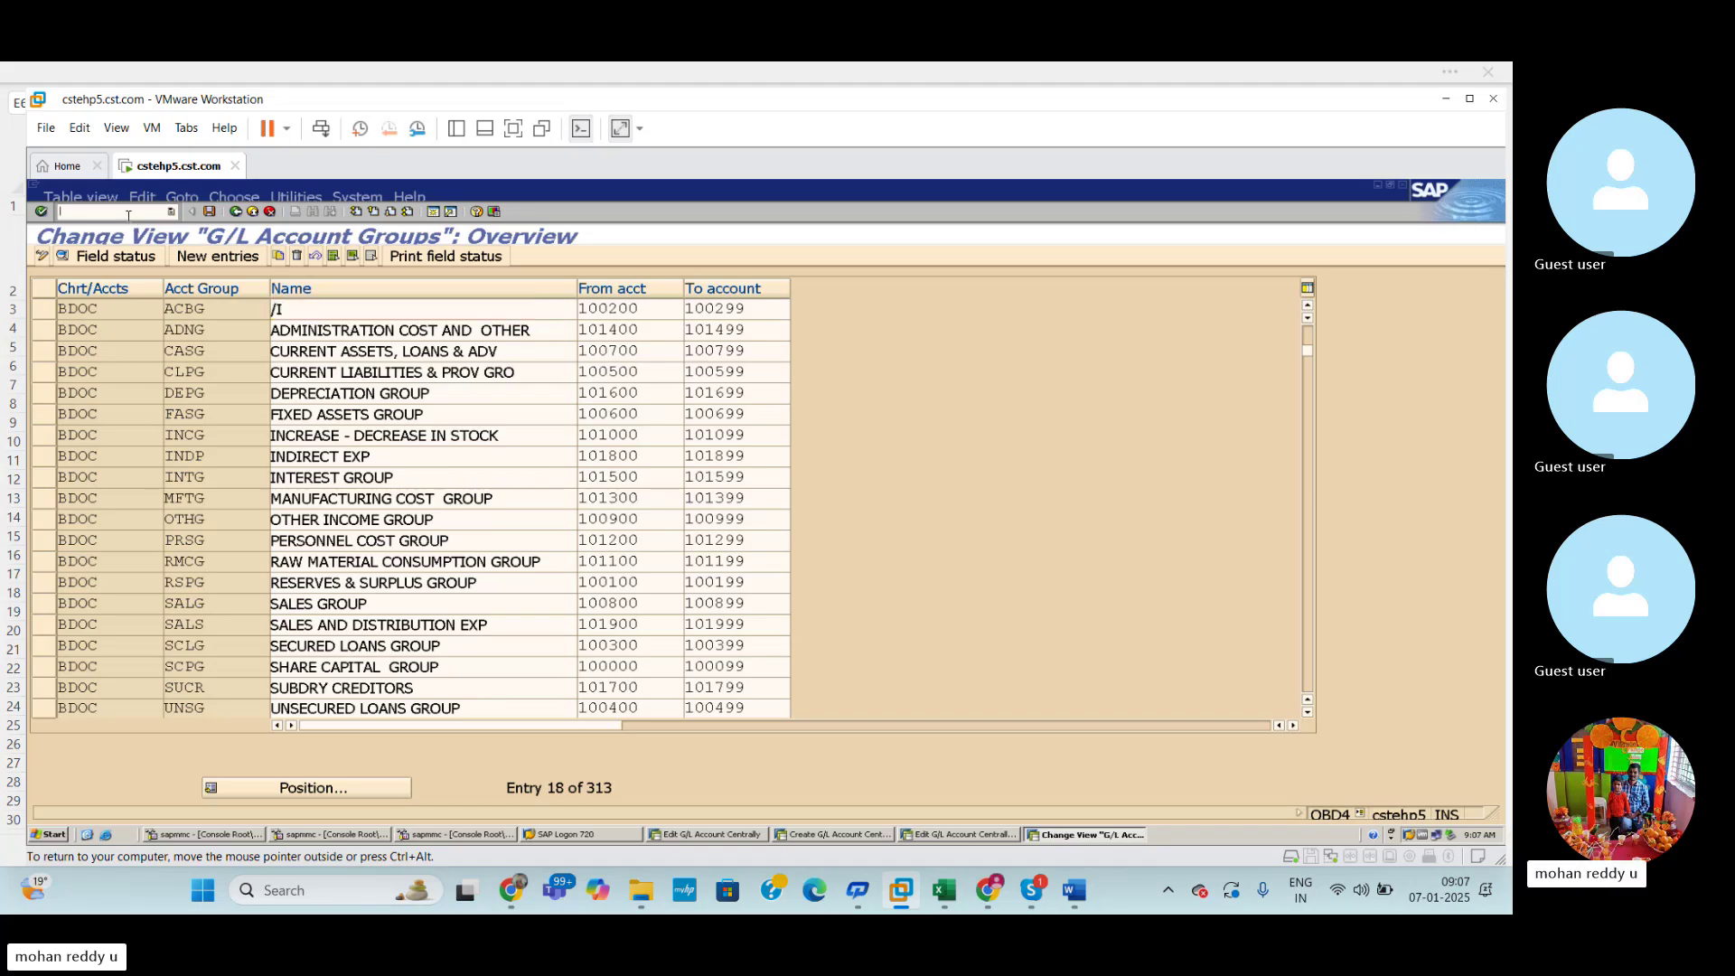
key("Return")
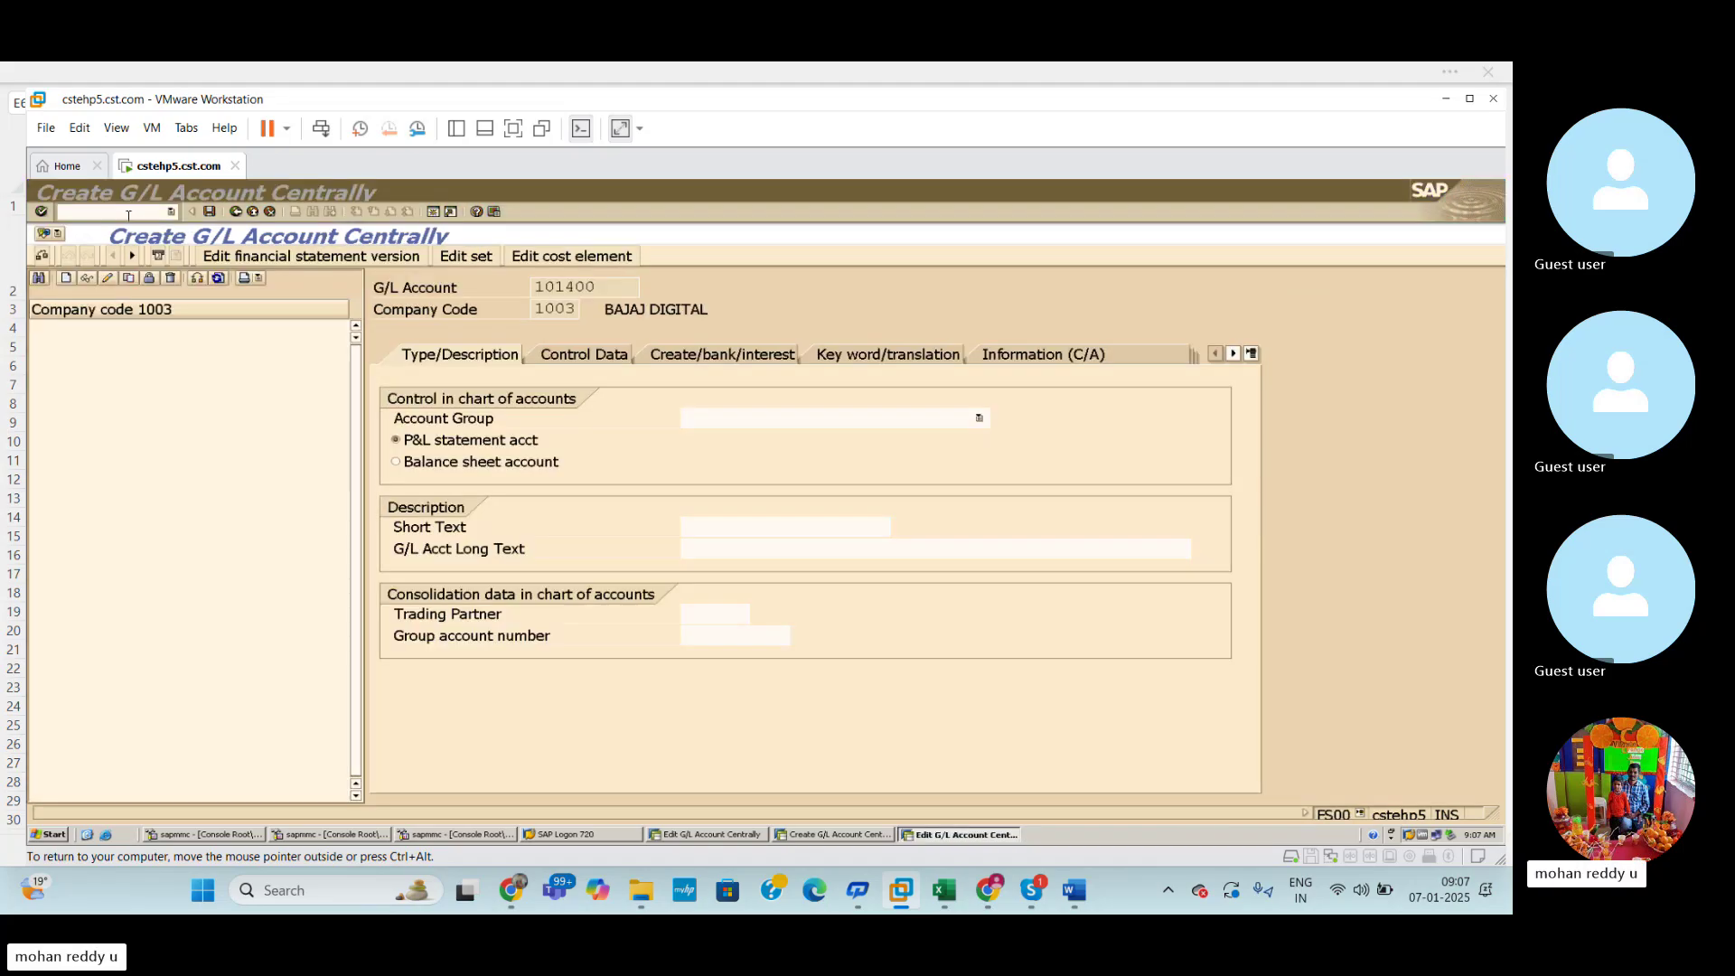
Assign account group ADNG to G/L account 101400 and enter "Rent a/c" as its short text and long text.
left_click(979, 418)
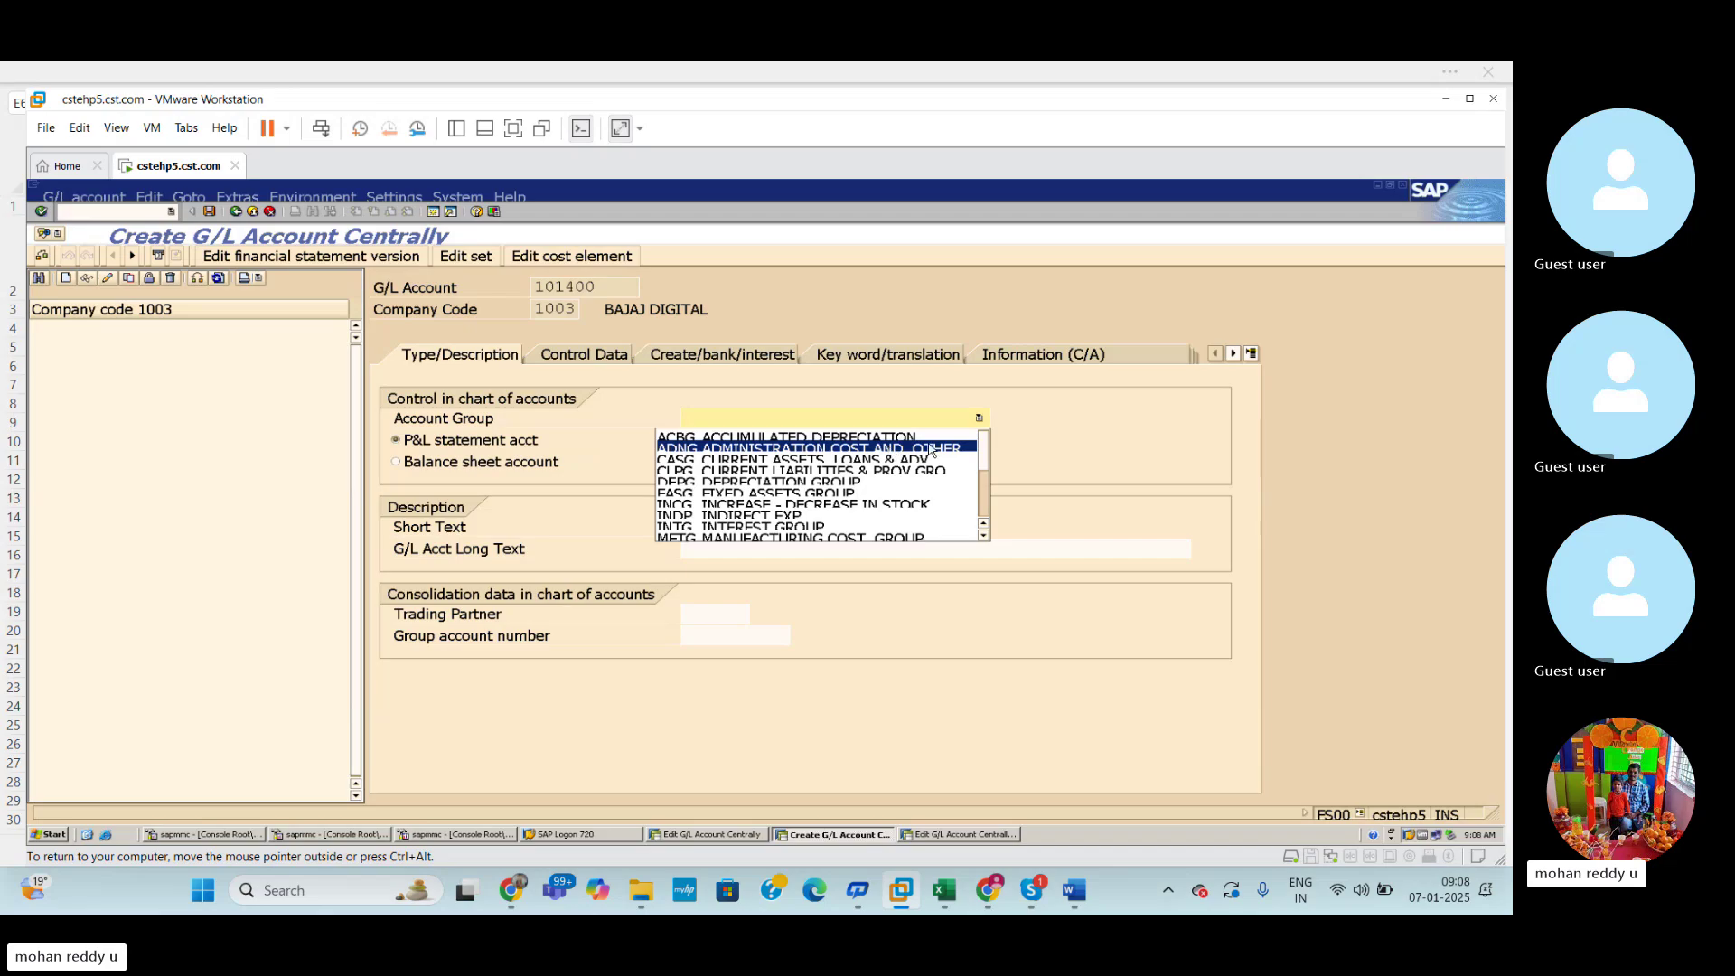
left_click(850, 451)
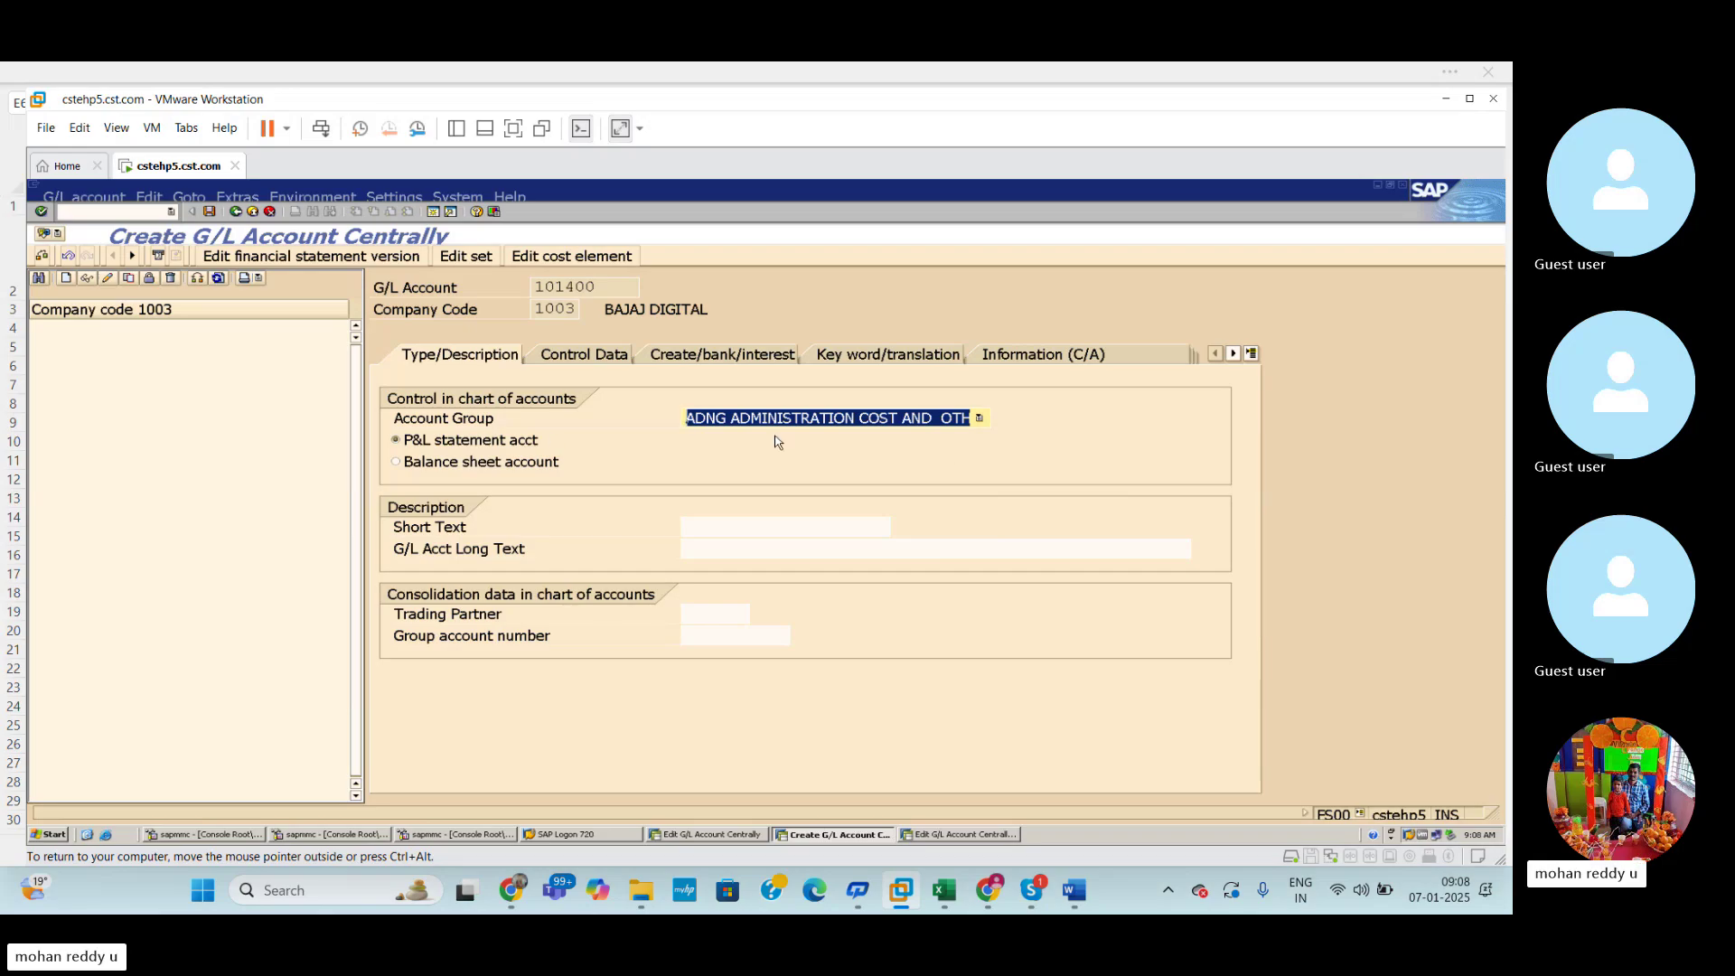
left_click(743, 526)
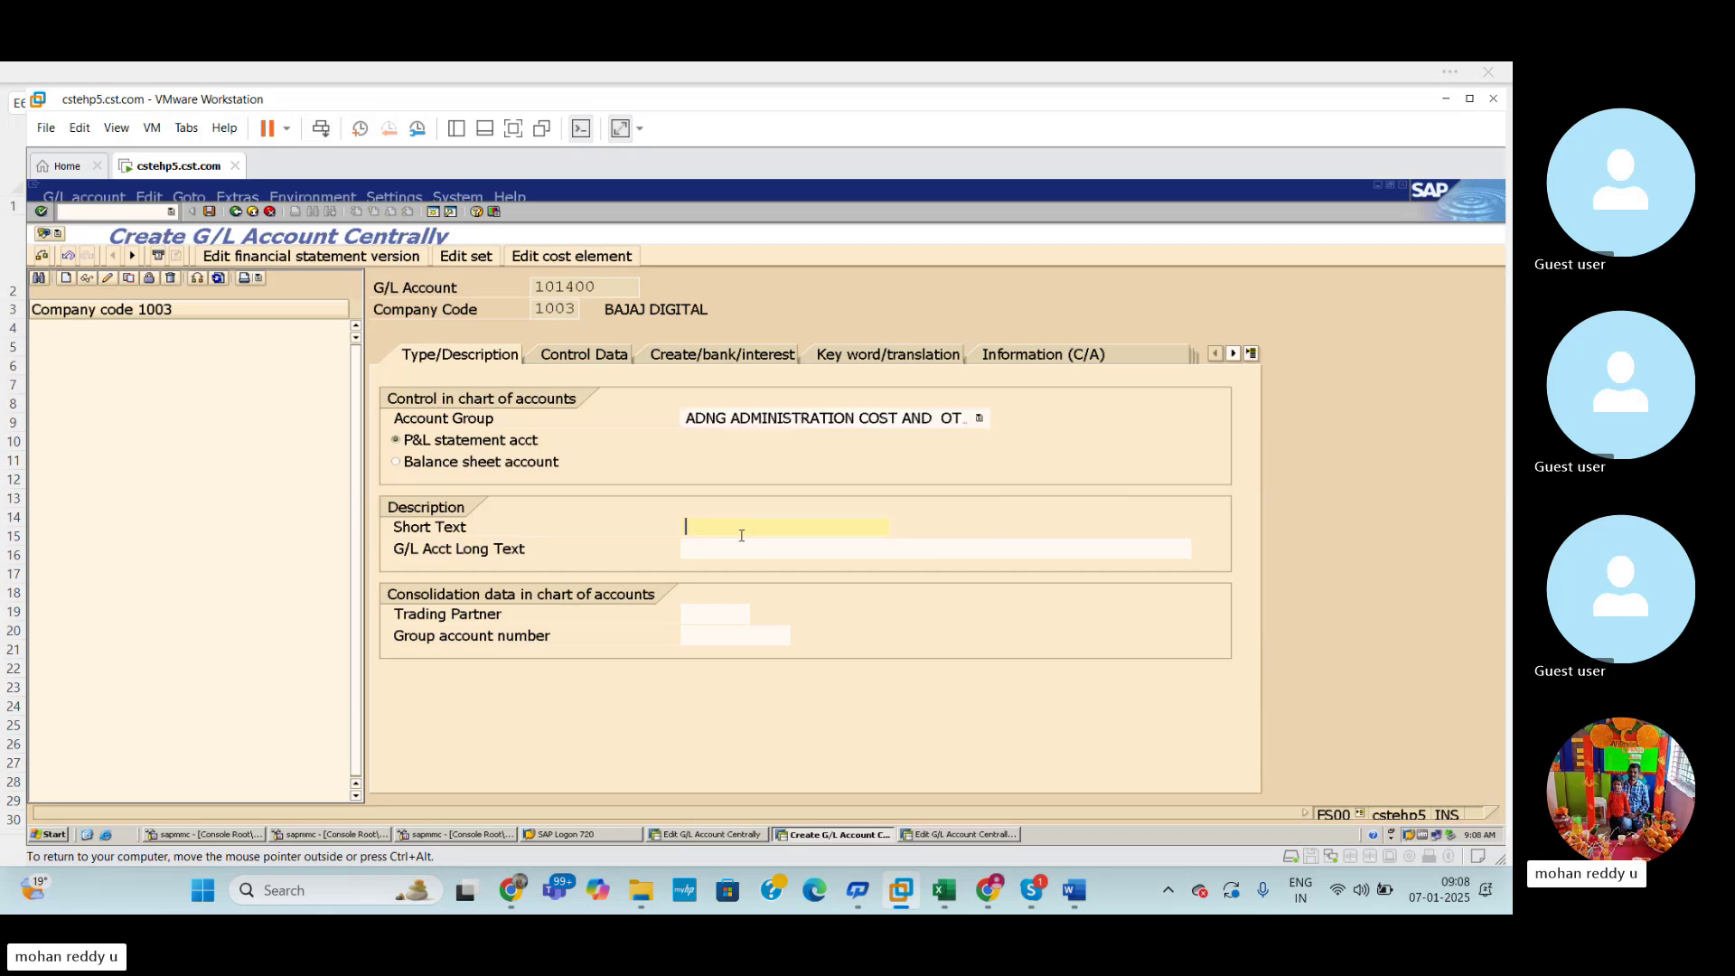
type("Rent ")
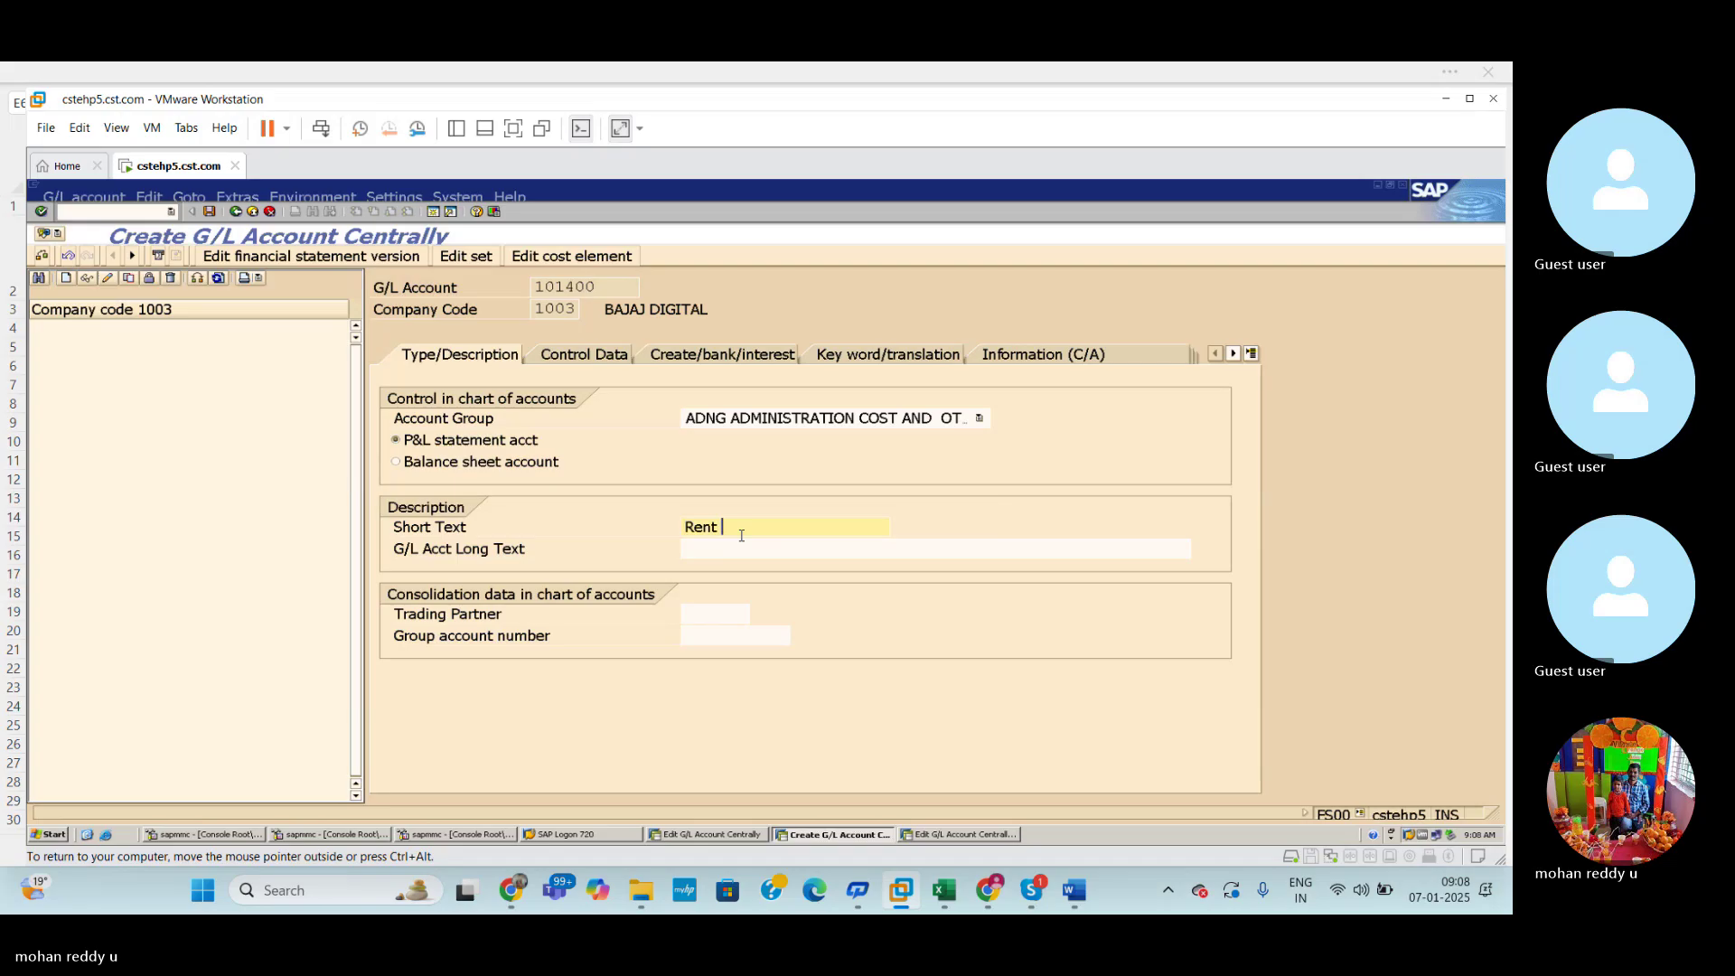
type("a/c")
key("ctrl+shift+Left")
key("ctrl+shift+Left")
key("ctrl+c")
key("Left")
left_click(762, 548)
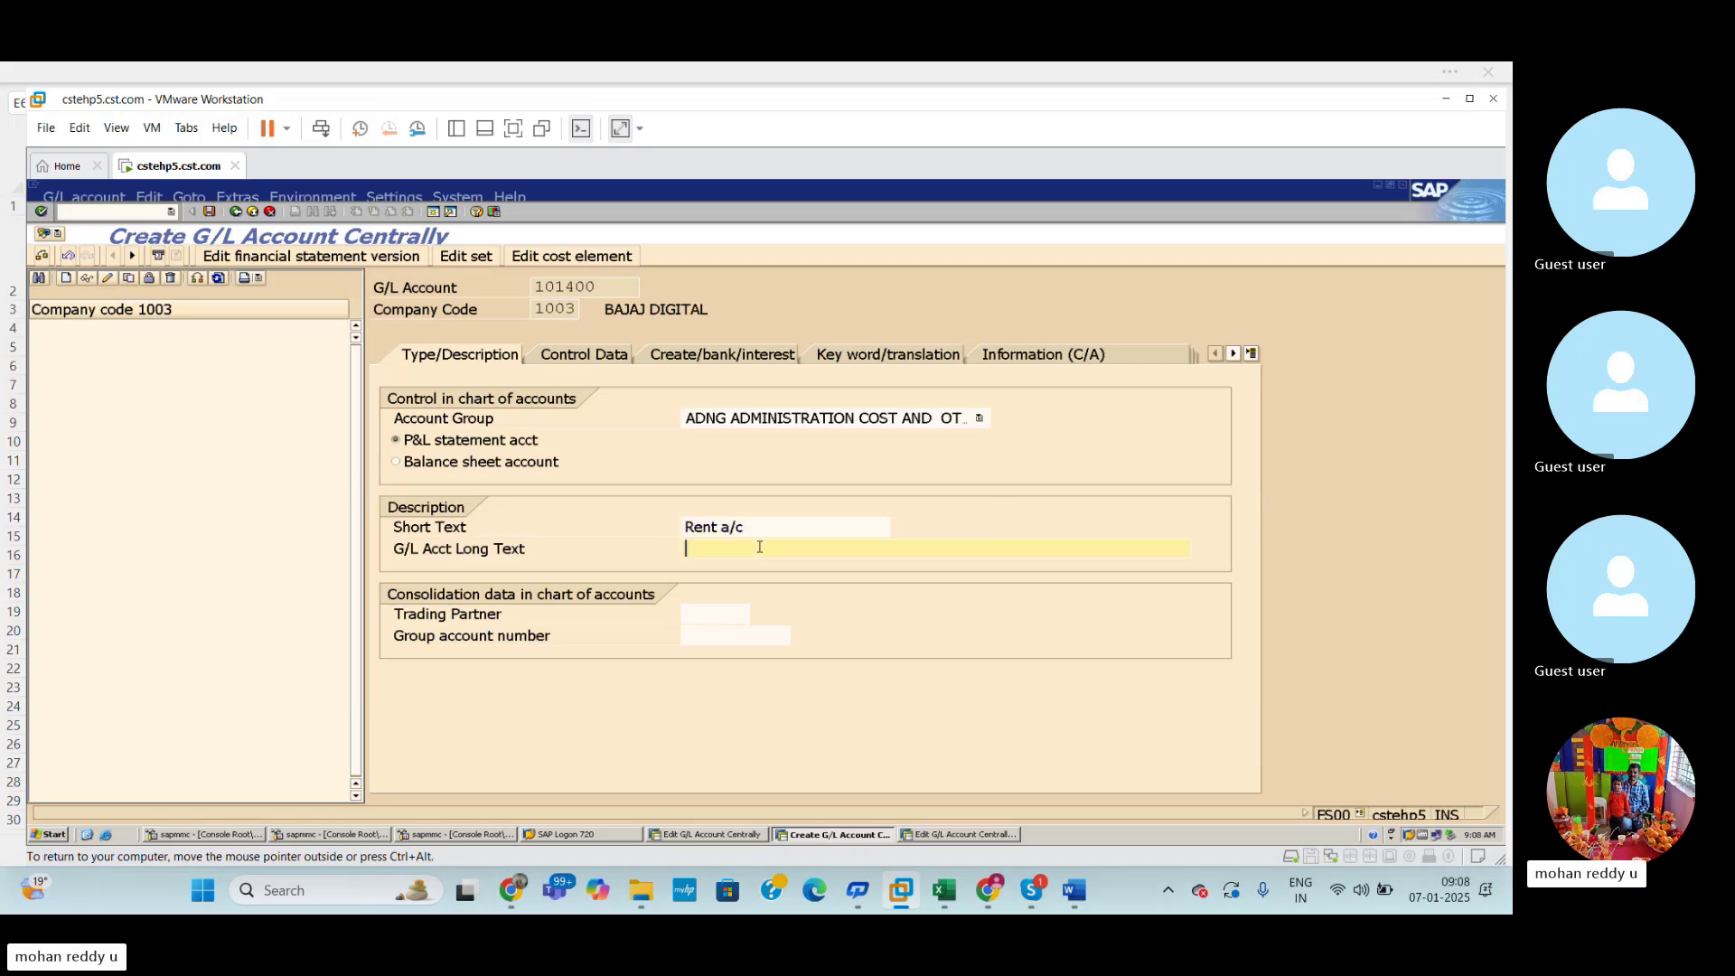
key("ctrl+v")
Activate line item display for account 101400 and set its sort key to 001, posting date.
left_click(592, 360)
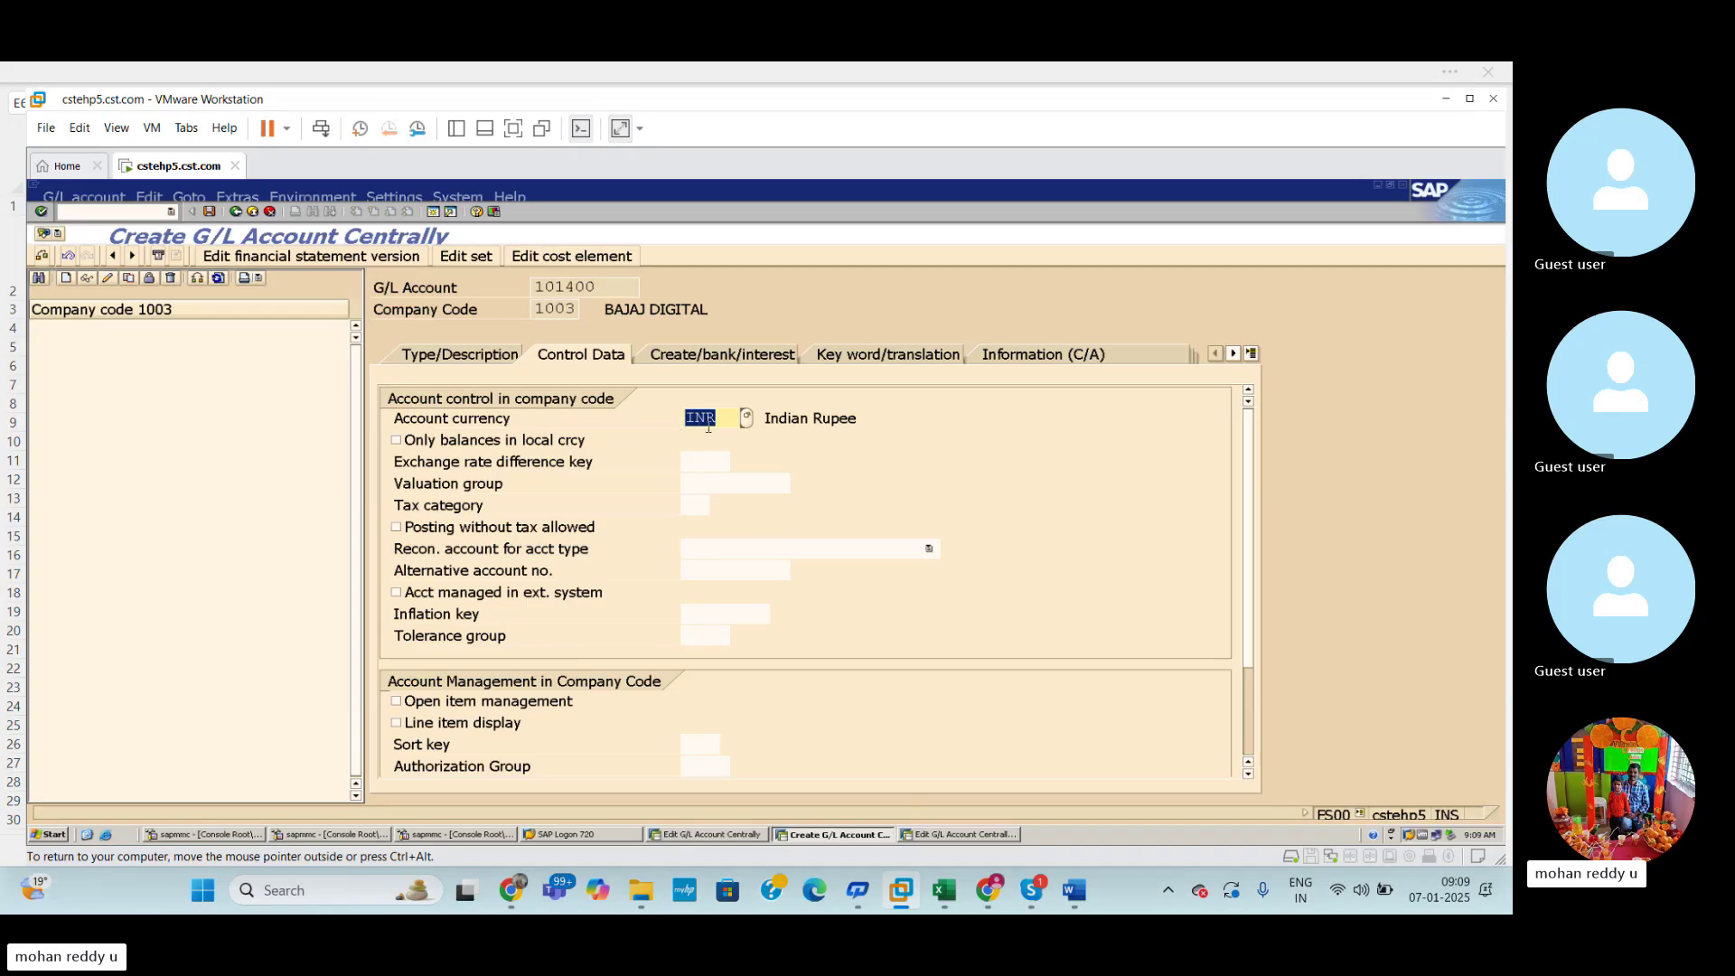
left_click(481, 728)
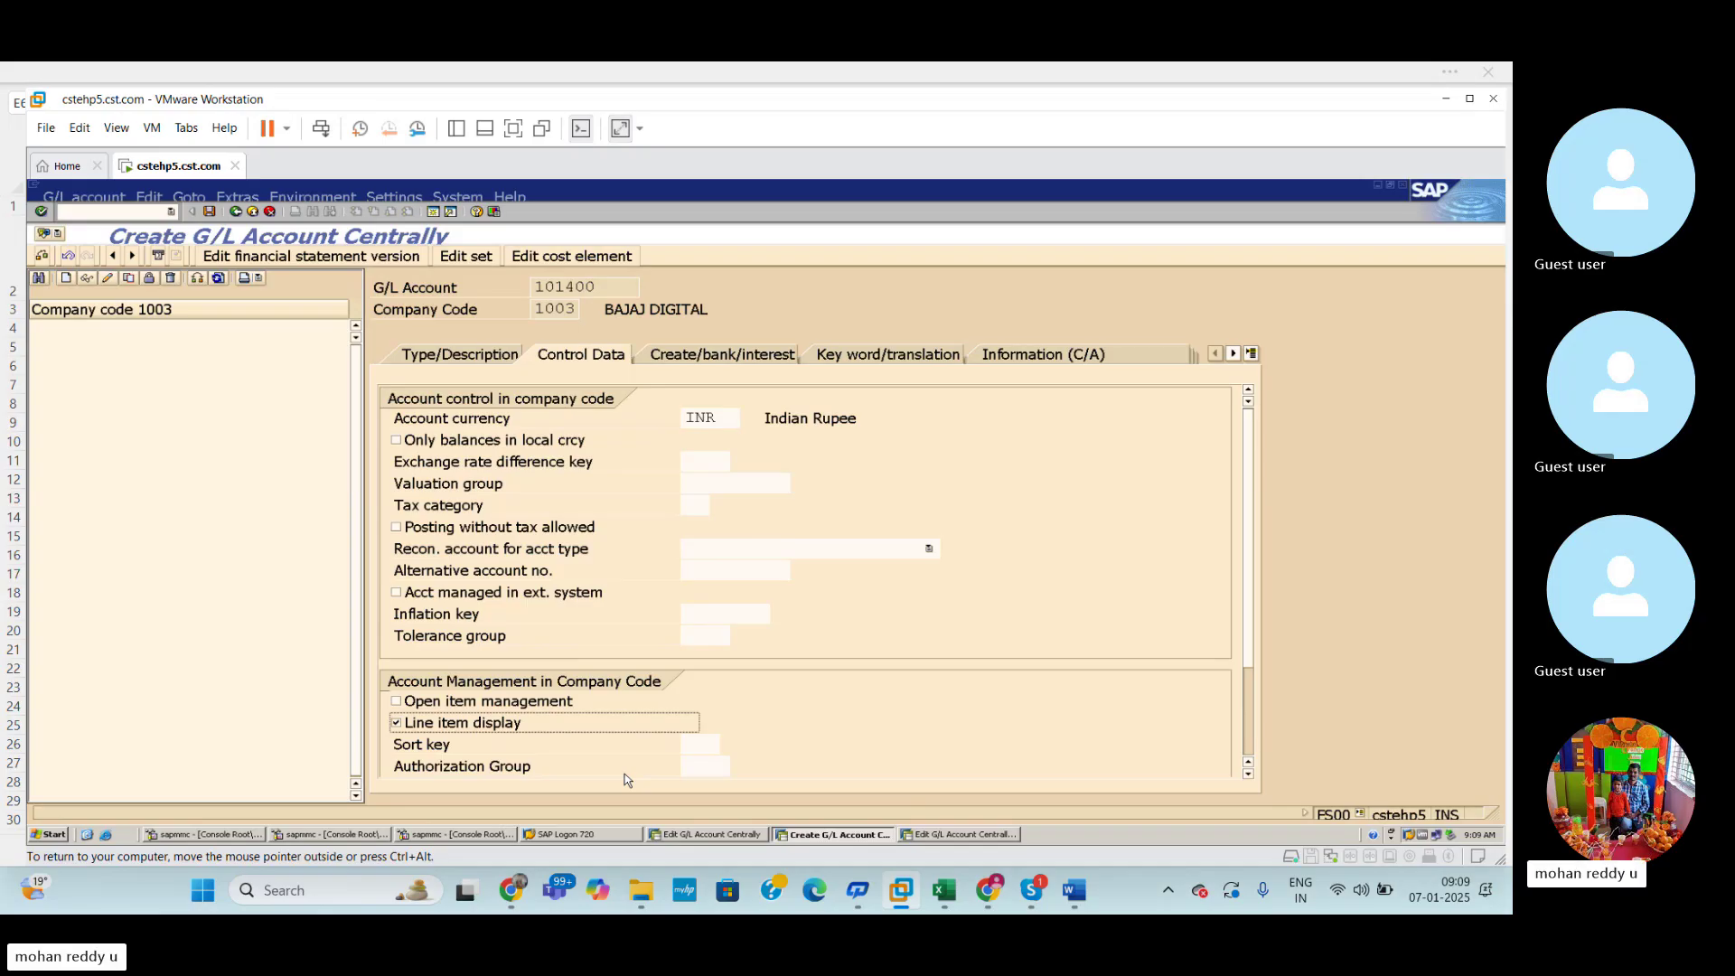
left_click(719, 745)
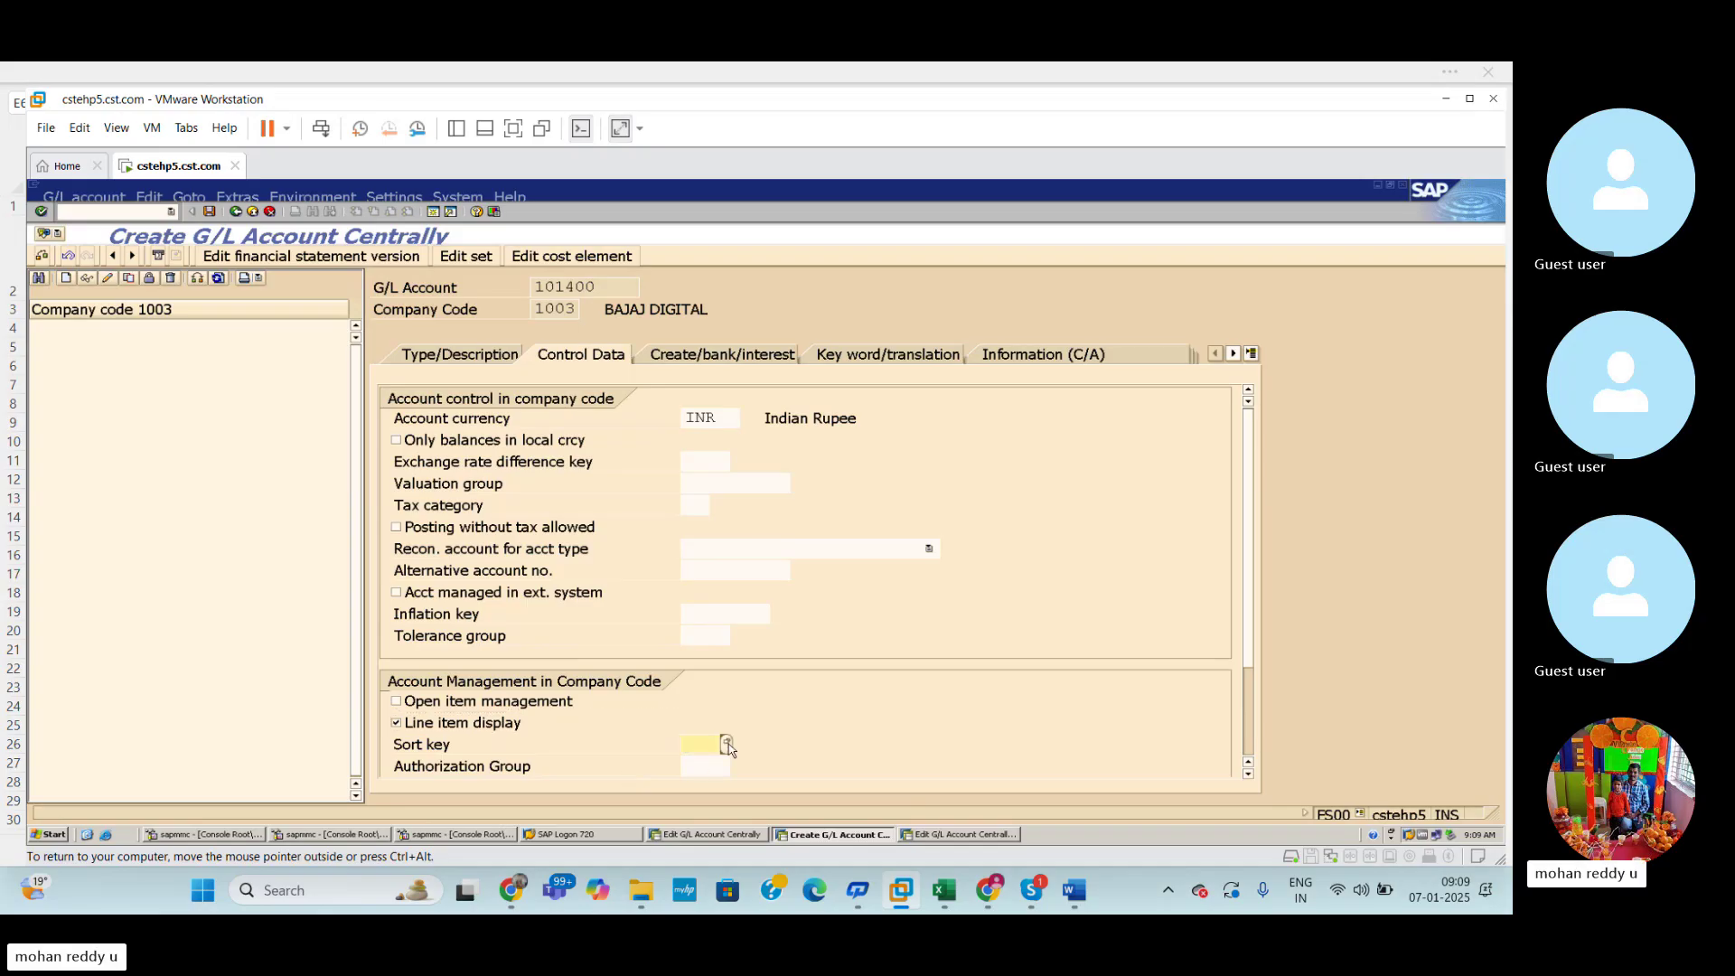
left_click(727, 744)
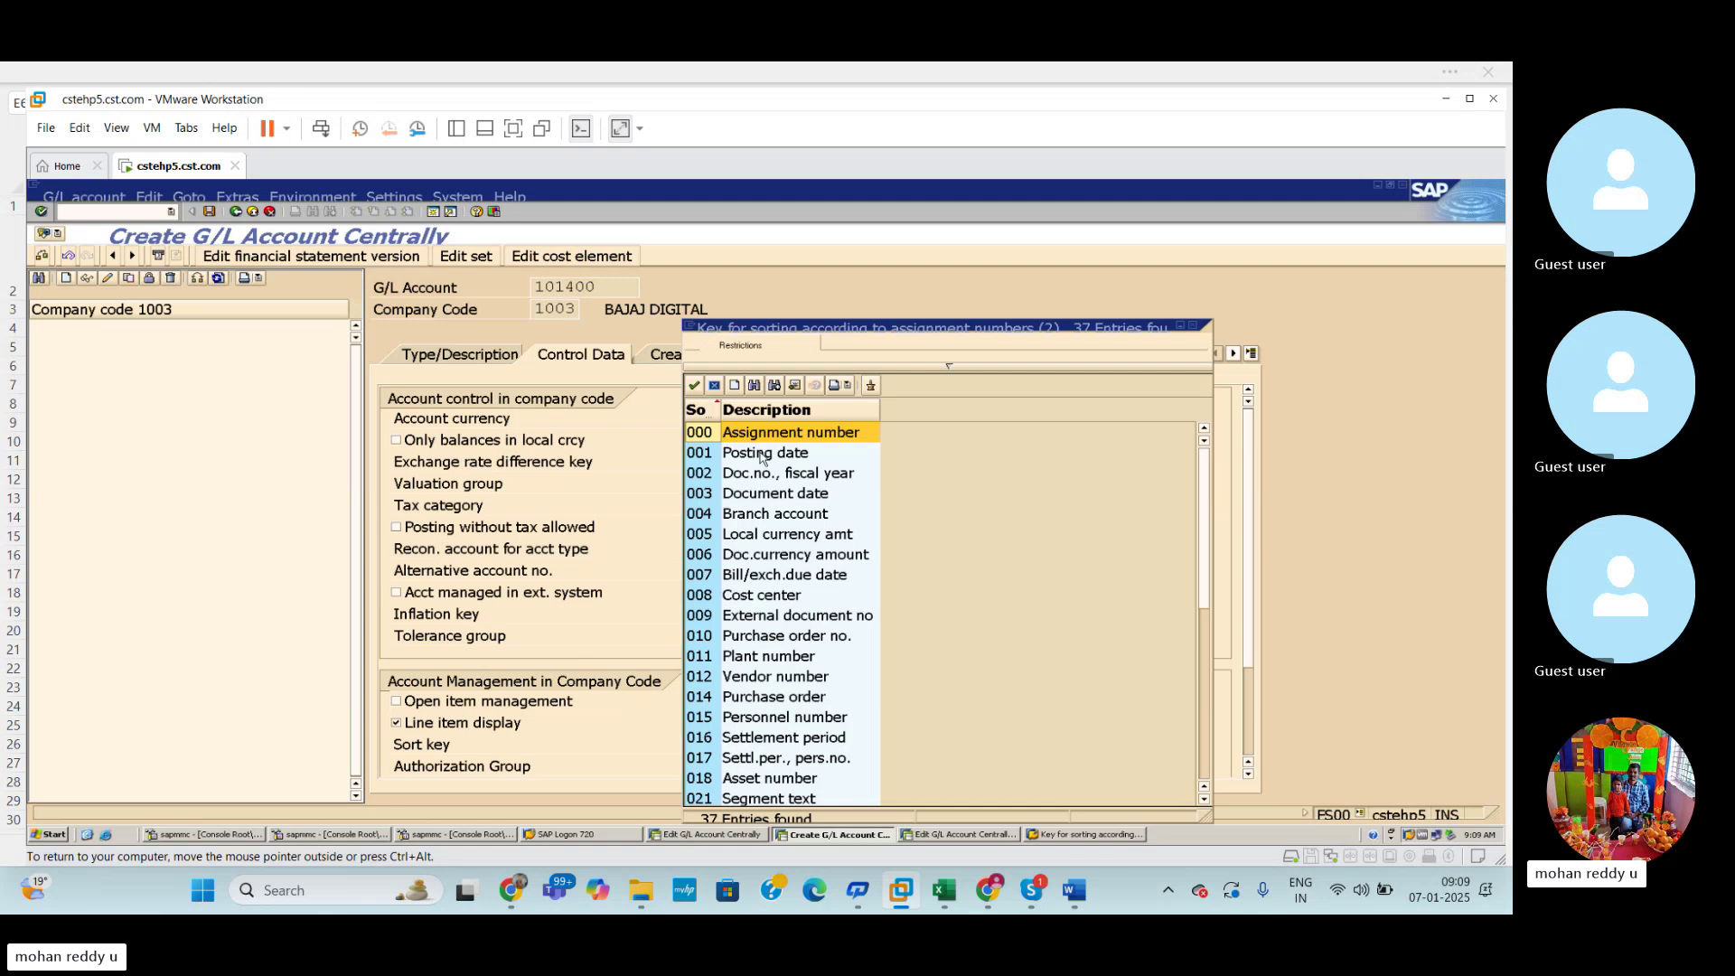
left_click(762, 455)
left_click(695, 387)
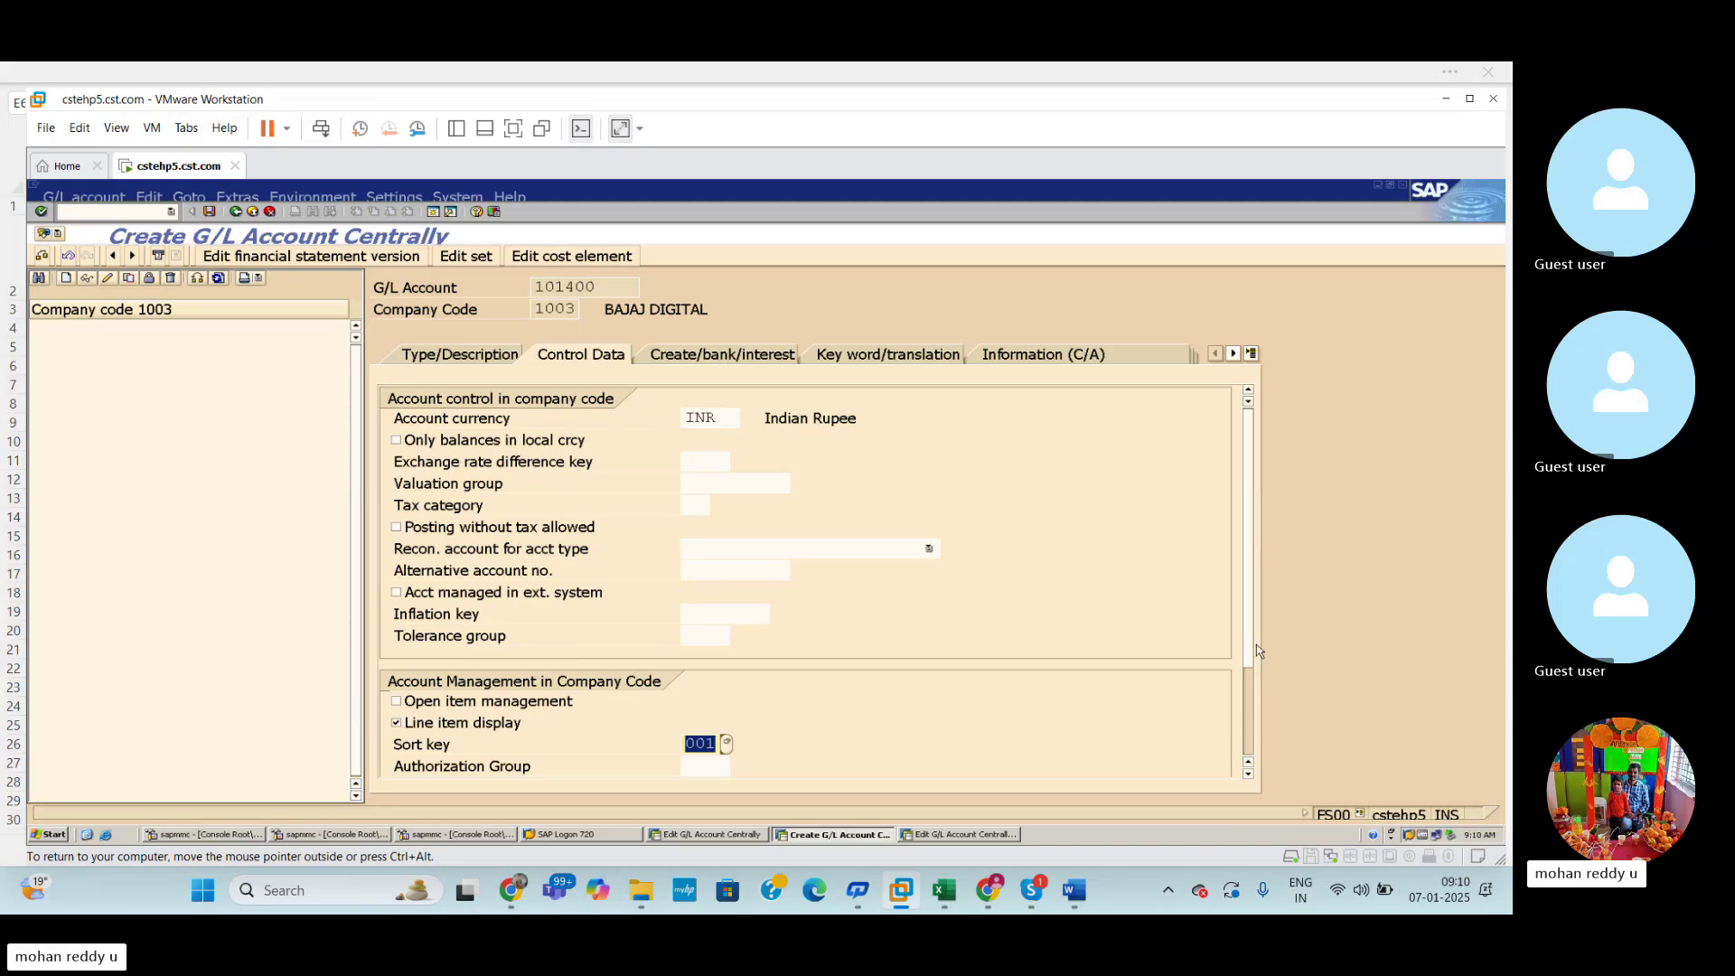
left_click_drag(1251, 630, 1240, 542)
left_click_drag(1249, 651, 1245, 561)
left_click_drag(1245, 625, 1274, 576)
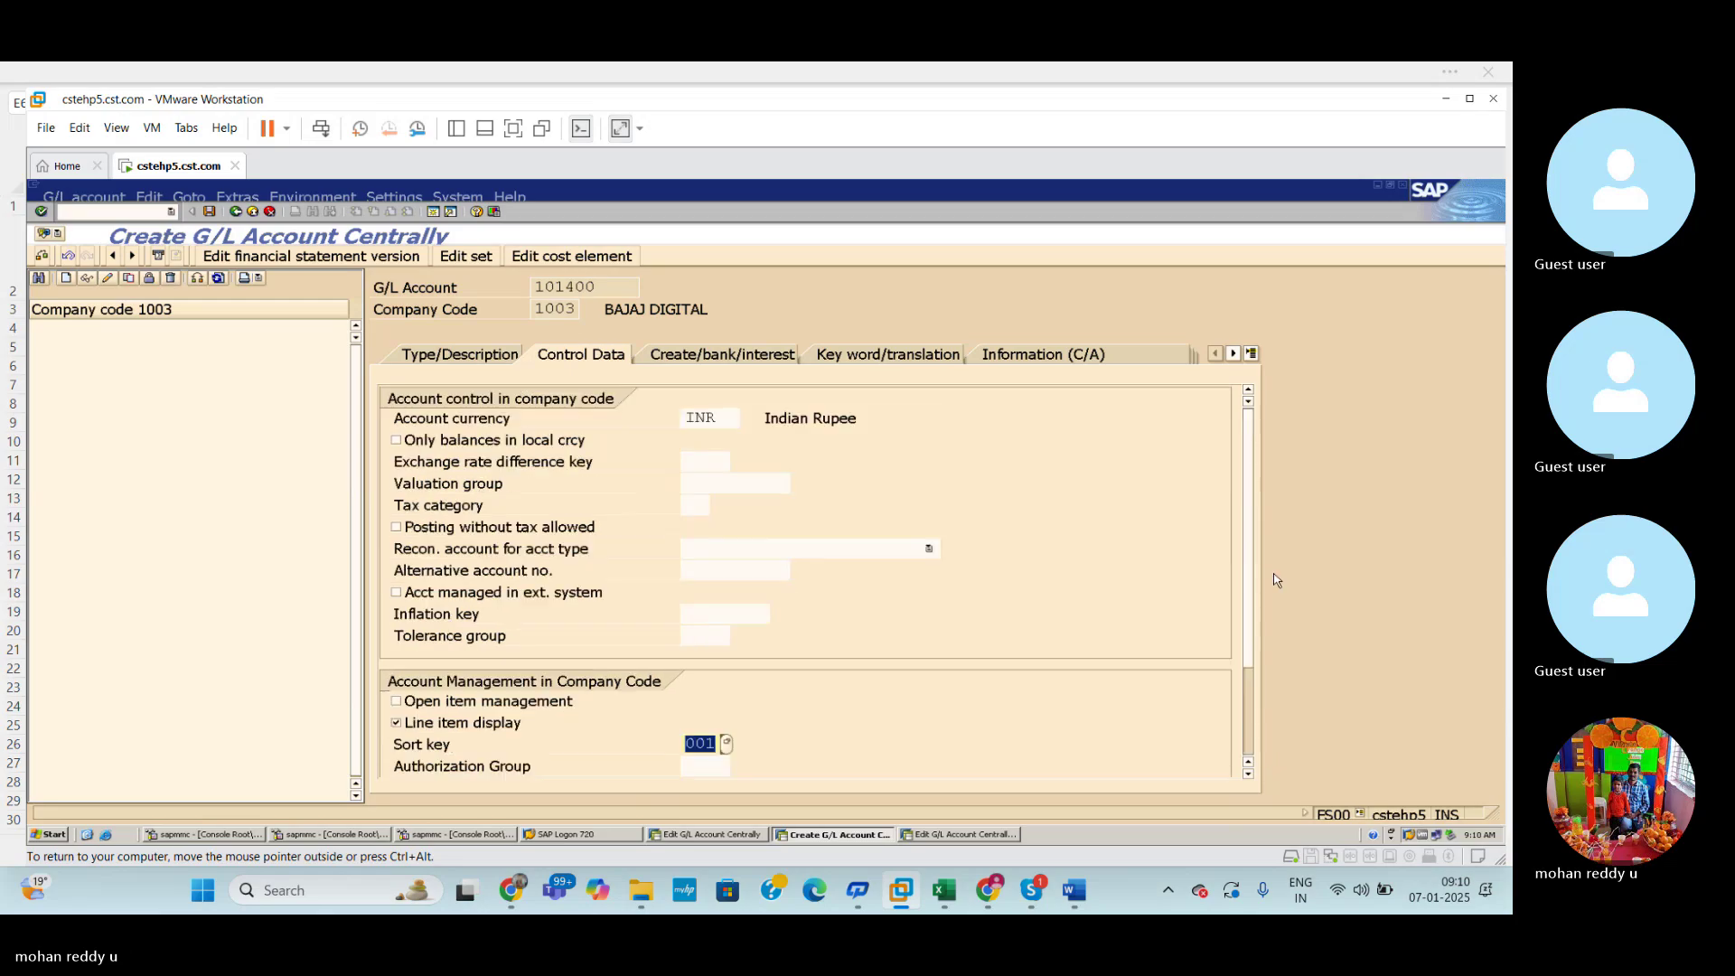
Set the field status group of account 101400 to G001 and try to save the account.
left_click(751, 357)
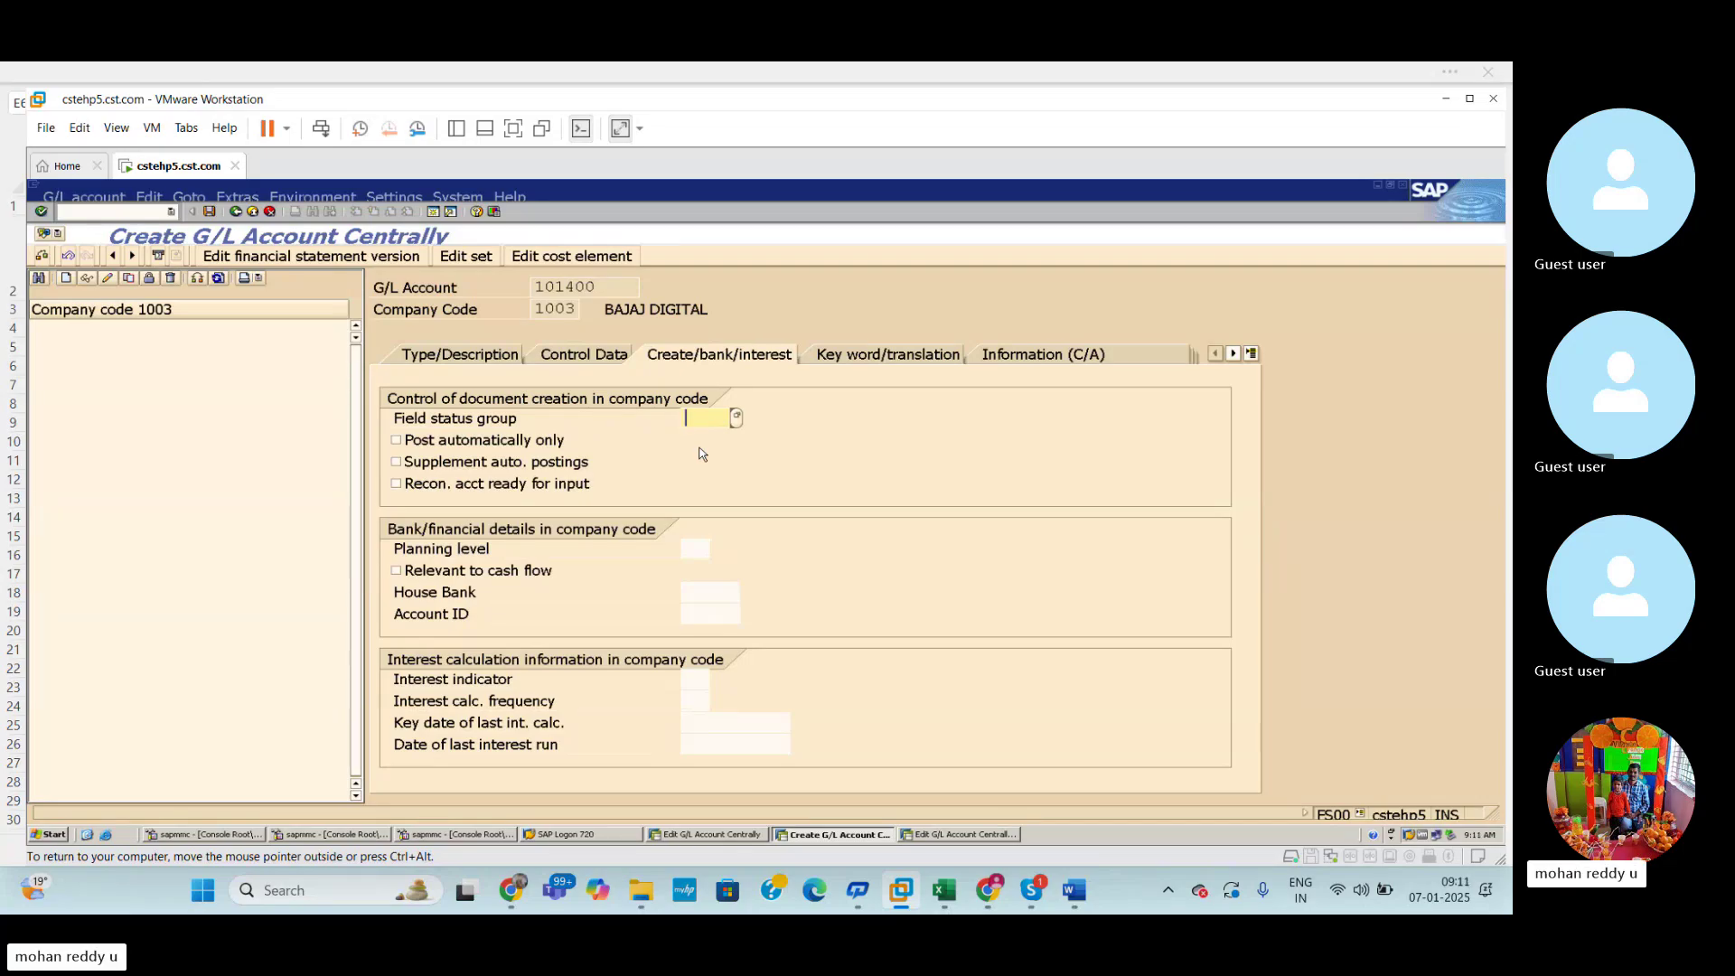
left_click(736, 417)
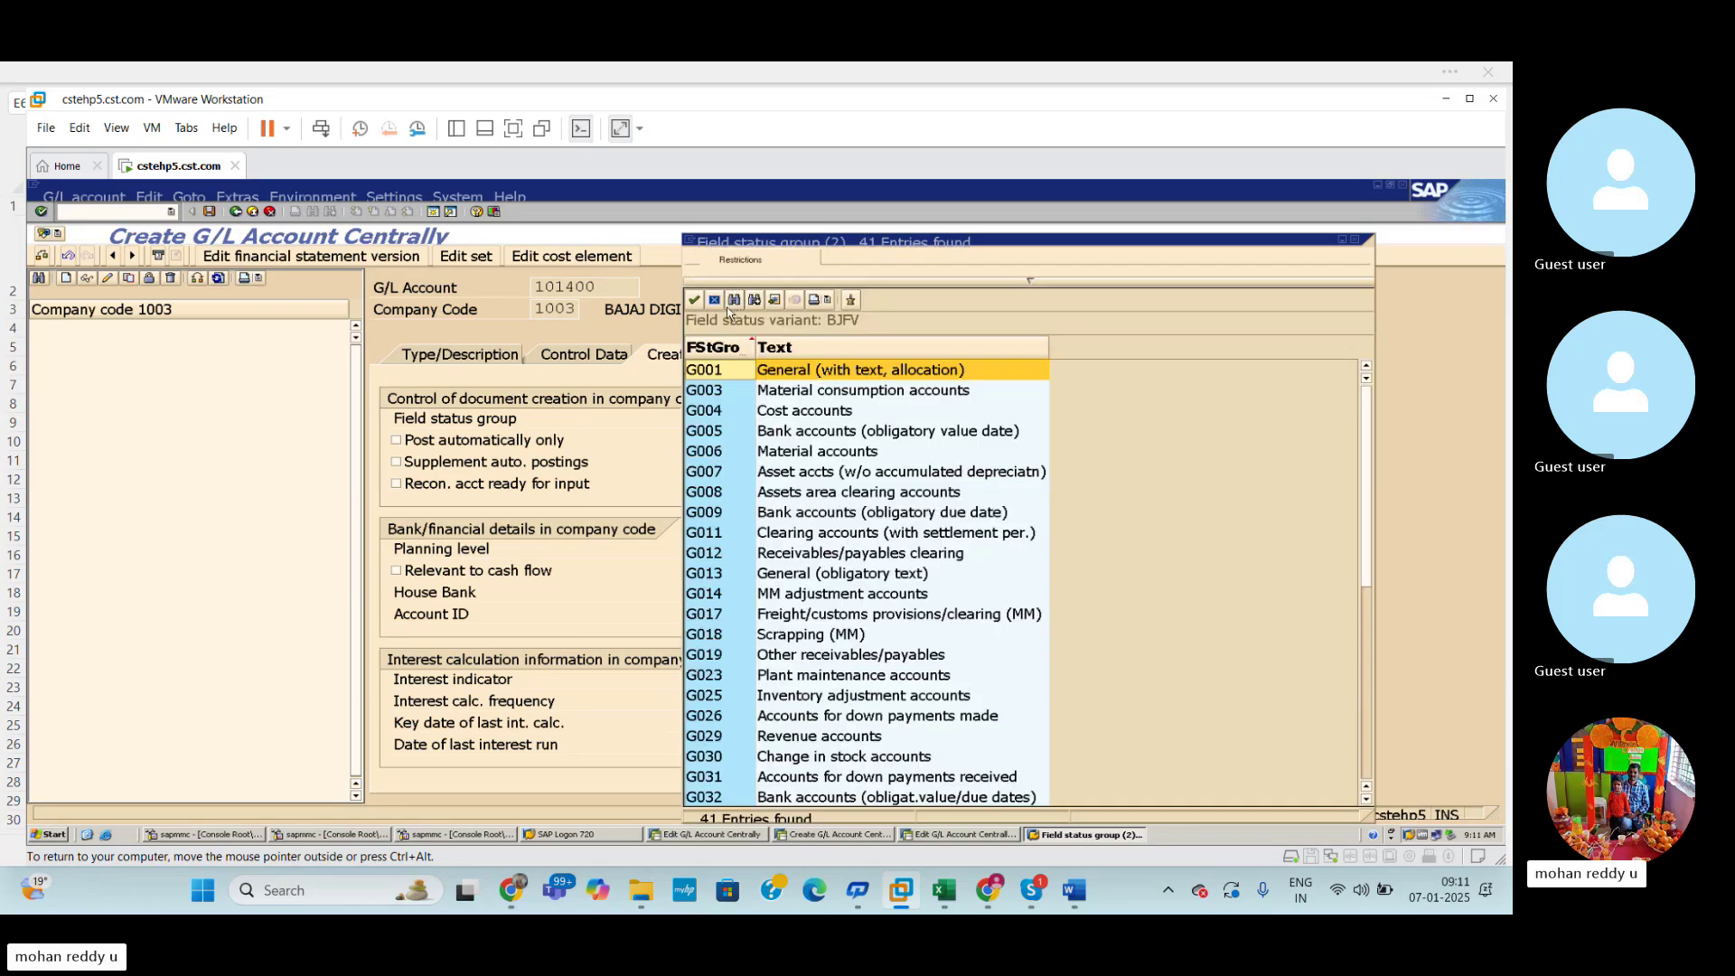
left_click(694, 299)
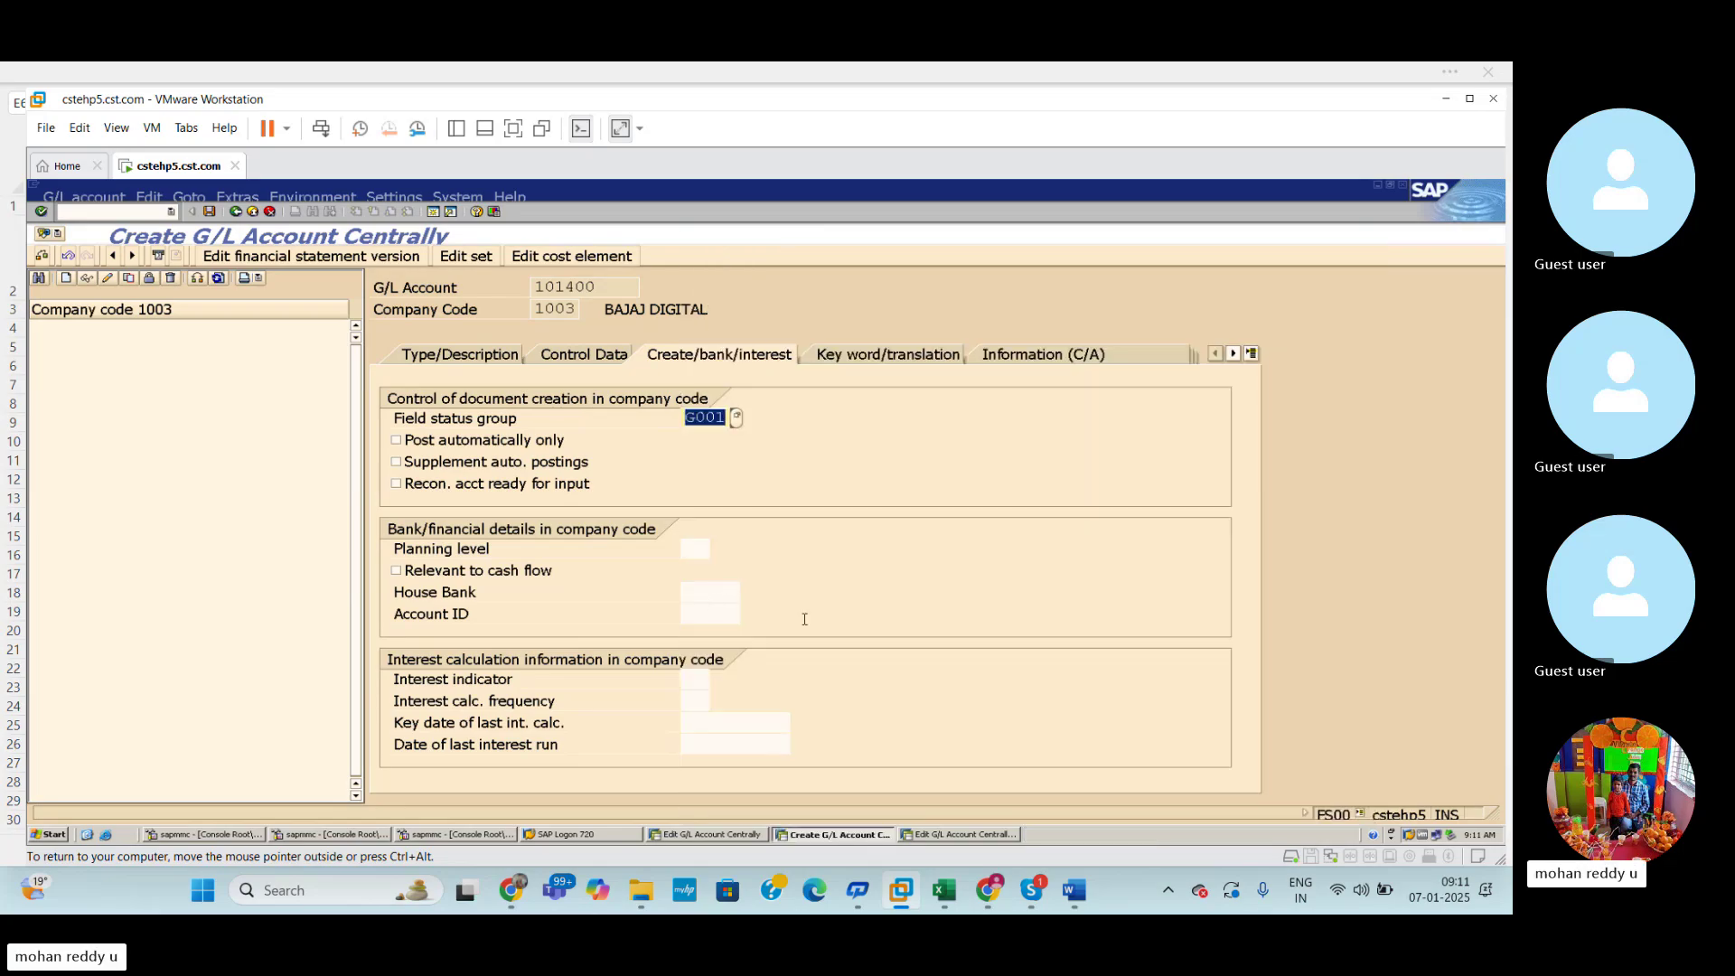
key("ctrl+s")
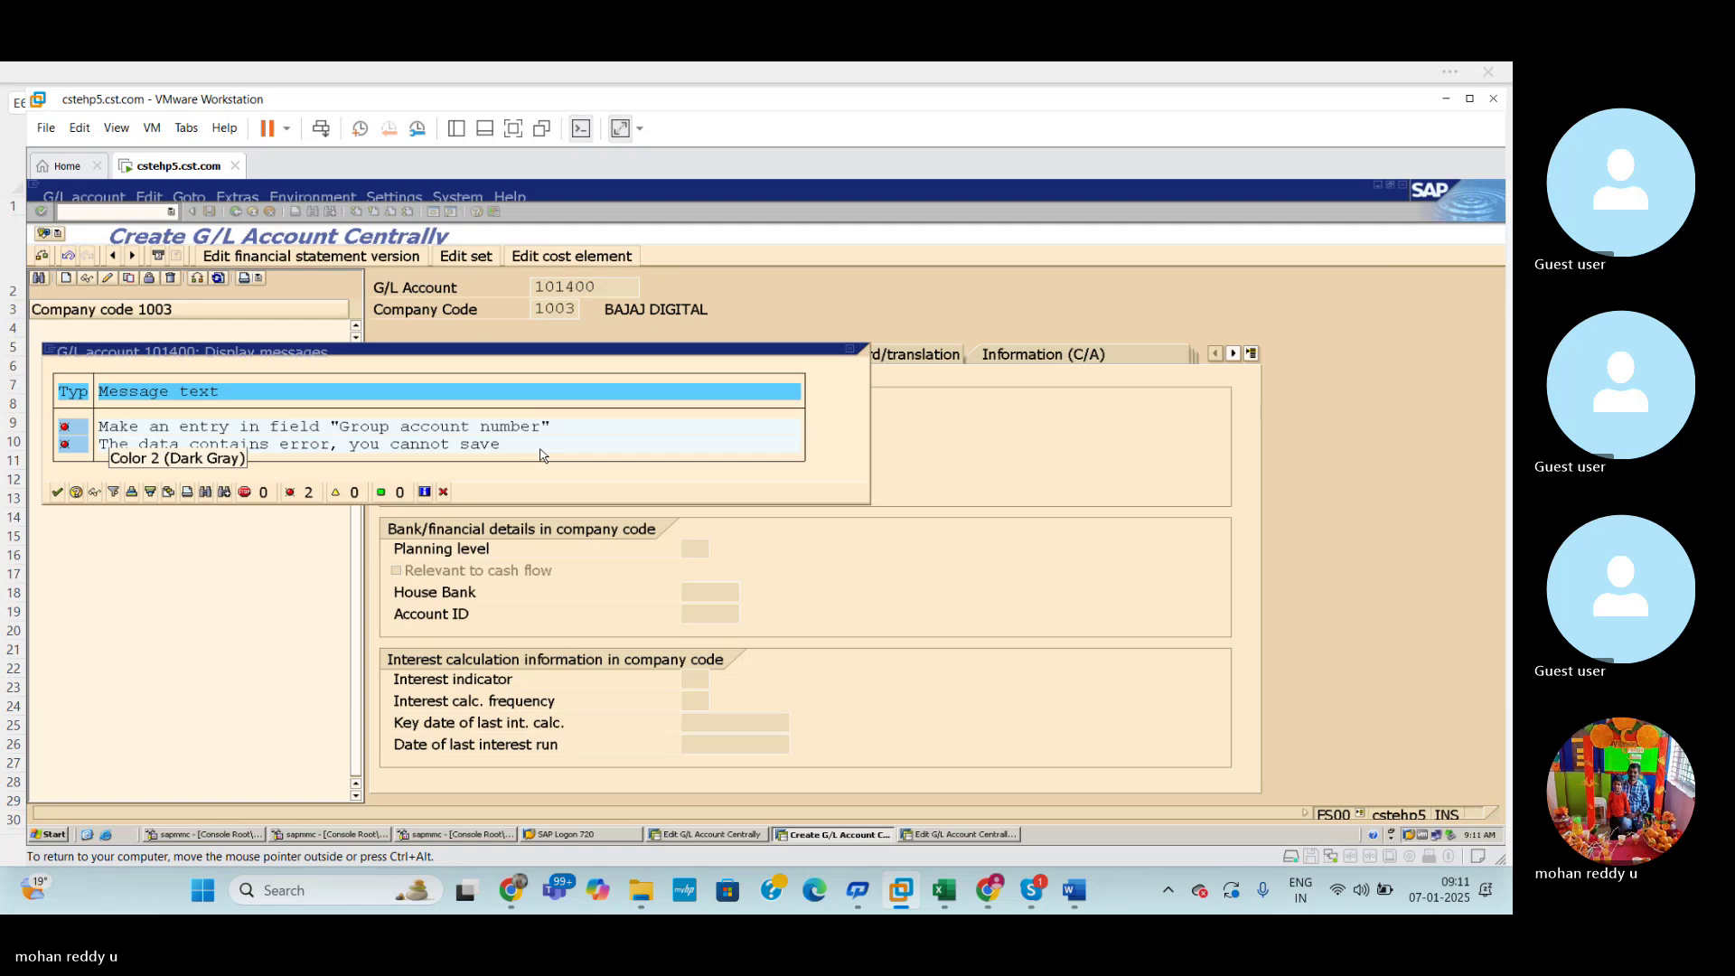
left_click(851, 349)
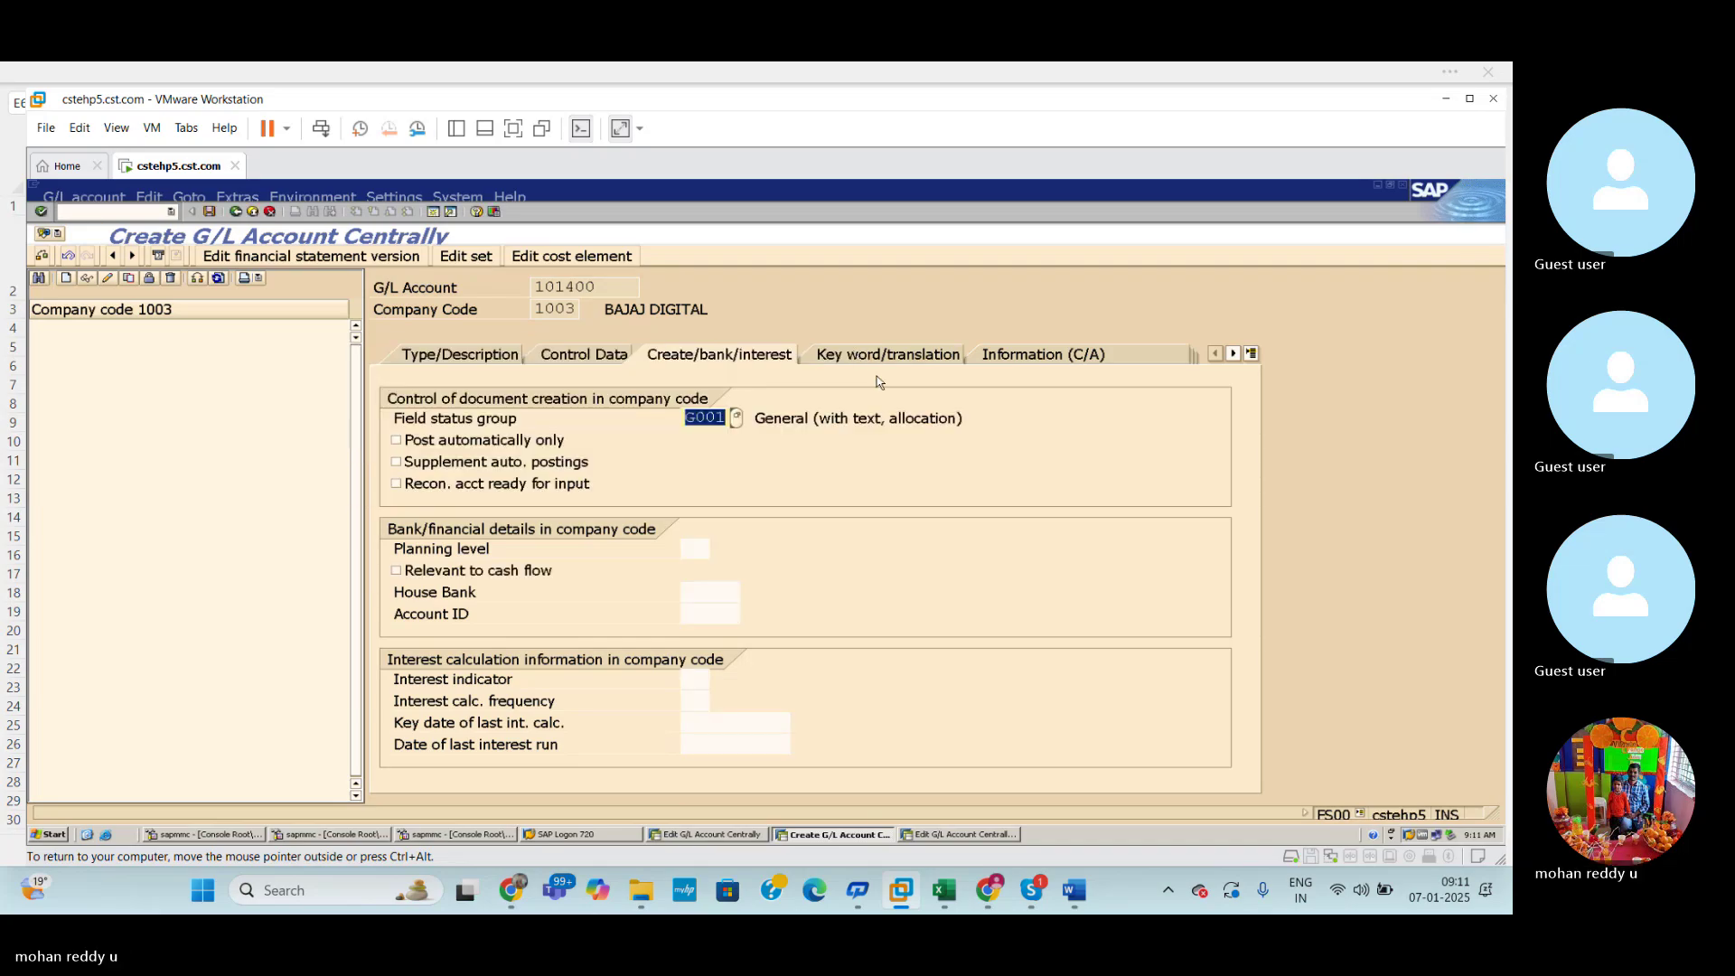
Look up the G/L configuration transaction codes in the Excel chart of accounts sheet and return to SAP.
left_click(942, 892)
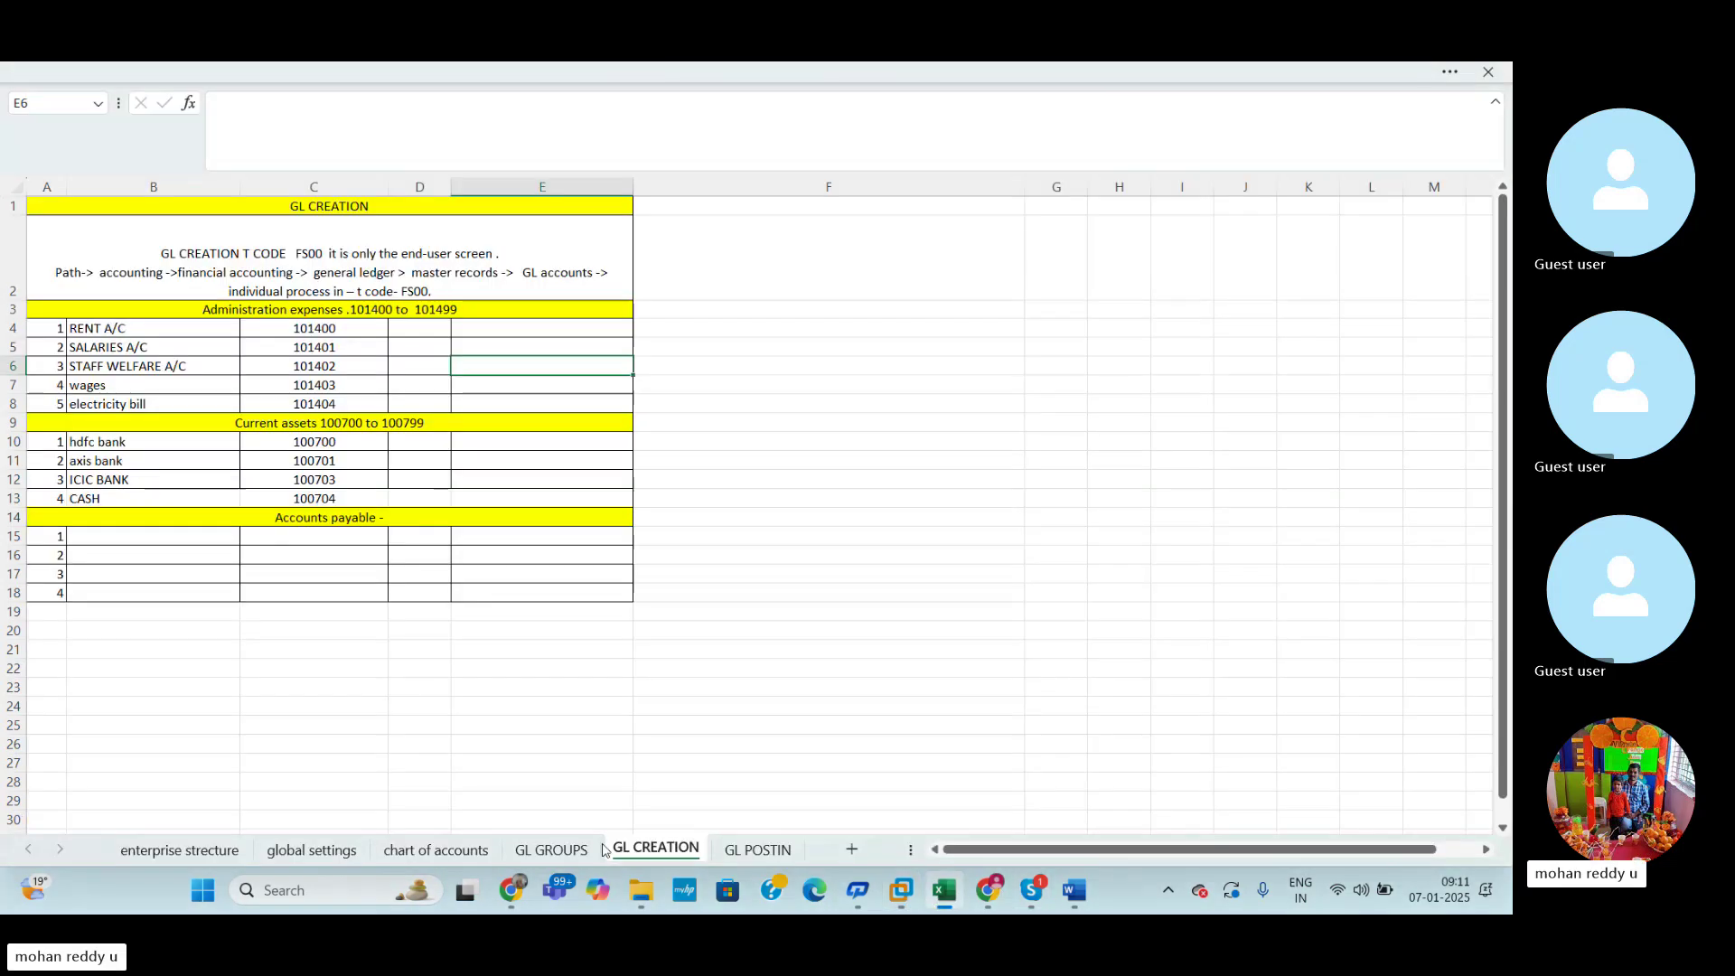
left_click(312, 849)
left_click(435, 849)
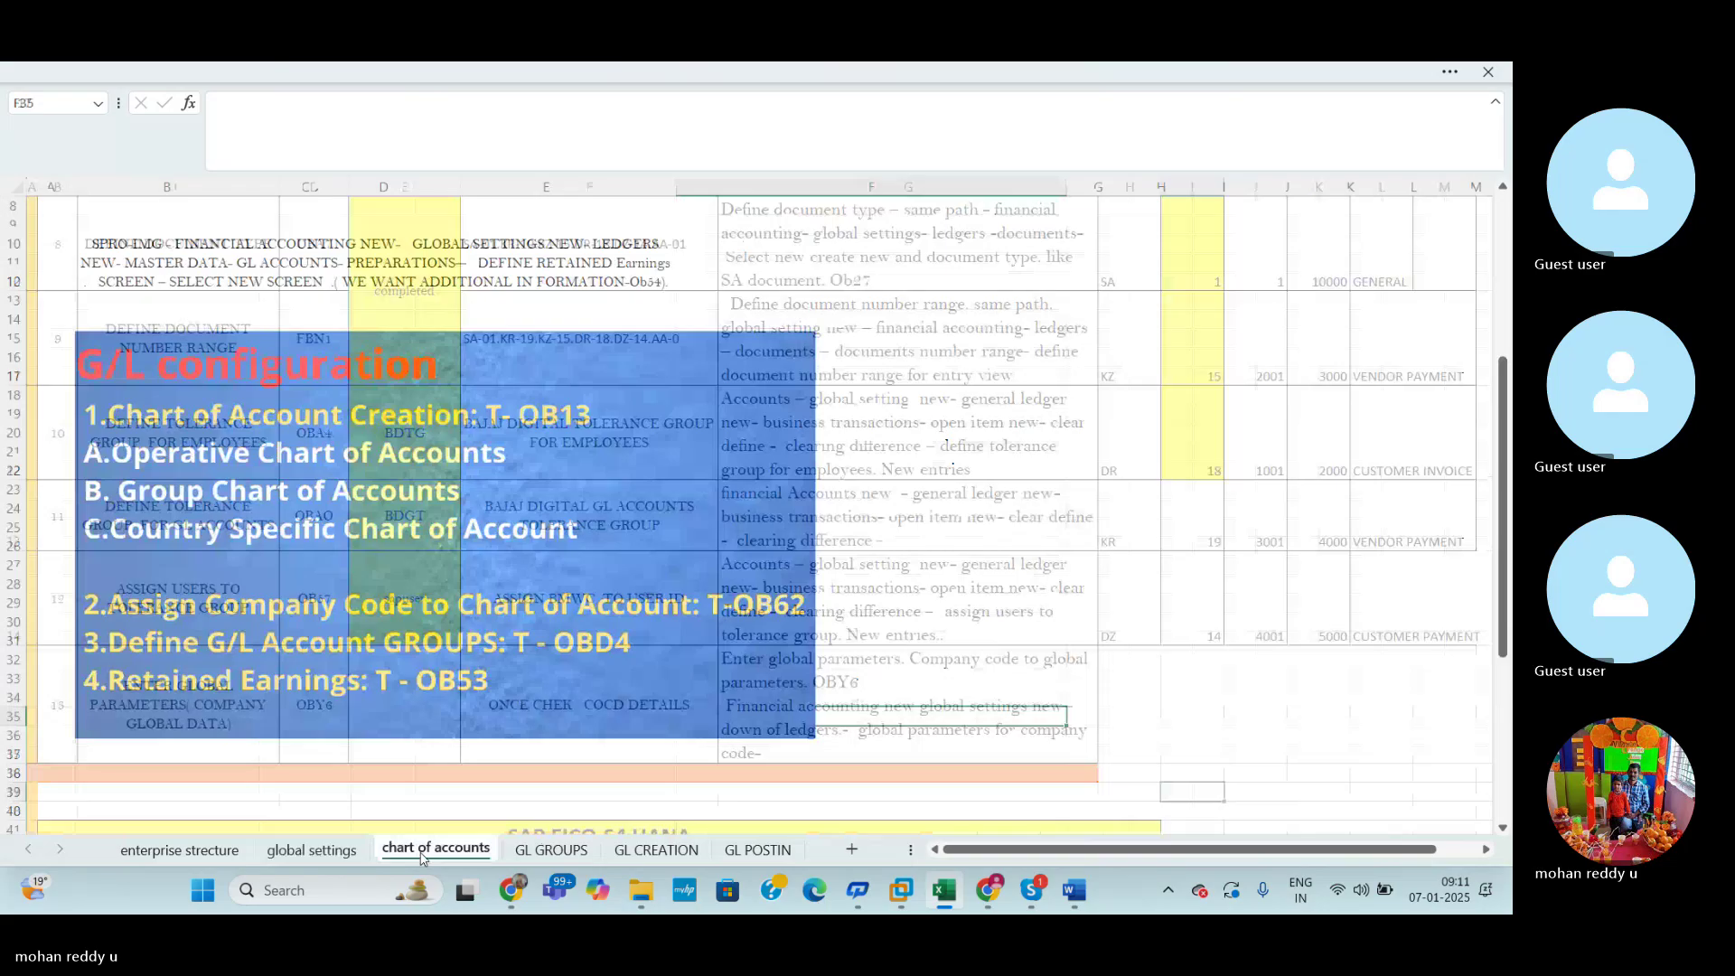
scroll(691, 443, "up", 3)
left_click(901, 890)
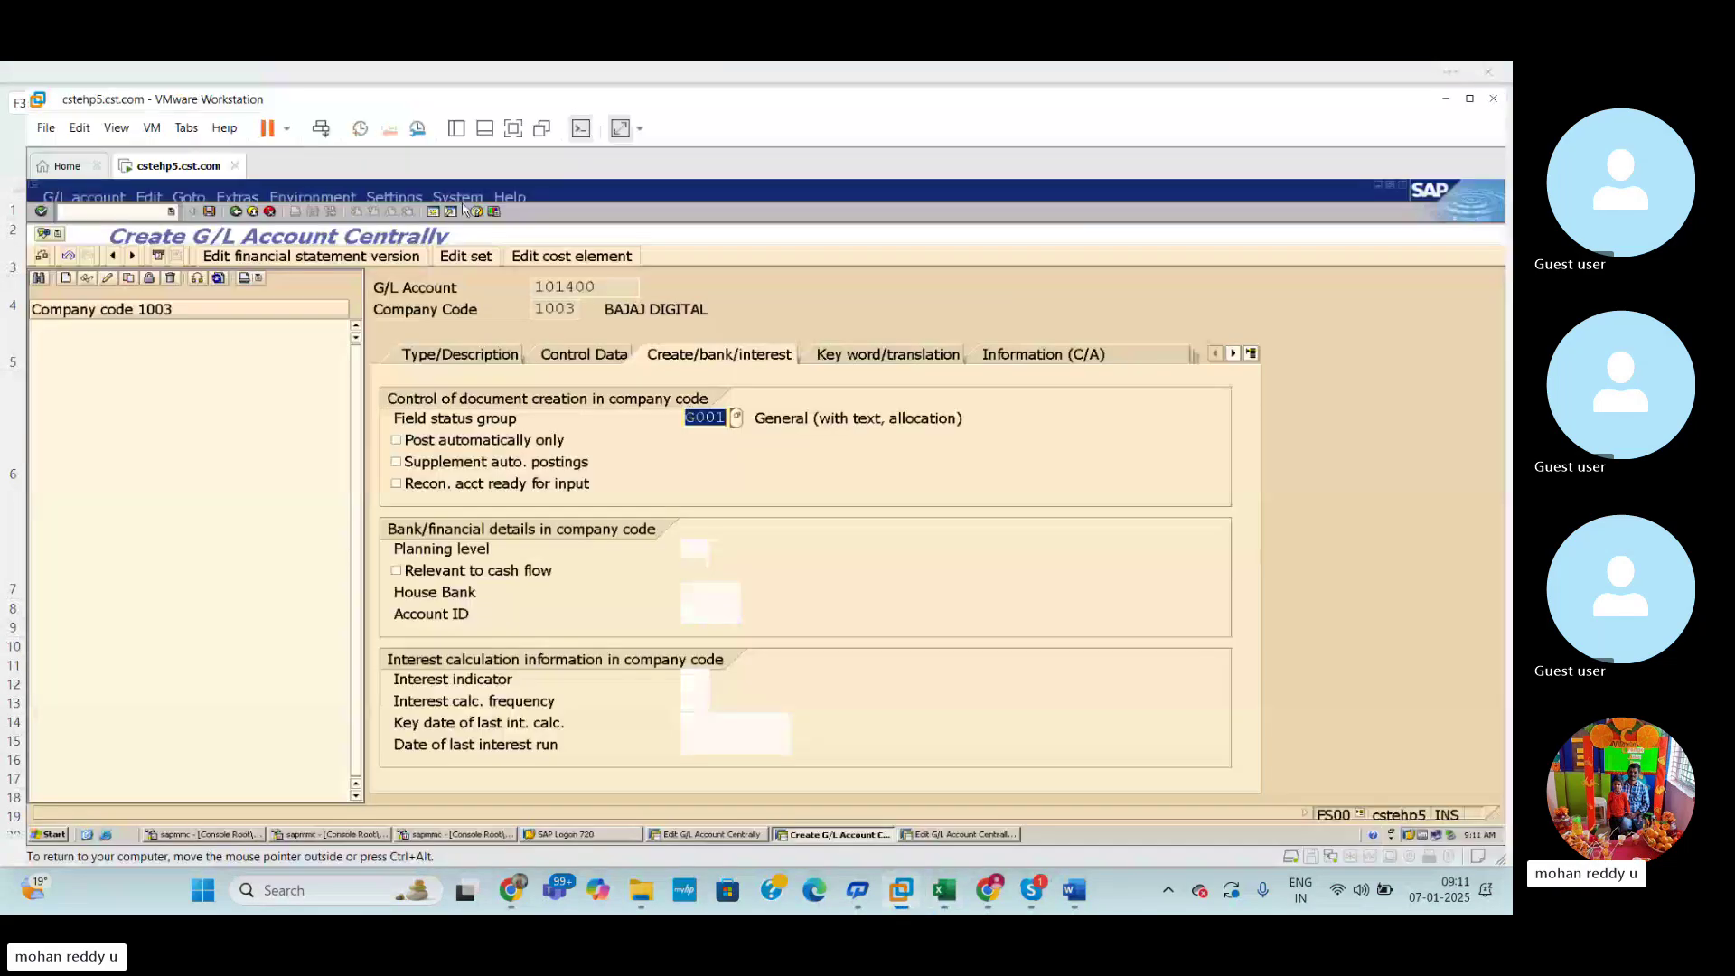
Open the list of charts of accounts with OB13 in a new session and display the details of BDOC.
left_click(433, 211)
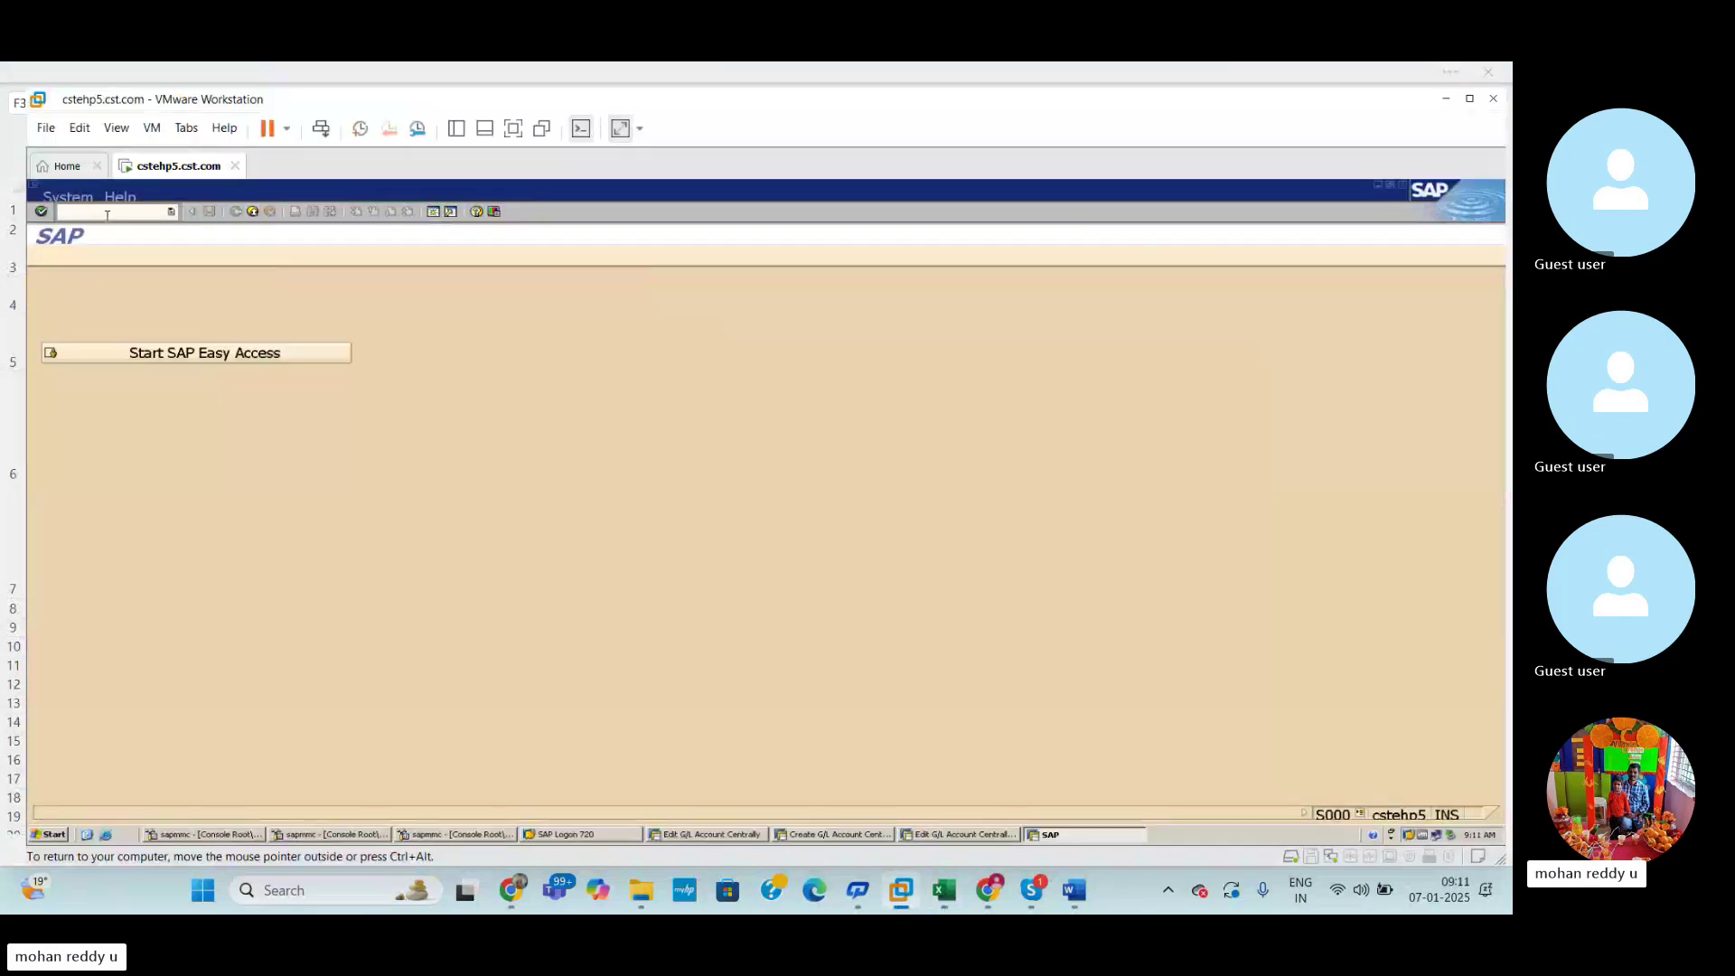
type("b13")
key("Return")
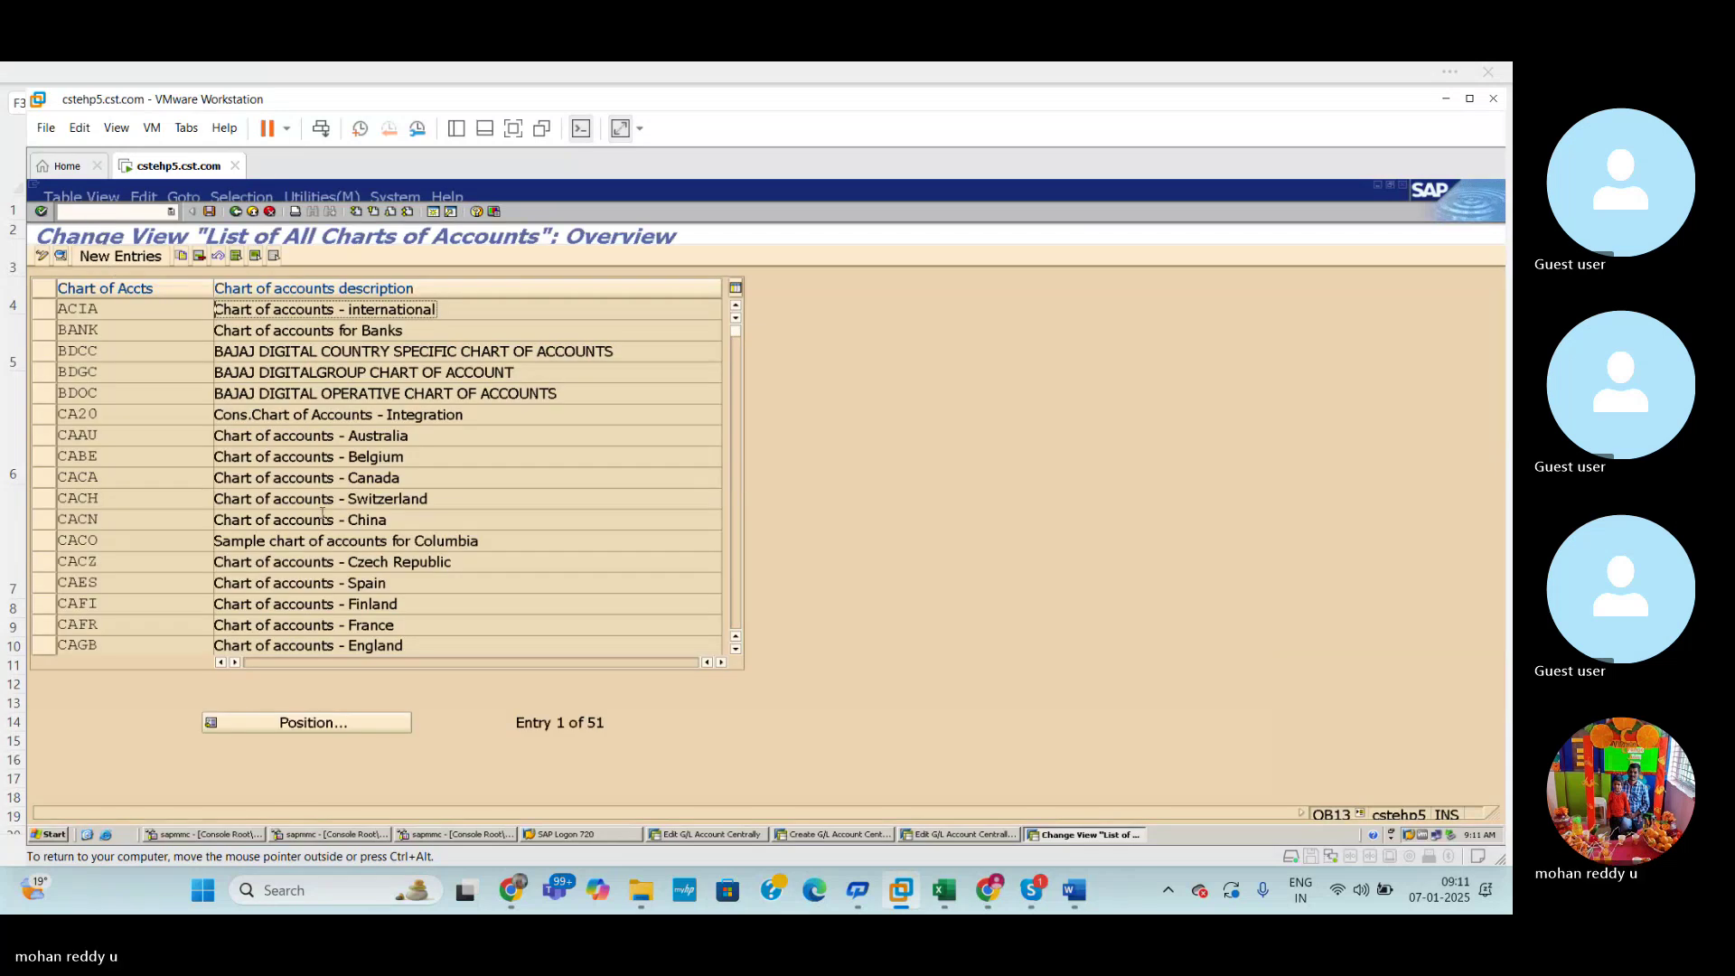
double_click(149, 400)
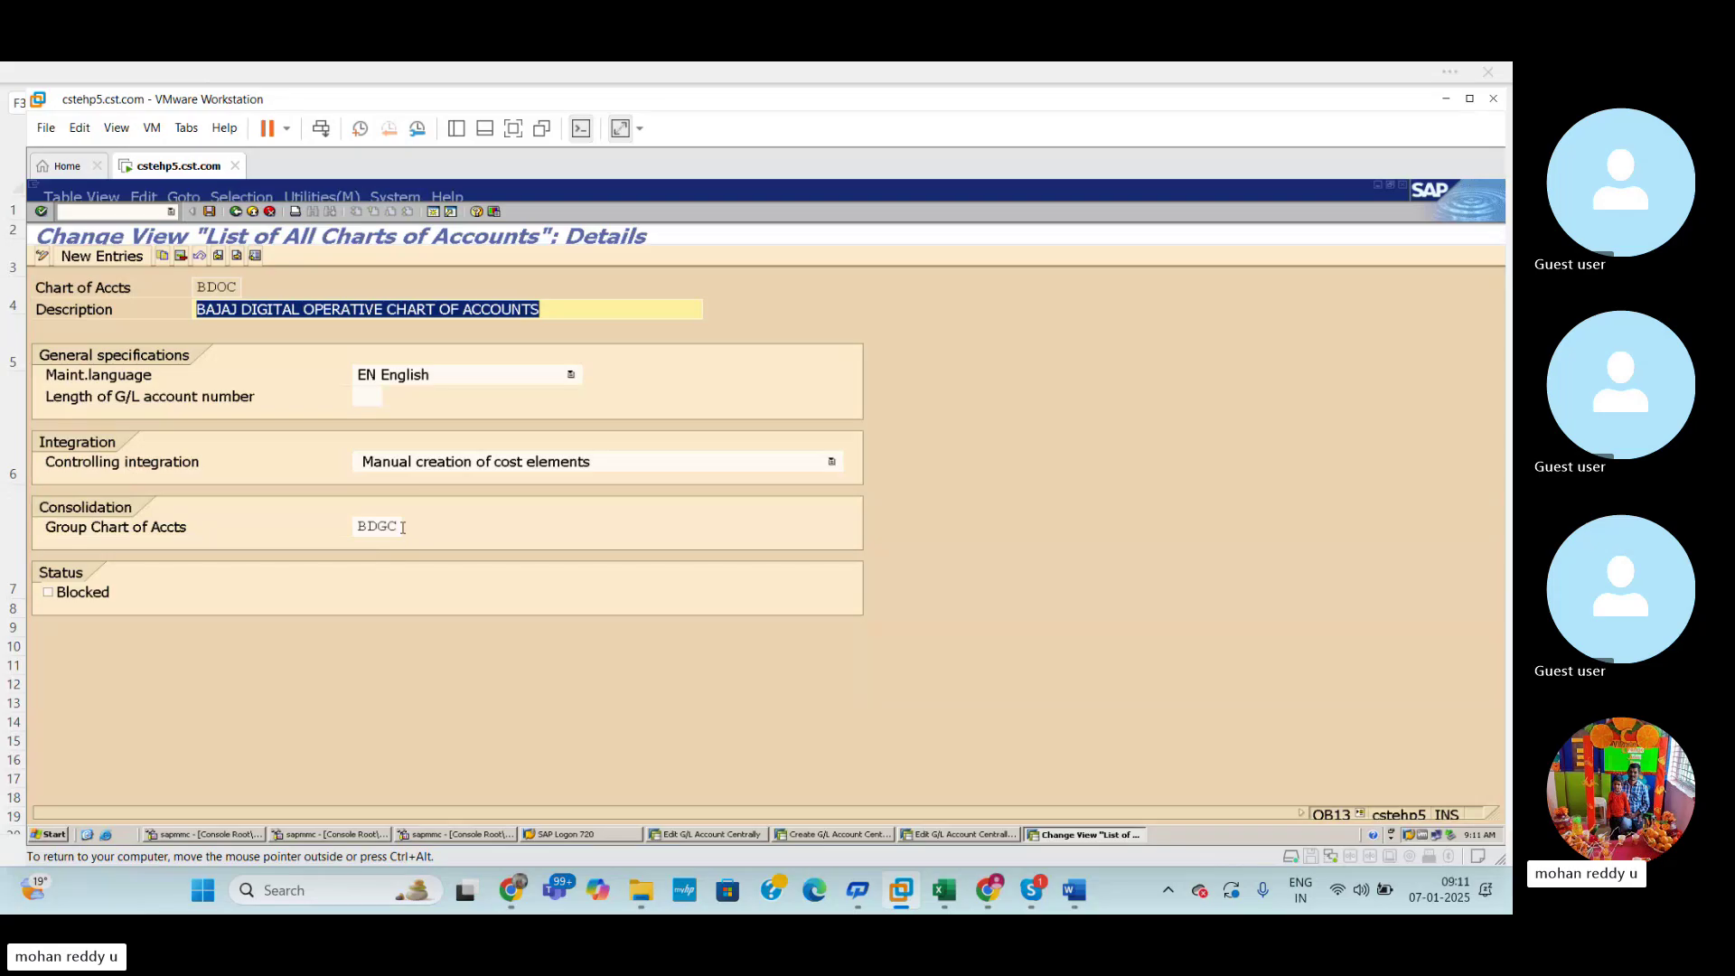
Clear the group chart of accounts from BDOC and save the change under the proposed customizing request.
left_click(403, 526)
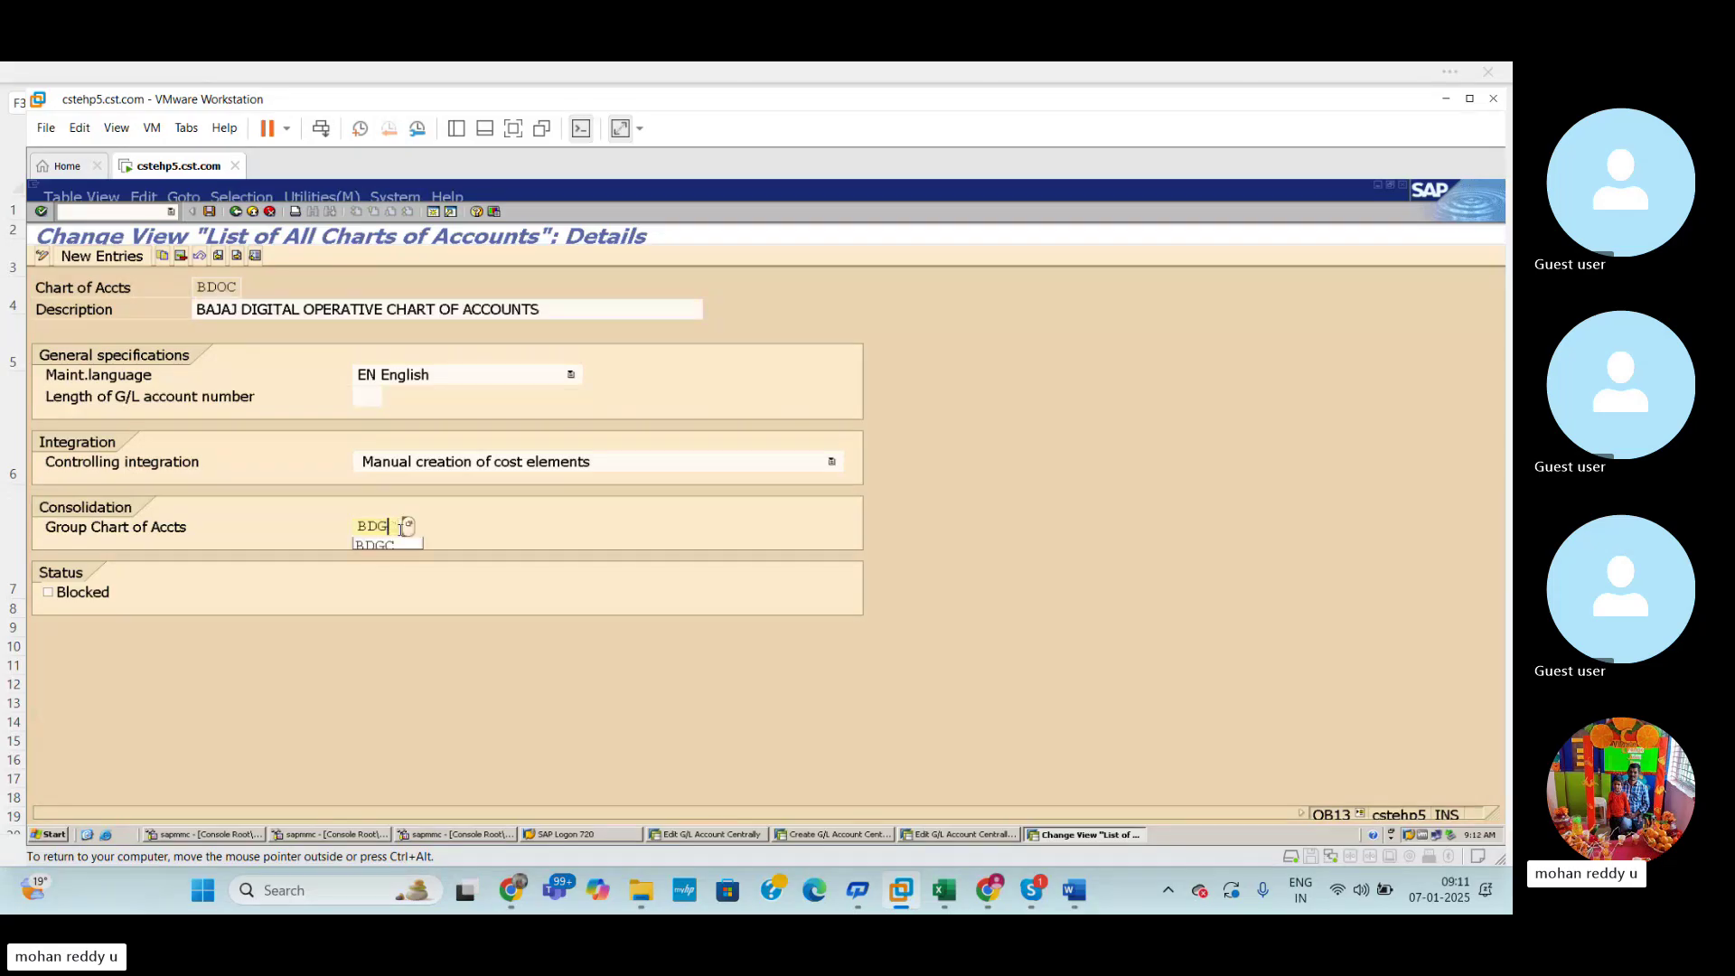
key("BackSpace")
key("BackSpace")
key("BackSpace")
key("BackSpace")
key("ctrl+s")
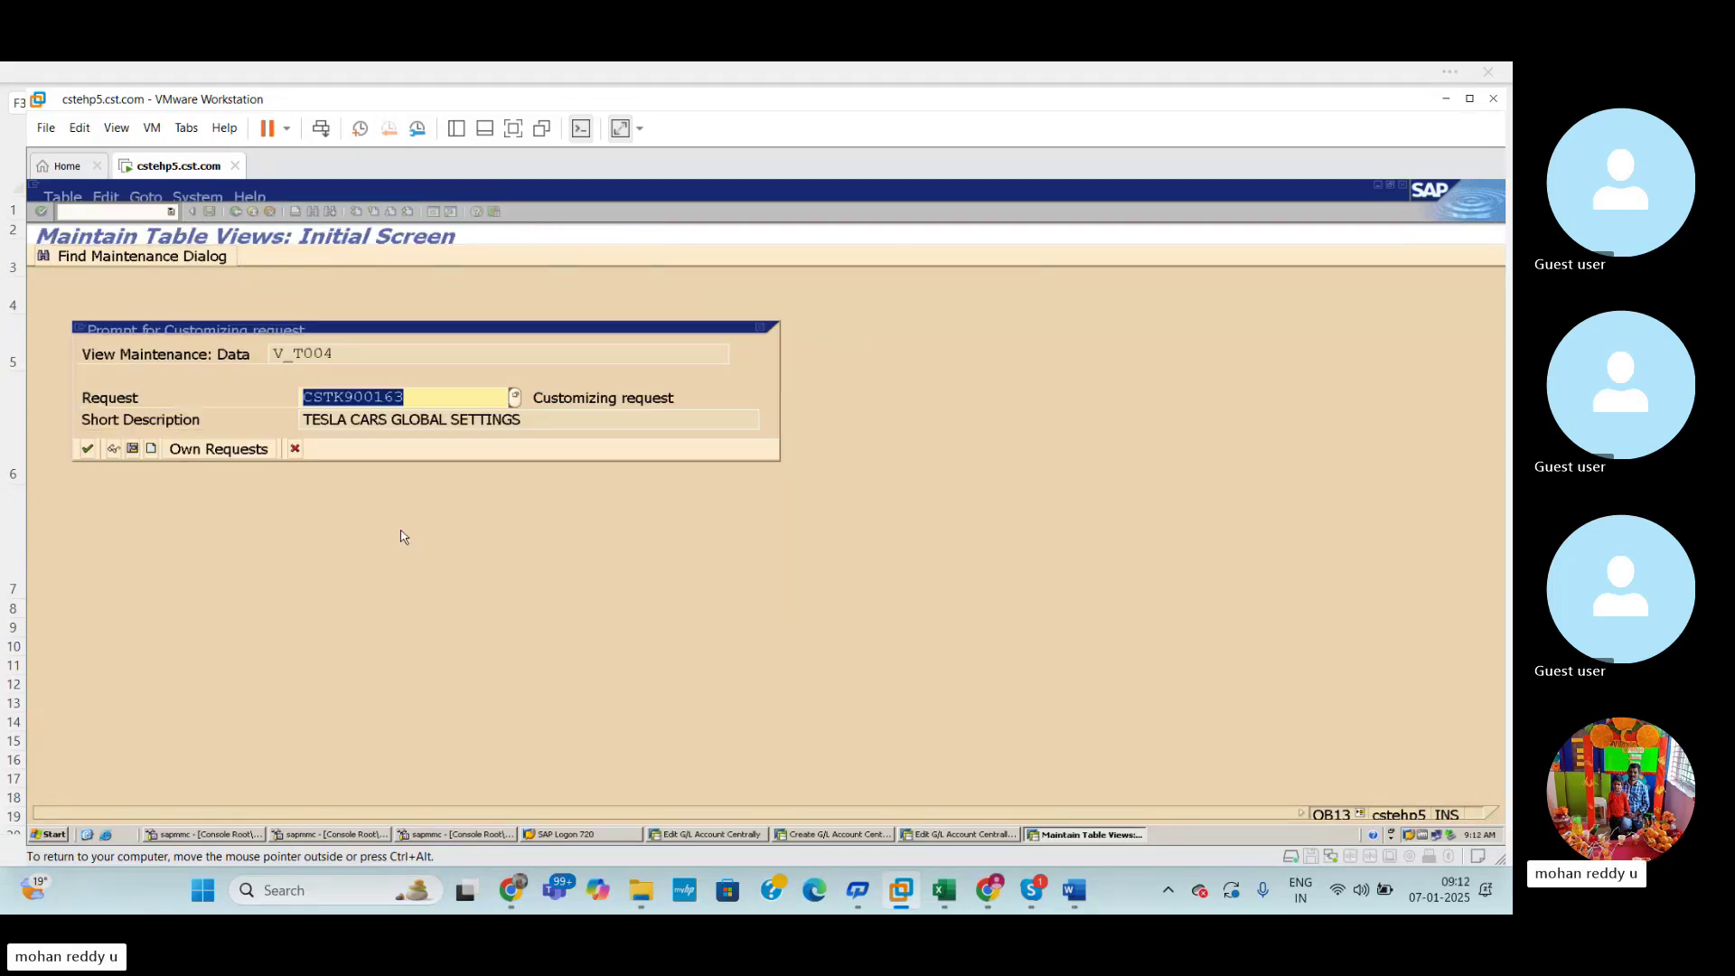
key("Return")
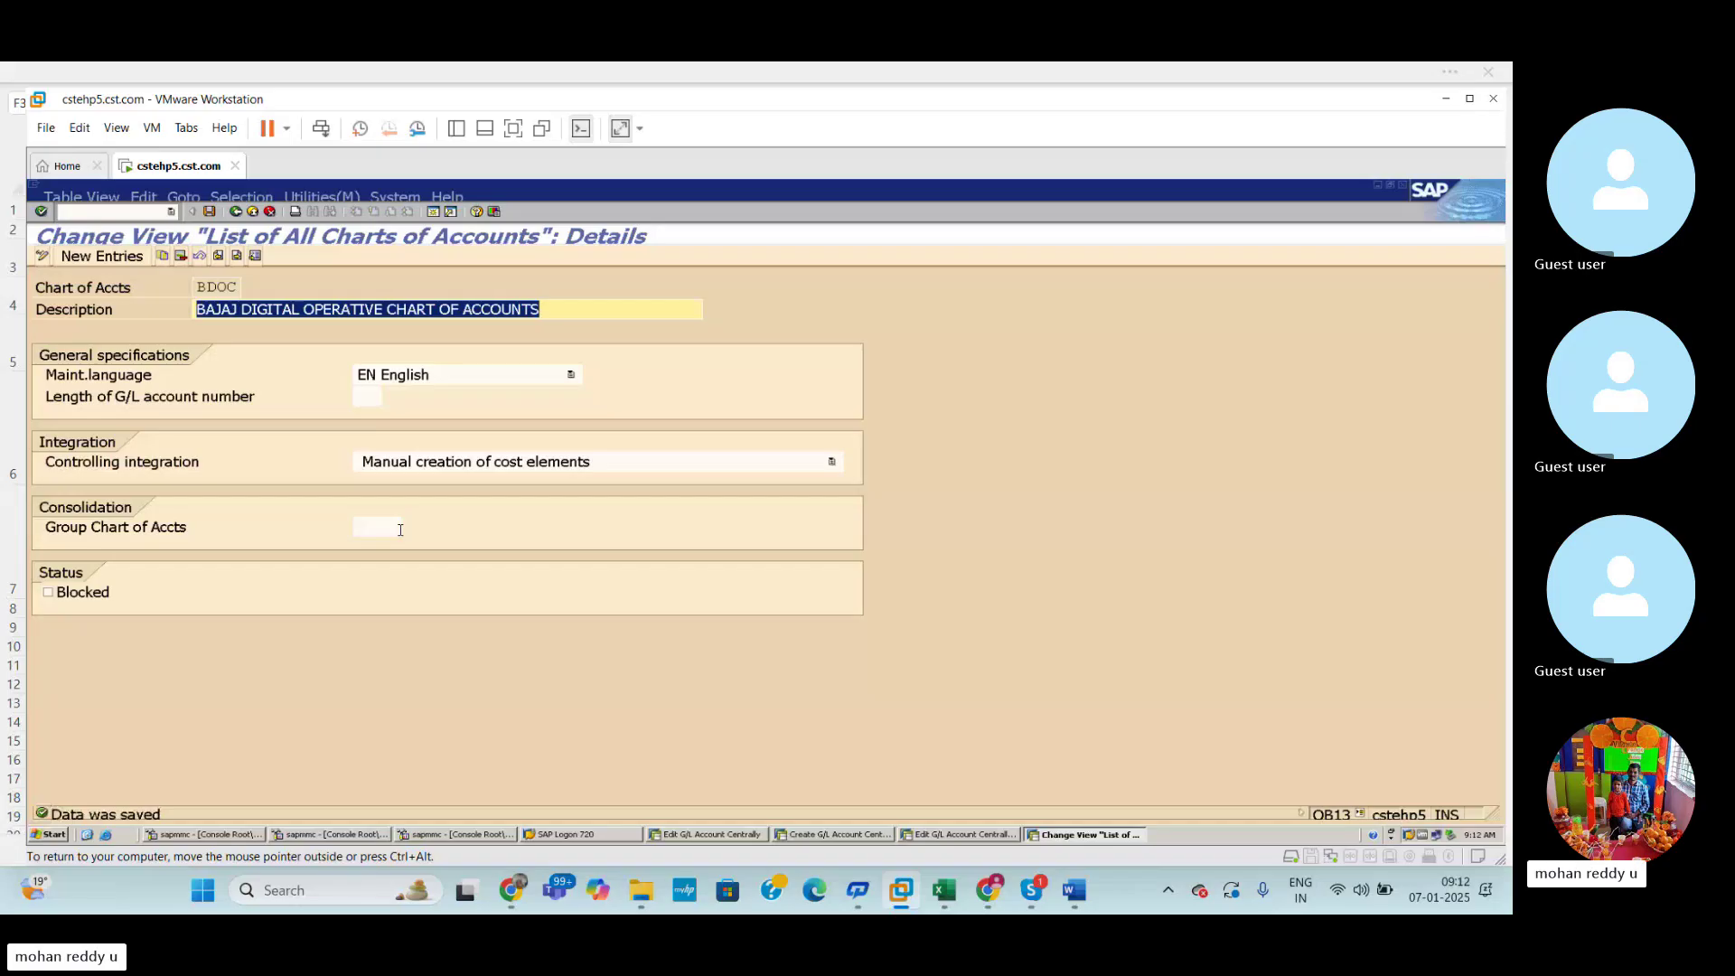
Leave the BDOC details and close the charts of accounts session to return to G/L account 101400.
key("F3")
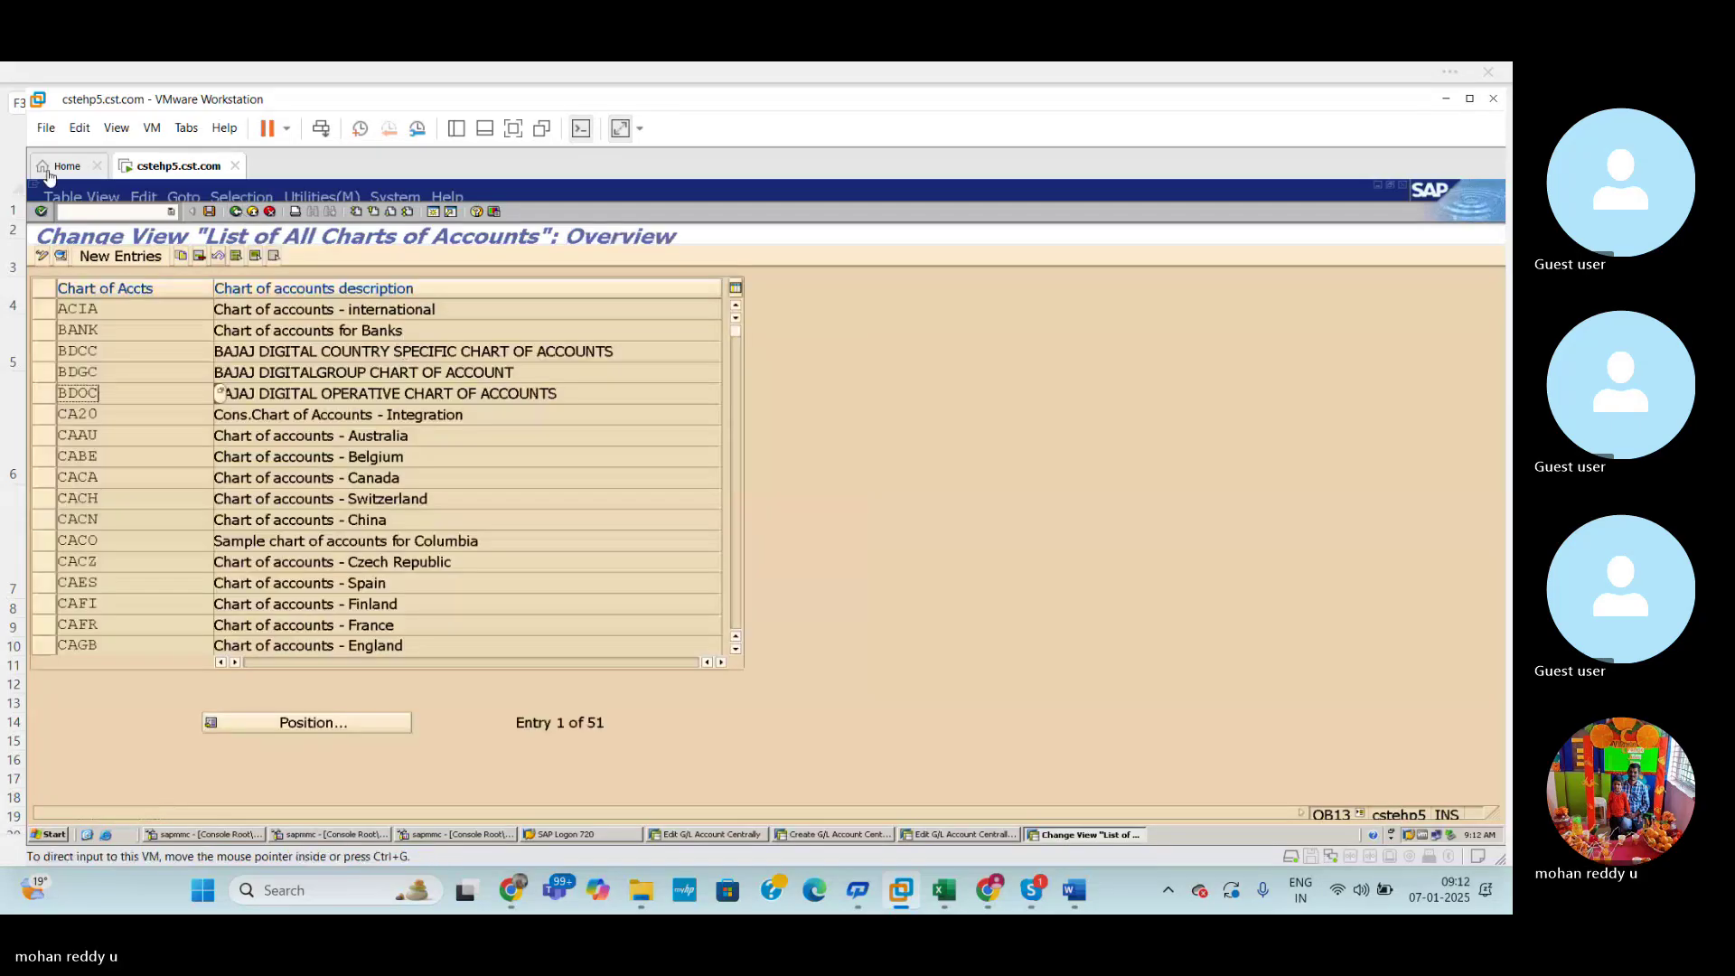
left_click(121, 212)
type("/i")
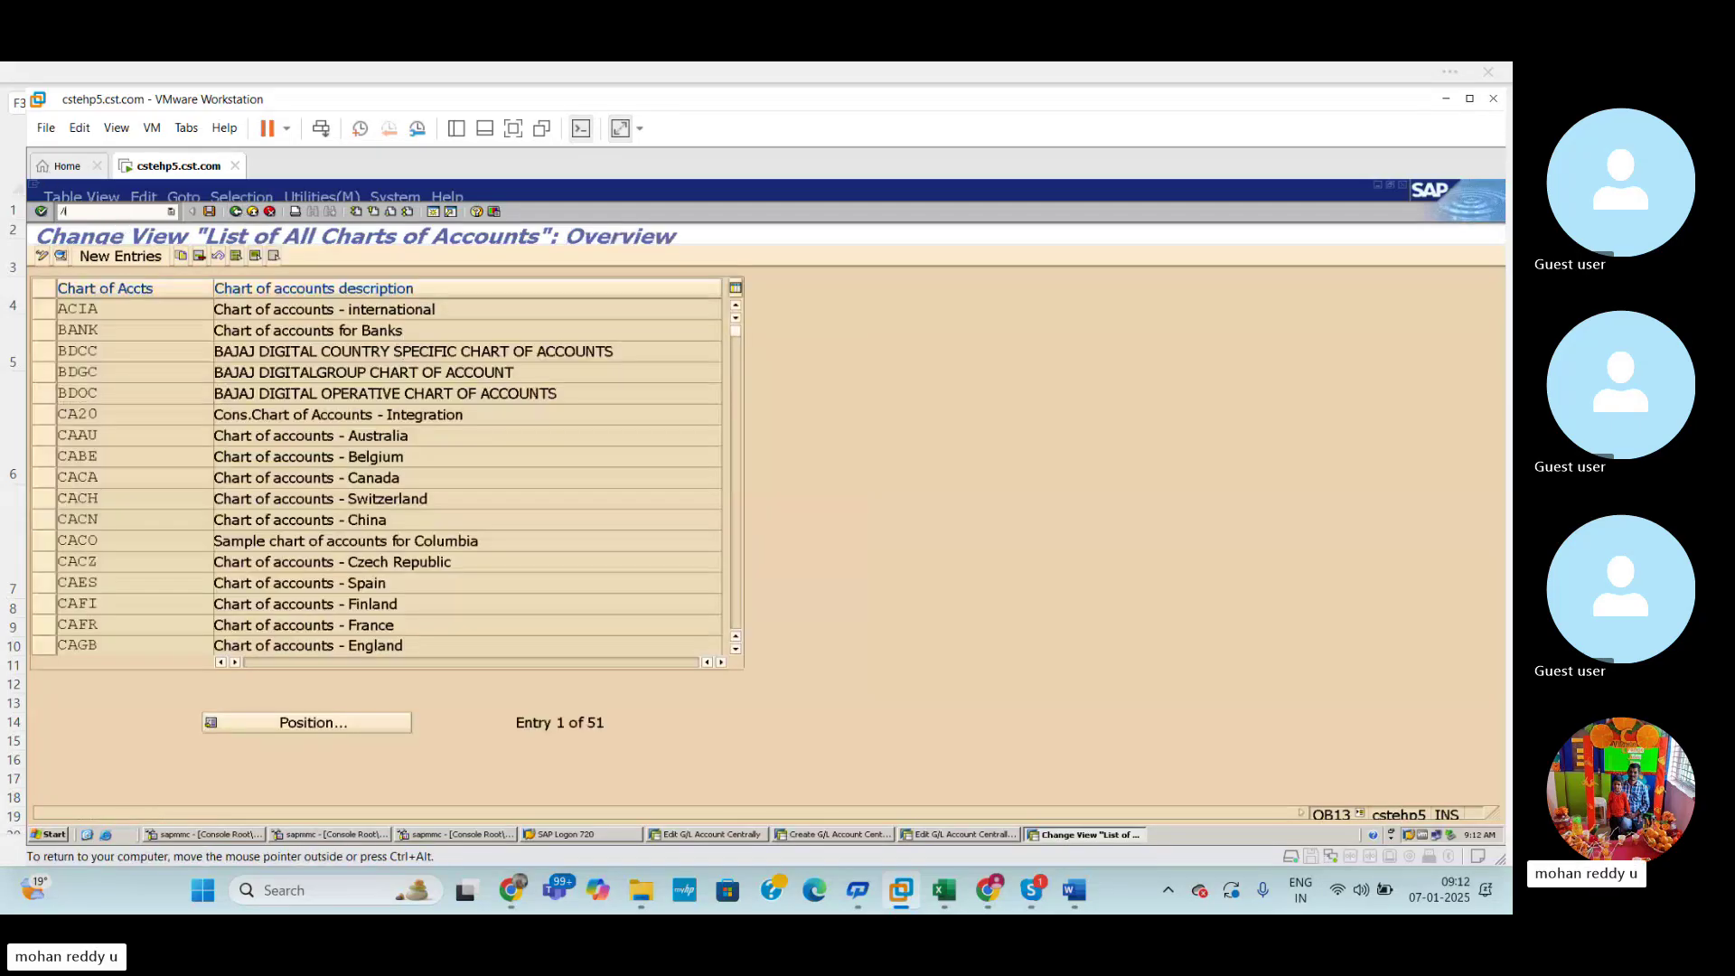
key("Return")
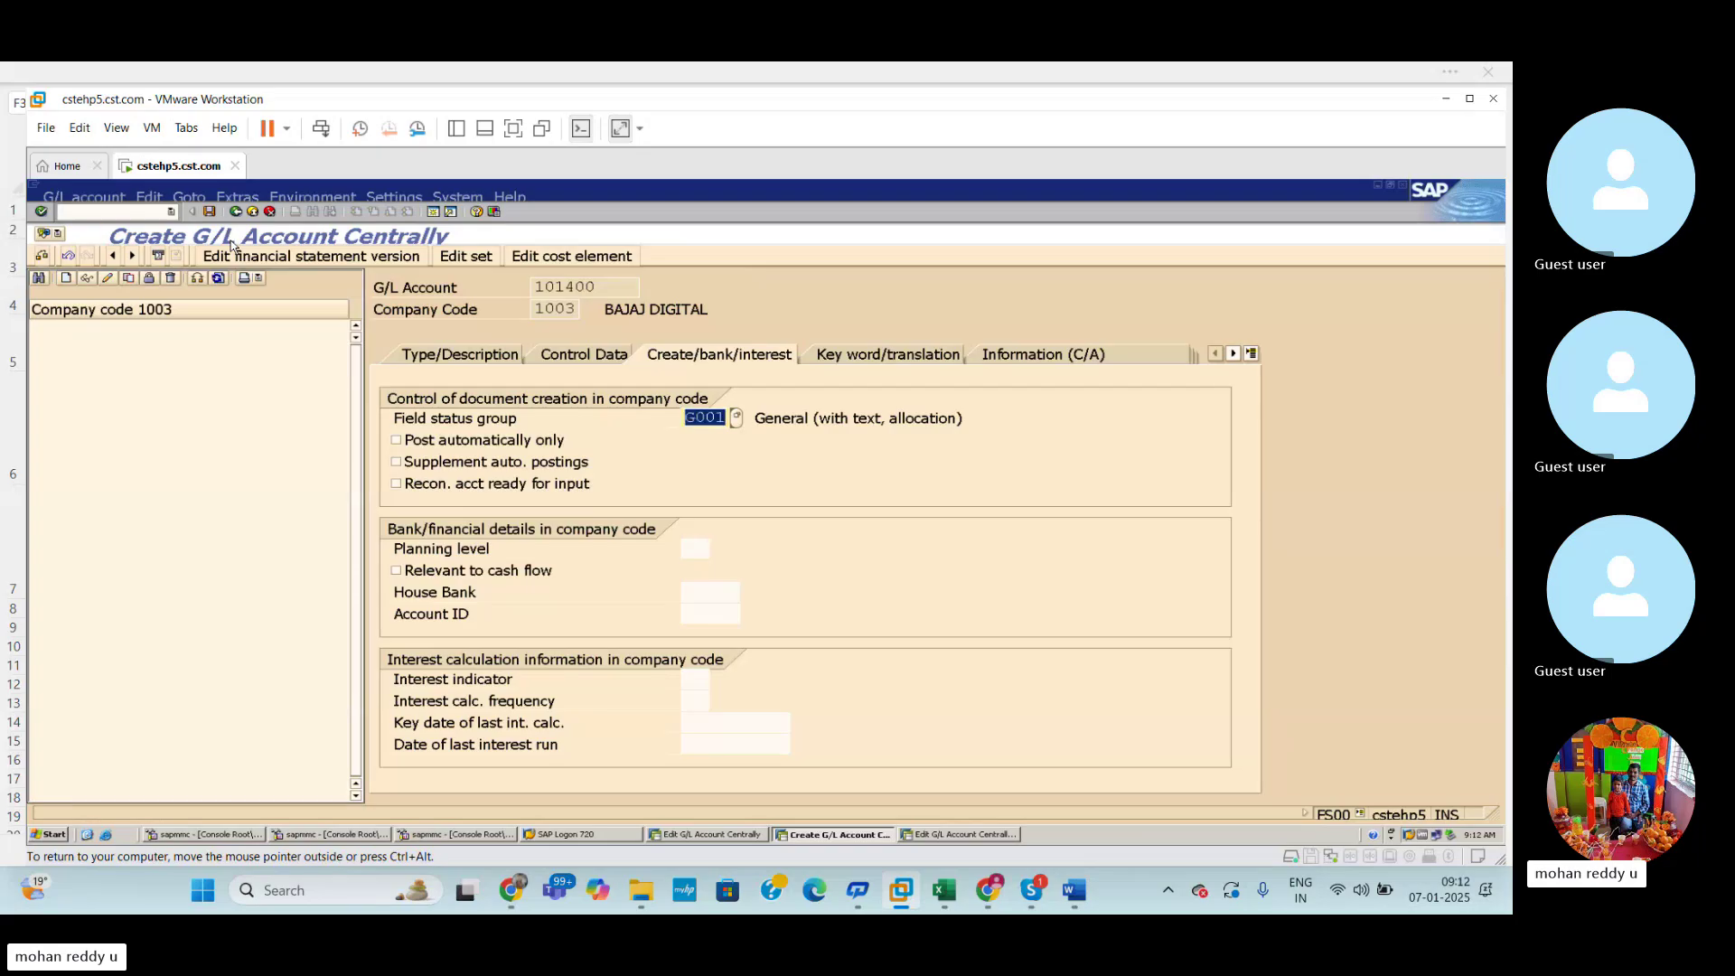
Recheck account 101400, read the detailed explanation of the group account number message, and close the messages.
left_click(244, 259)
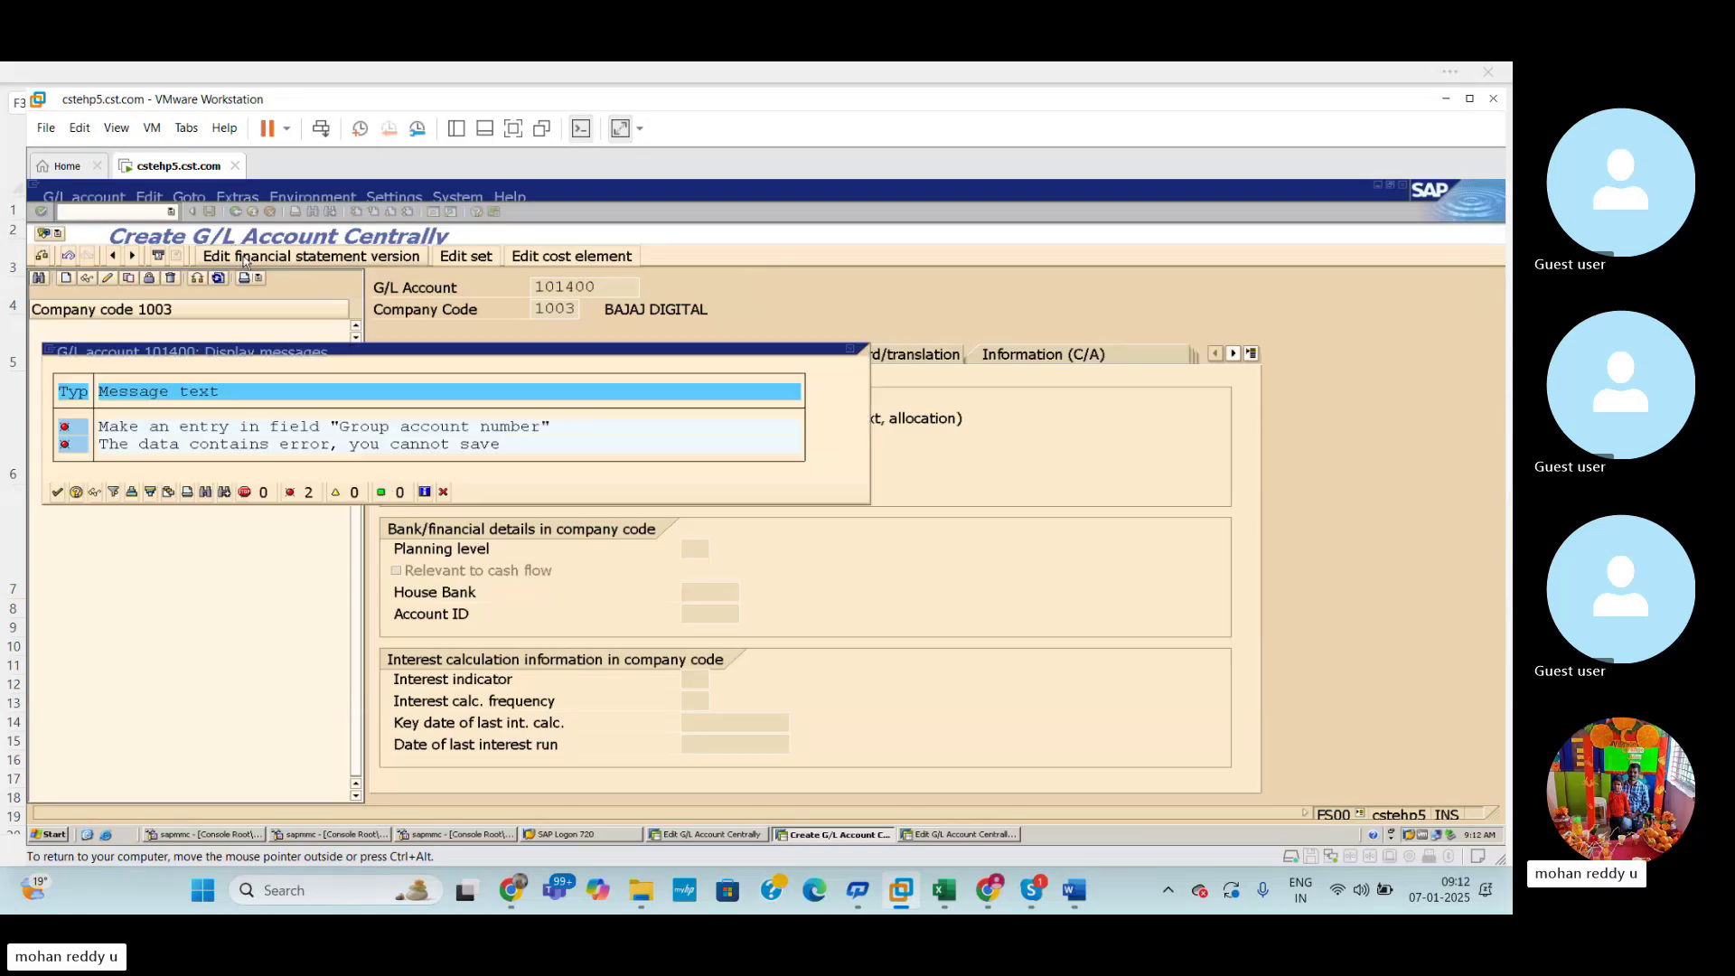
double_click(398, 432)
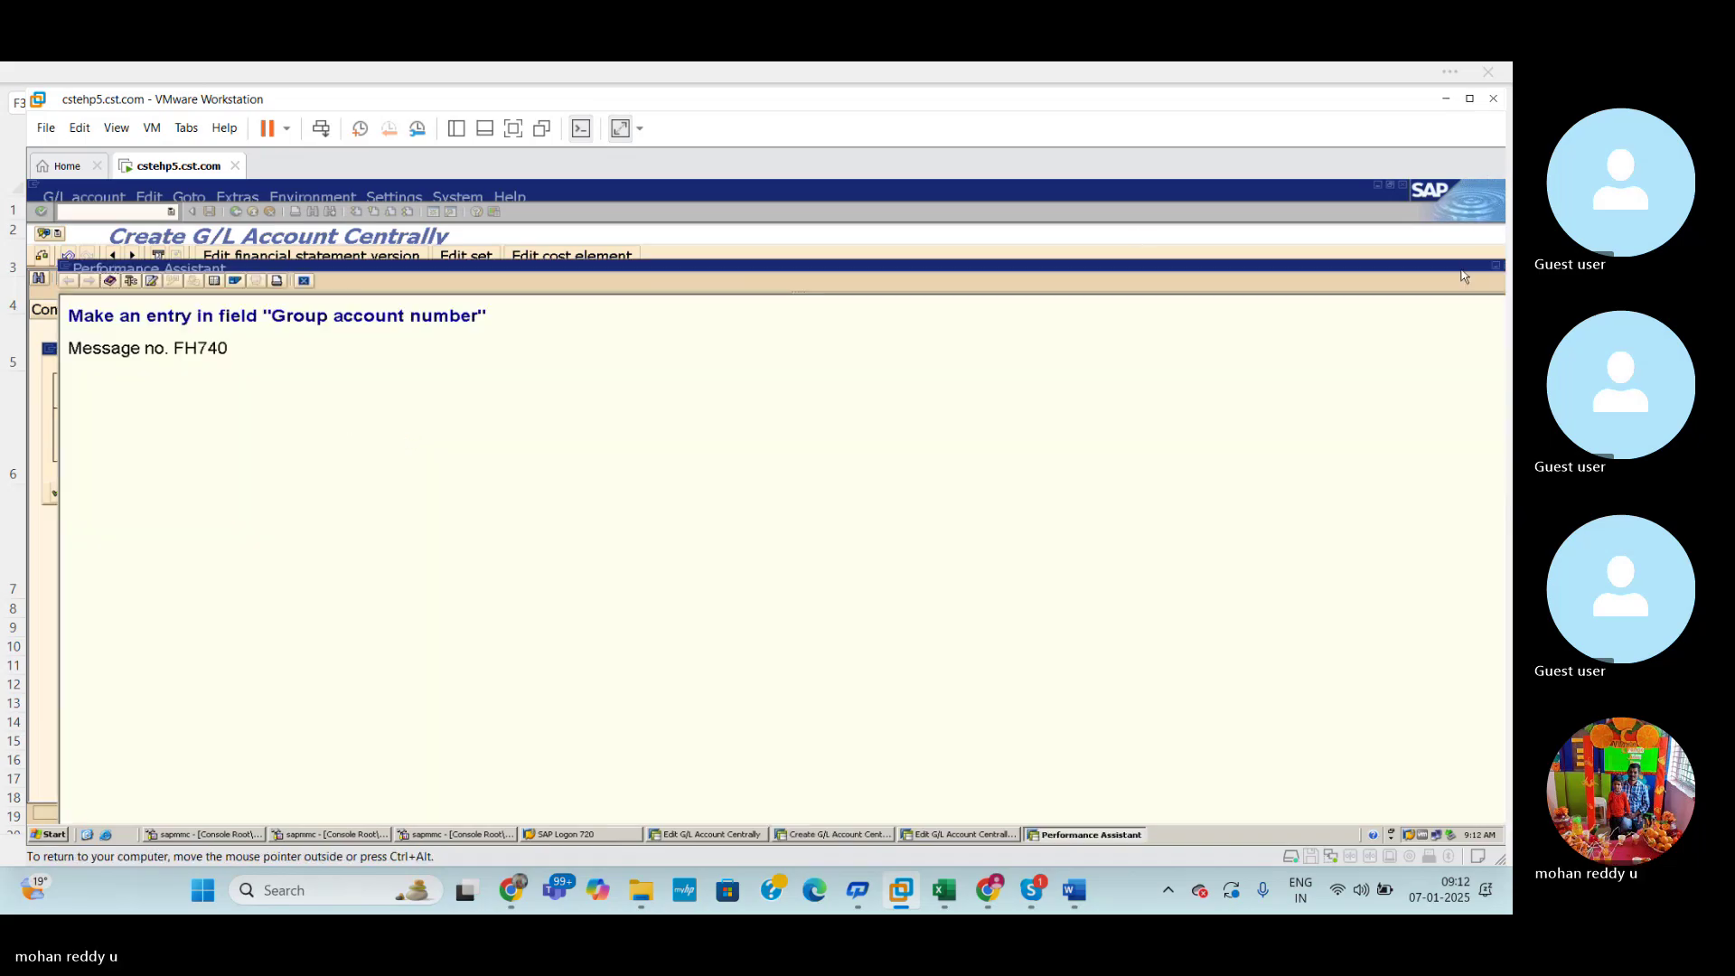
left_click_drag(1463, 266, 1274, 252)
left_click(1334, 253)
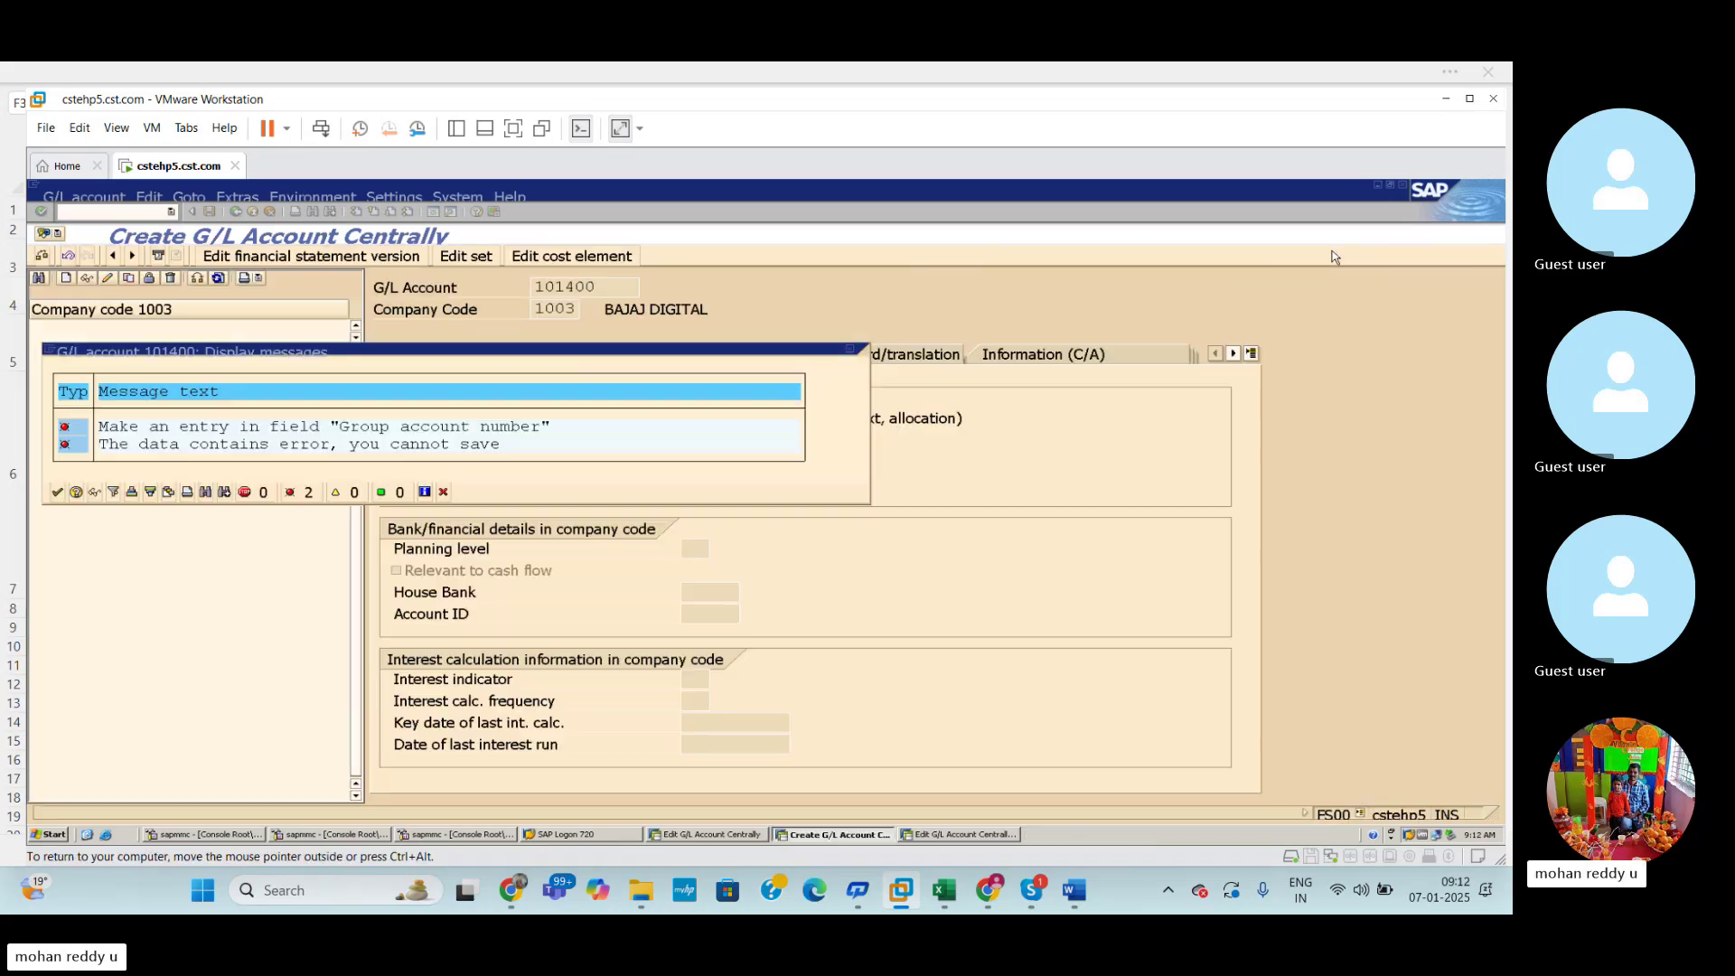
left_click(849, 349)
Abandon the unsaved G/L account entry and restart the G/L account maintenance transaction FS00.
left_click(119, 213)
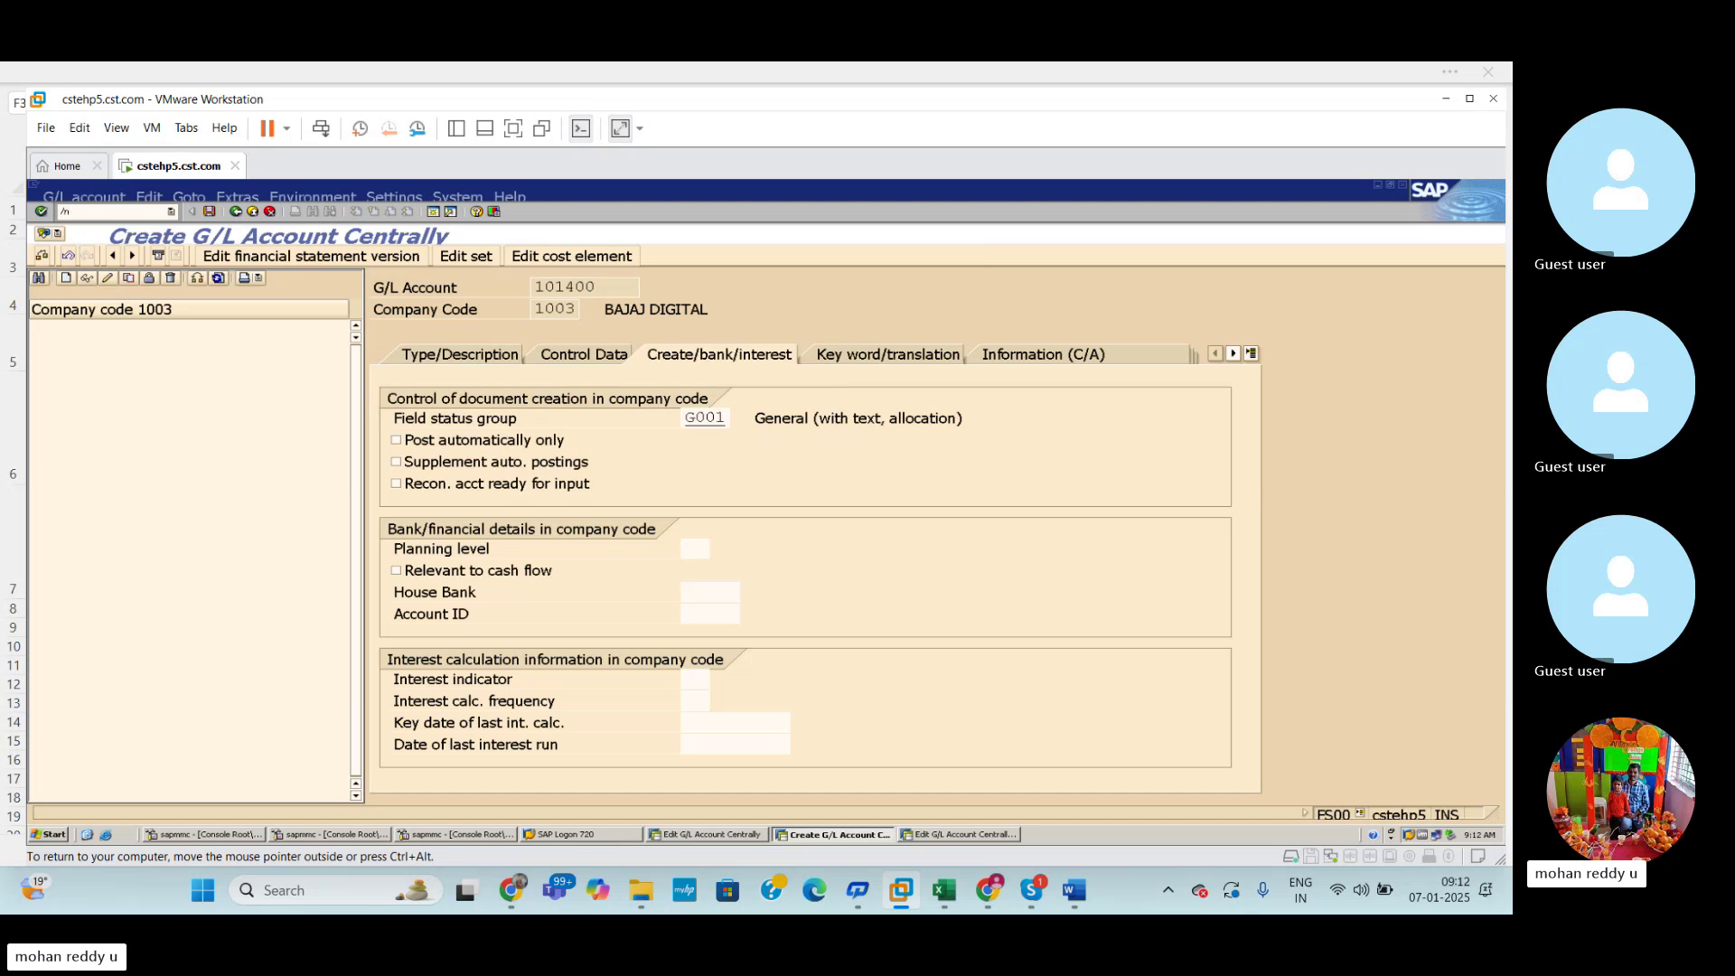
type("/nfs")
key("Return")
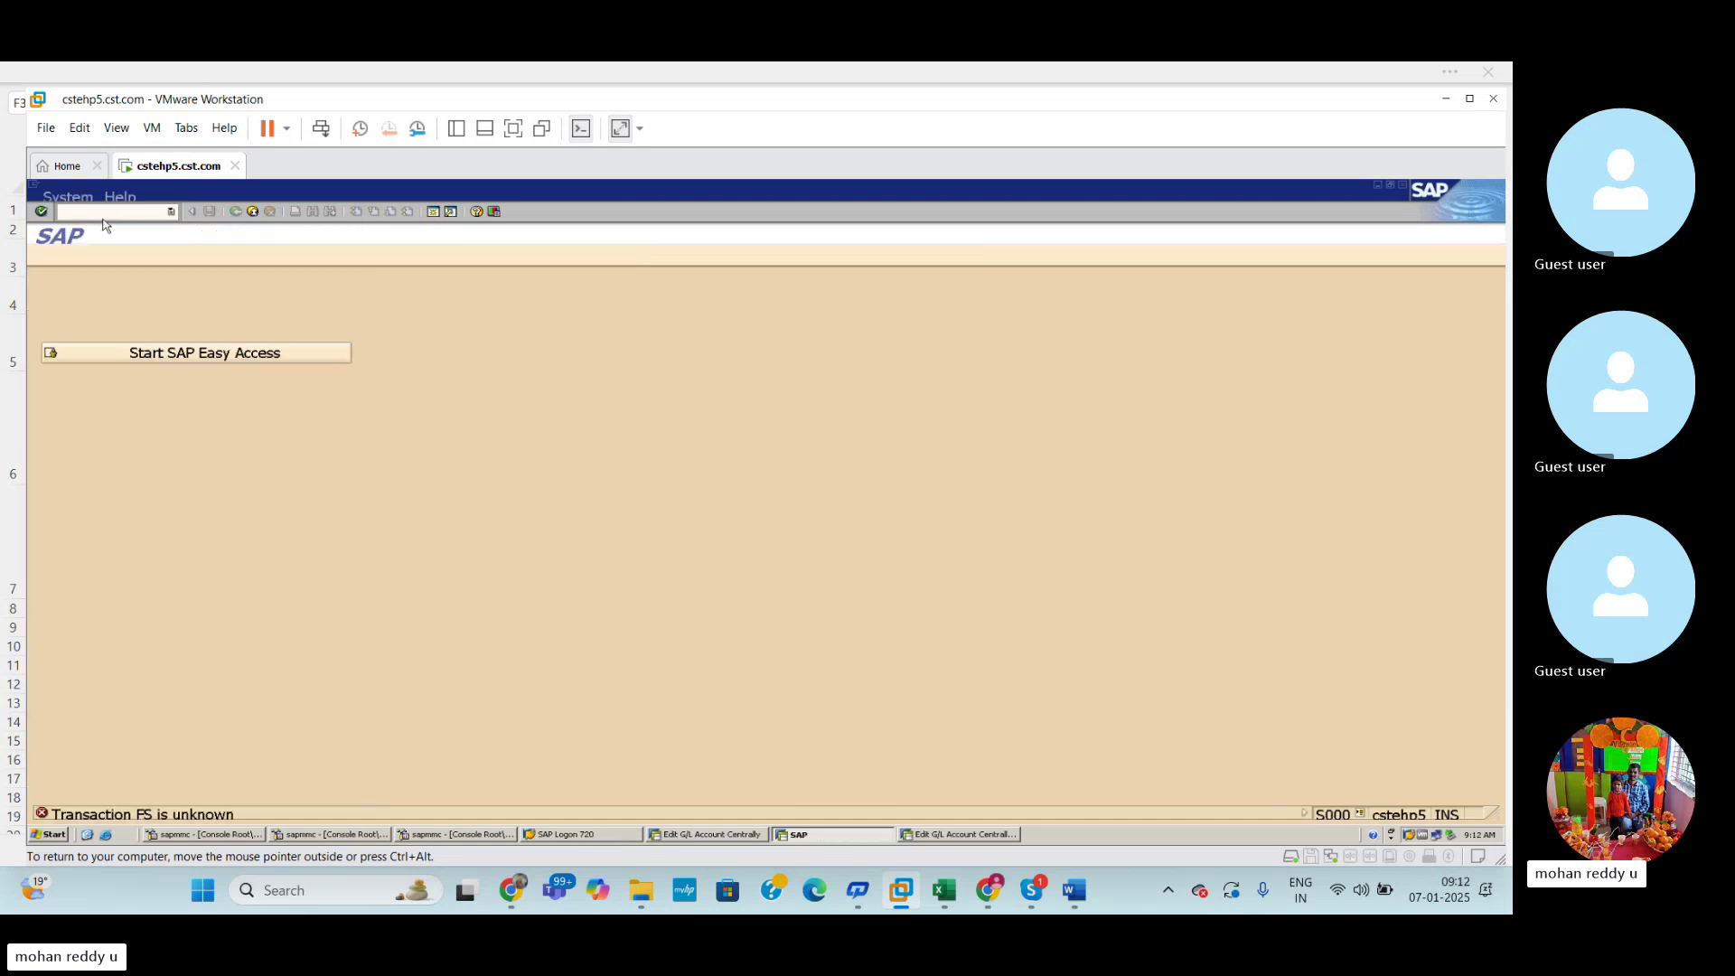
type("/nfs00")
key("Return")
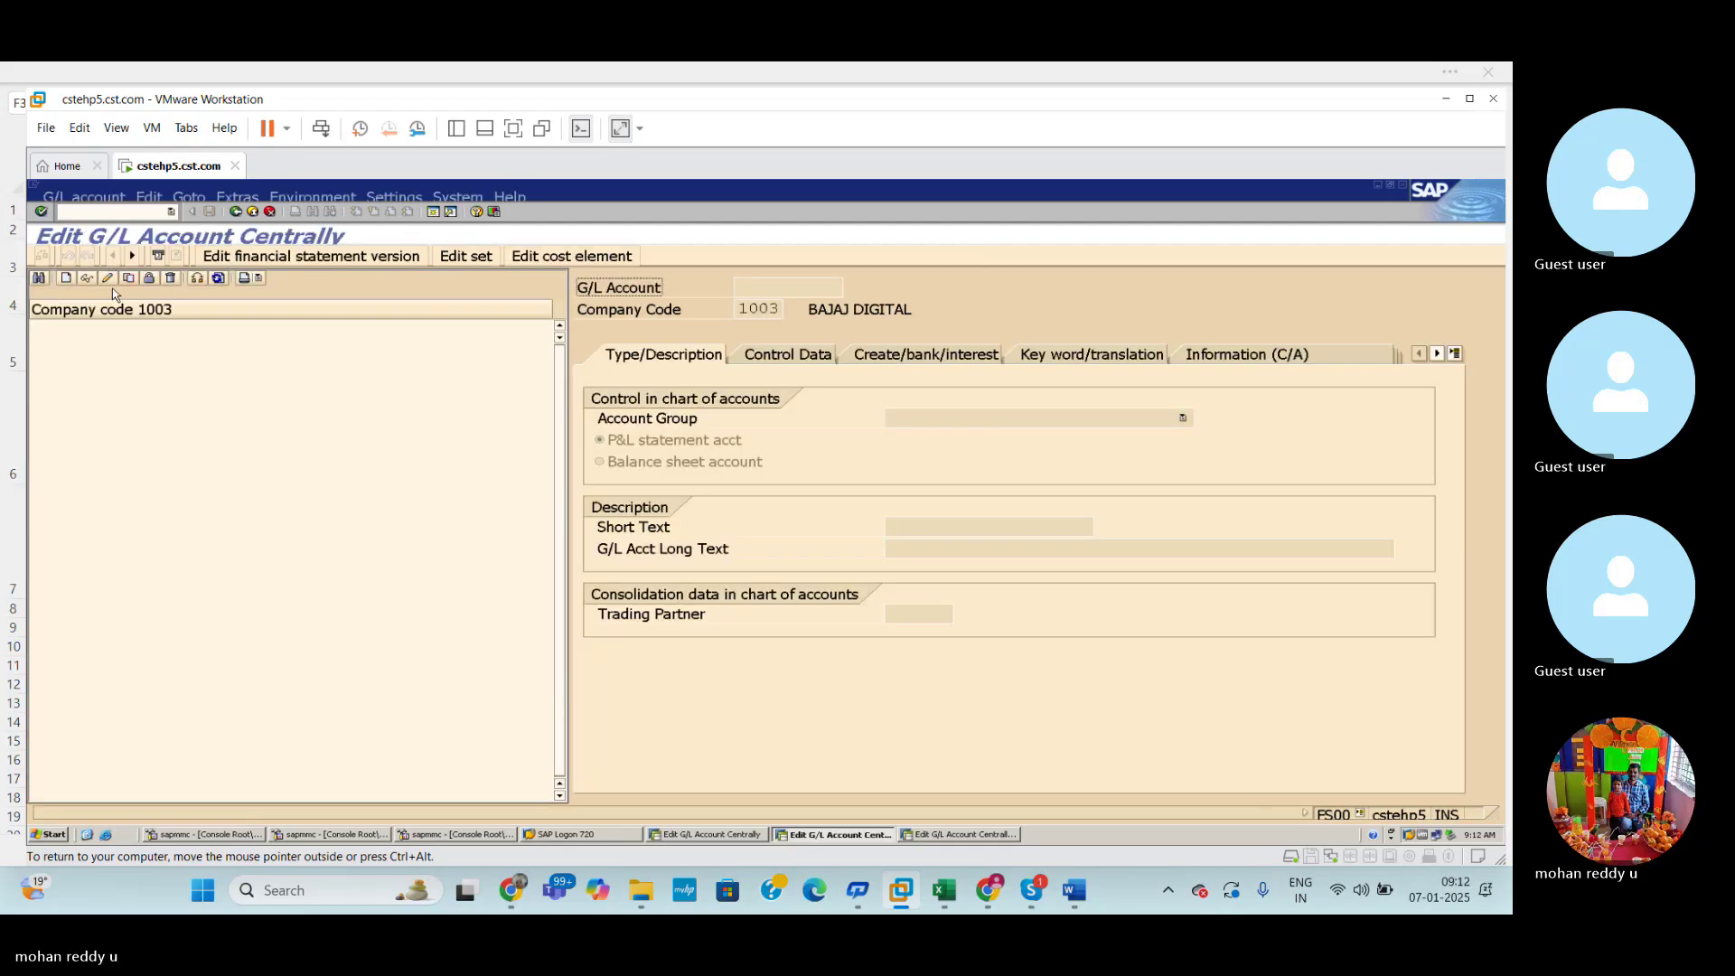
Start creating G/L account 101400 in company code 1003 and assign it to account group ADNG, administration cost and other.
left_click(69, 279)
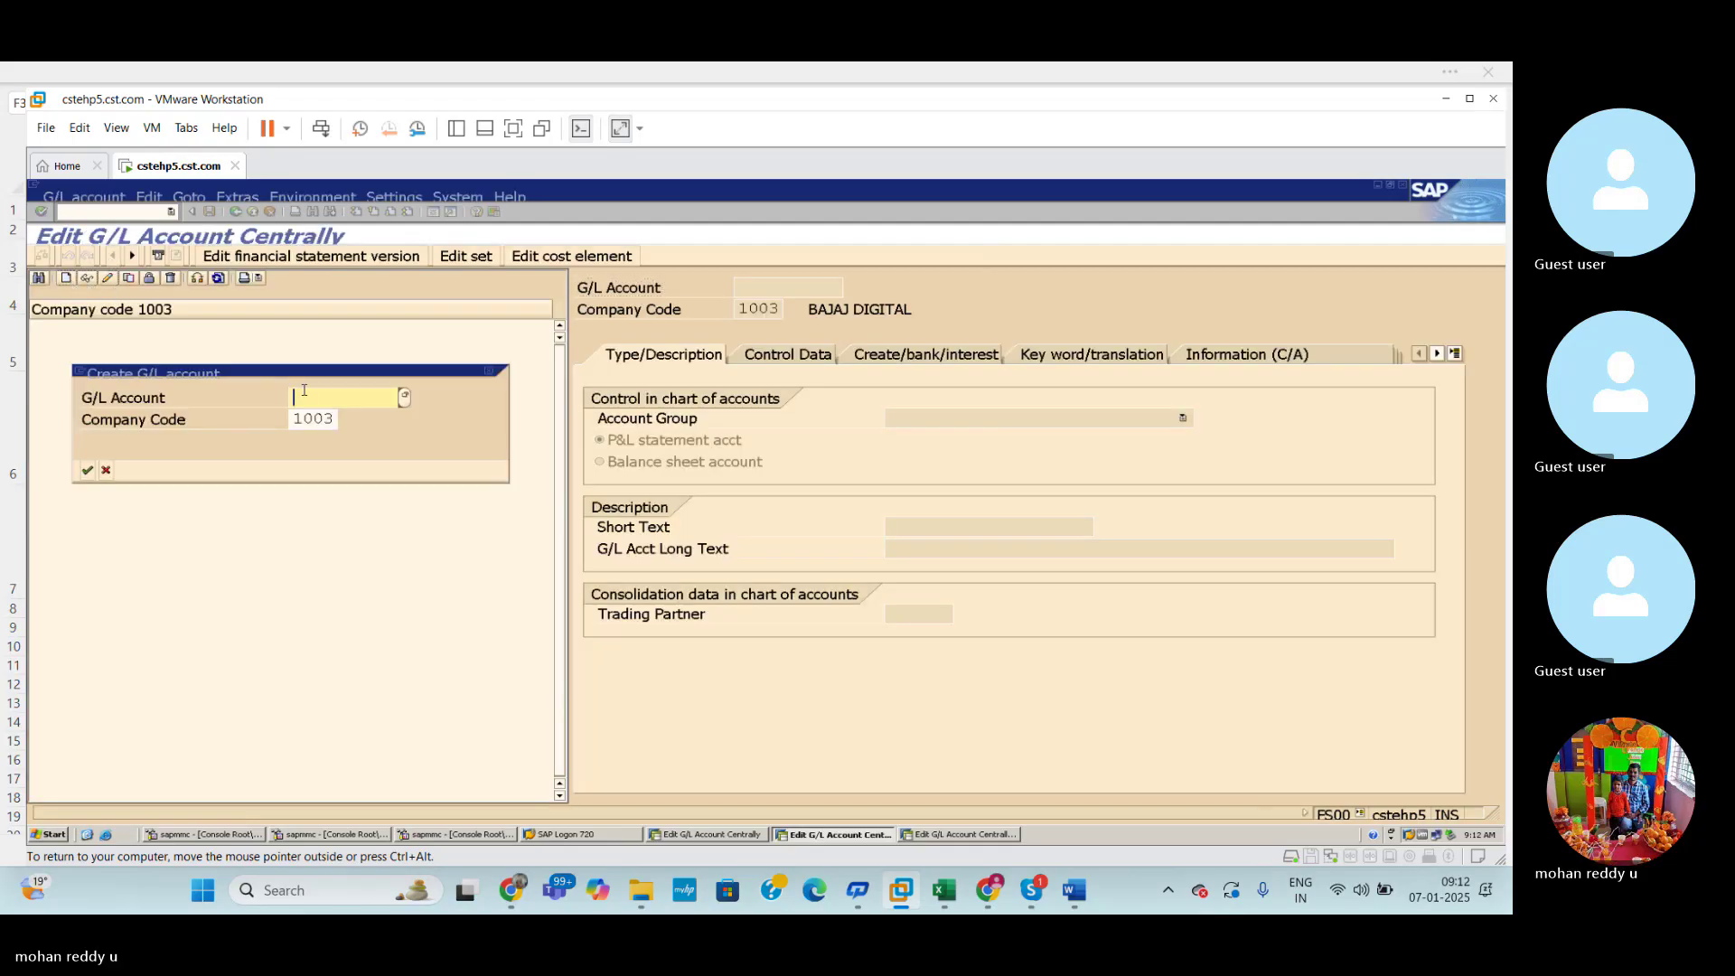
type("1")
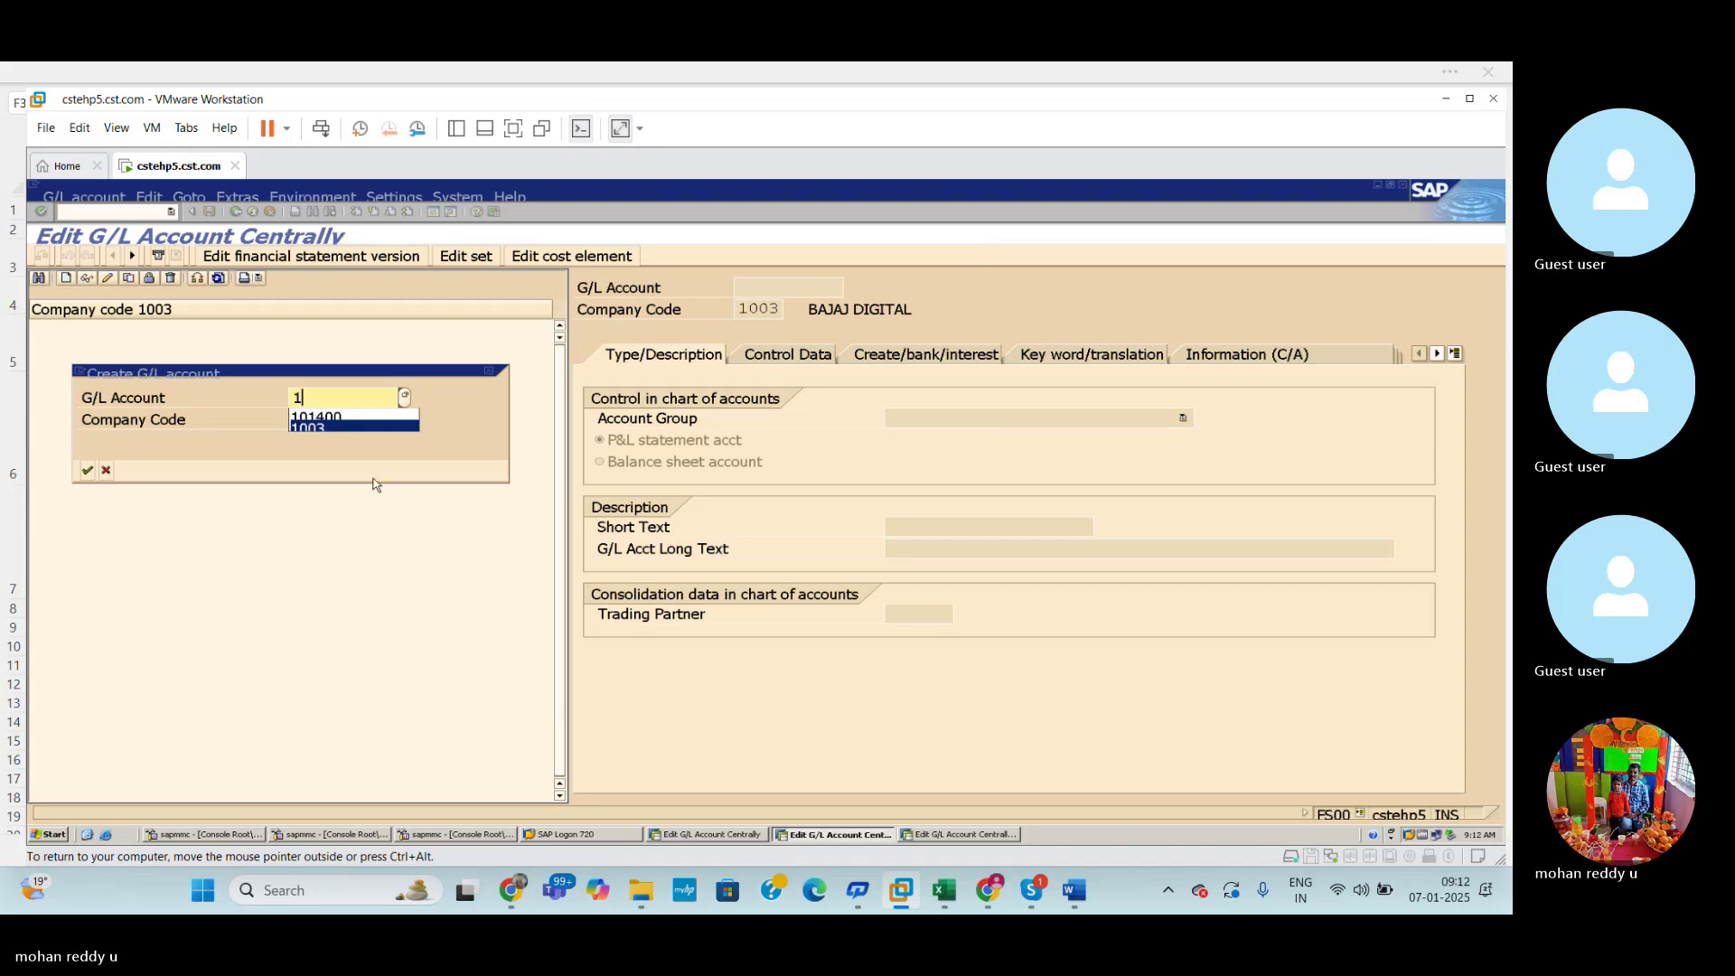
left_click(354, 418)
left_click(86, 471)
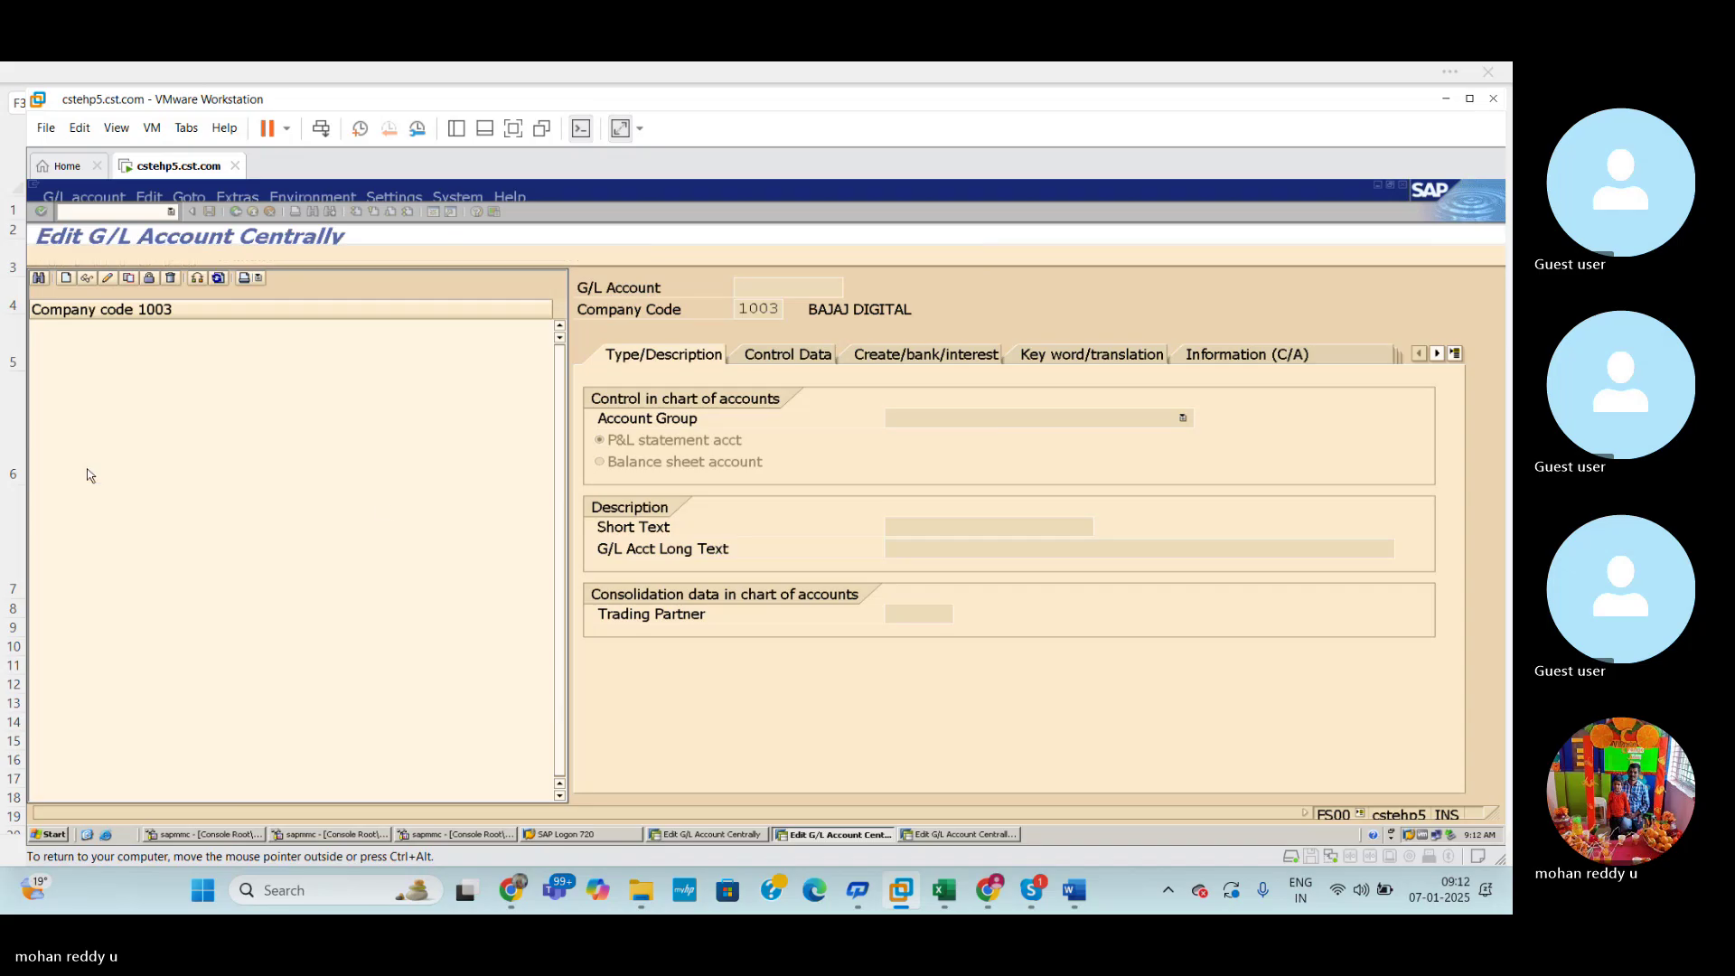
left_click(1017, 423)
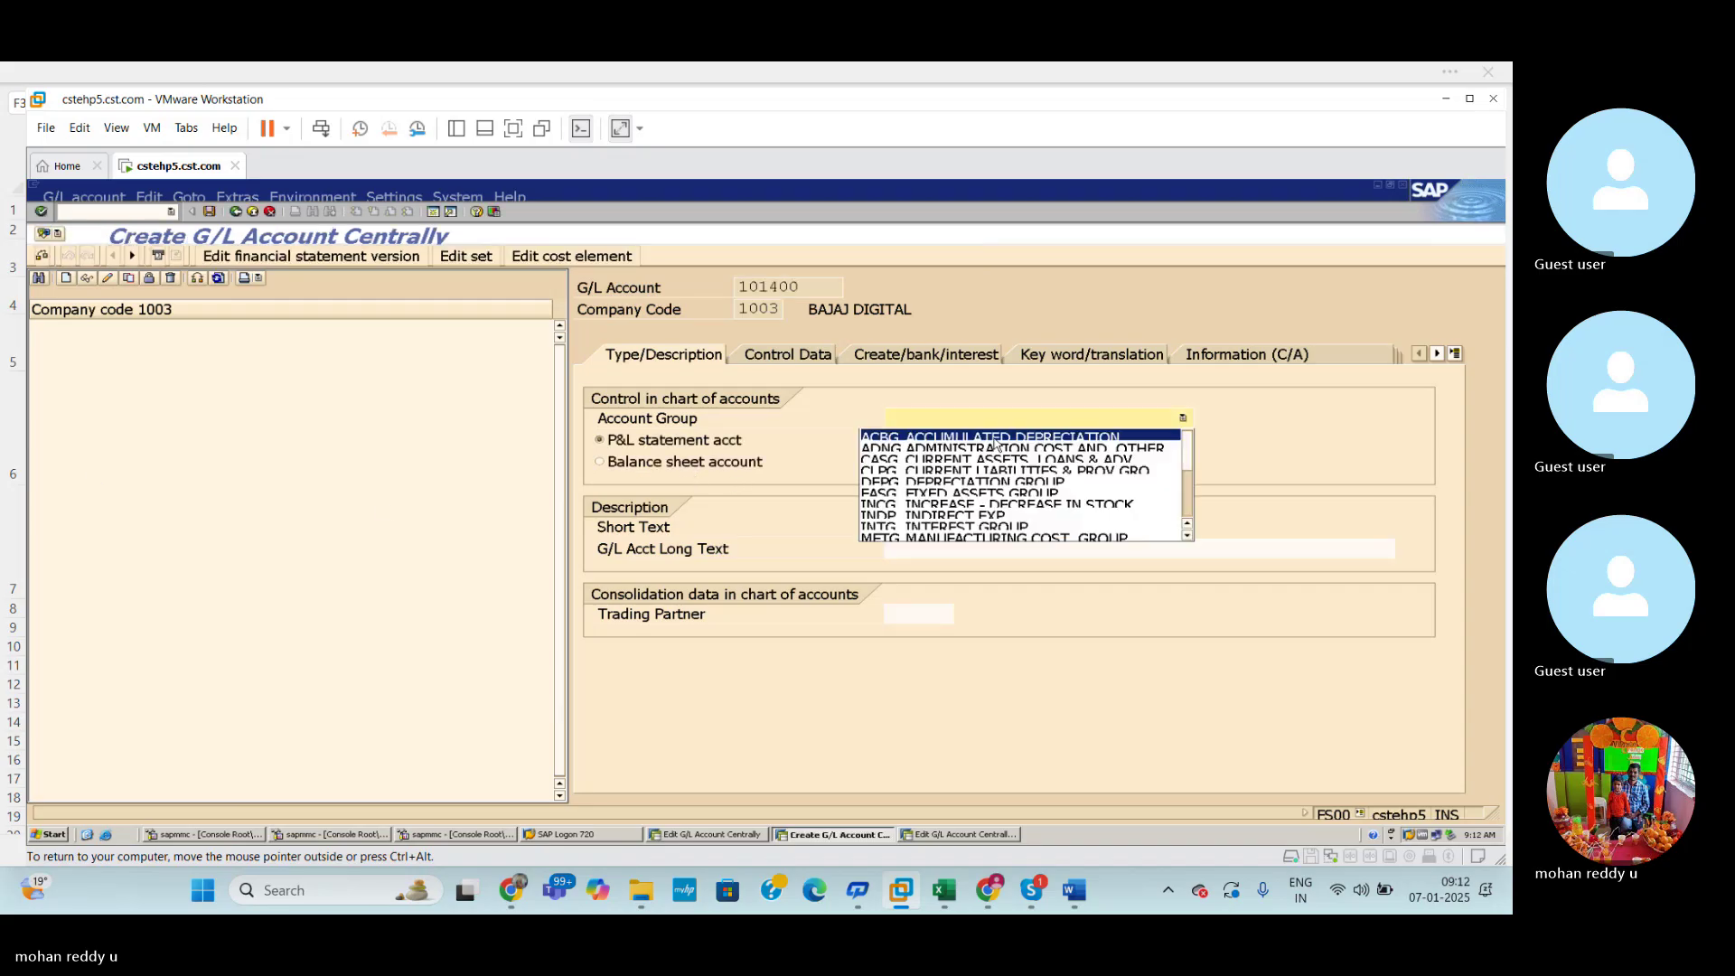
left_click(1017, 435)
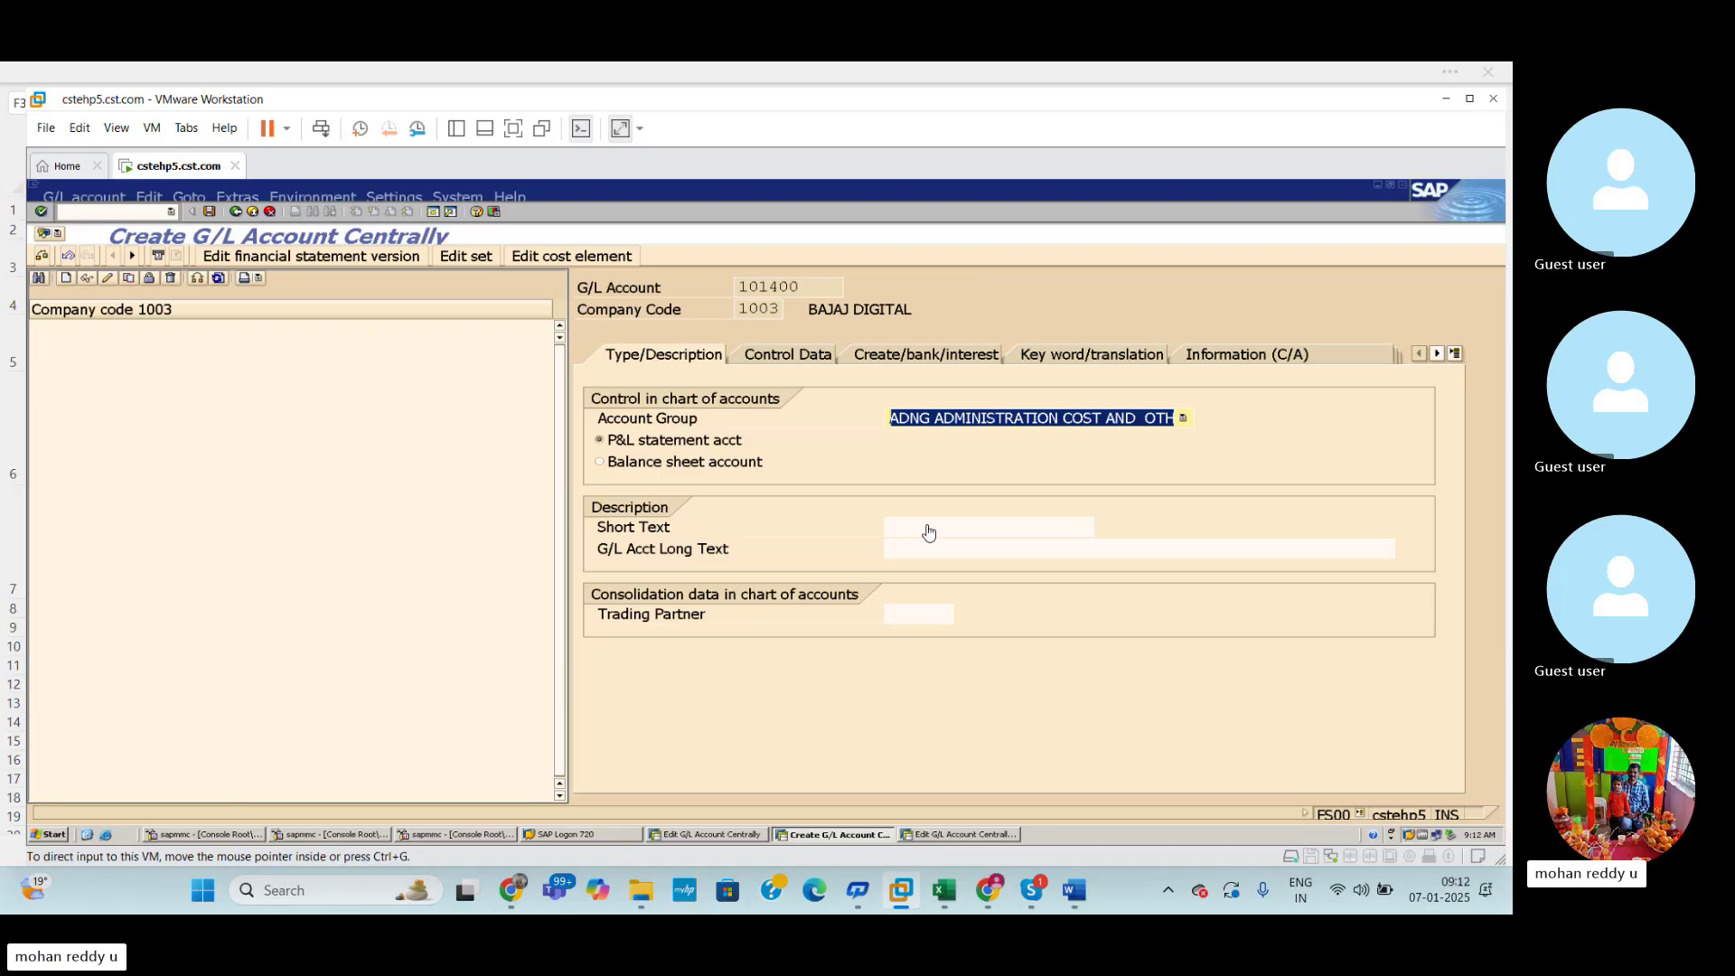
Enter "Rent a/c" as both the short text and the long text of account 101400.
left_click(999, 530)
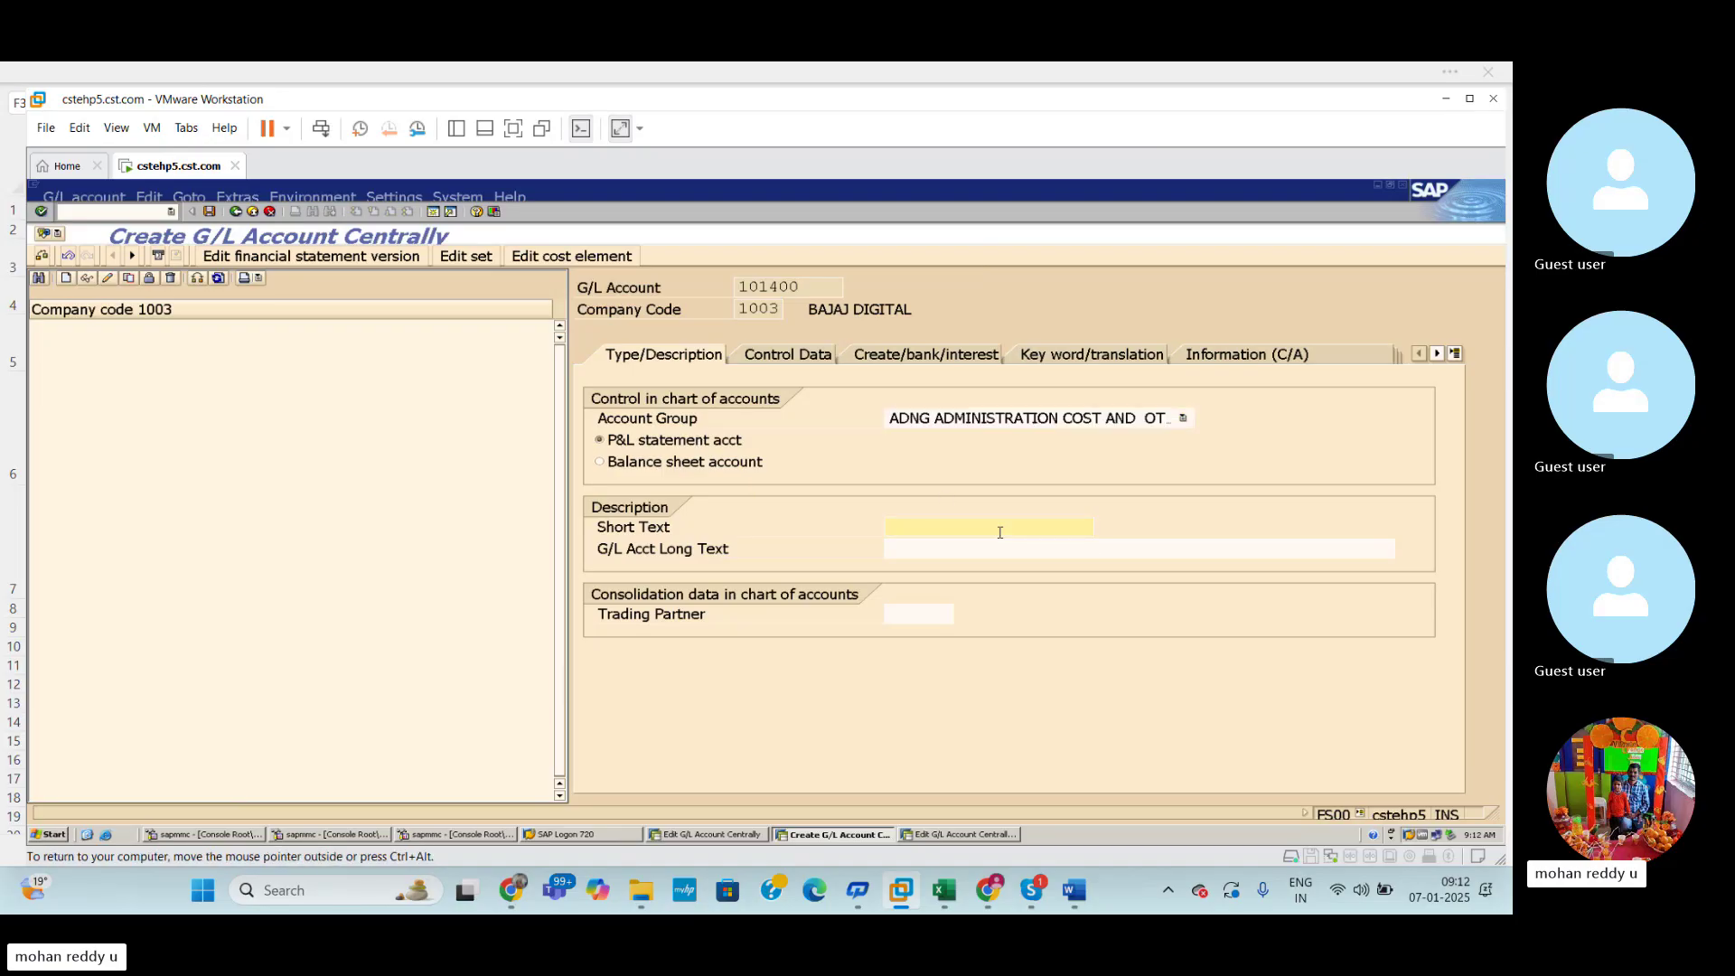
type("r")
left_click(967, 550)
left_click(930, 553)
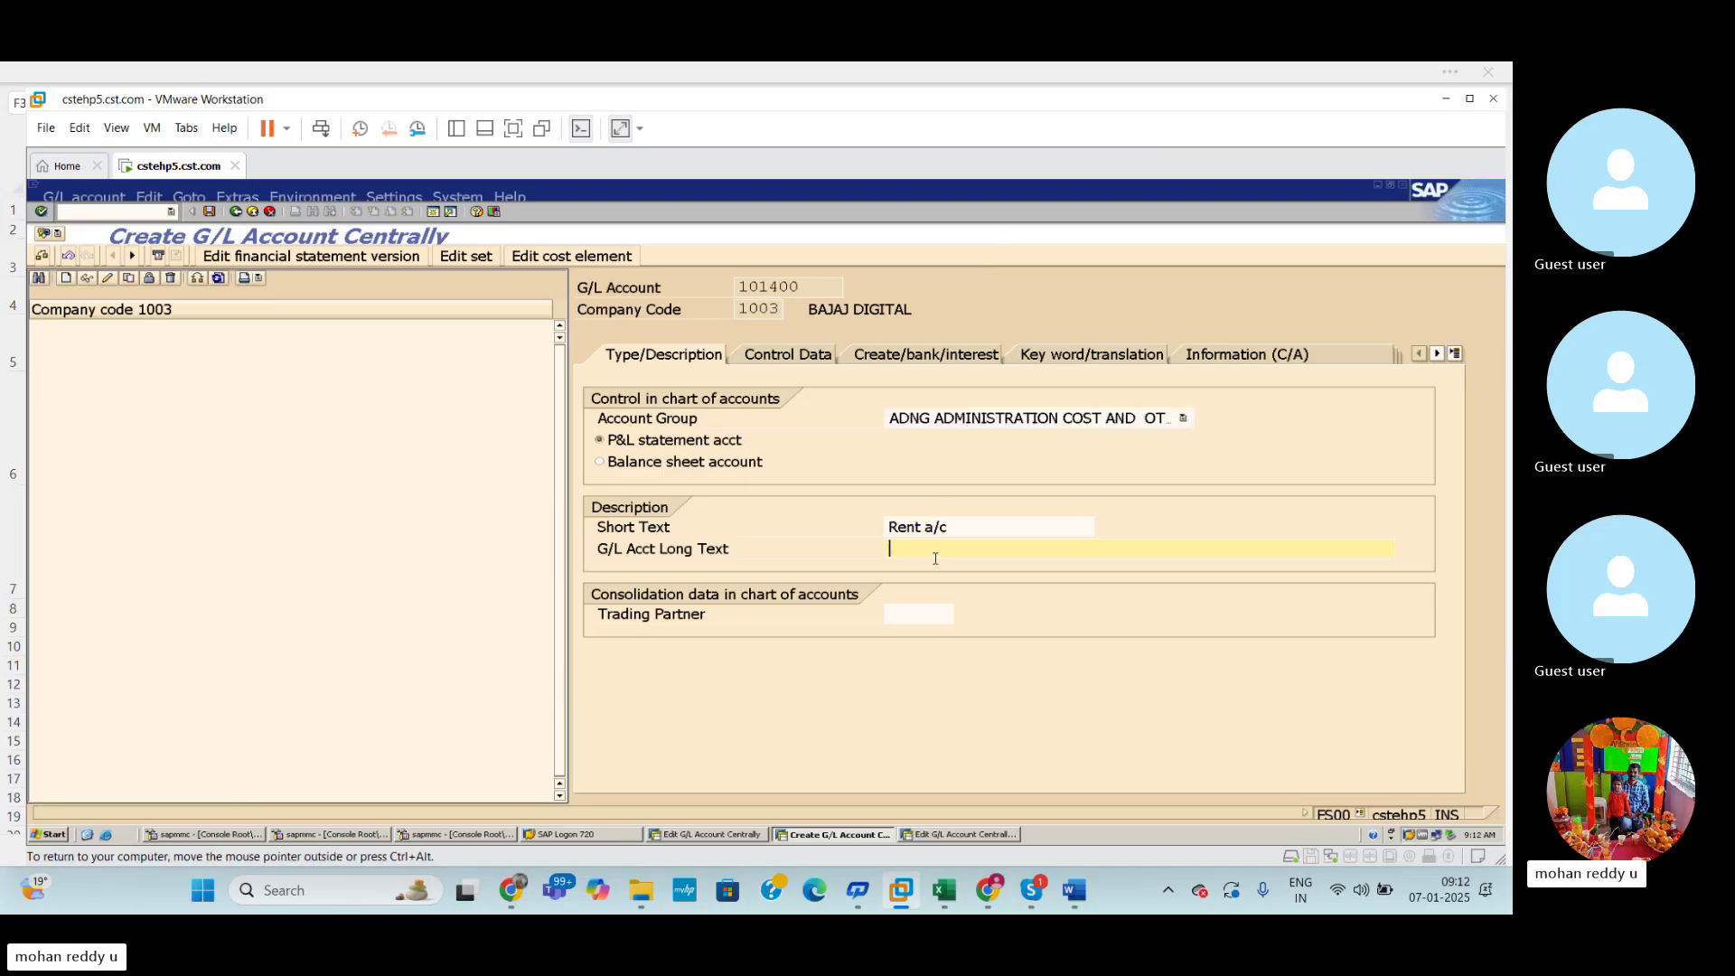
type("r")
left_click(930, 569)
In the control data of account 101400, enable line item display and choose sort key 001, posting date.
left_click(785, 355)
left_click(662, 724)
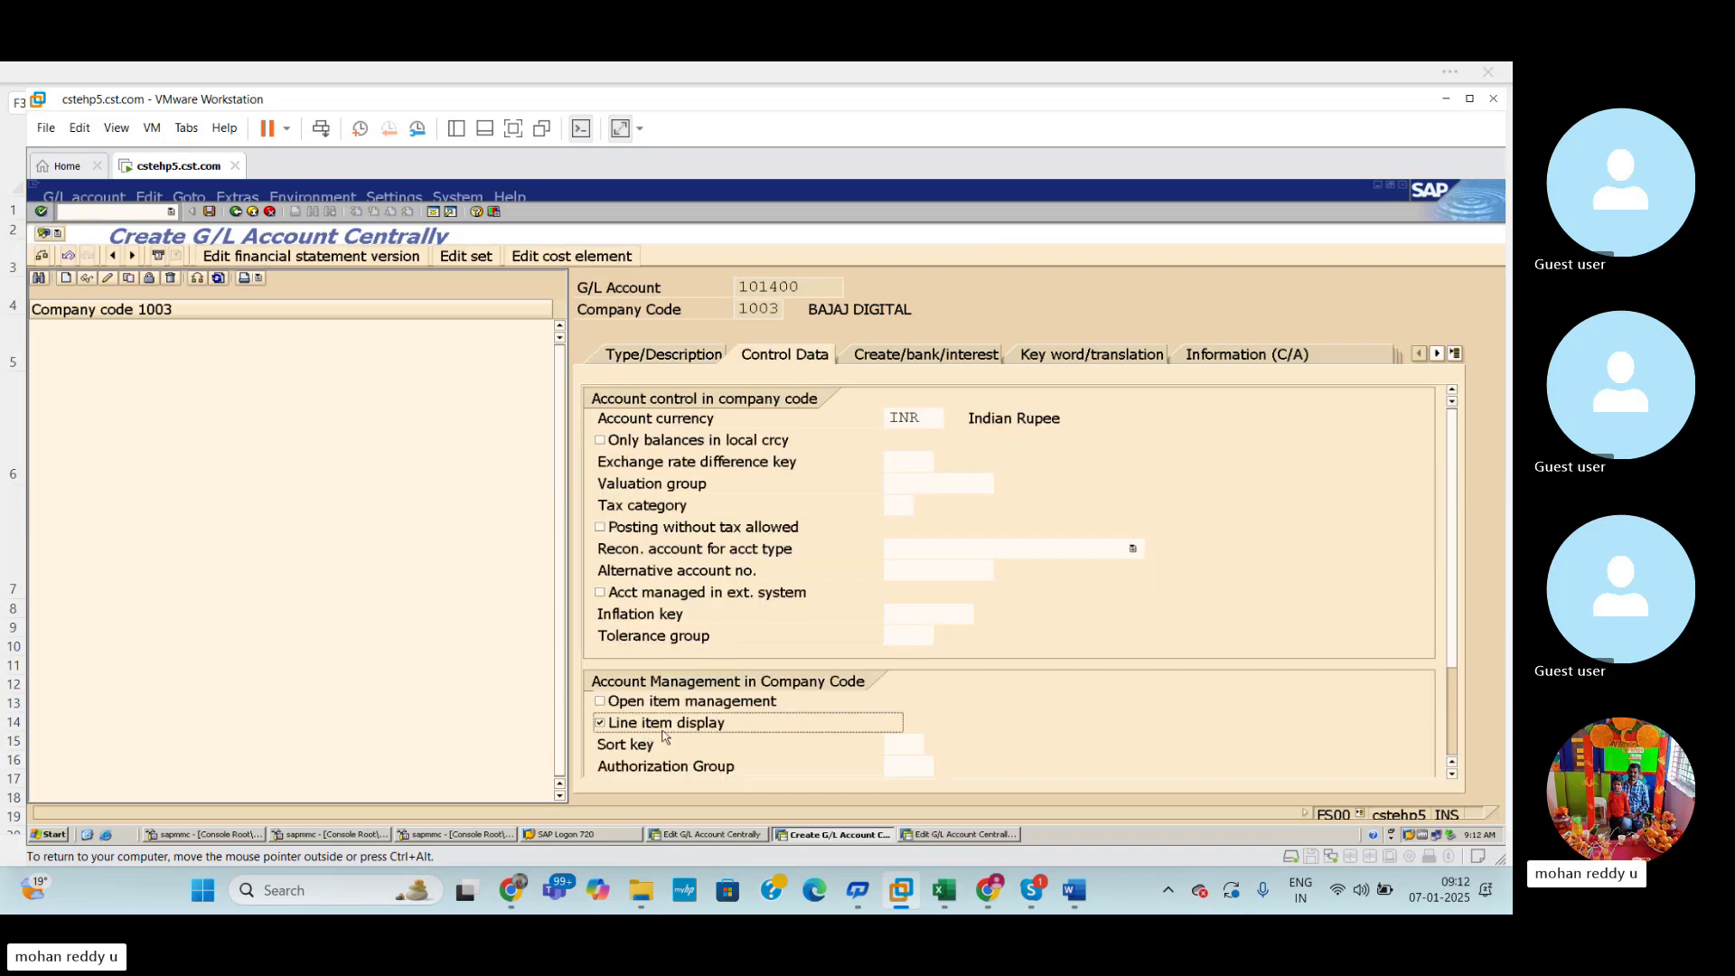
left_click(926, 743)
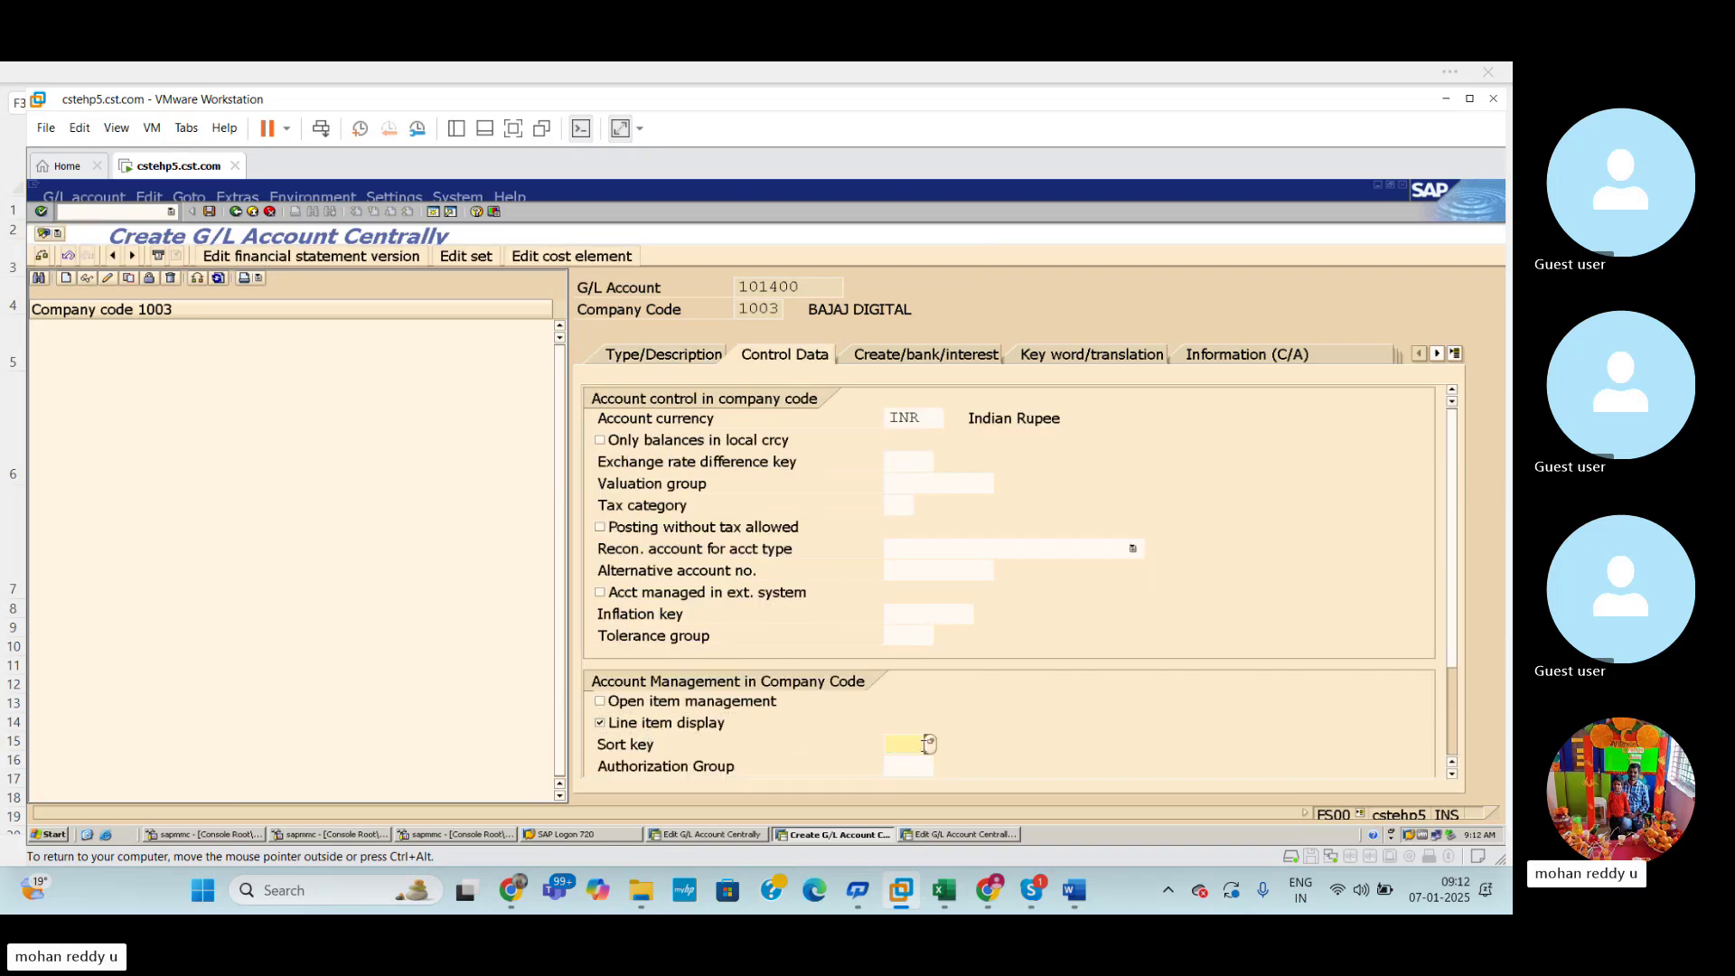
left_click(930, 742)
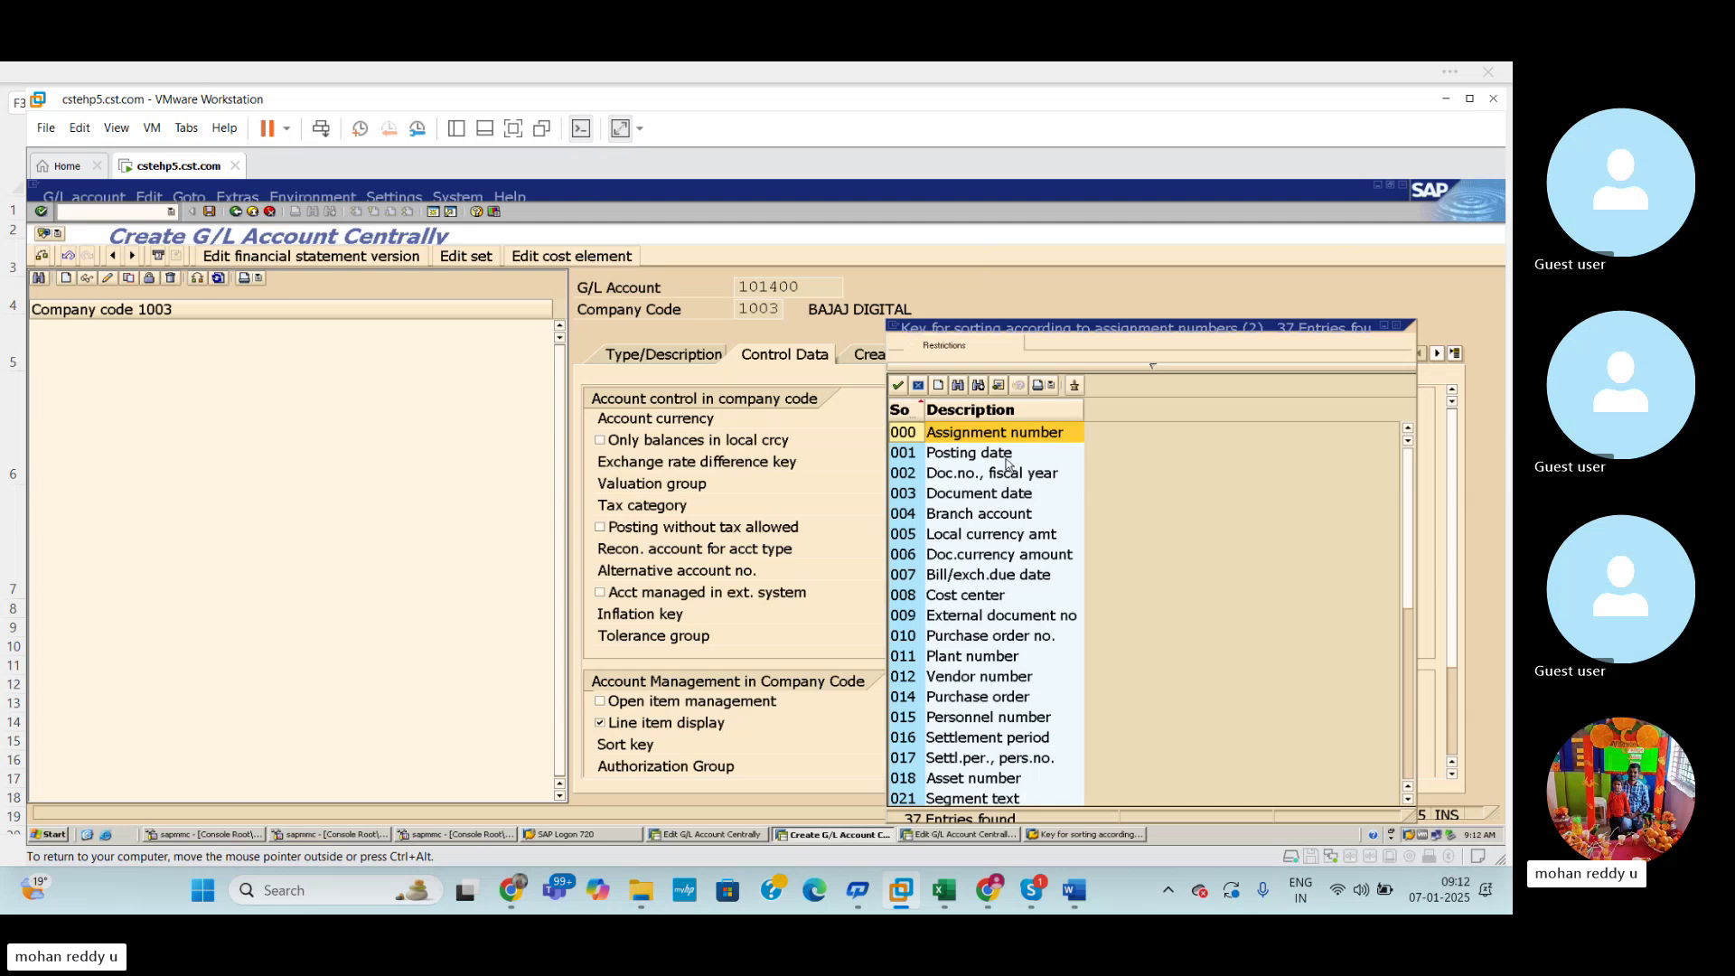
left_click(898, 386)
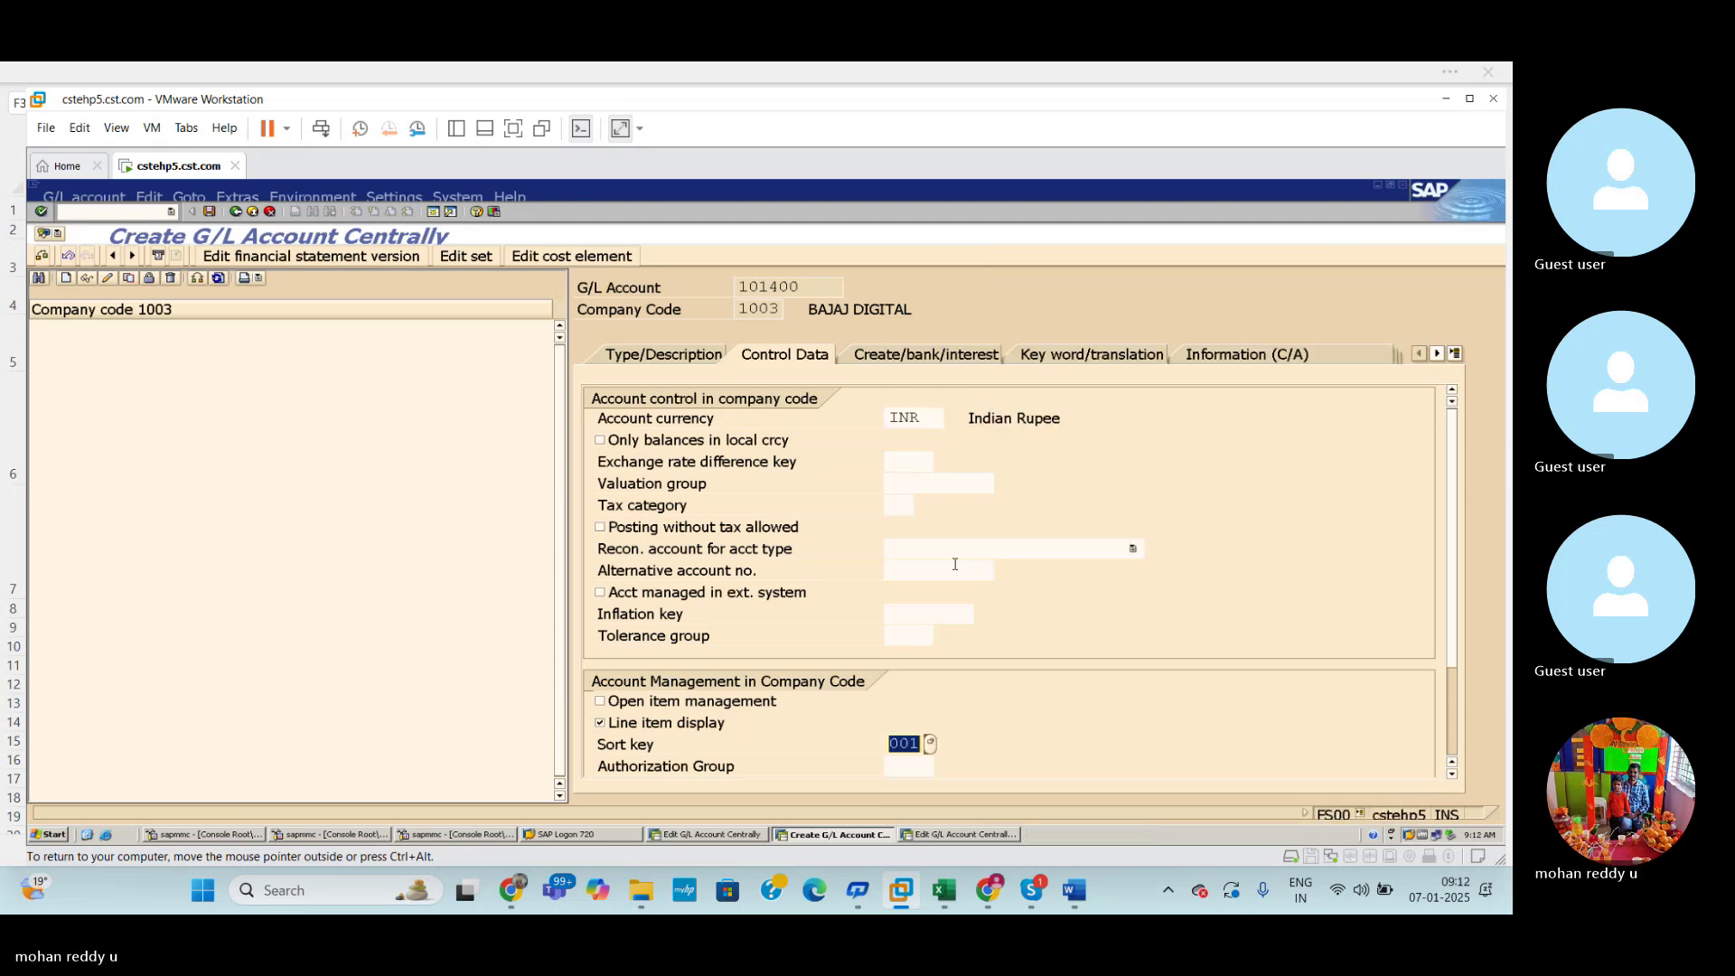
Assign field status group G001 to account 101400 and save the account.
left_click(903, 355)
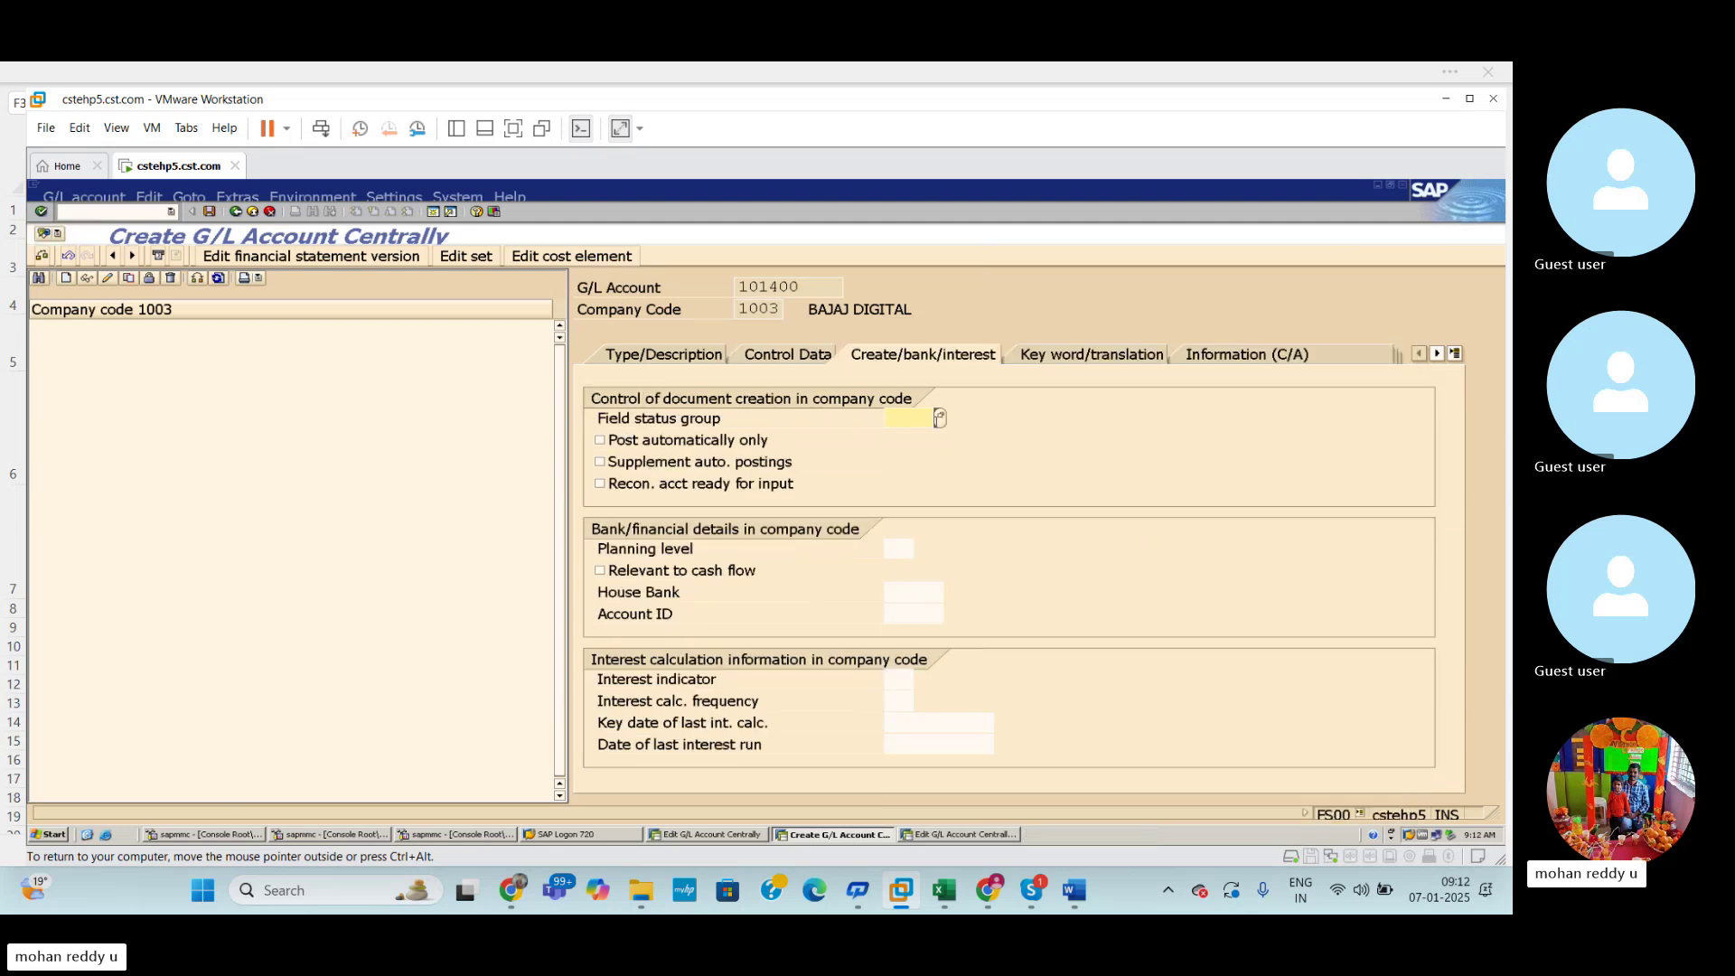
left_click(900, 420)
left_click(896, 438)
key("ctrl+s")
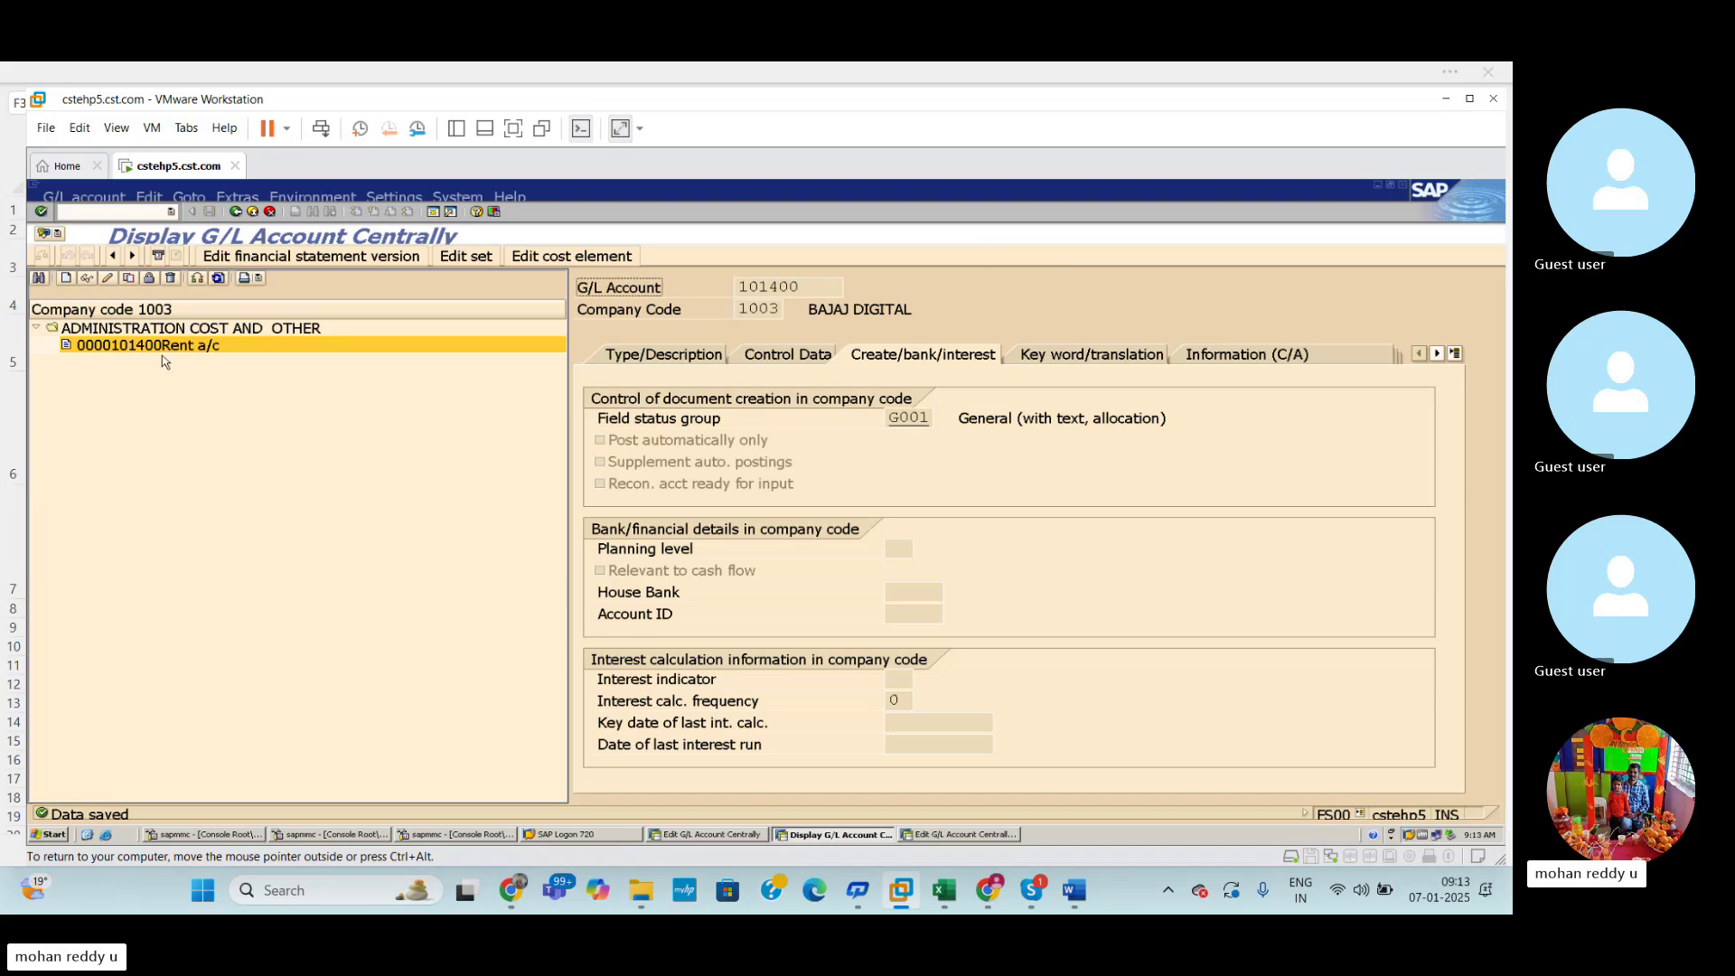
Check the saved rent account's type and description data, and review the account group number ranges in Excel's GL GROUPS sheet.
left_click(696, 362)
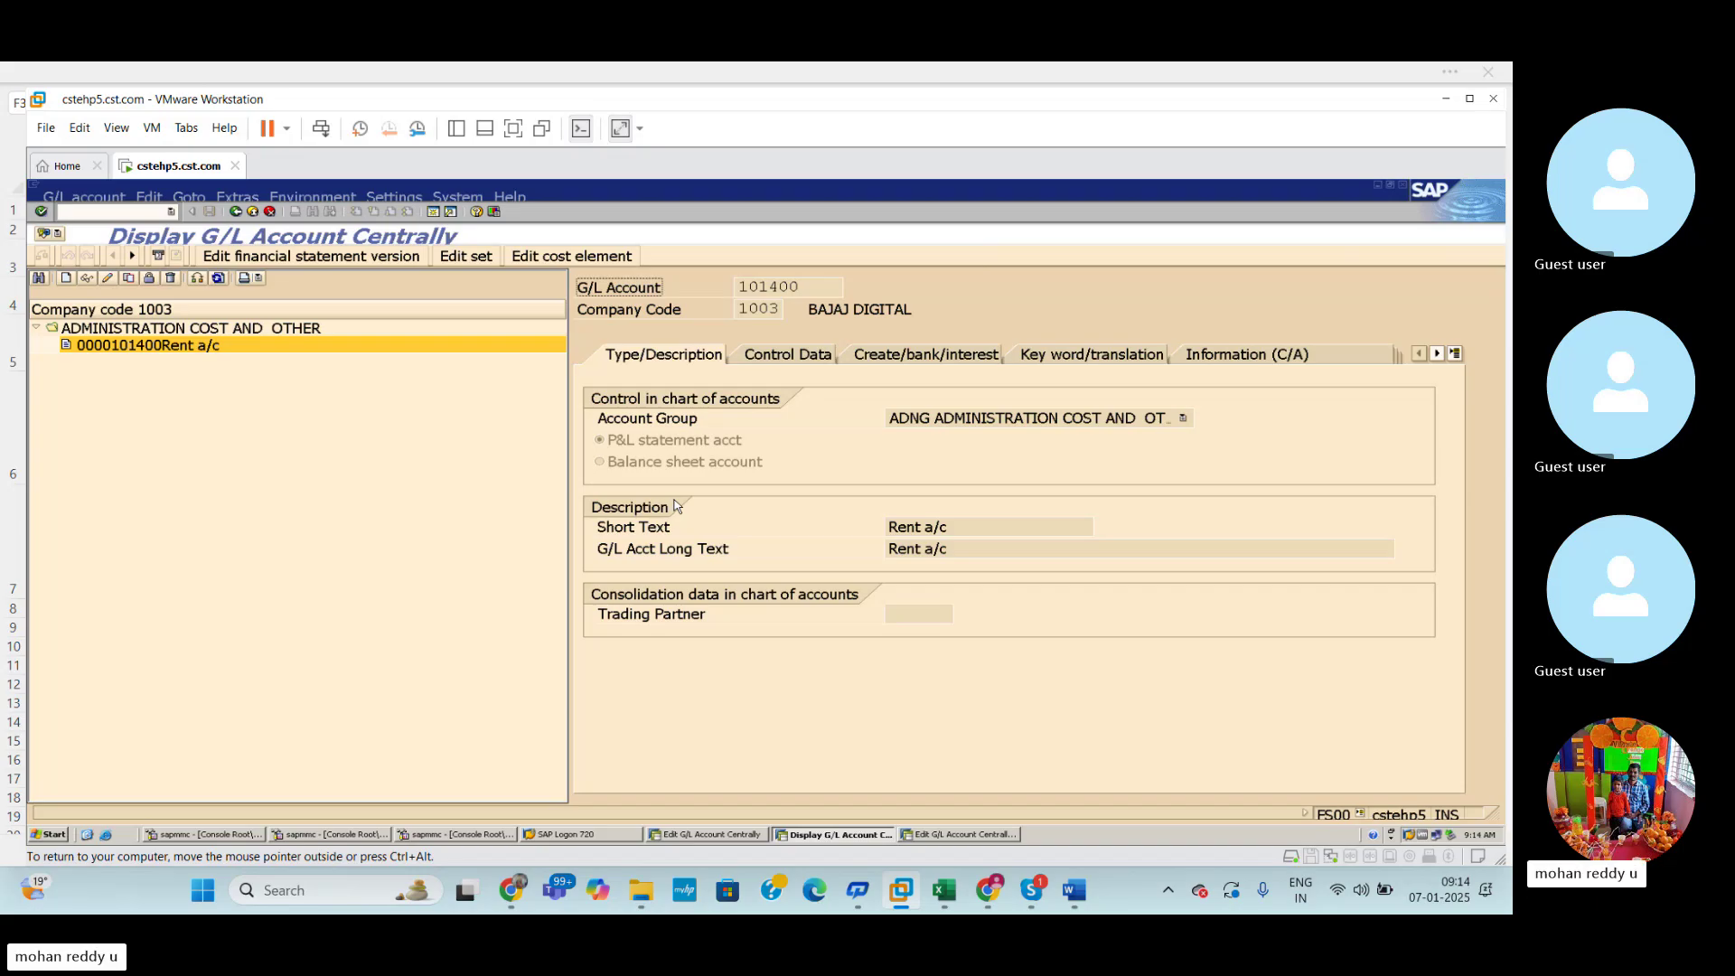
left_click(942, 905)
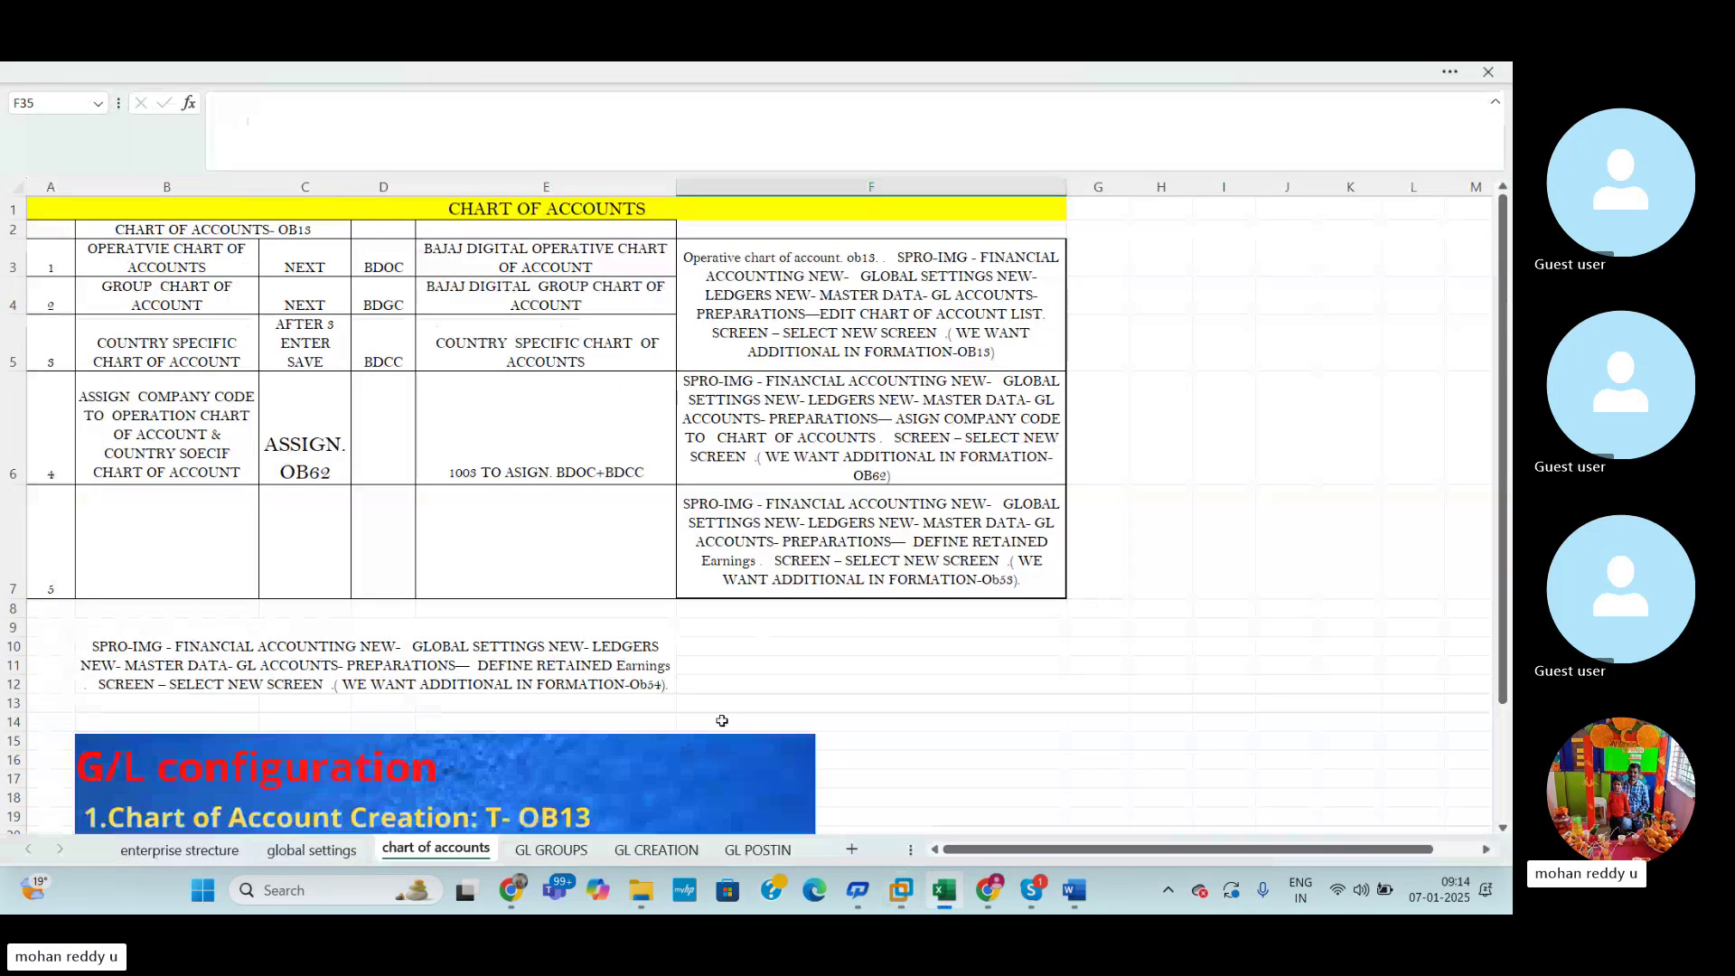
left_click(551, 847)
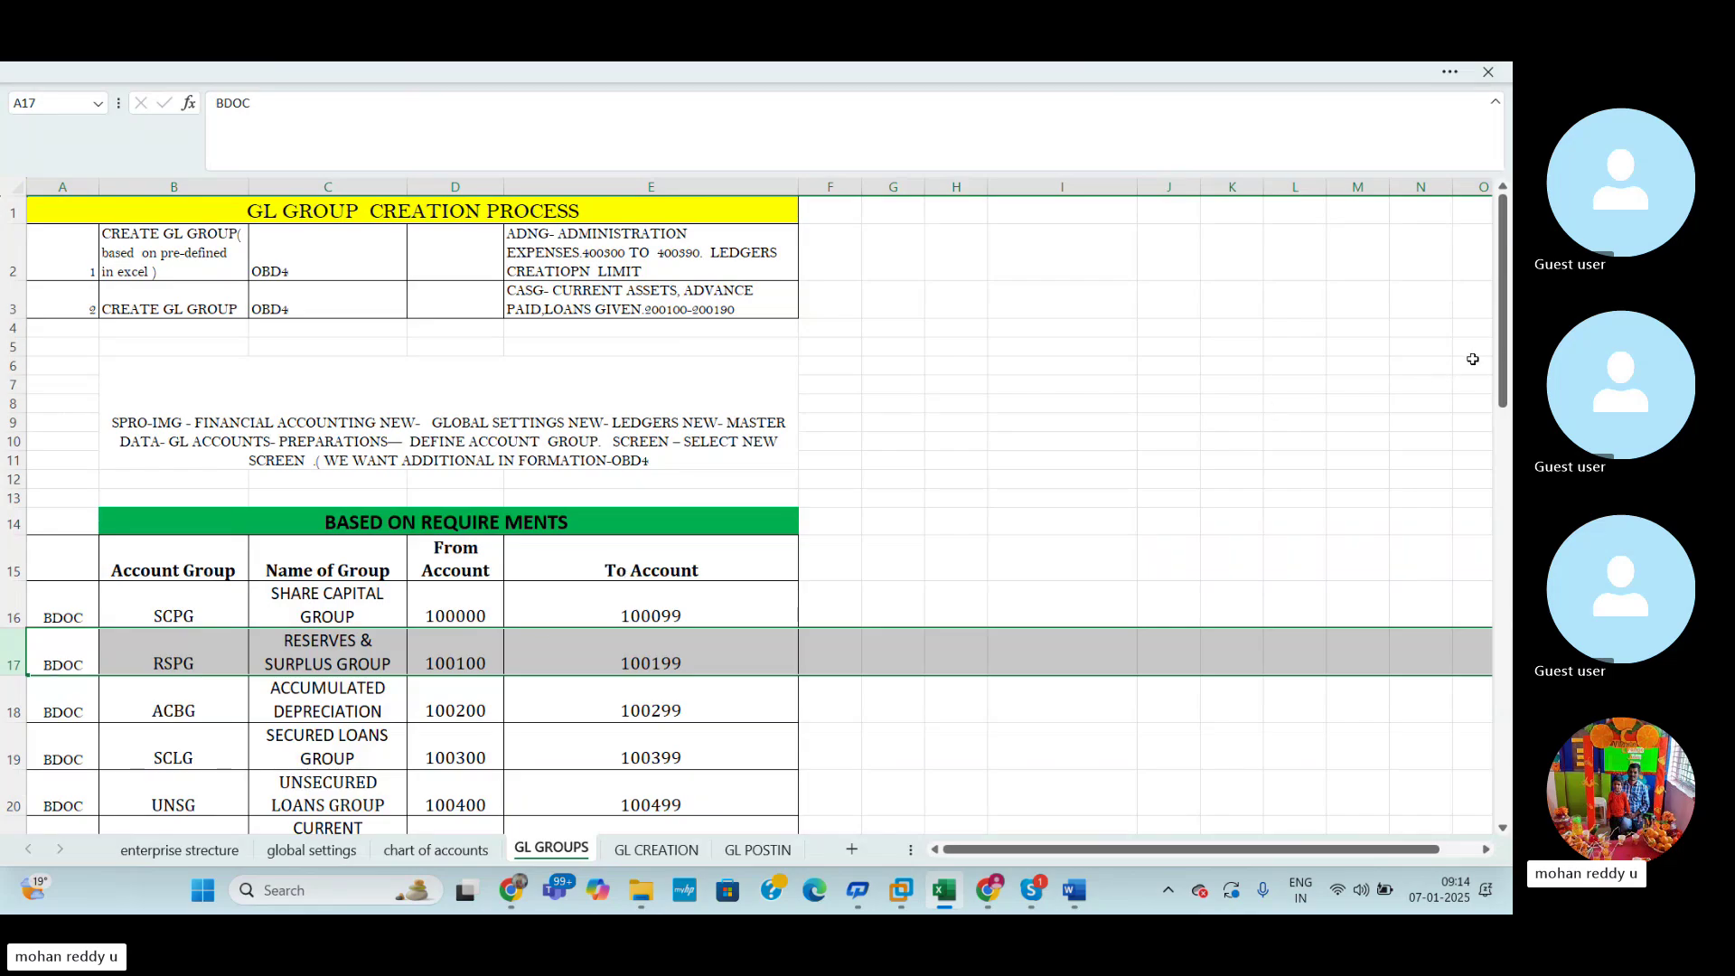
left_click_drag(1504, 348, 1497, 488)
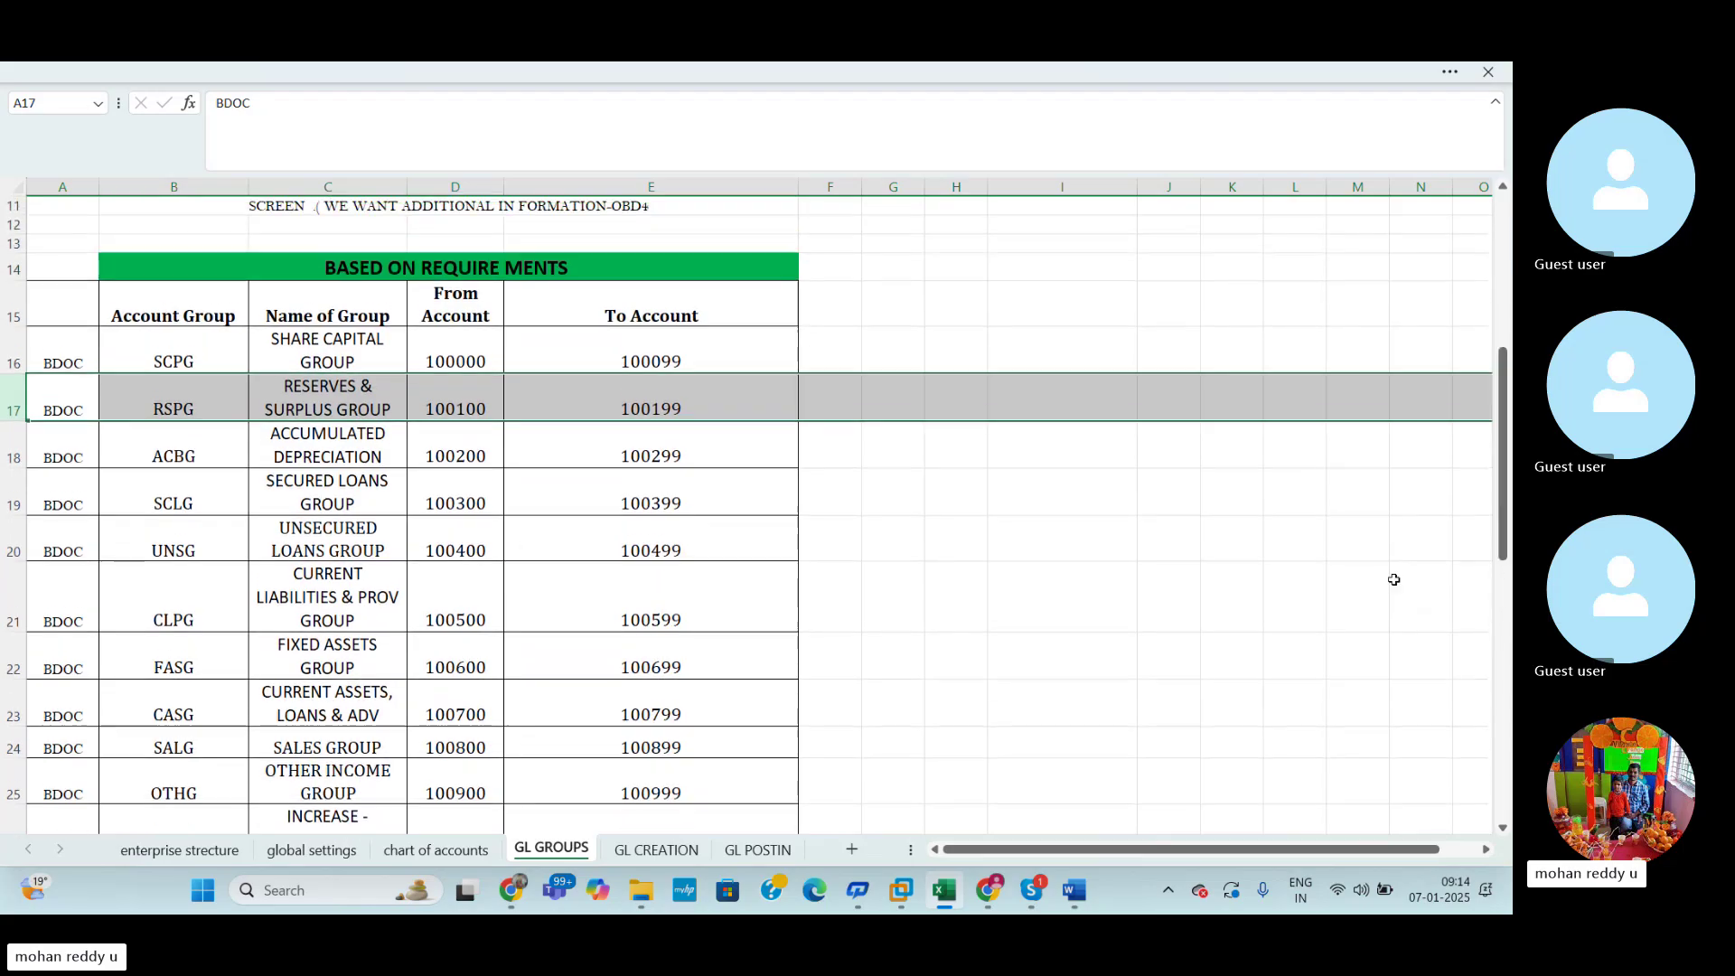
left_click(947, 891)
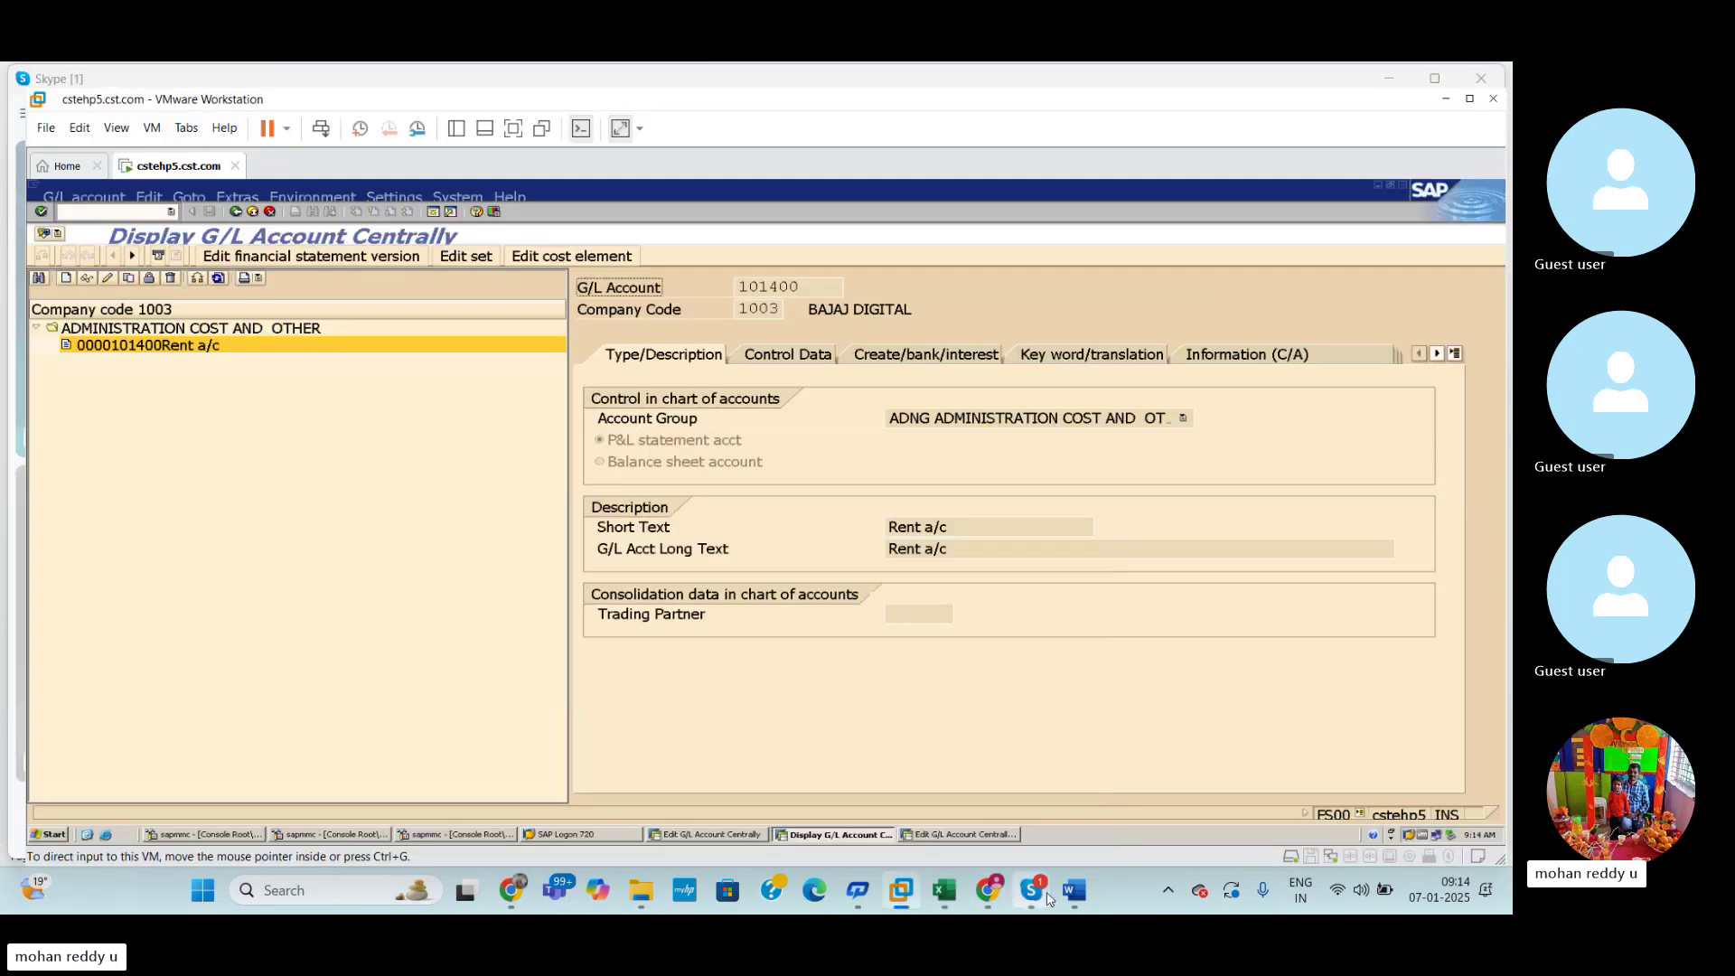
left_click(267, 518)
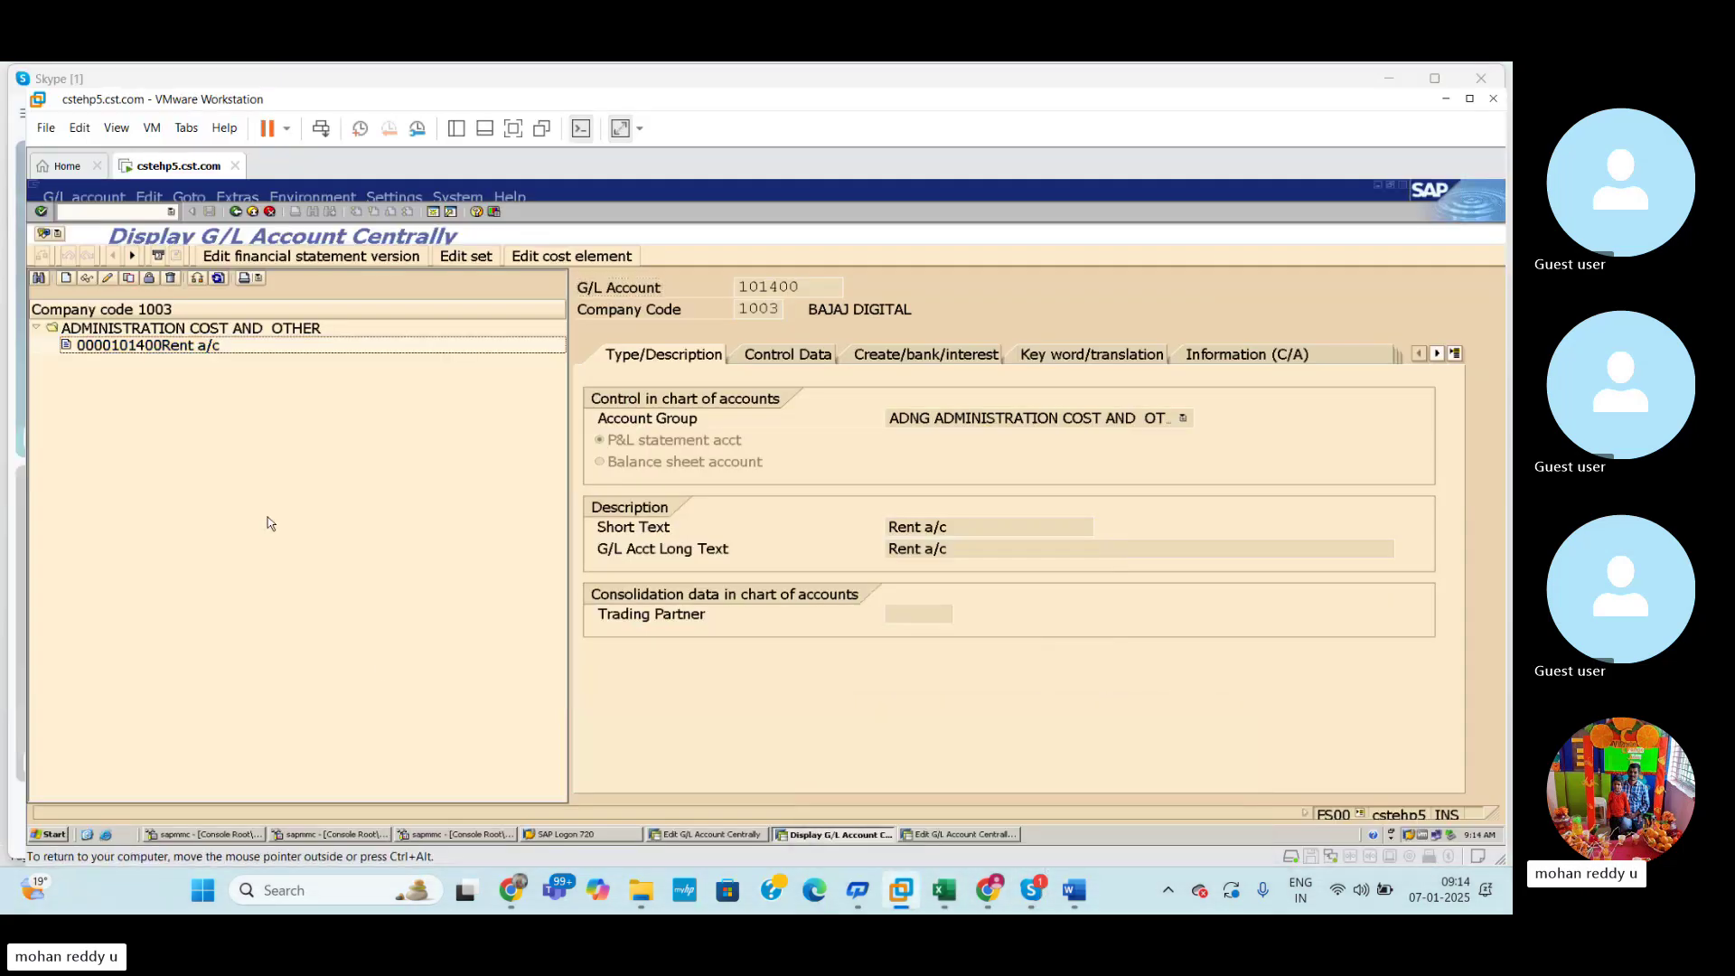
Look up the salaries account number in Excel's GL CREATION sheet and return to the SAP G/L account.
left_click(944, 889)
left_click(906, 553)
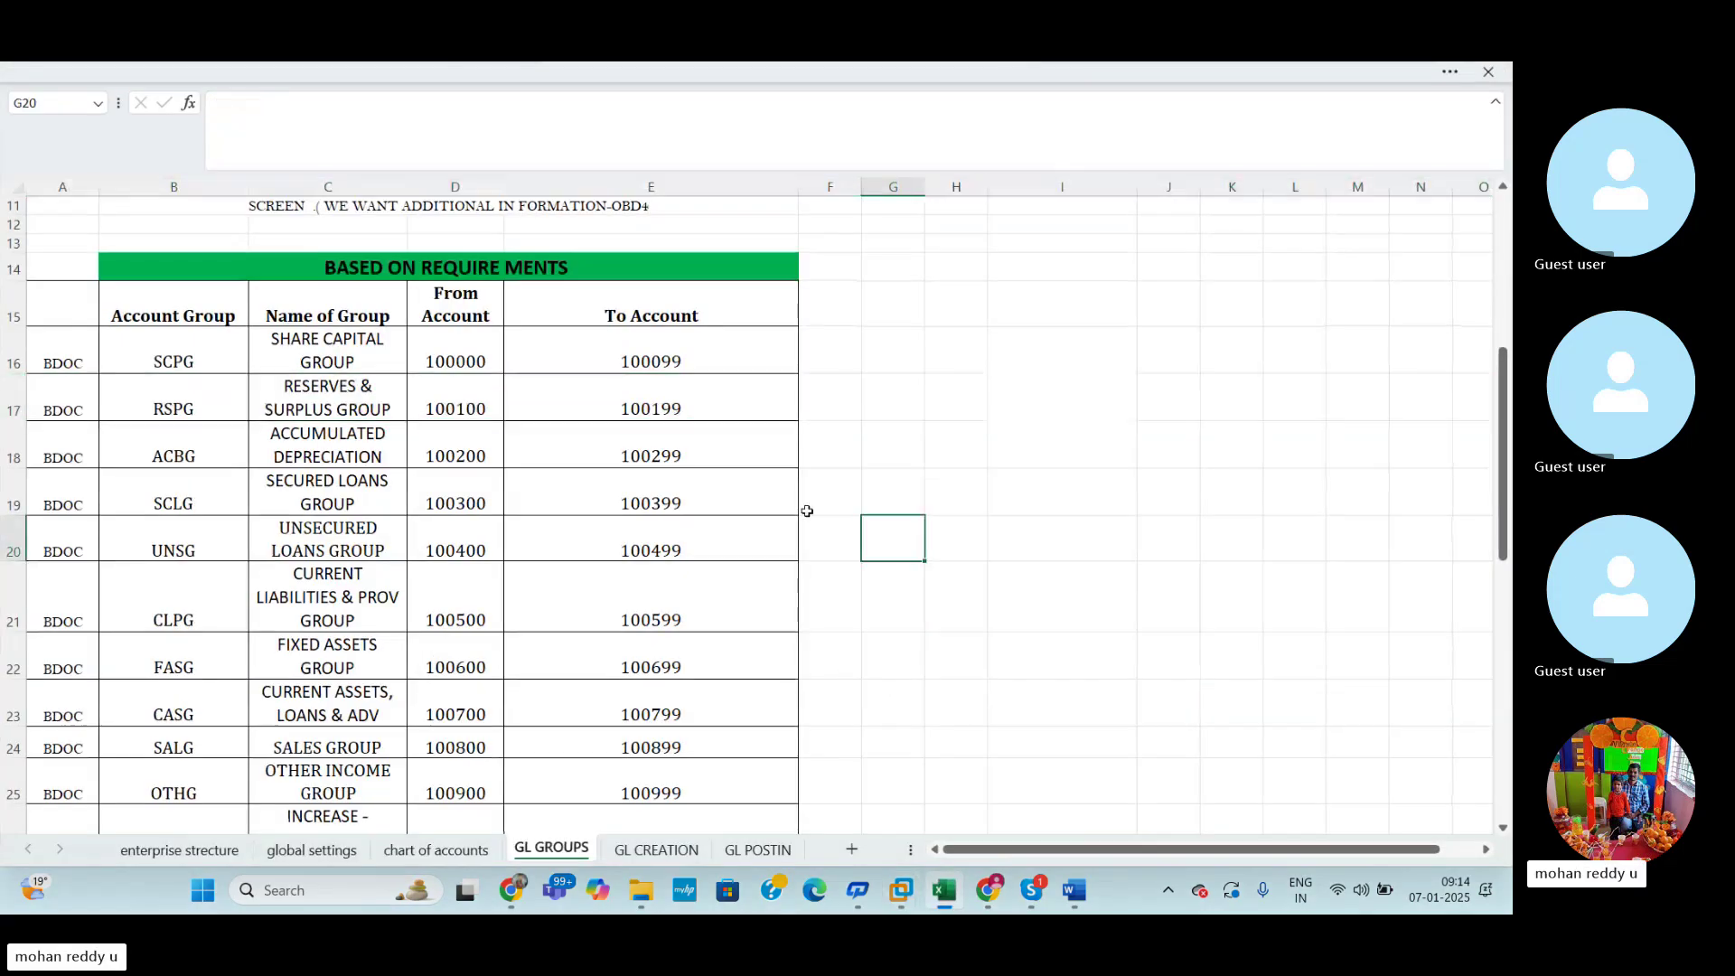
left_click(657, 849)
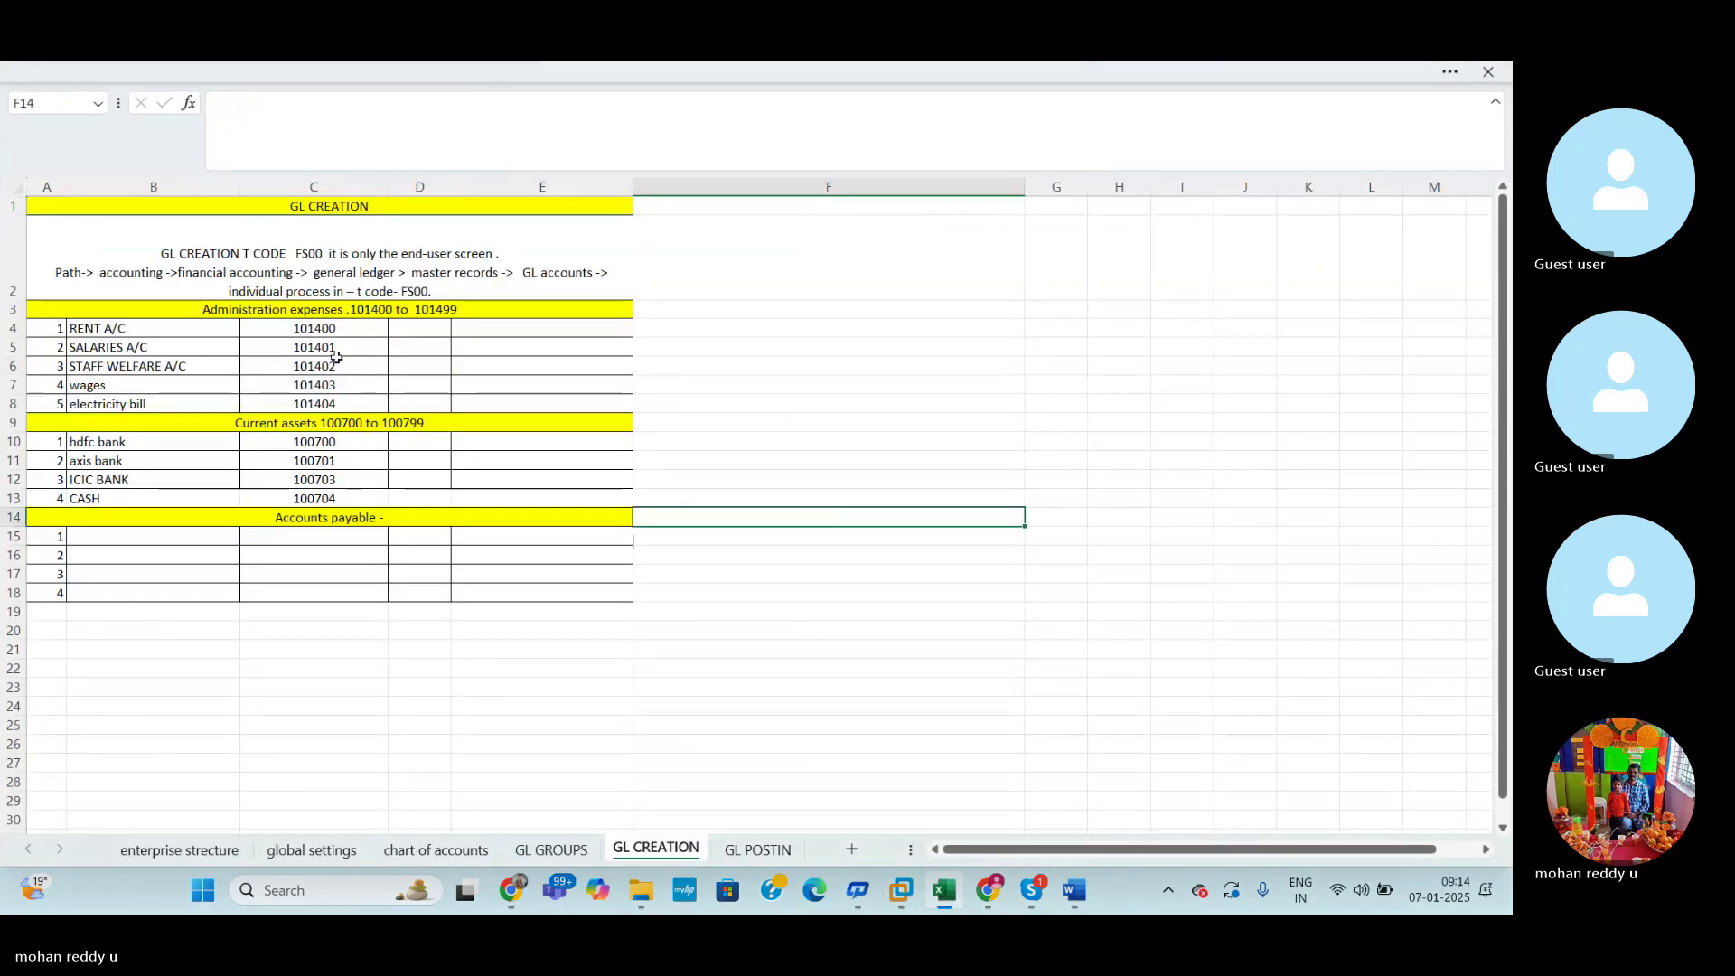
left_click(301, 344)
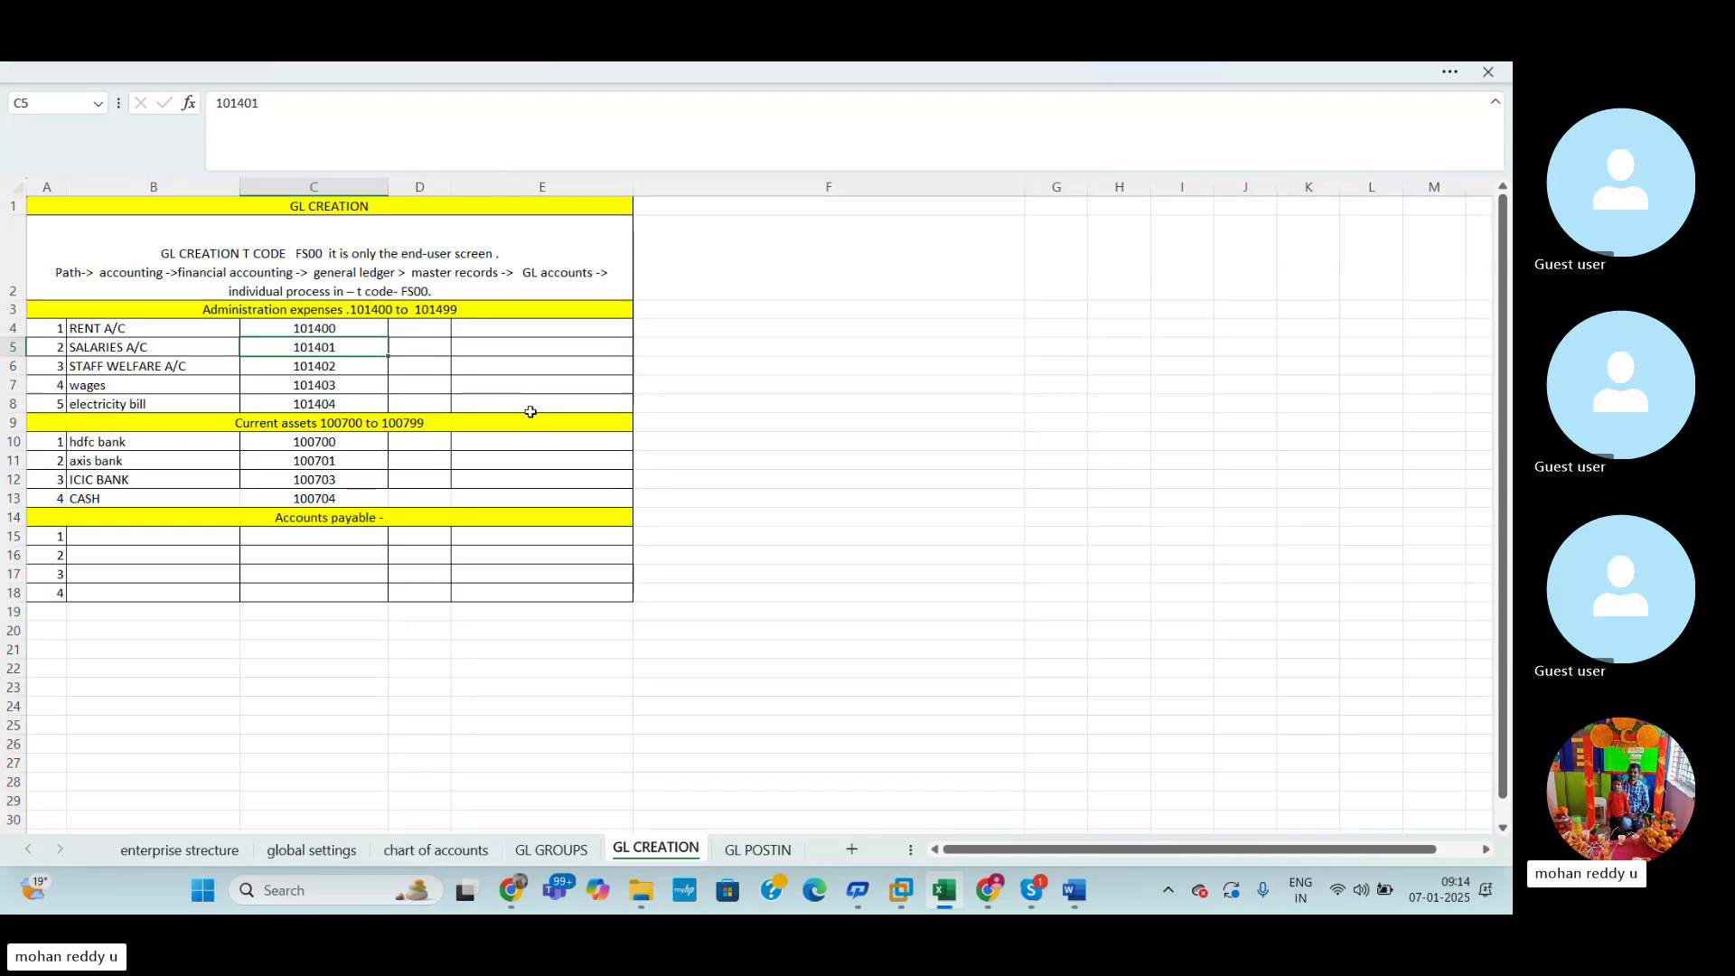
key("alt+Tab")
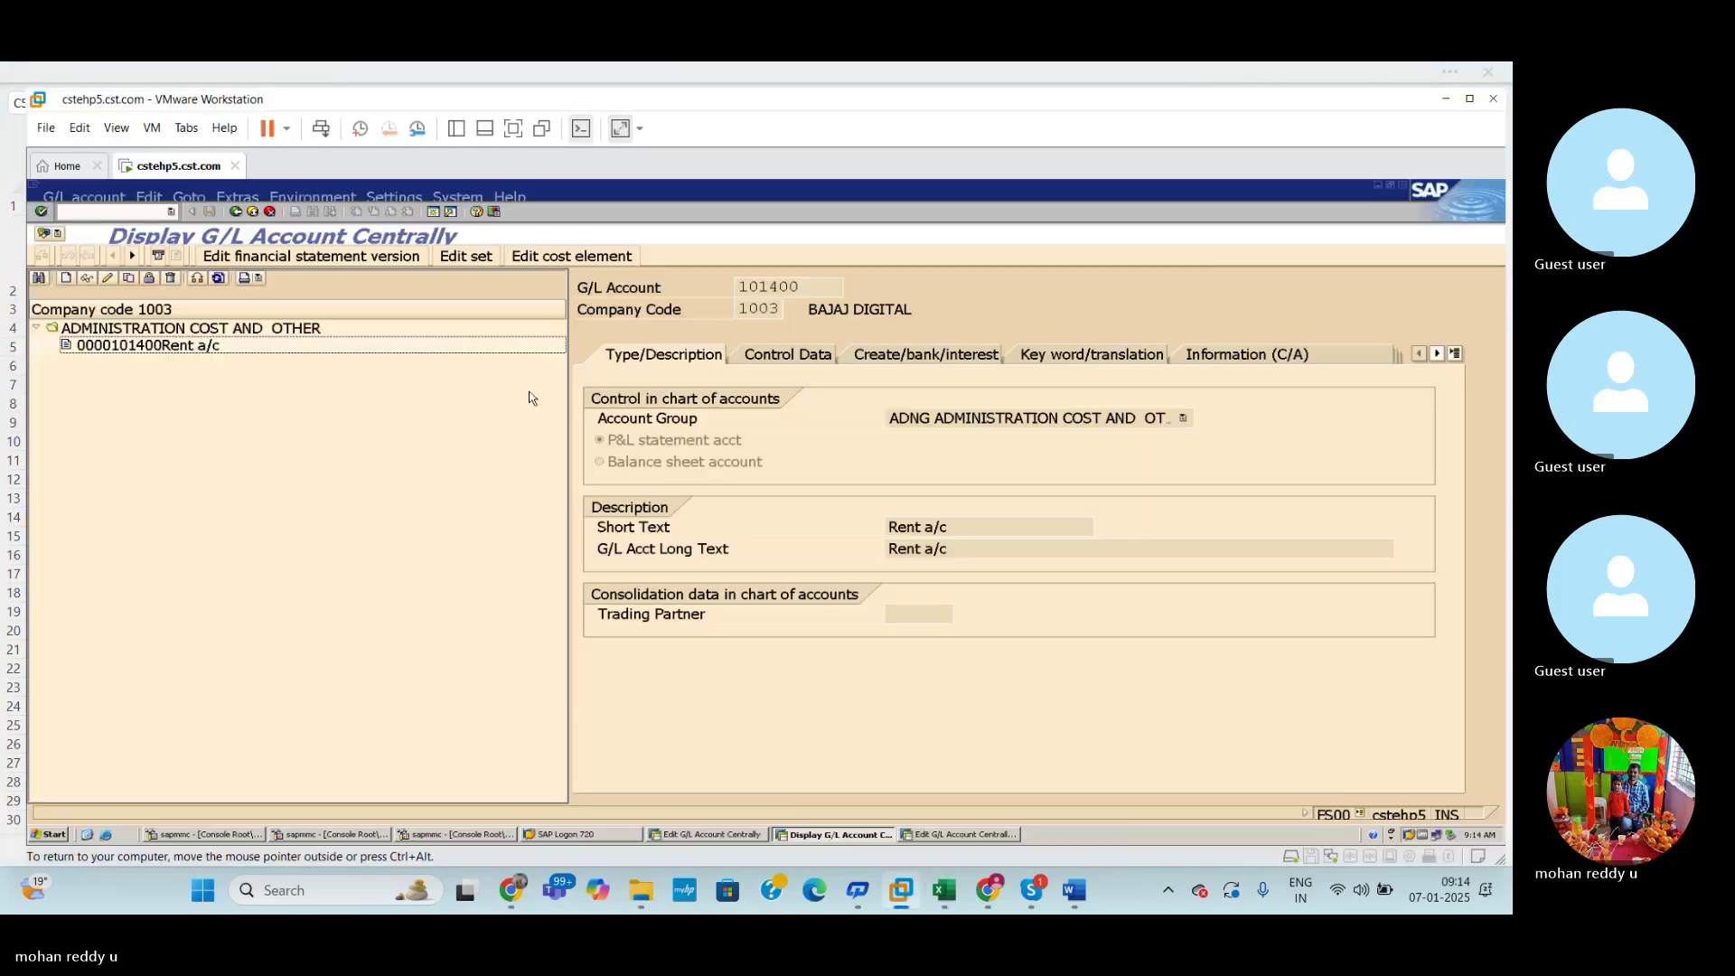
Start creating G/L account 101401 in company code 1003 and assign it to account group ADNG, administration cost and other.
left_click(67, 280)
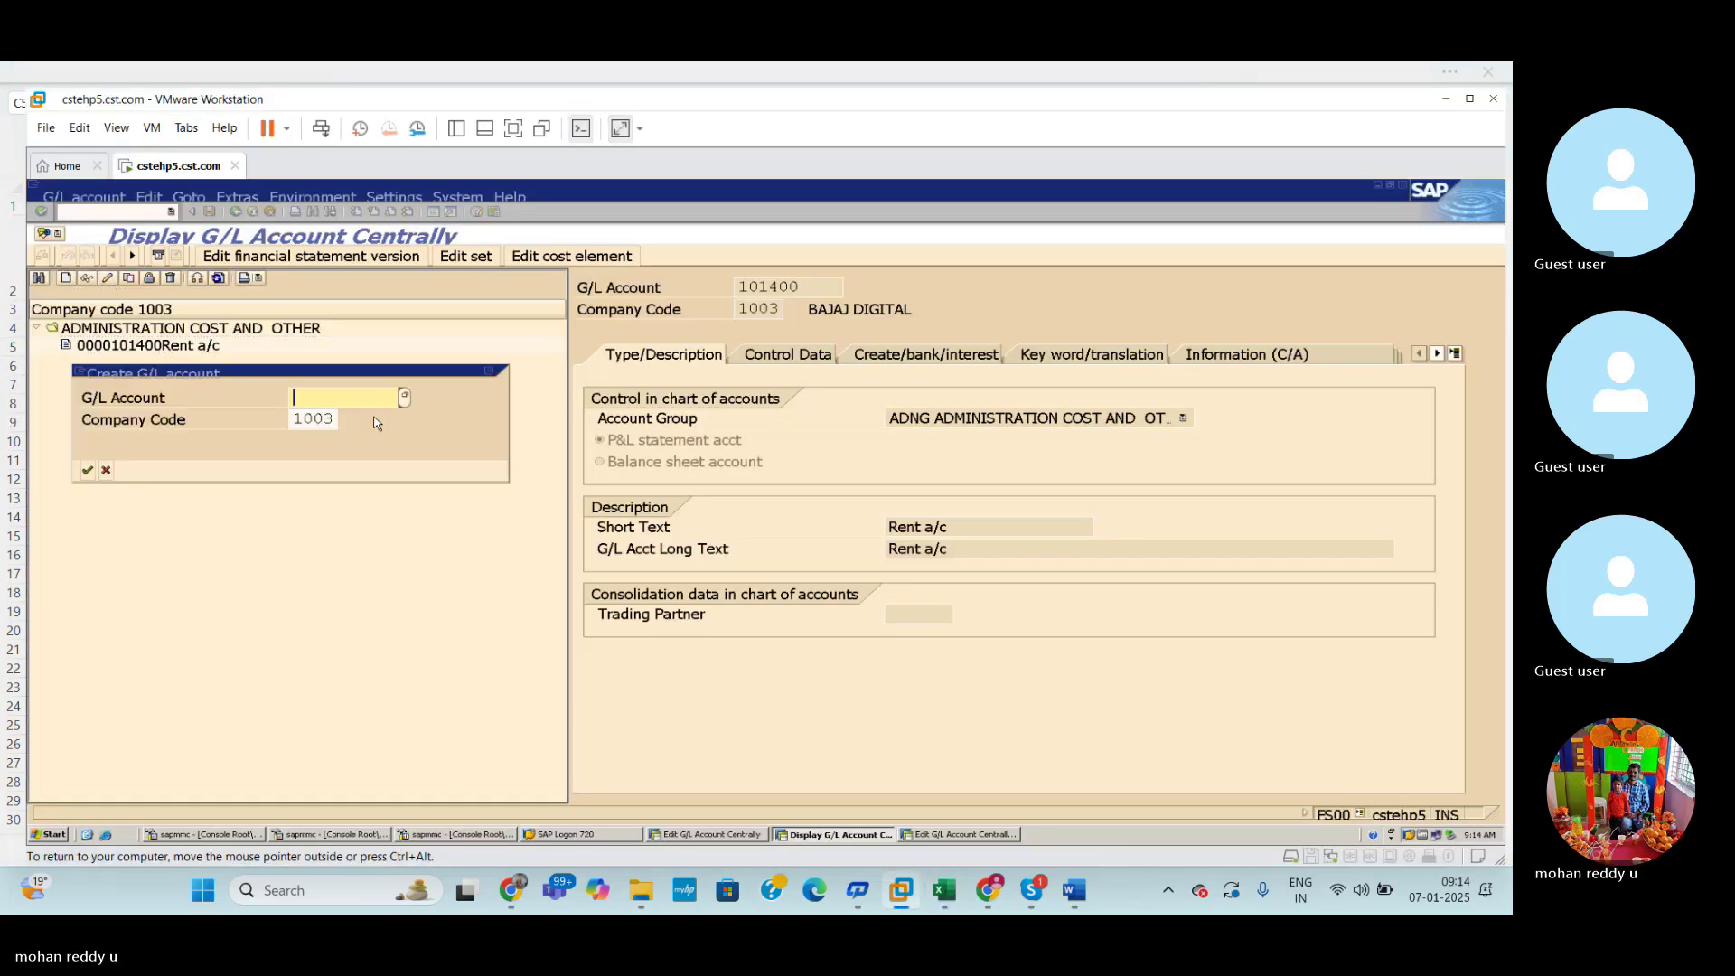
type("1014")
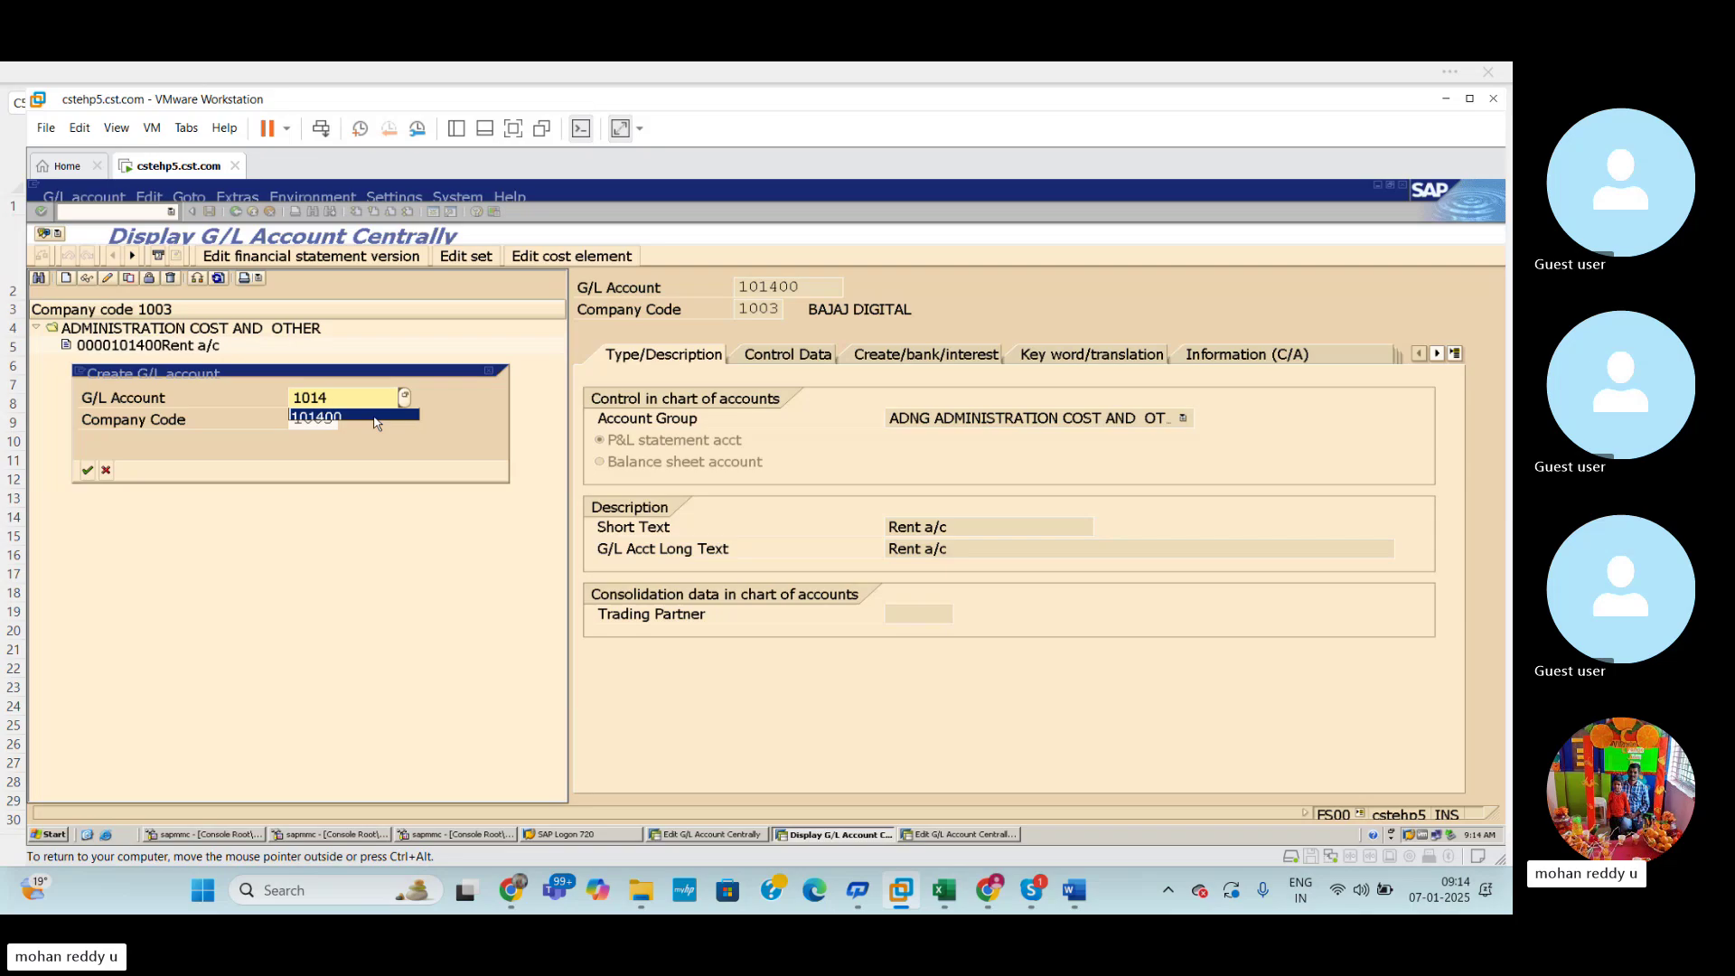
type("01")
key("Return")
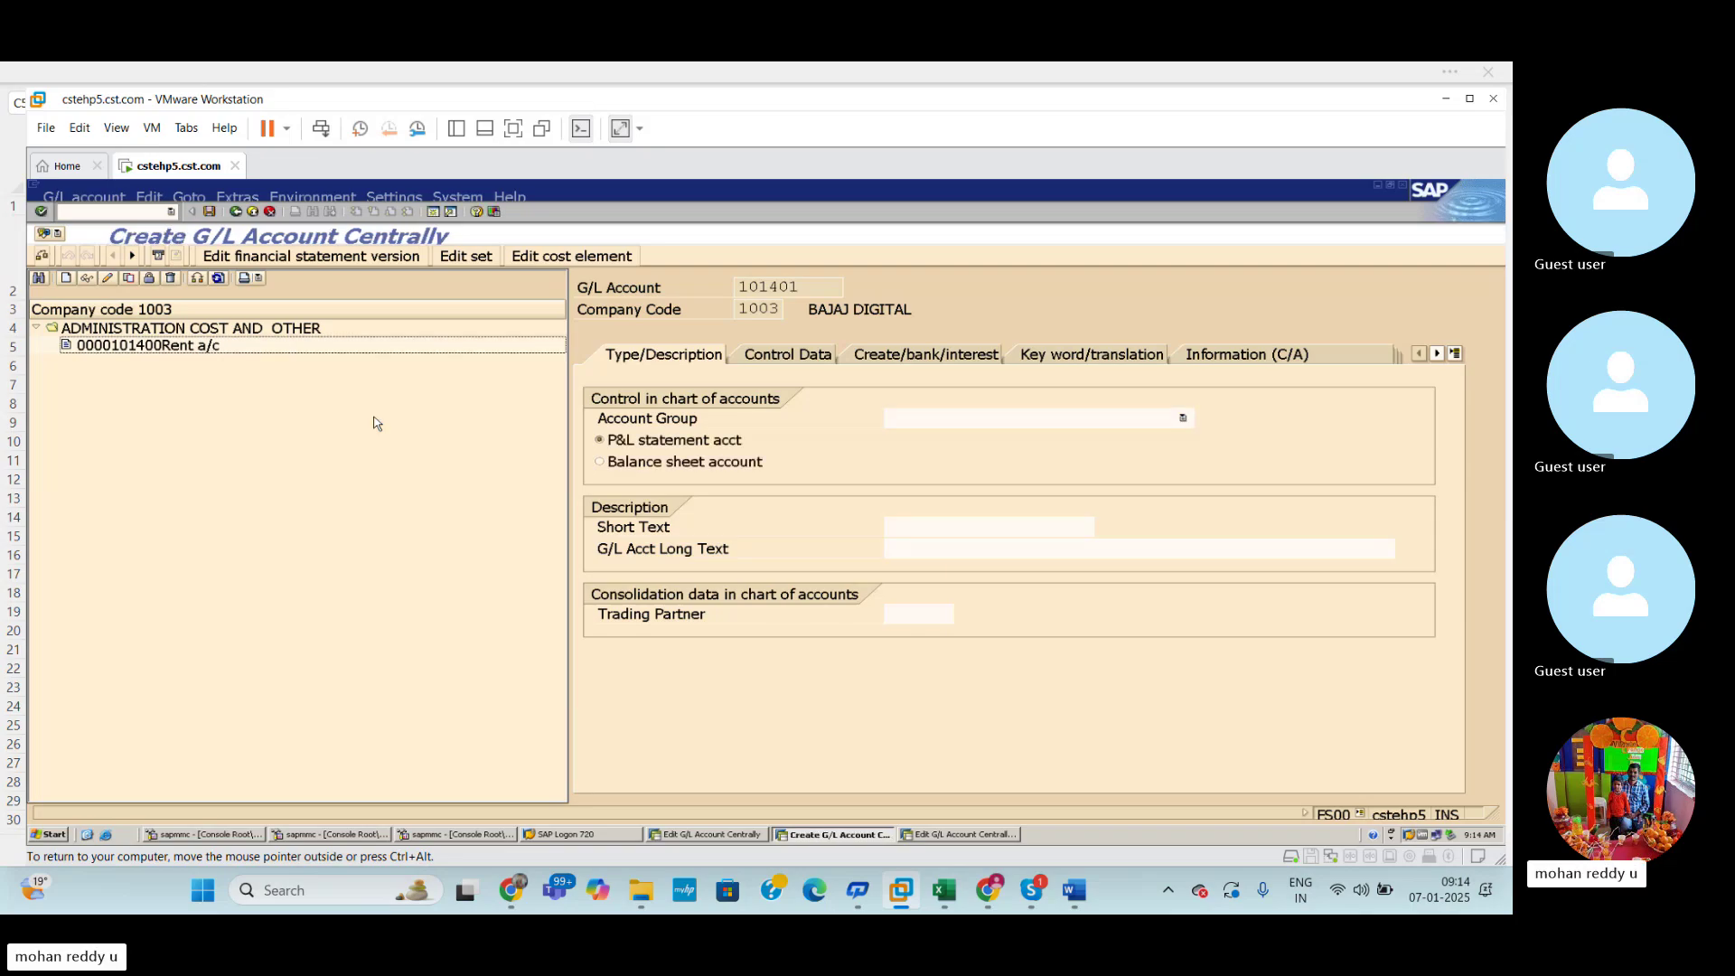
left_click(951, 421)
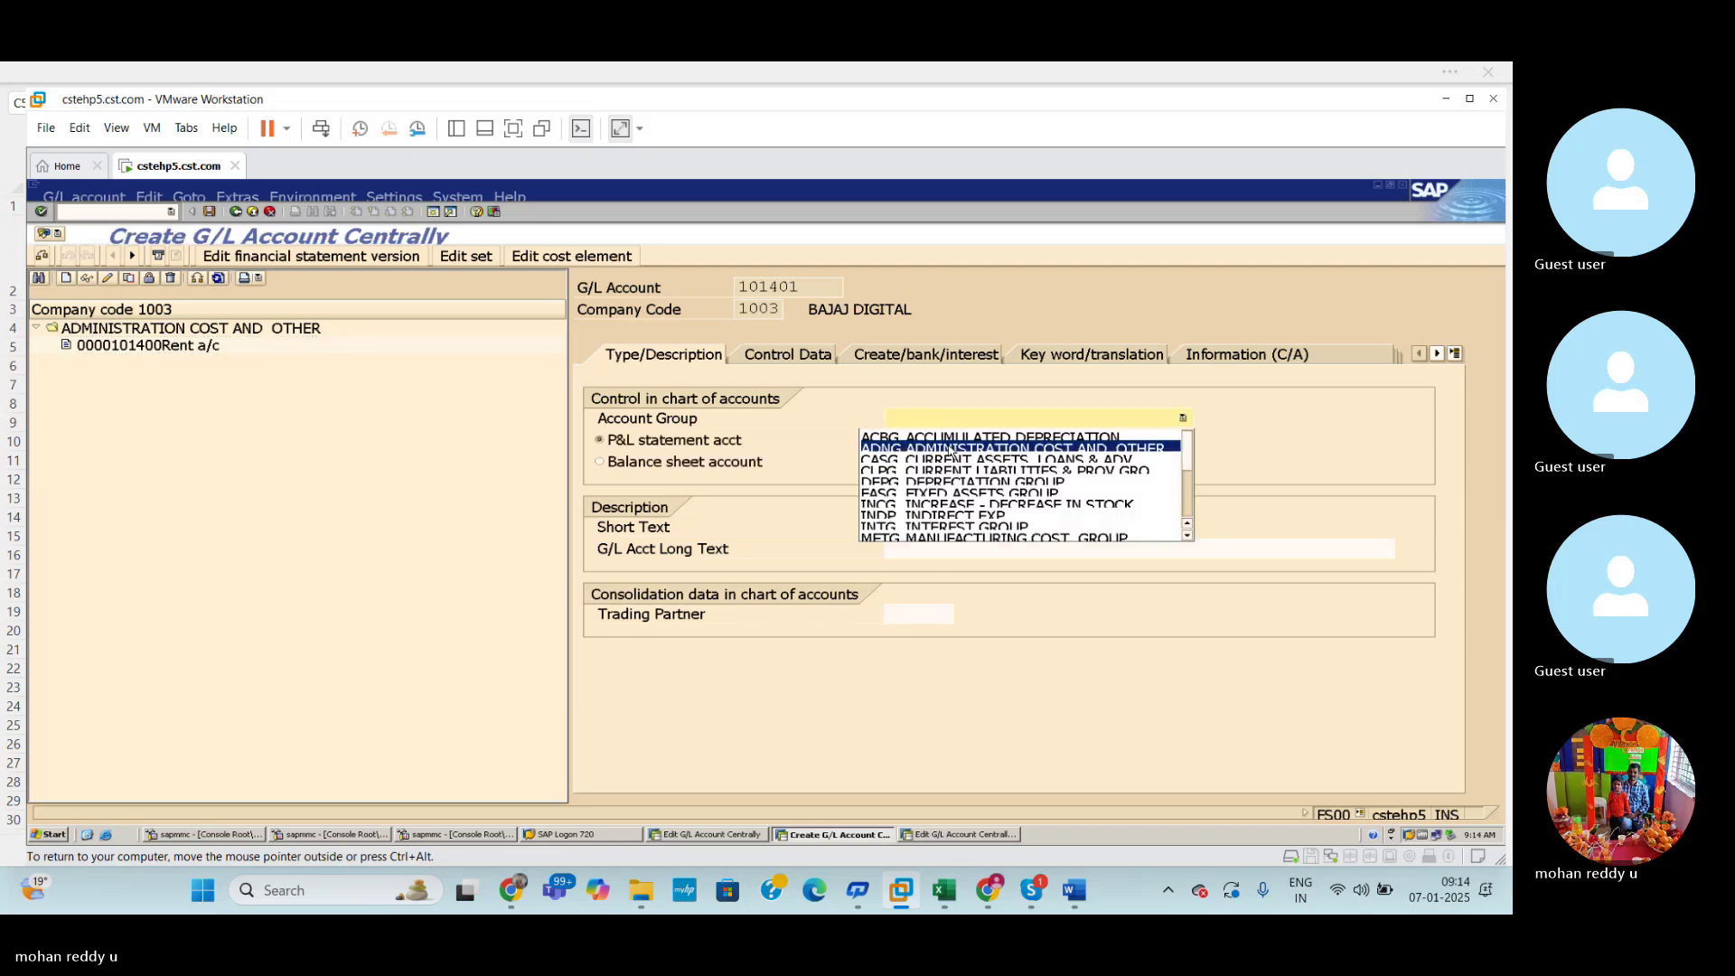
left_click(948, 439)
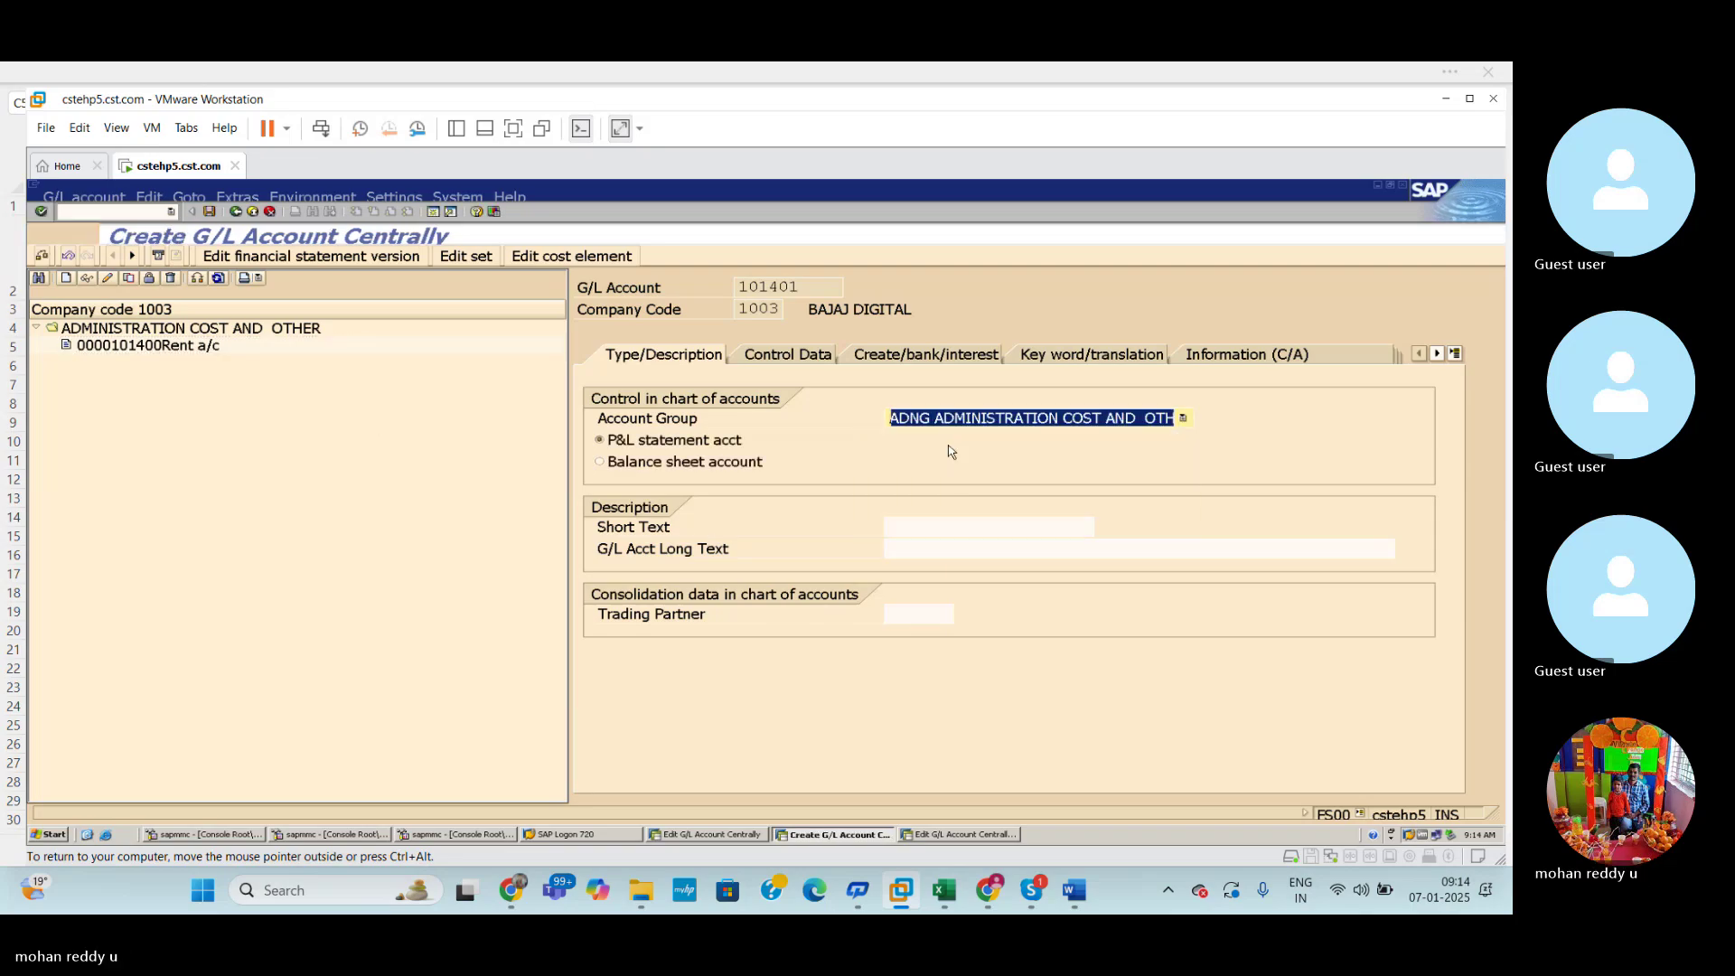
Enter "salaries a/c" as both the short text and the G/L account long text of account 101401.
left_click(911, 533)
type("s")
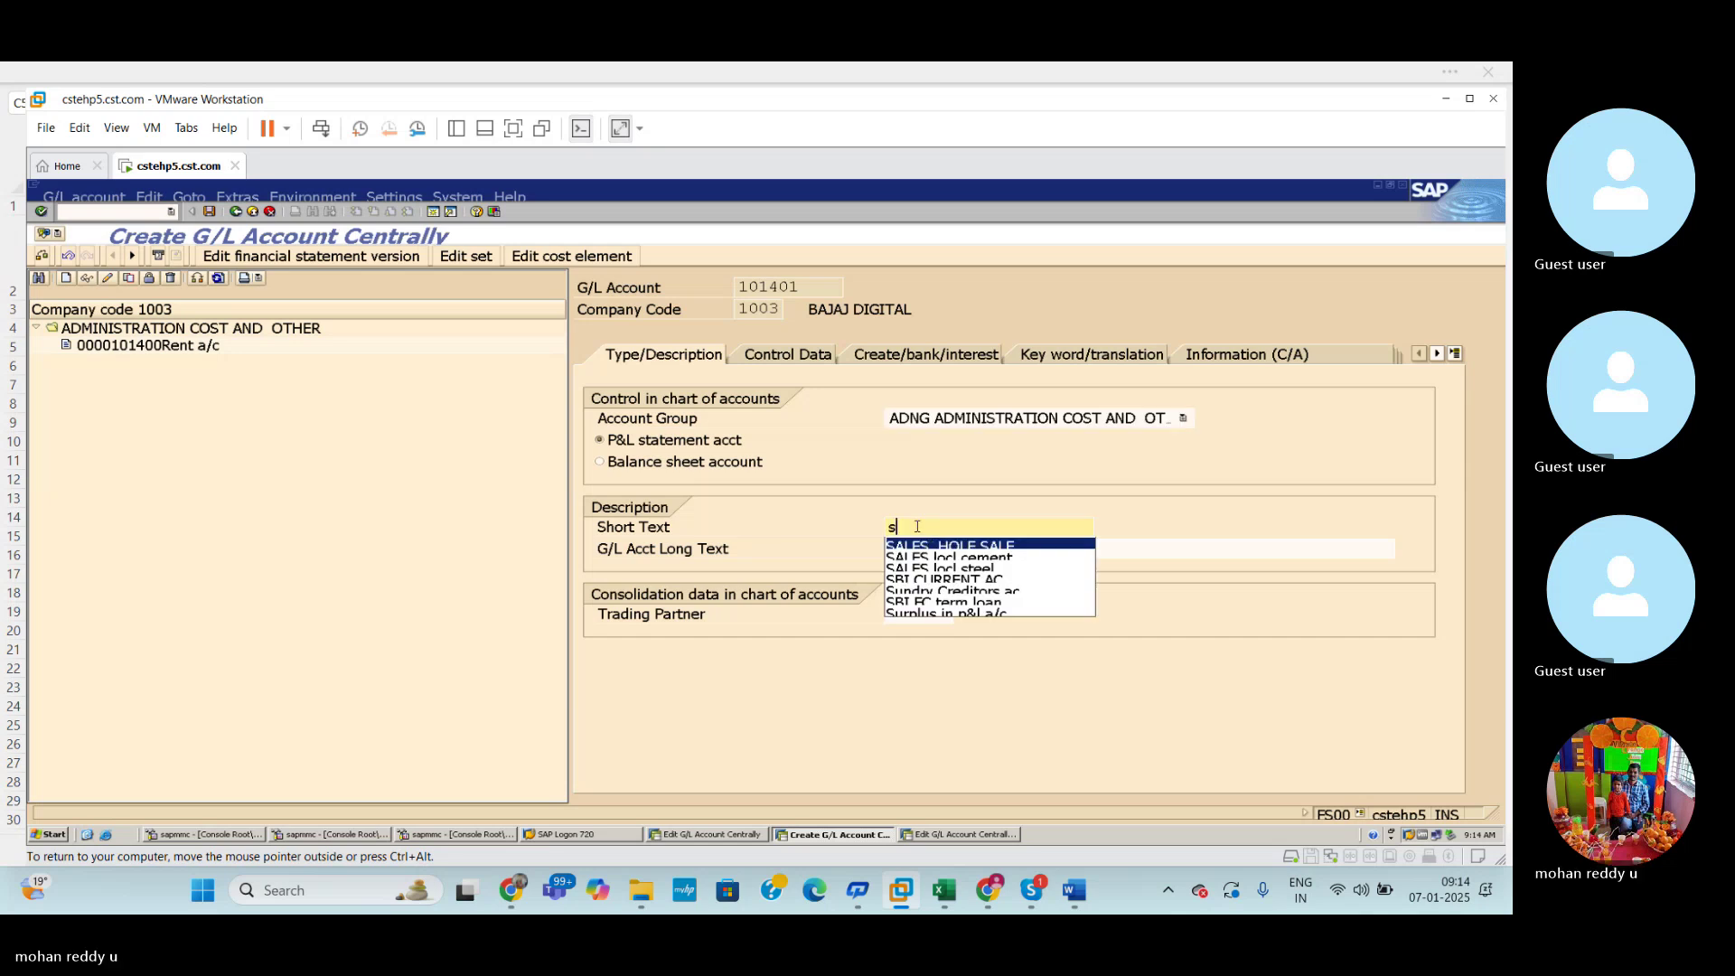
type("alaries")
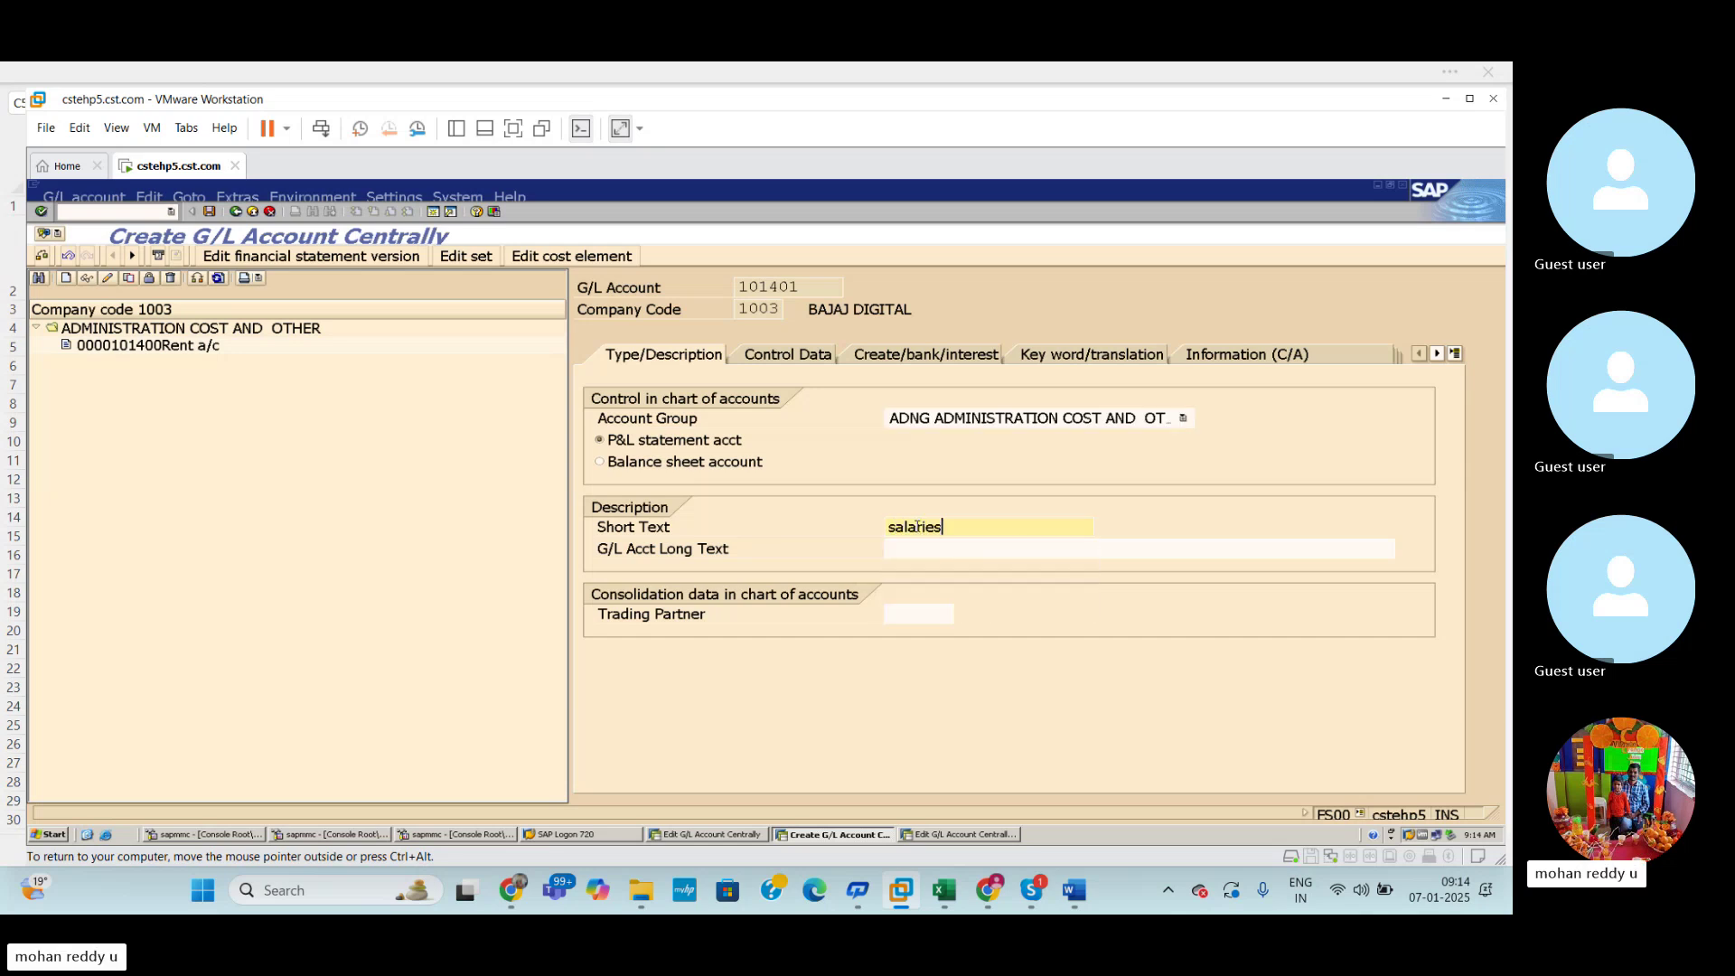
type(" a/c")
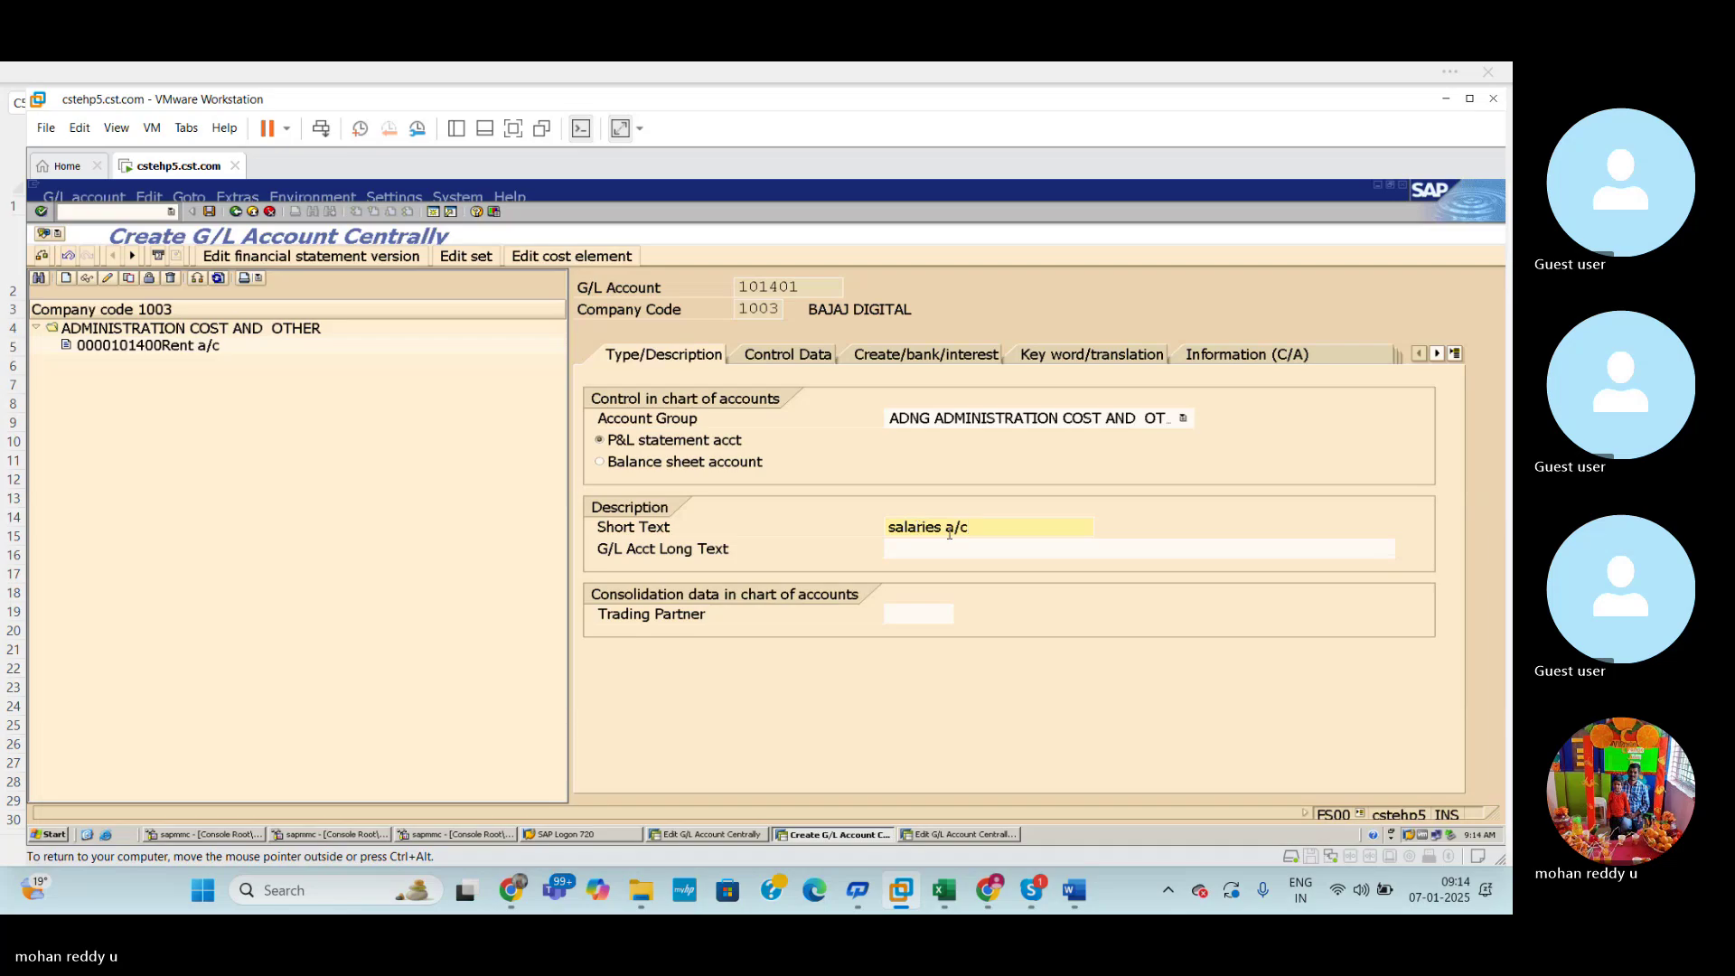
key("ctrl+a")
key("ctrl+c")
left_click(960, 549)
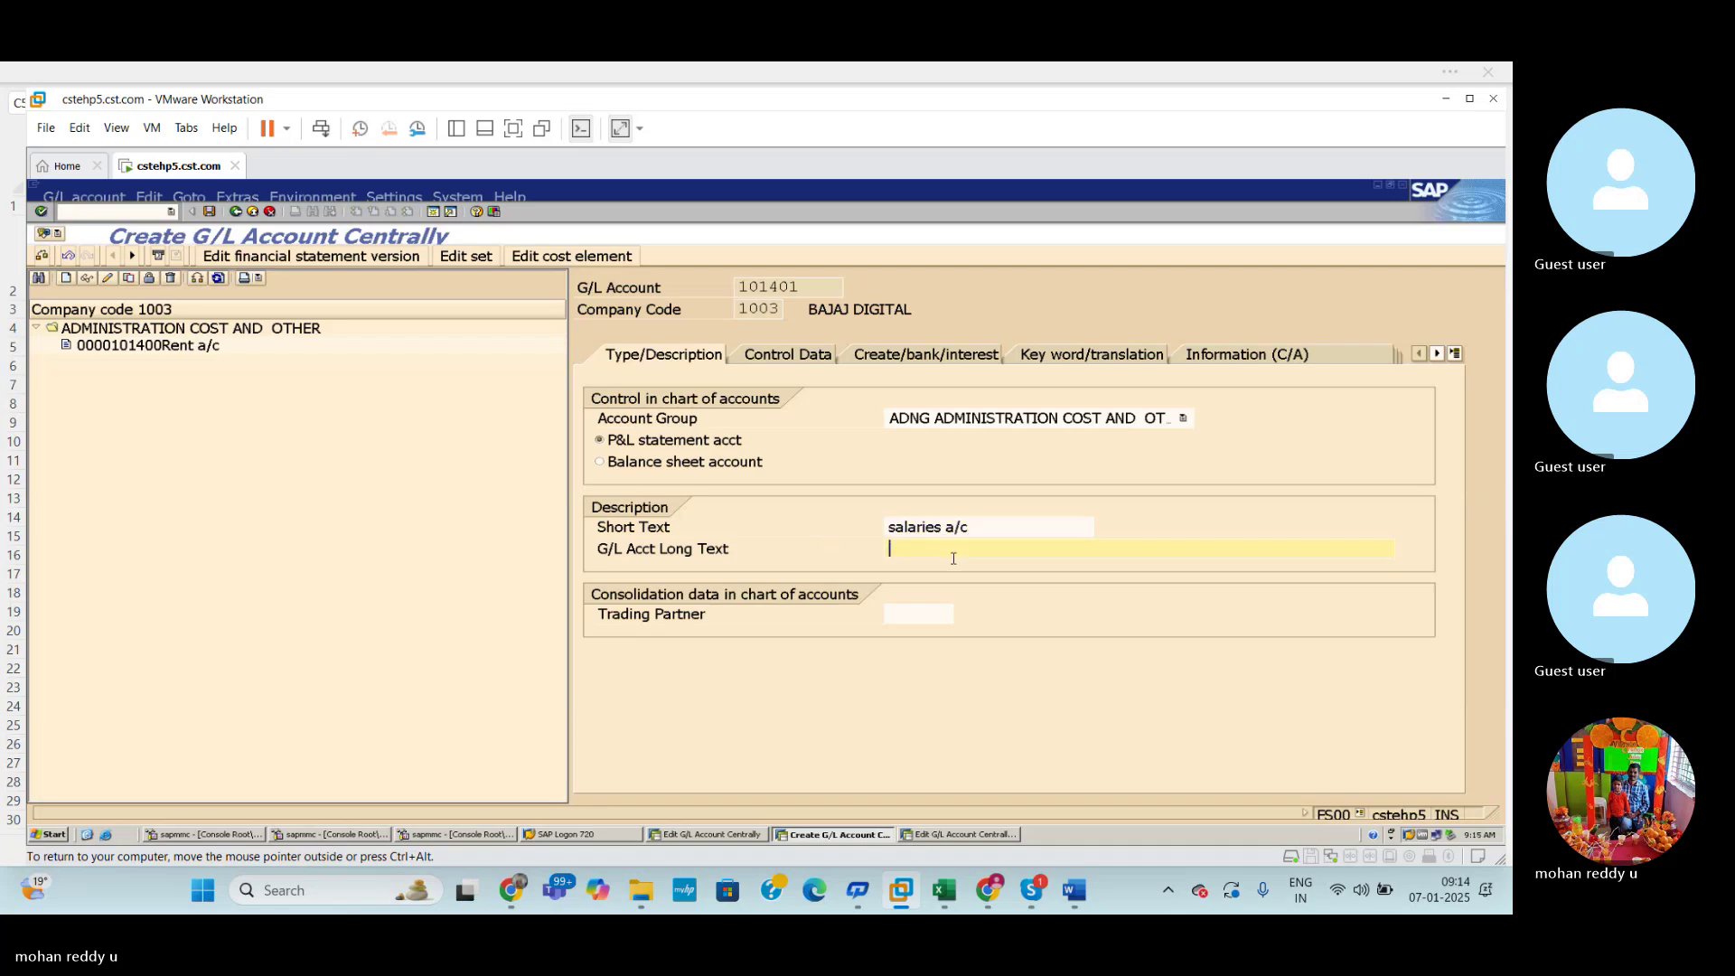
key("ctrl+v")
Enable line item display in the control data of account 101401 and set its sort key to 001.
left_click(782, 359)
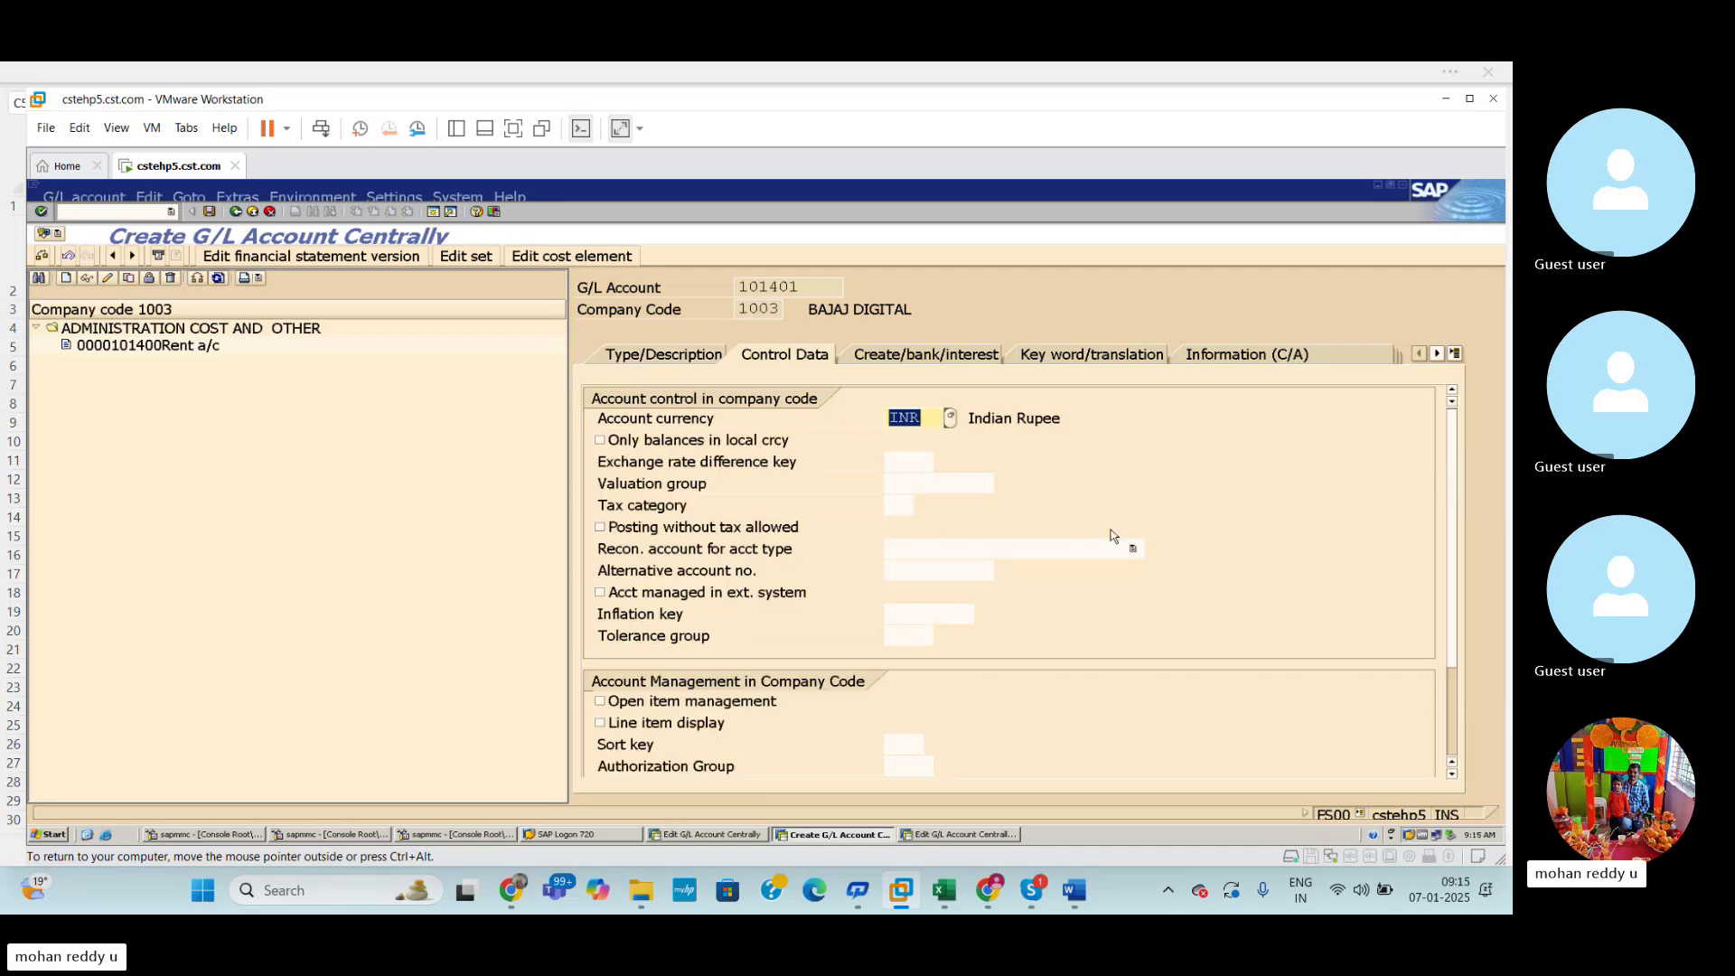
left_click(670, 726)
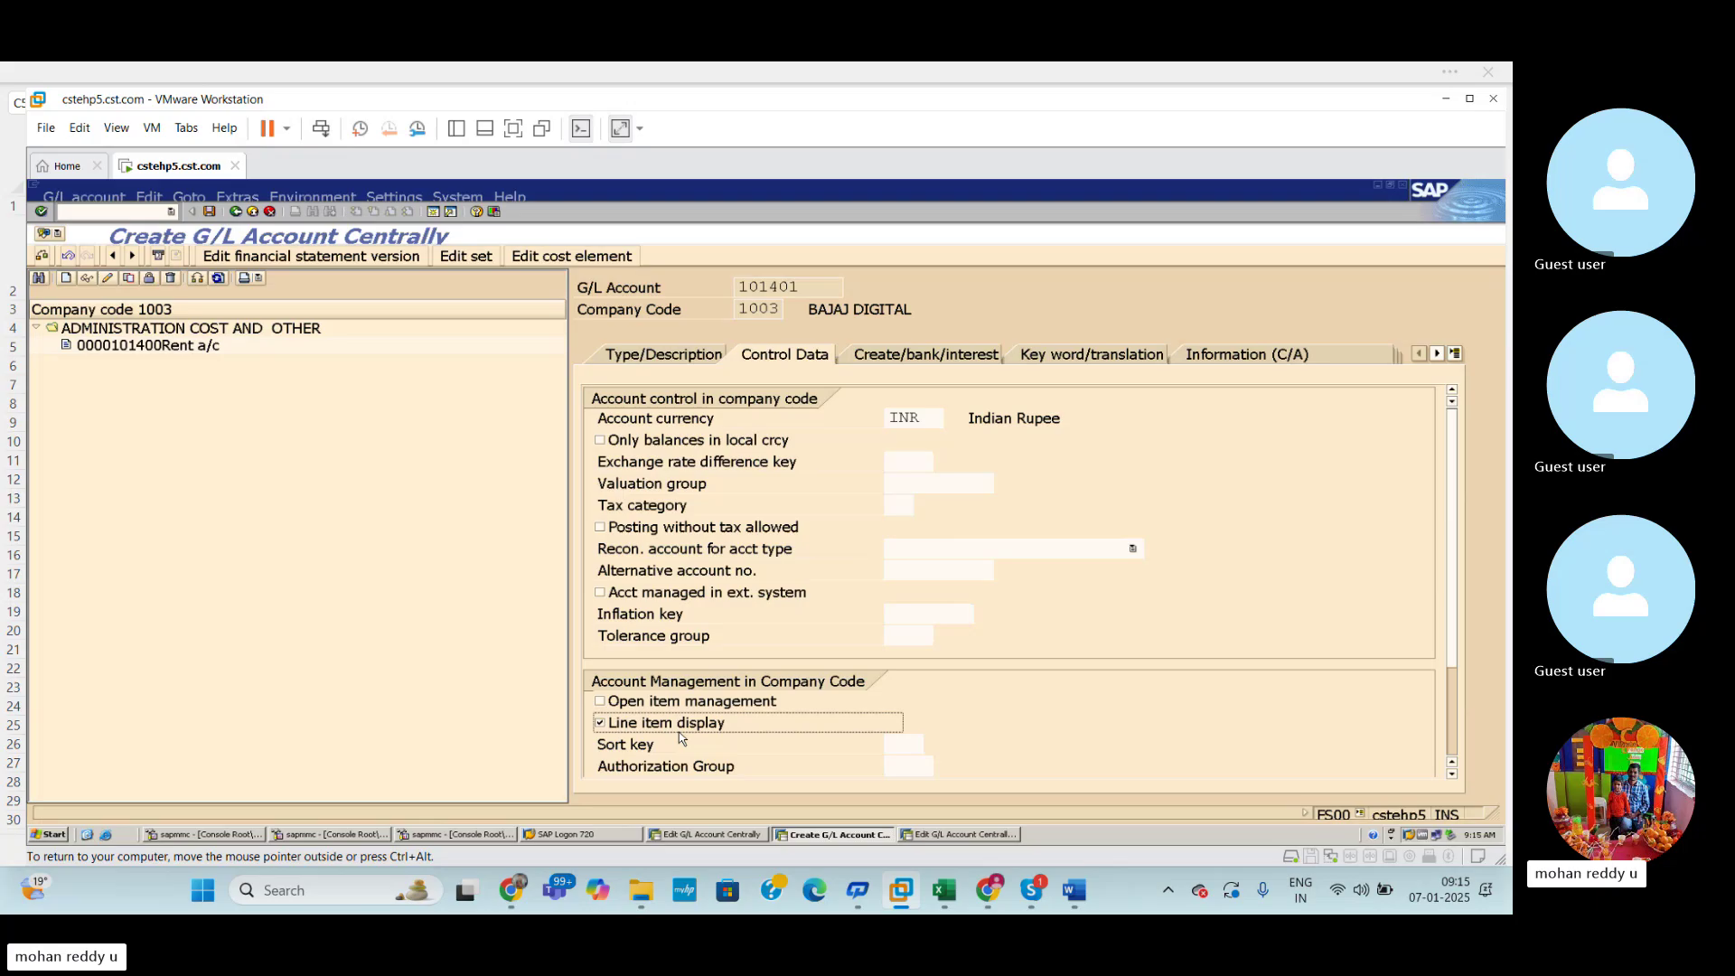
left_click(915, 749)
type("001")
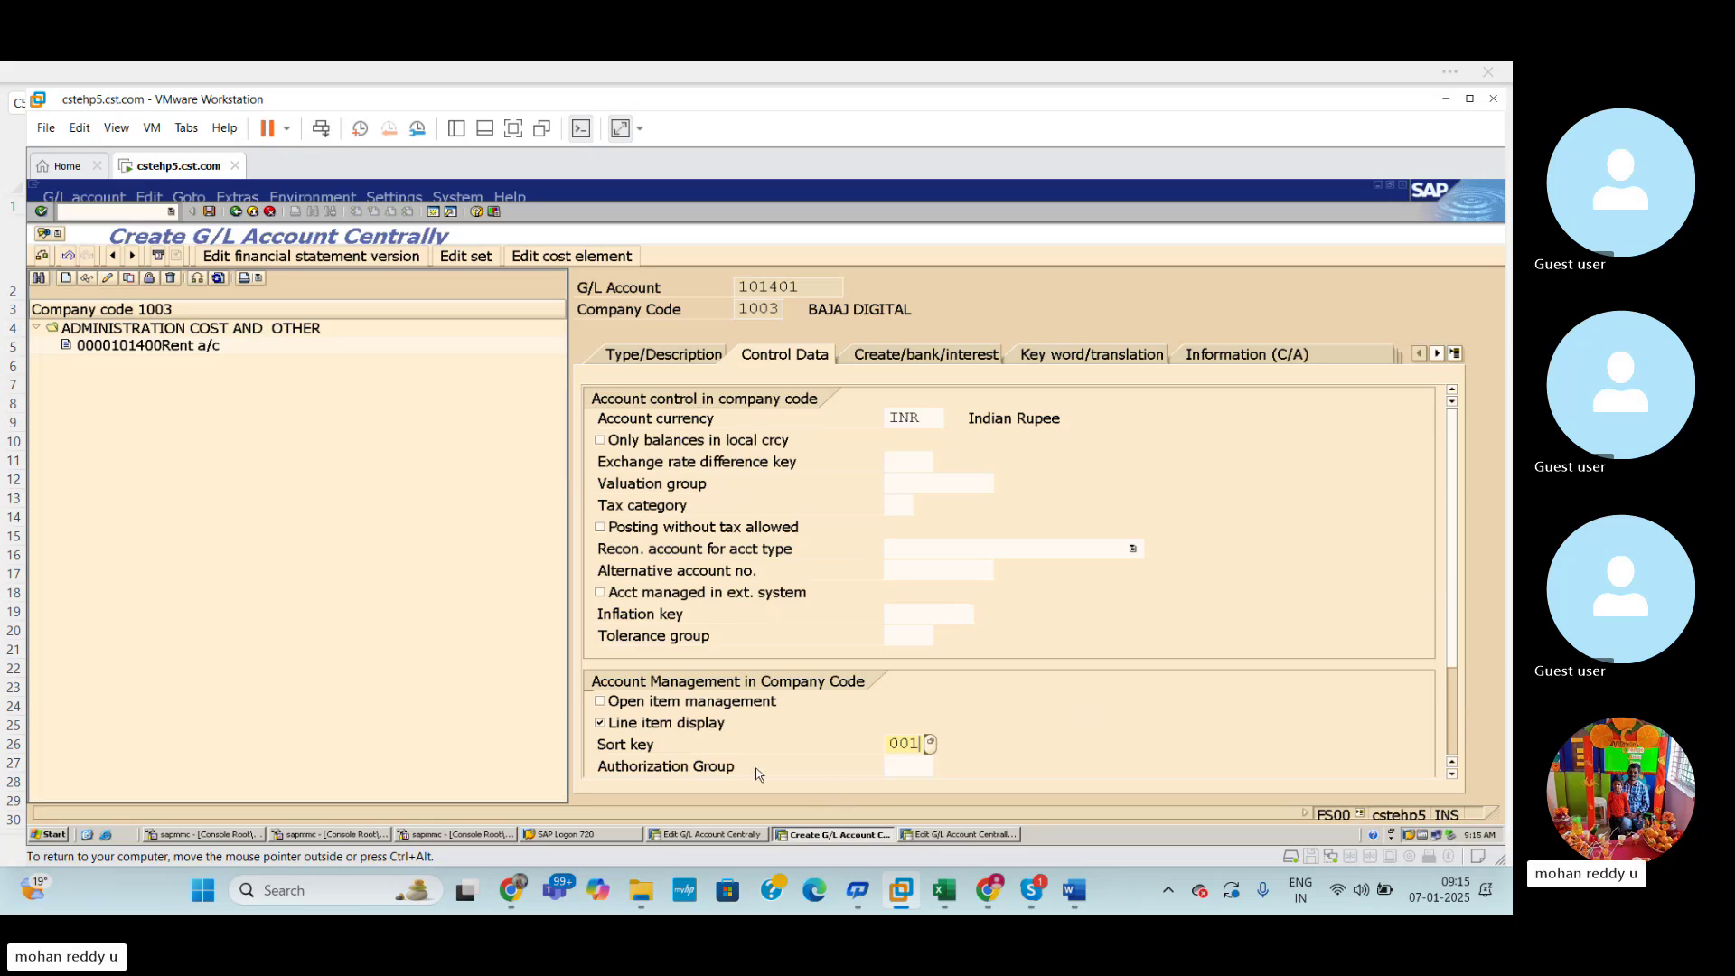
Bring up the available sort keys, and run FBL3N in a new session for account 101401 in company code 1003.
left_click(929, 743)
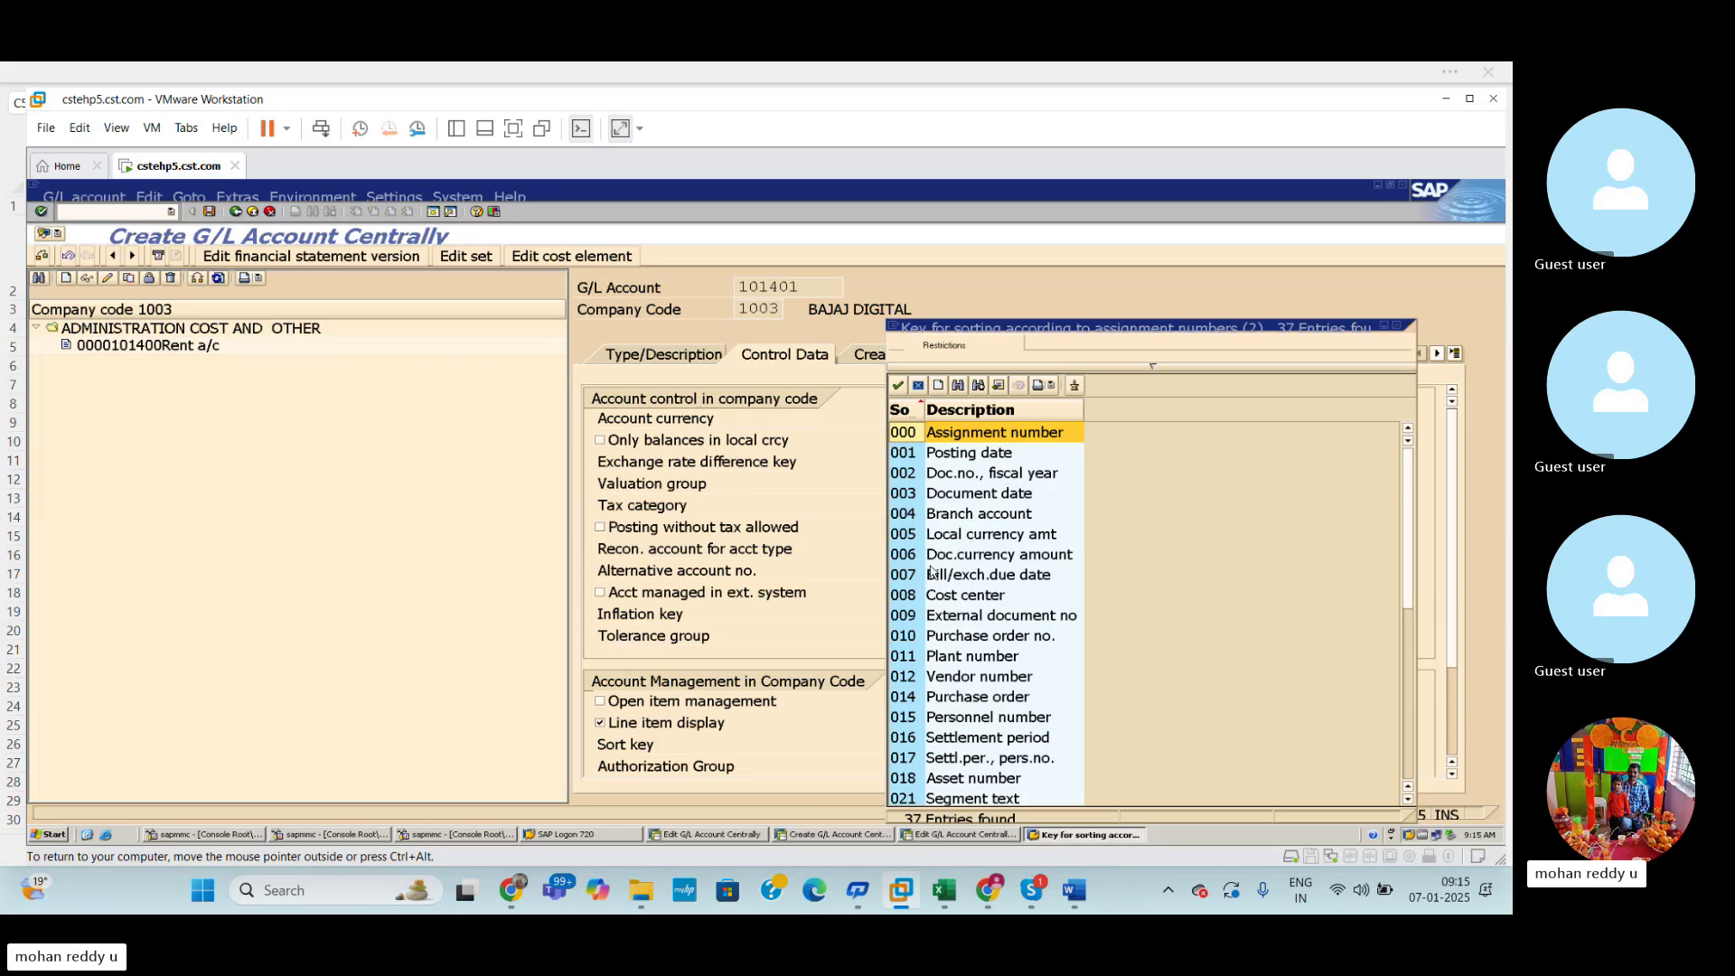
left_click(372, 564)
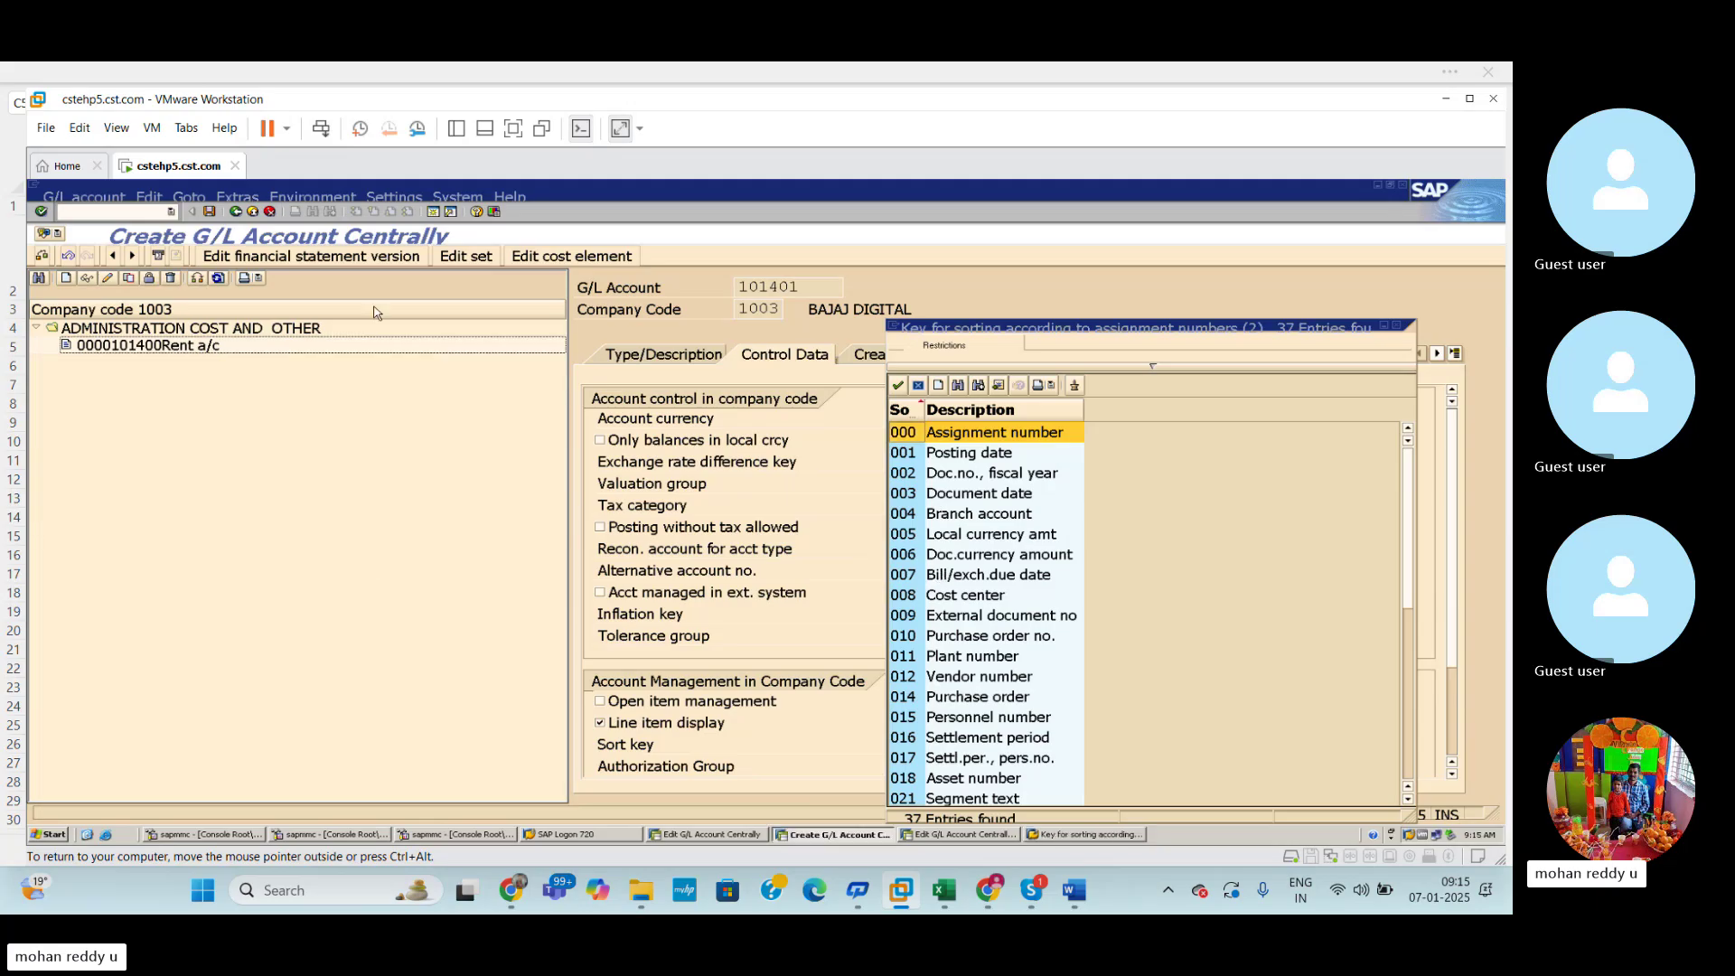
left_click(433, 214)
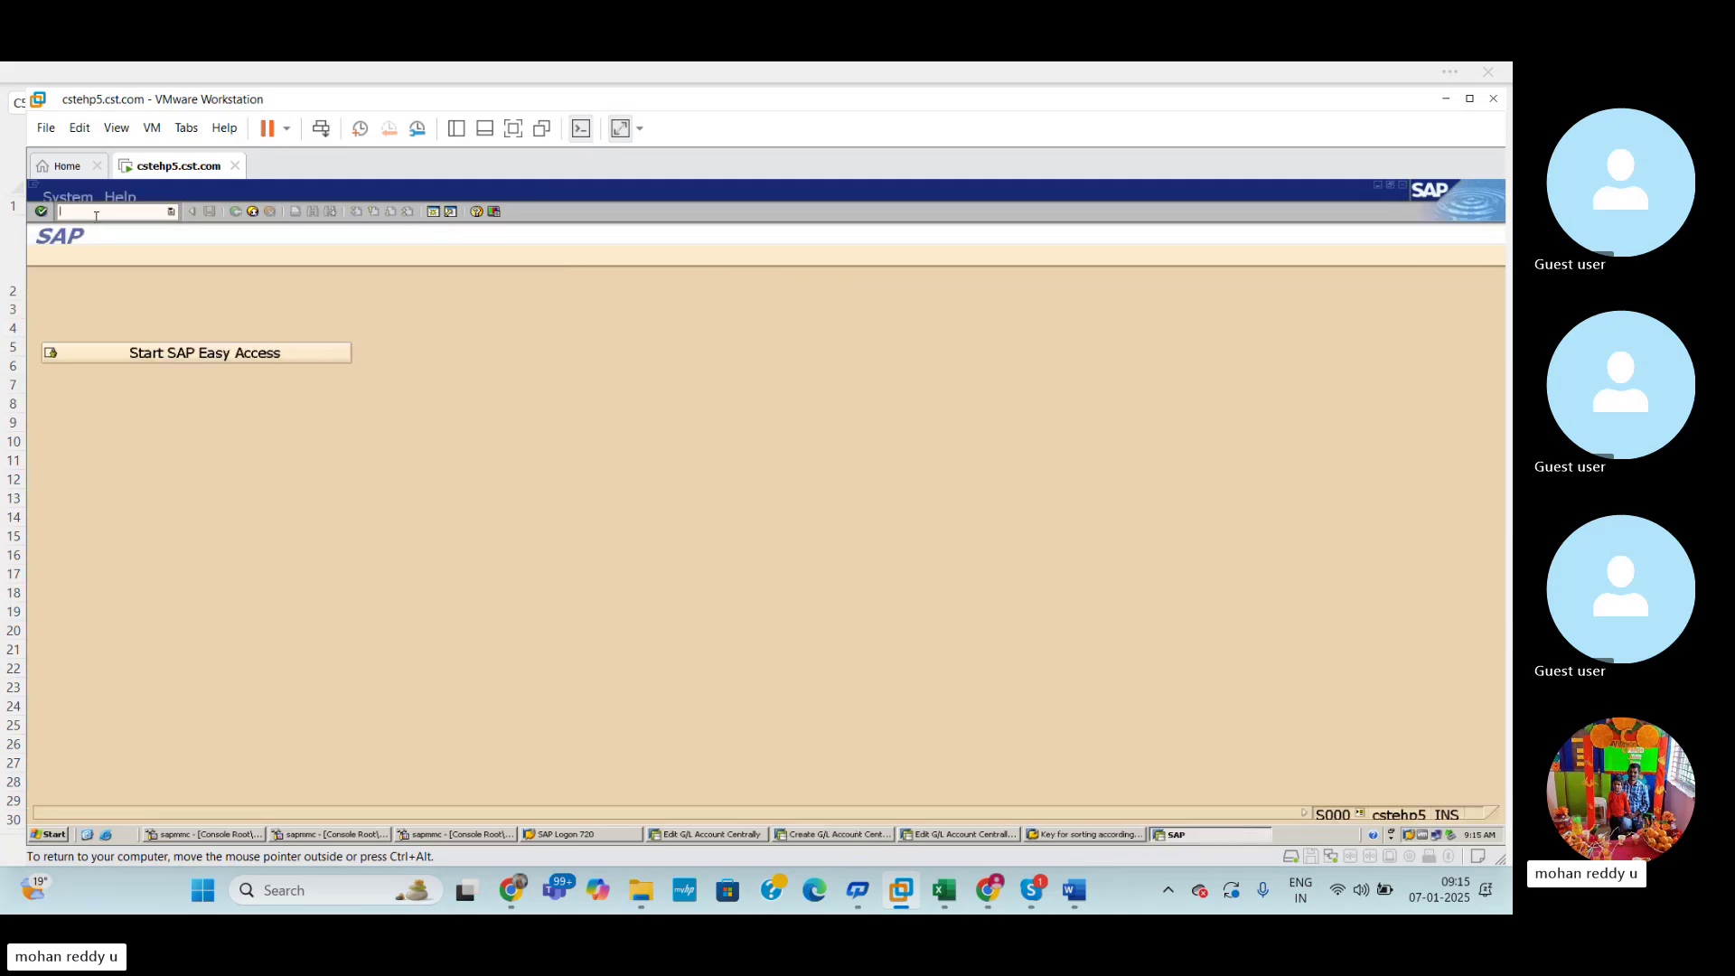
type("/nfbl3n")
key("Return")
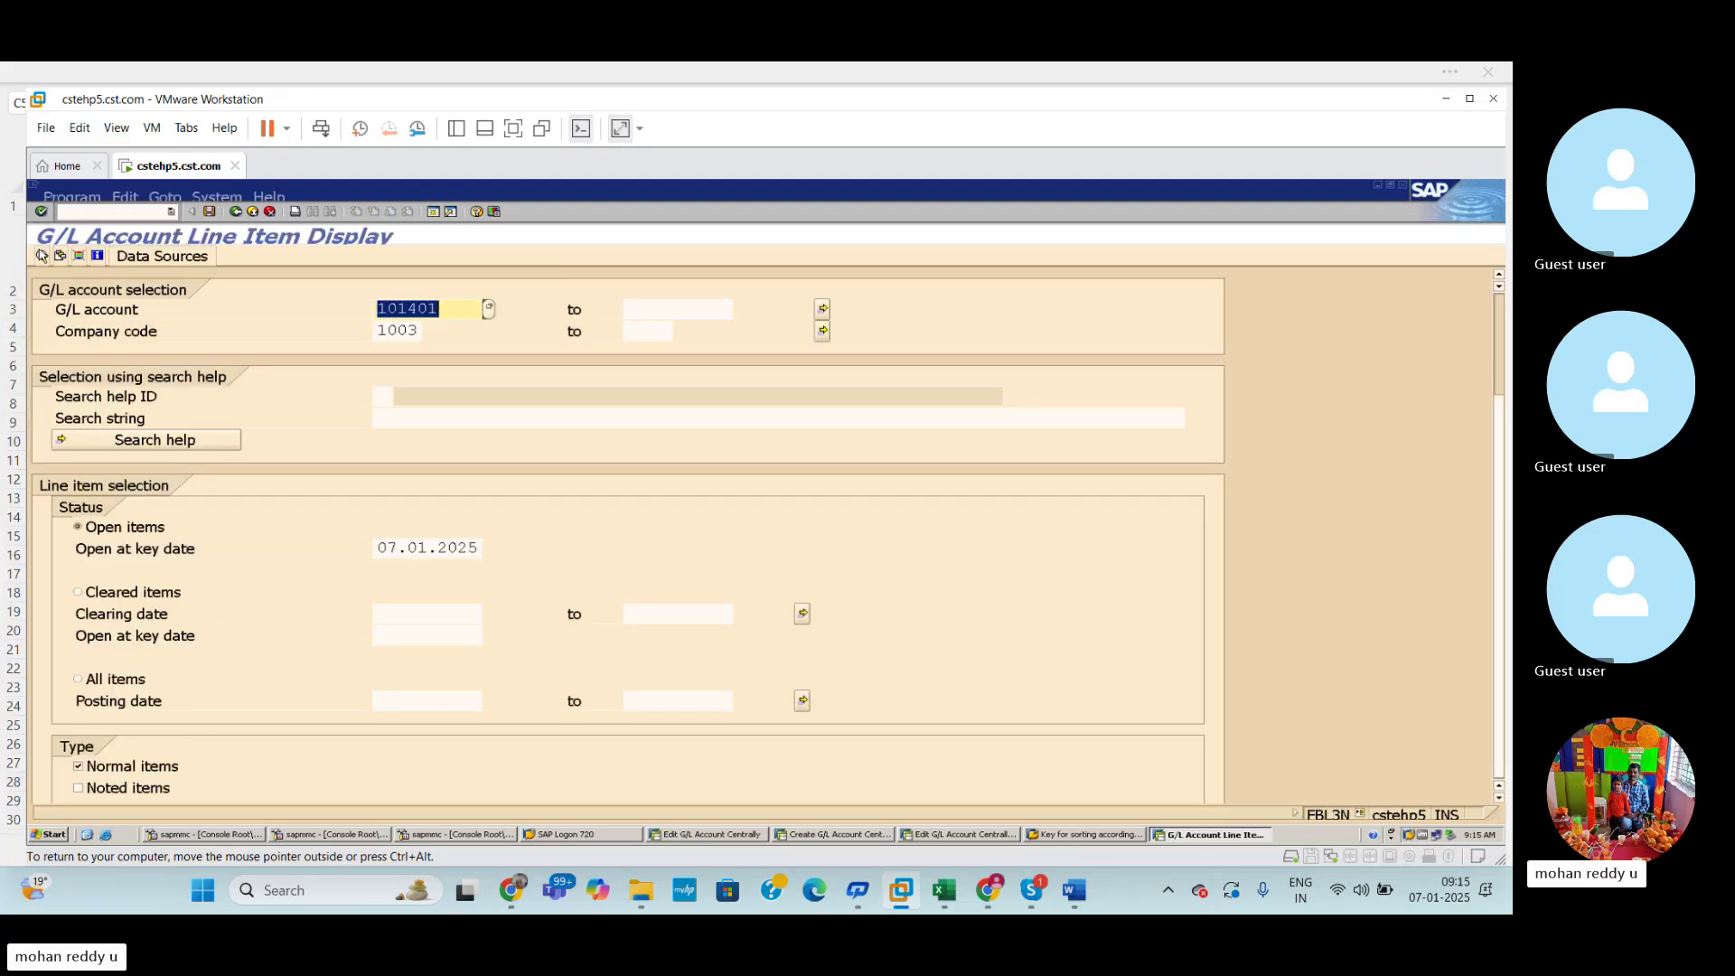
left_click(41, 255)
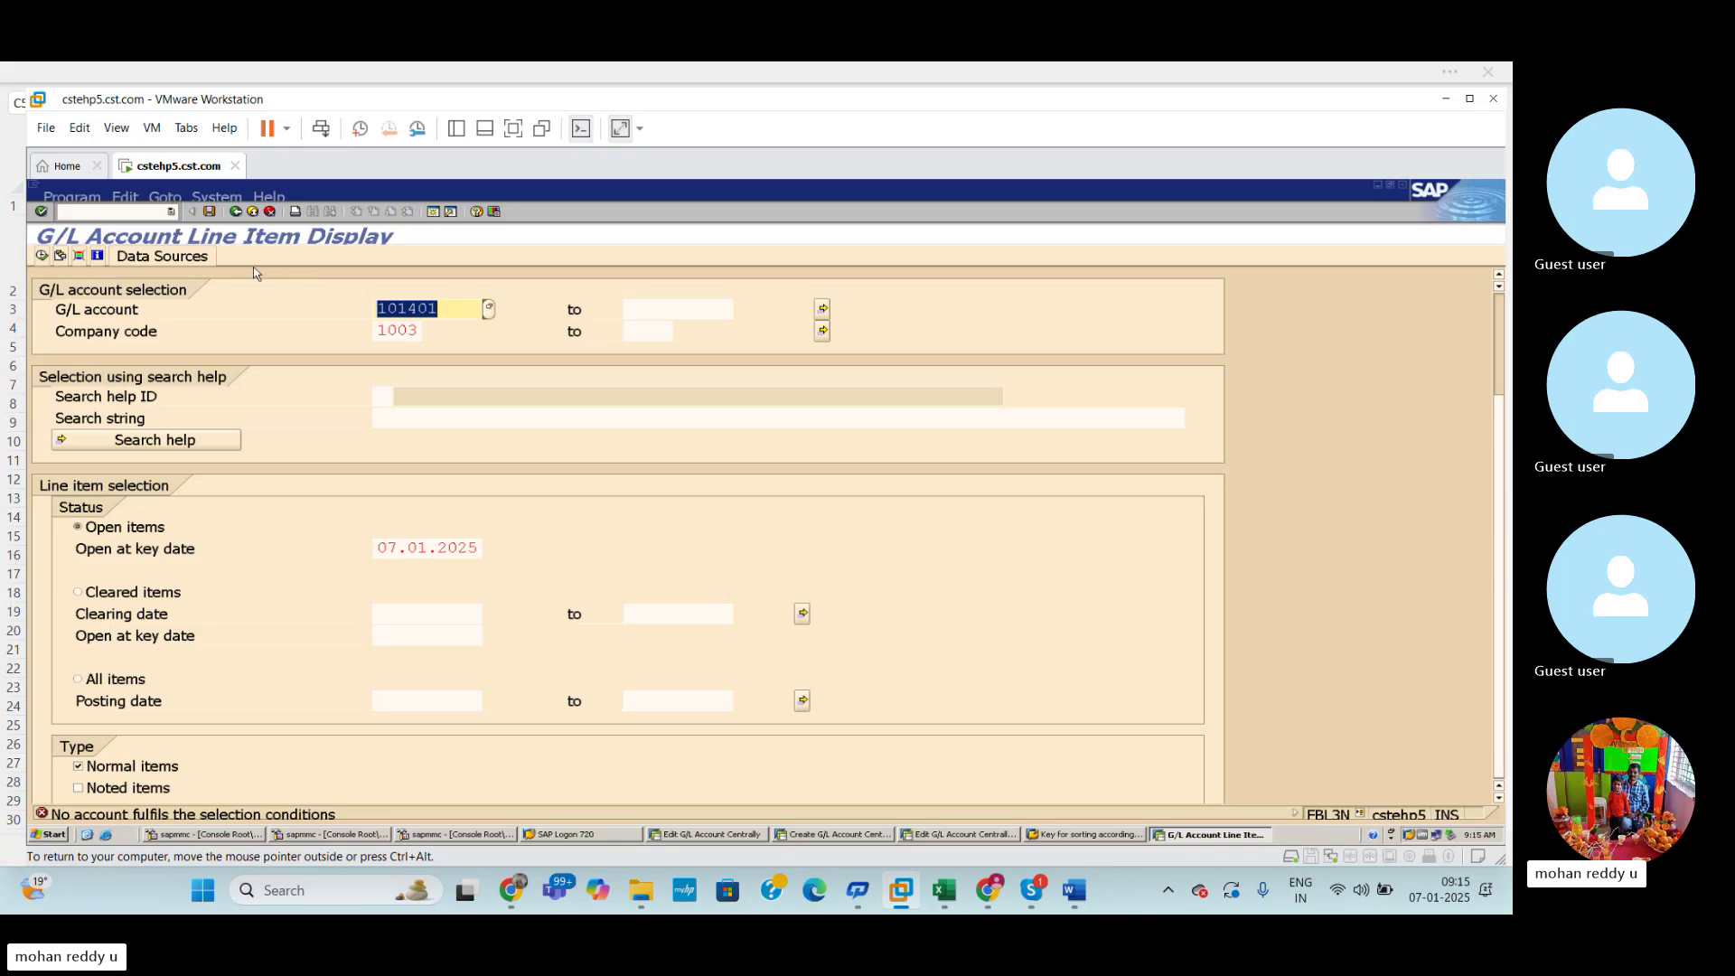
Clear the G/L account selection and run the line item display for company code 1003 with open items and with all items.
left_click(99, 212)
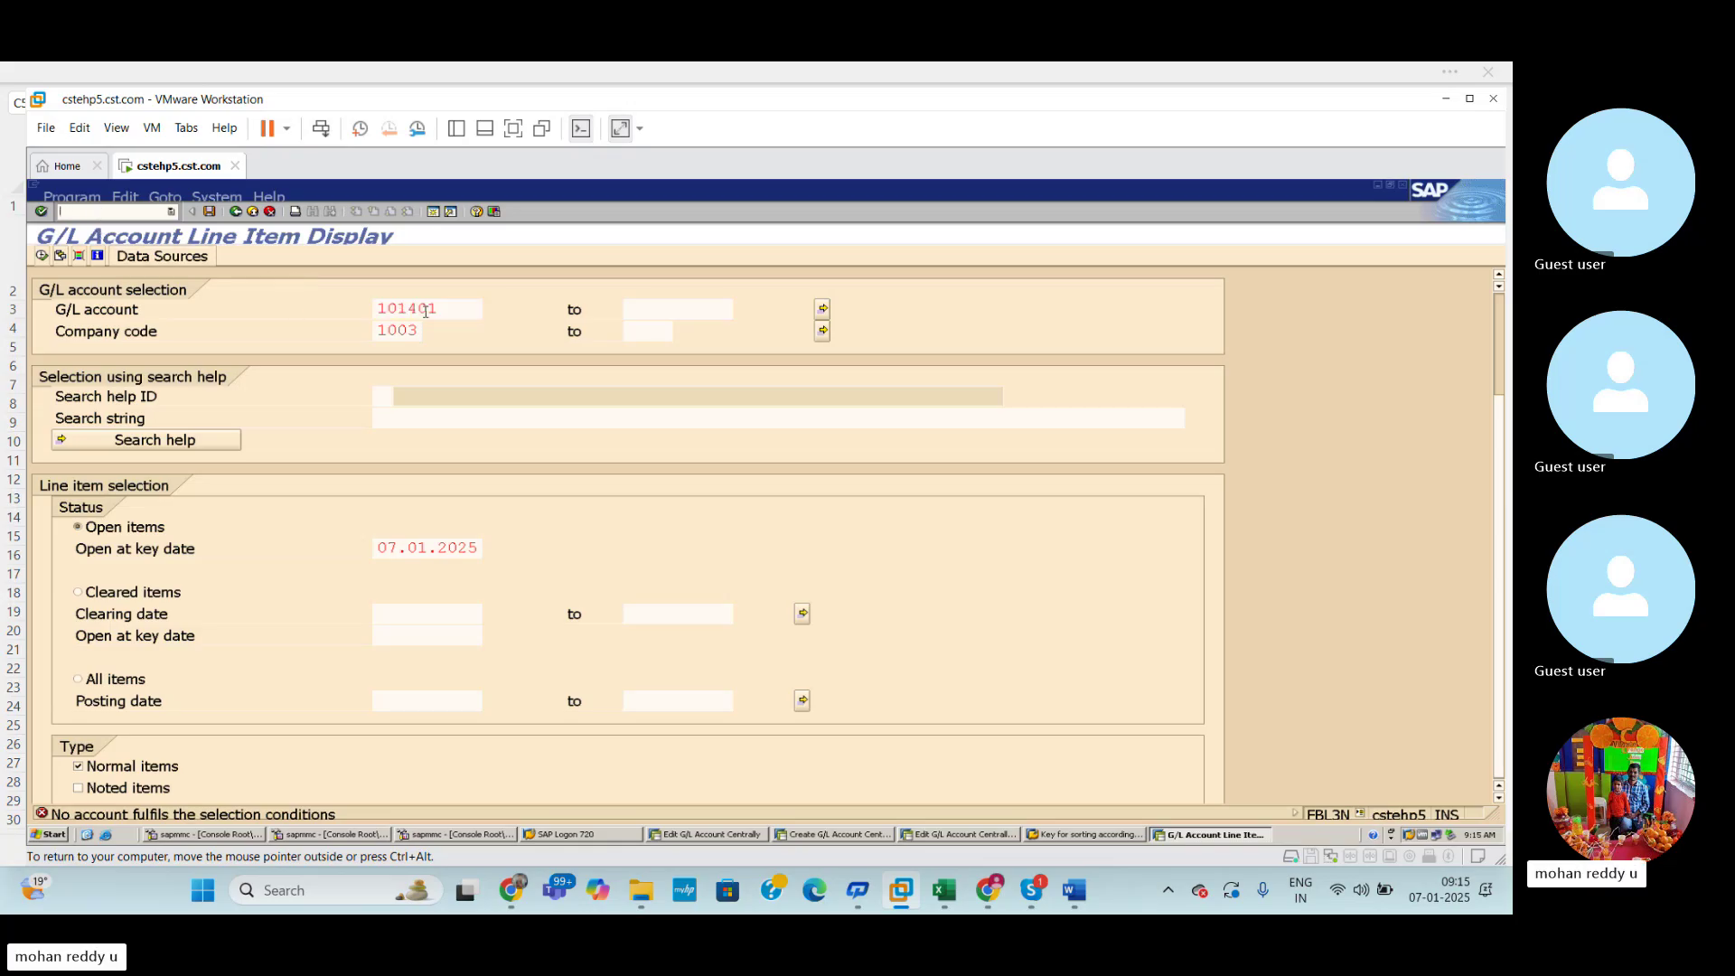
left_click(459, 308)
key("BackSpace")
key("BackSpace")
key("BackSpace")
key("BackSpace")
key("BackSpace")
key("BackSpace")
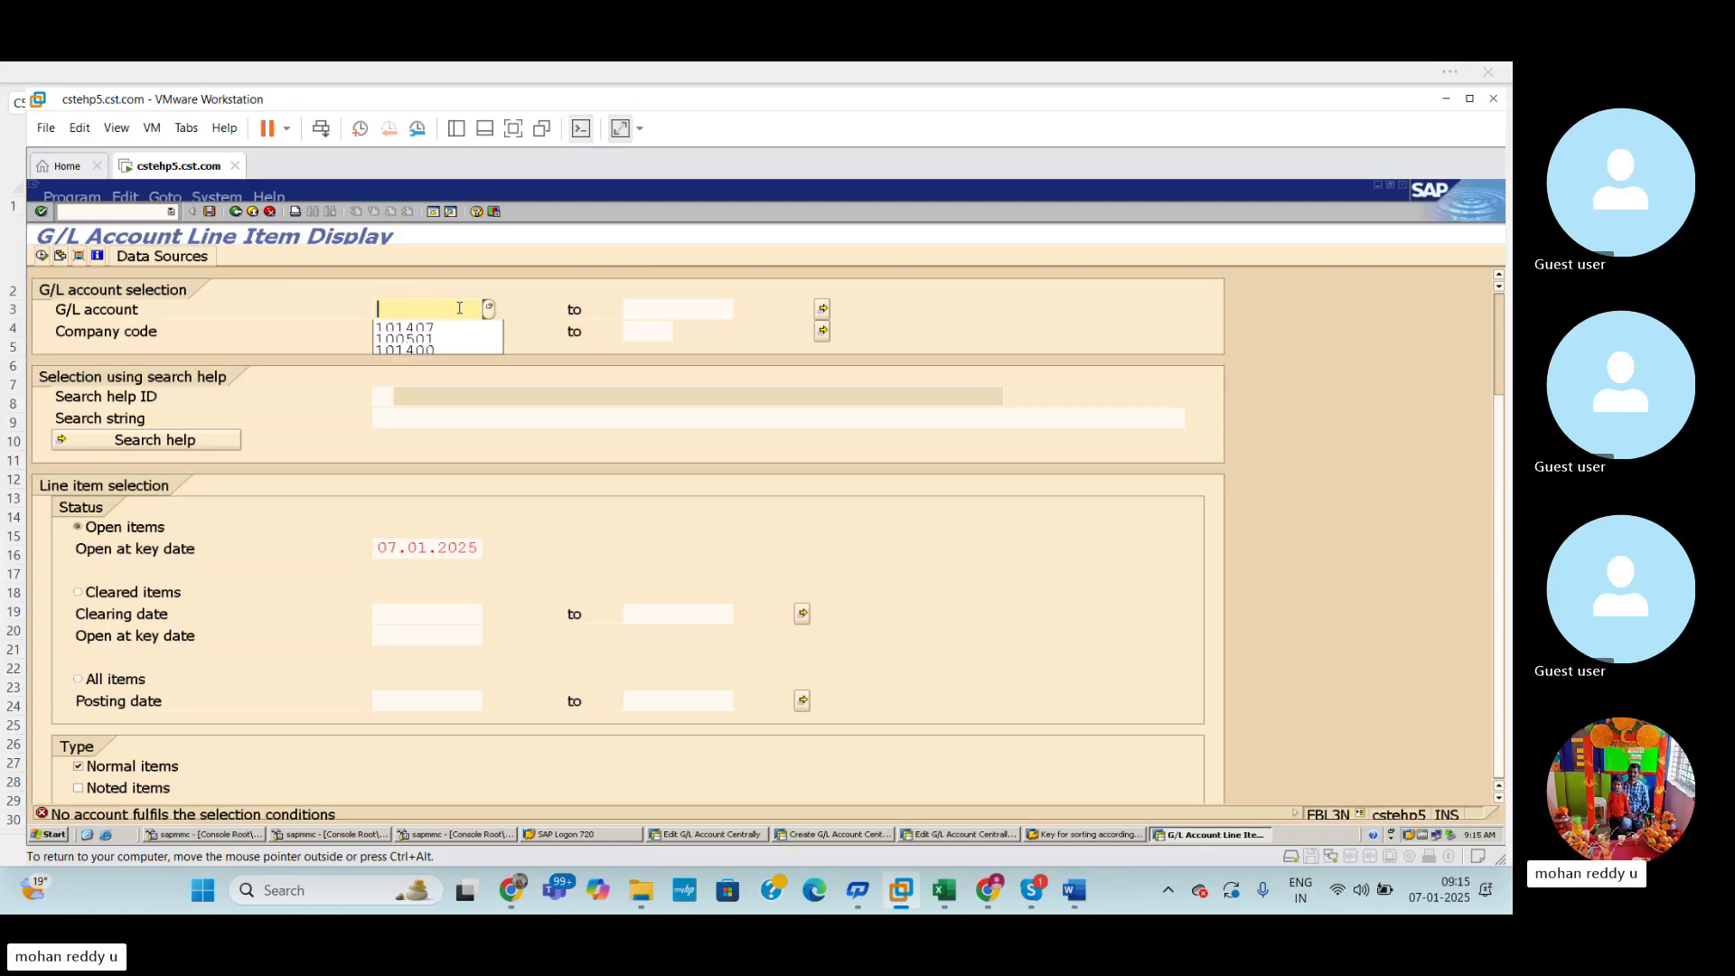
left_click(48, 257)
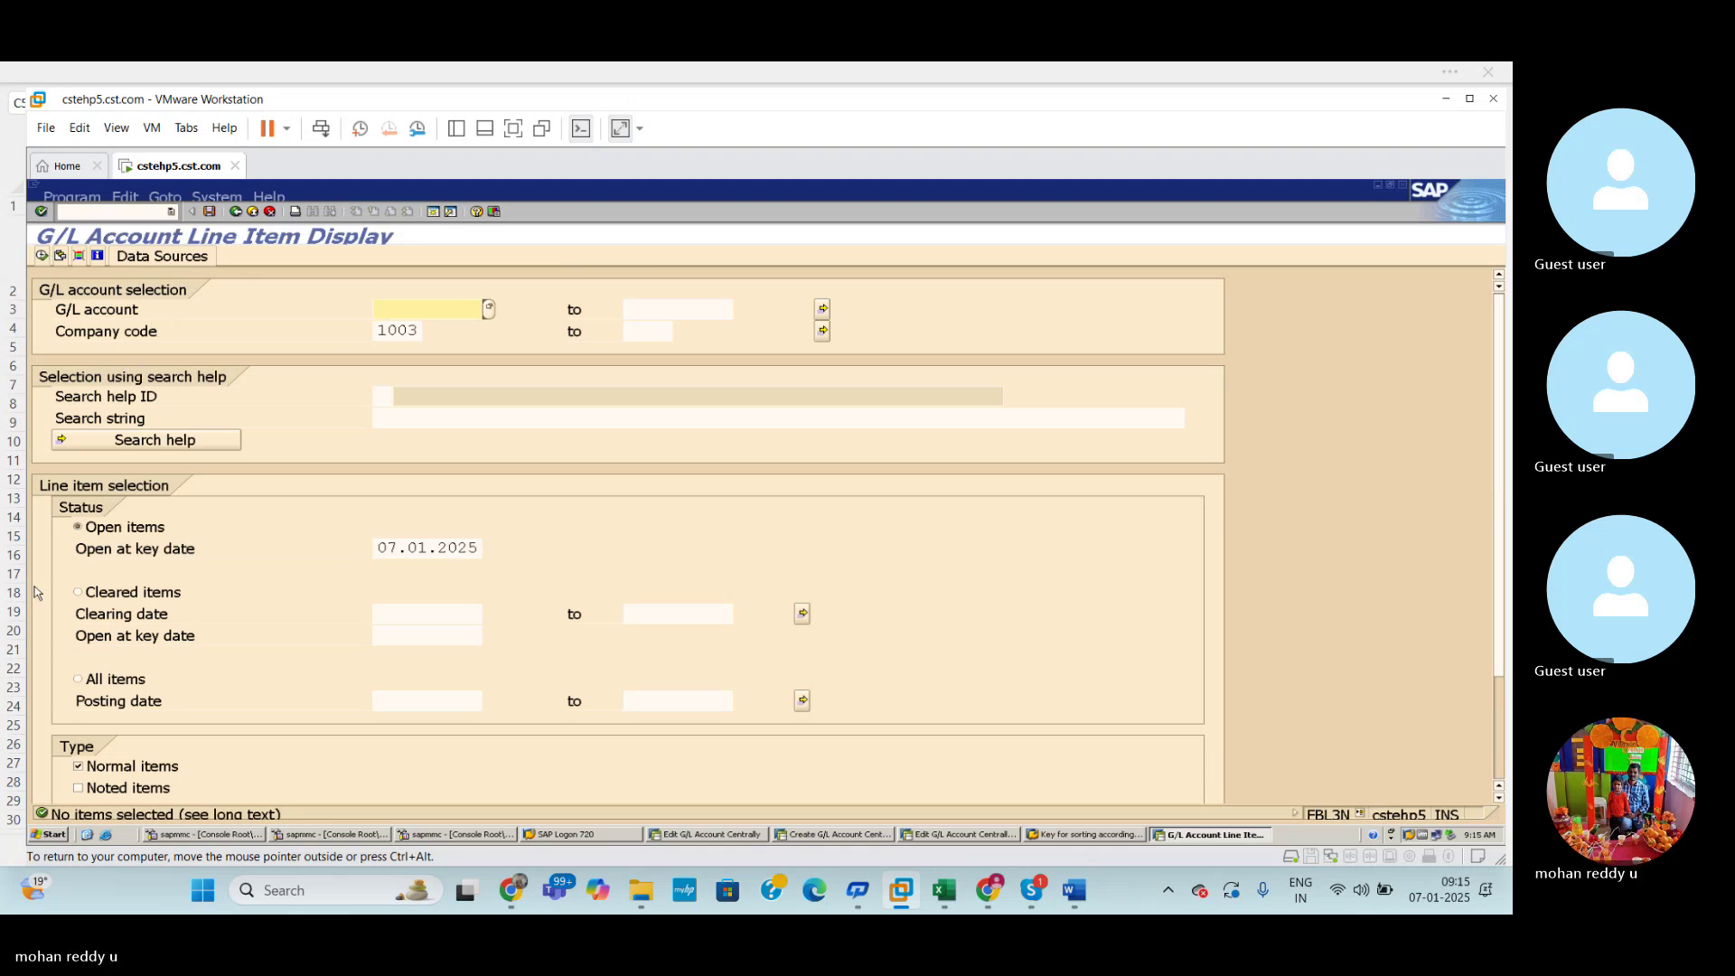
left_click(125, 679)
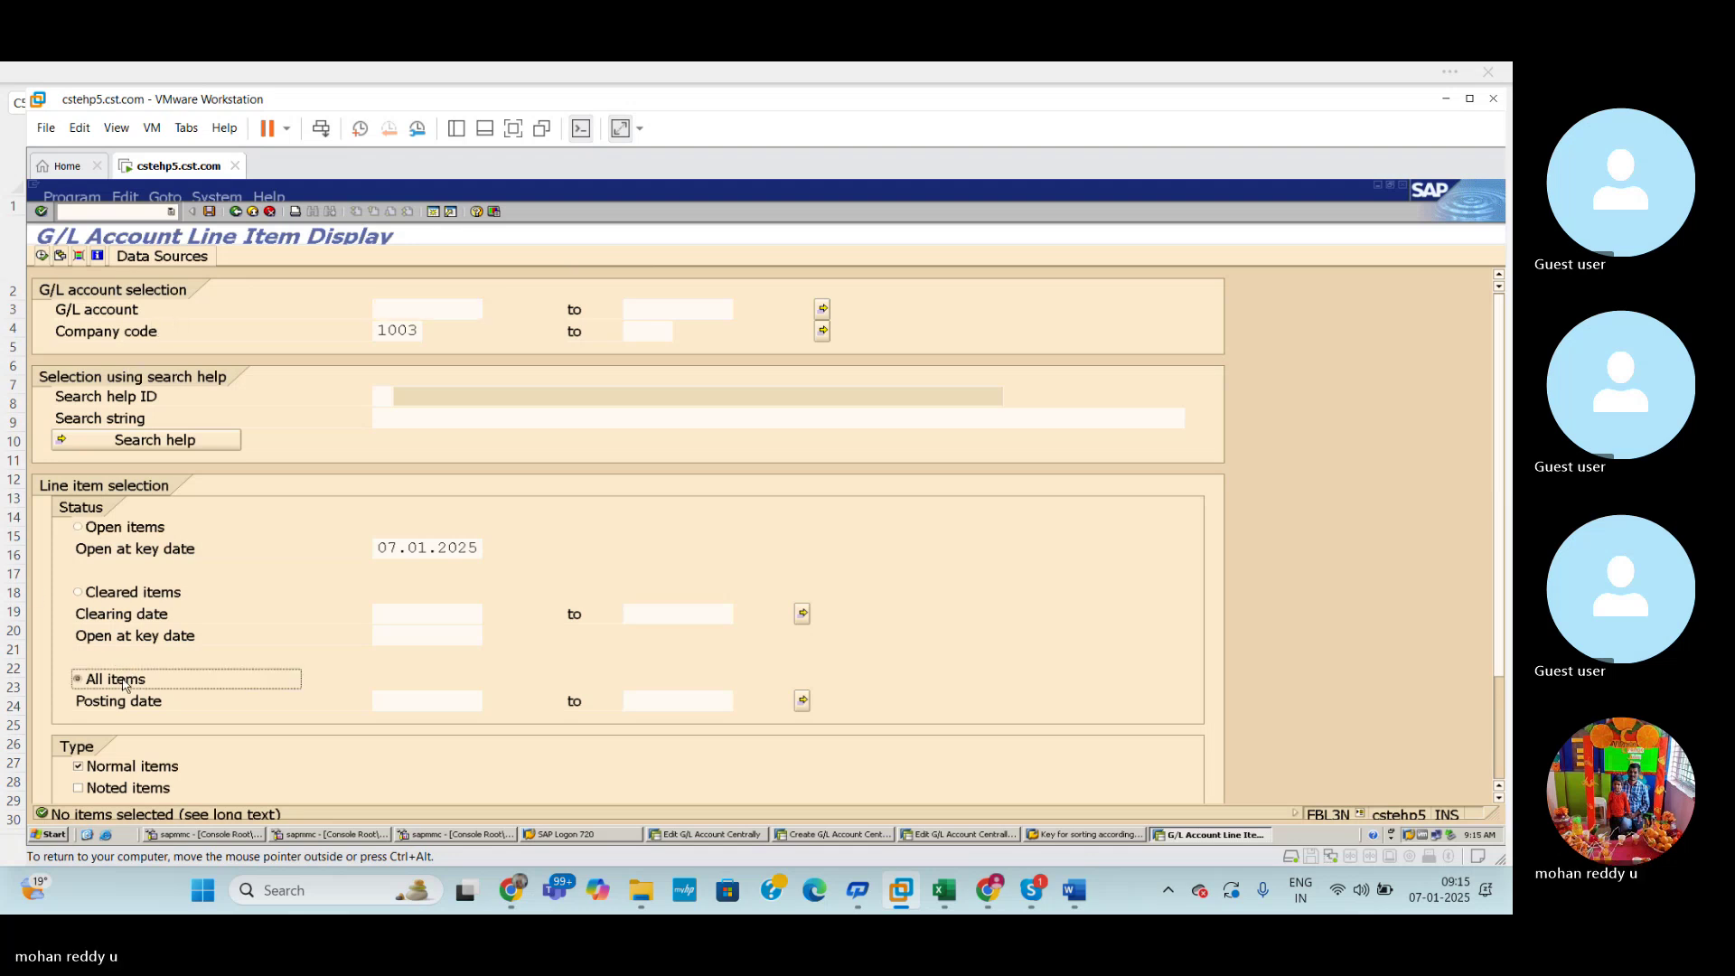
left_click(43, 258)
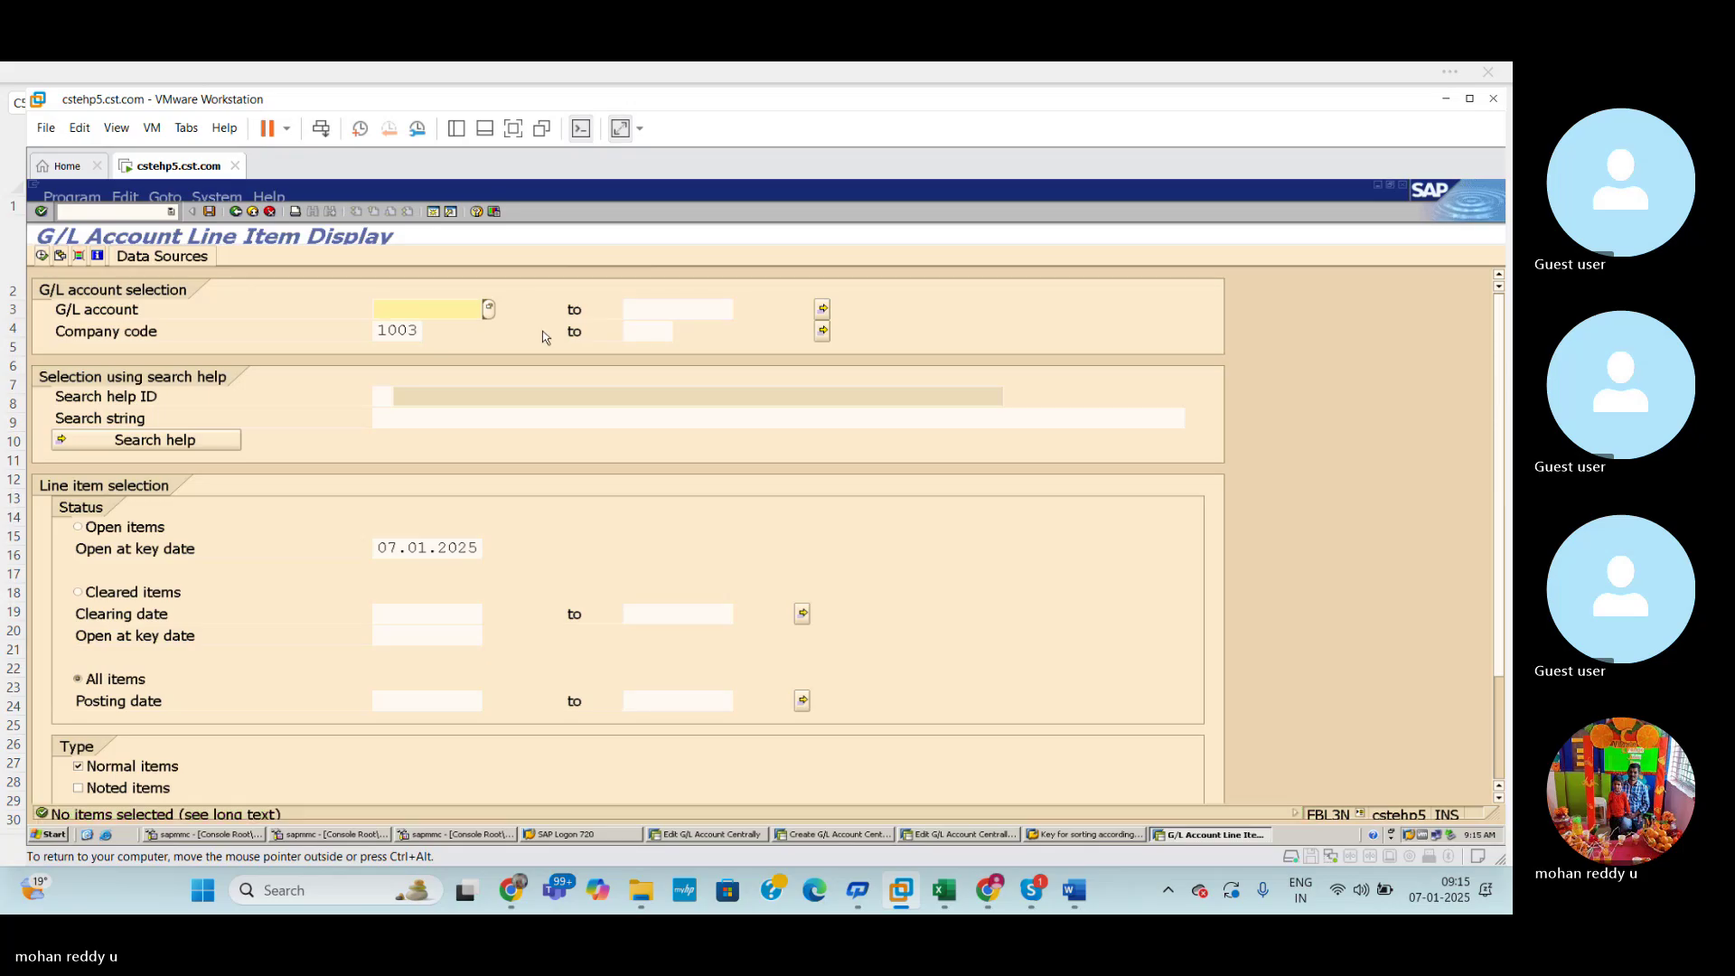
Set the company code to REDI and display all of its G/L account line items.
left_click(642, 331)
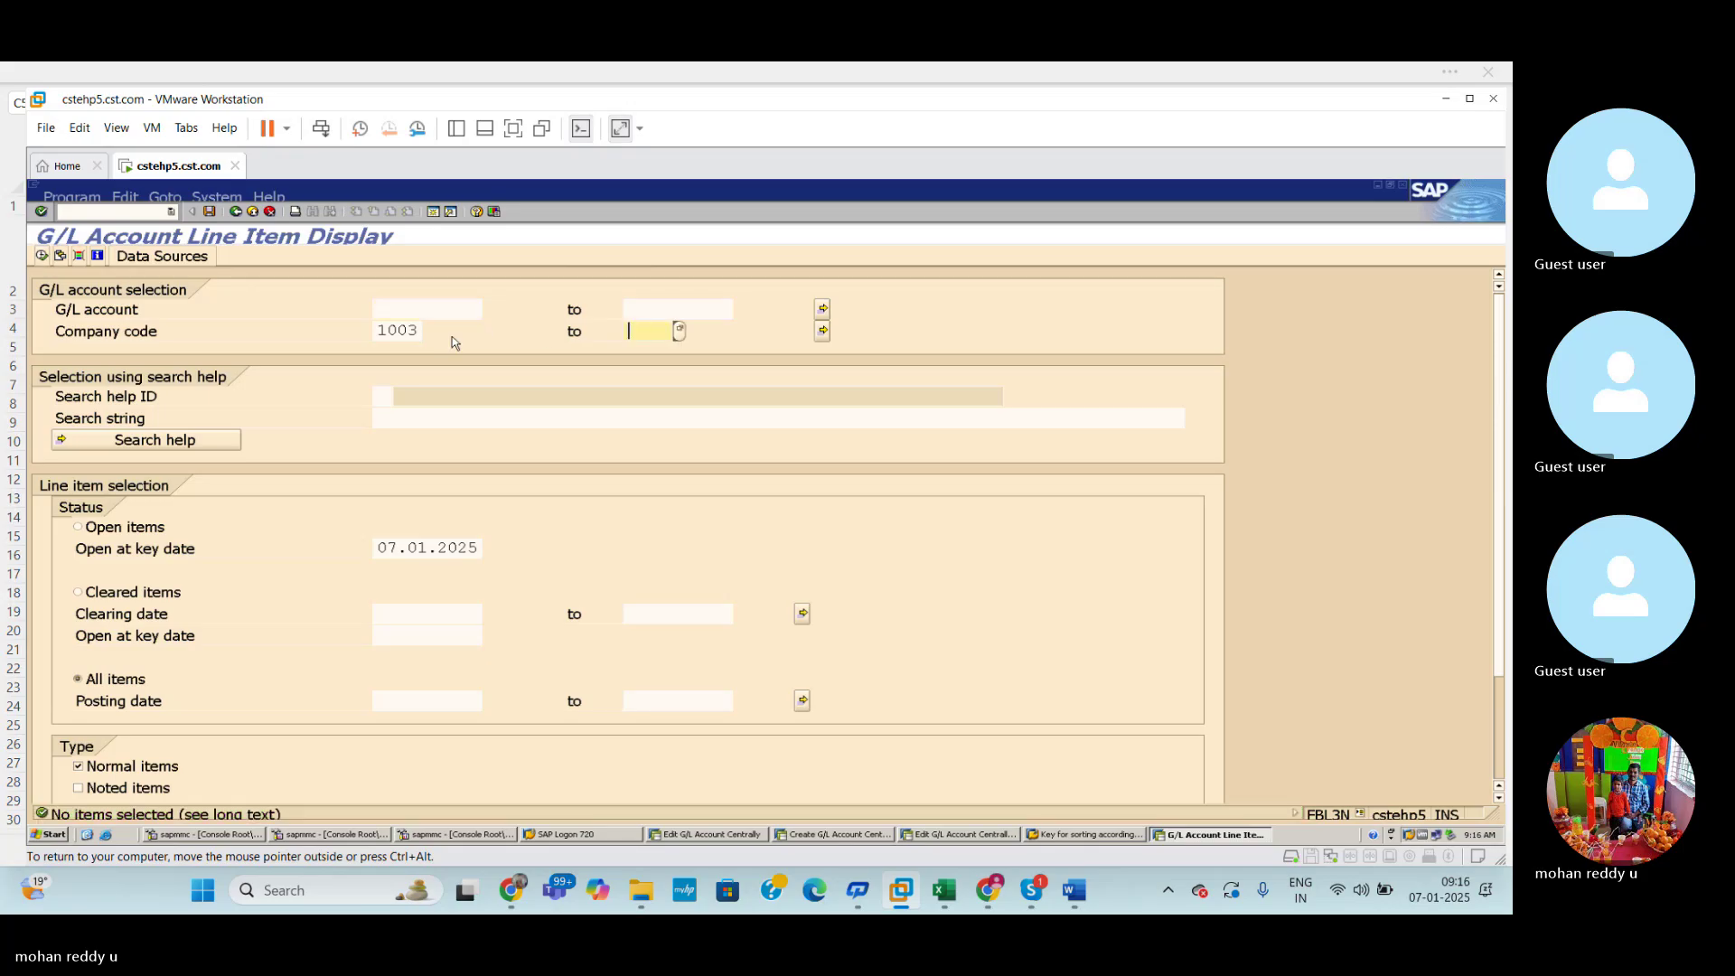
left_click(420, 331)
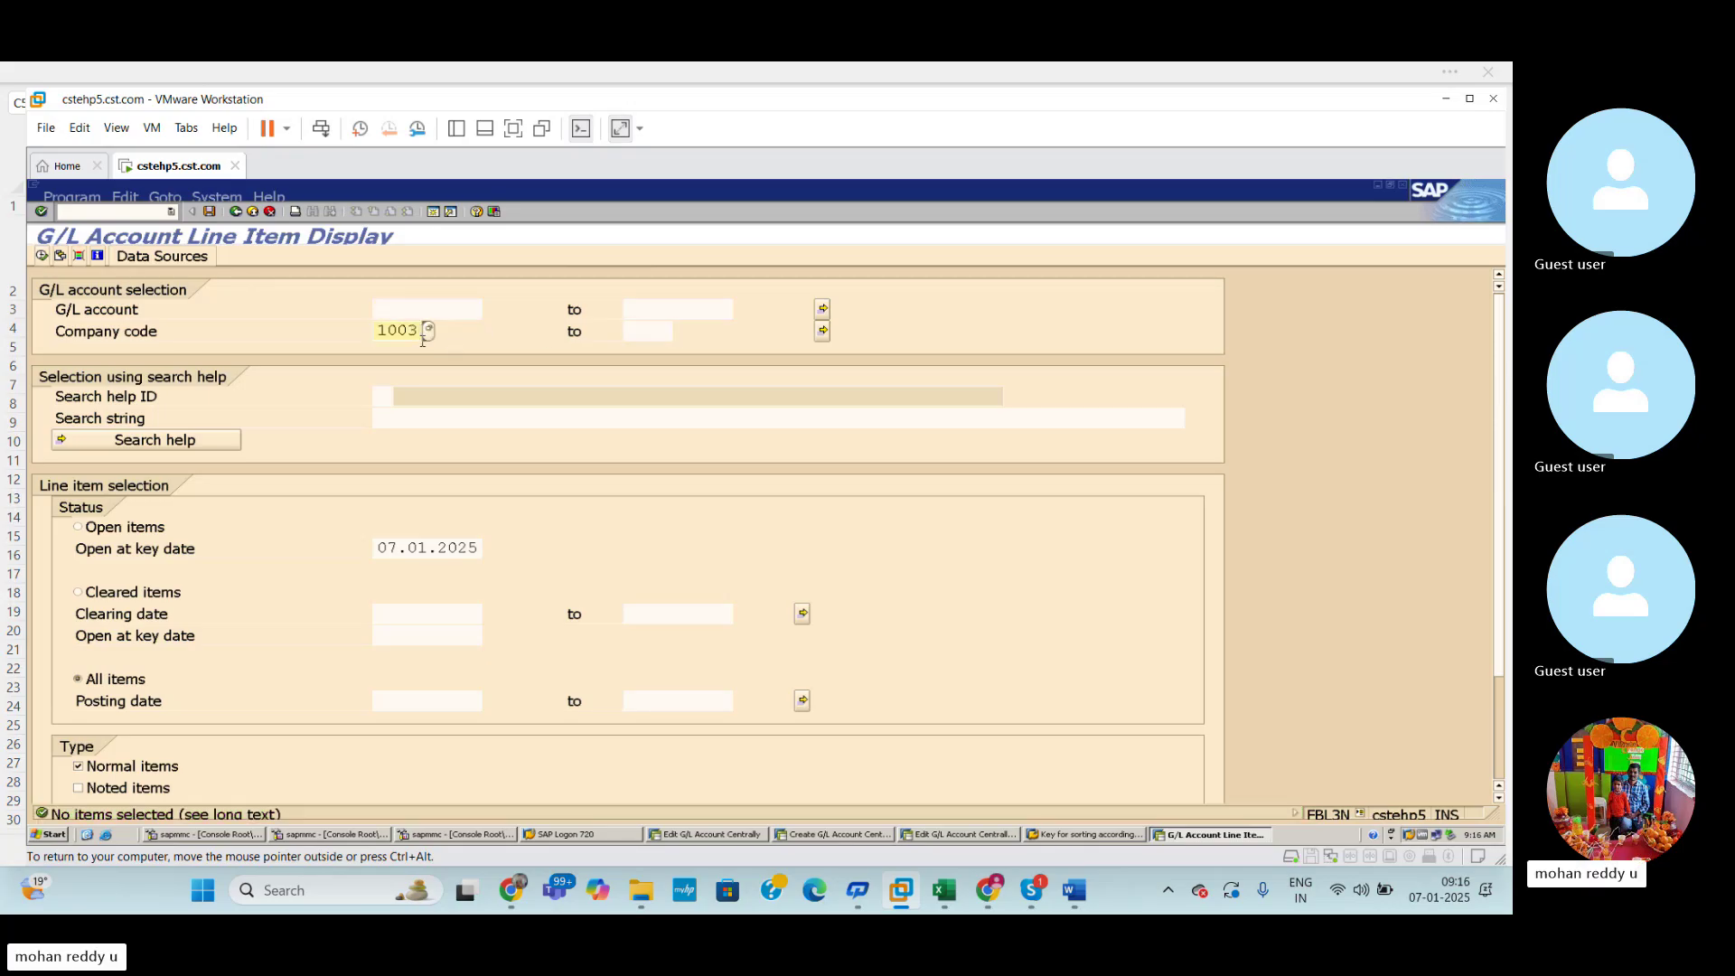
key("BackSpace")
key("BackSpace")
key("BackSpace")
key("BackSpace")
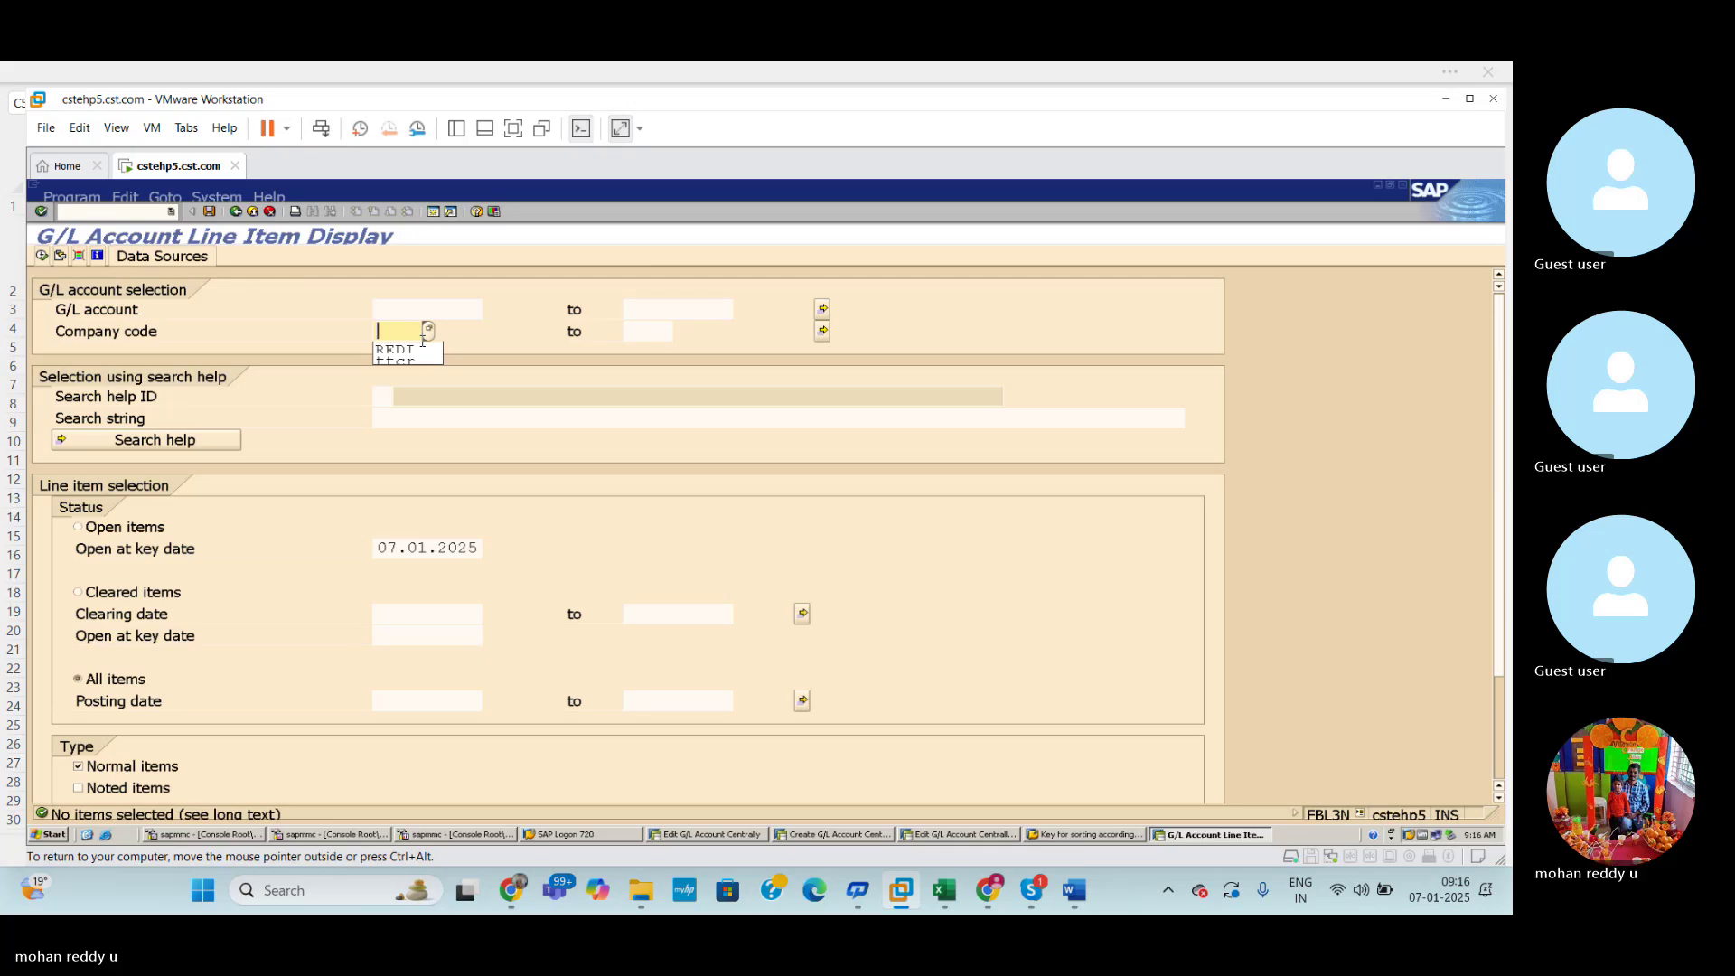
left_click(421, 349)
left_click(41, 256)
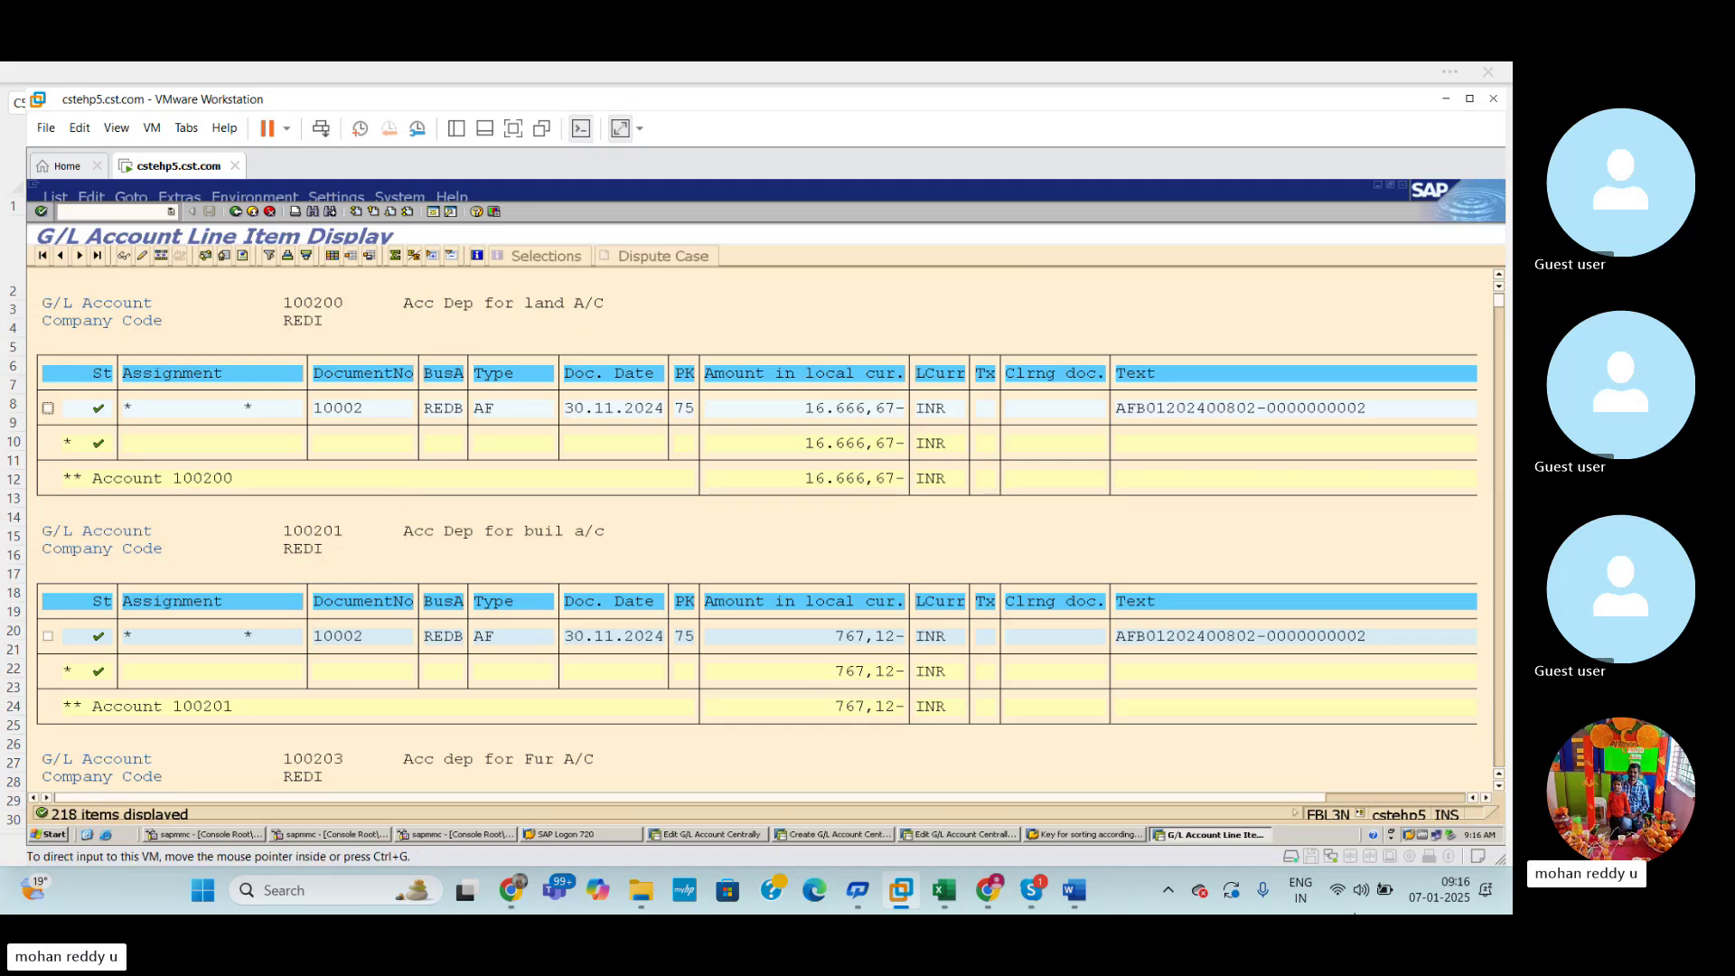
Select sort key 001, Posting date, for account 101401 and close the line item display session.
left_click(989, 836)
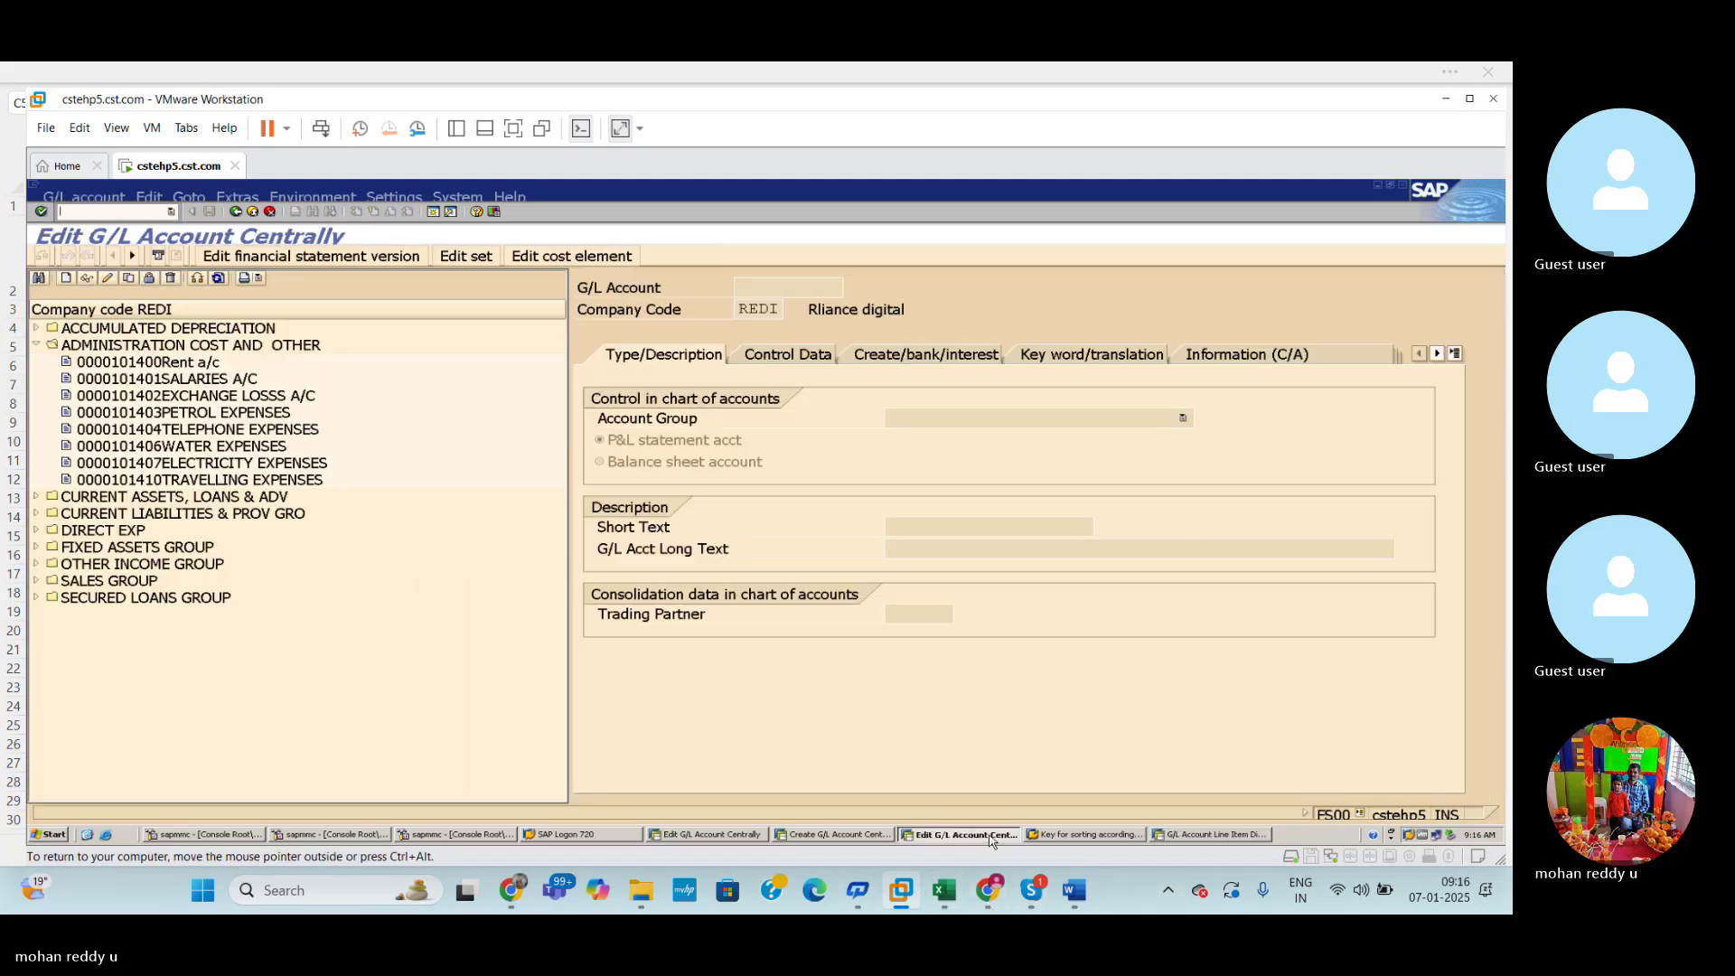
left_click(1081, 836)
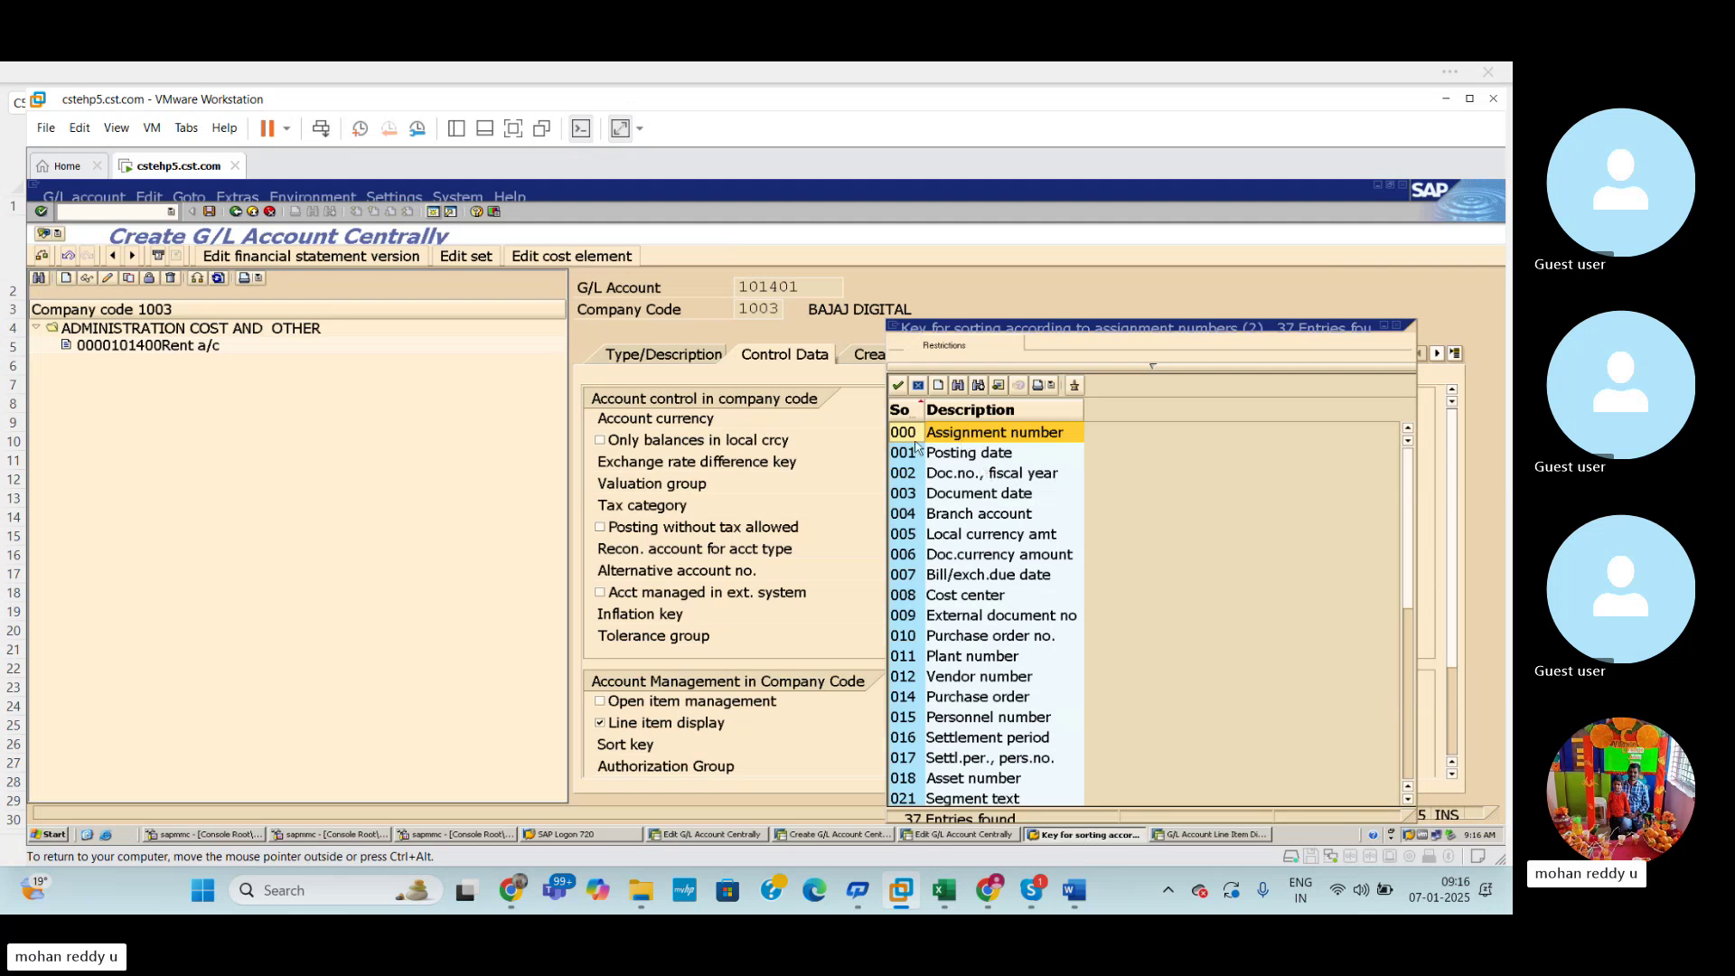
left_click(1395, 327)
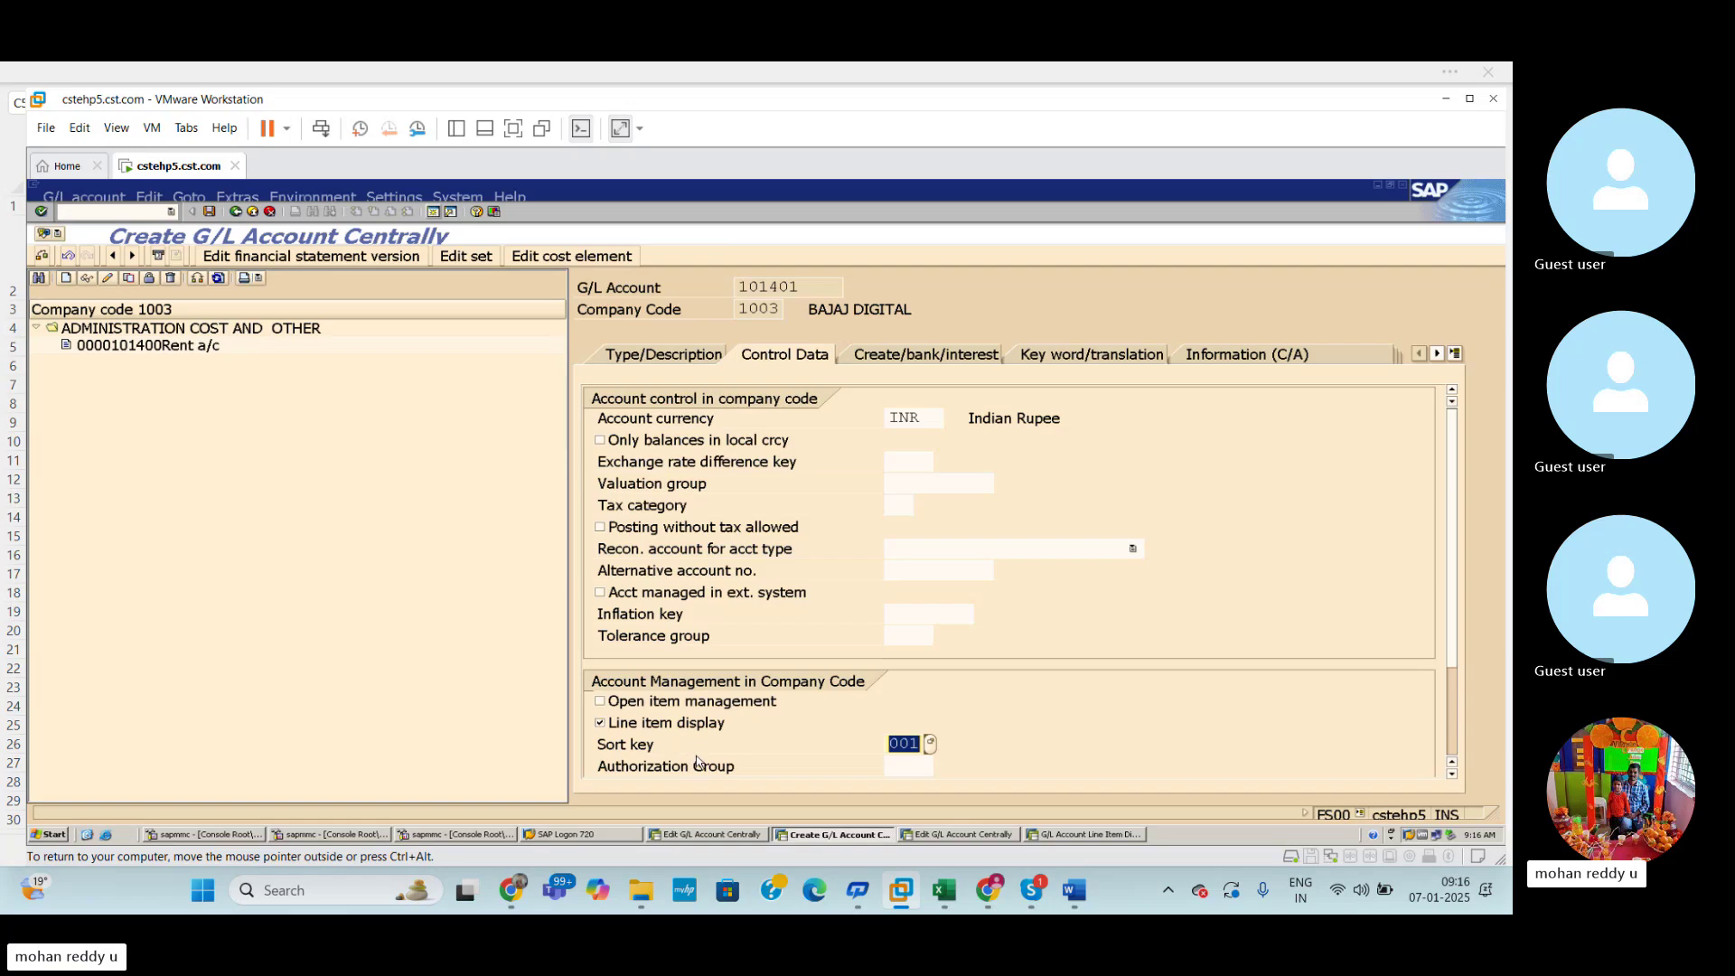
left_click(931, 750)
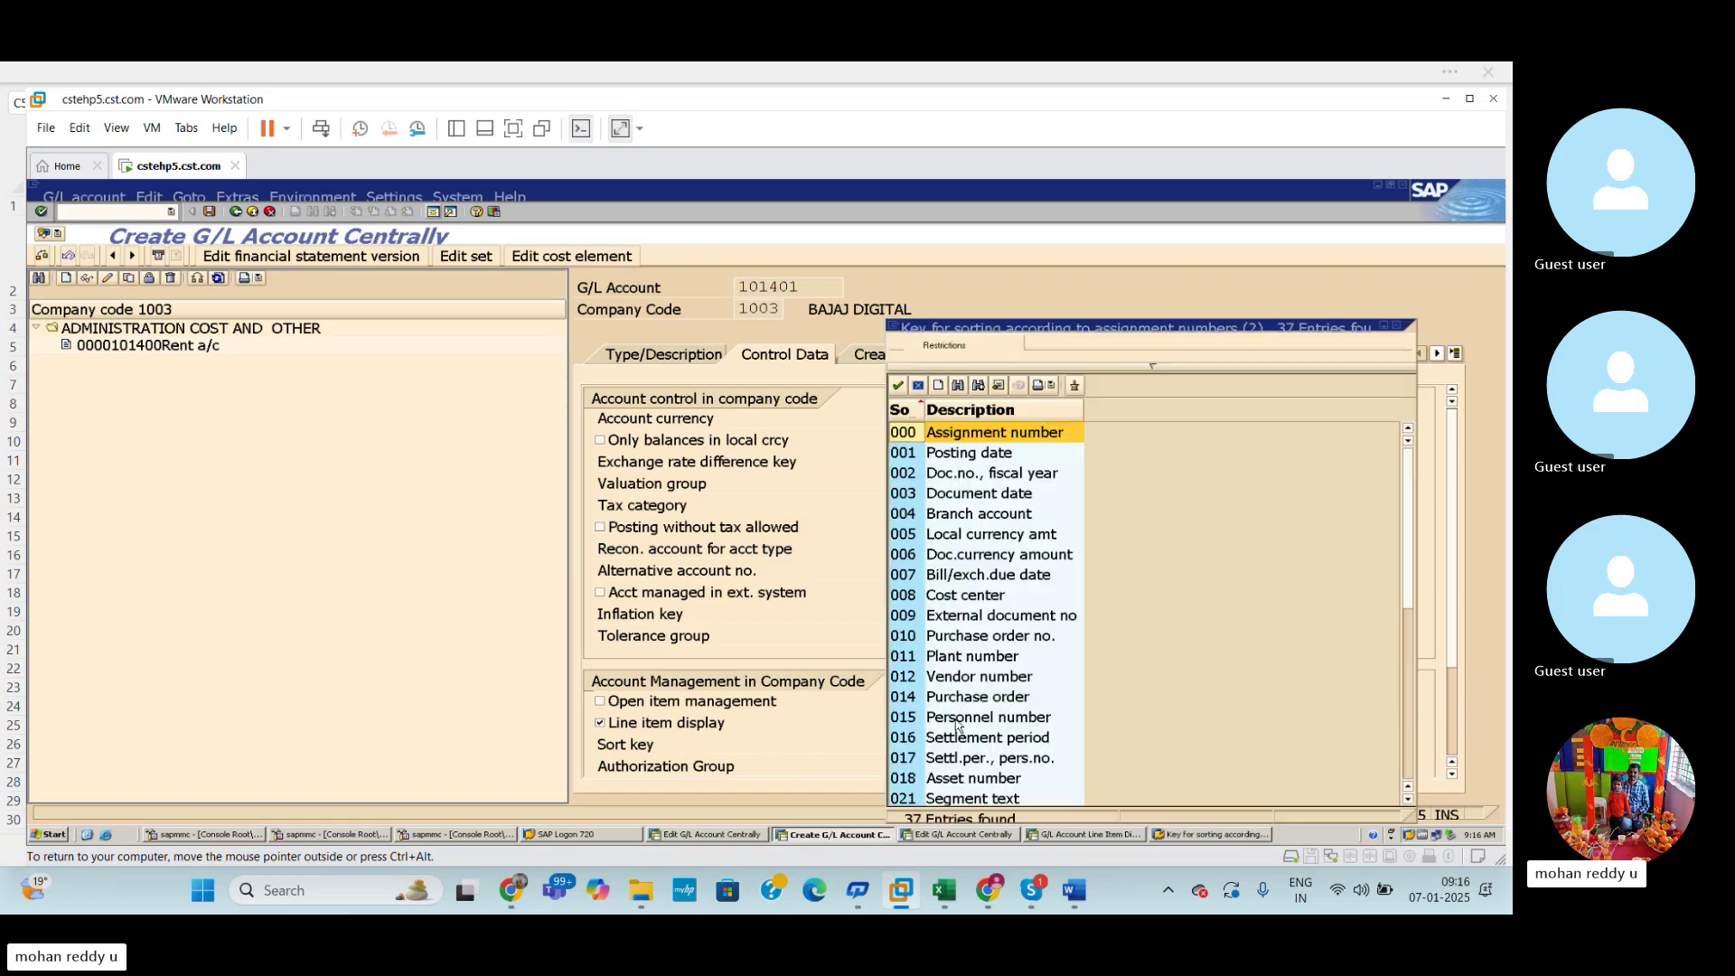
left_click(989, 454)
left_click(899, 388)
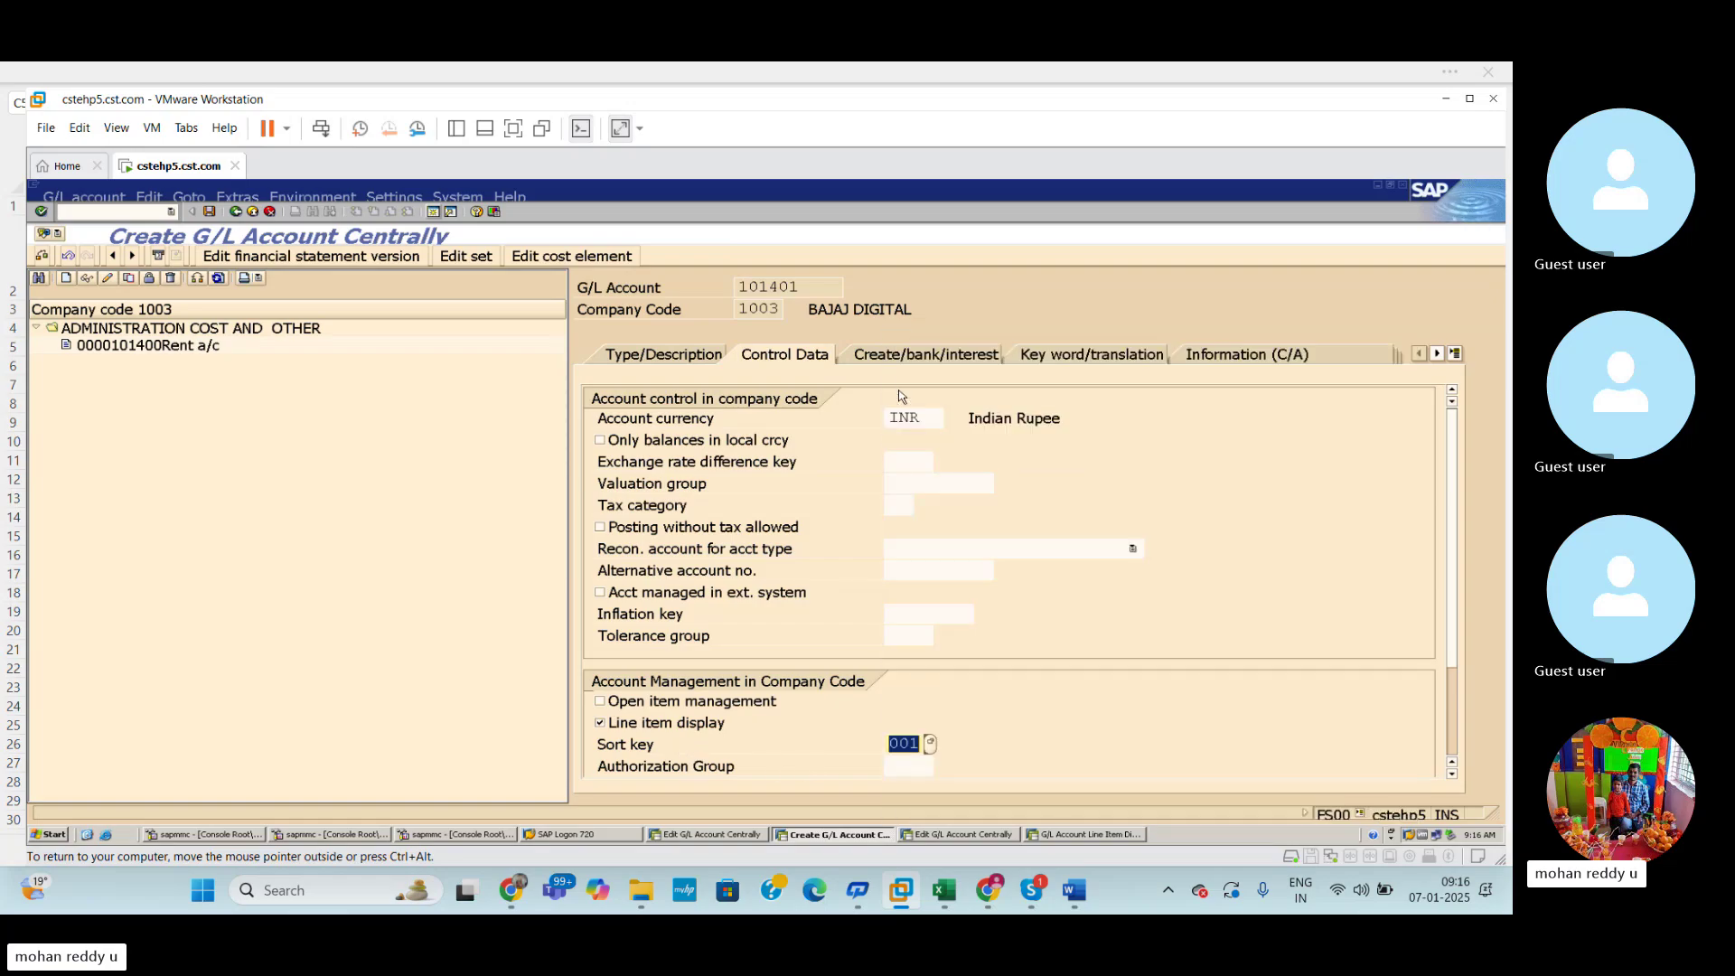
left_click(1084, 834)
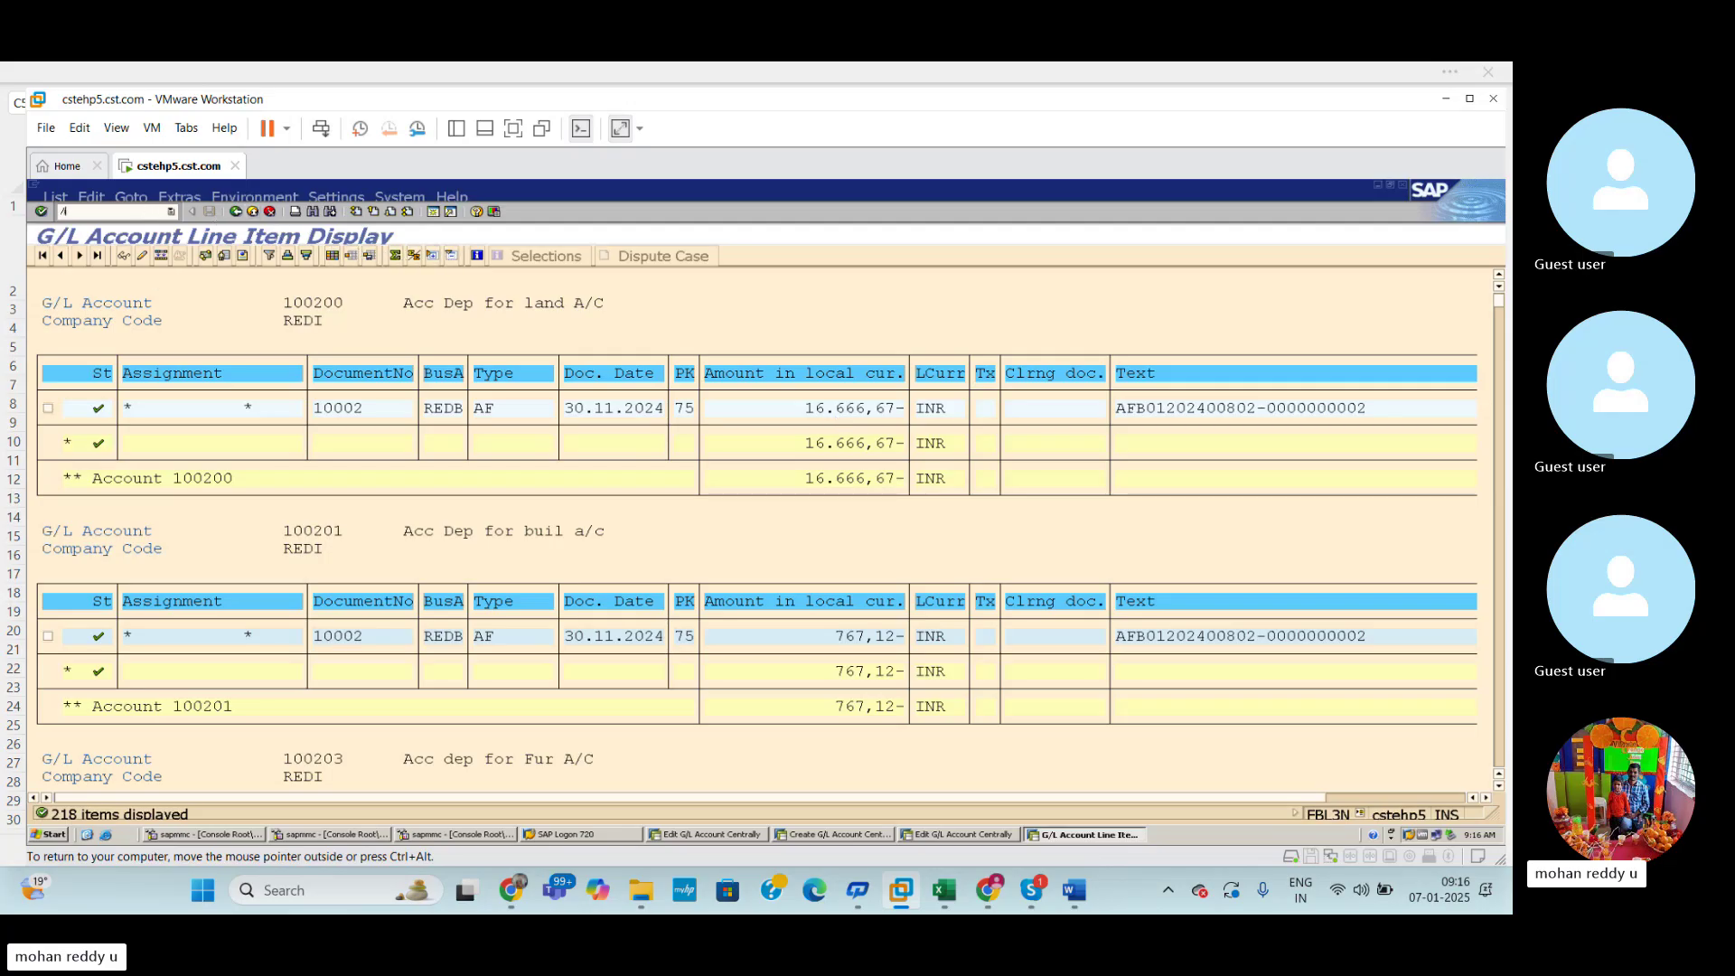
key("Return")
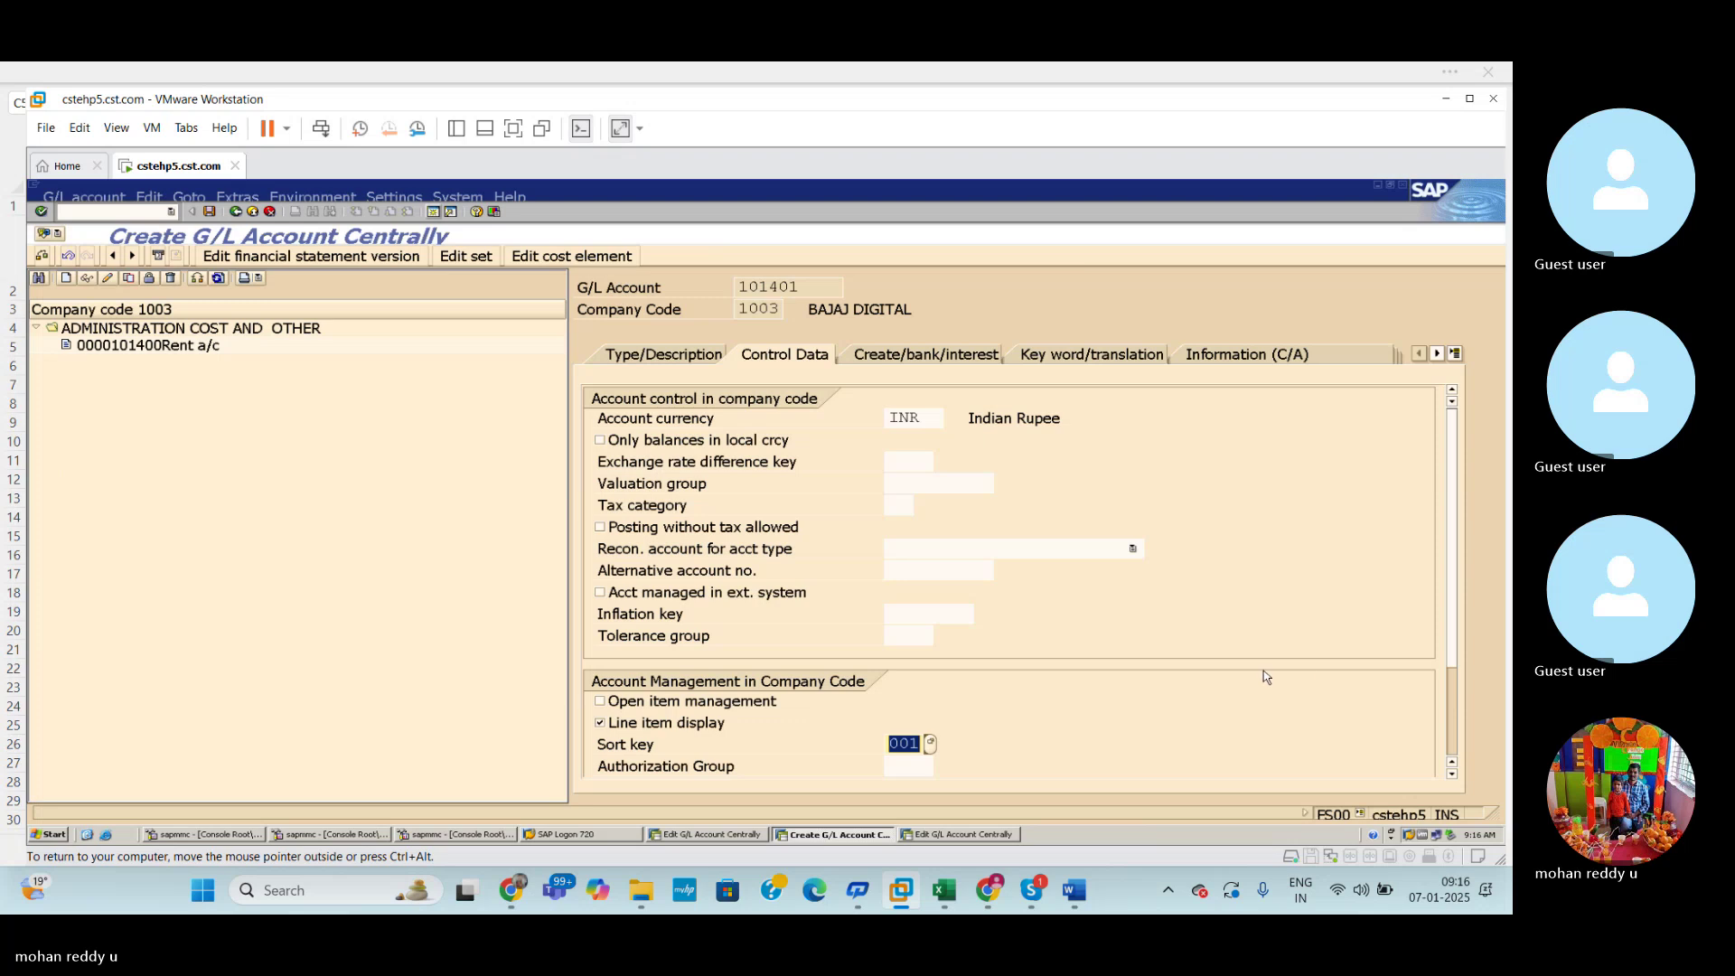
Assign field status group G001 to account 101401 and save the account.
left_click(904, 358)
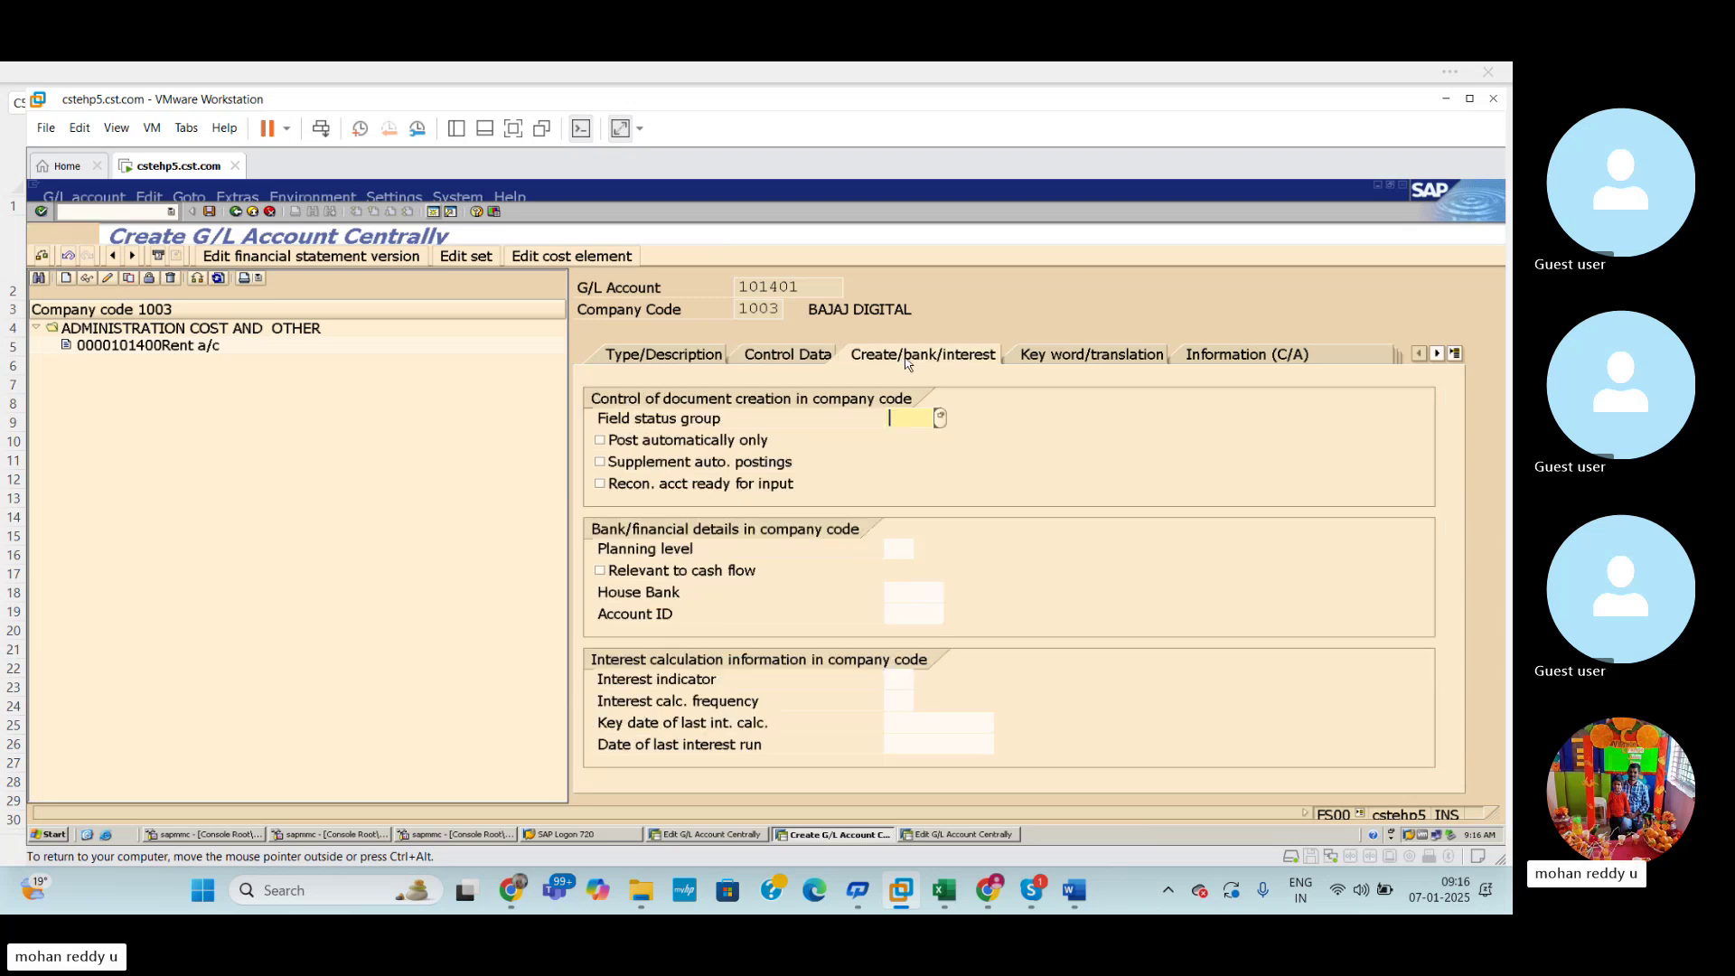
type("g")
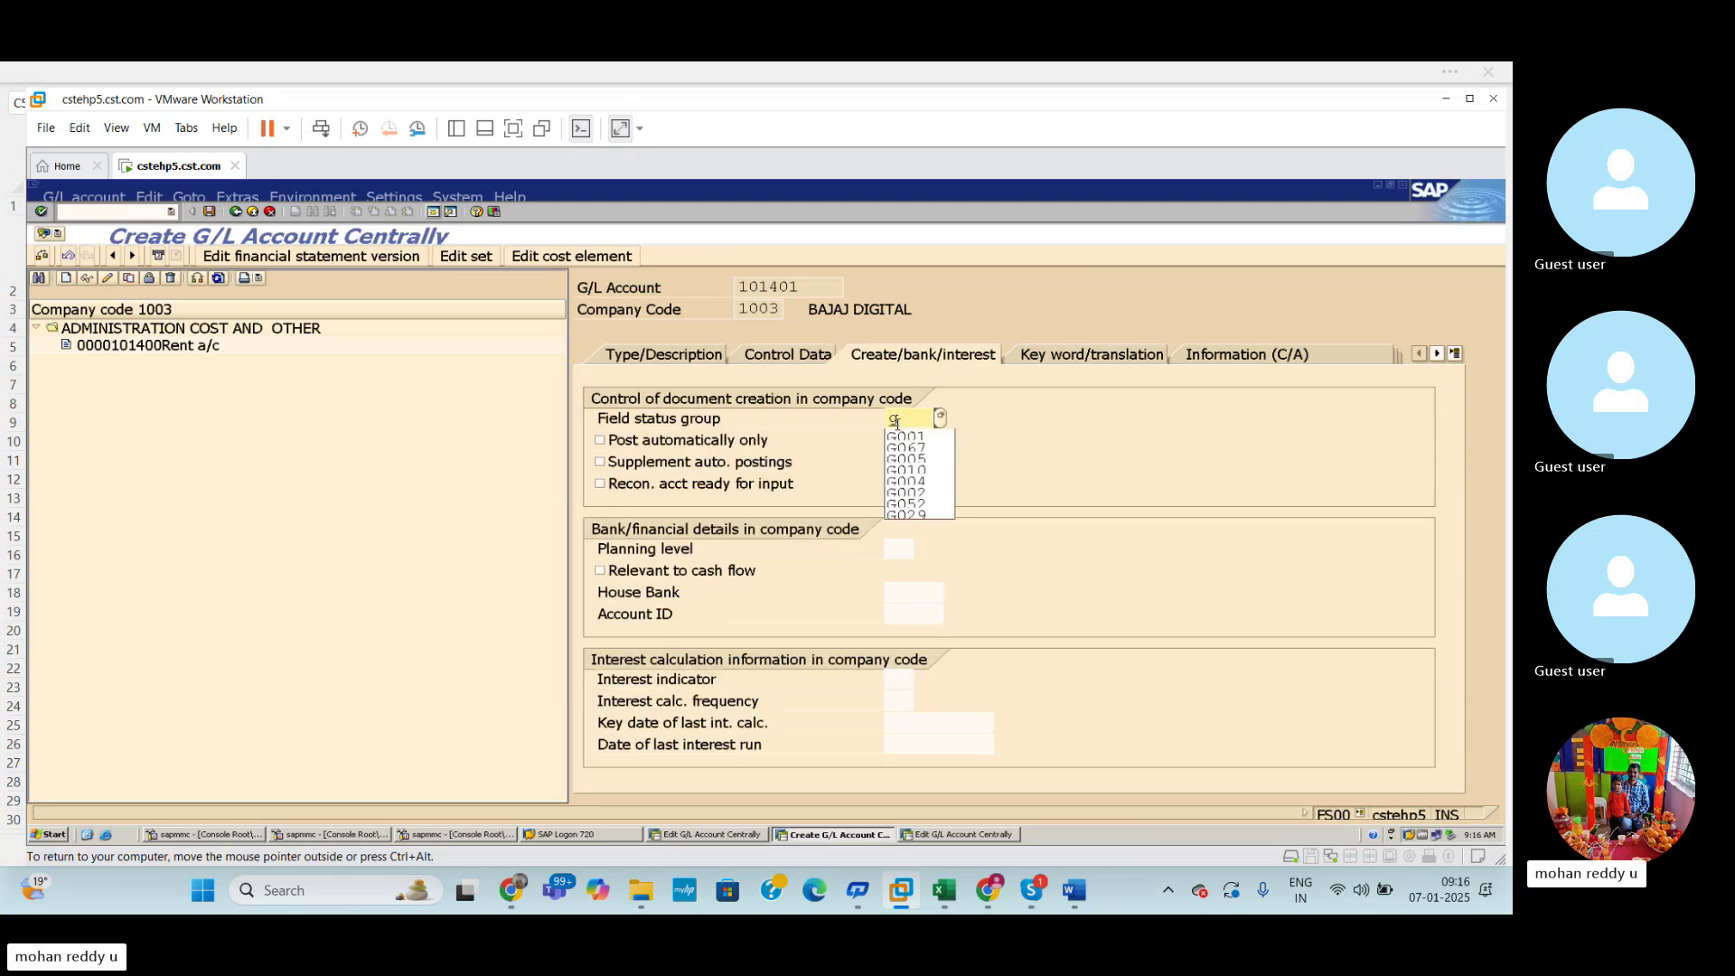
key("Down")
key("Return")
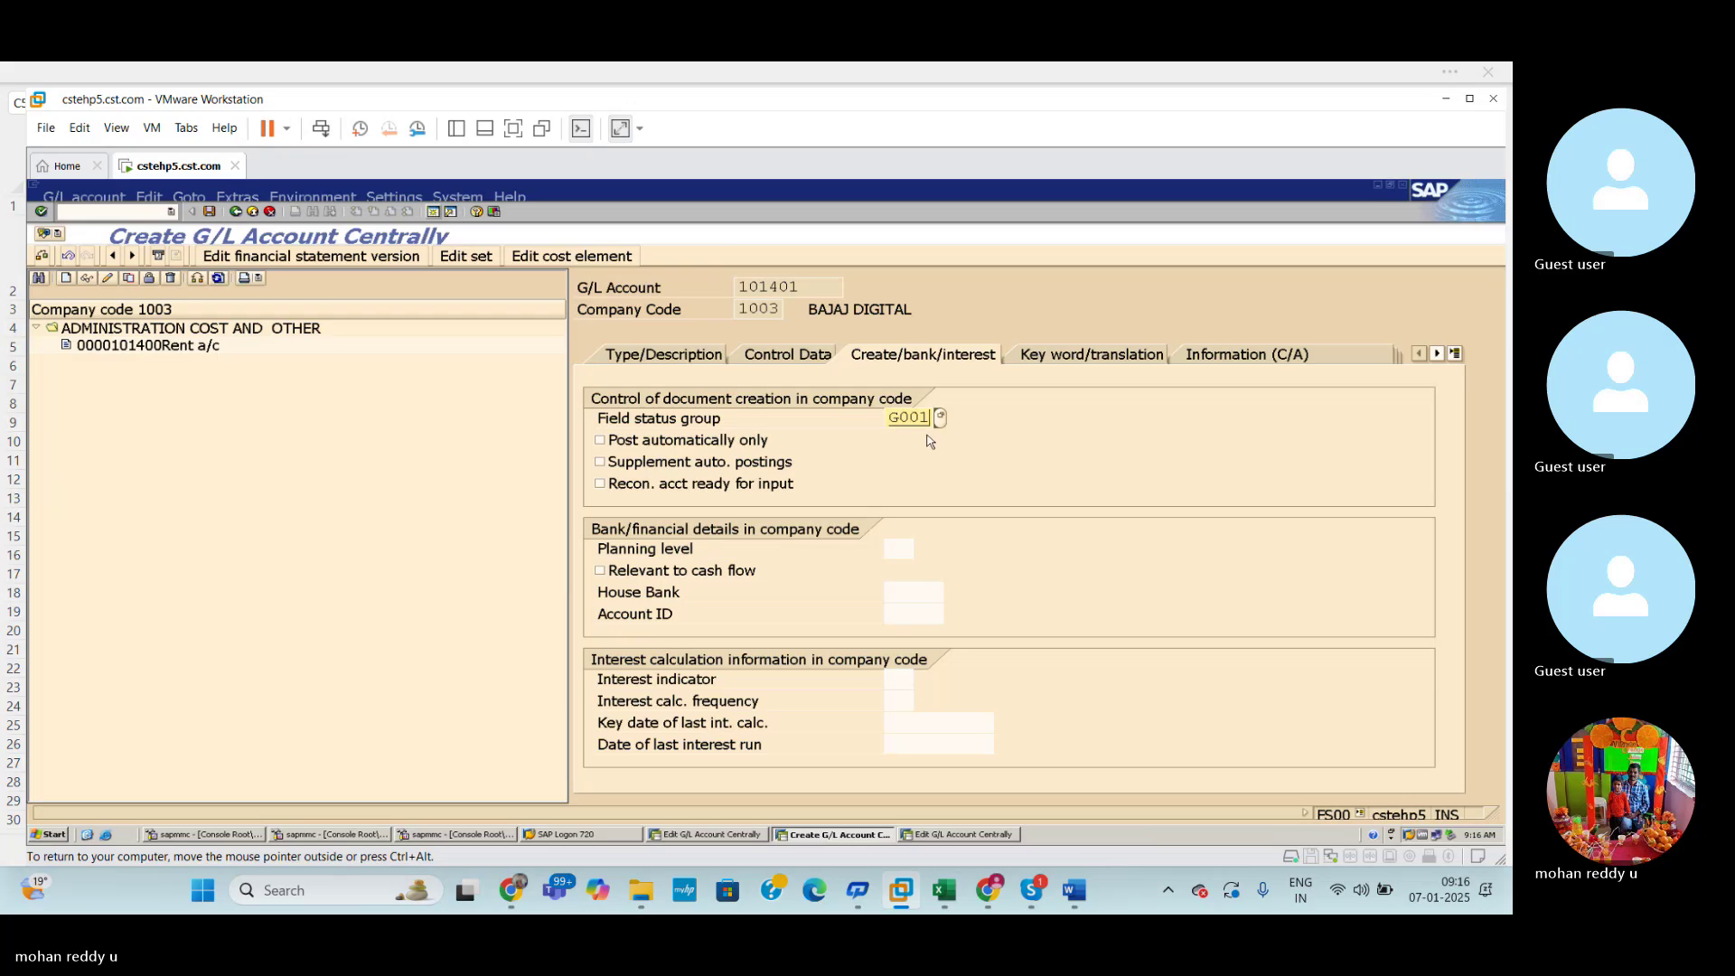
key("ctrl+s")
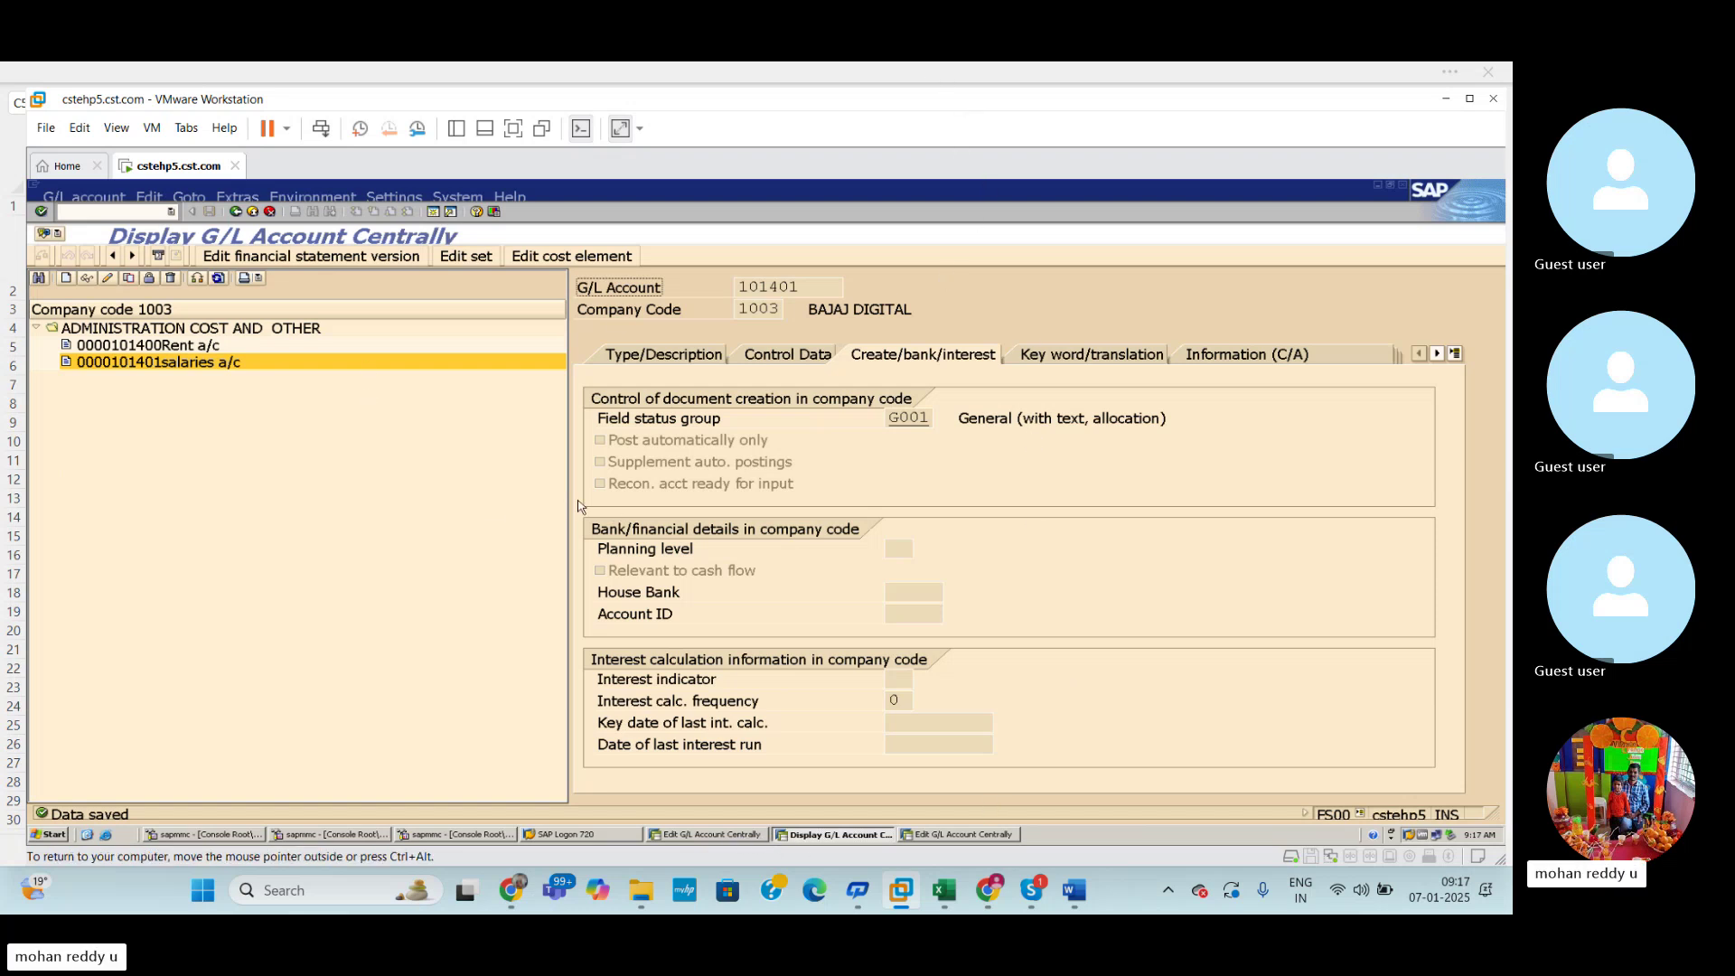
Close the first of the two G/L account sessions open for company code REDI.
left_click(732, 837)
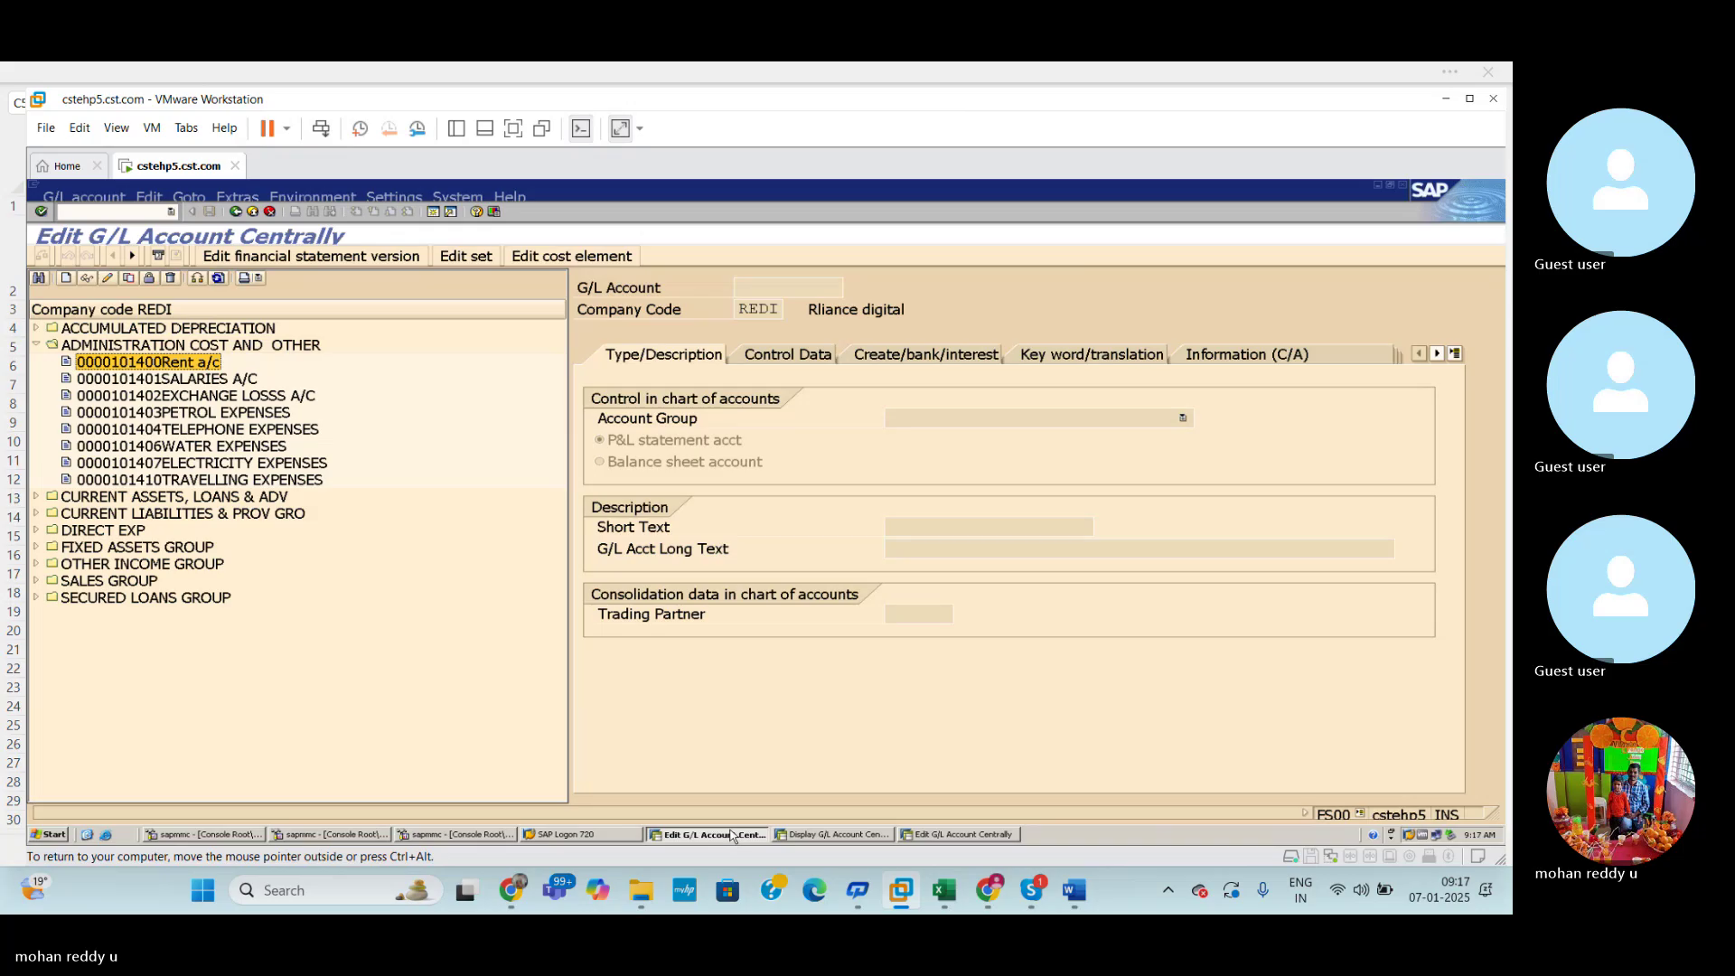
left_click(130, 211)
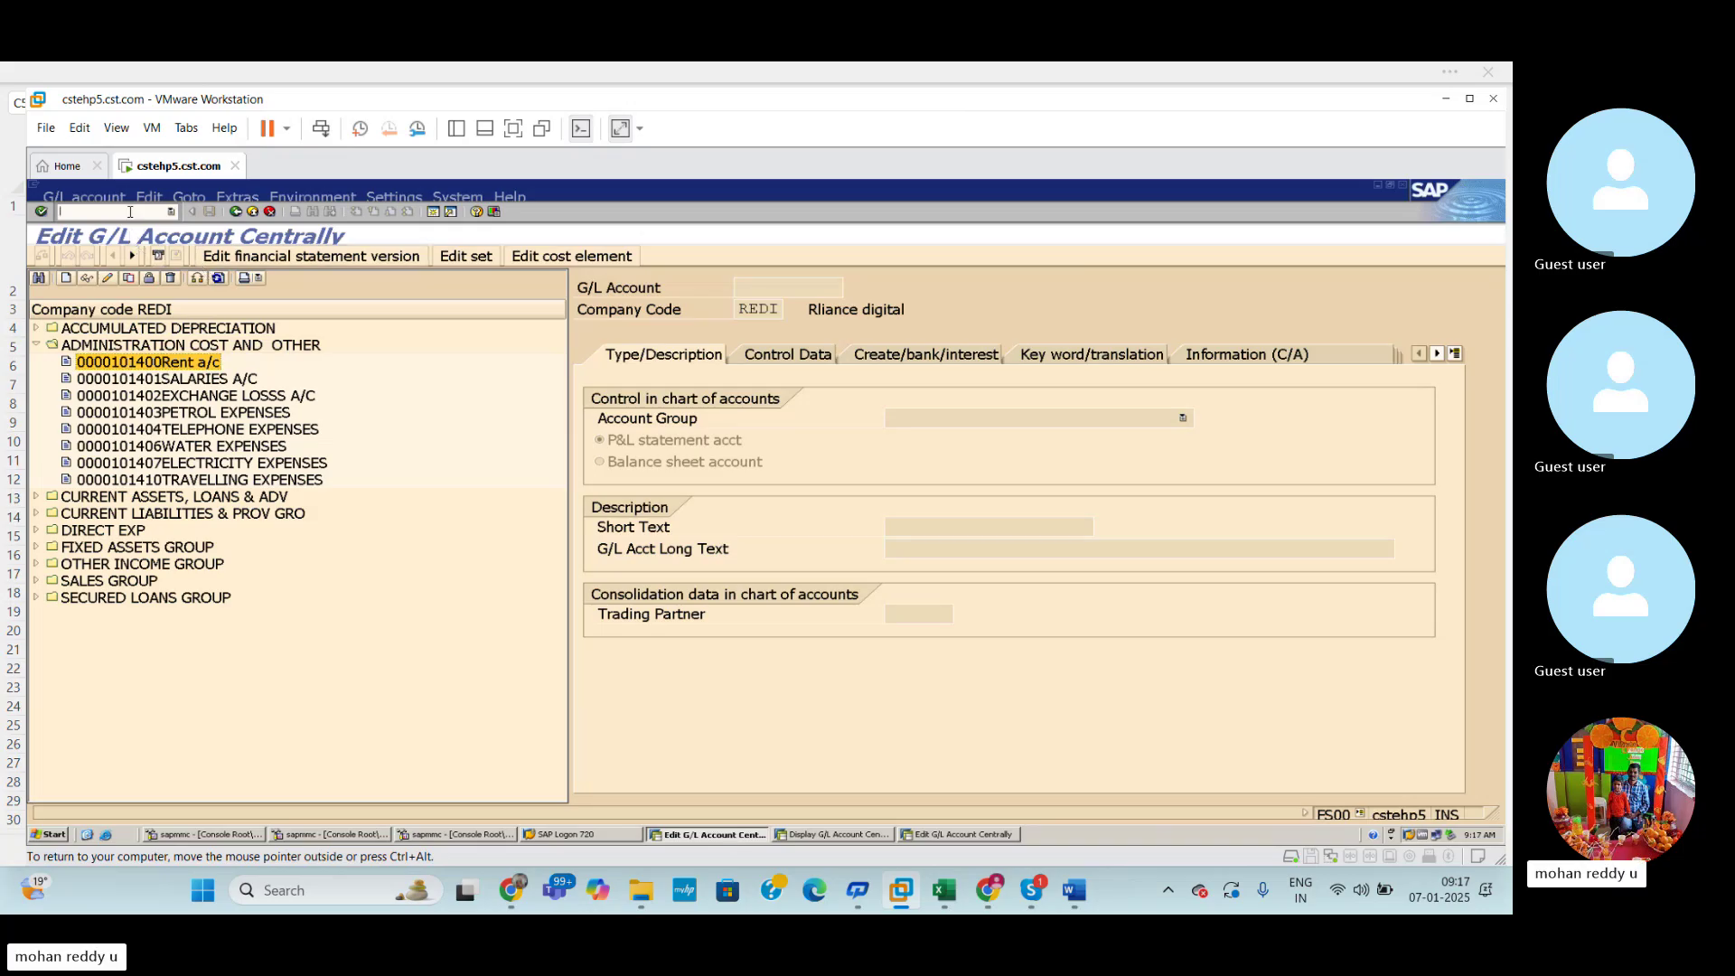
type("/i")
key("Return")
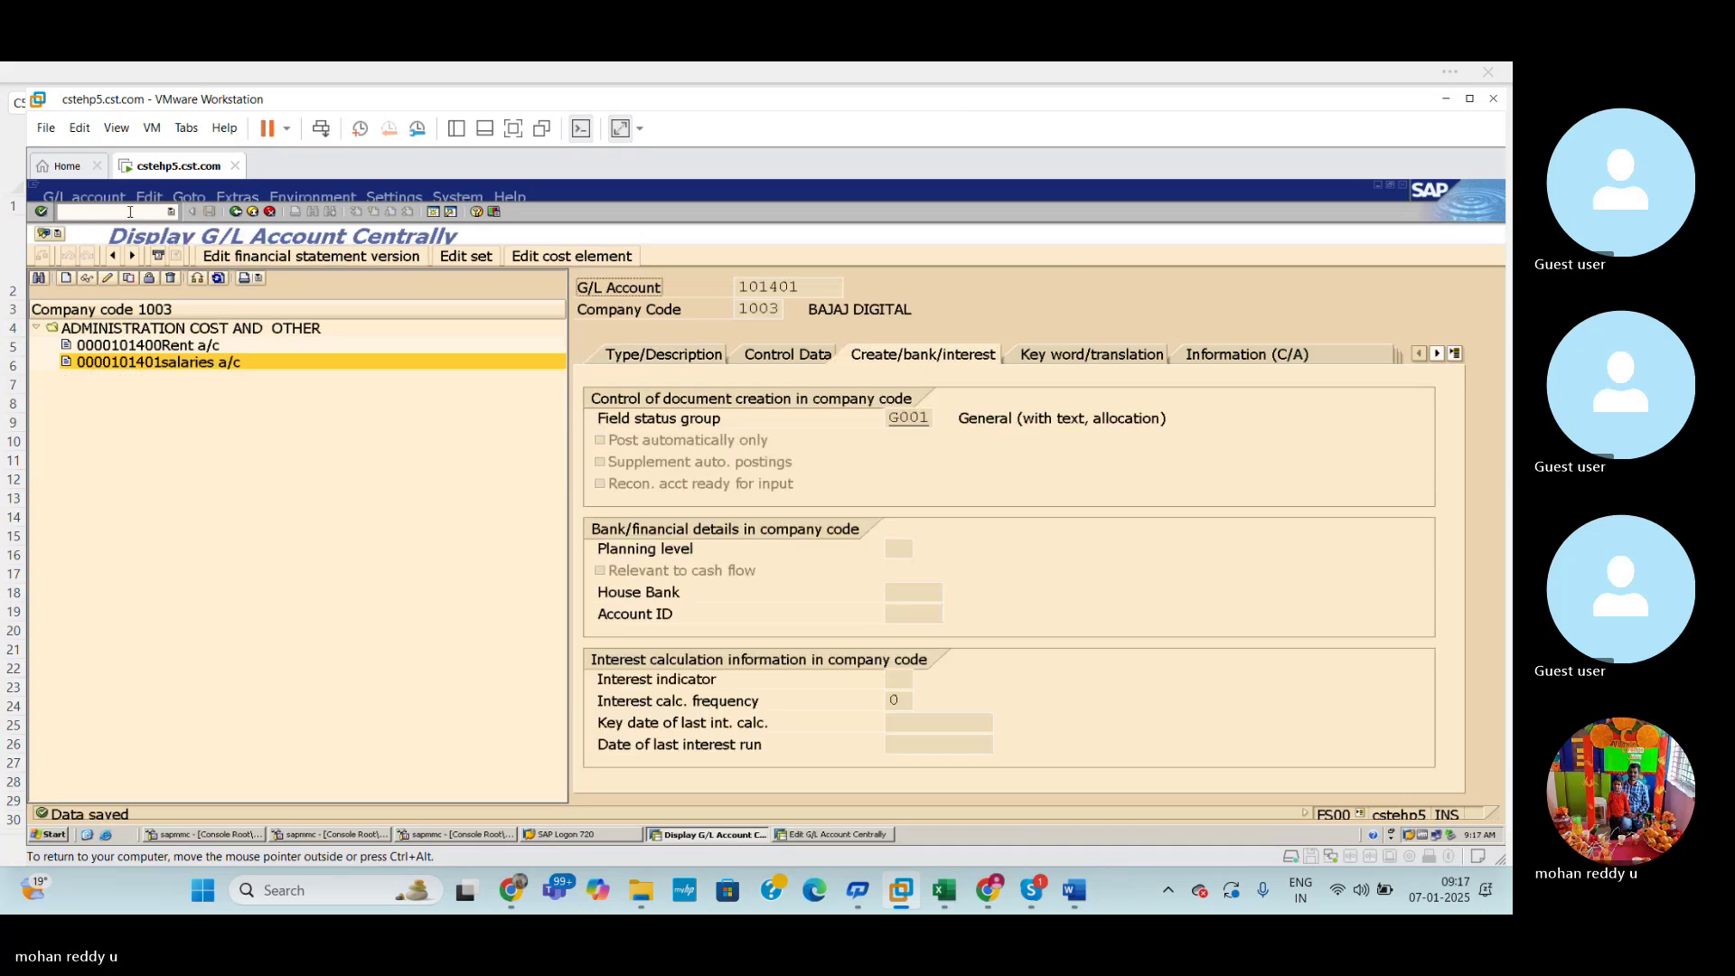
Collapse and re-expand the administration cost folder of company code 1003, and switch to the GL CREATION sheet in Excel.
left_click(37, 331)
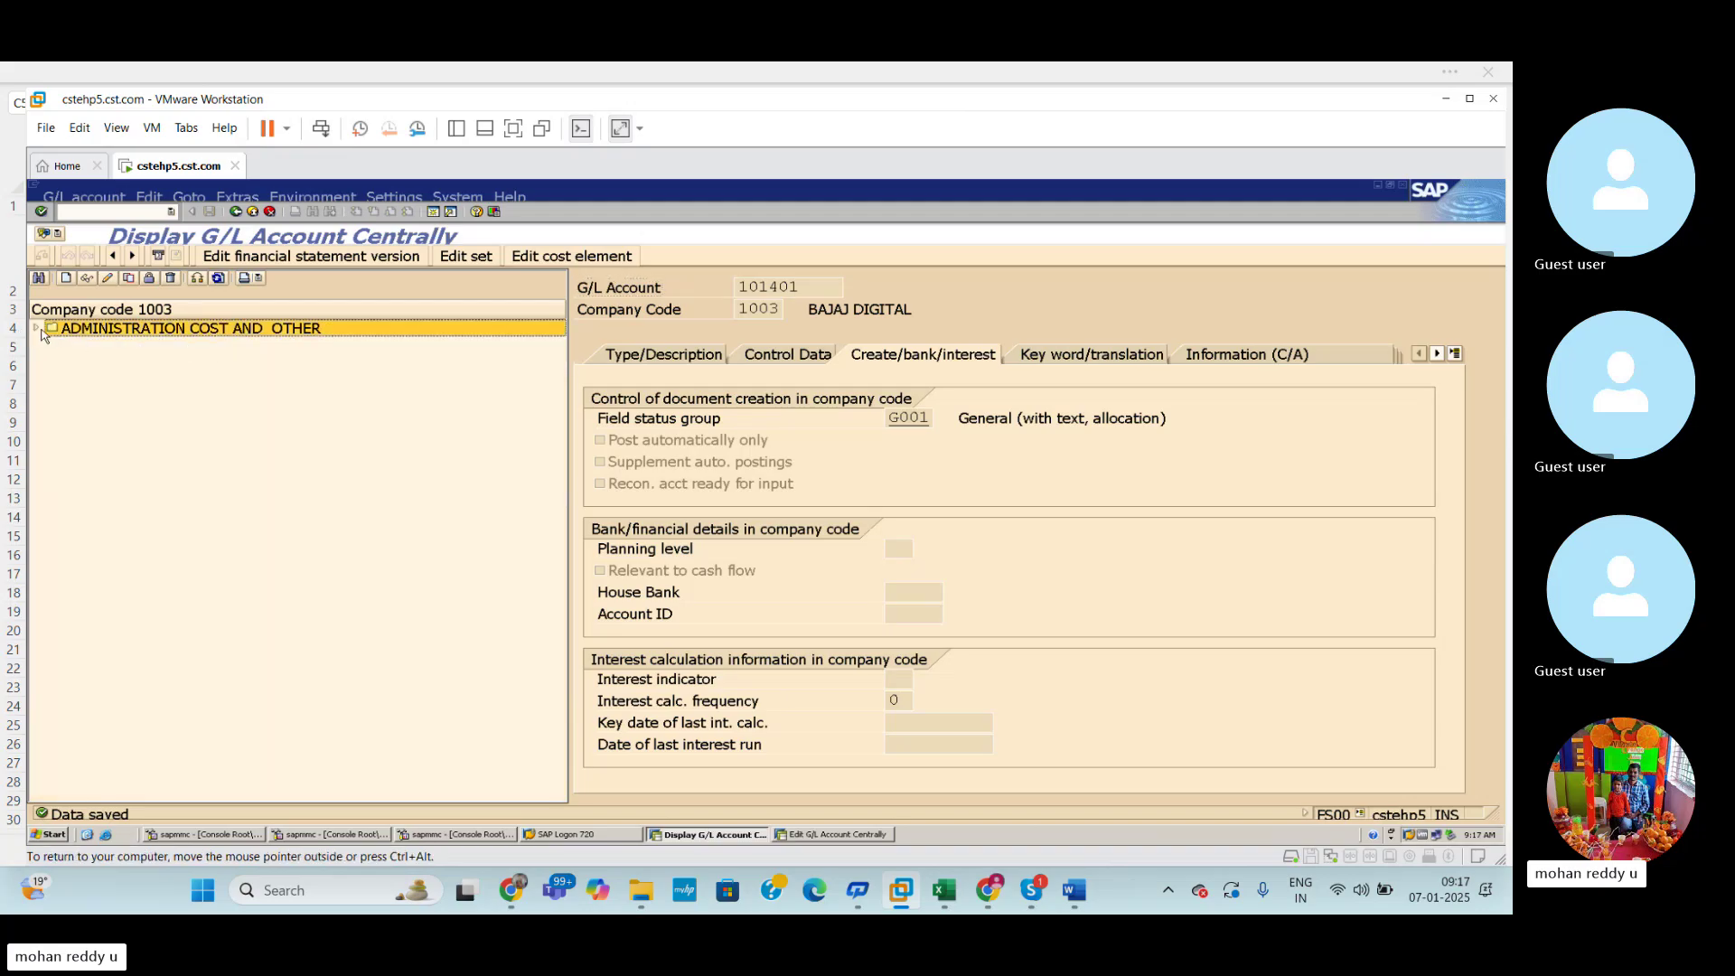
left_click(38, 331)
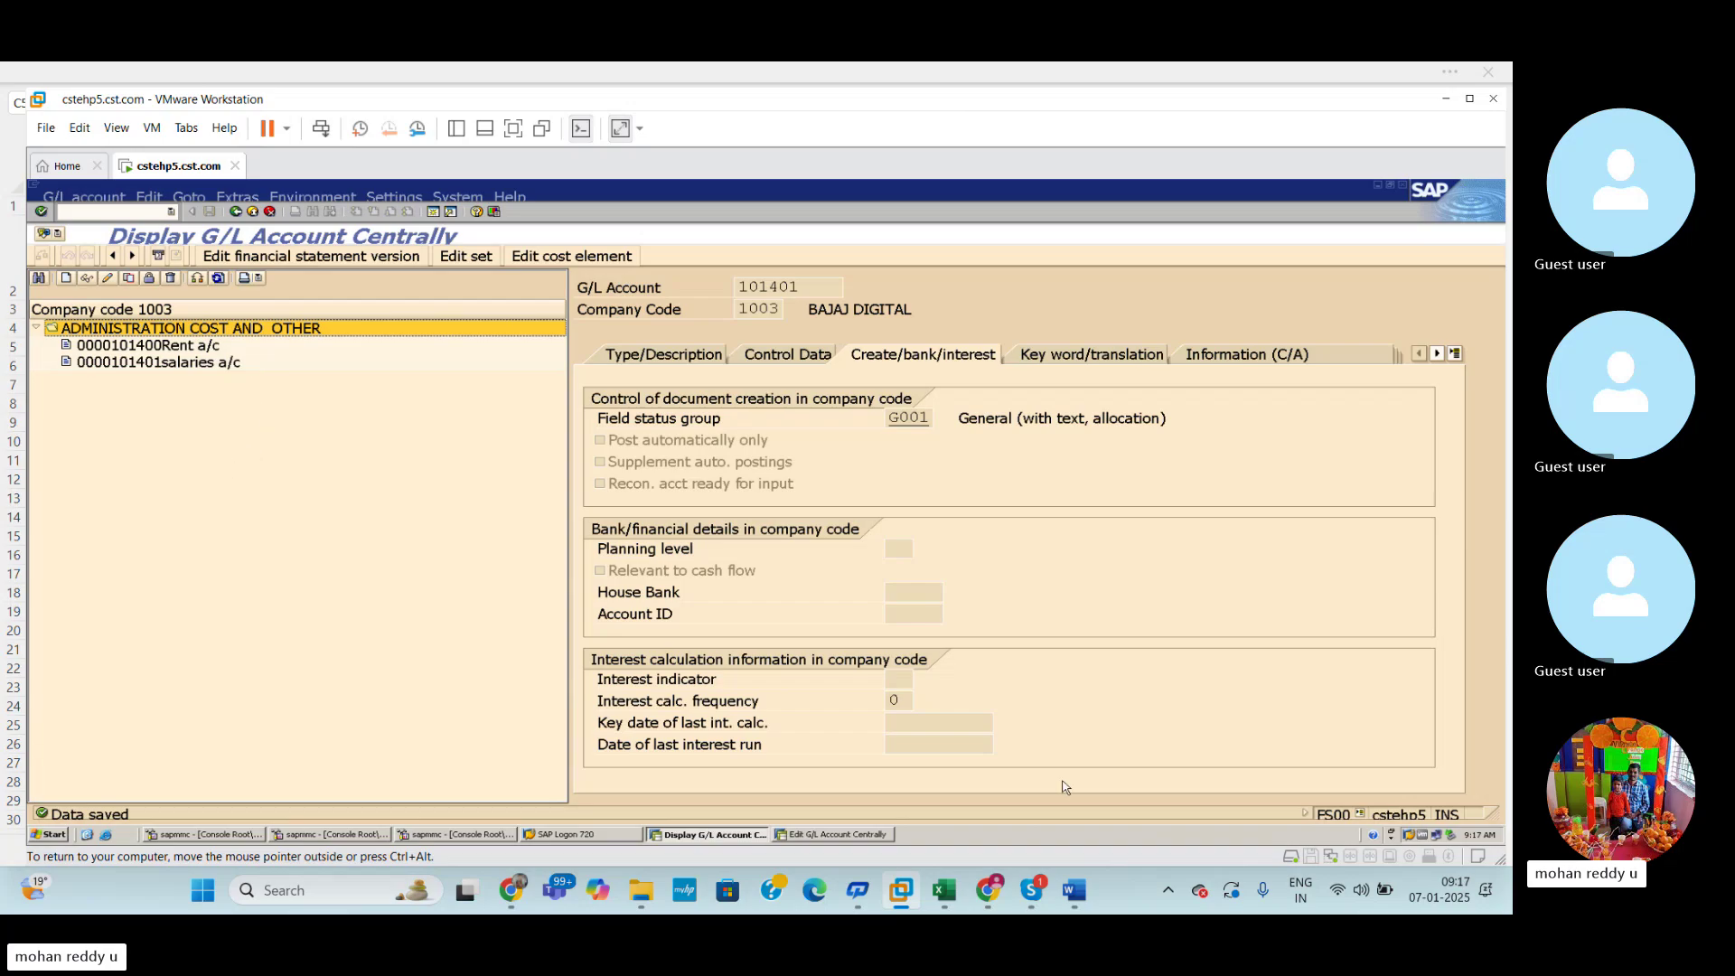
left_click(946, 806)
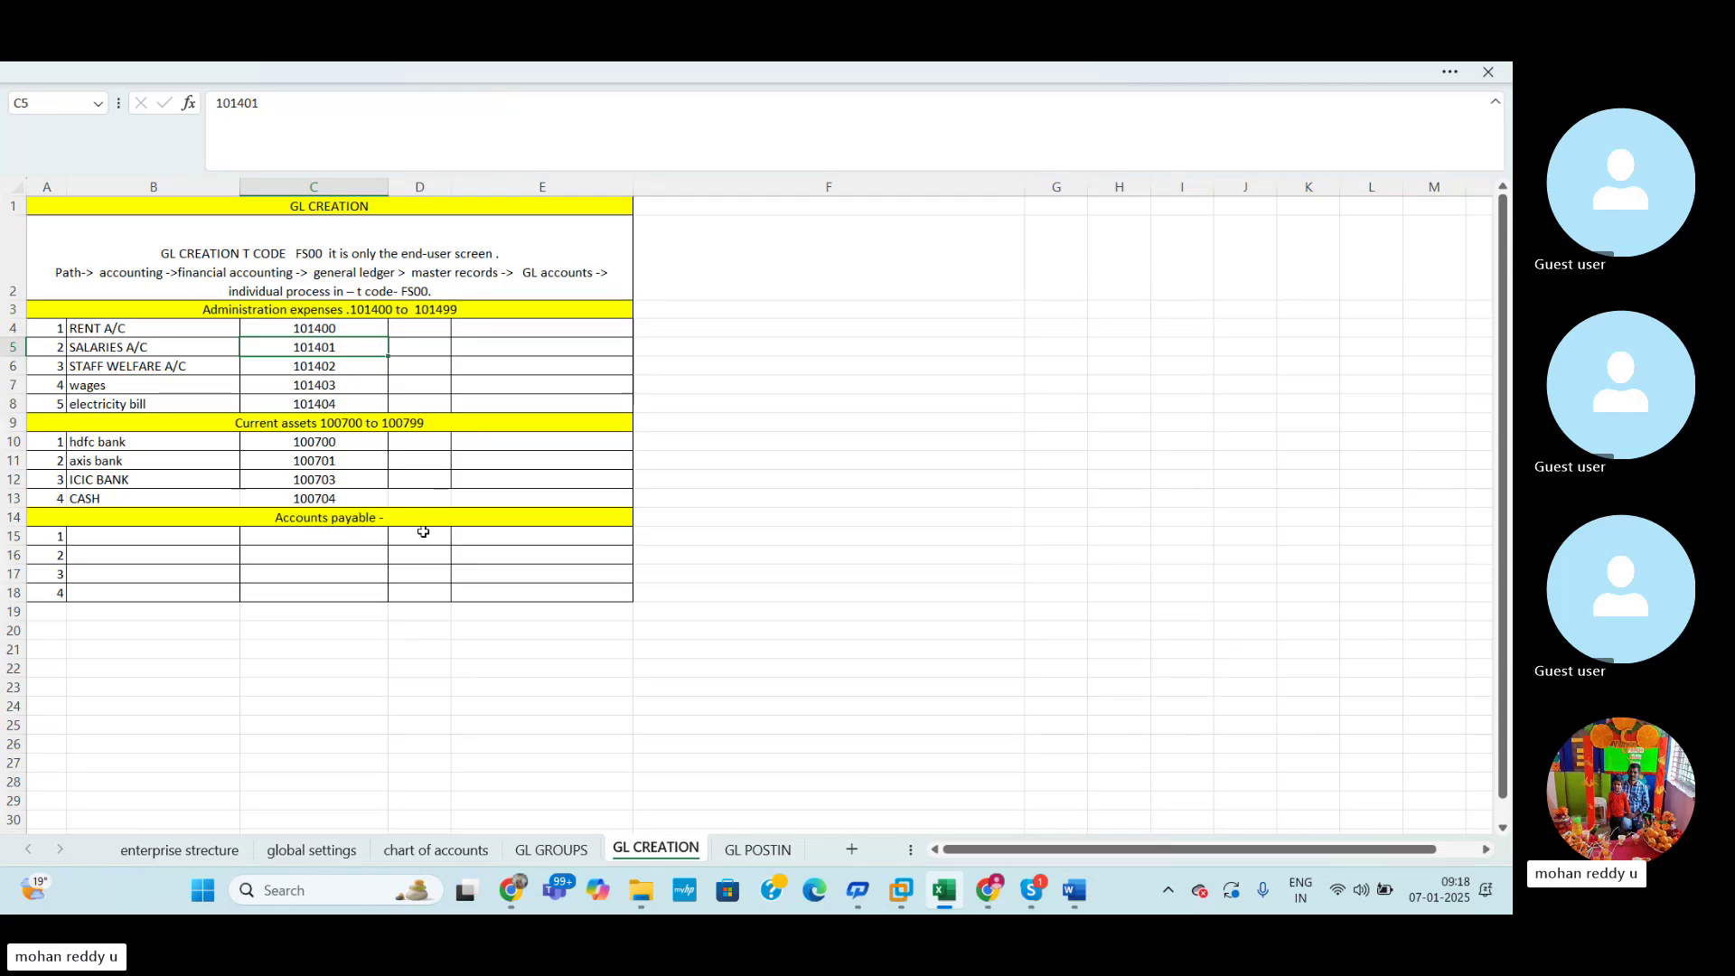
Switch back to SAP and open the G/L account groups overview with transaction OBD4.
mouse_move(900, 890)
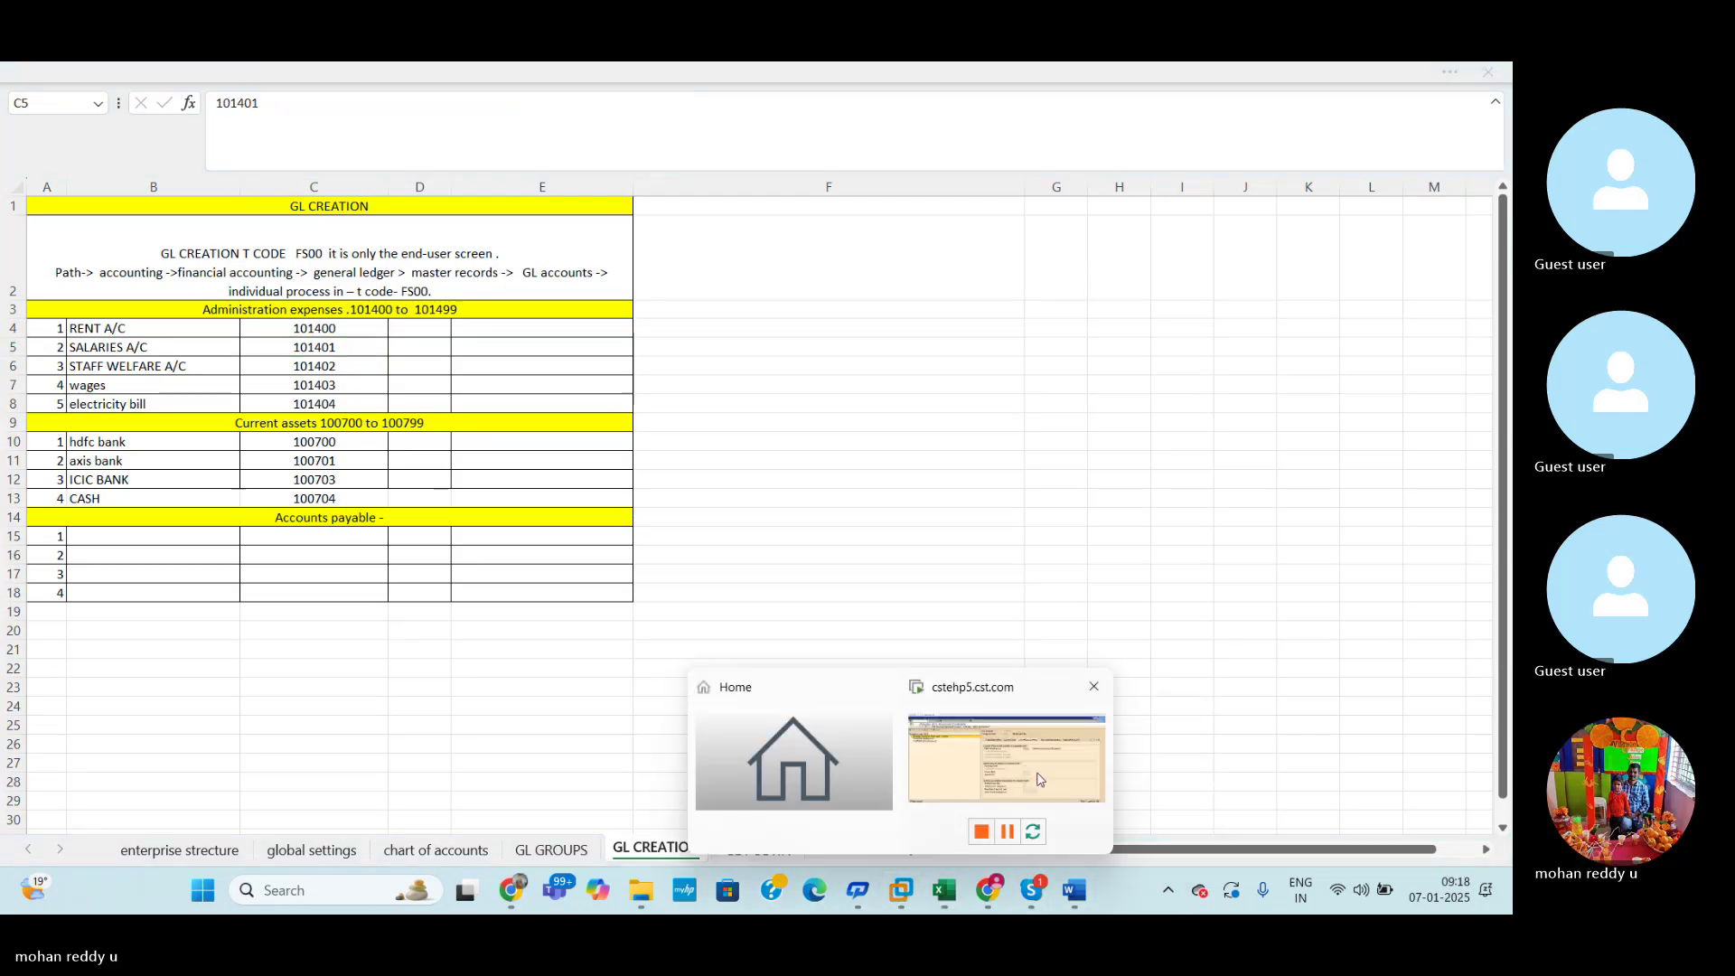
left_click(1039, 779)
left_click(135, 211)
type("/n")
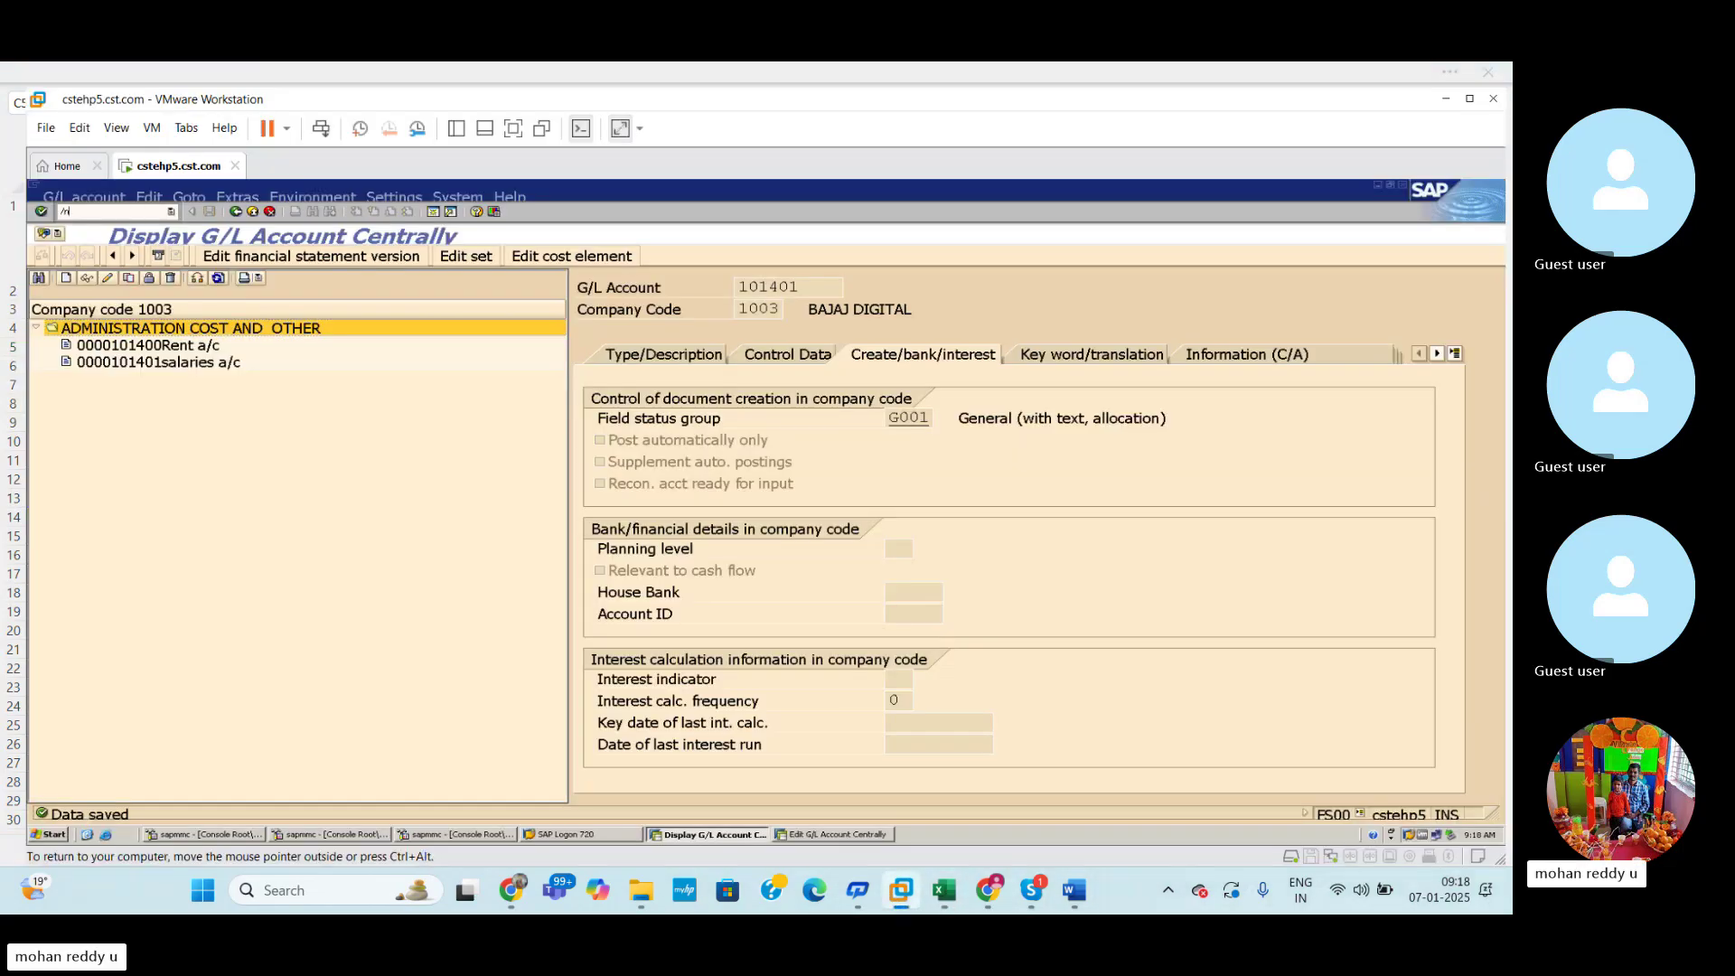
type("obd3")
type("4")
key("Return")
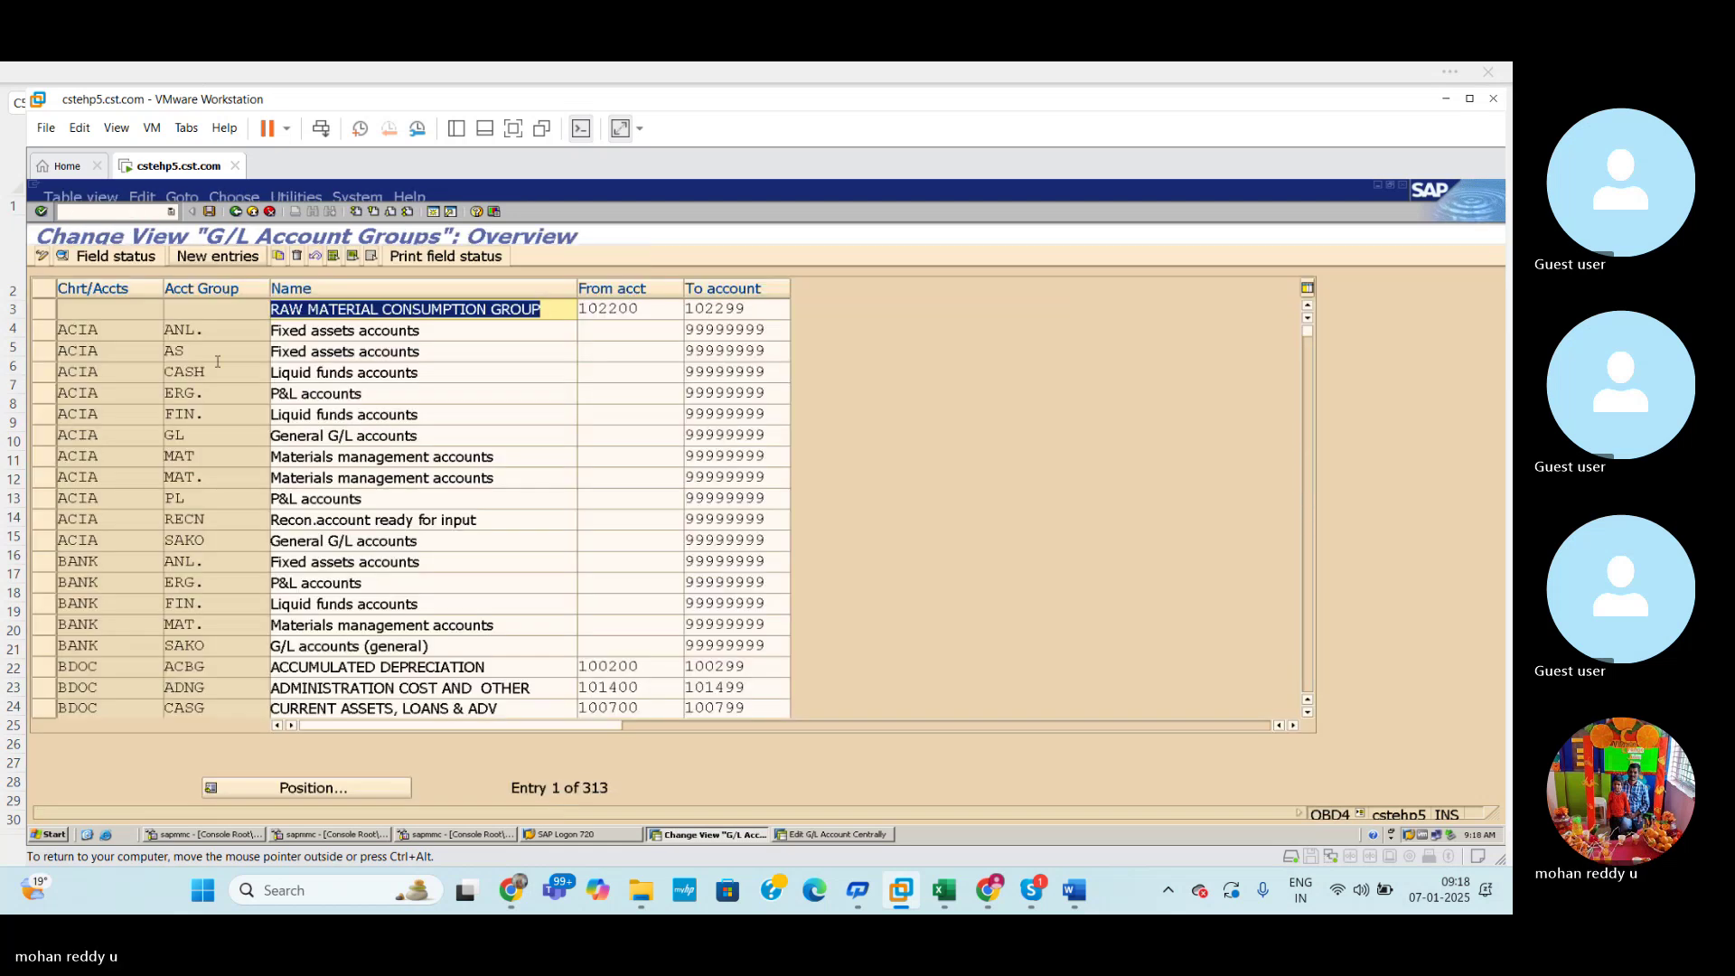
Position the account group list at chart of accounts BDOC and check the number range of group CASG.
left_click(352, 794)
type("cd")
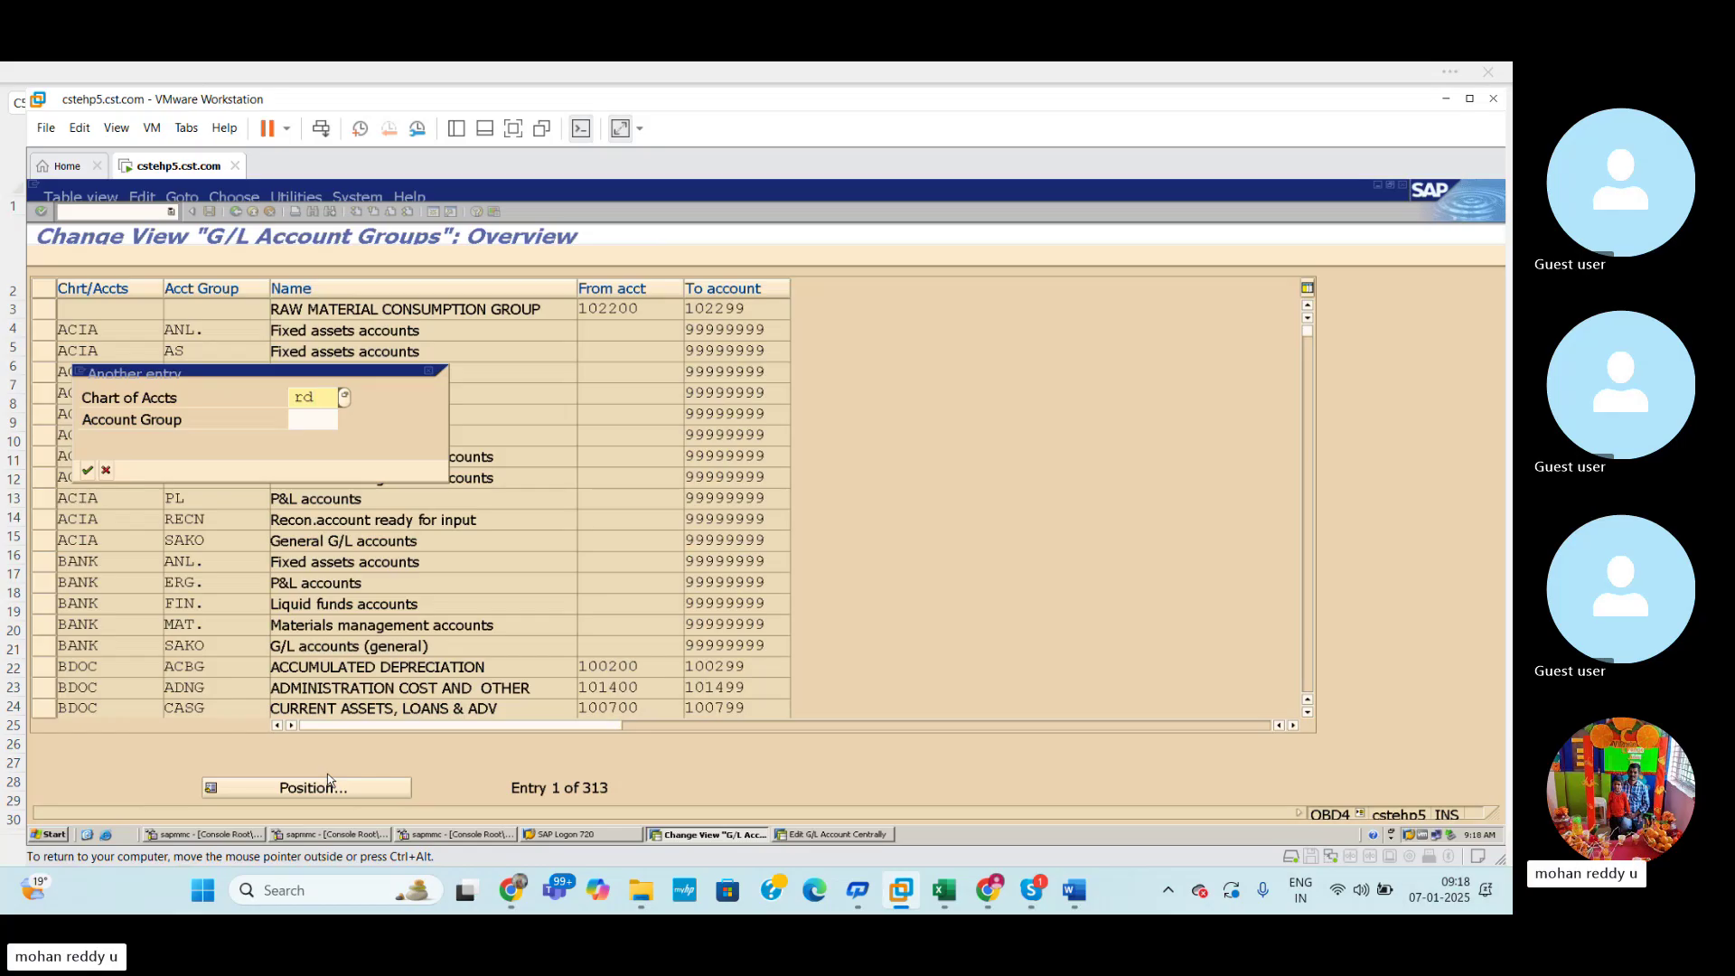
key("BackSpace")
key("BackSpace")
type("bd")
key("Return")
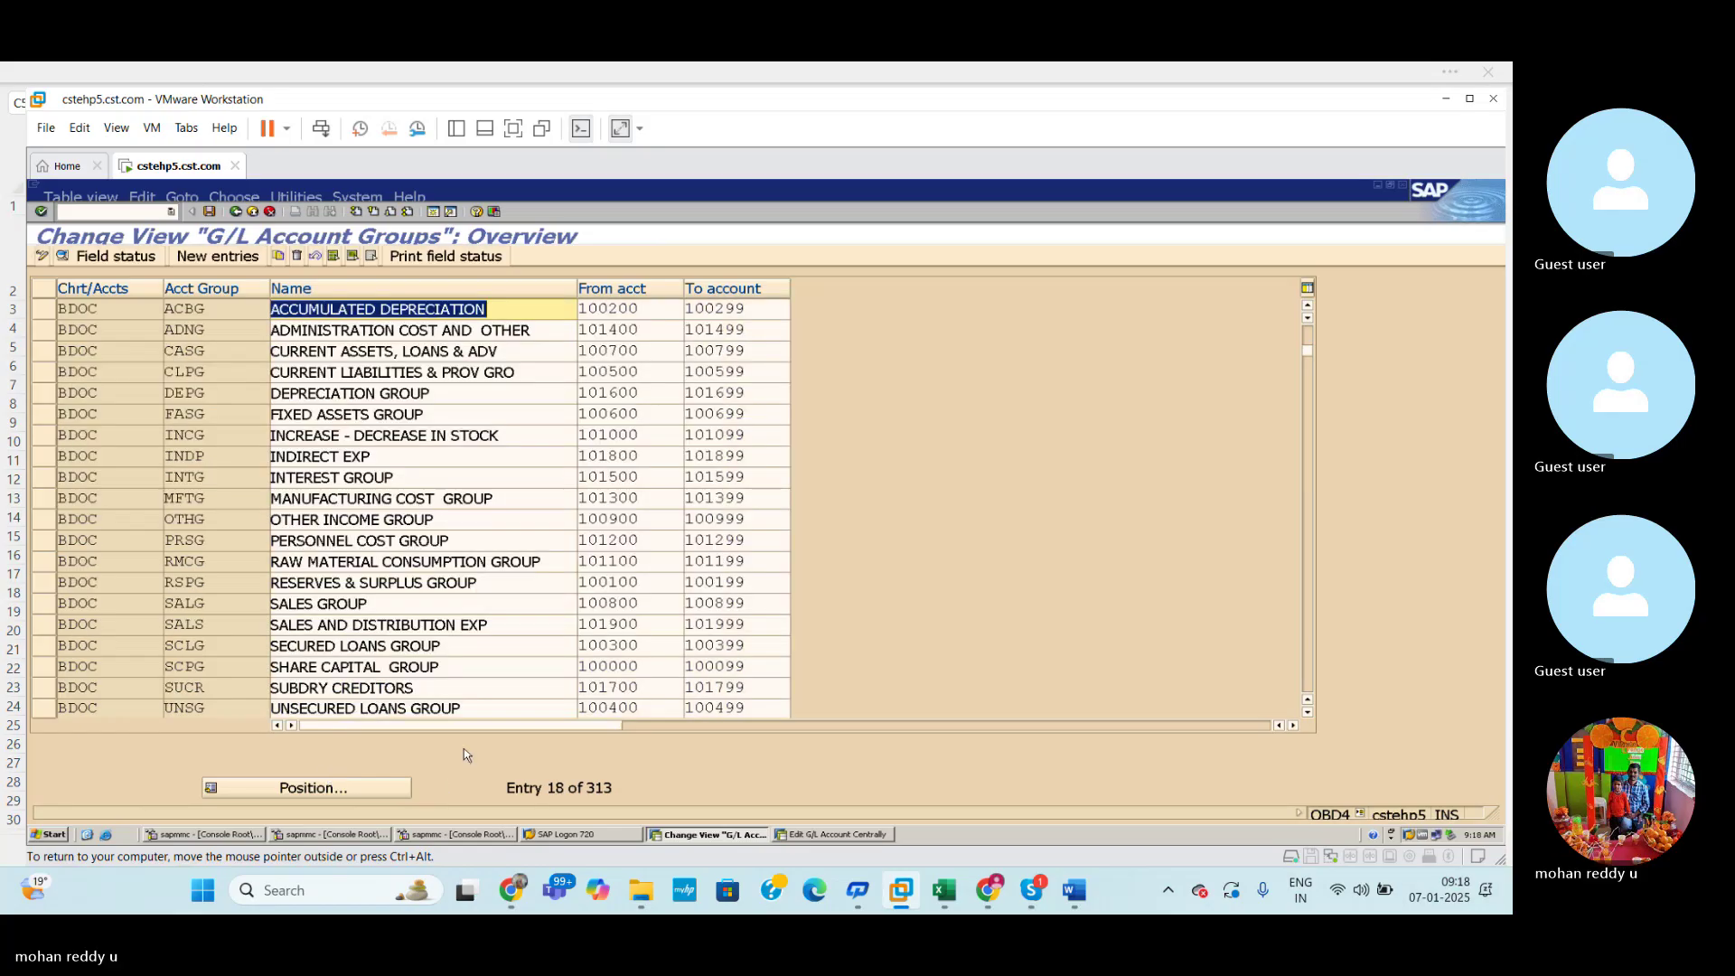
left_click(647, 351)
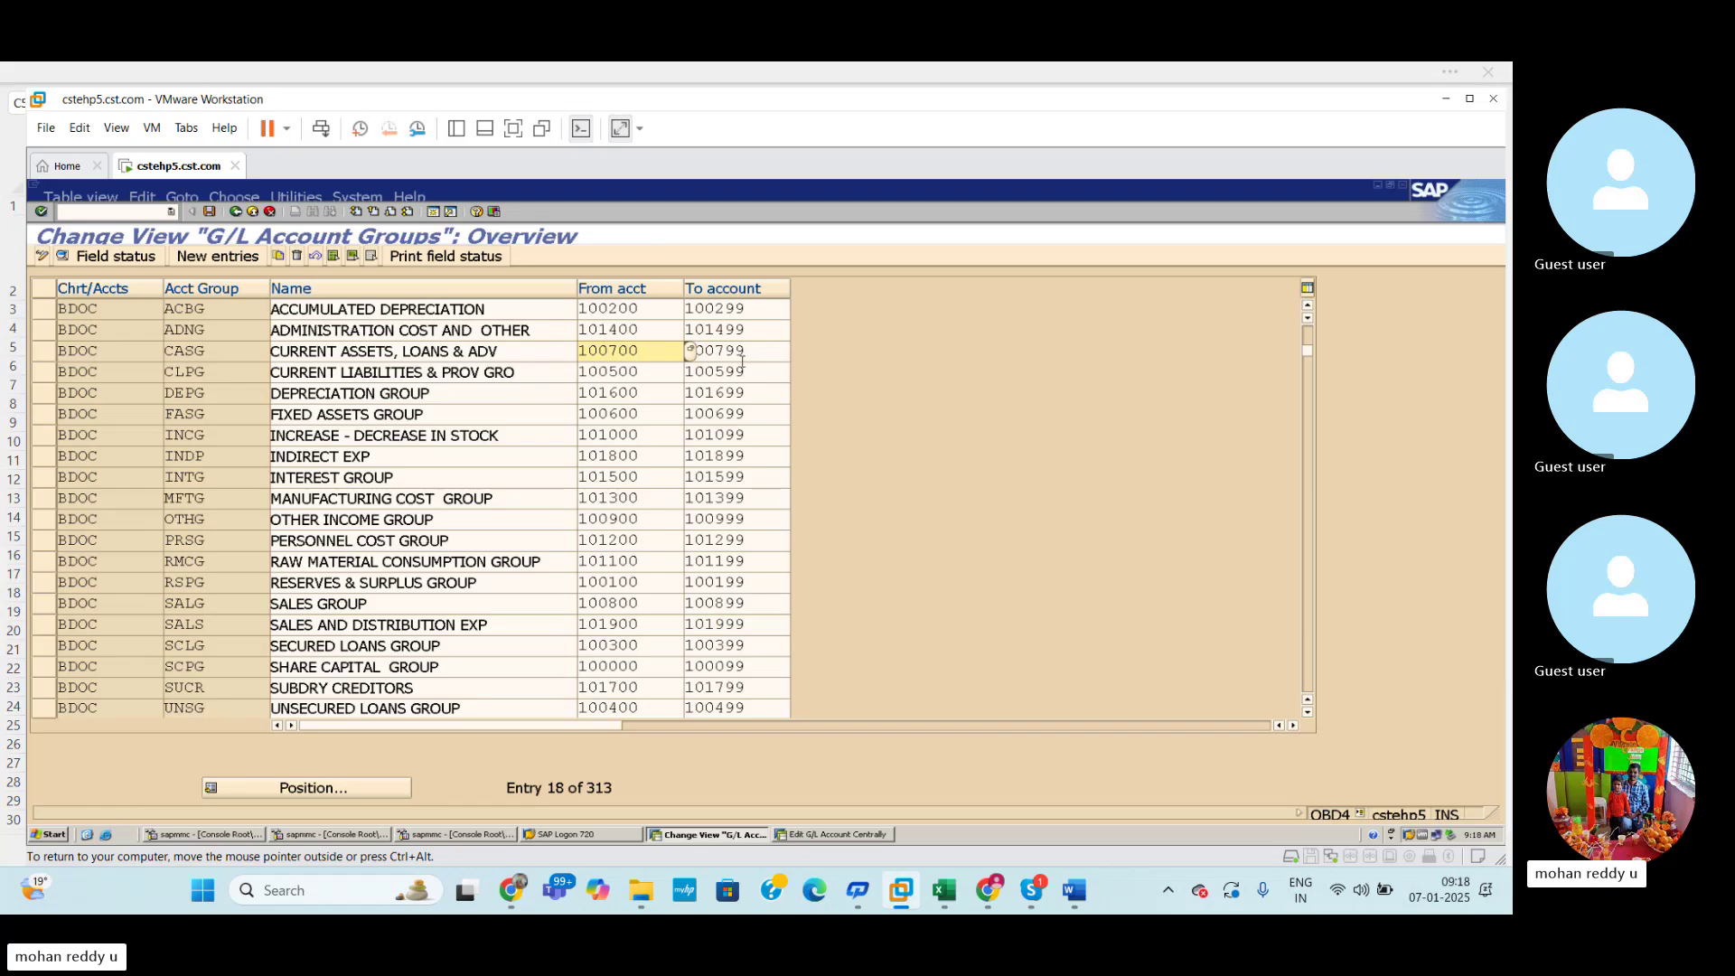
Switch to the GL CREATION sheet in Excel and check the current assets range and the hdfc bank account number.
left_click(944, 890)
left_click(397, 423)
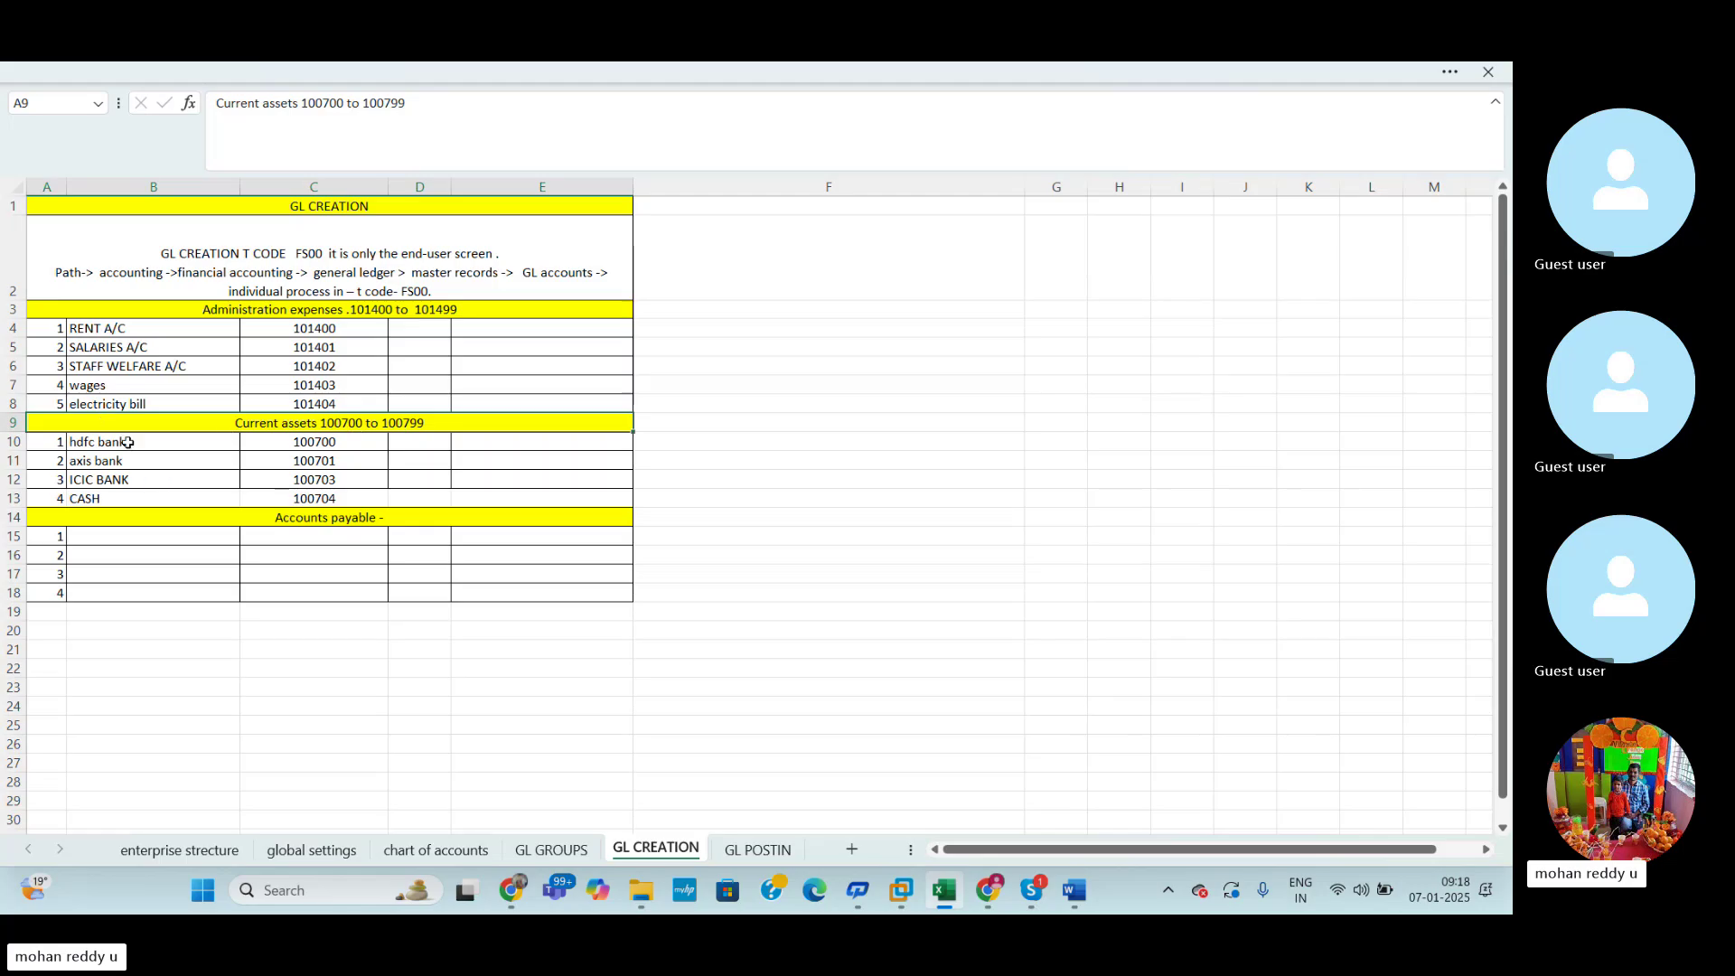
left_click_drag(318, 443, 320, 451)
left_click(798, 577)
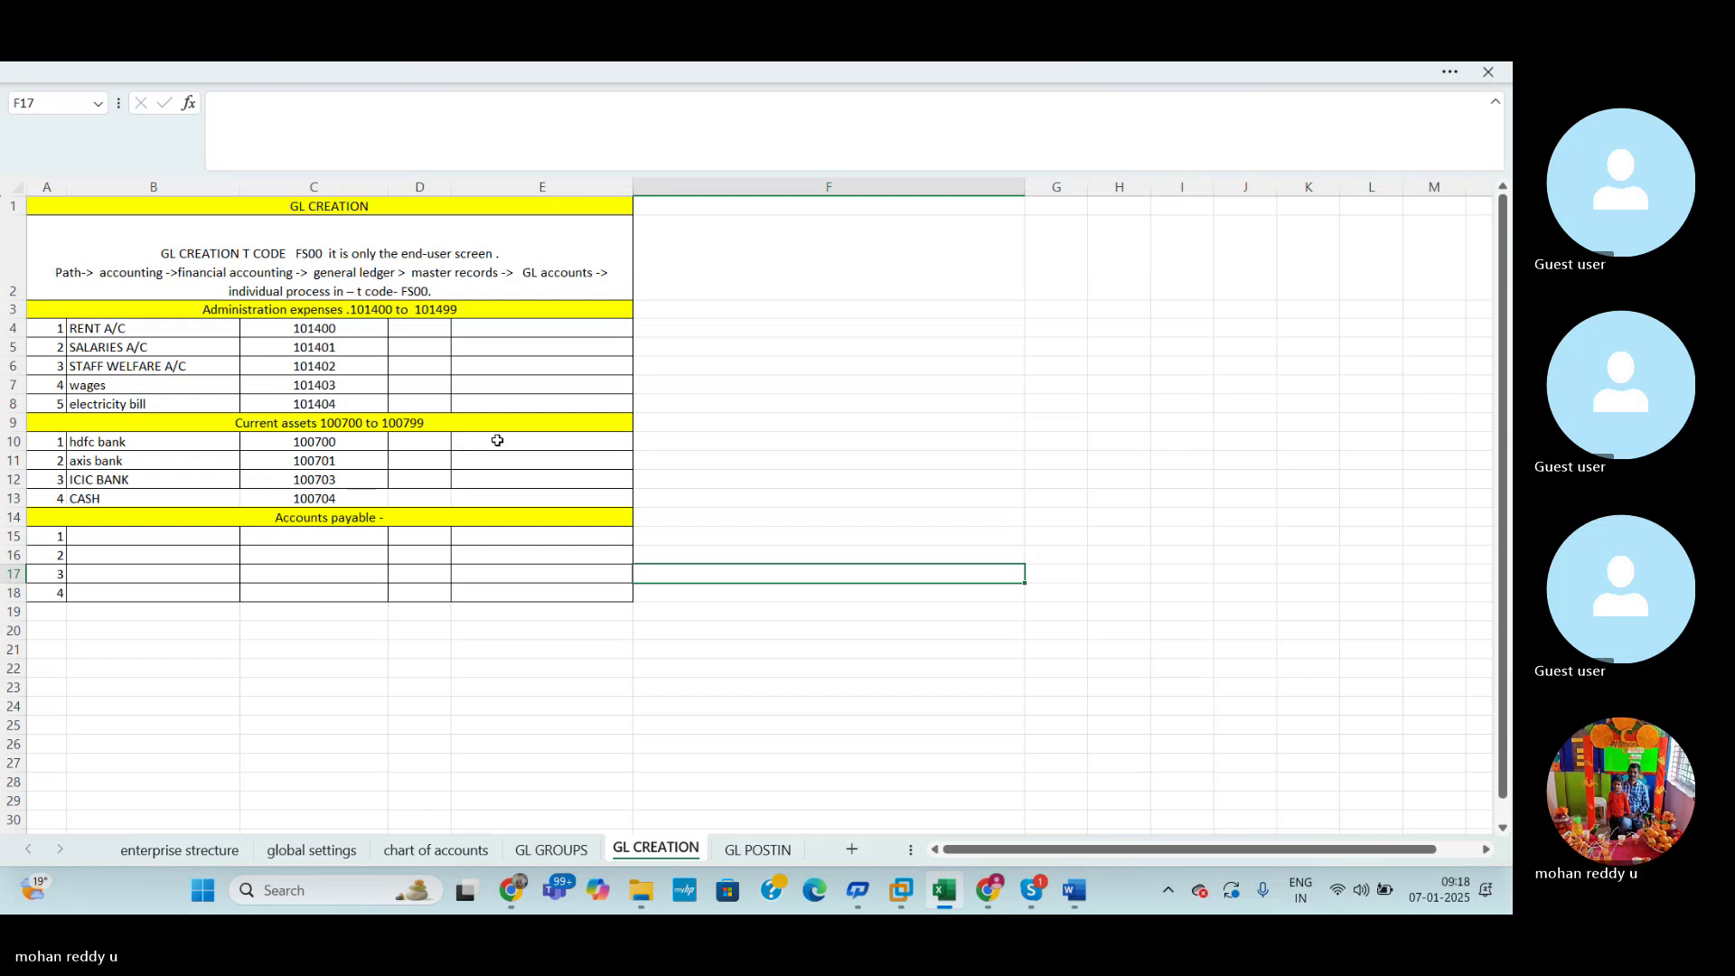
Return to SAP and open central G/L account maintenance with transaction FS00.
key("alt+Tab")
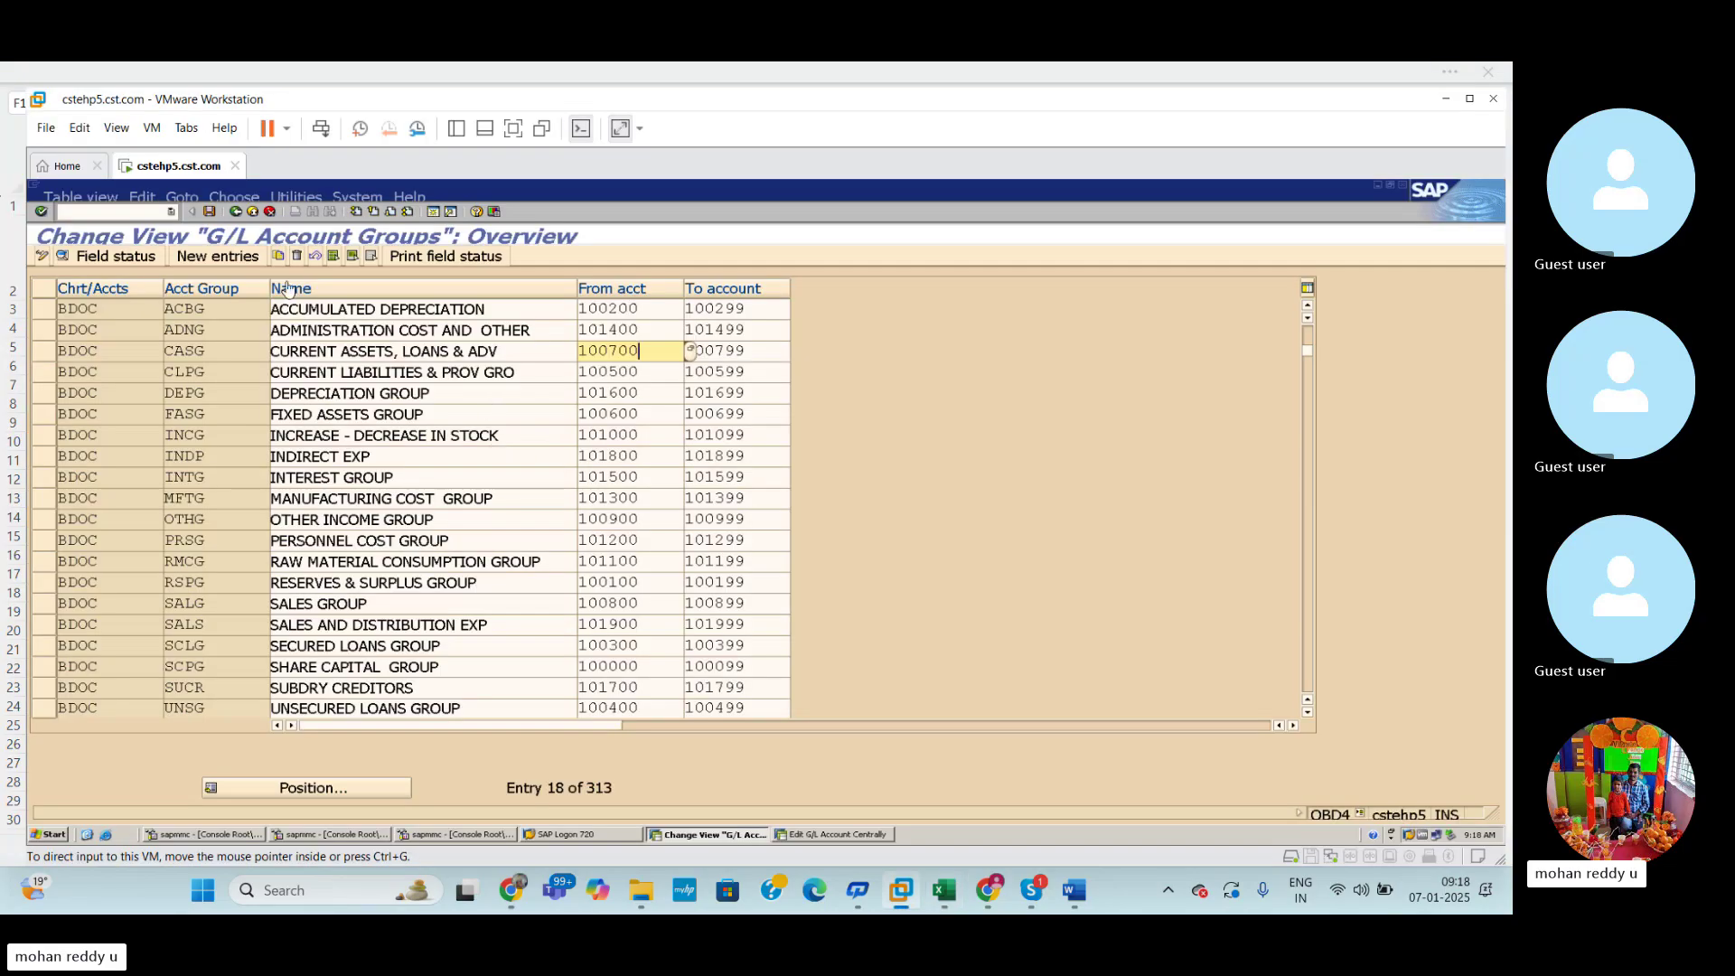
type("/n")
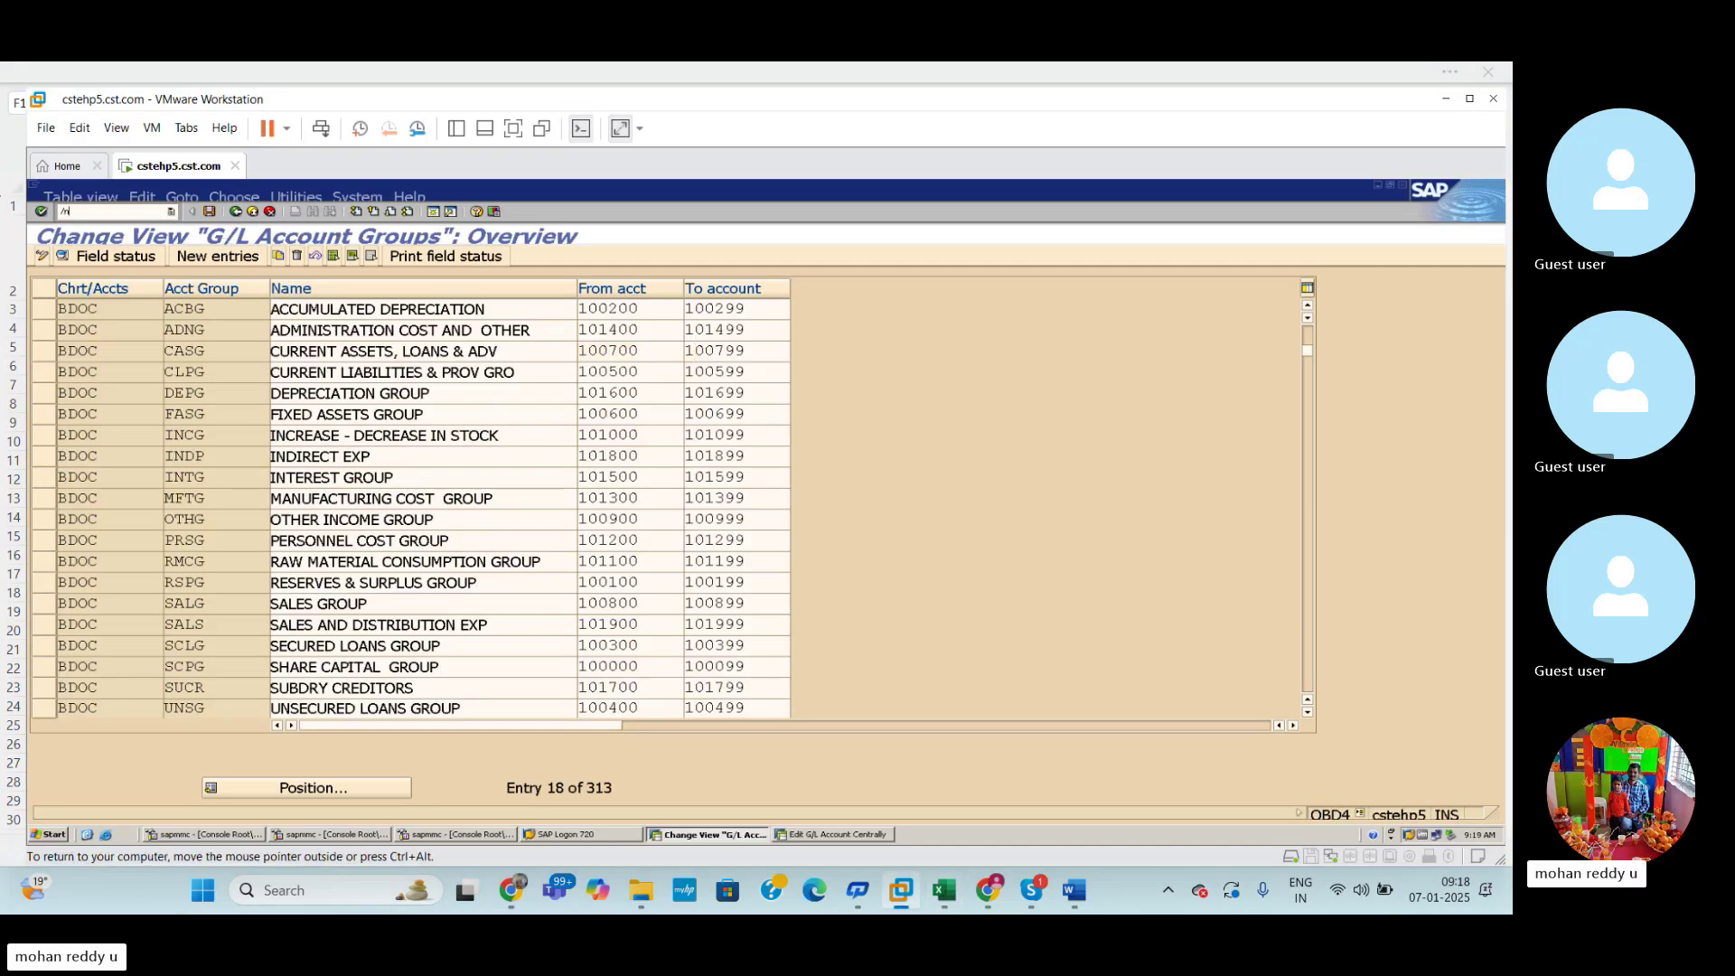
type("fs00")
key("Return")
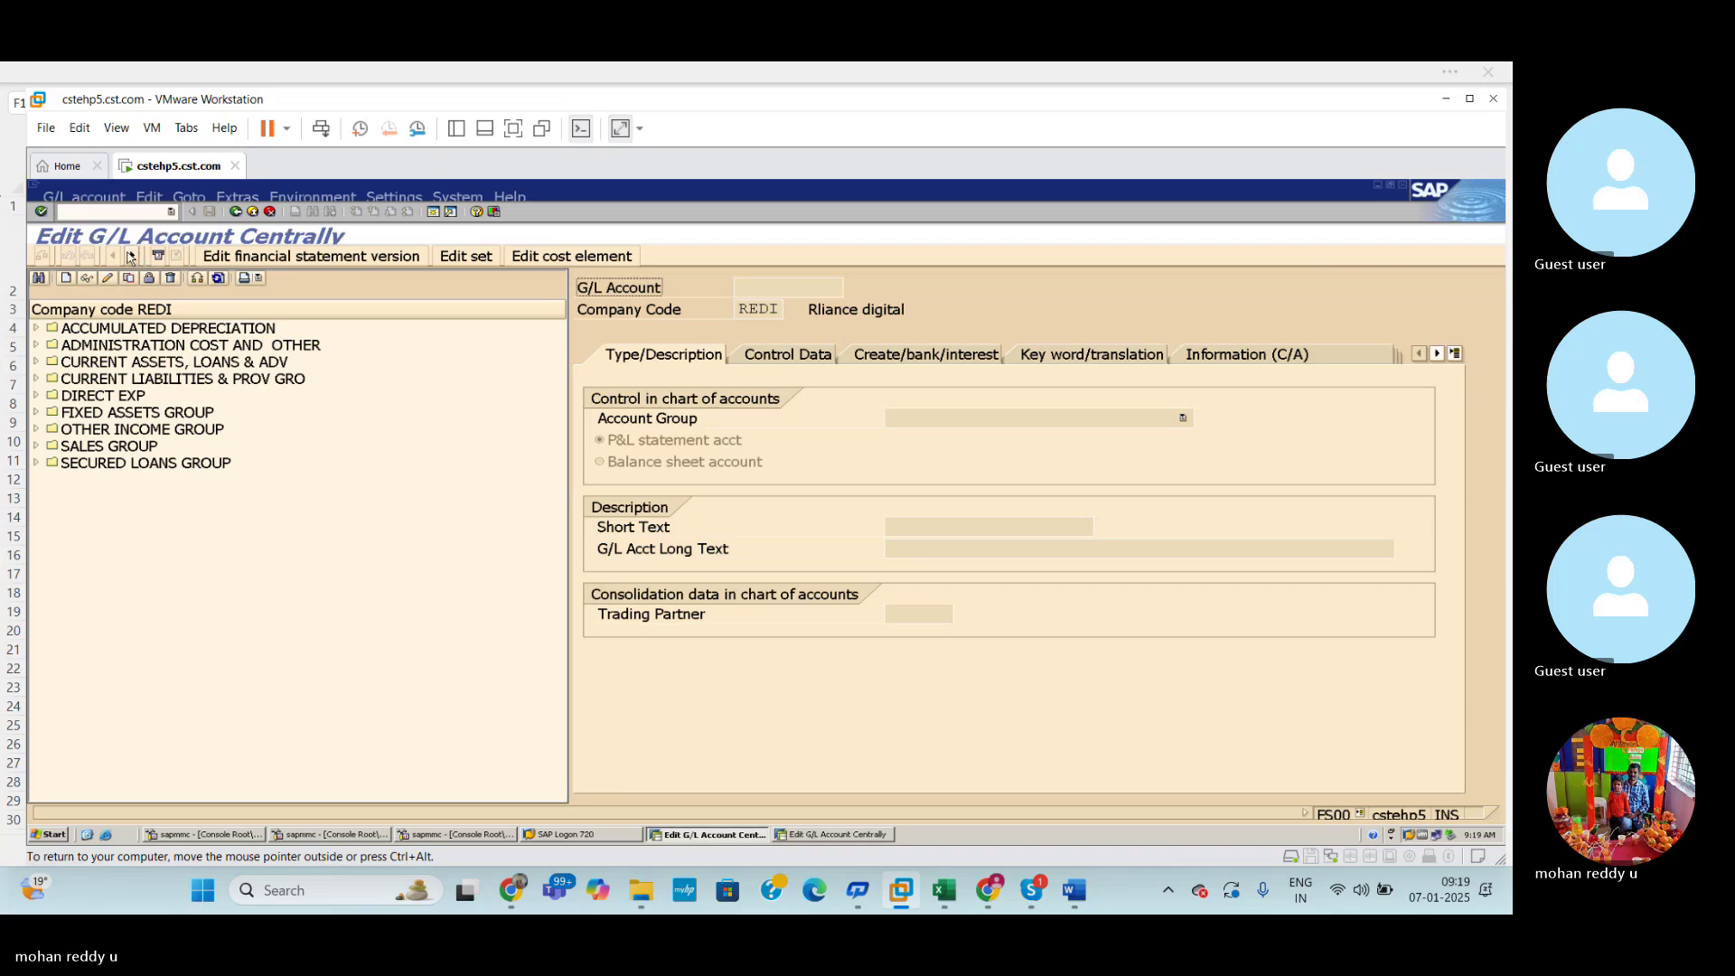
Close the extra G/L account session and decline logging off from the remaining one.
left_click(120, 209)
type("/i")
key("Return")
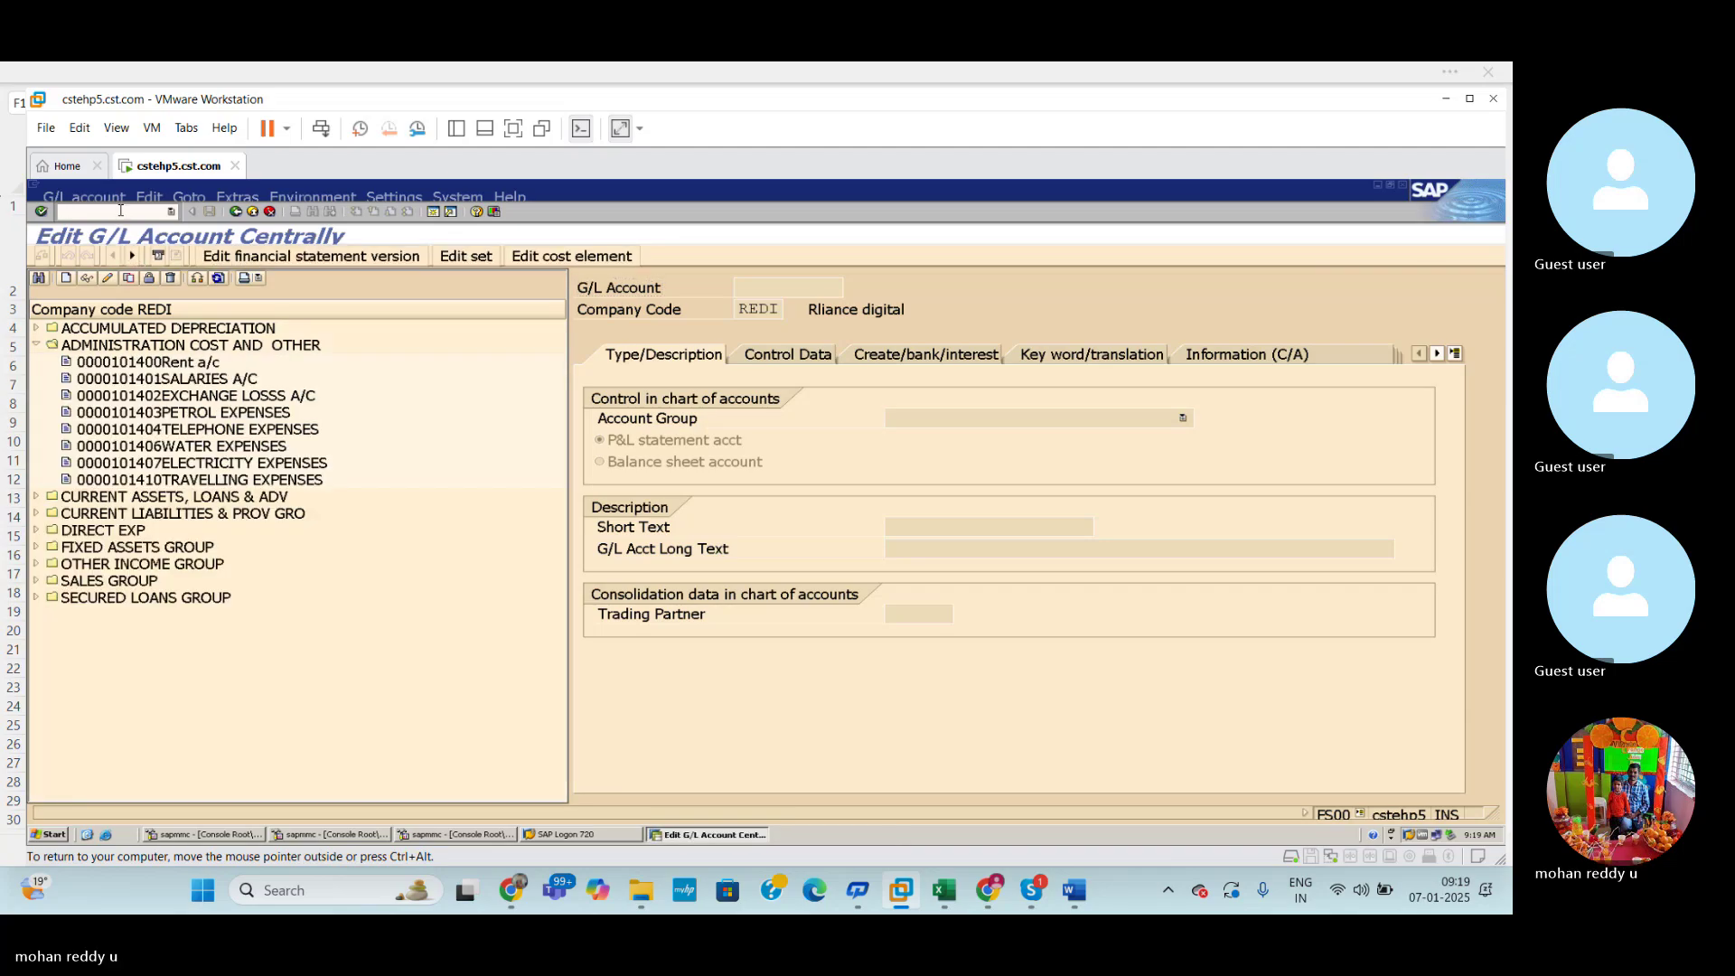
key("Return")
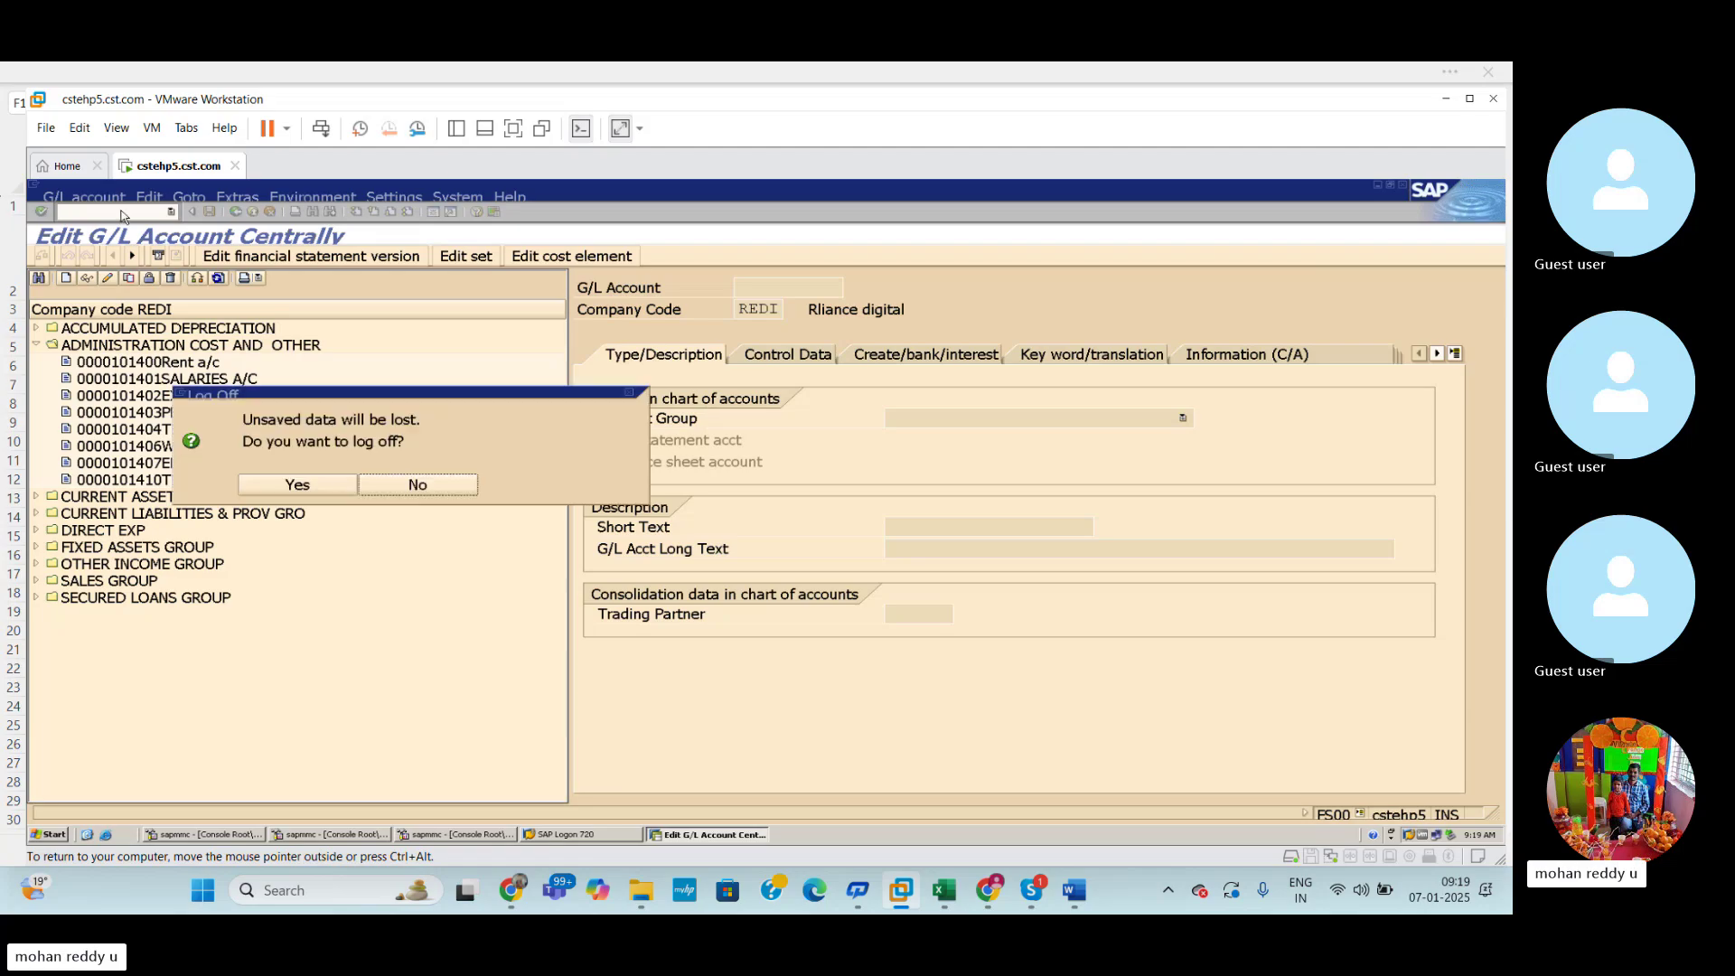
left_click(421, 485)
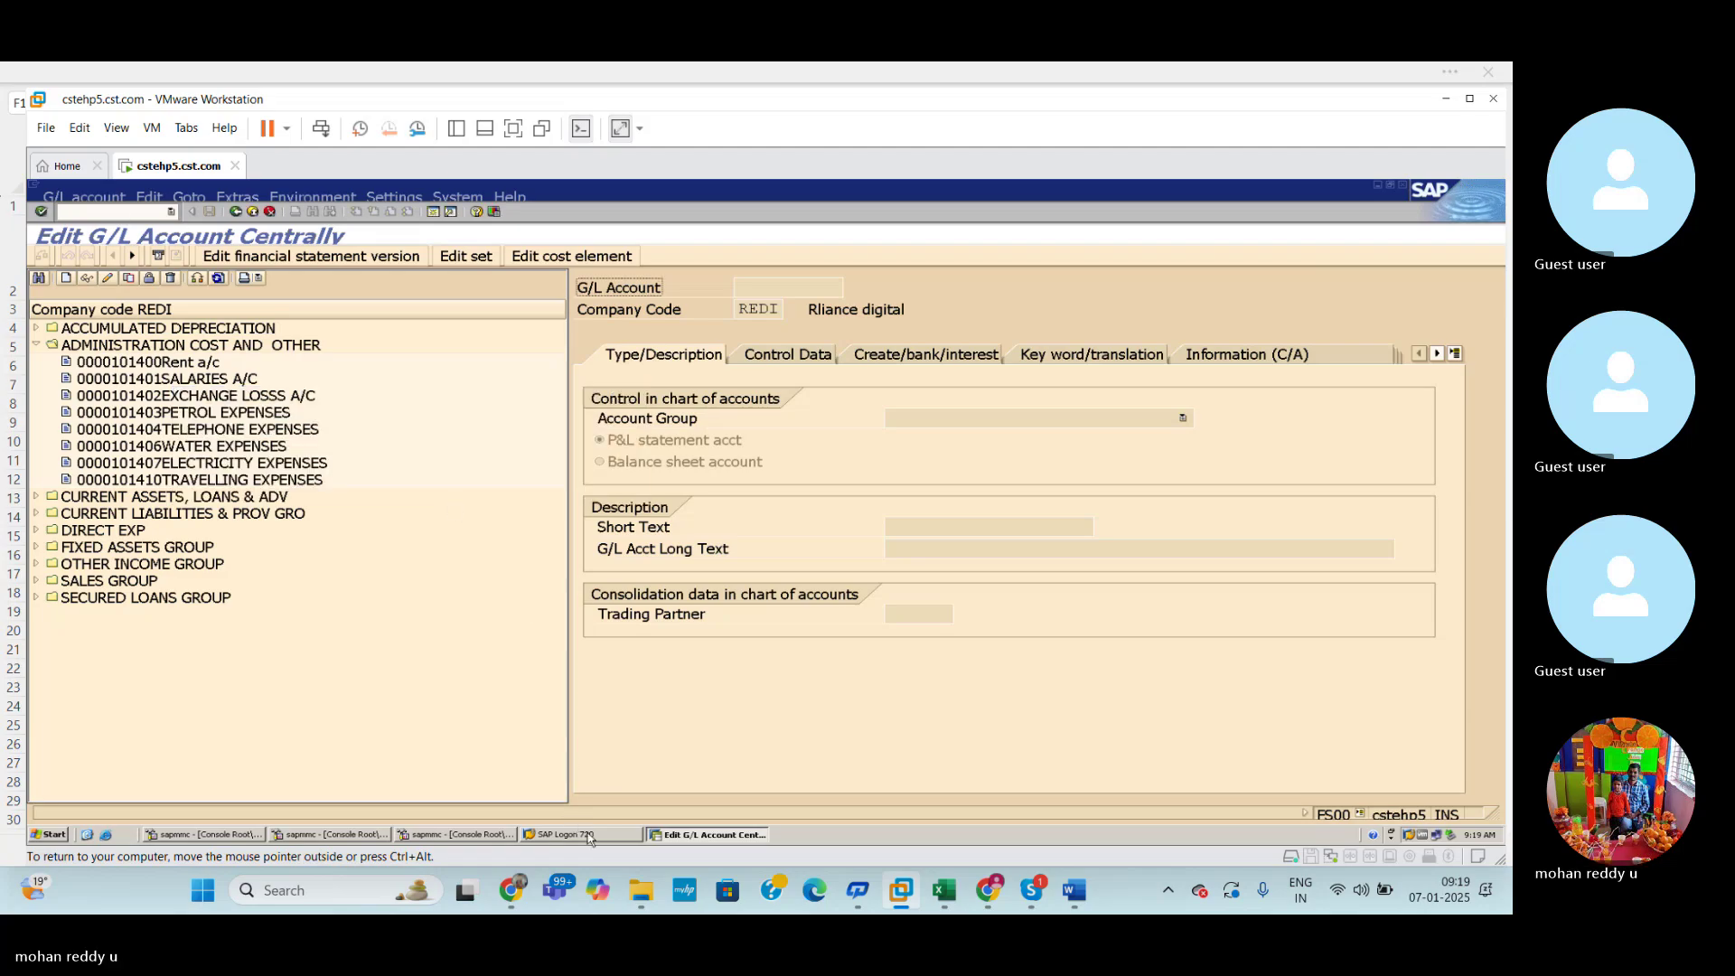
Start creating G/L account 100700 for company code 1003, checking the number against the Excel sheet.
left_click(632, 835)
left_click(628, 269)
left_click(67, 278)
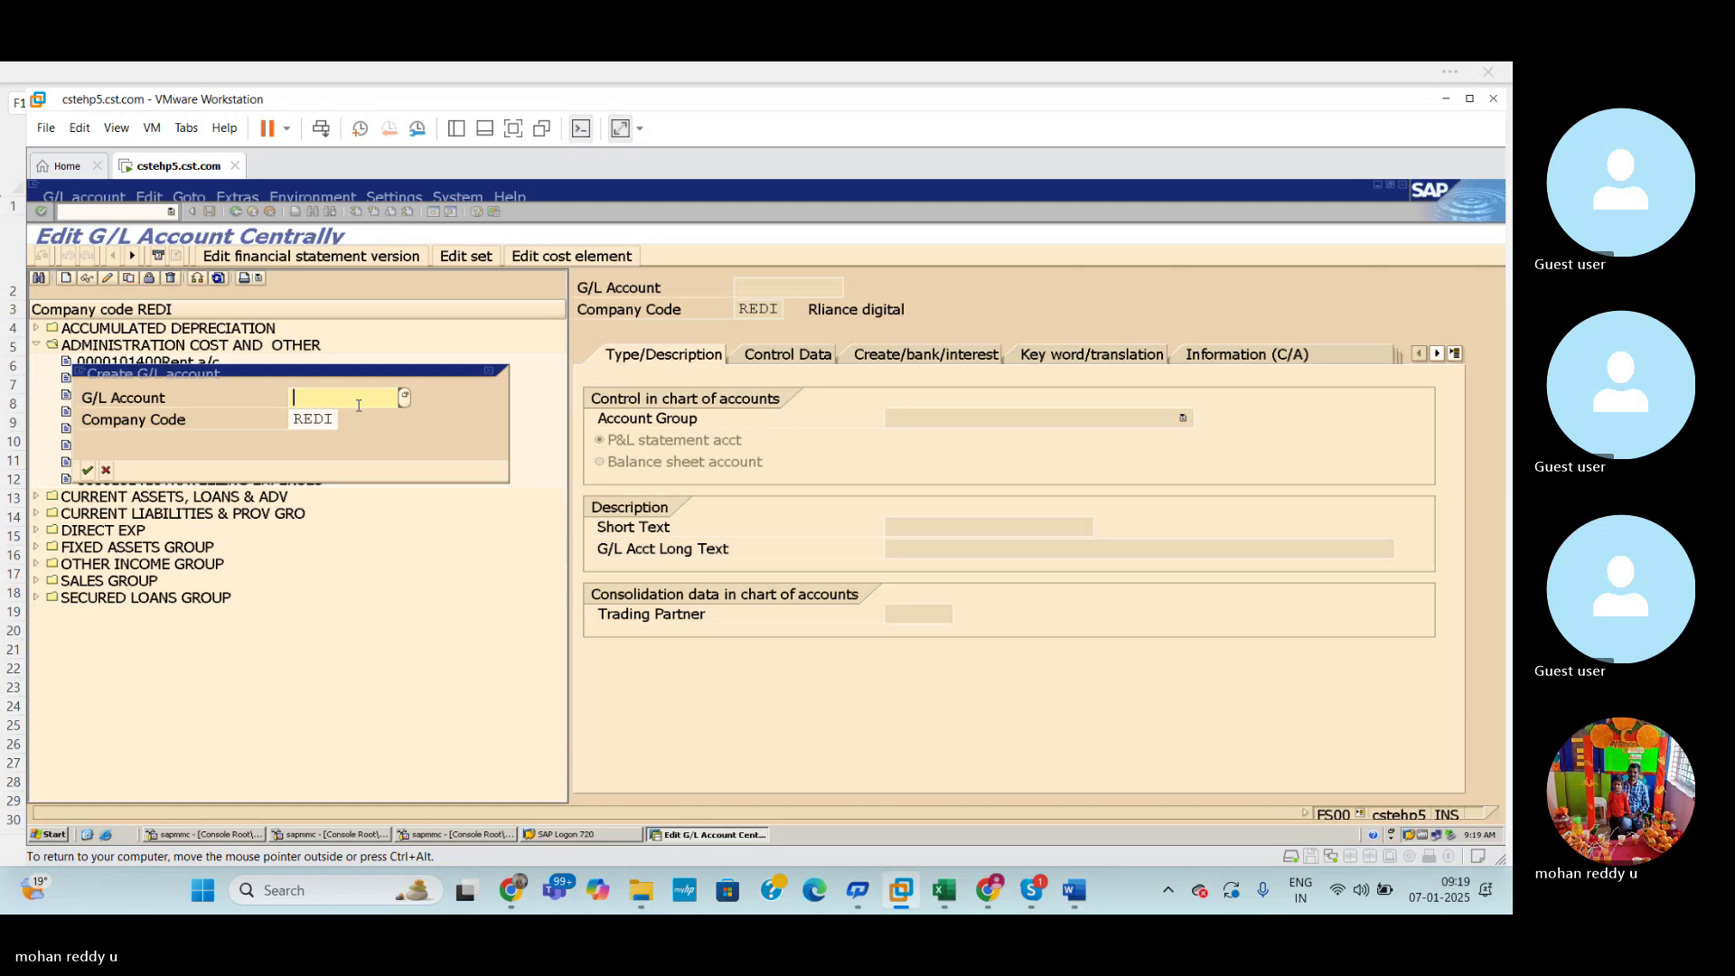
type("100700")
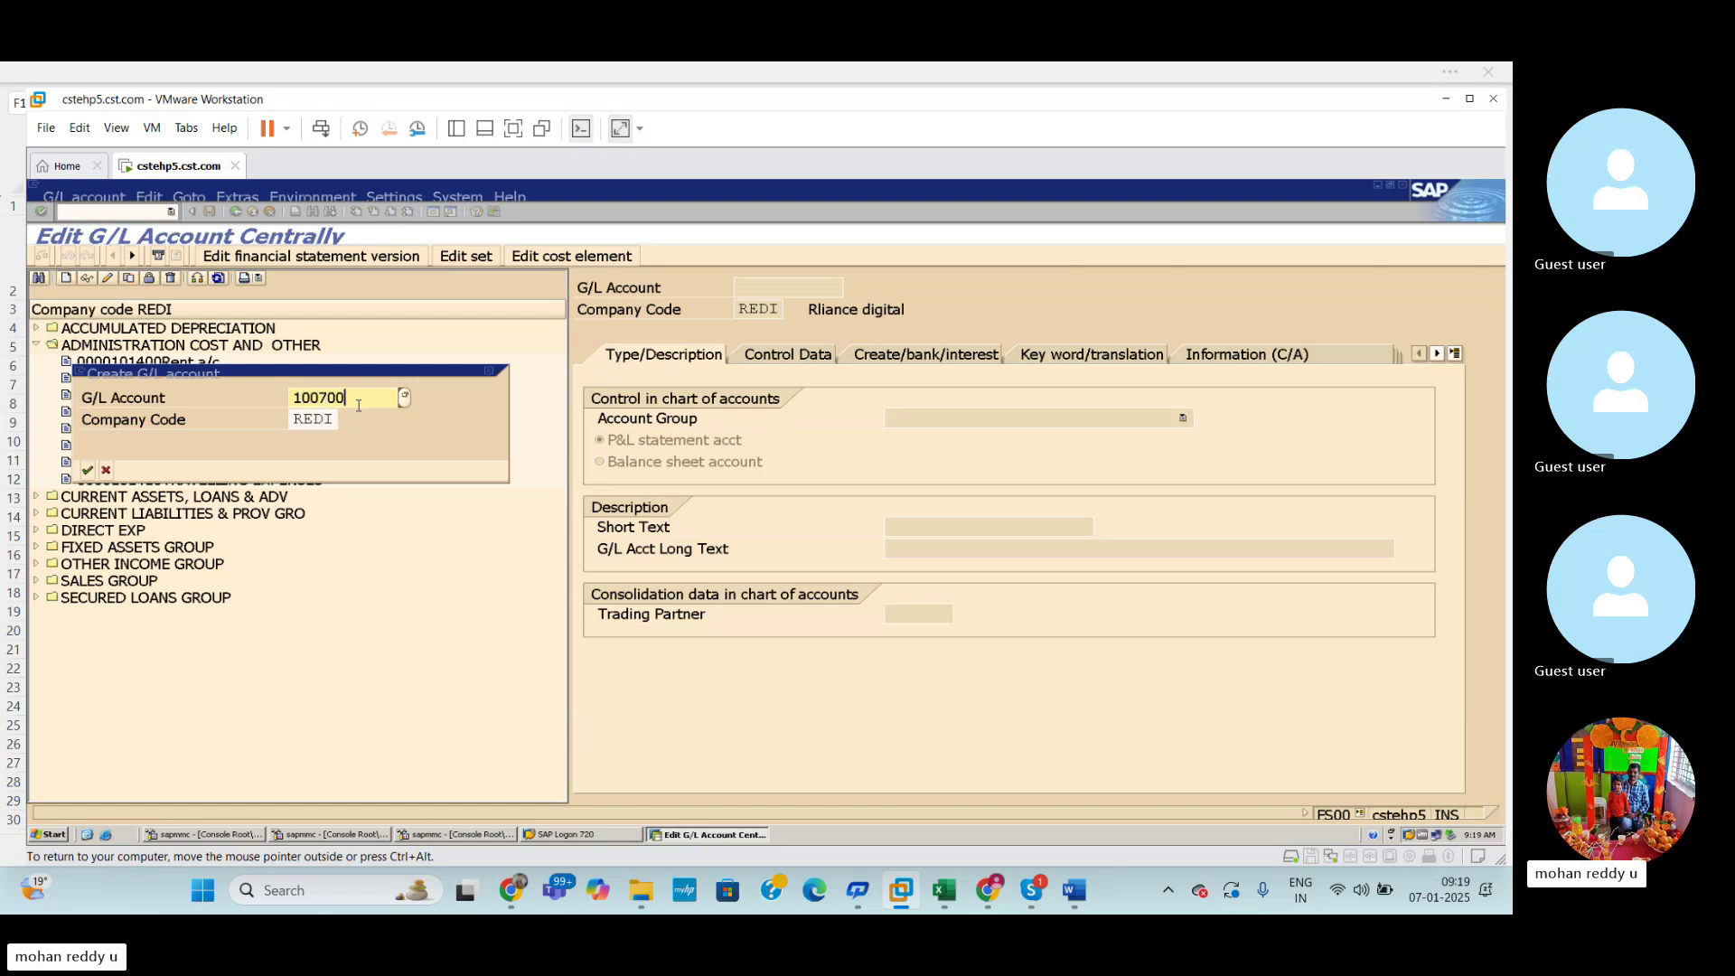
left_click(963, 890)
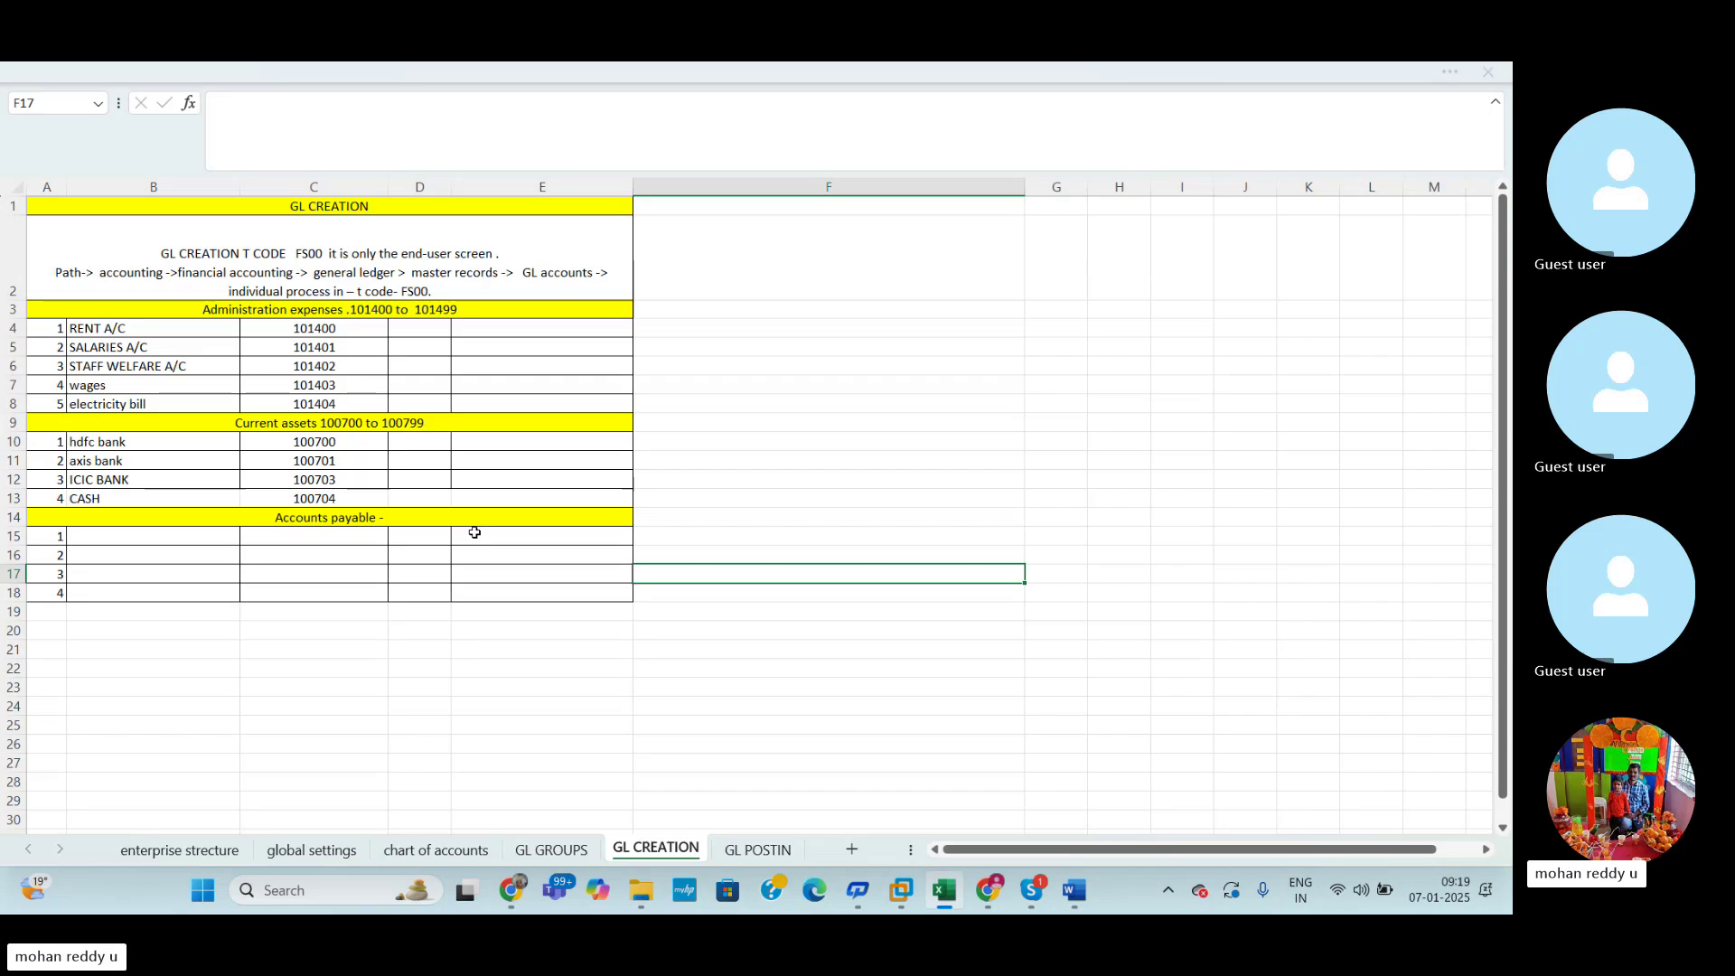
key("alt+Tab")
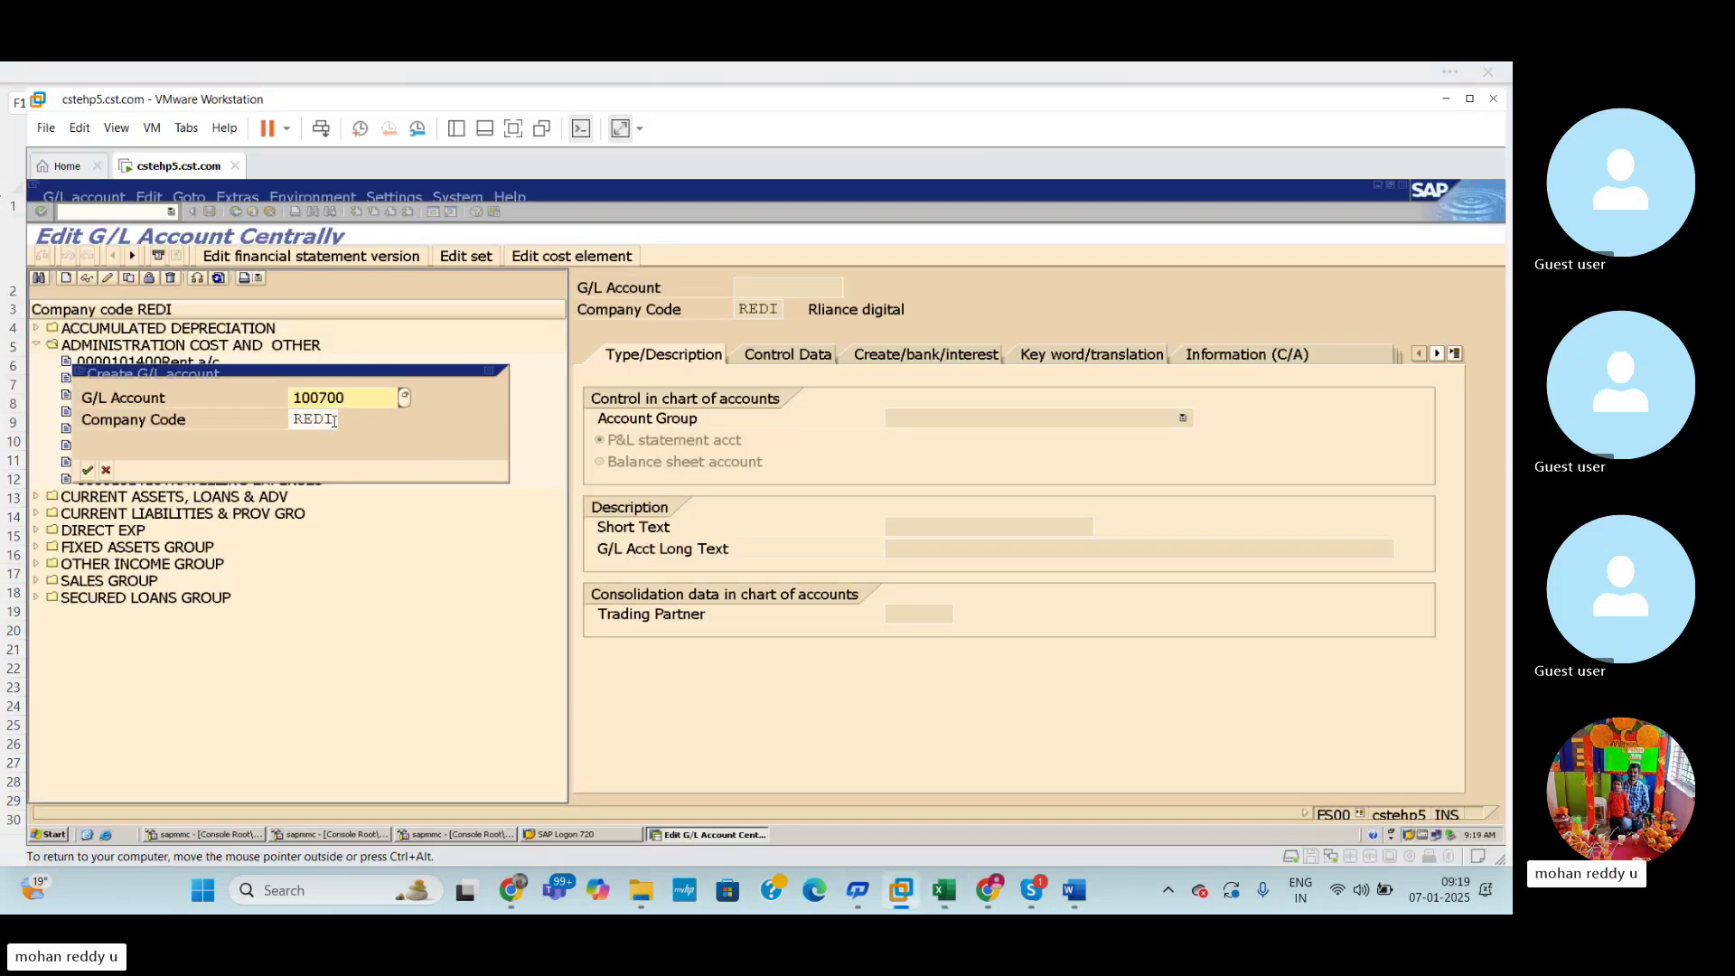
double_click(333, 421)
type("1")
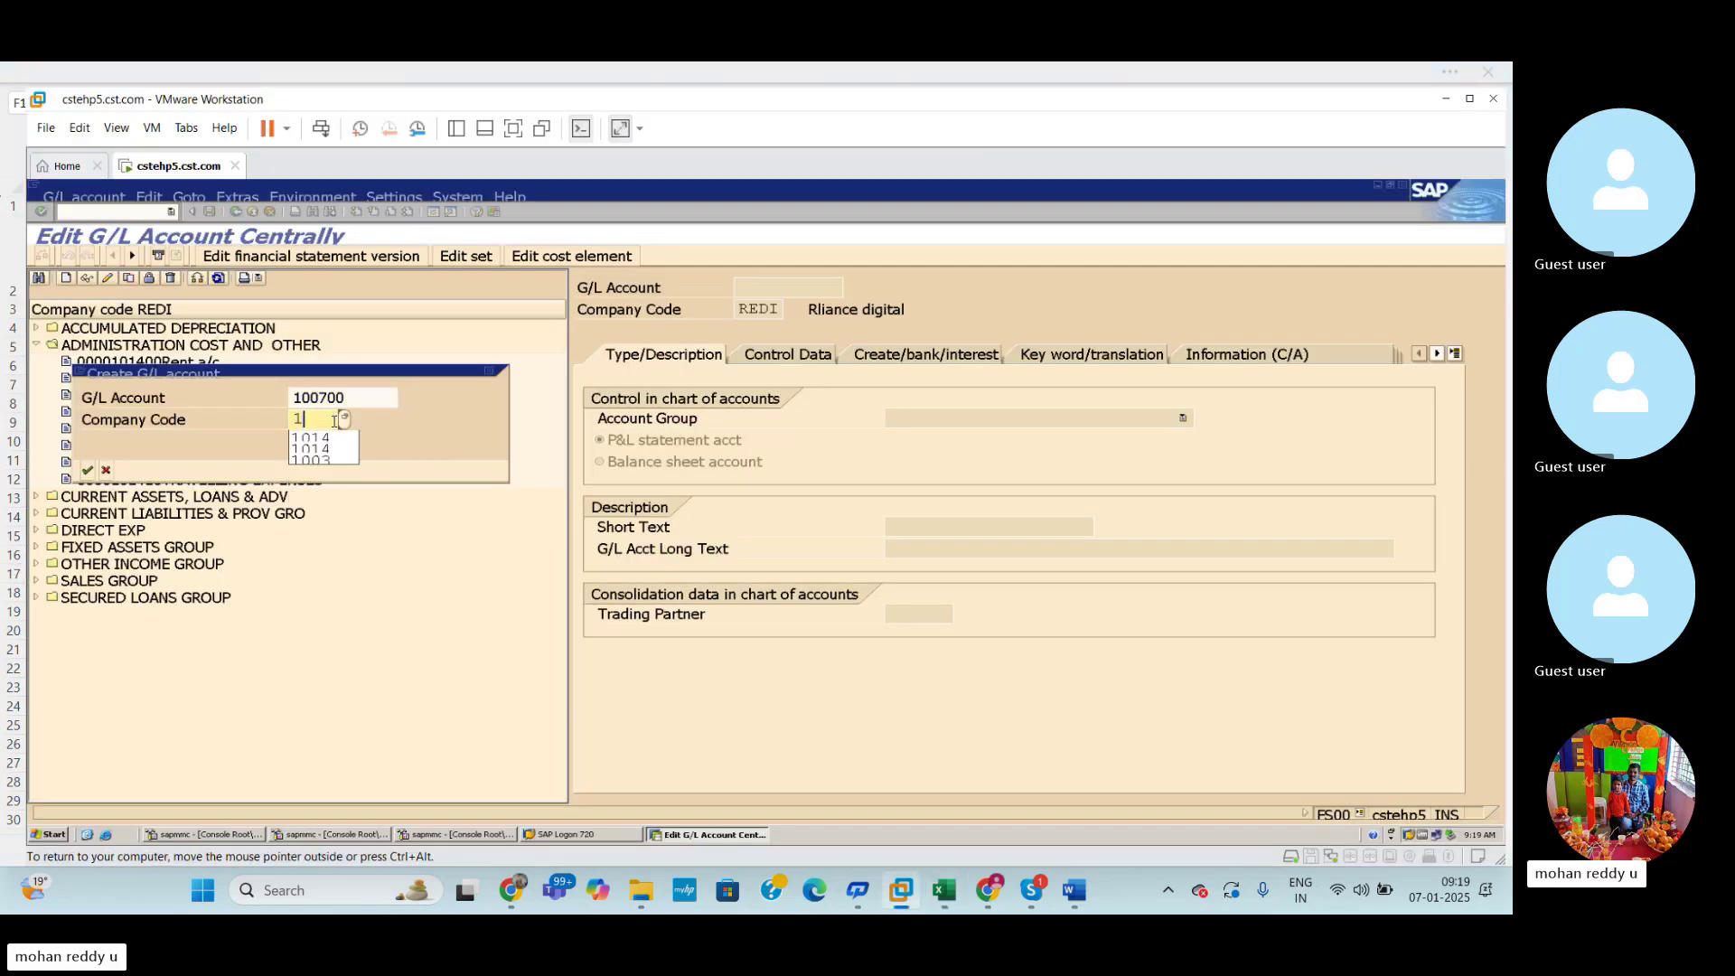
type("003")
key("Return")
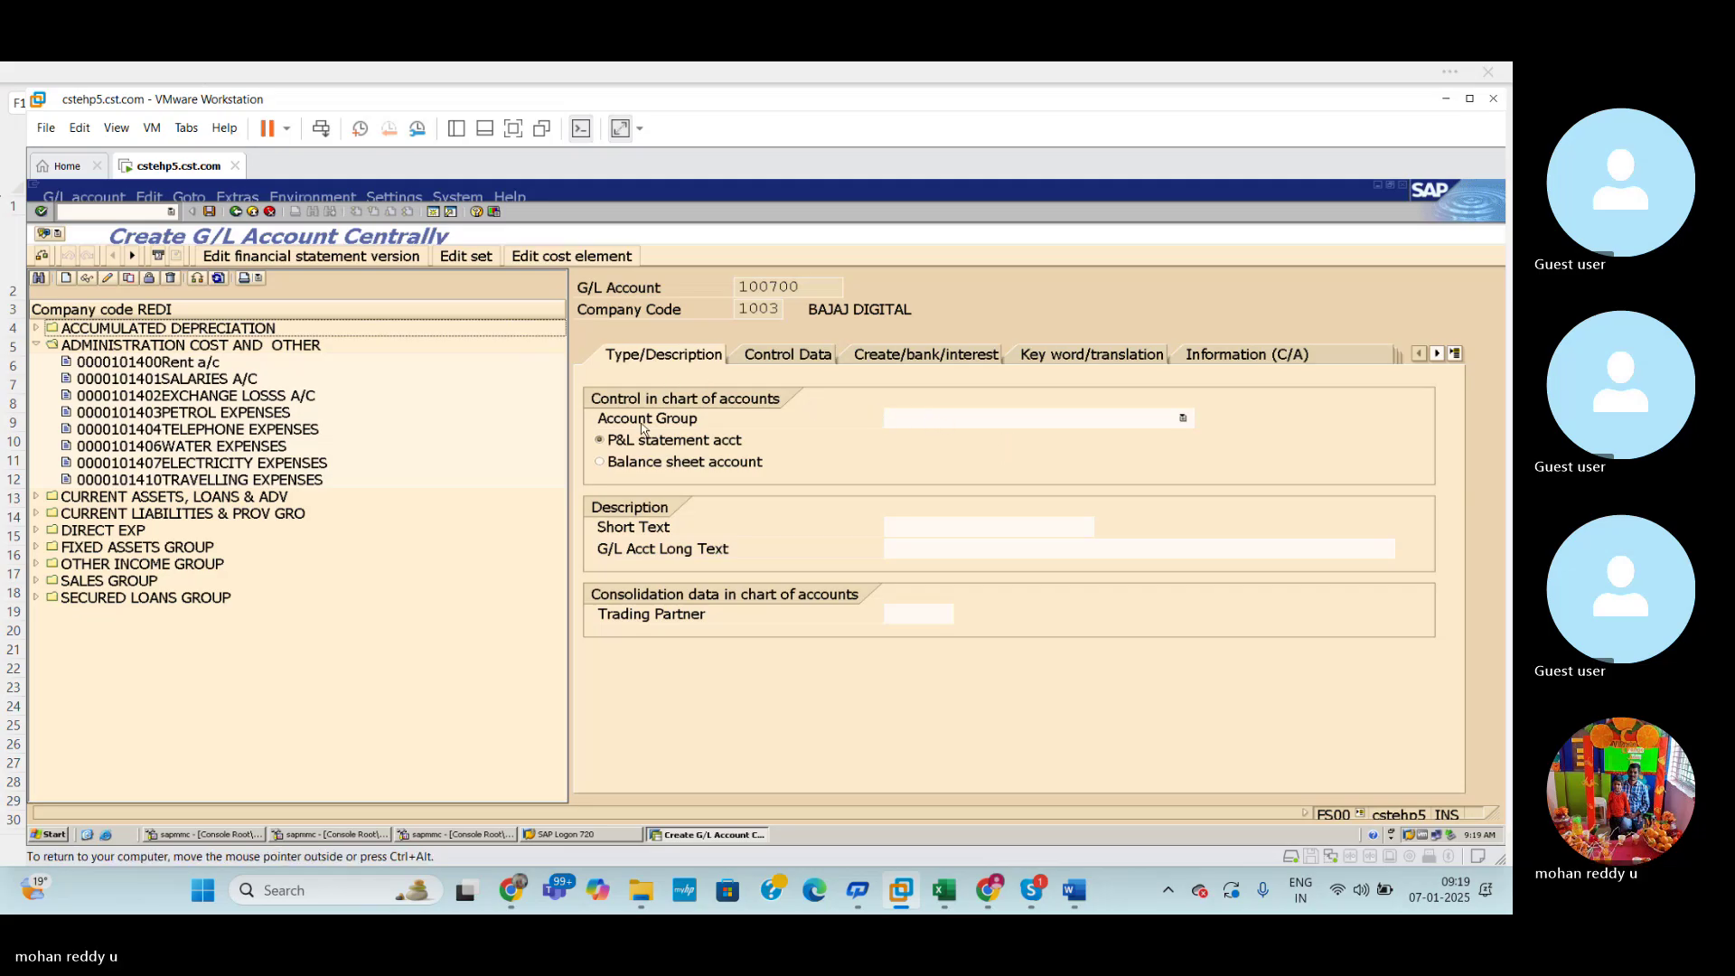
Assign account group CASG CURRENT ASSETS, LOANS & ADV to account 100700 and classify it as a balance sheet account.
left_click(1141, 421)
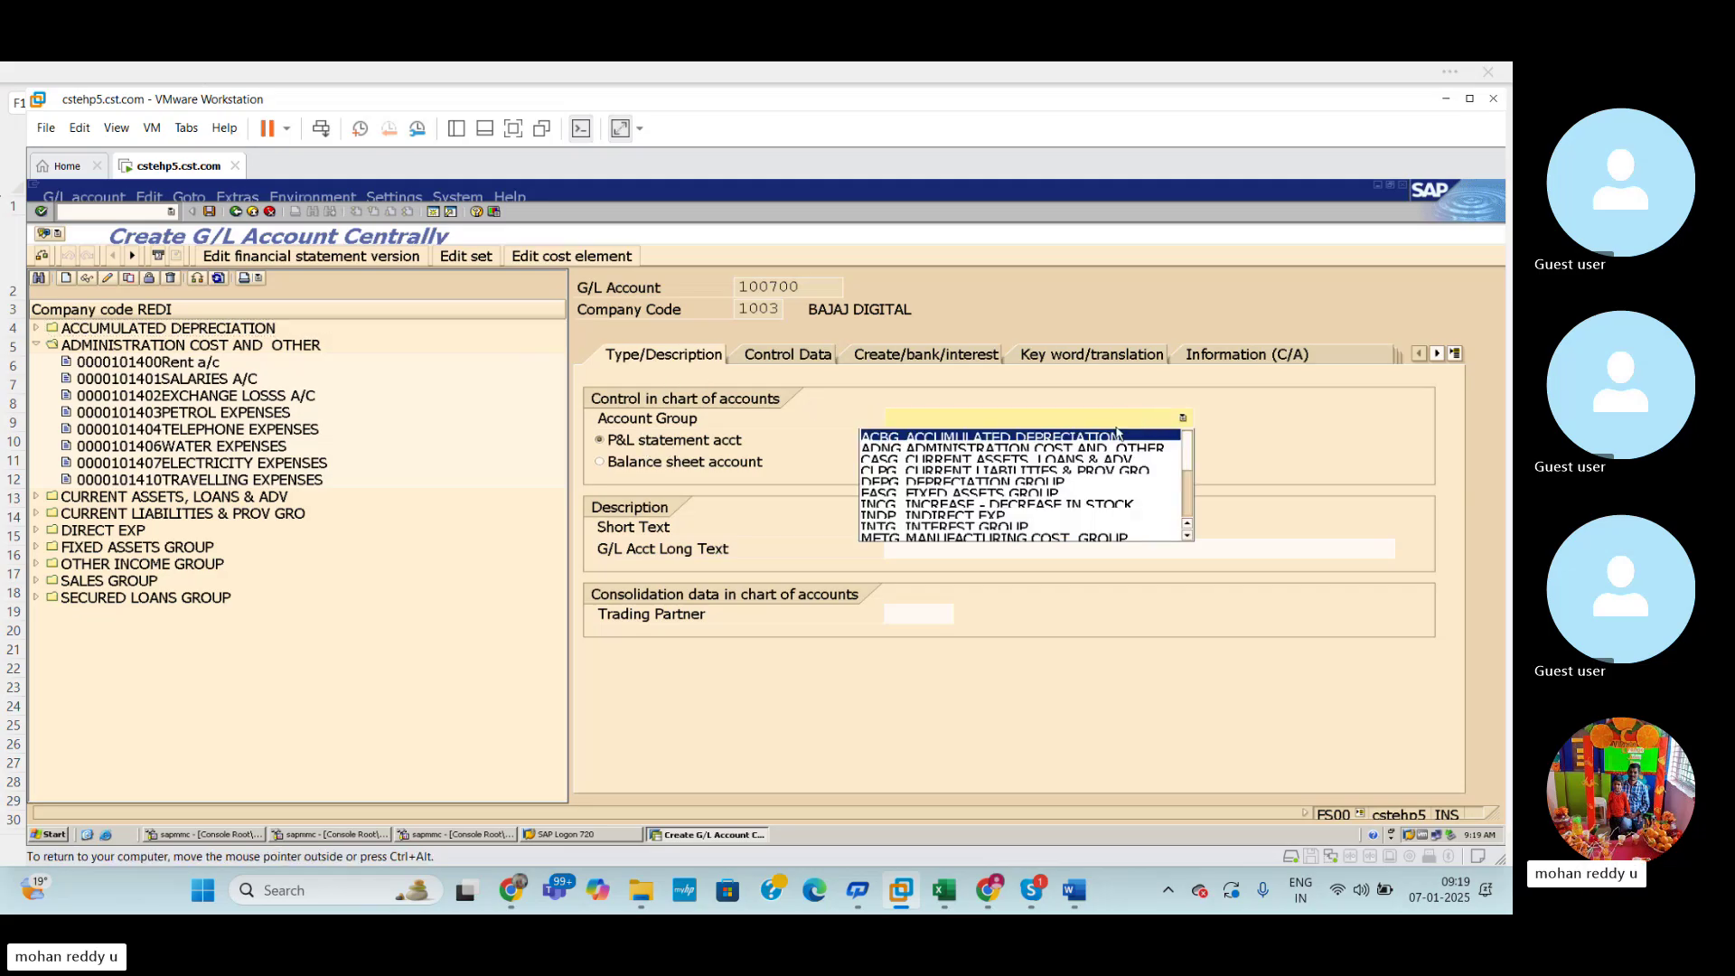
left_click(1005, 460)
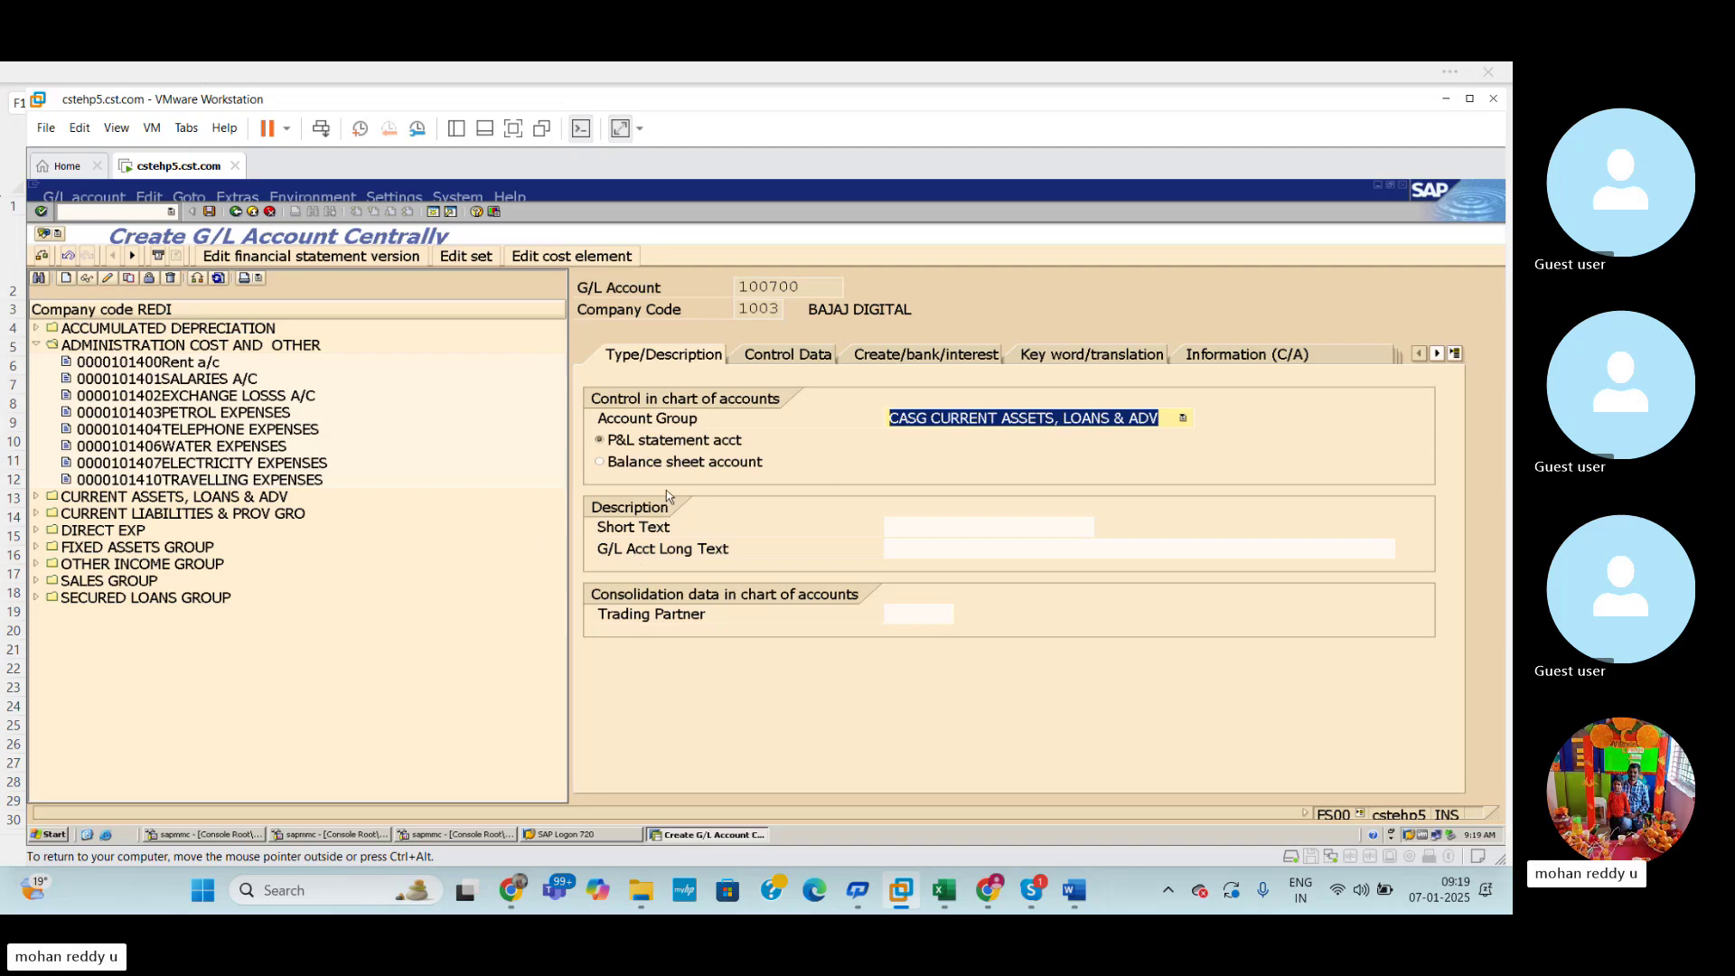
left_click(726, 465)
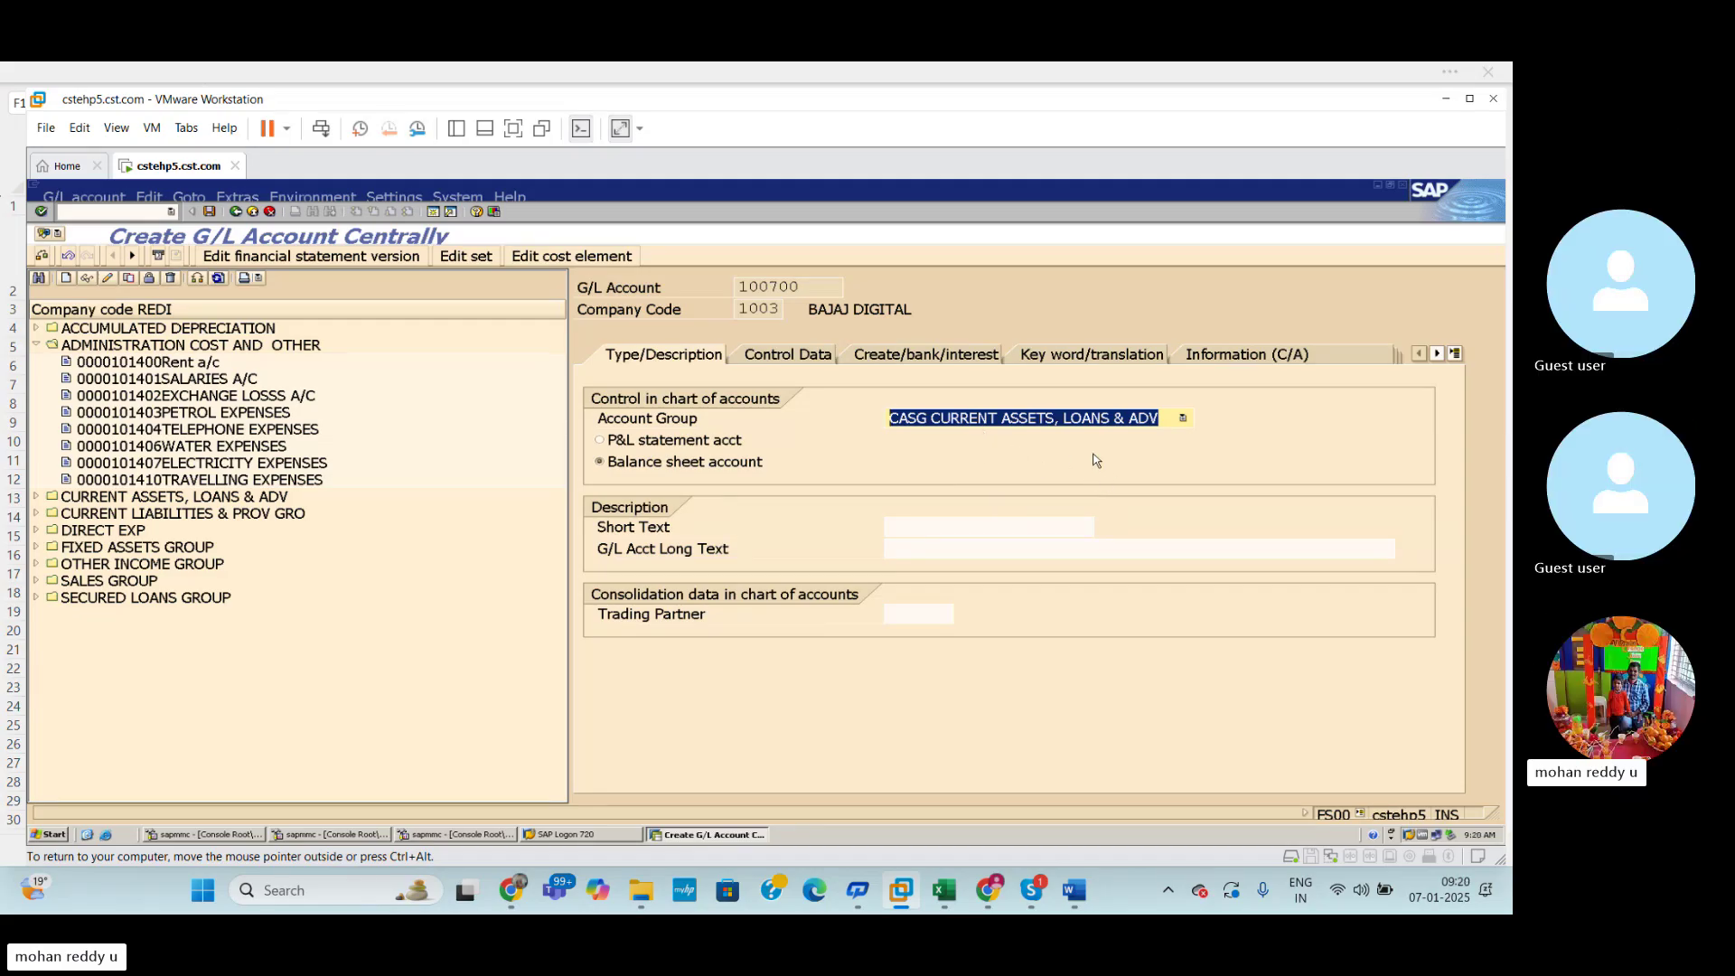
Enter HDFC BANK A/C as both the short text and the long text of account 100700.
left_click(986, 520)
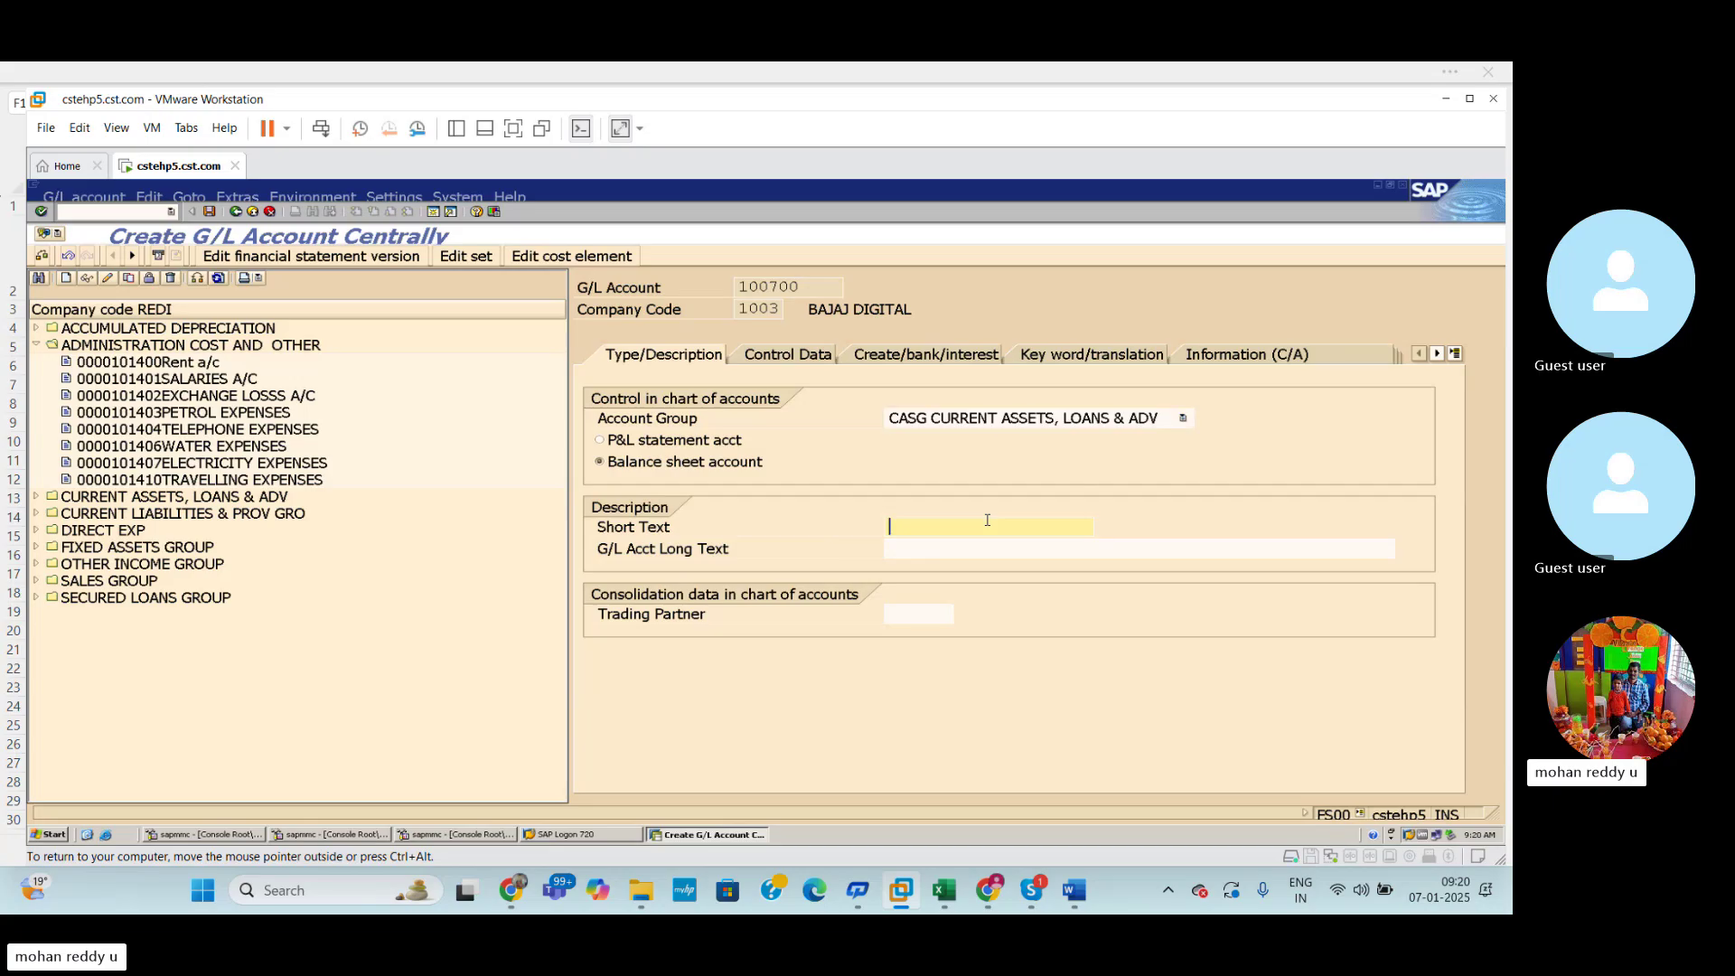
type("hdfc")
key("BackSpace")
key("BackSpace")
key("BackSpace")
key("BackSpace")
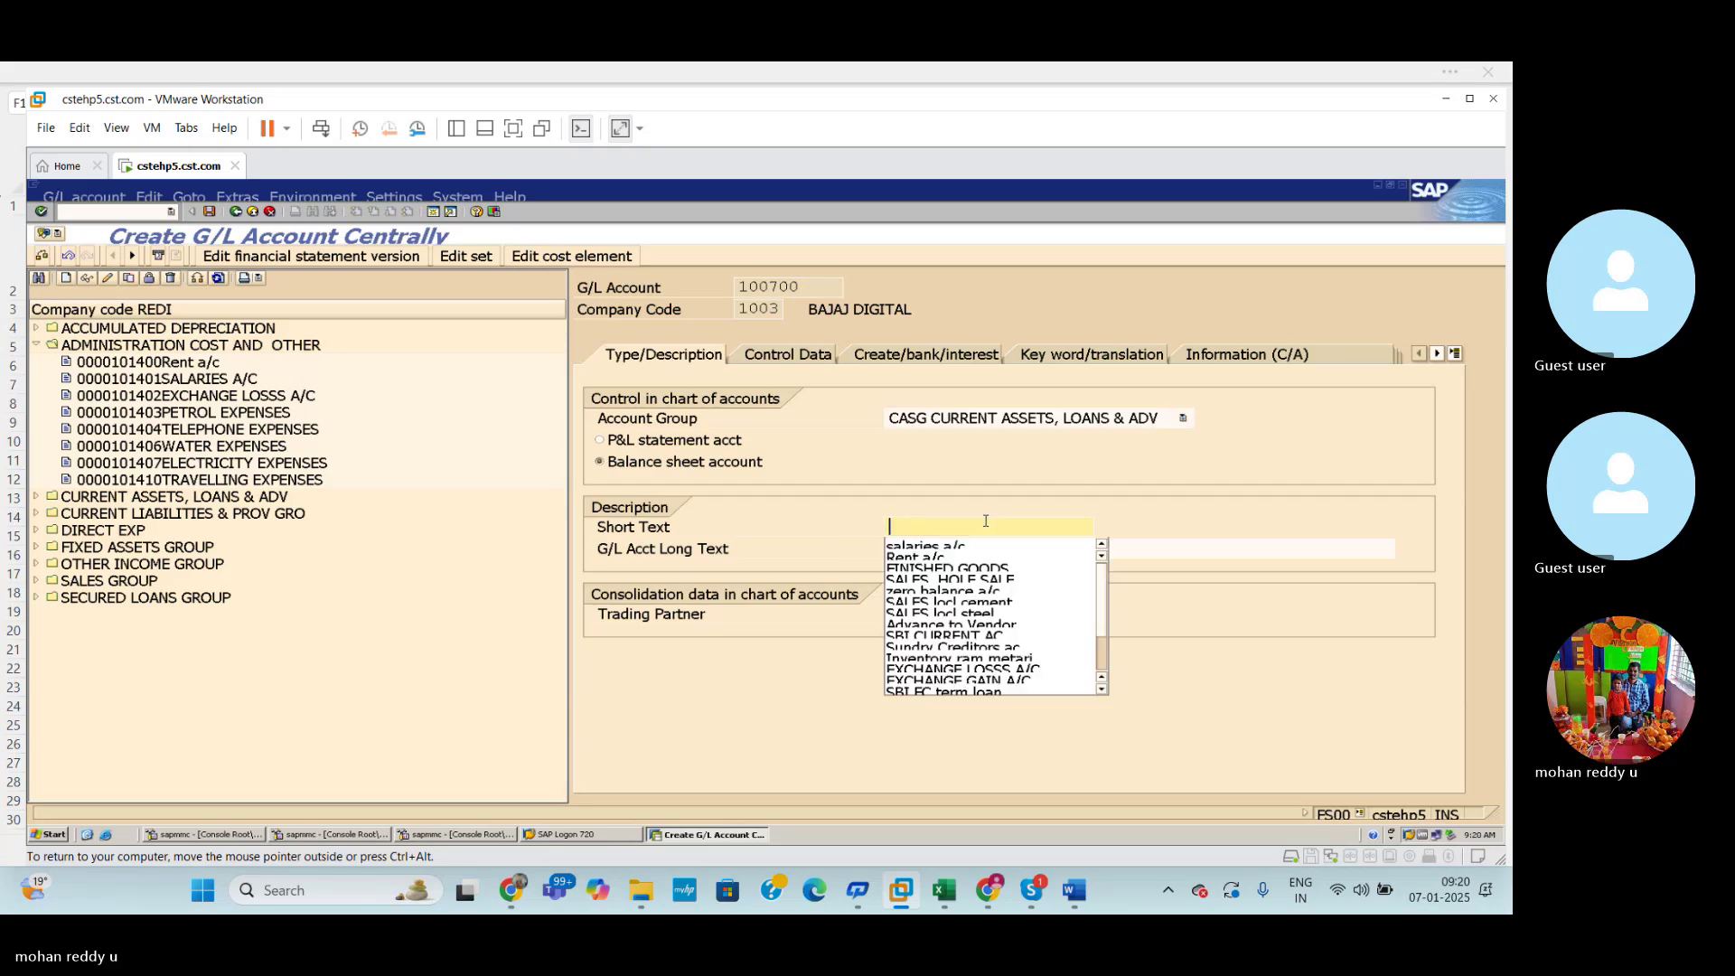
type("HDFC ")
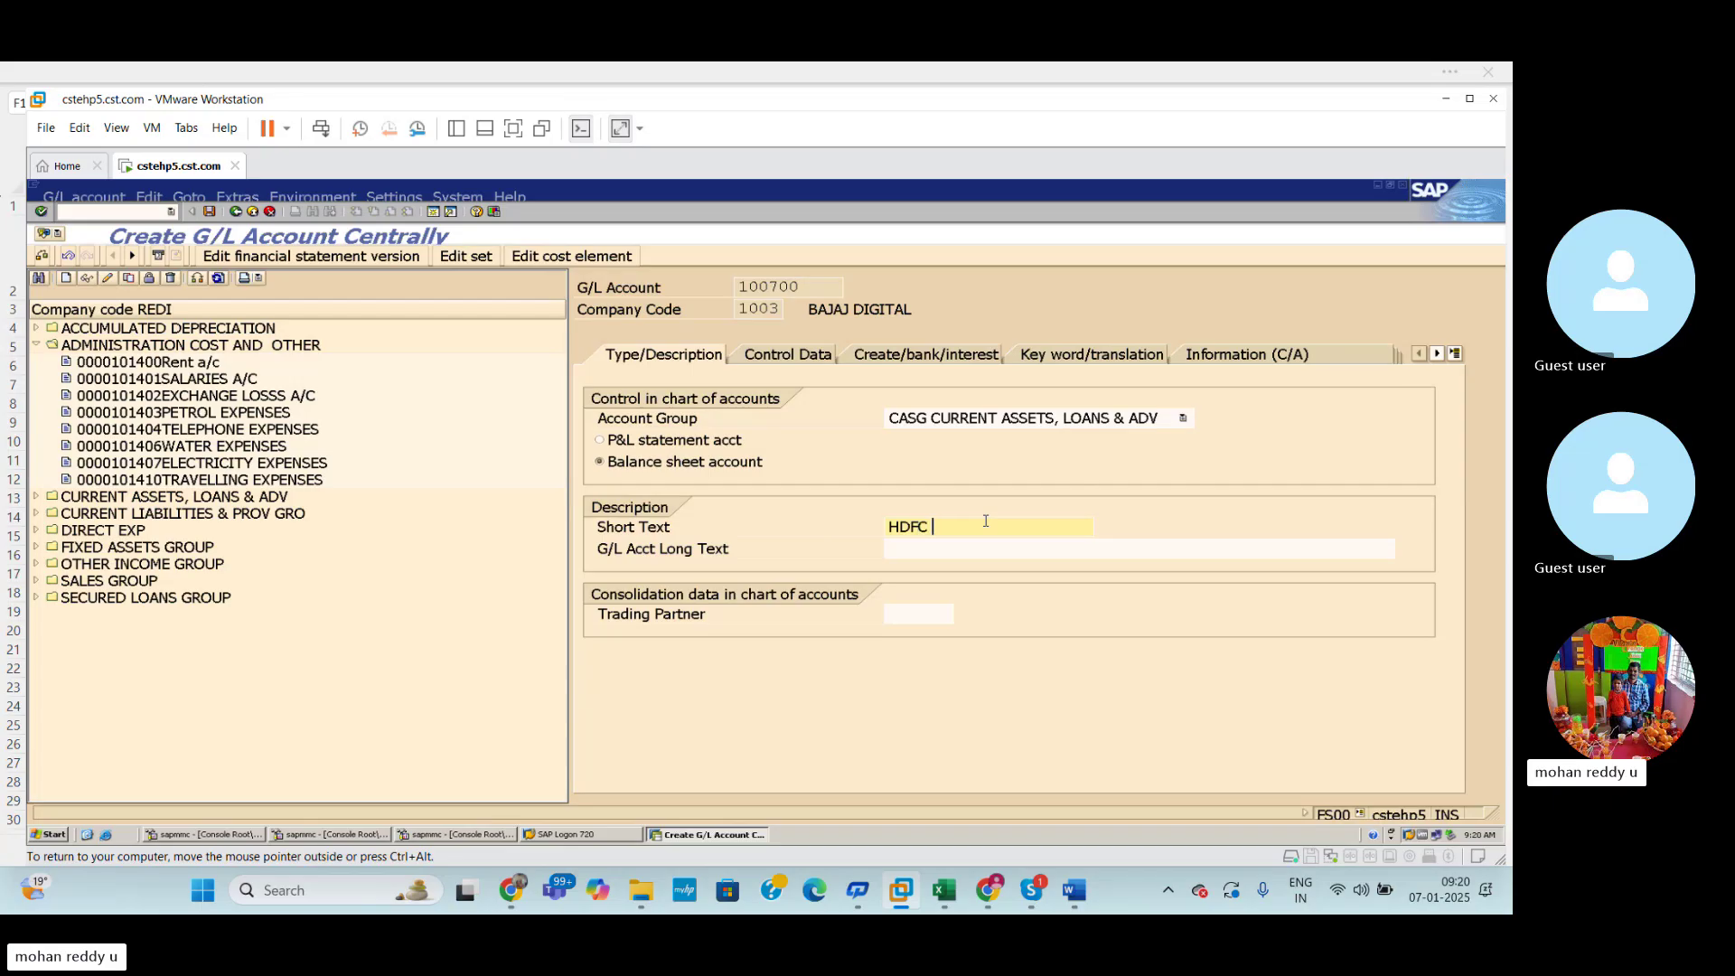
type("BANK A/C")
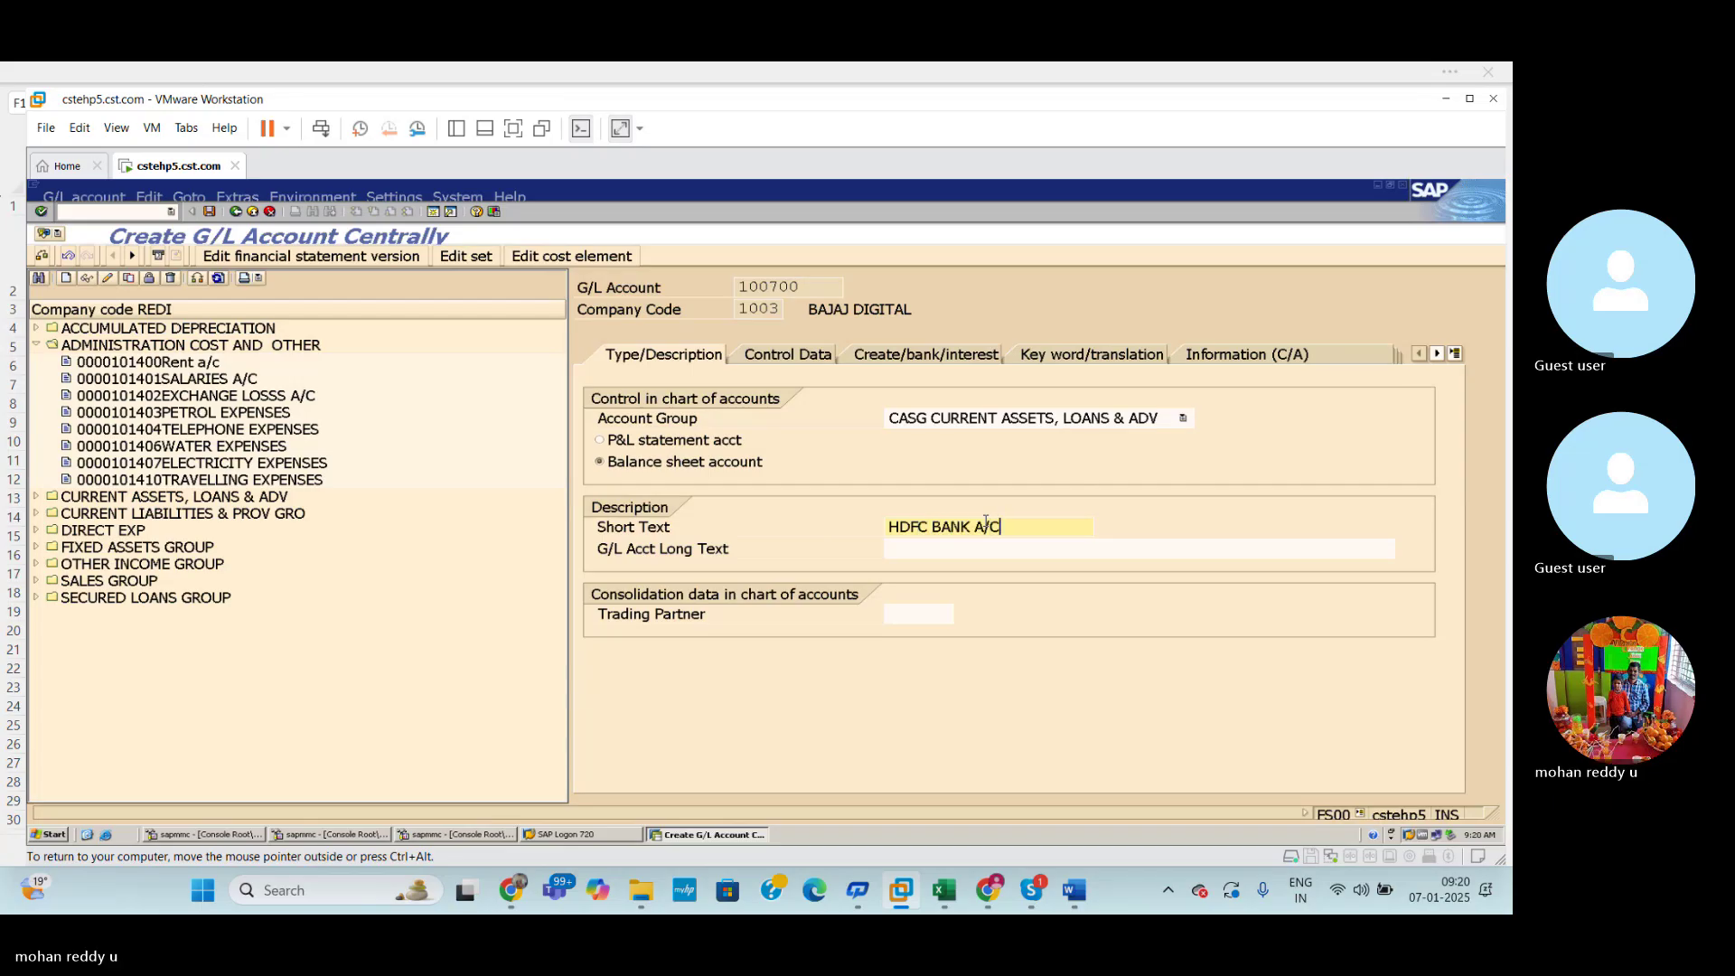
left_click_drag(1000, 527, 887, 527)
key("ctrl+c")
left_click(930, 551)
key("ctrl+v")
Replace the hdfc bank name in cell B10 of the Excel sheet with the copied HDFC BANK A/C, and return to SAP.
left_click(944, 890)
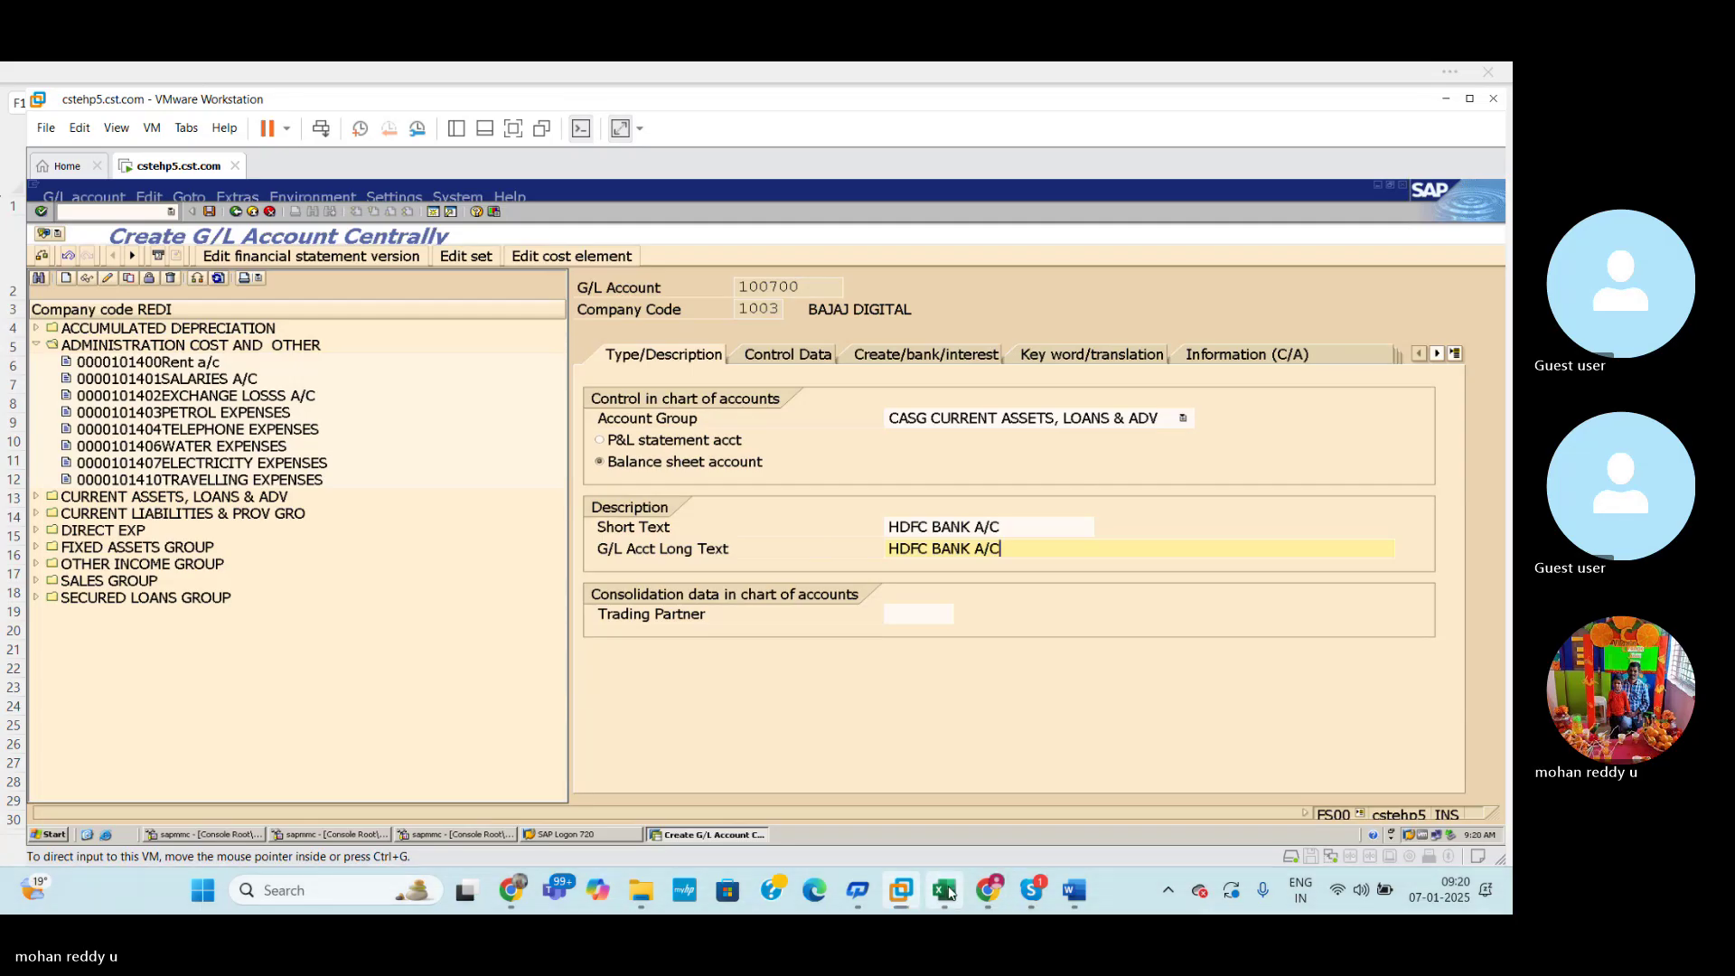
left_click(174, 441)
key("ctrl+v")
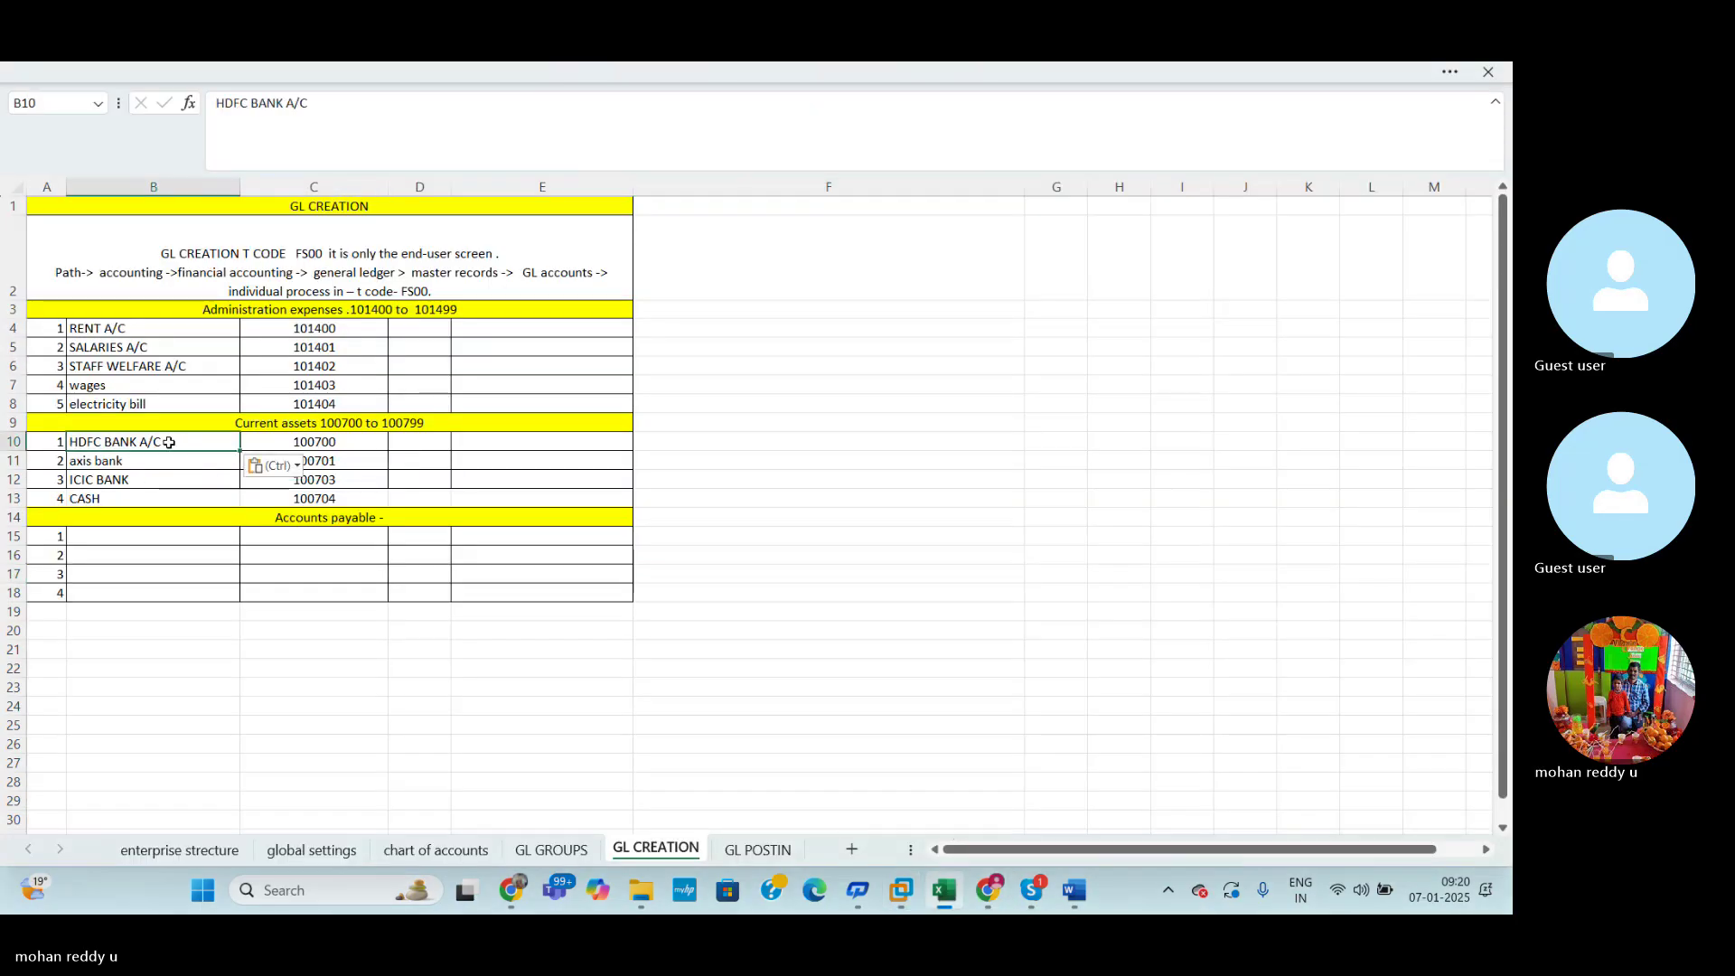
key("alt+Tab")
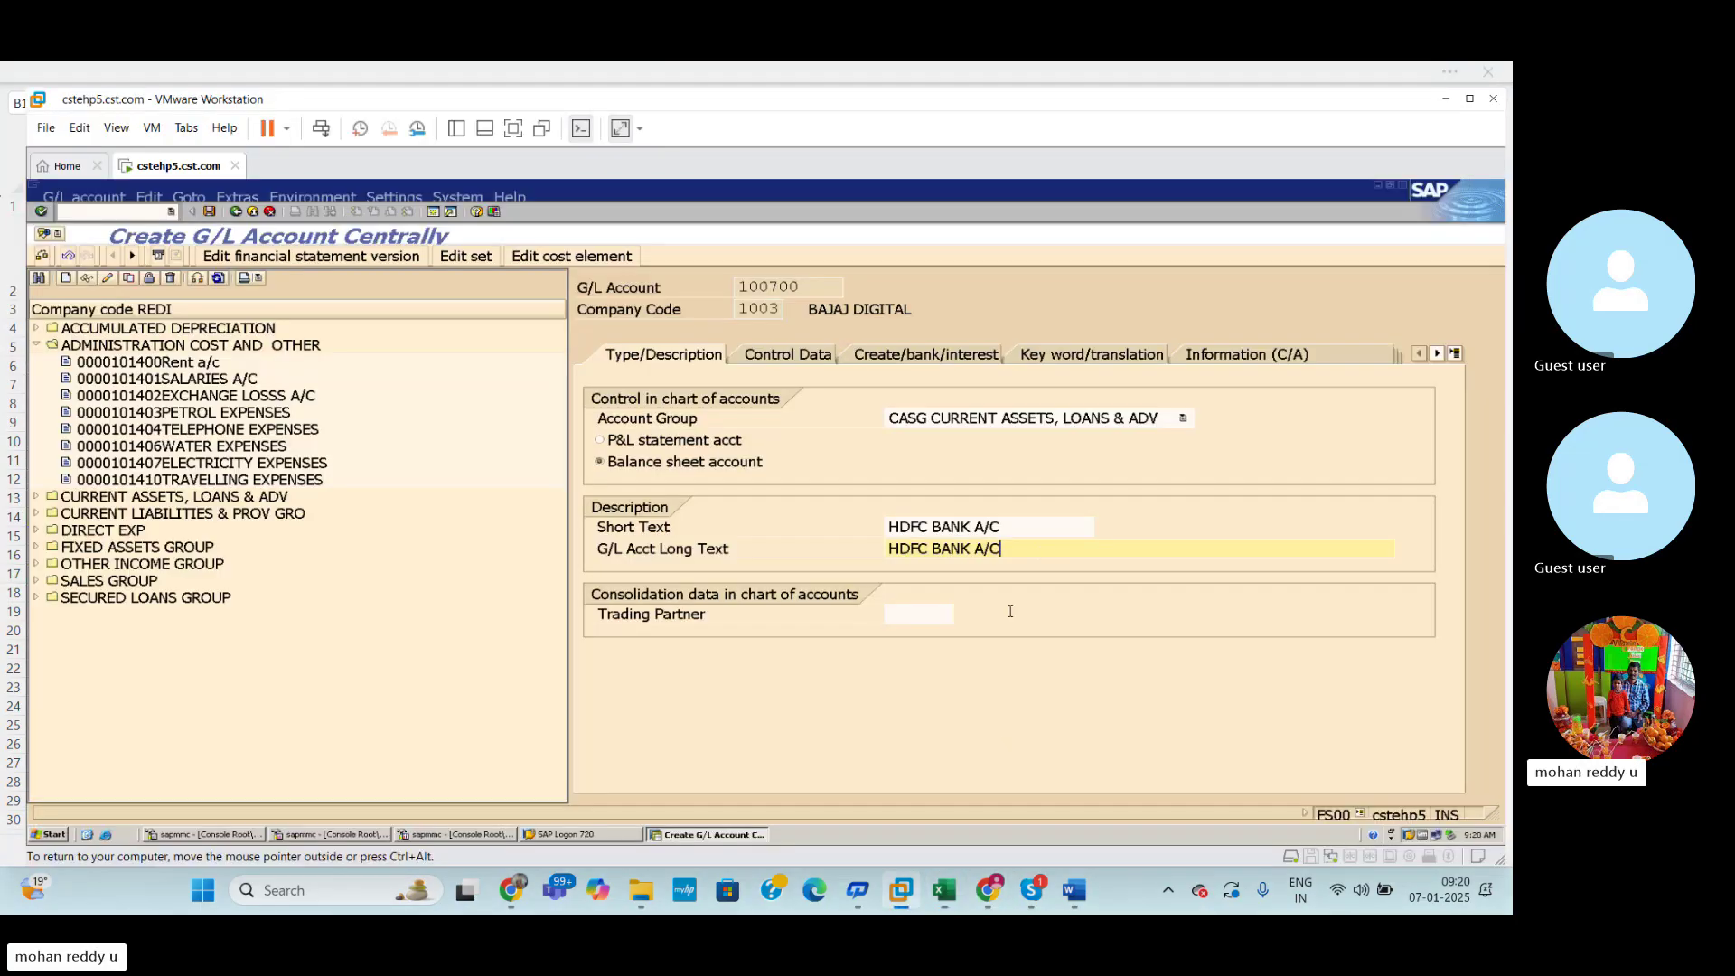
Enable line item display for account 100700 and set its sort key to 001 Posting date.
left_click(795, 355)
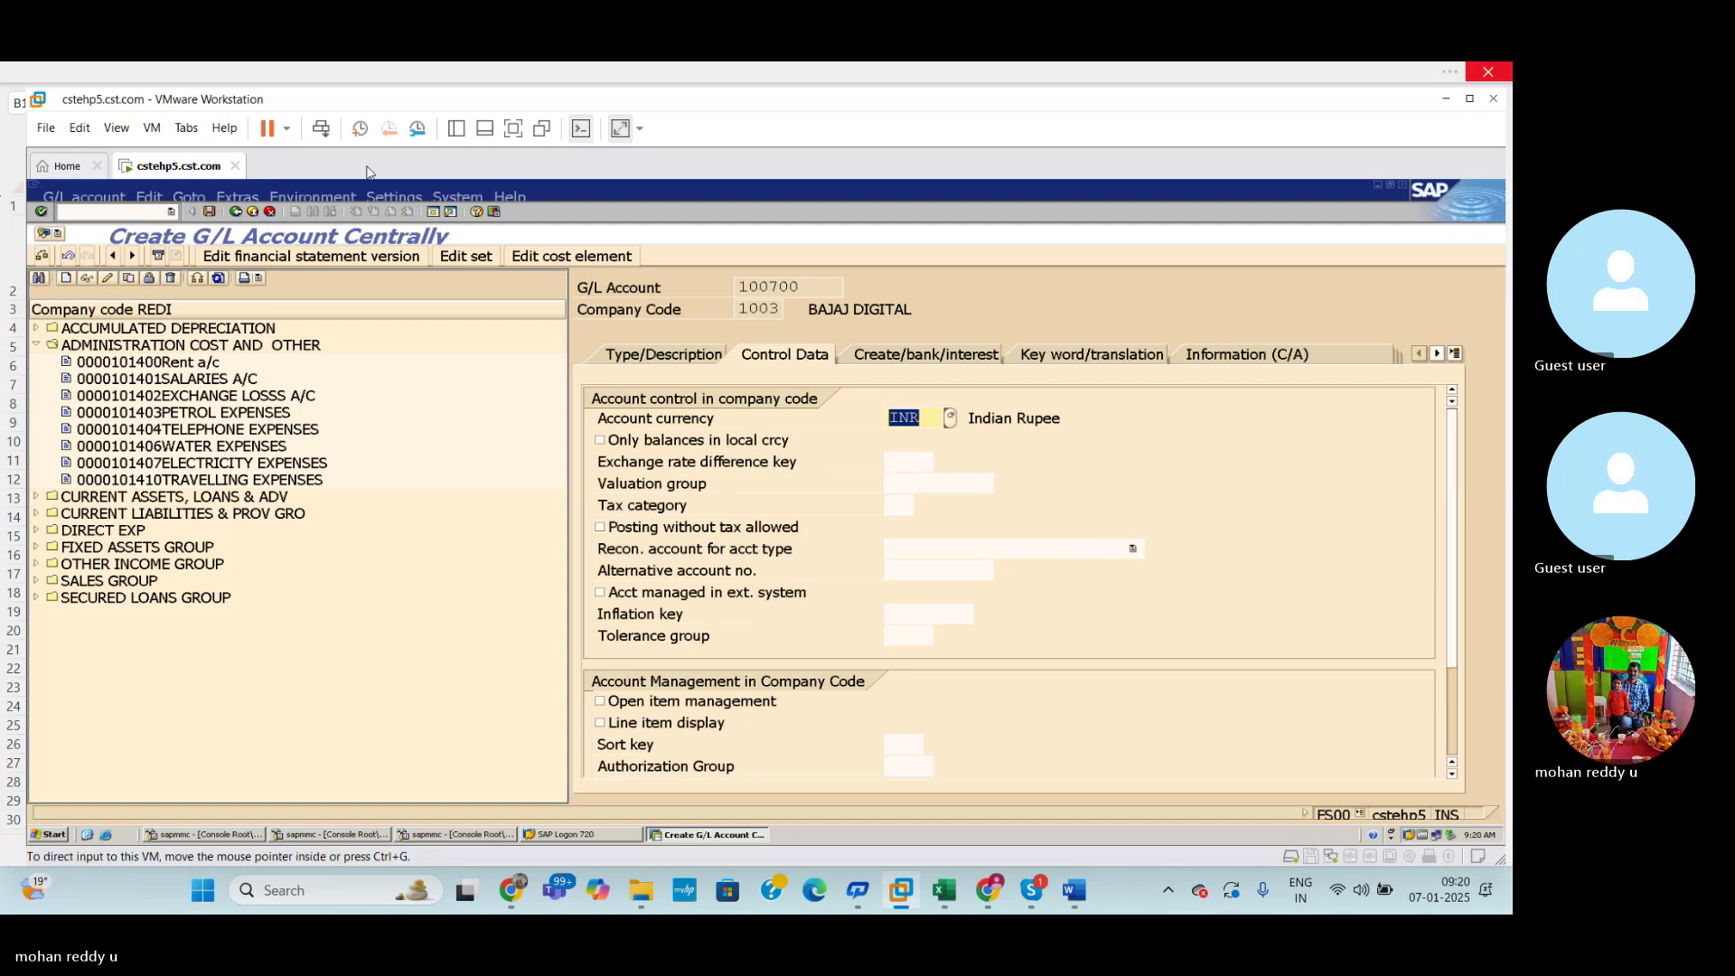
left_click(681, 723)
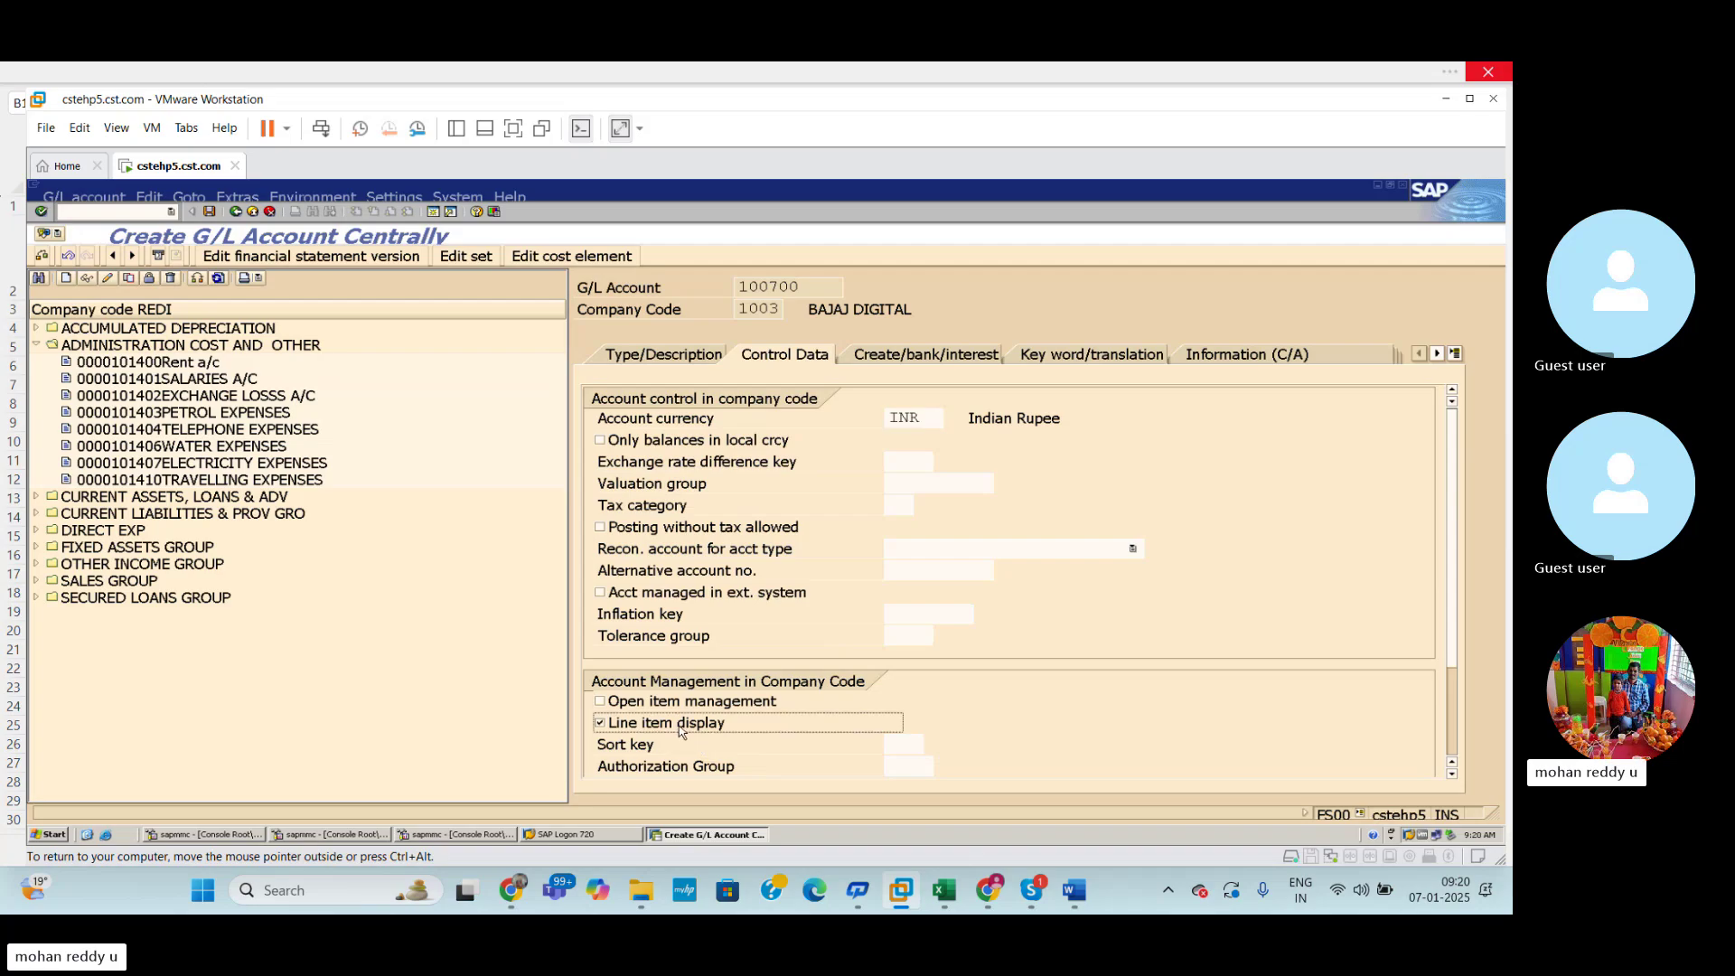
left_click(913, 752)
left_click(942, 752)
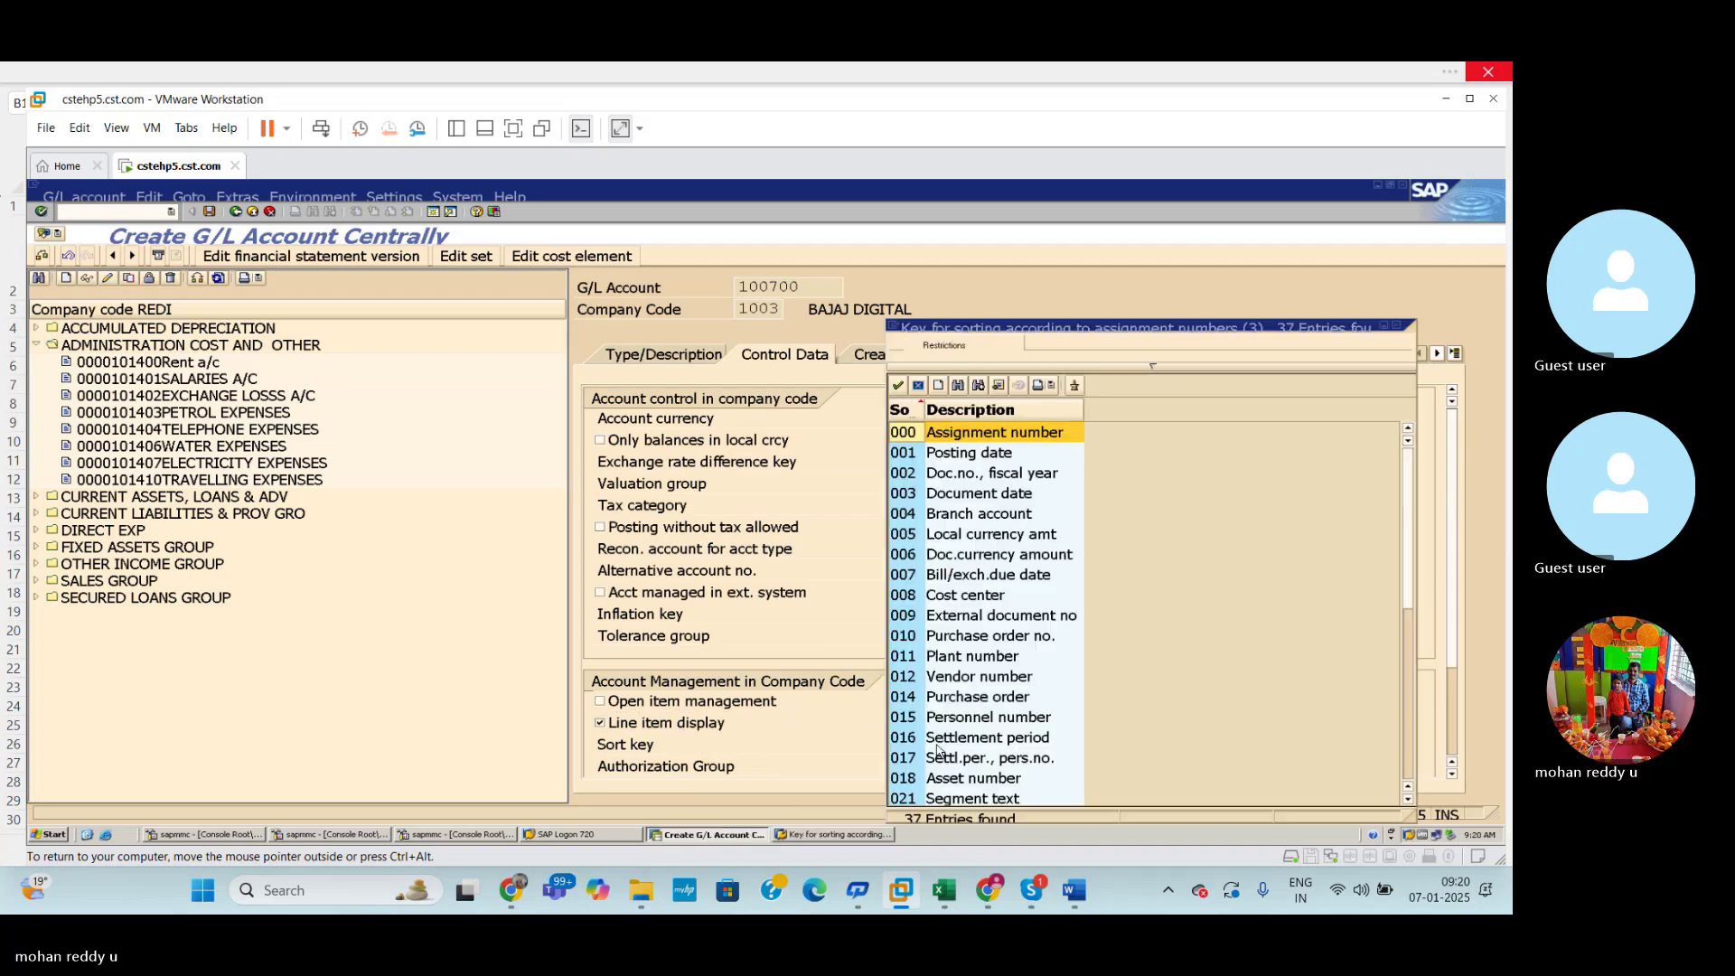
left_click(972, 454)
left_click(897, 386)
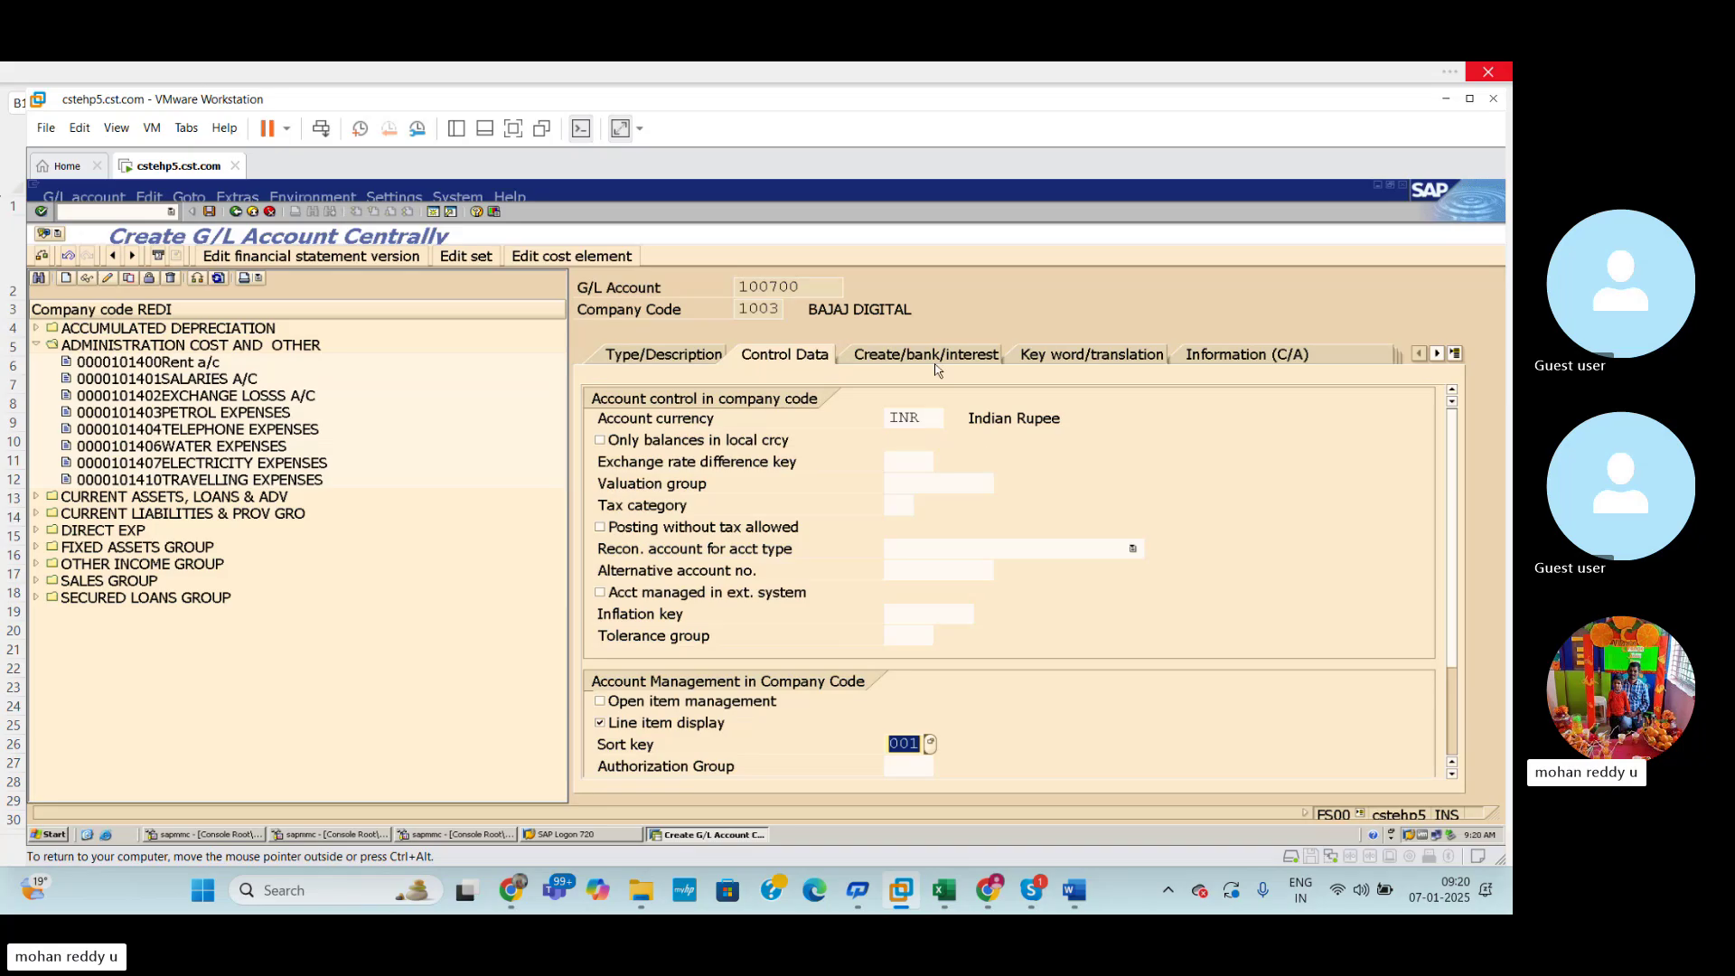
Assign field status group G005 Bank accounts (obligatory value date) to account 100700 and save the account despite warnings.
left_click(941, 361)
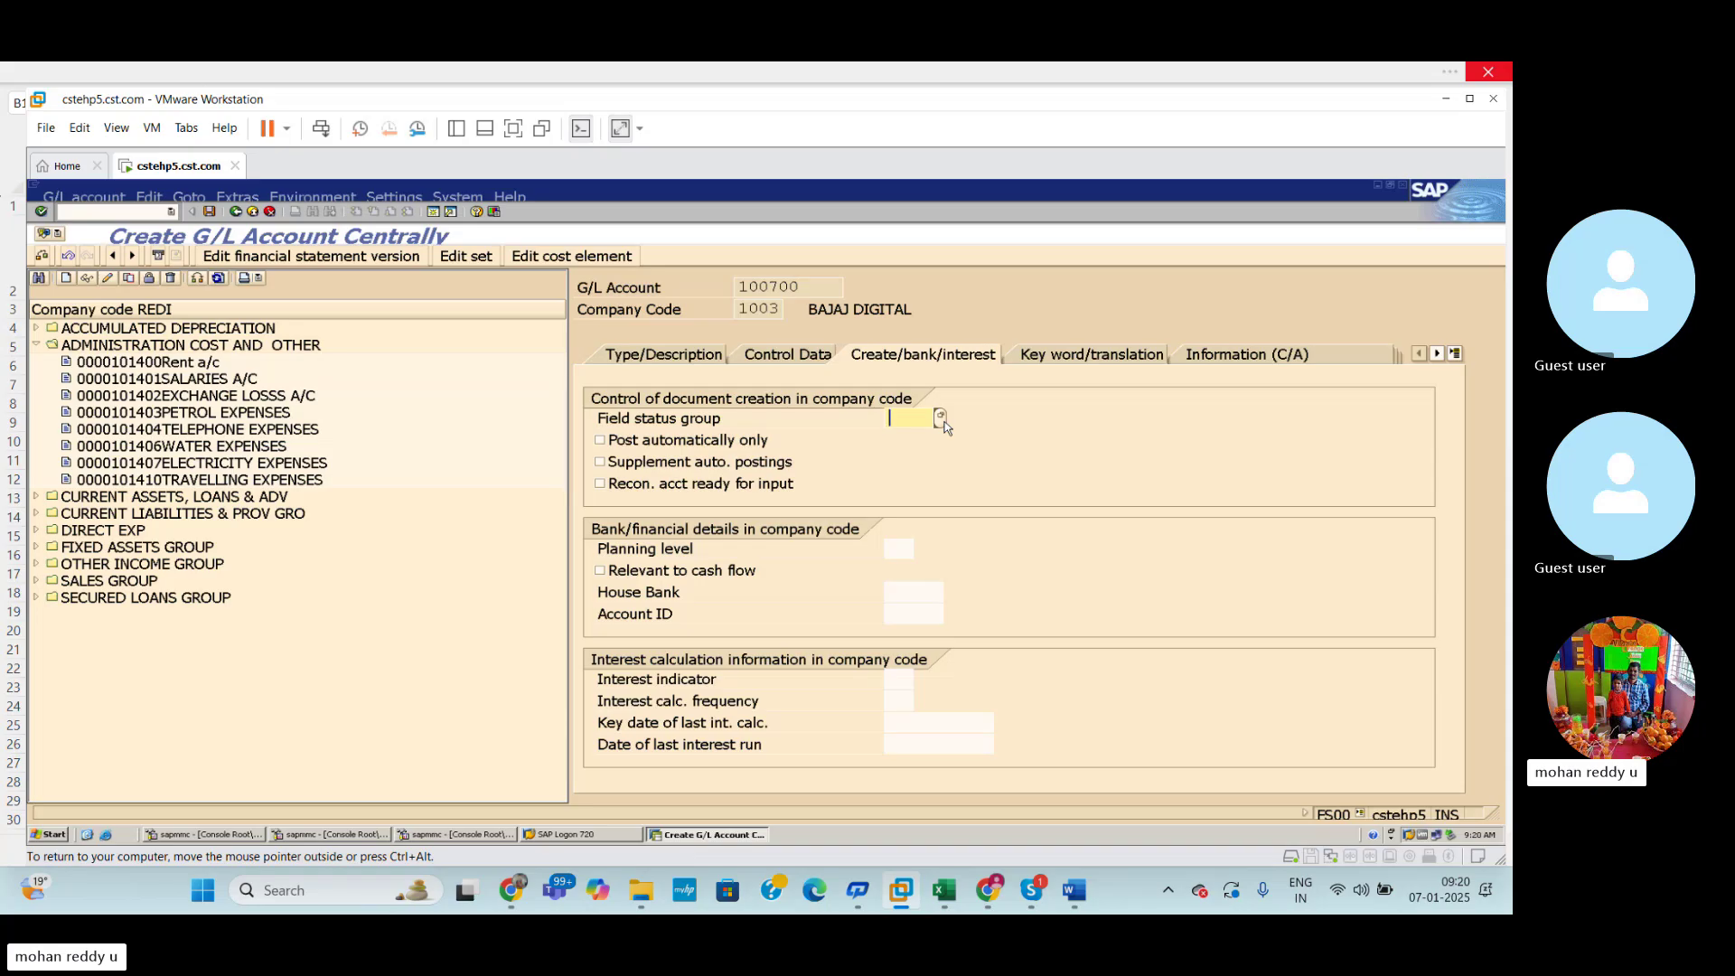
left_click(940, 416)
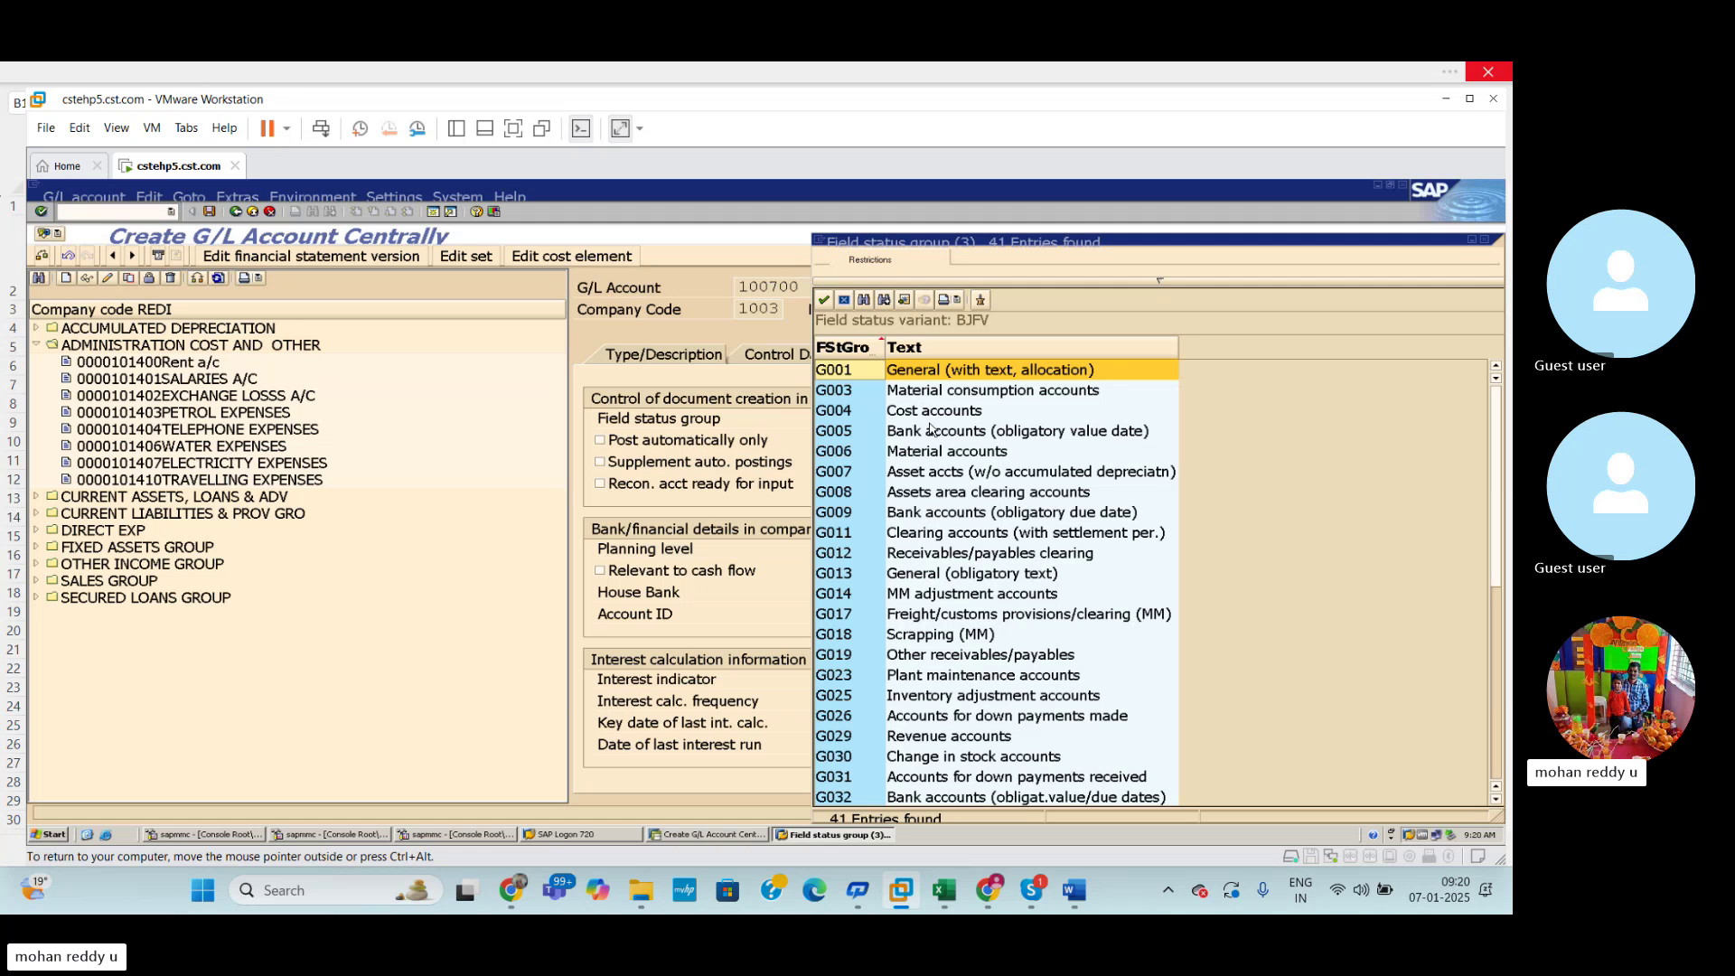
left_click(858, 433)
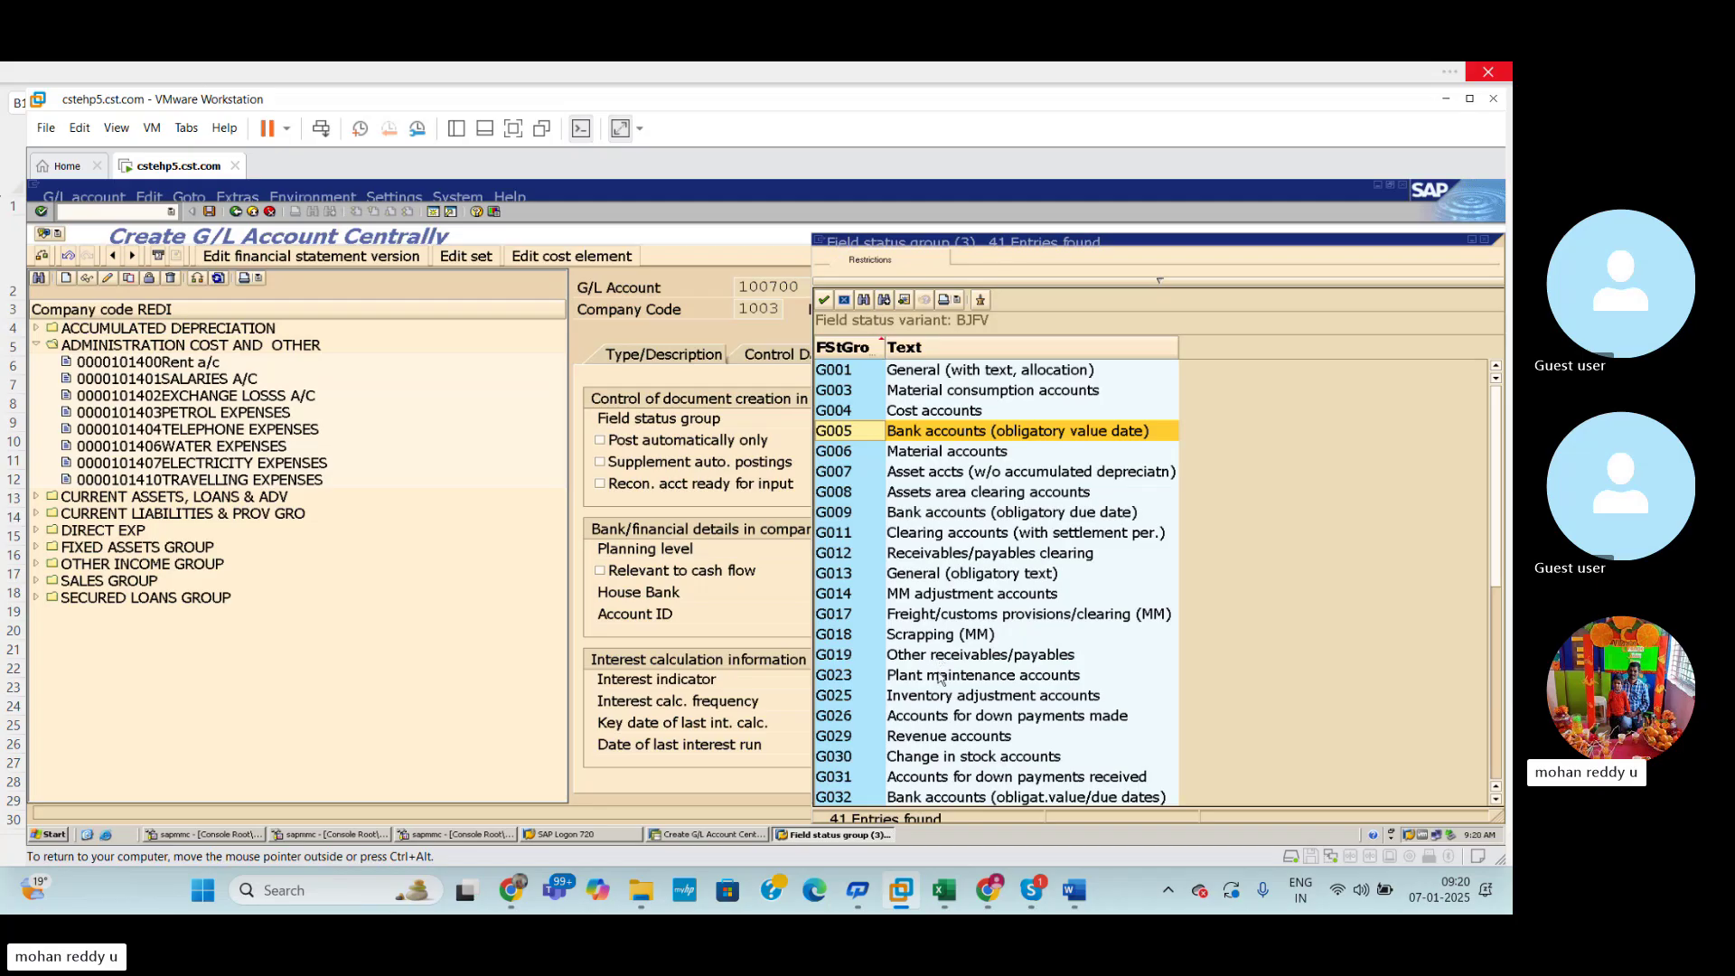
scroll(940, 678, "down", 2)
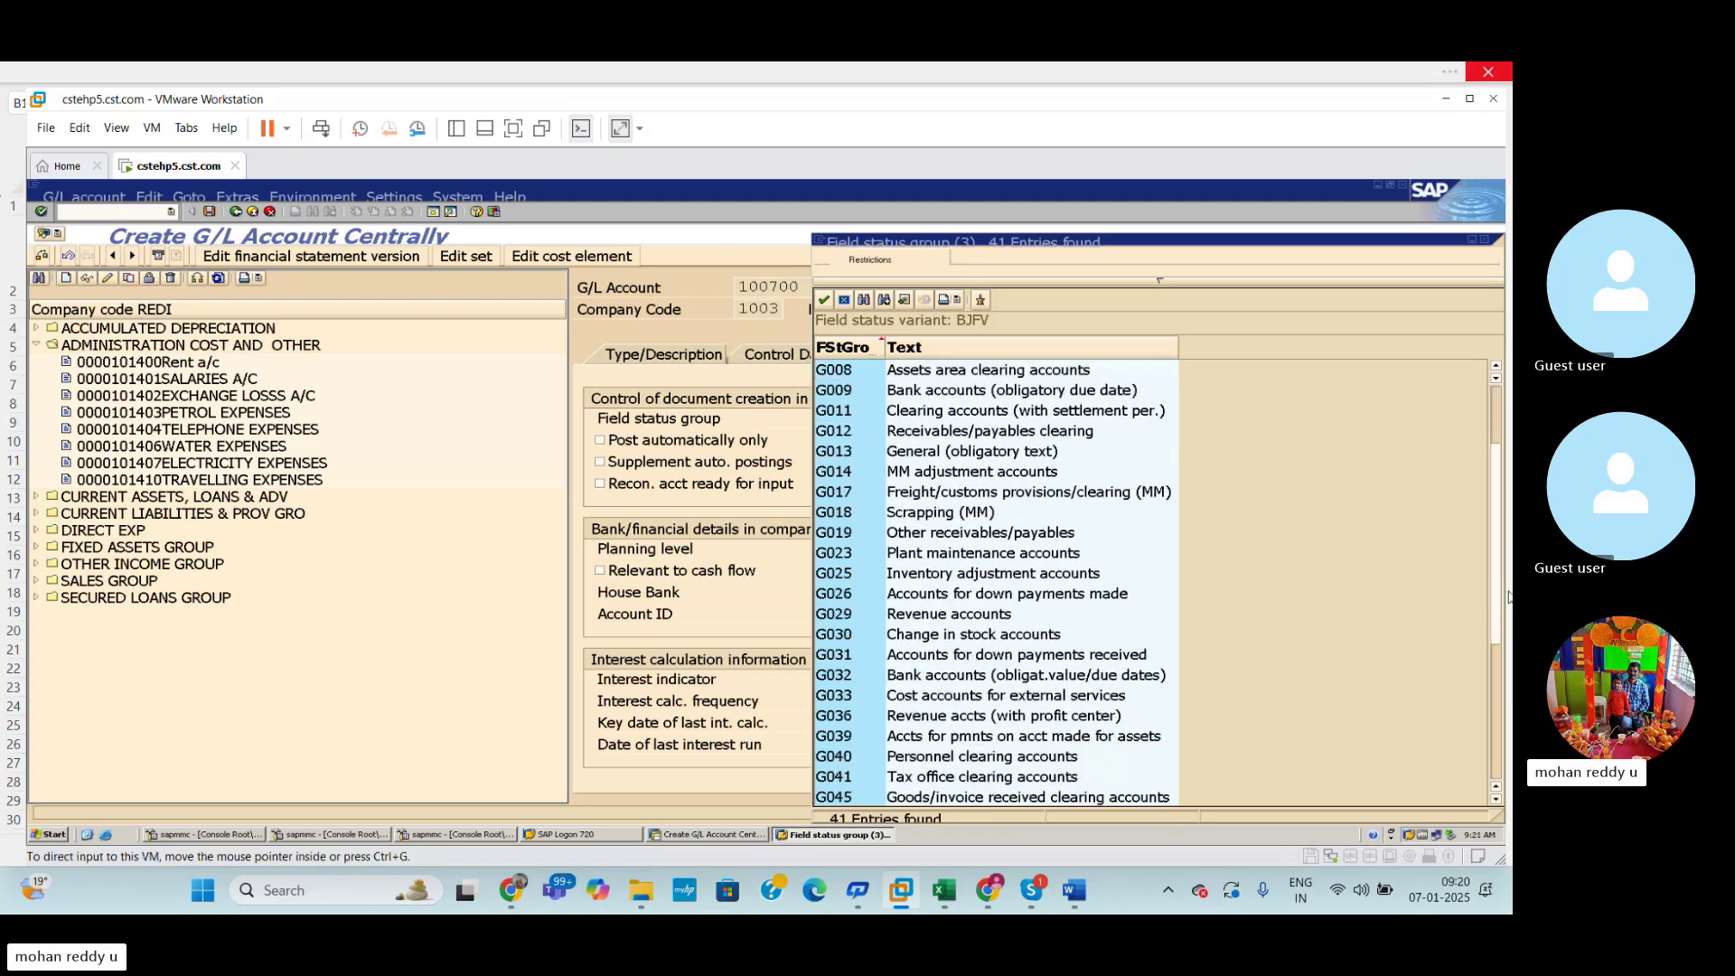
left_click_drag(1497, 589, 1500, 529)
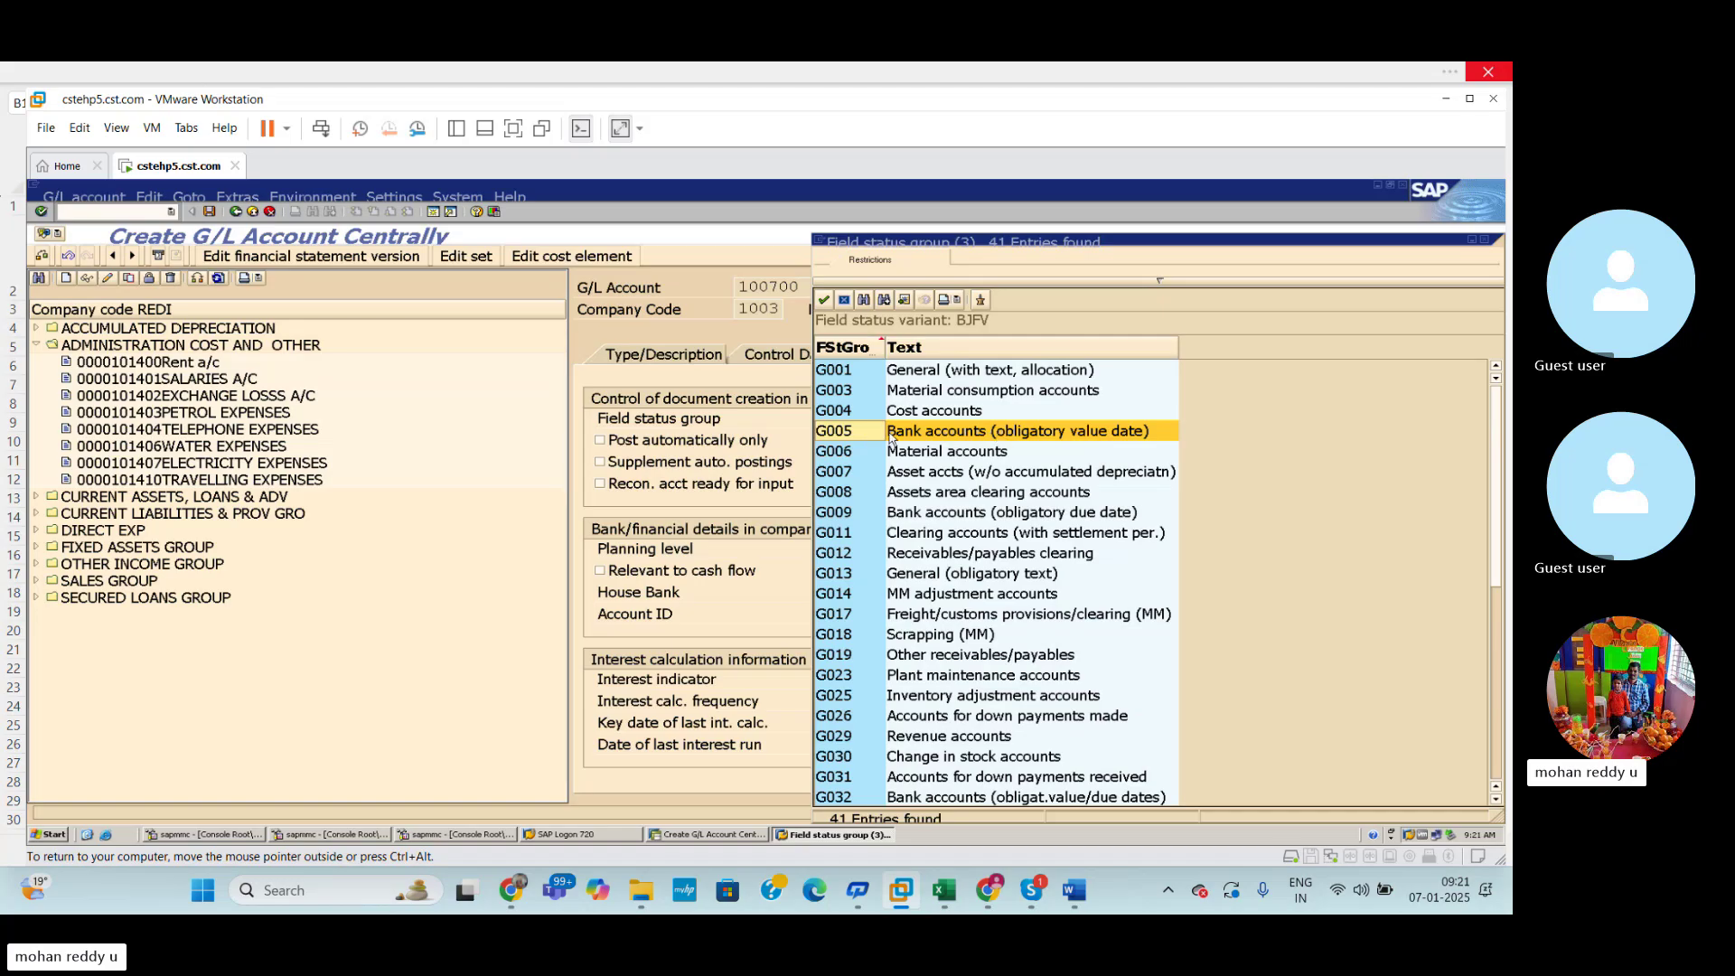
left_click(823, 301)
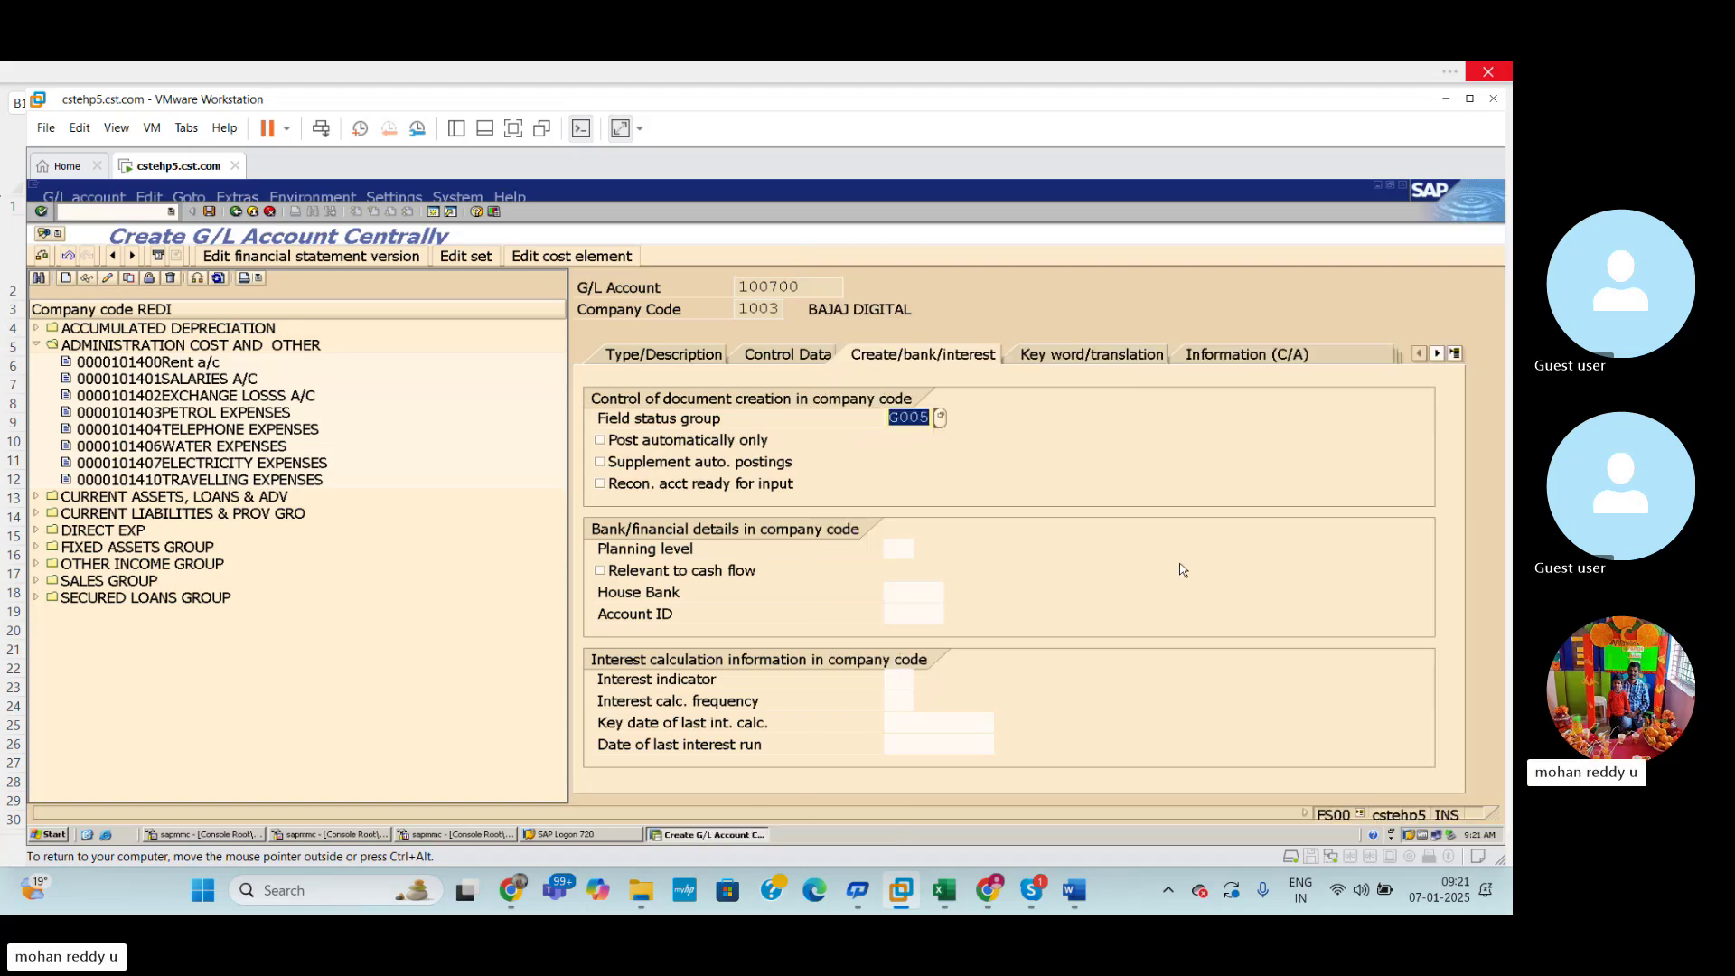
left_click(209, 211)
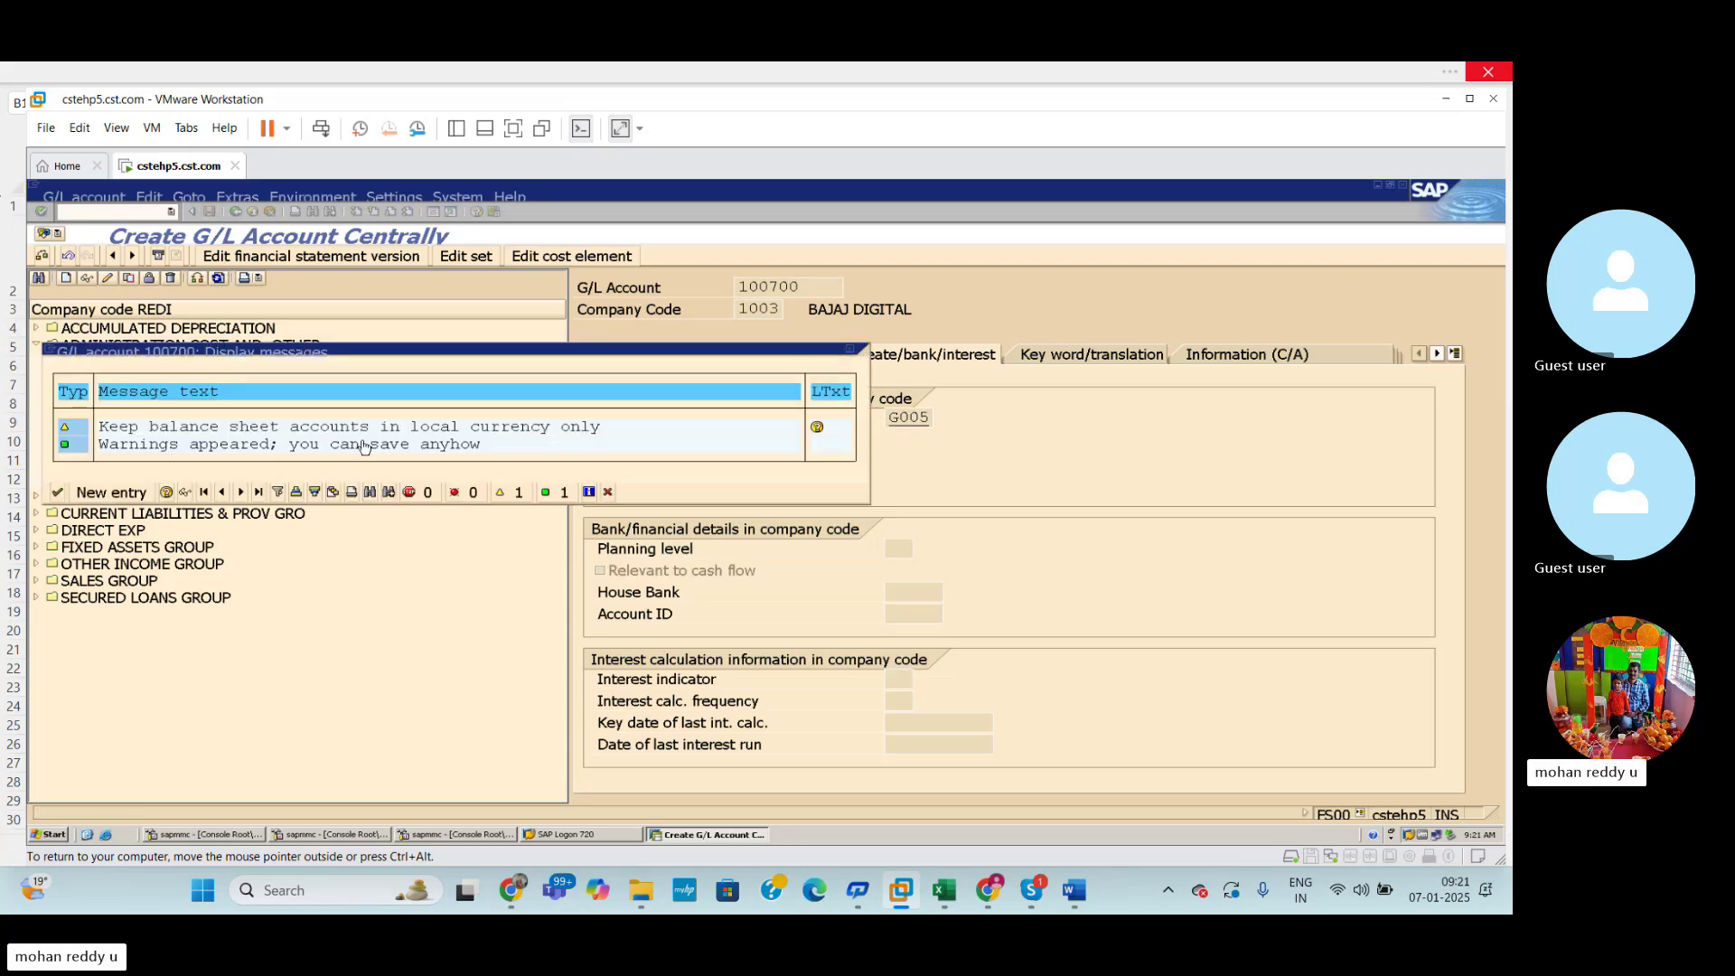
left_click(853, 353)
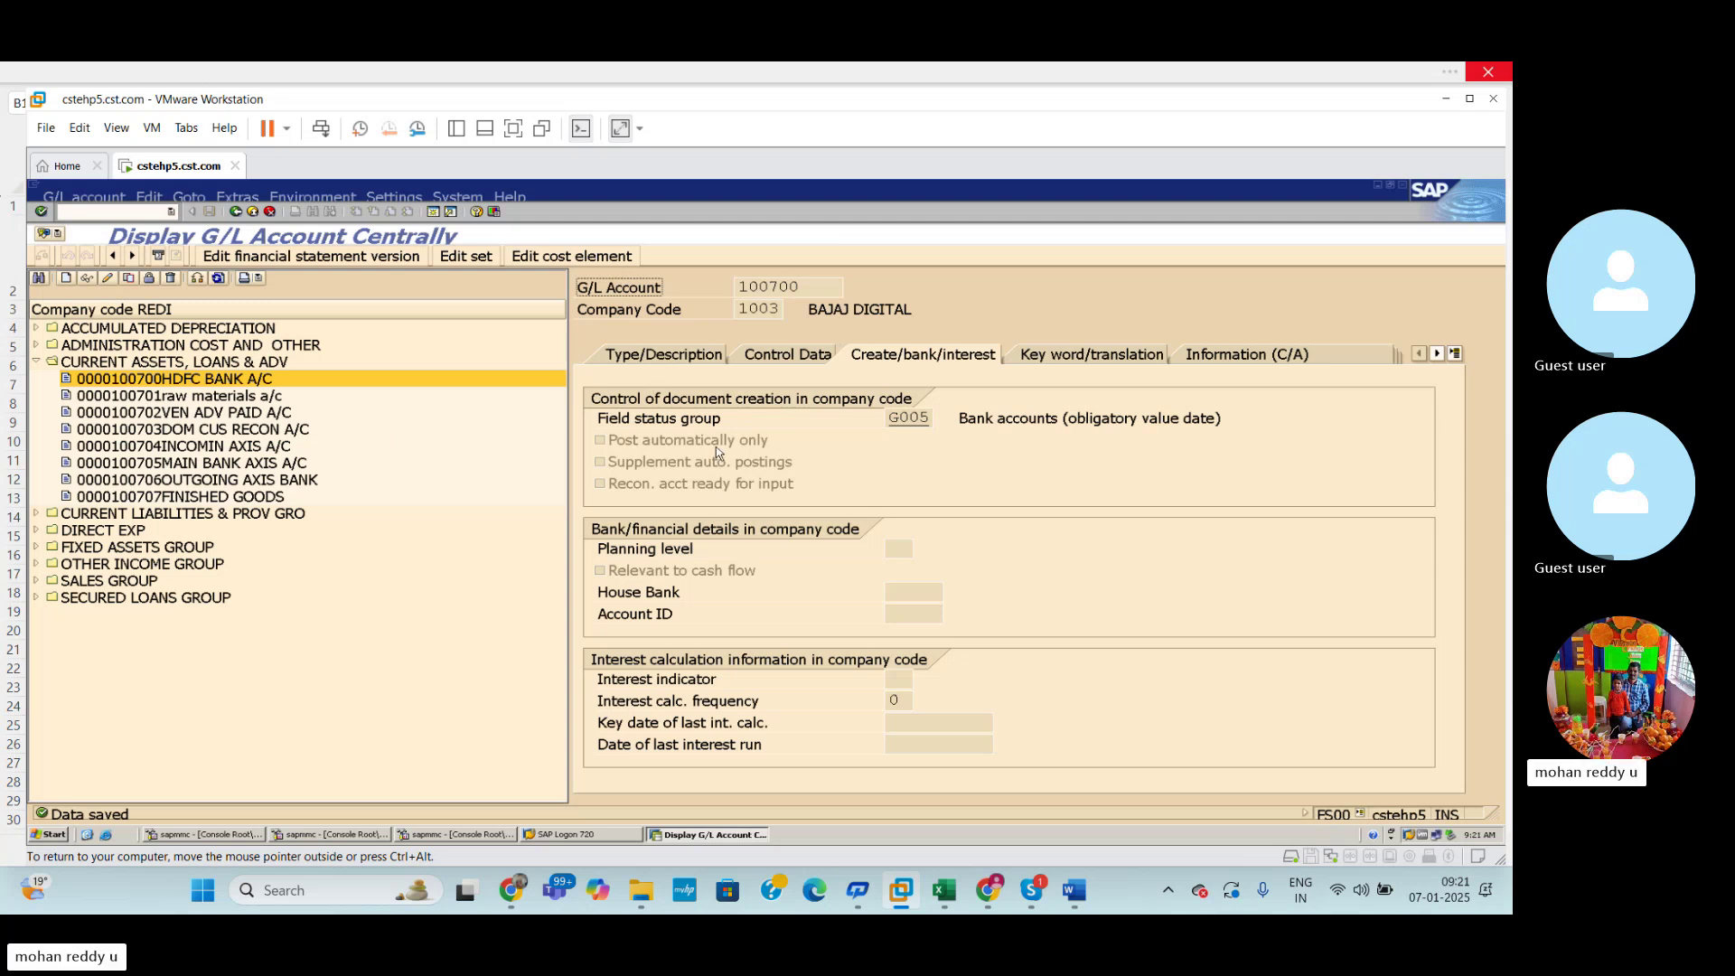
left_click(34, 361)
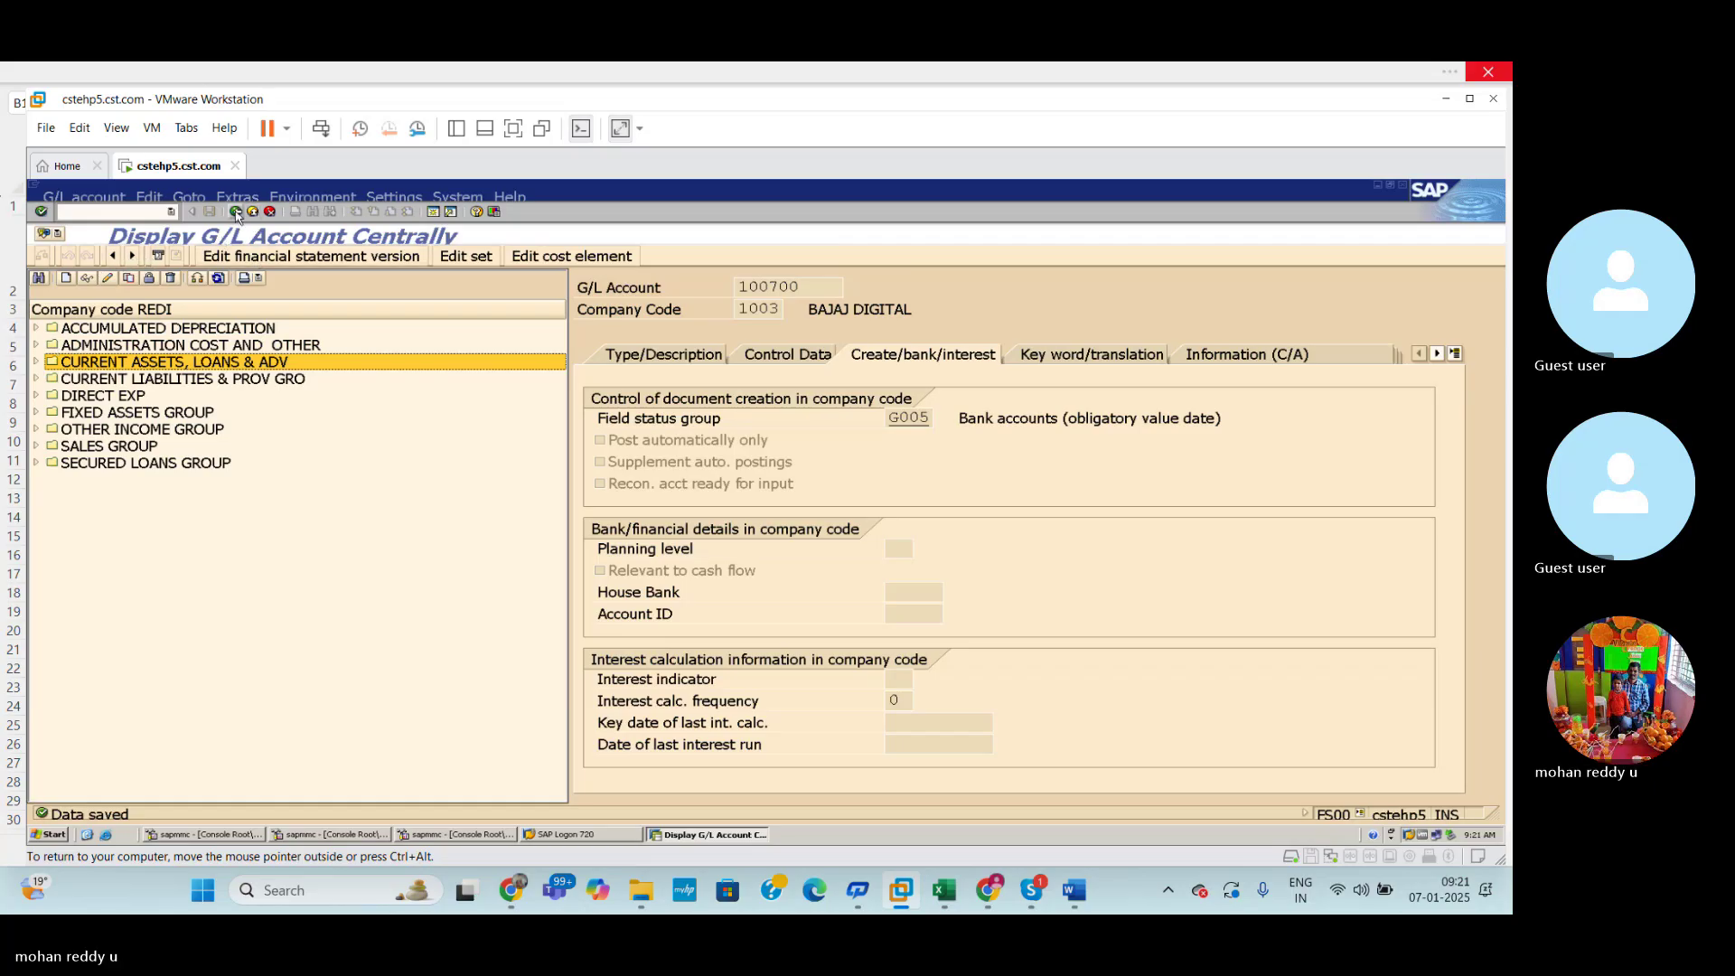
left_click(66, 277)
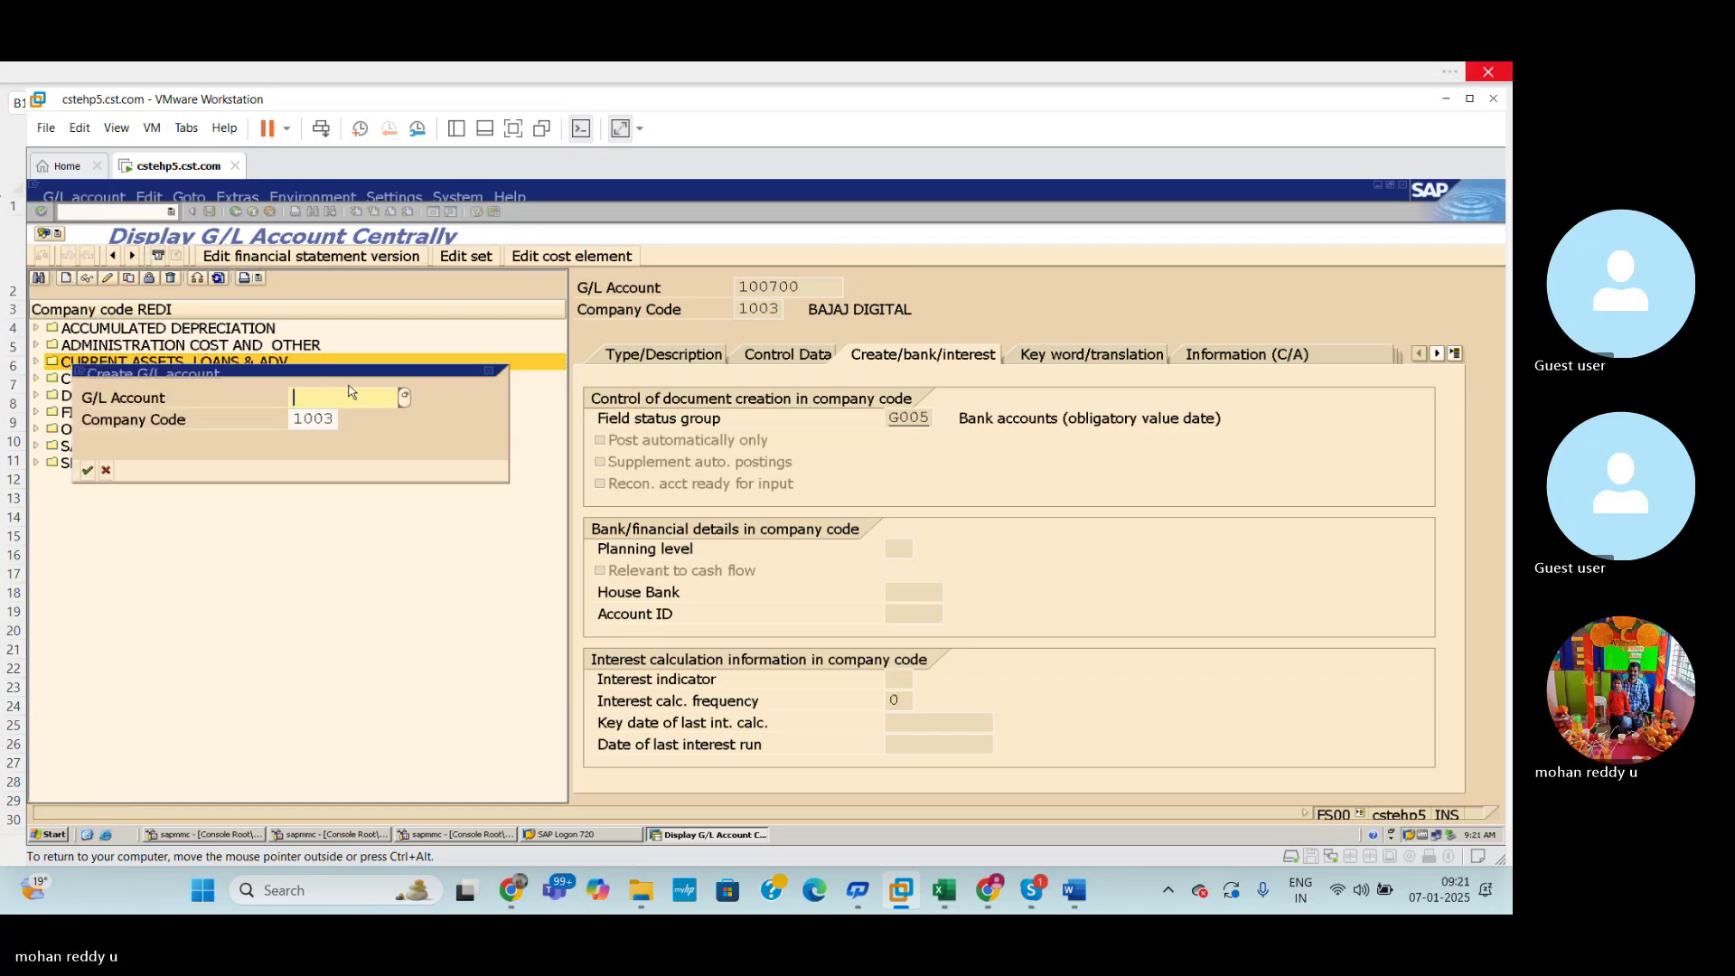
left_click(488, 373)
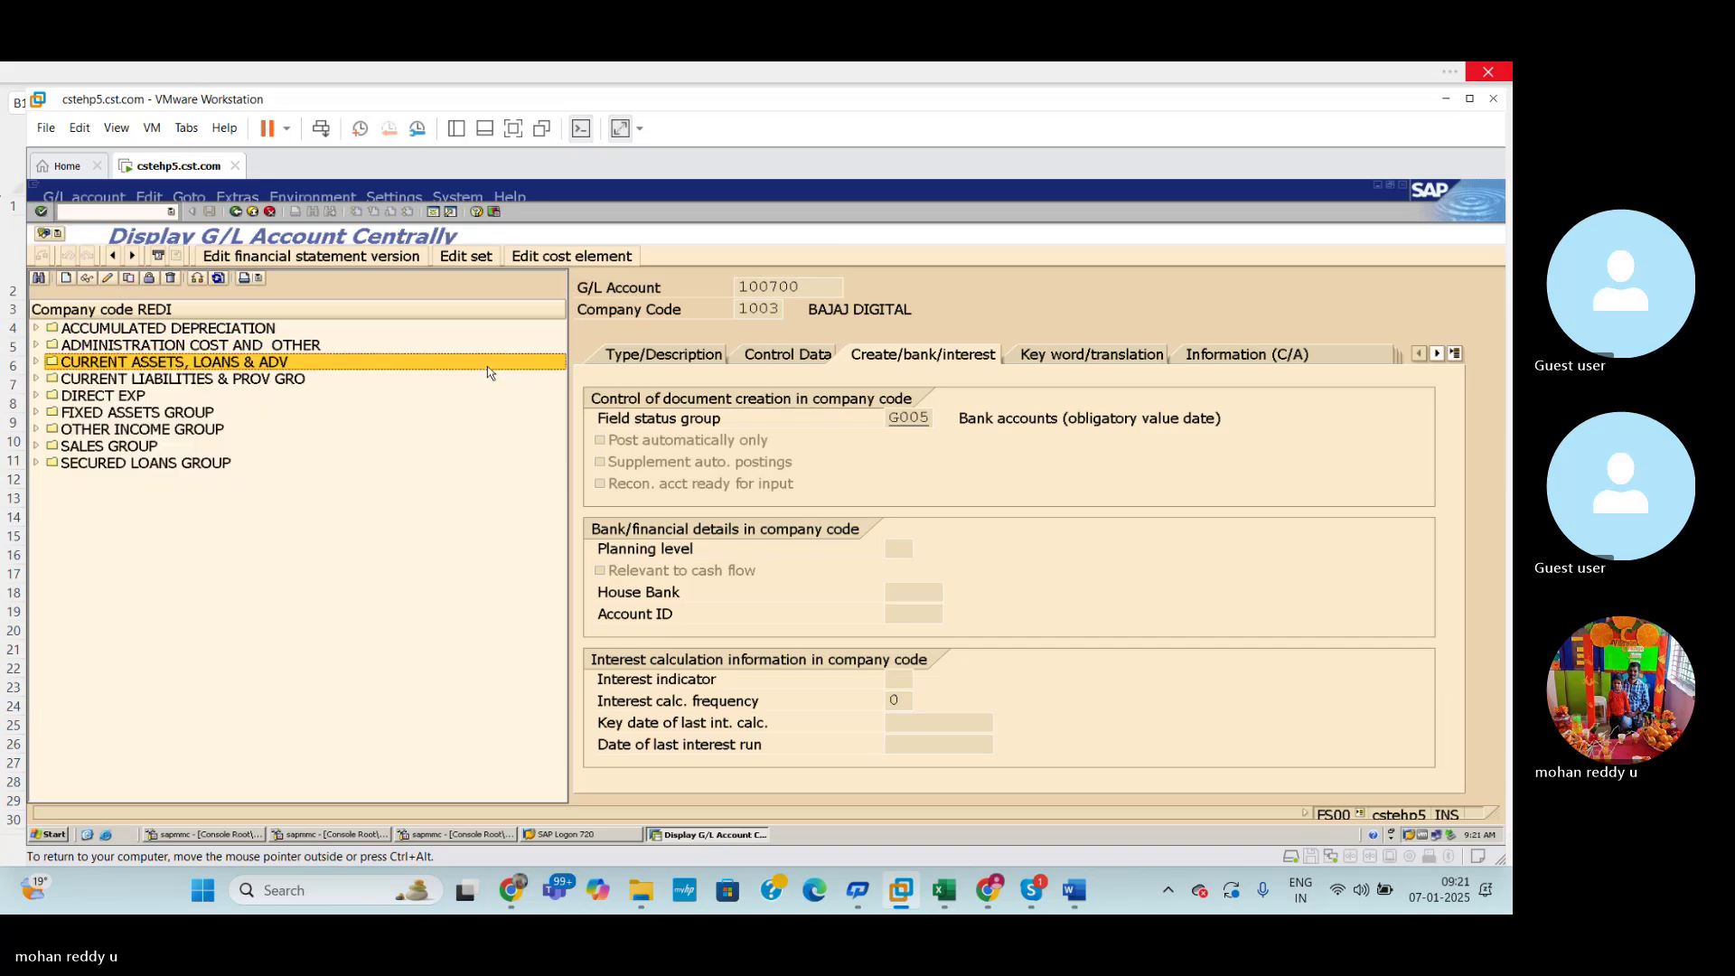
left_click(67, 278)
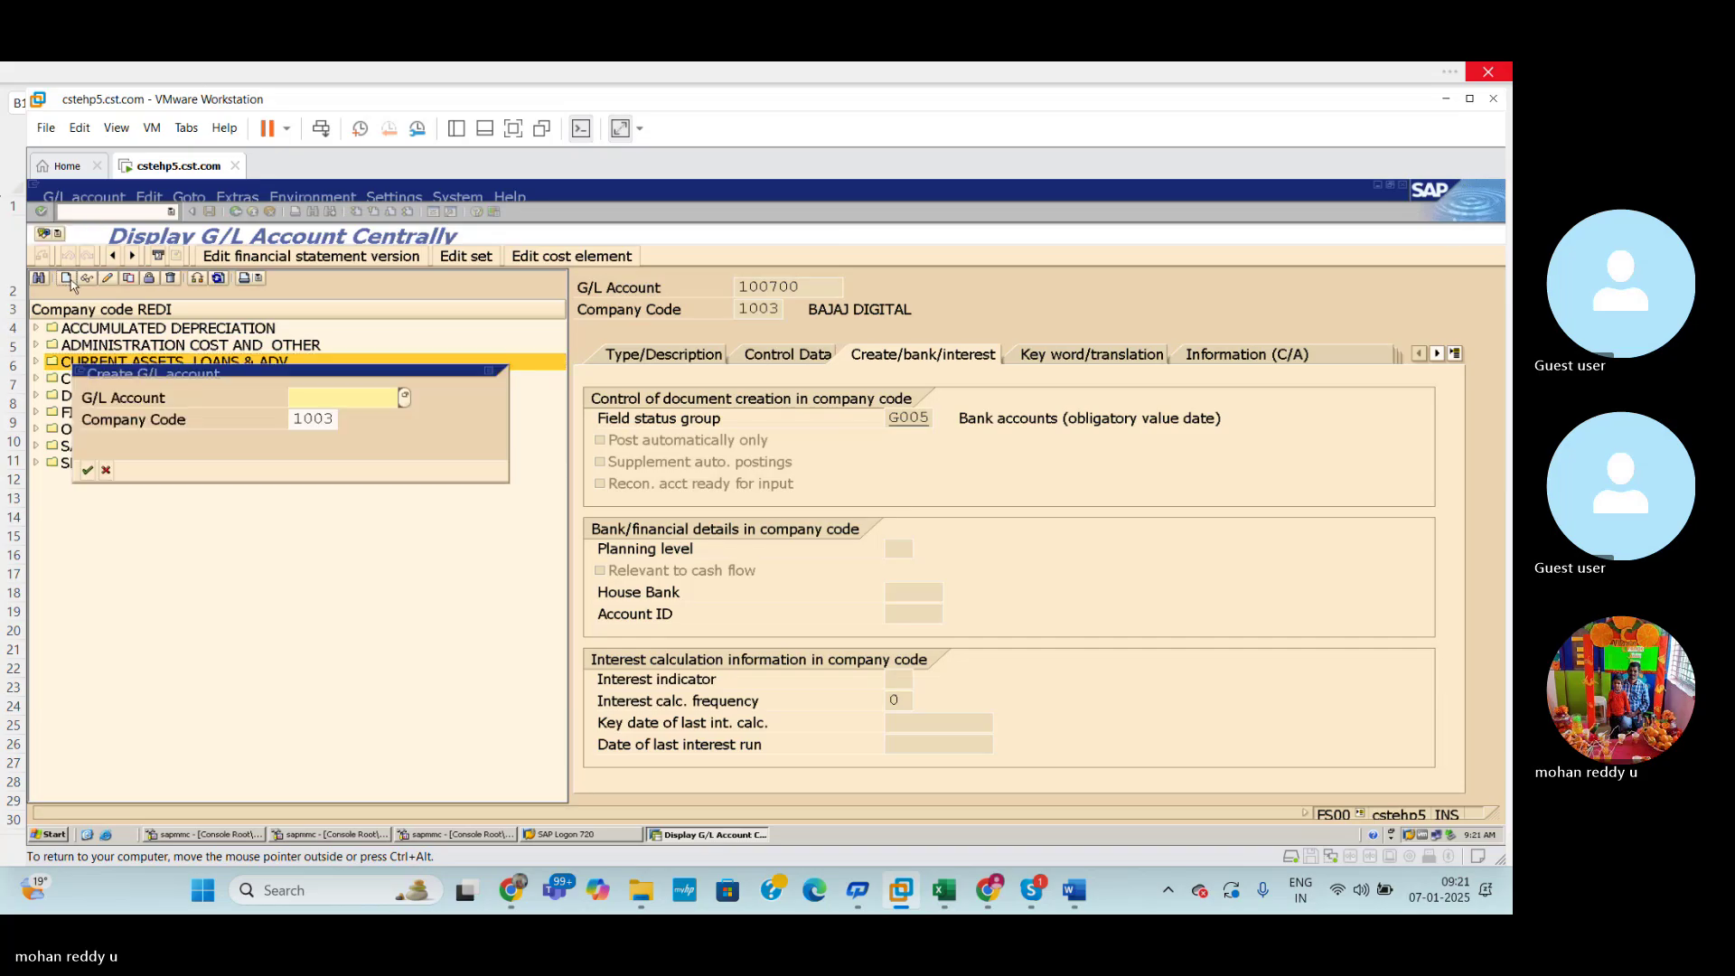
left_click(488, 372)
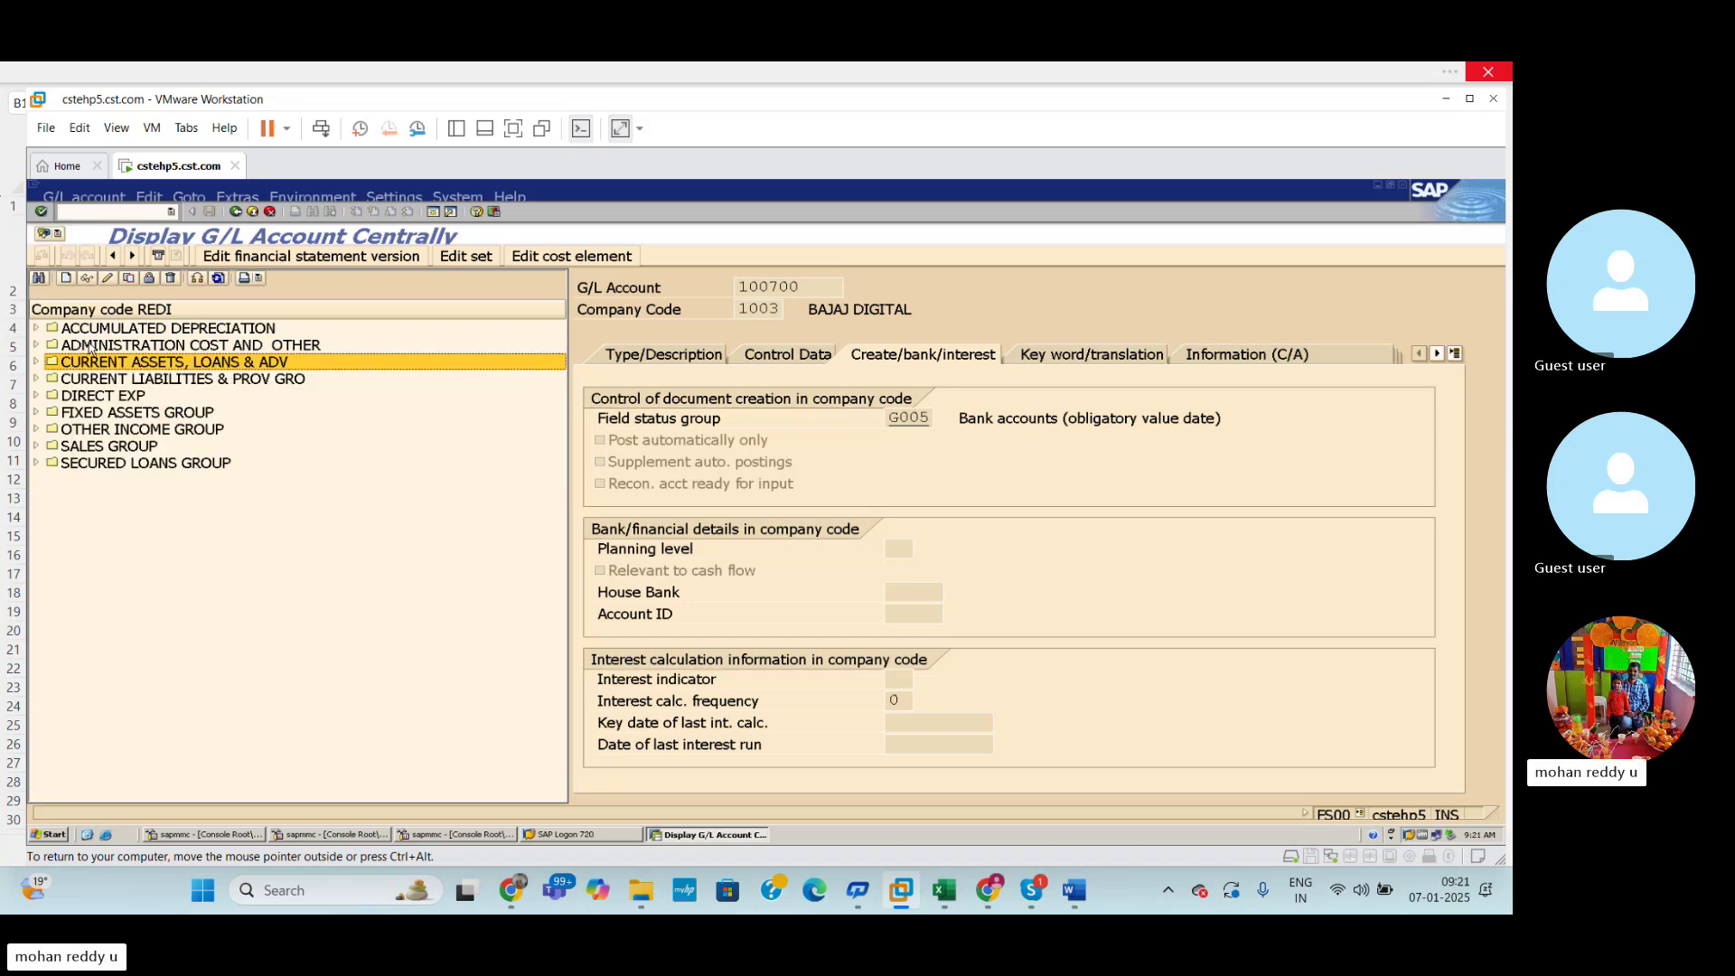
Restart transaction FS00 and expand the CURRENT ASSETS, LOANS & ADV group for company code 1003.
left_click(119, 212)
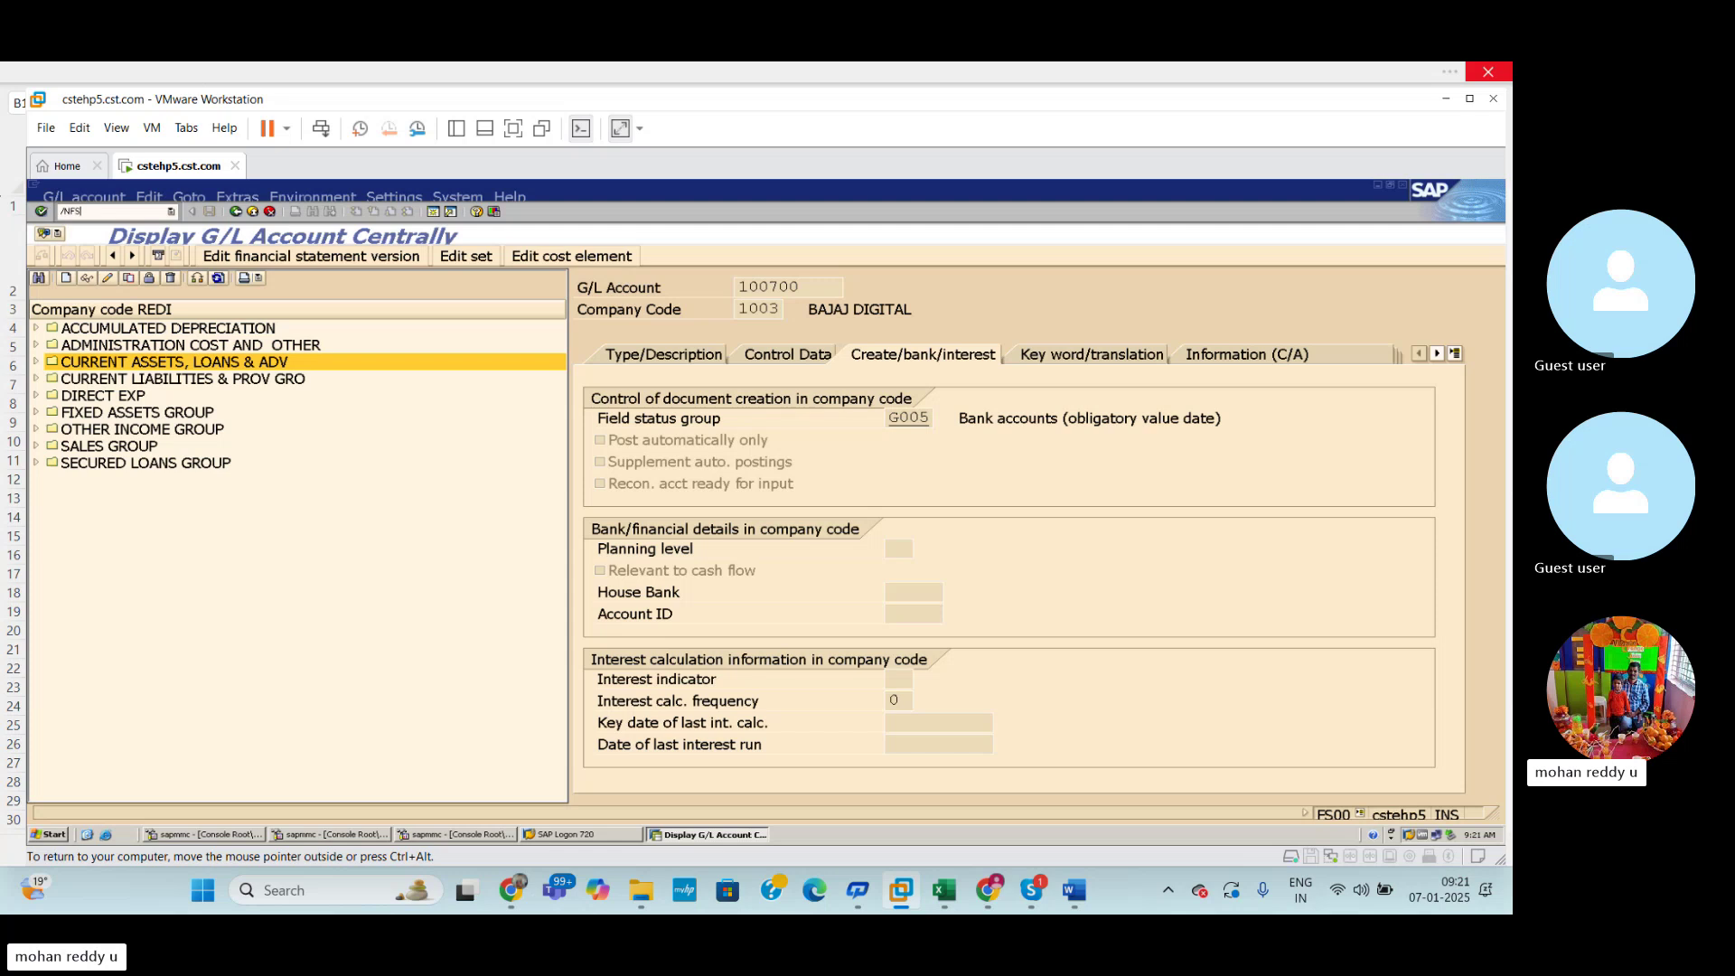
key("Return")
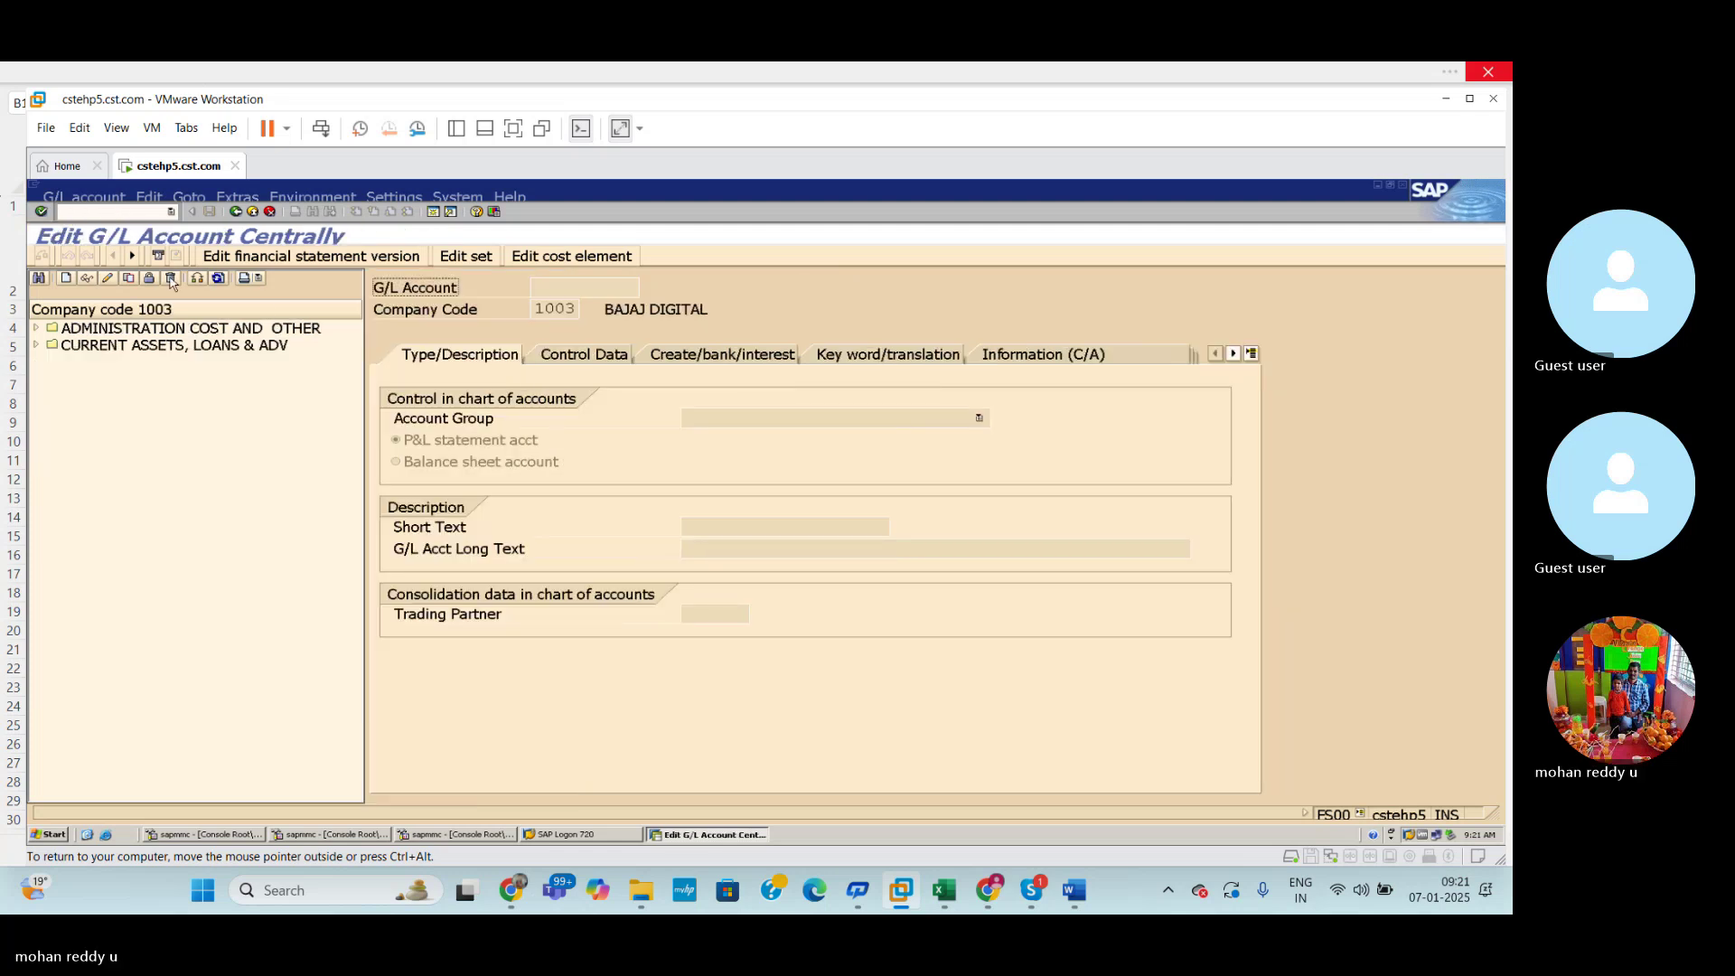
left_click(36, 345)
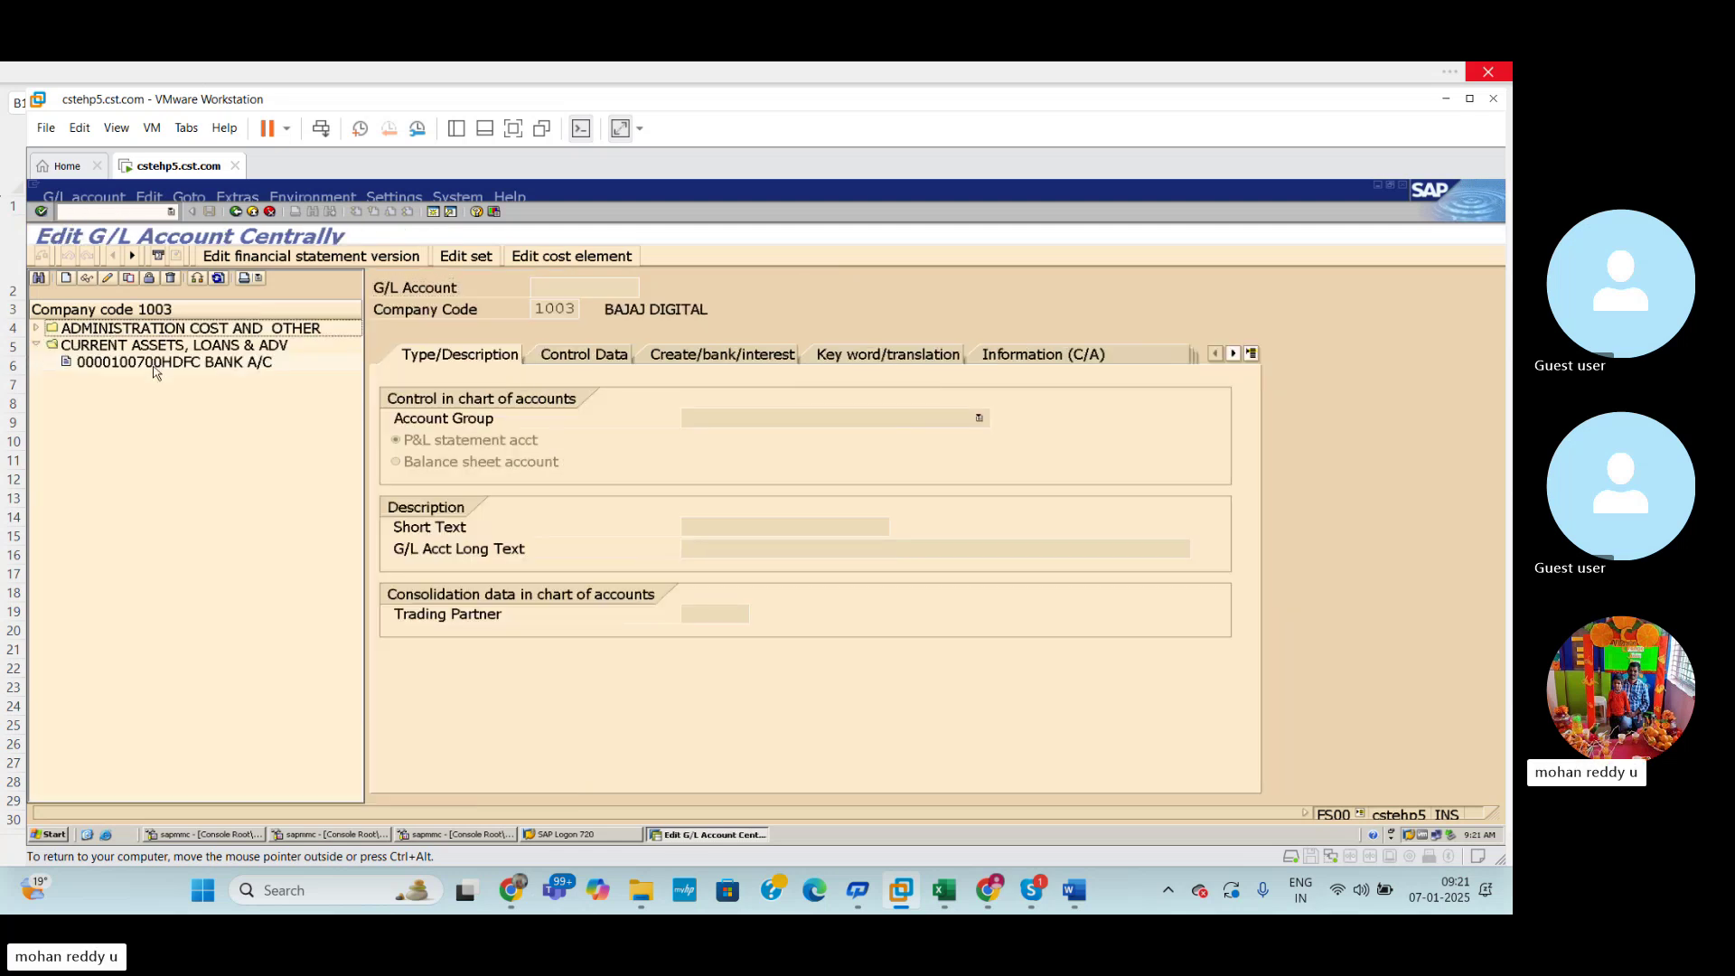
Change HDFC bank account 100700 to keep only balances in local currency, and save the account.
left_click(204, 363)
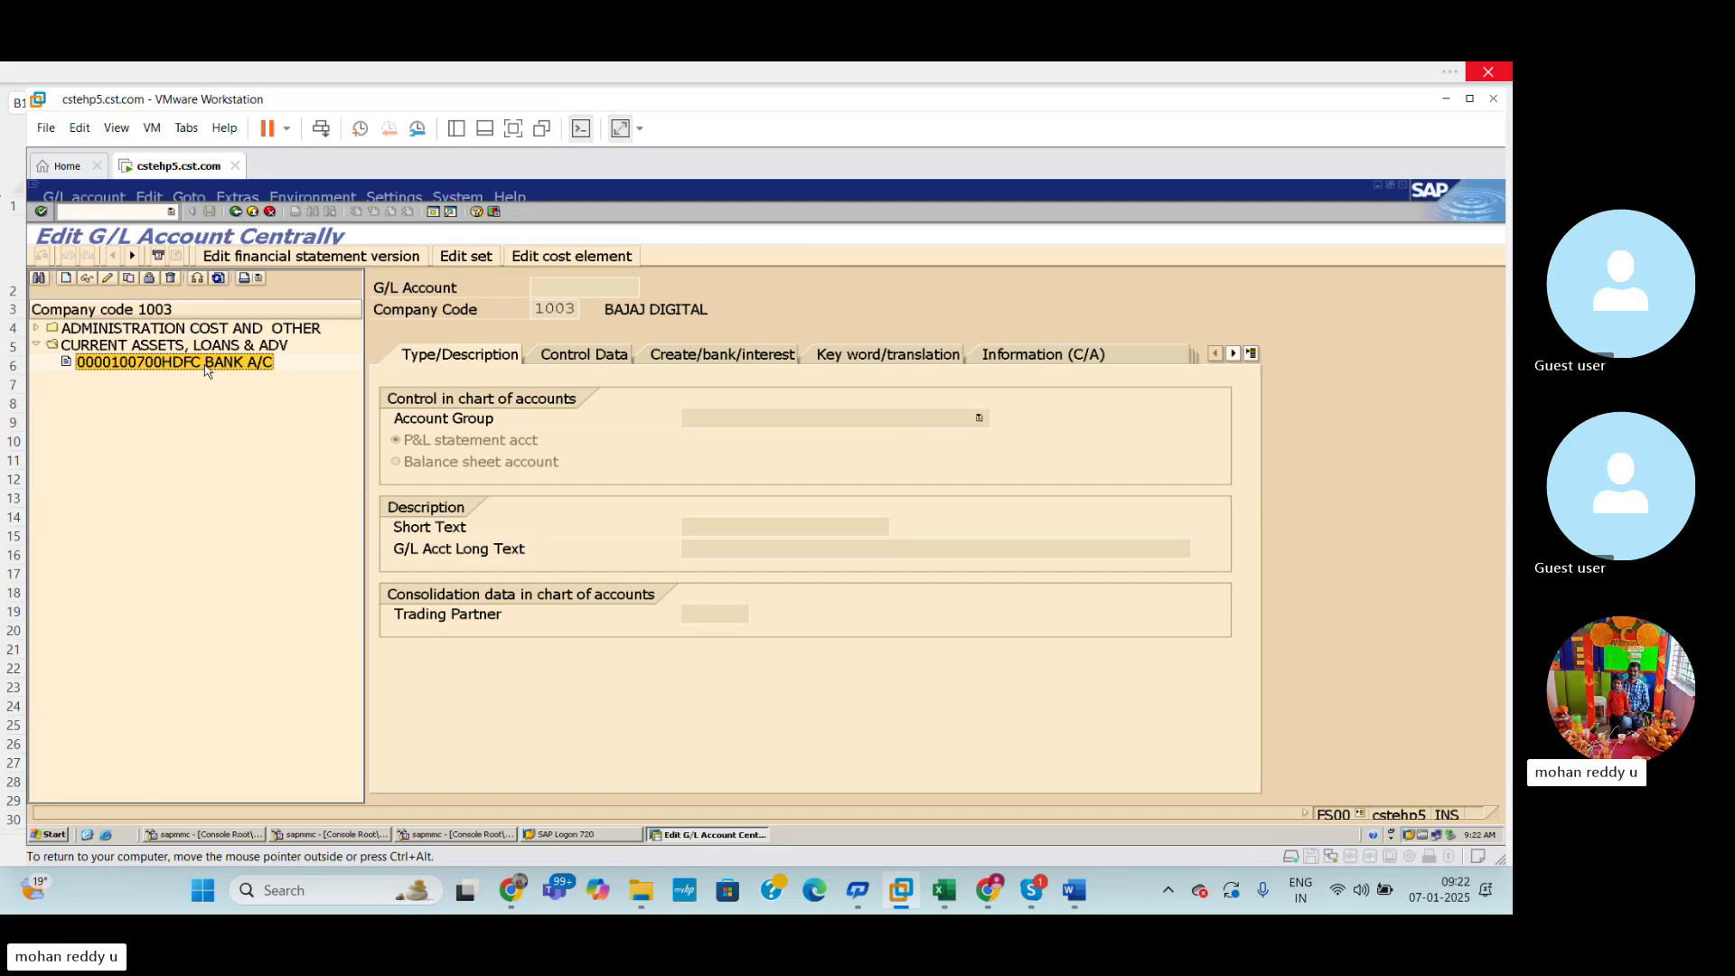
left_click(107, 278)
left_click(603, 360)
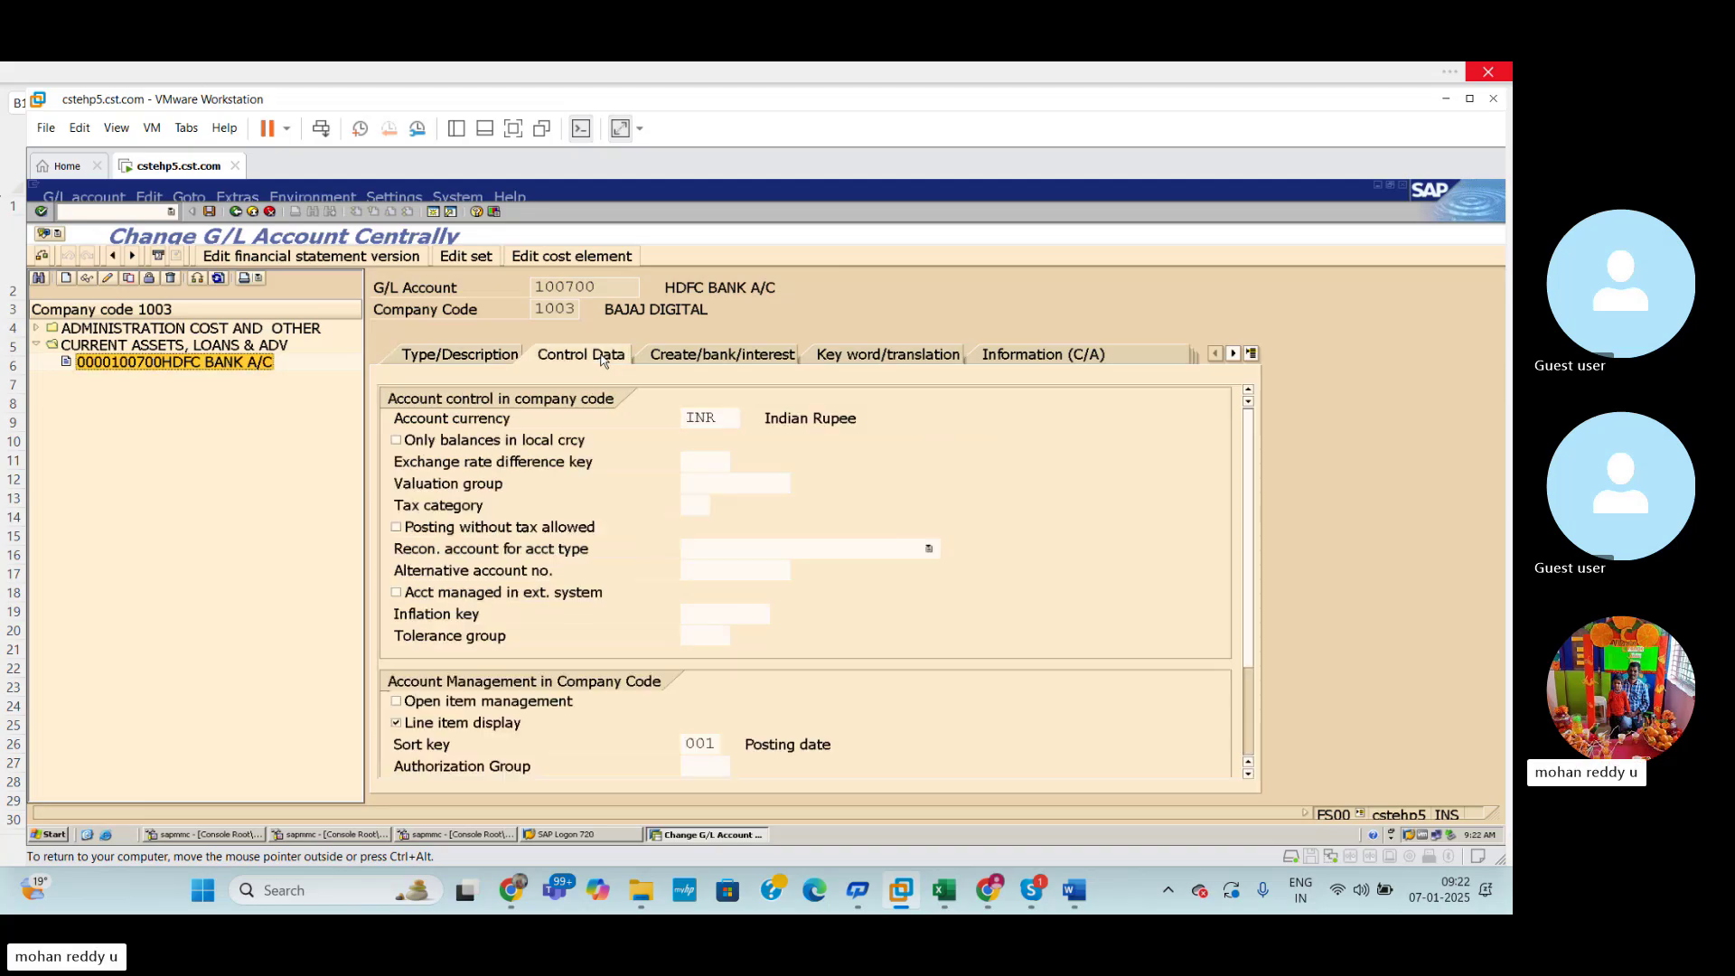
left_click(479, 447)
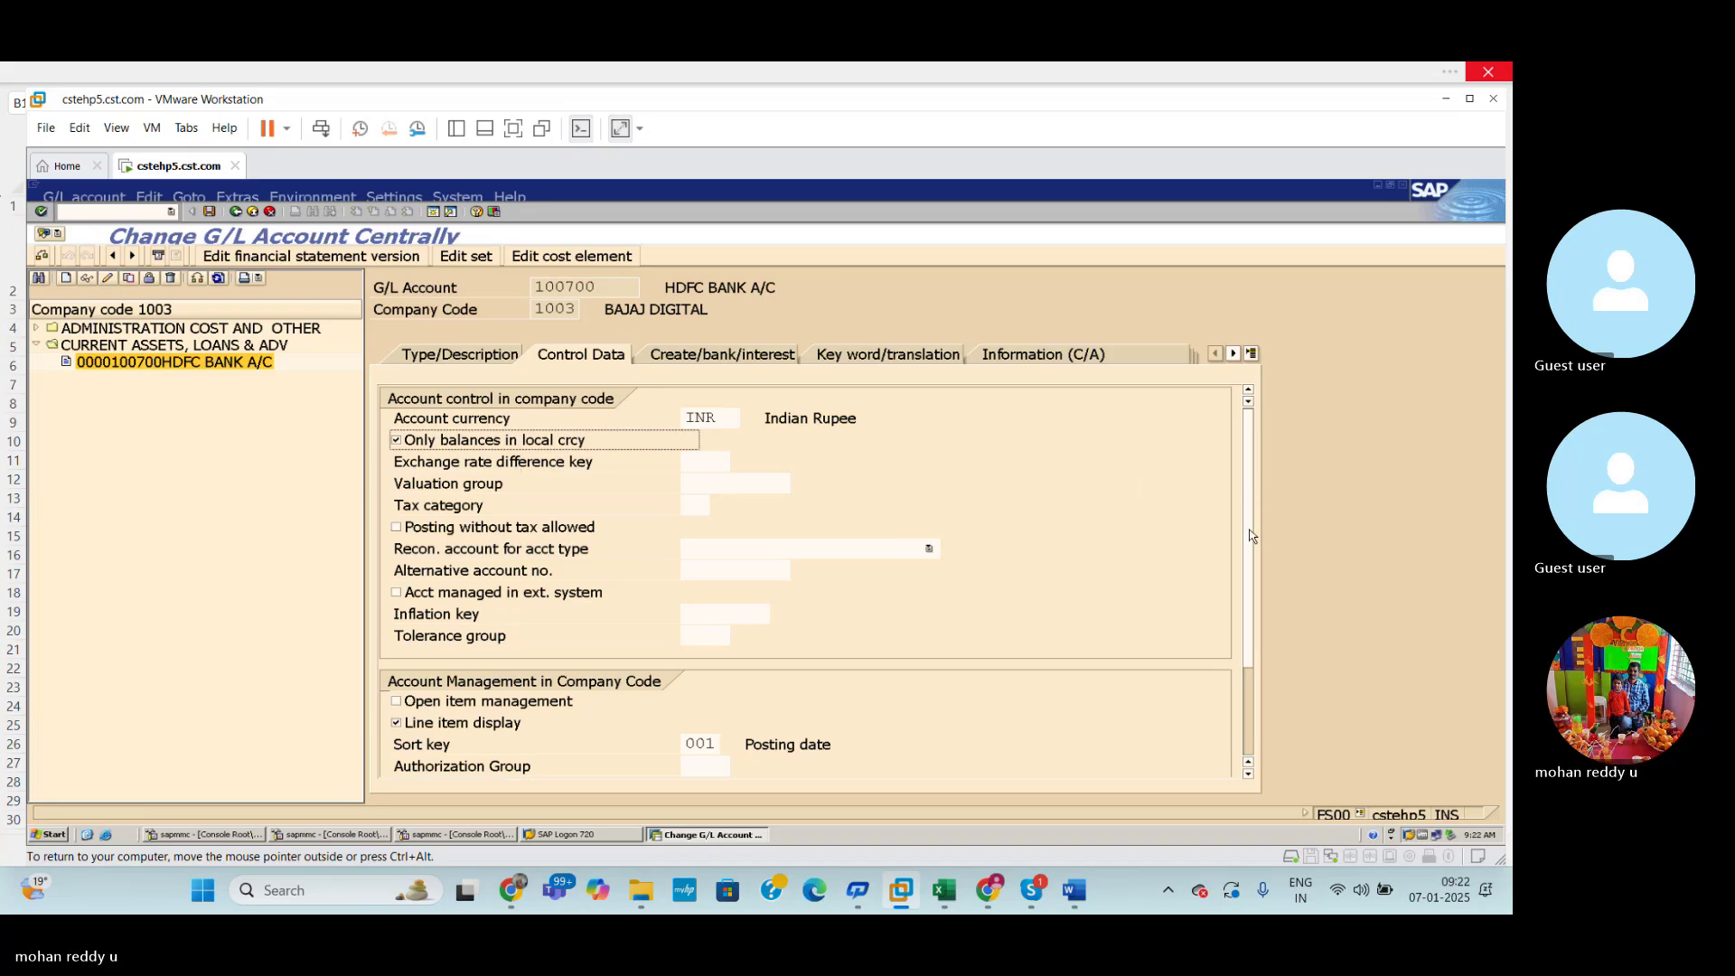
left_click_drag(1249, 530, 1238, 482)
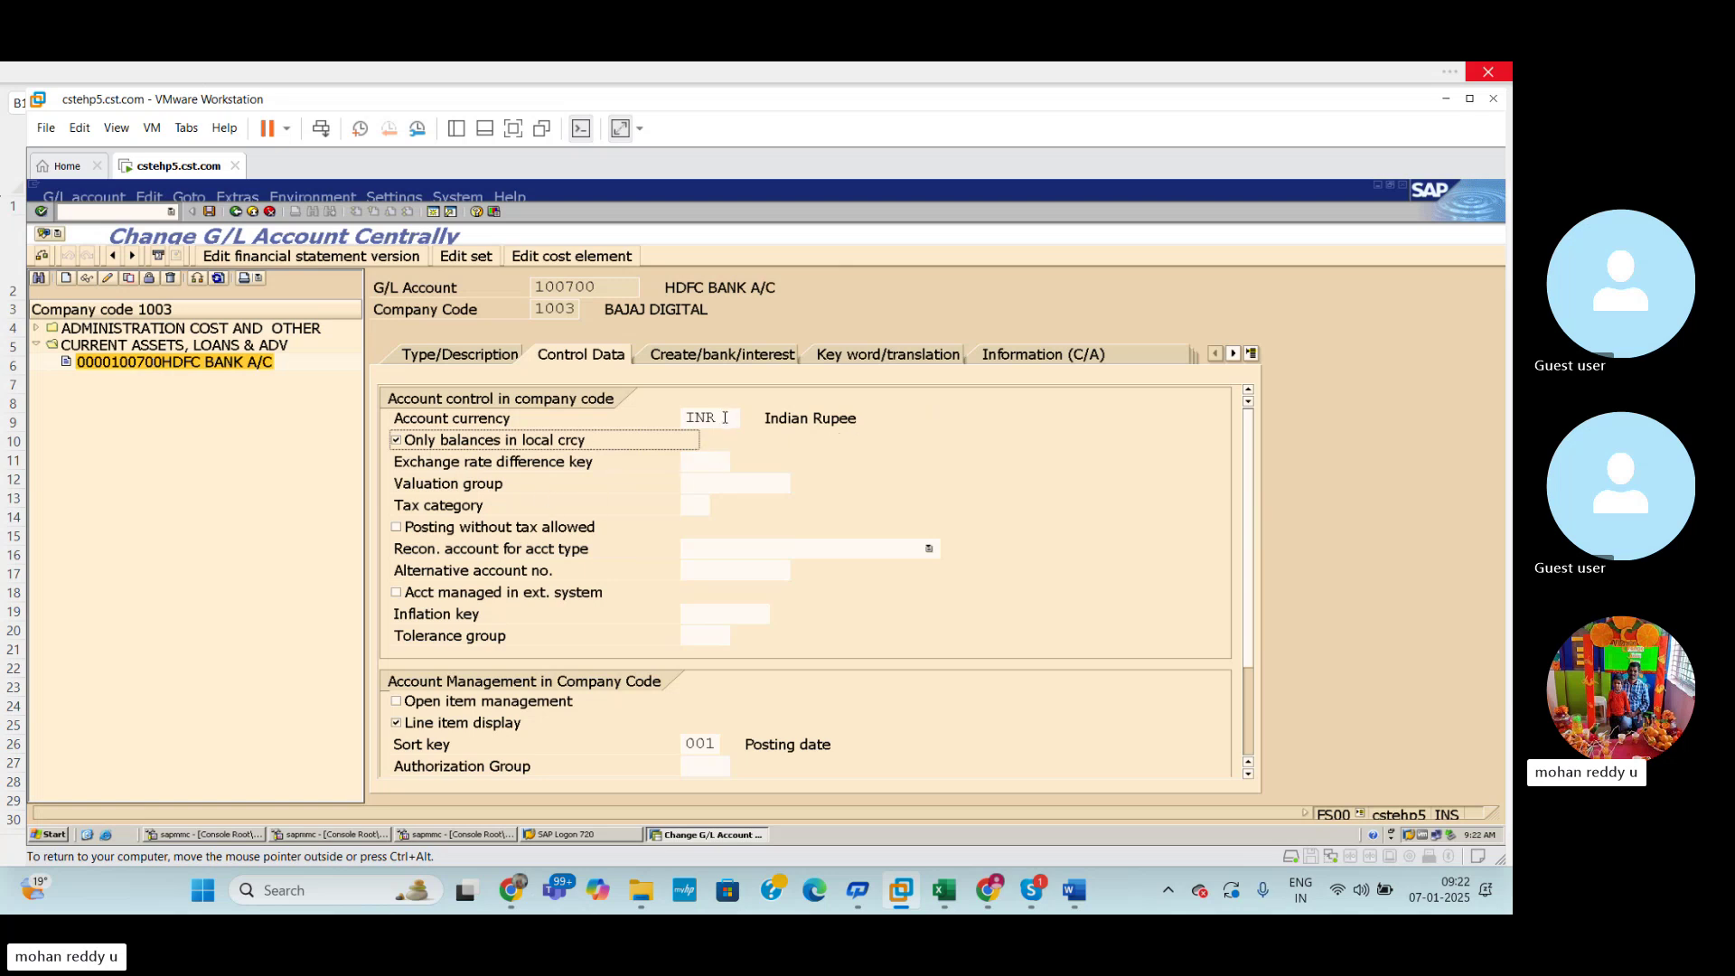
left_click_drag(725, 420, 689, 418)
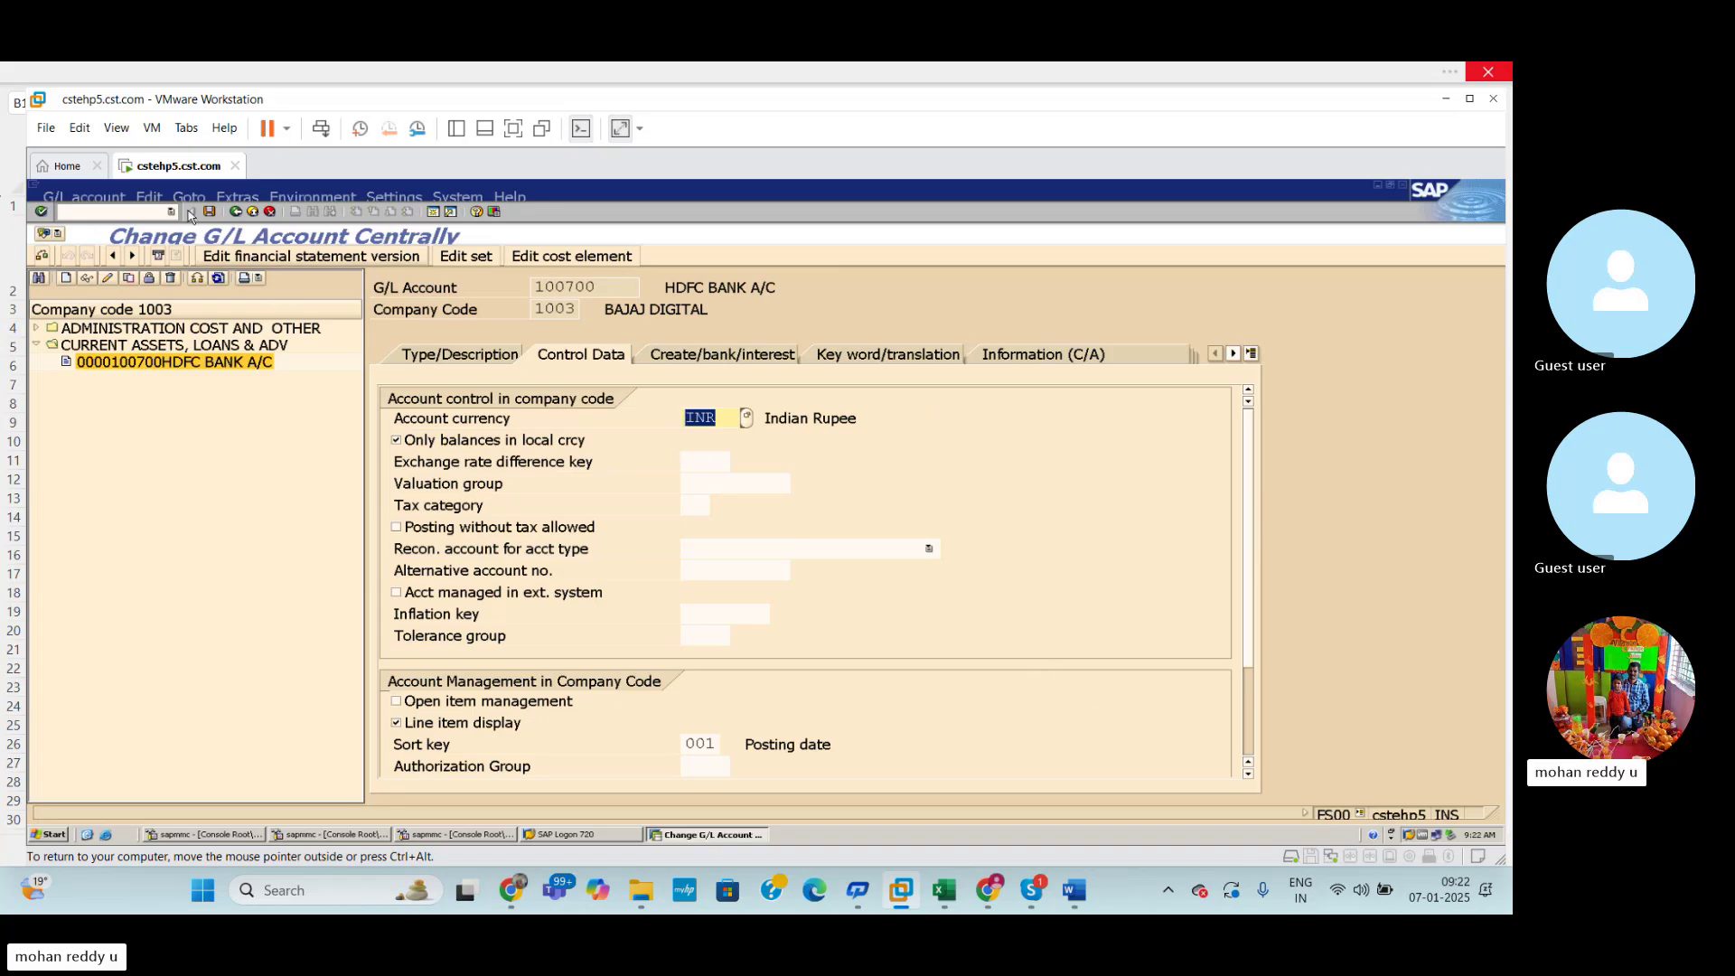
left_click(209, 213)
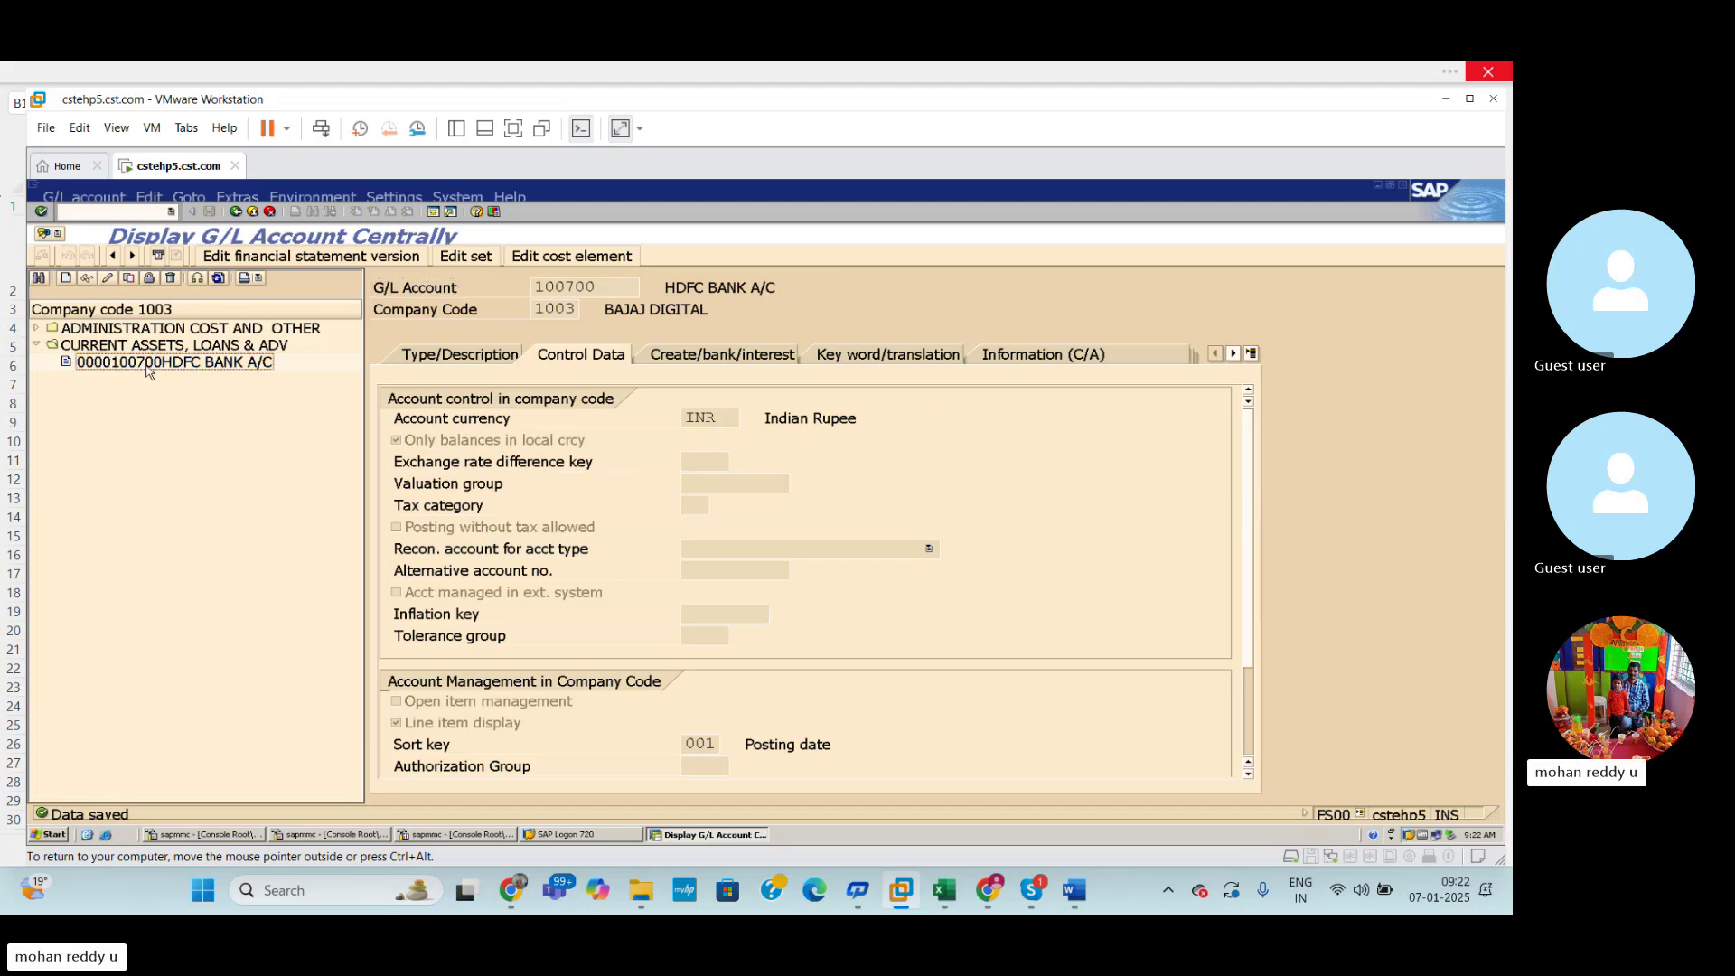
Copy G/L account 100700 to a new account 100701 in company code 1003.
left_click(147, 366)
left_click(128, 277)
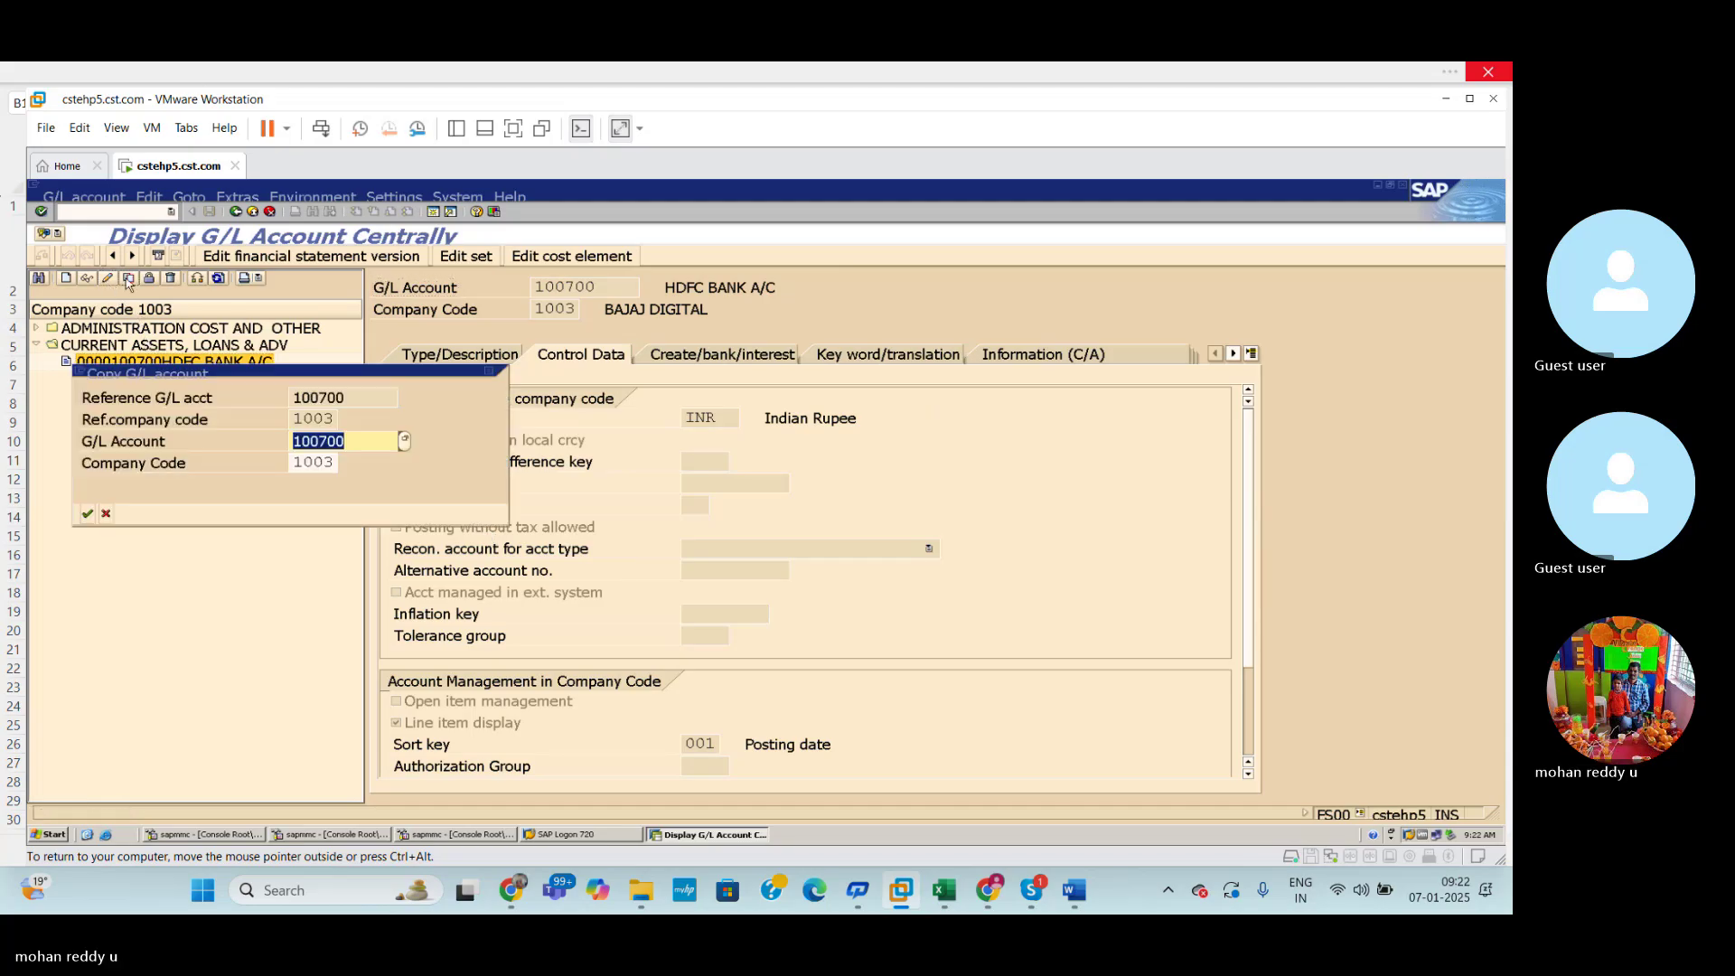
left_click(367, 439)
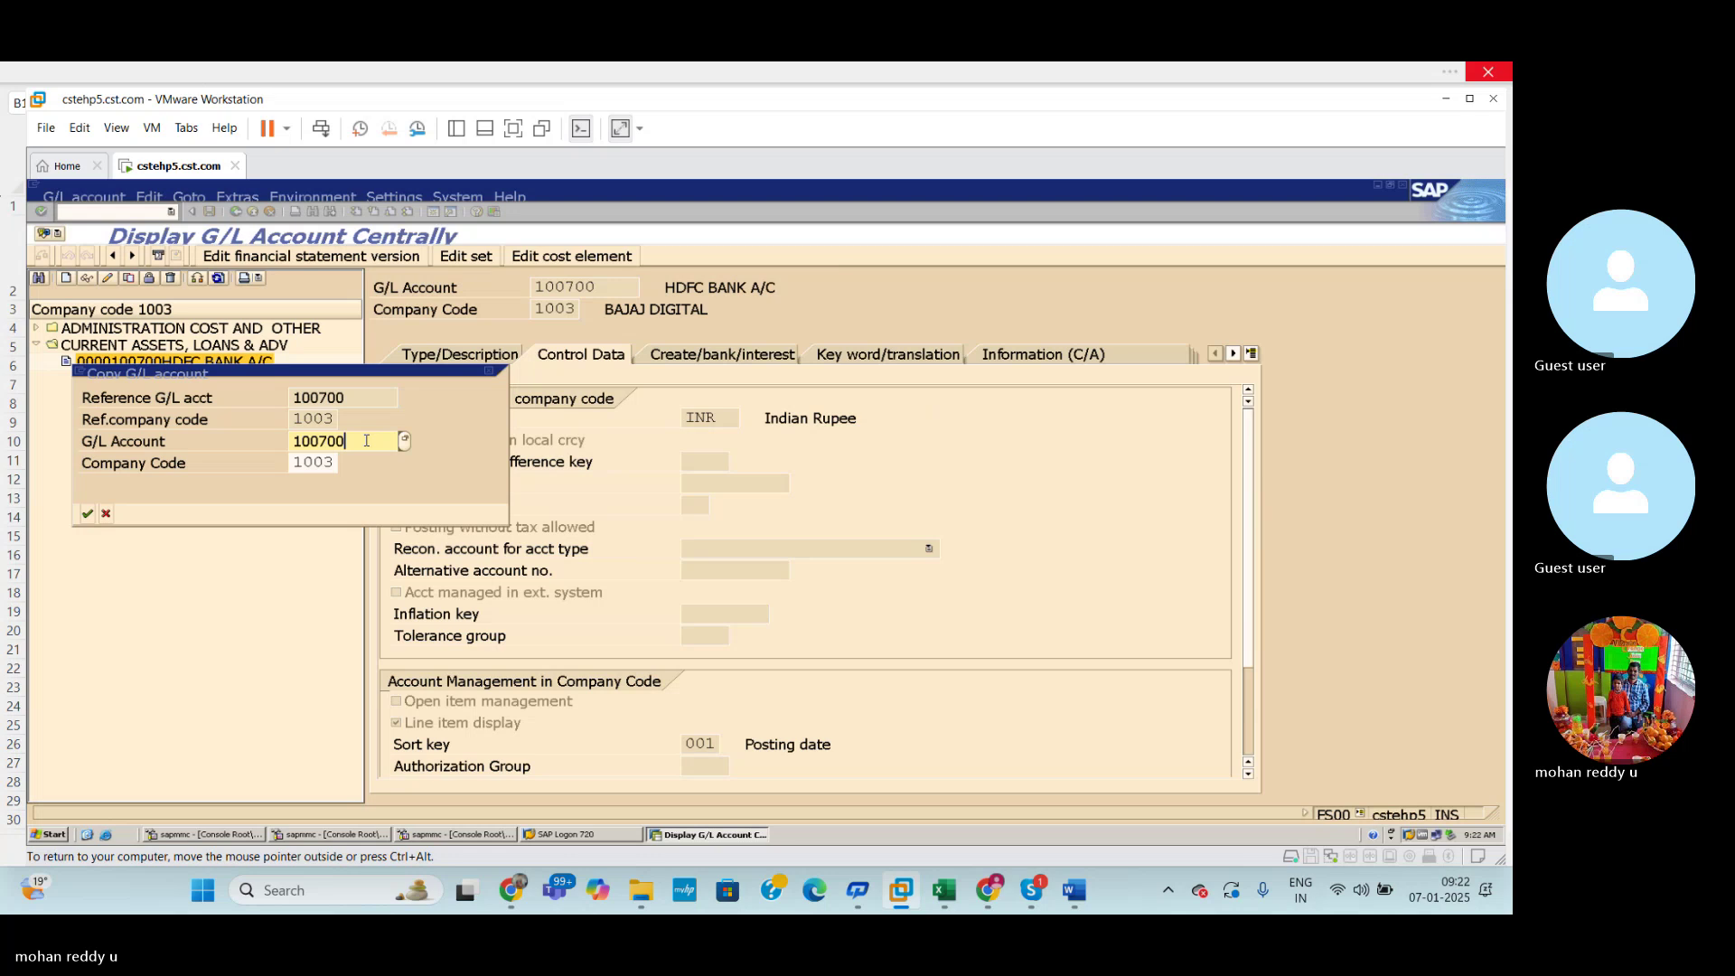
key("BackSpace")
type("1")
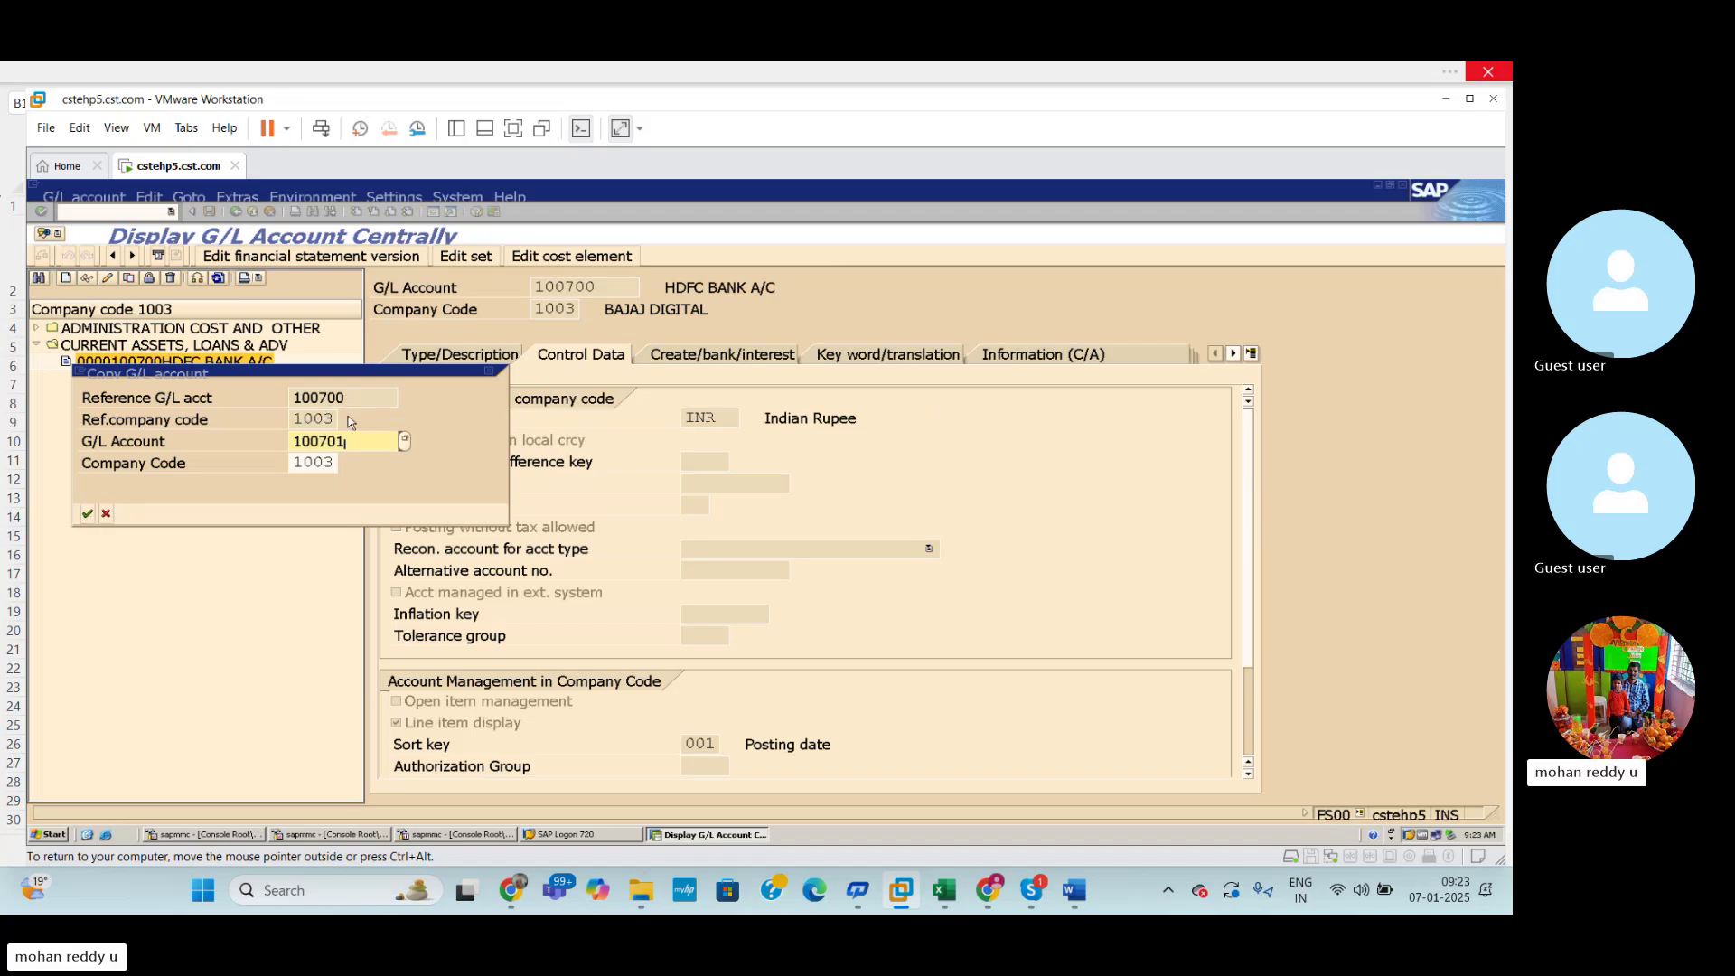
left_click(86, 512)
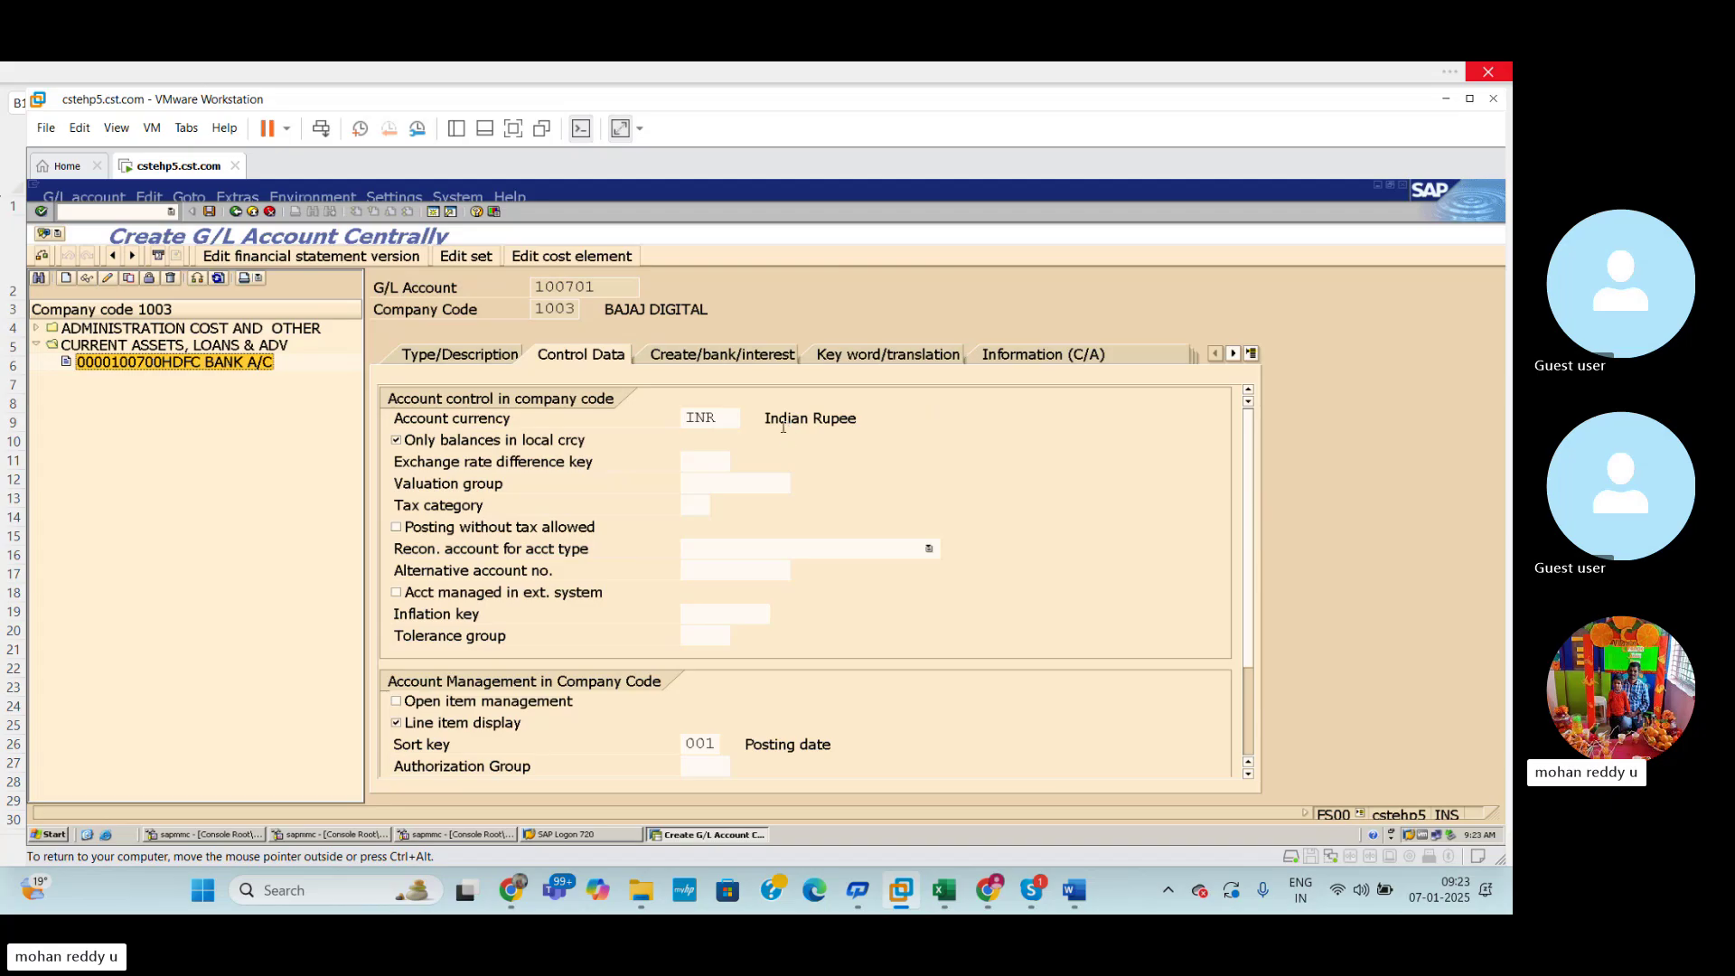
Change both the short text and the long text of account 100701 to ICICI BANK A/C.
left_click(475, 356)
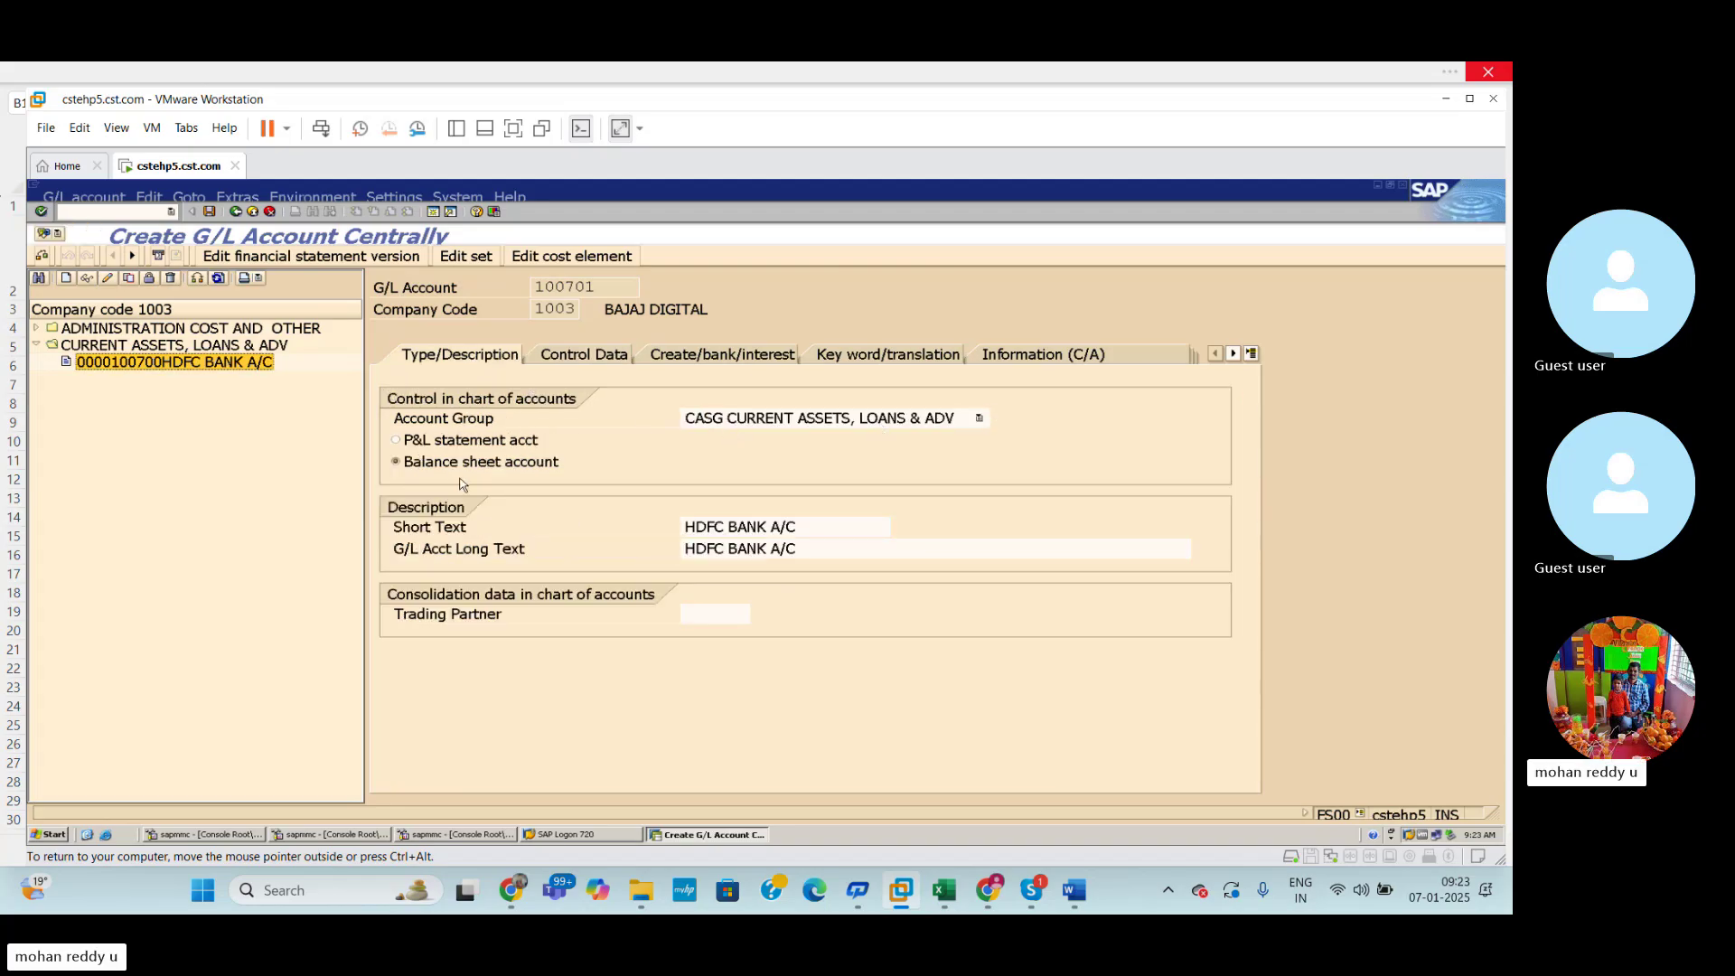
left_click(727, 525)
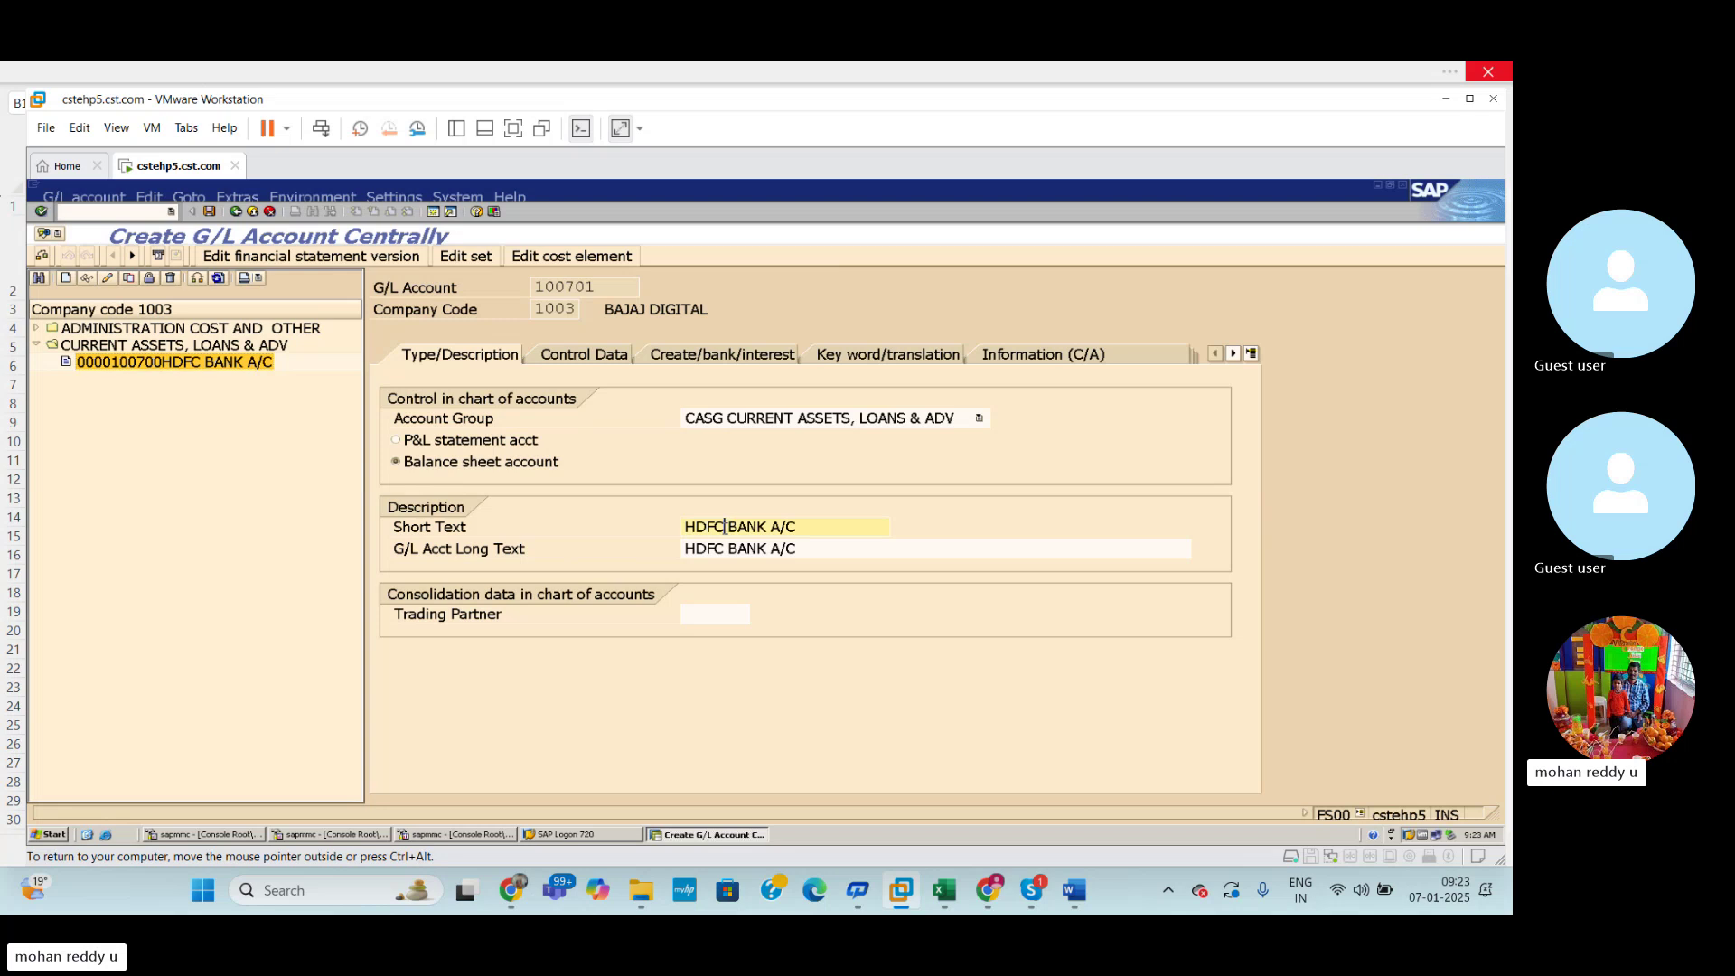
key("BackSpace")
key("BackSpace")
key("BackSpace")
key("BackSpace")
type("ICICI")
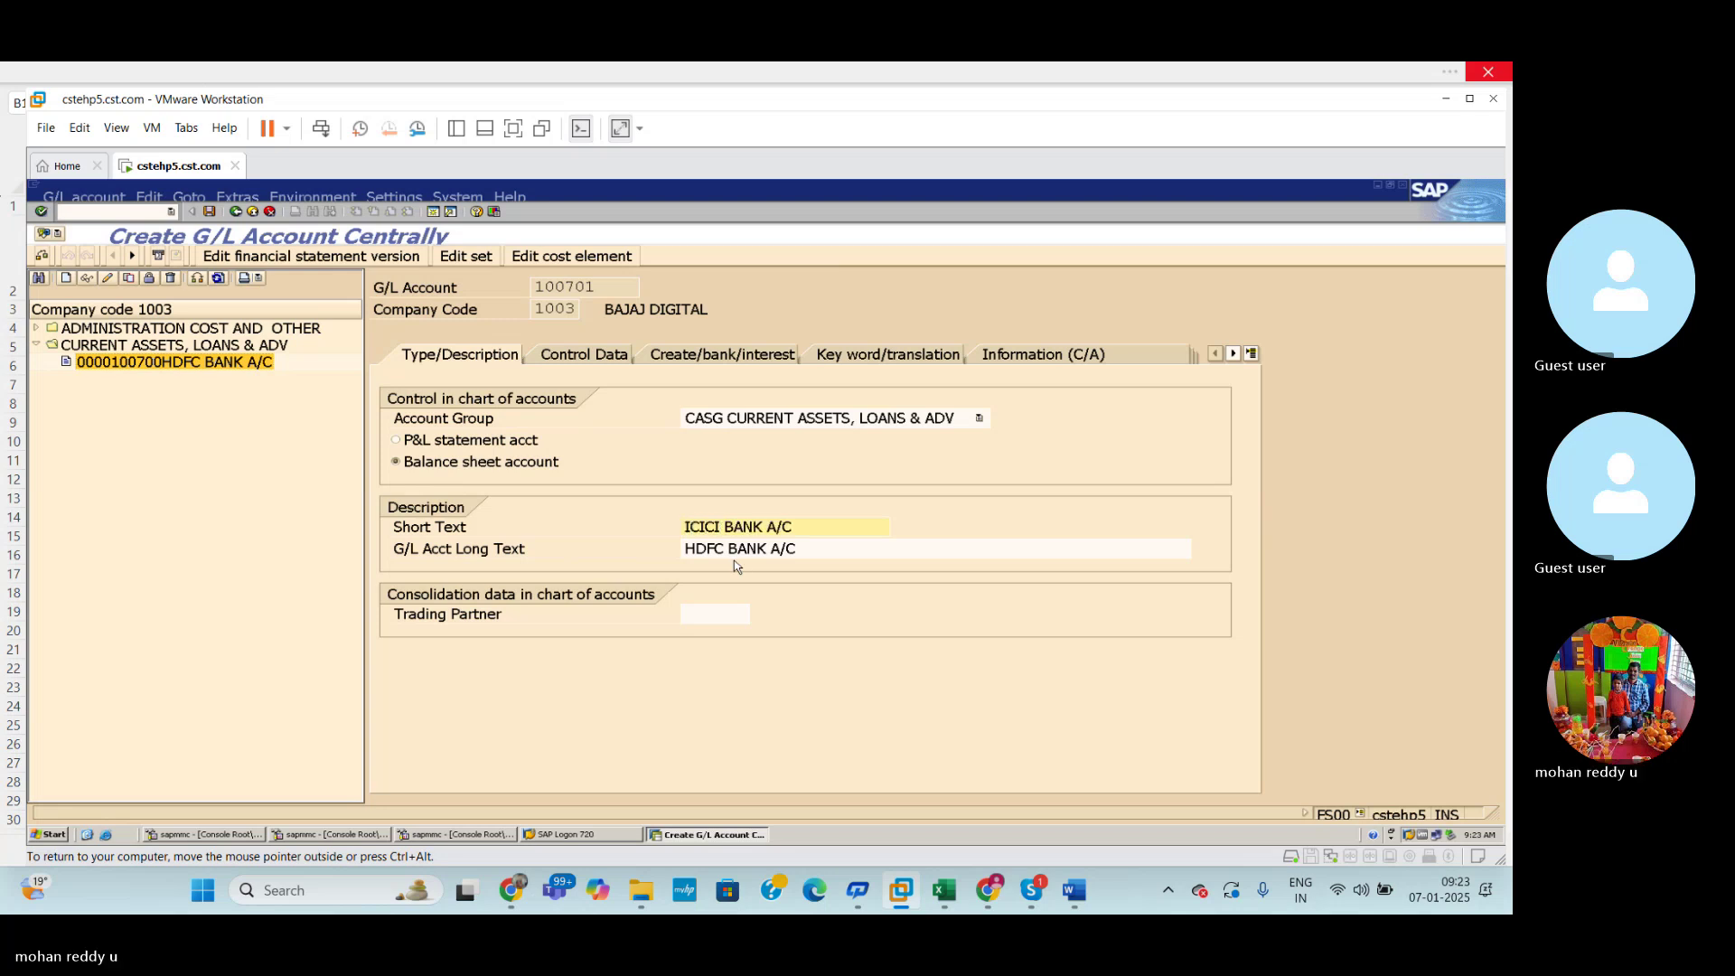
left_click(724, 549)
key("BackSpace")
key("BackSpace")
key("BackSpace")
key("BackSpace")
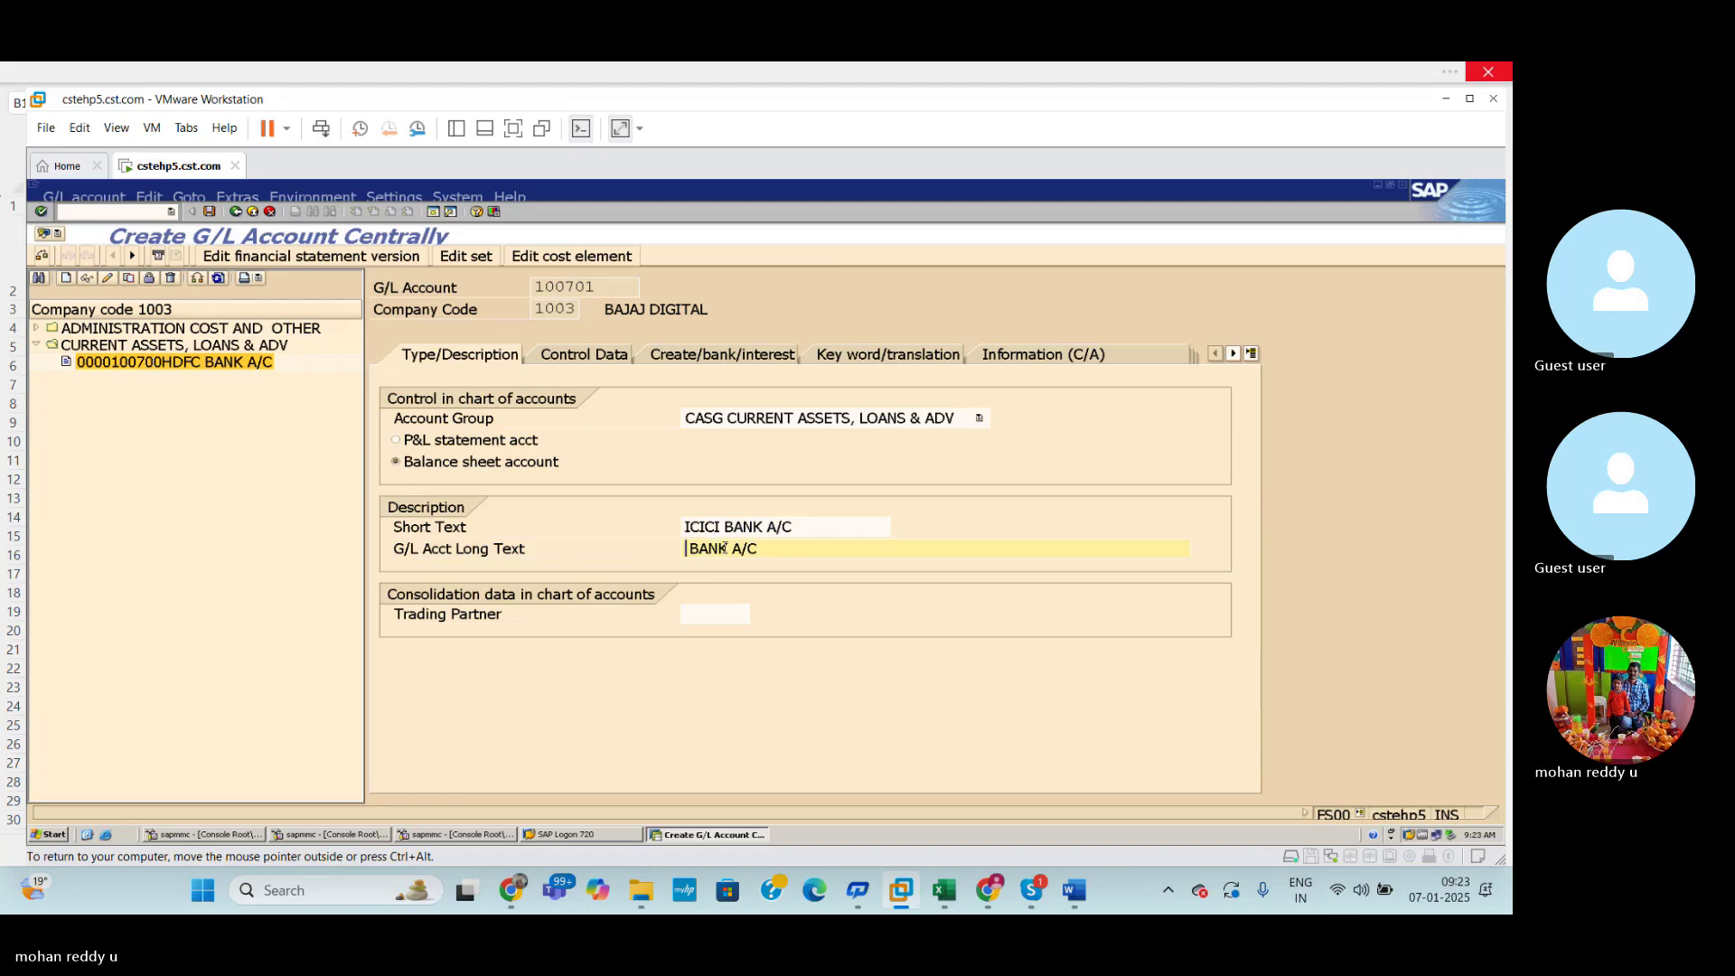
type("ICICI")
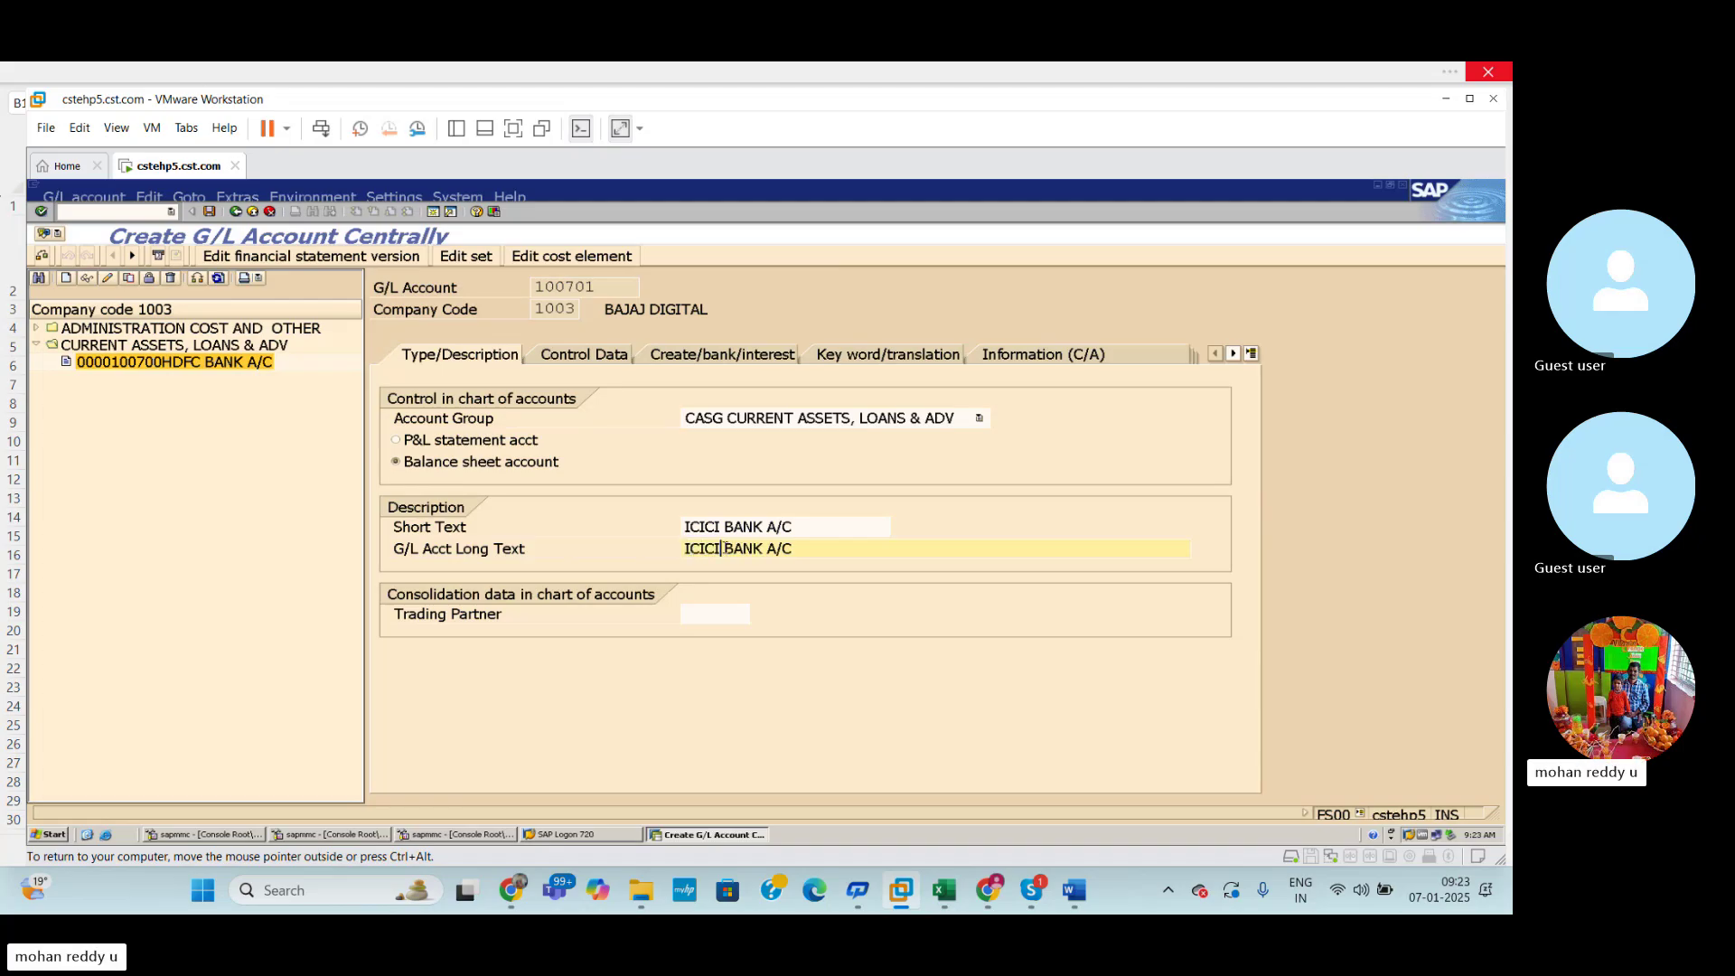
Copy the short text ICICI BANK A/C of account 100701 into cell B11 of the GL CREATION sheet in Excel.
left_click_drag(818, 530, 647, 527)
key("ctrl+c")
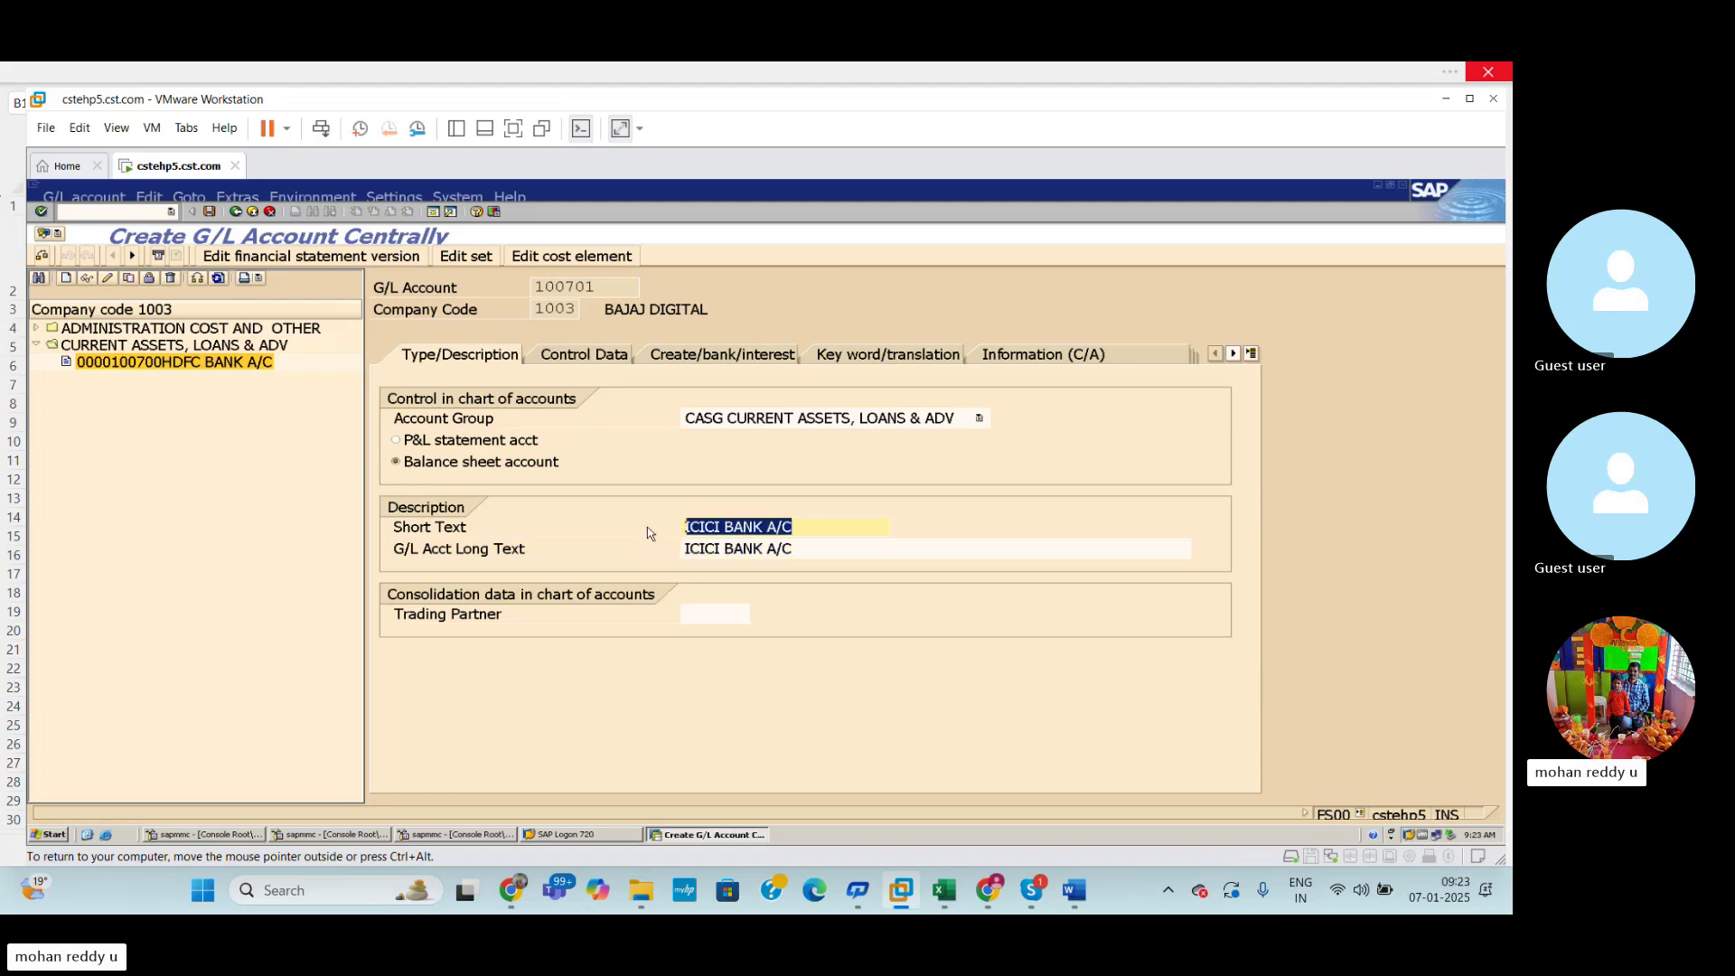
left_click(943, 890)
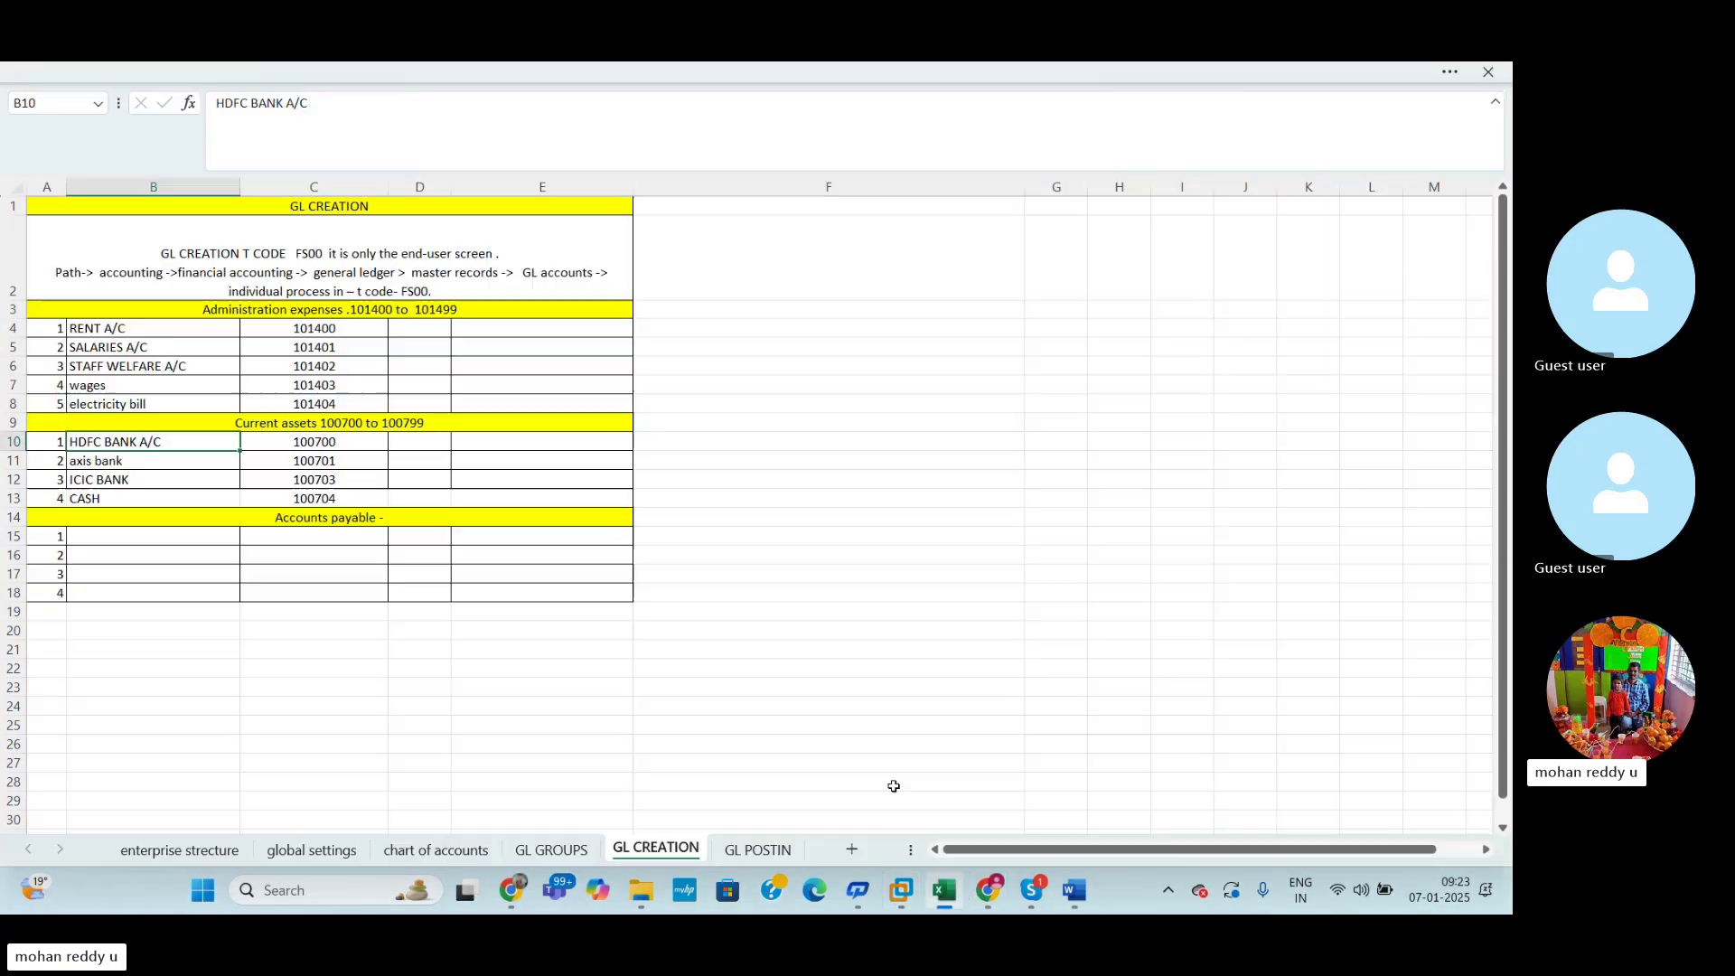
left_click(122, 461)
key("ctrl+v")
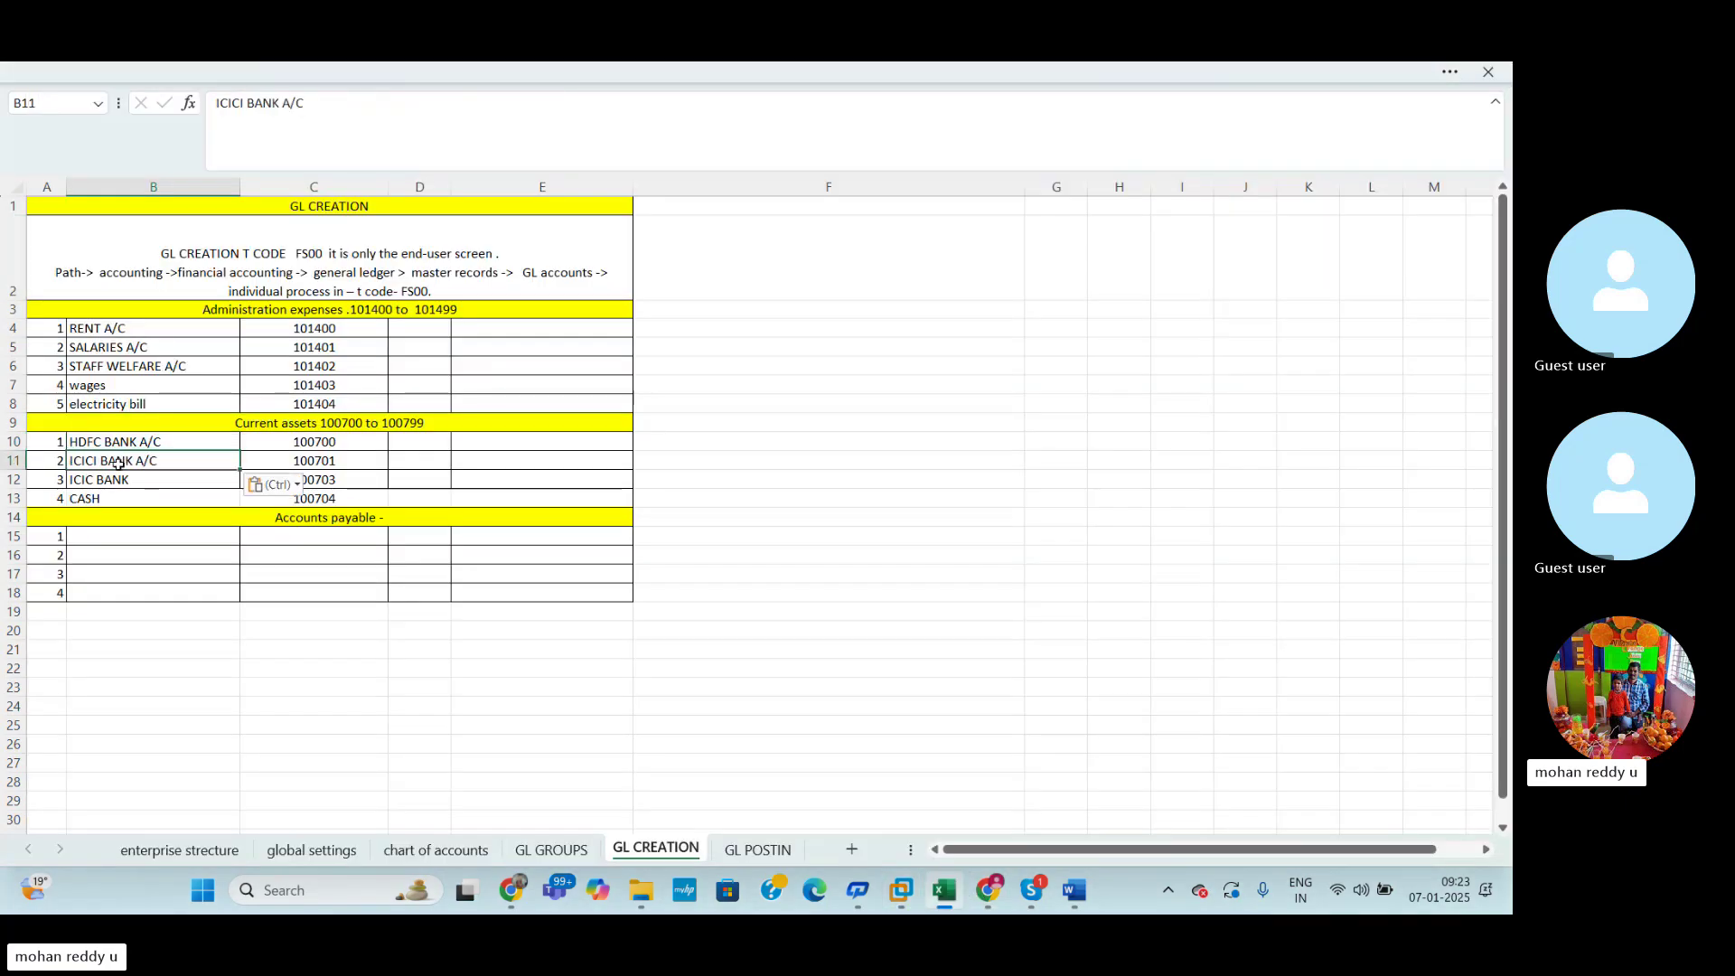
left_click(989, 474)
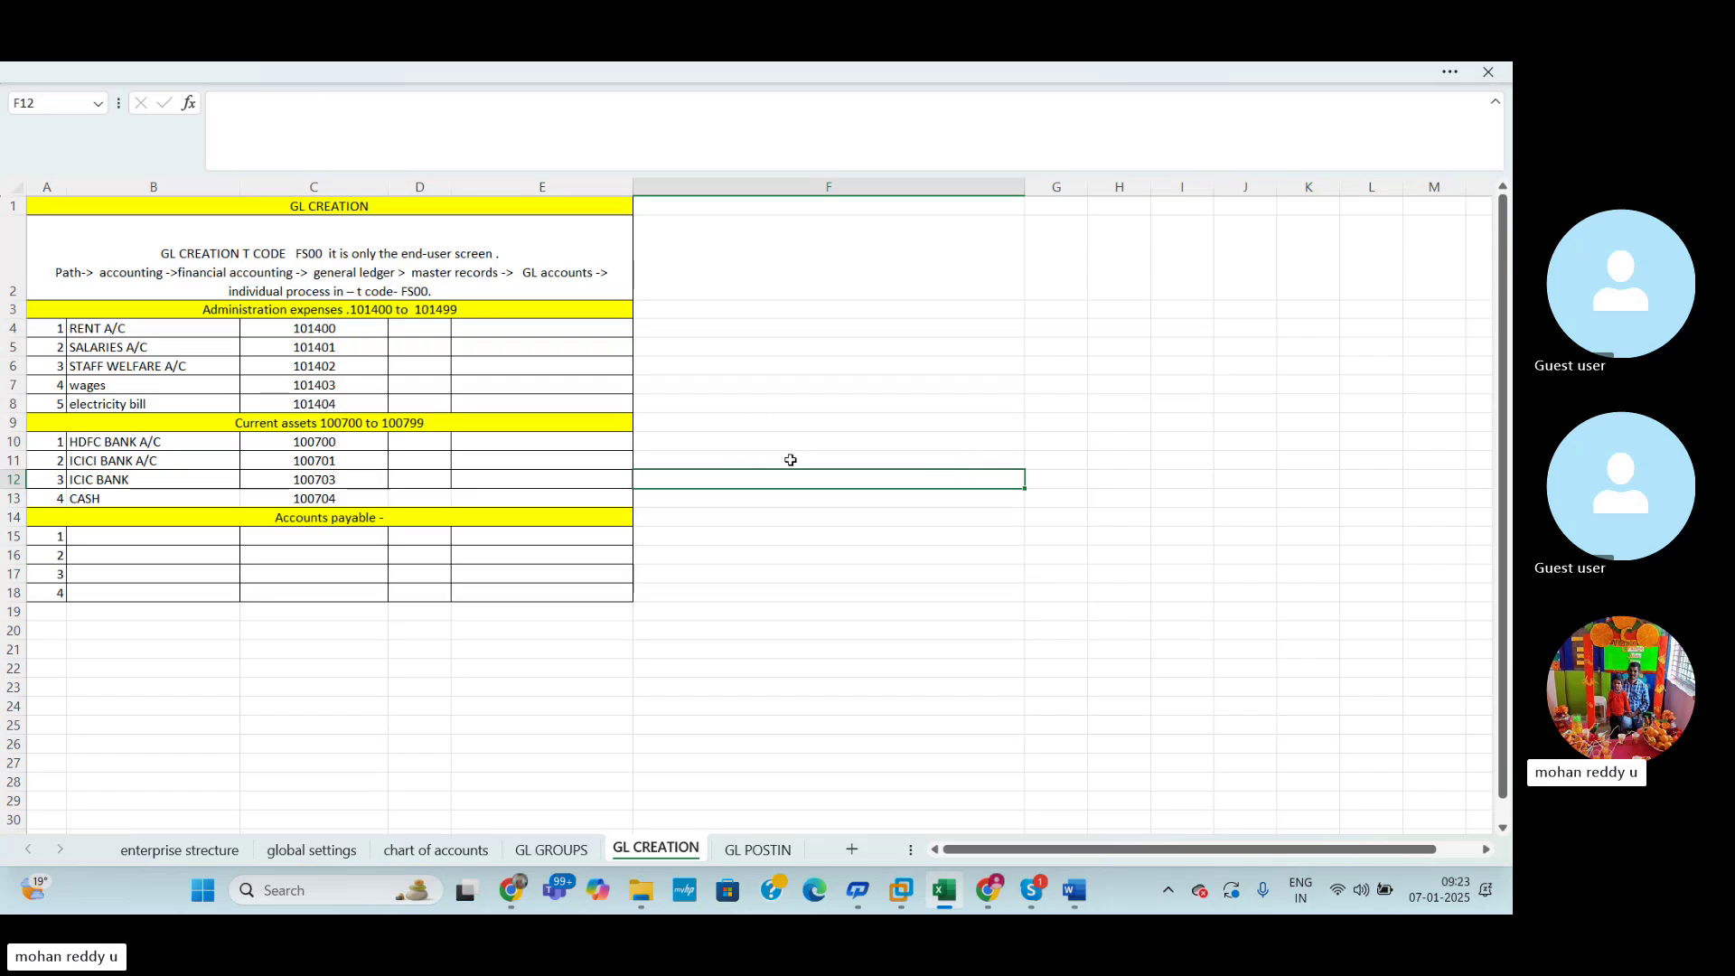
Switch back to SAP, review account 100701's control data and create/bank/interest settings, and save the account.
mouse_move(901, 887)
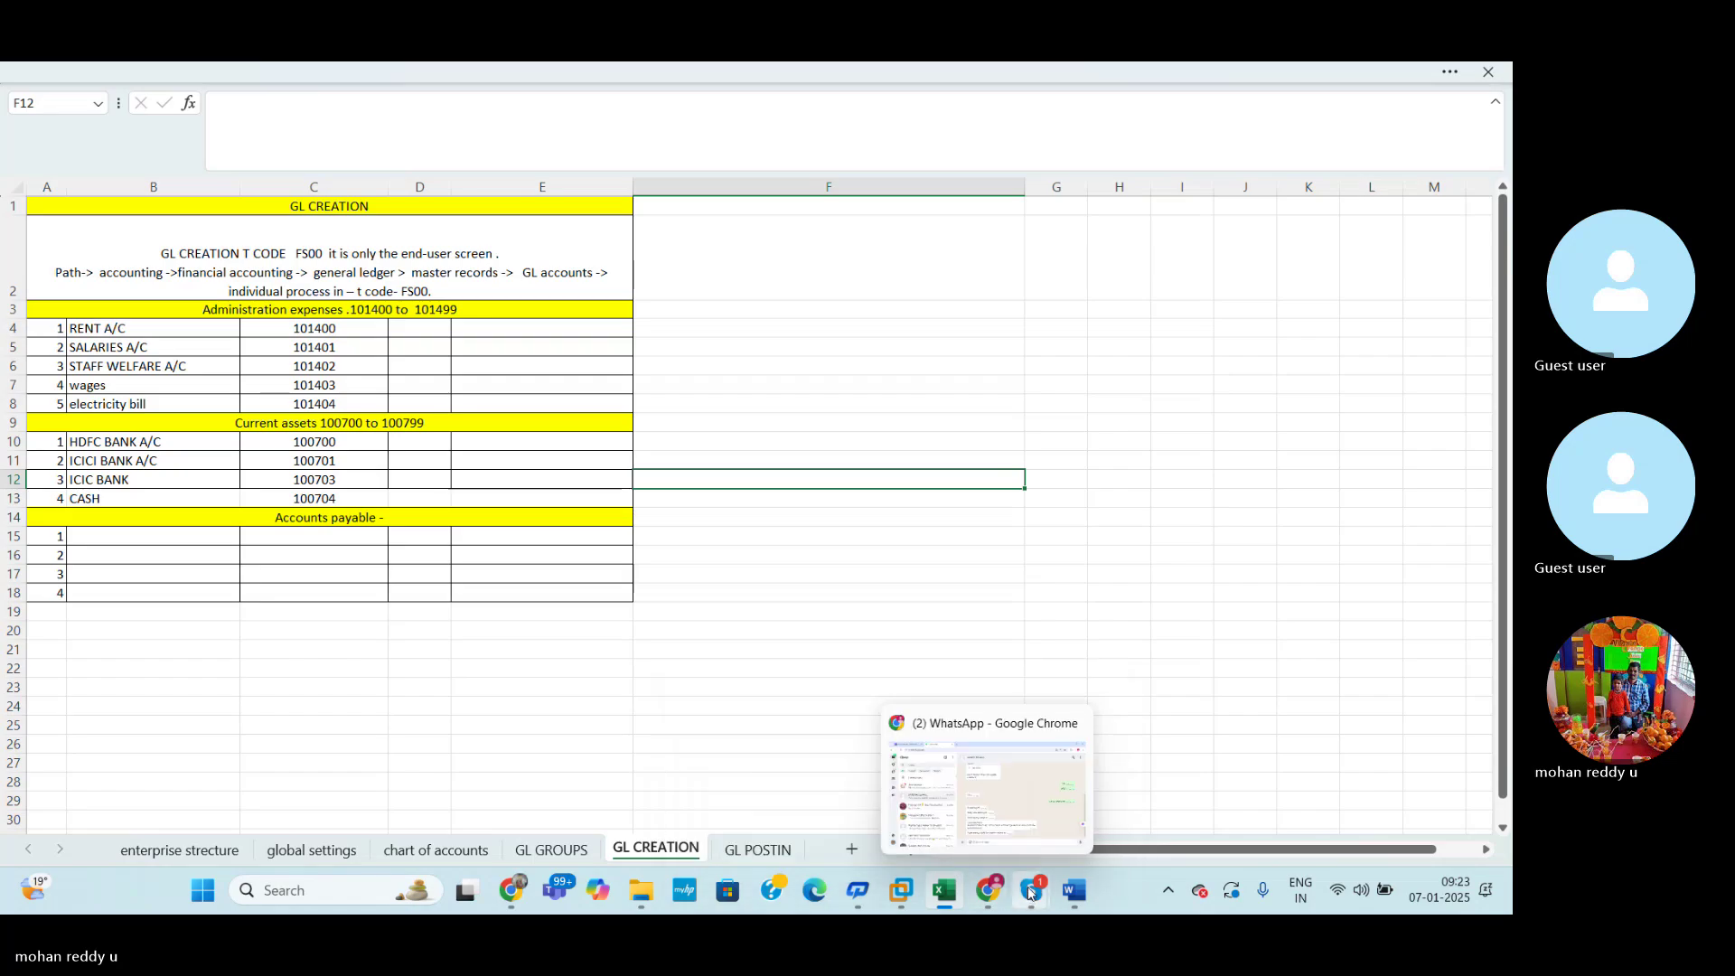
left_click(1075, 892)
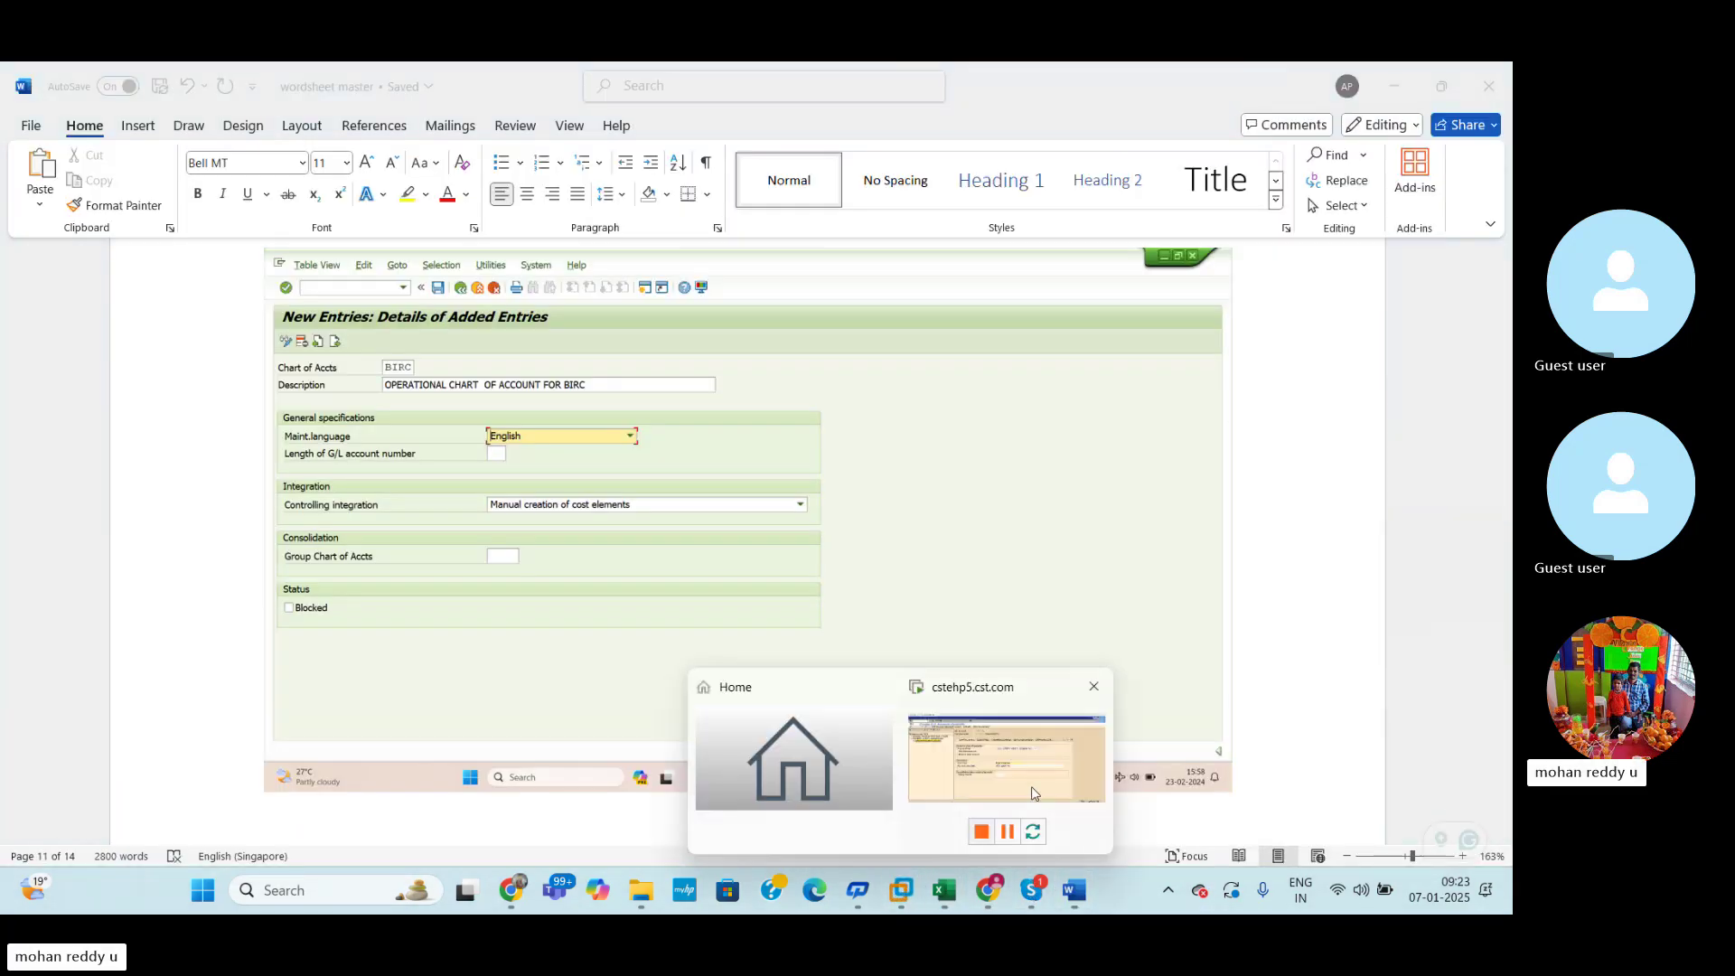
left_click(1038, 784)
left_click(615, 359)
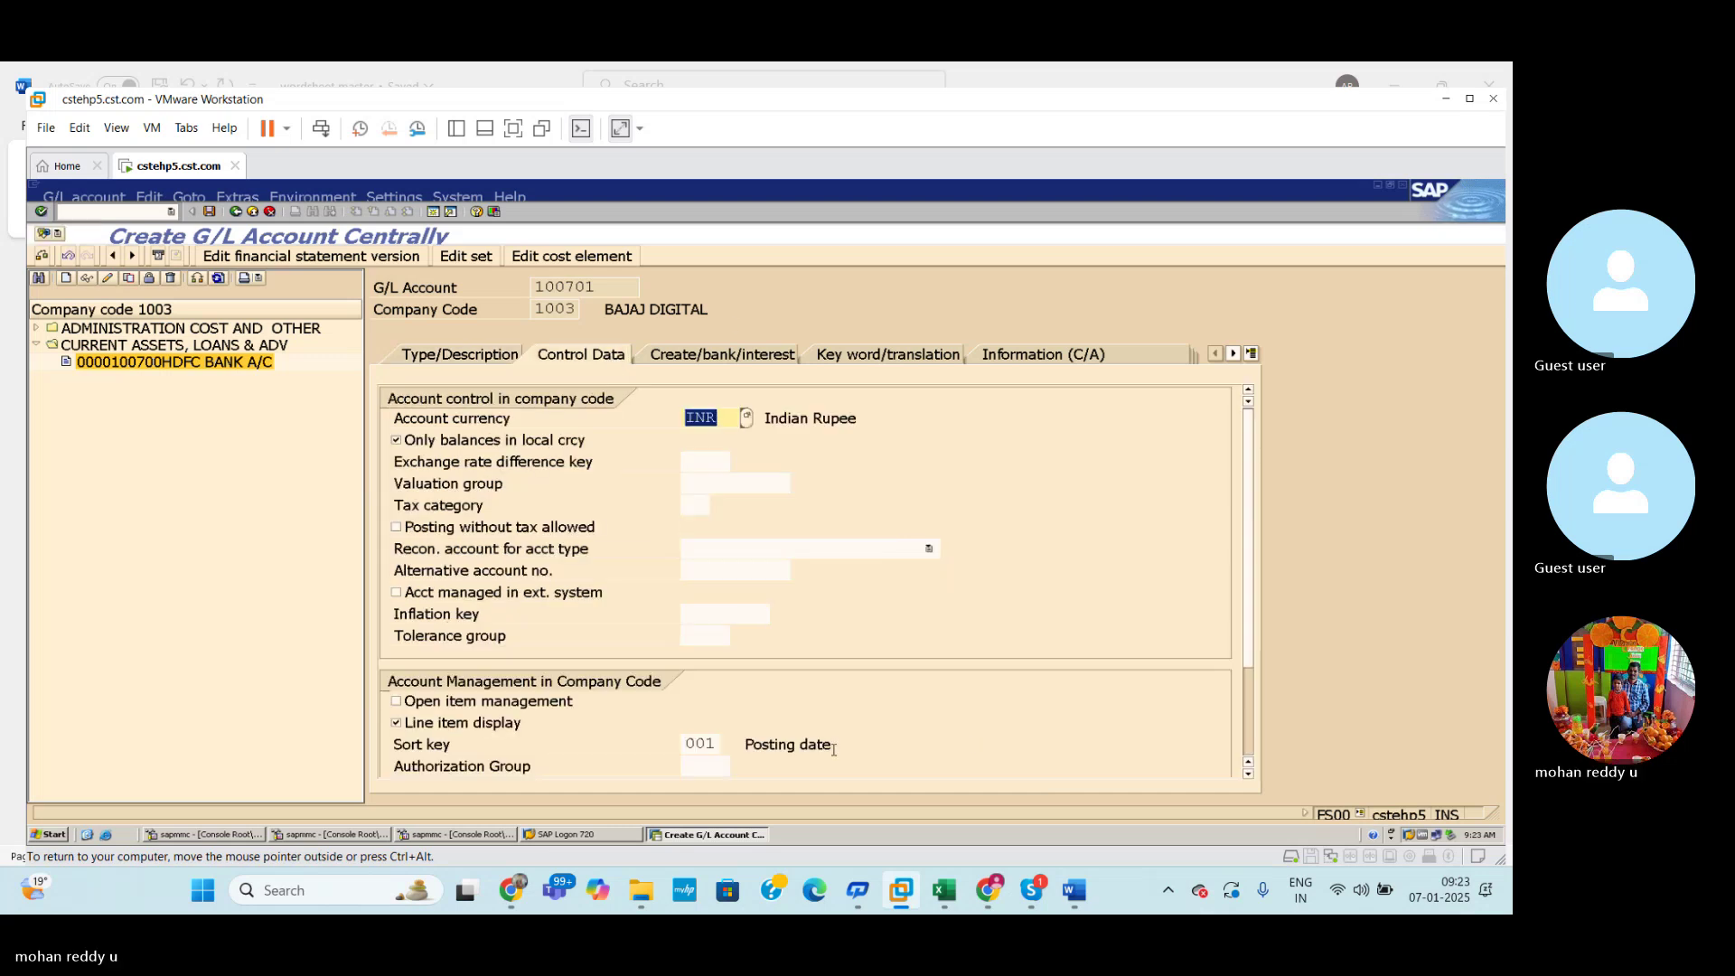
left_click(751, 359)
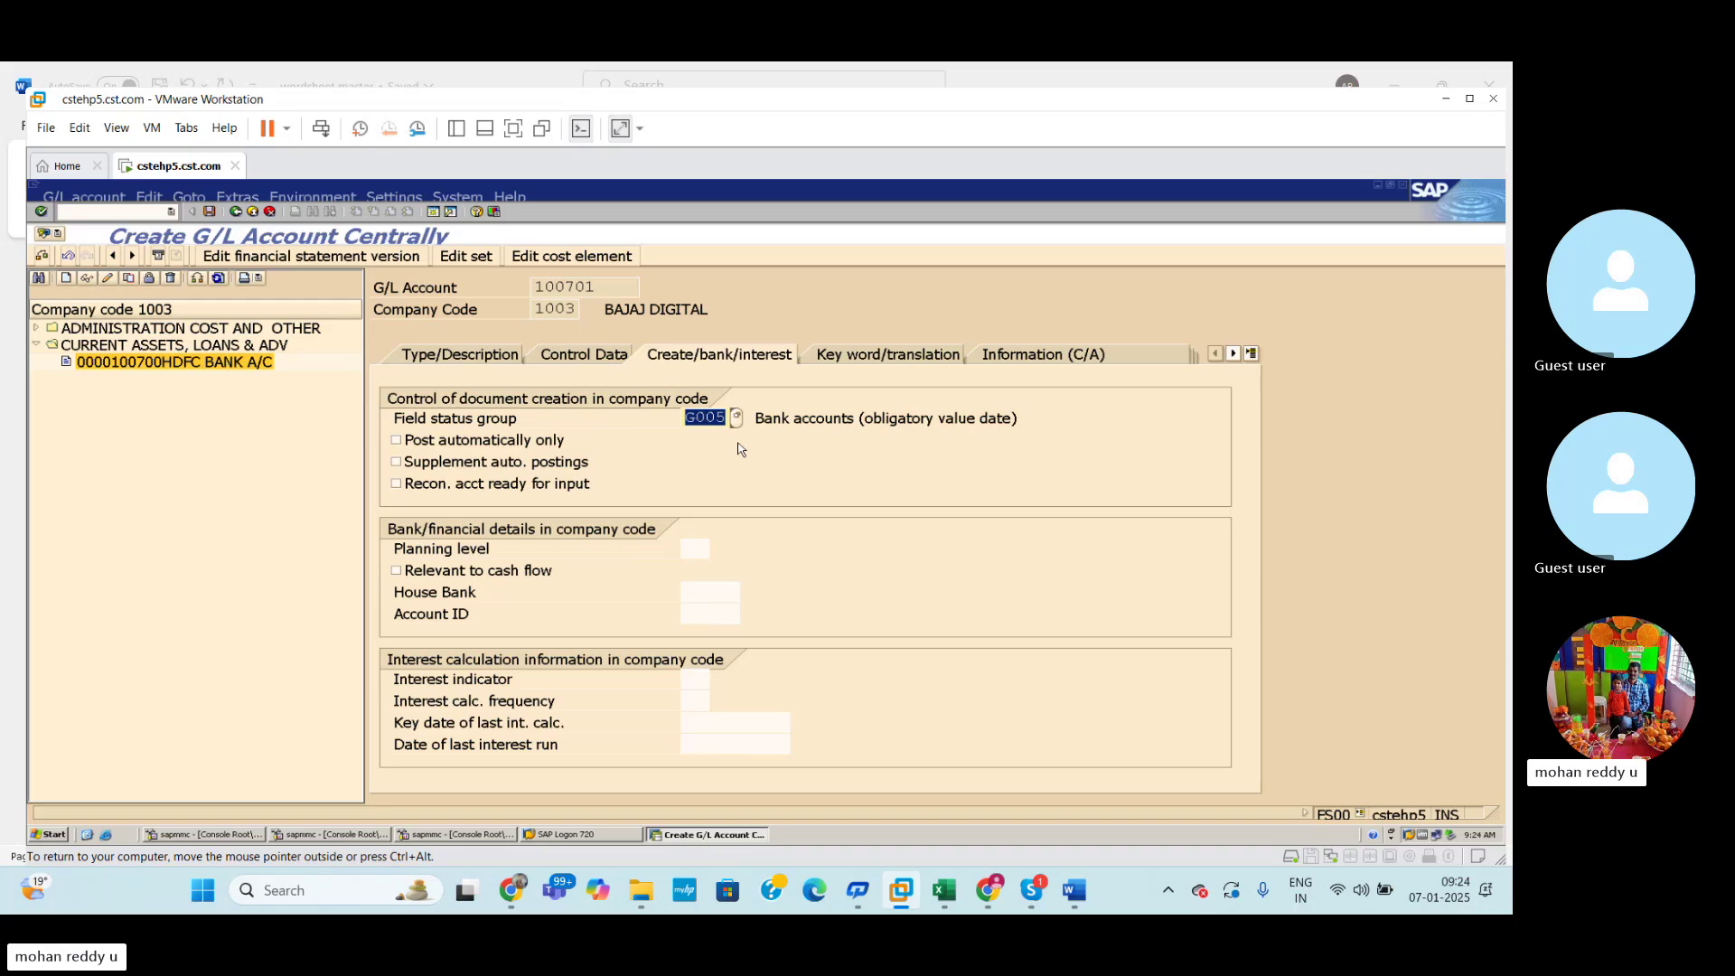
key("ctrl+s")
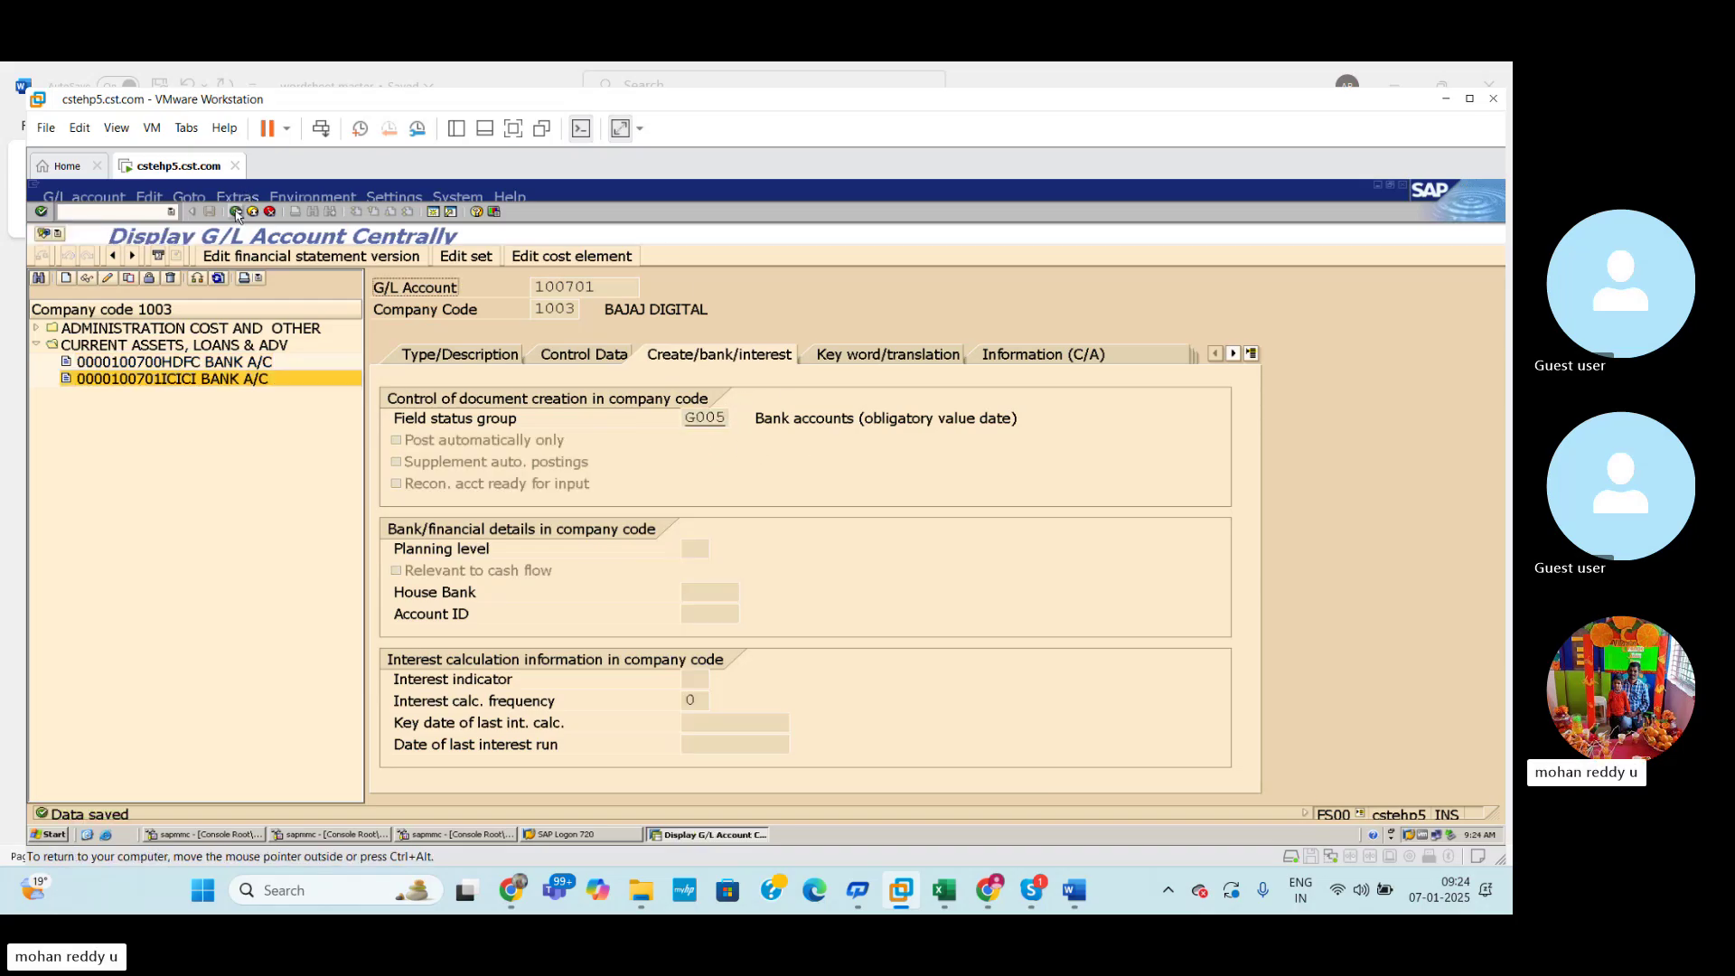
Expand the administration cost and current assets groups to view company code 1003's G/L accounts.
left_click(35, 345)
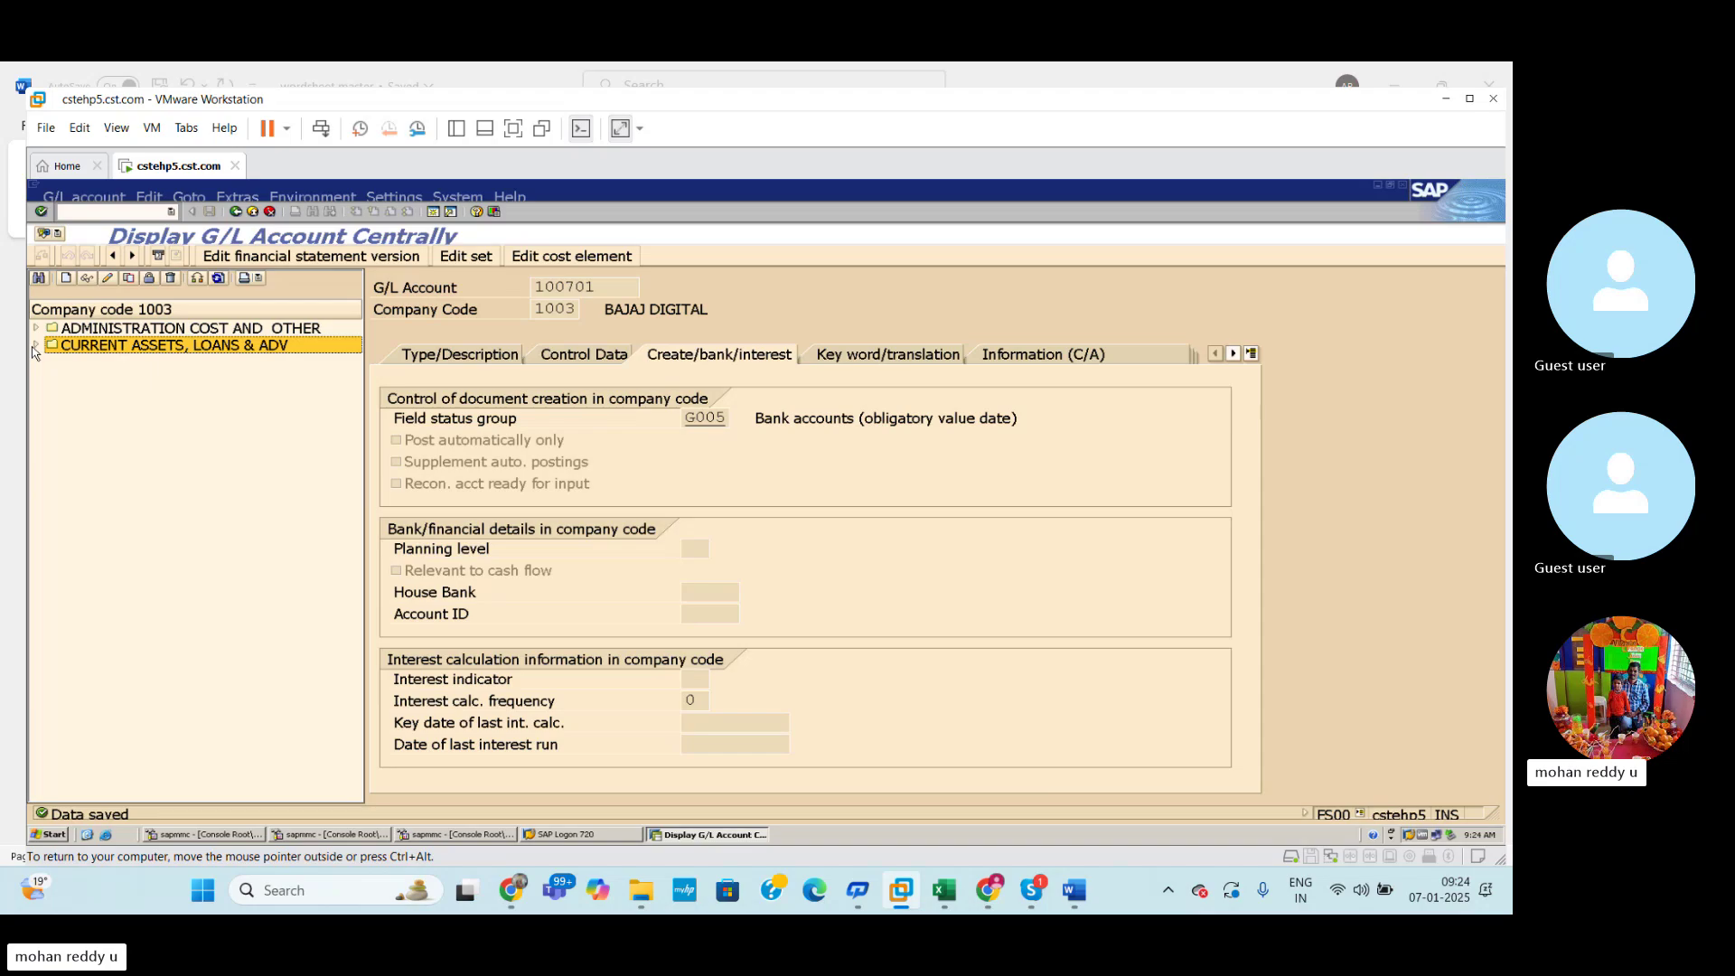
left_click(34, 346)
left_click(35, 328)
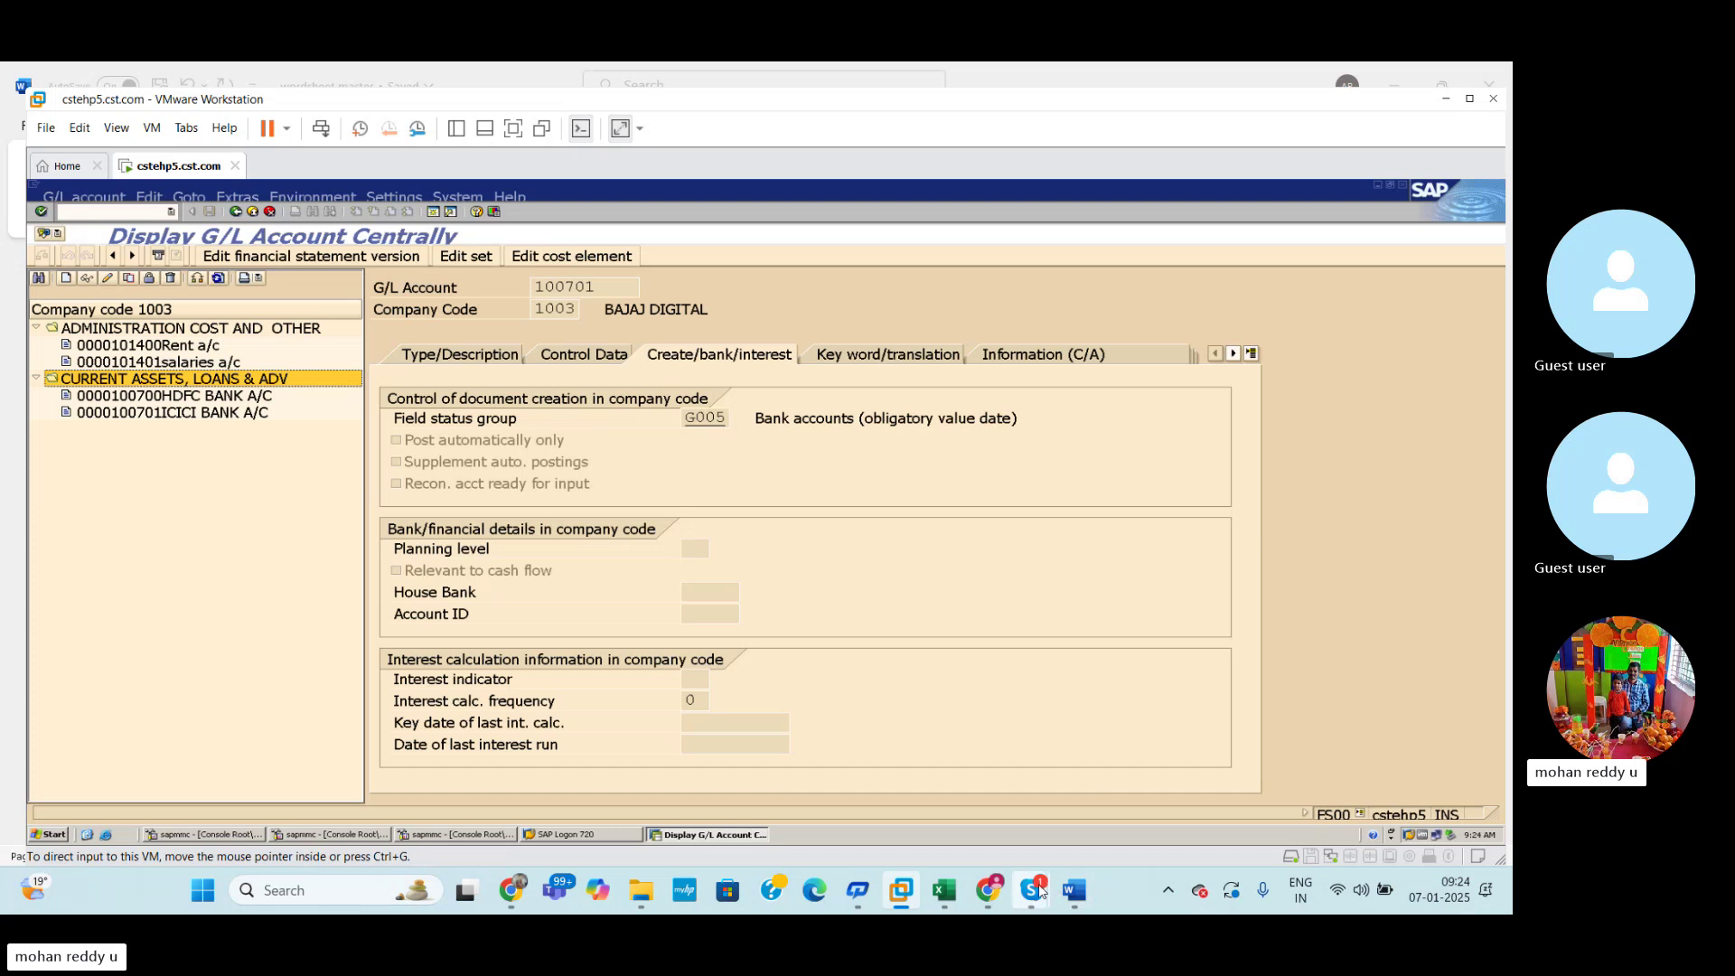
Switch to the Skype call and look through the earlier messages and shared files in its chat.
mouse_move(1039, 892)
left_click(983, 810)
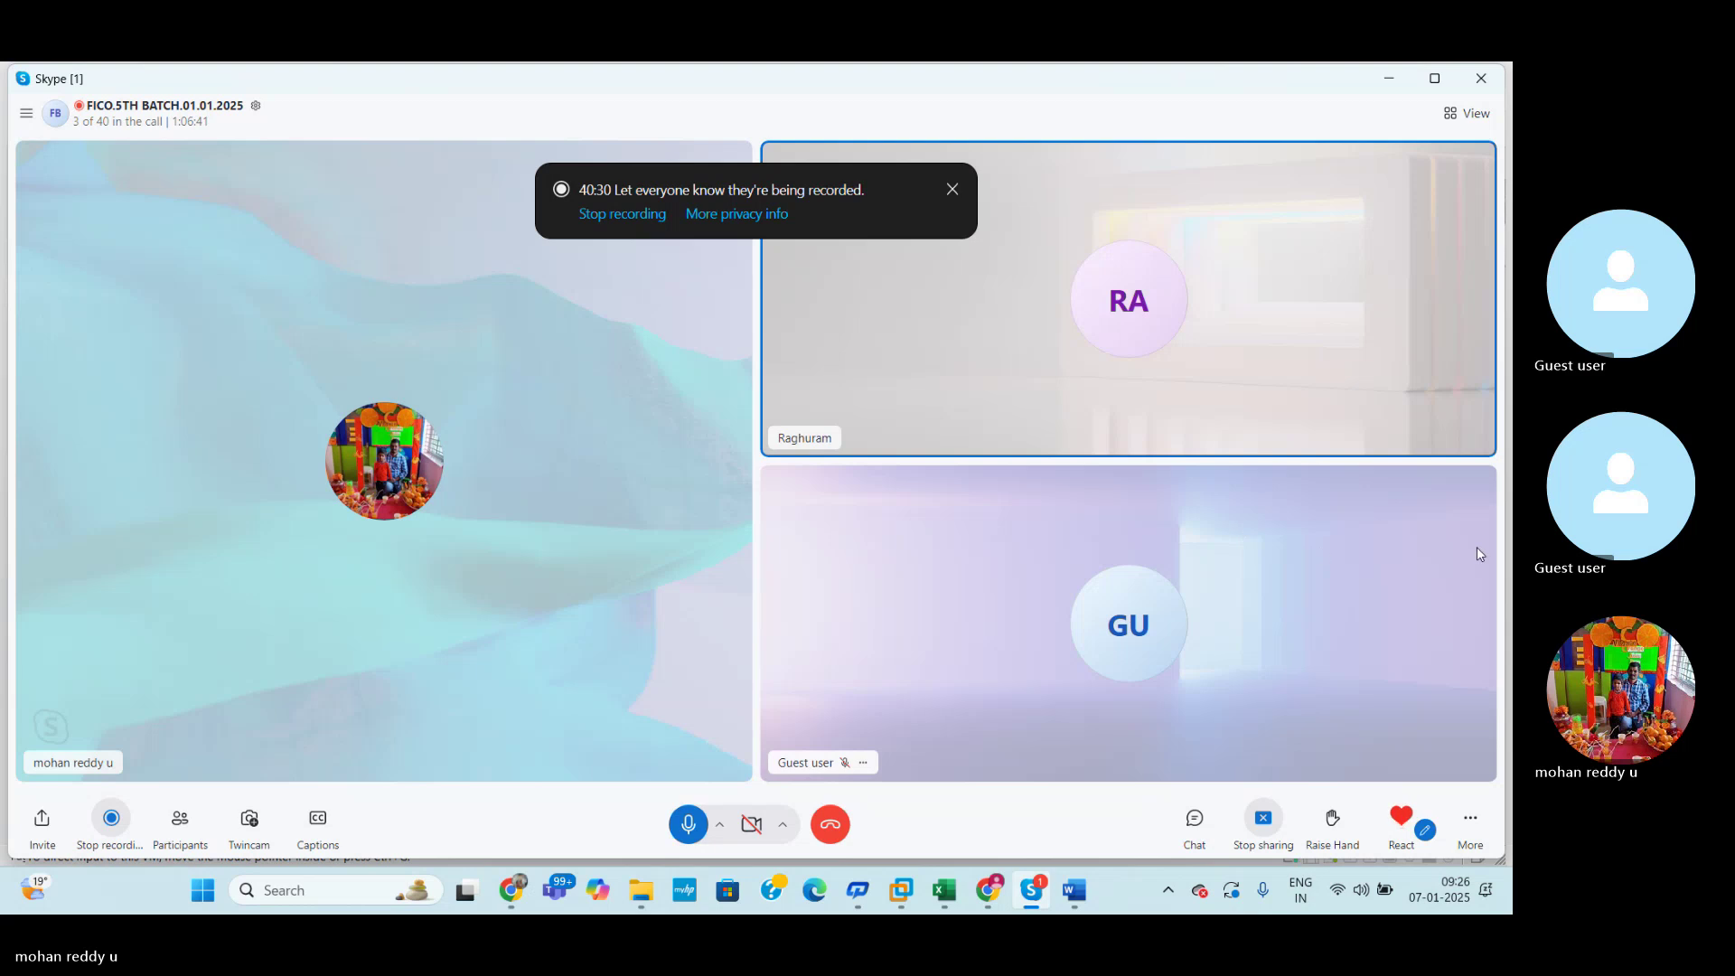
left_click(1196, 824)
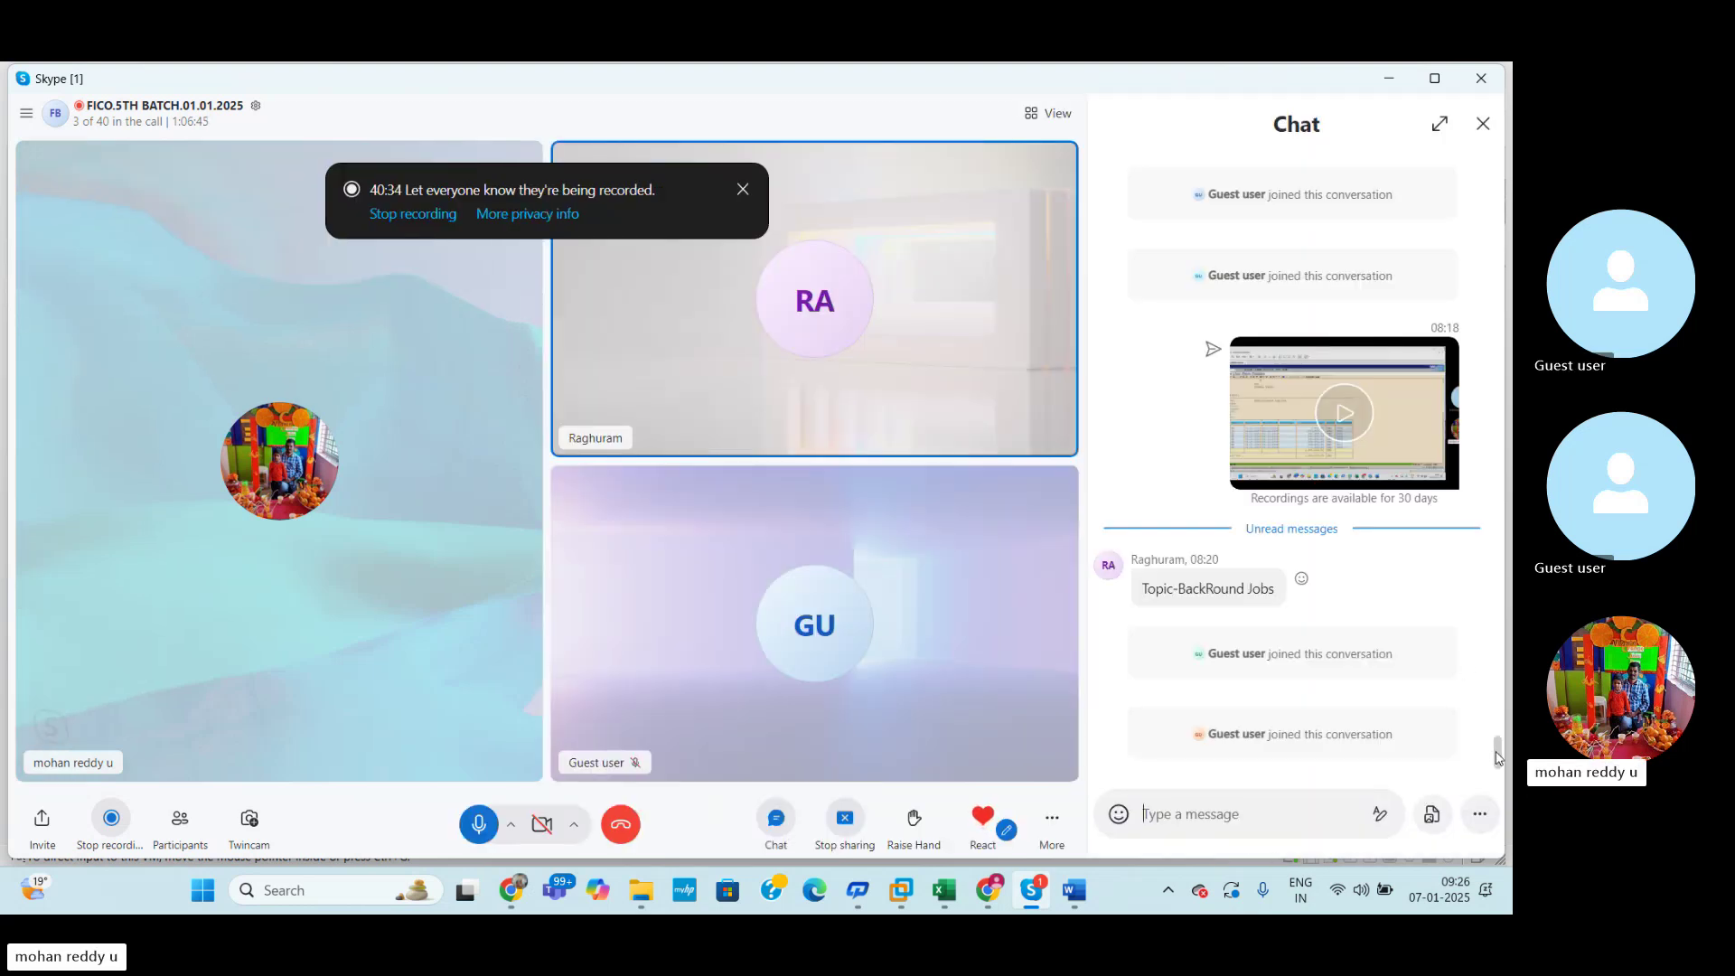
left_click_drag(1496, 755, 1508, 618)
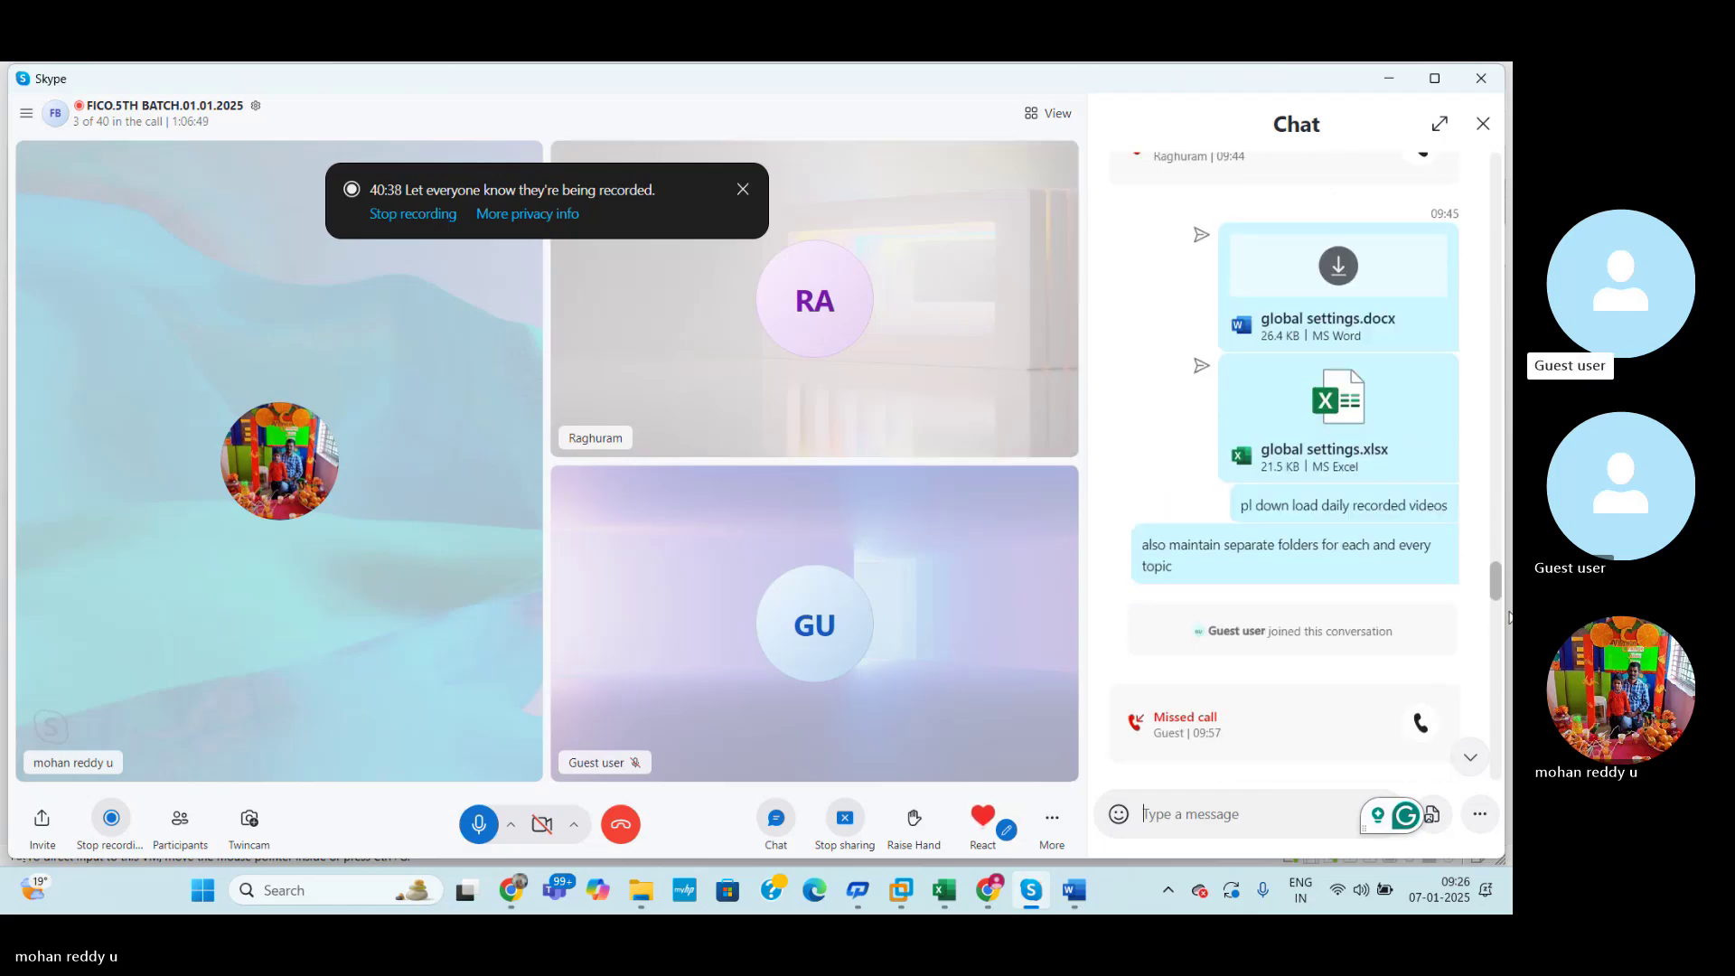
left_click_drag(1507, 617, 1507, 572)
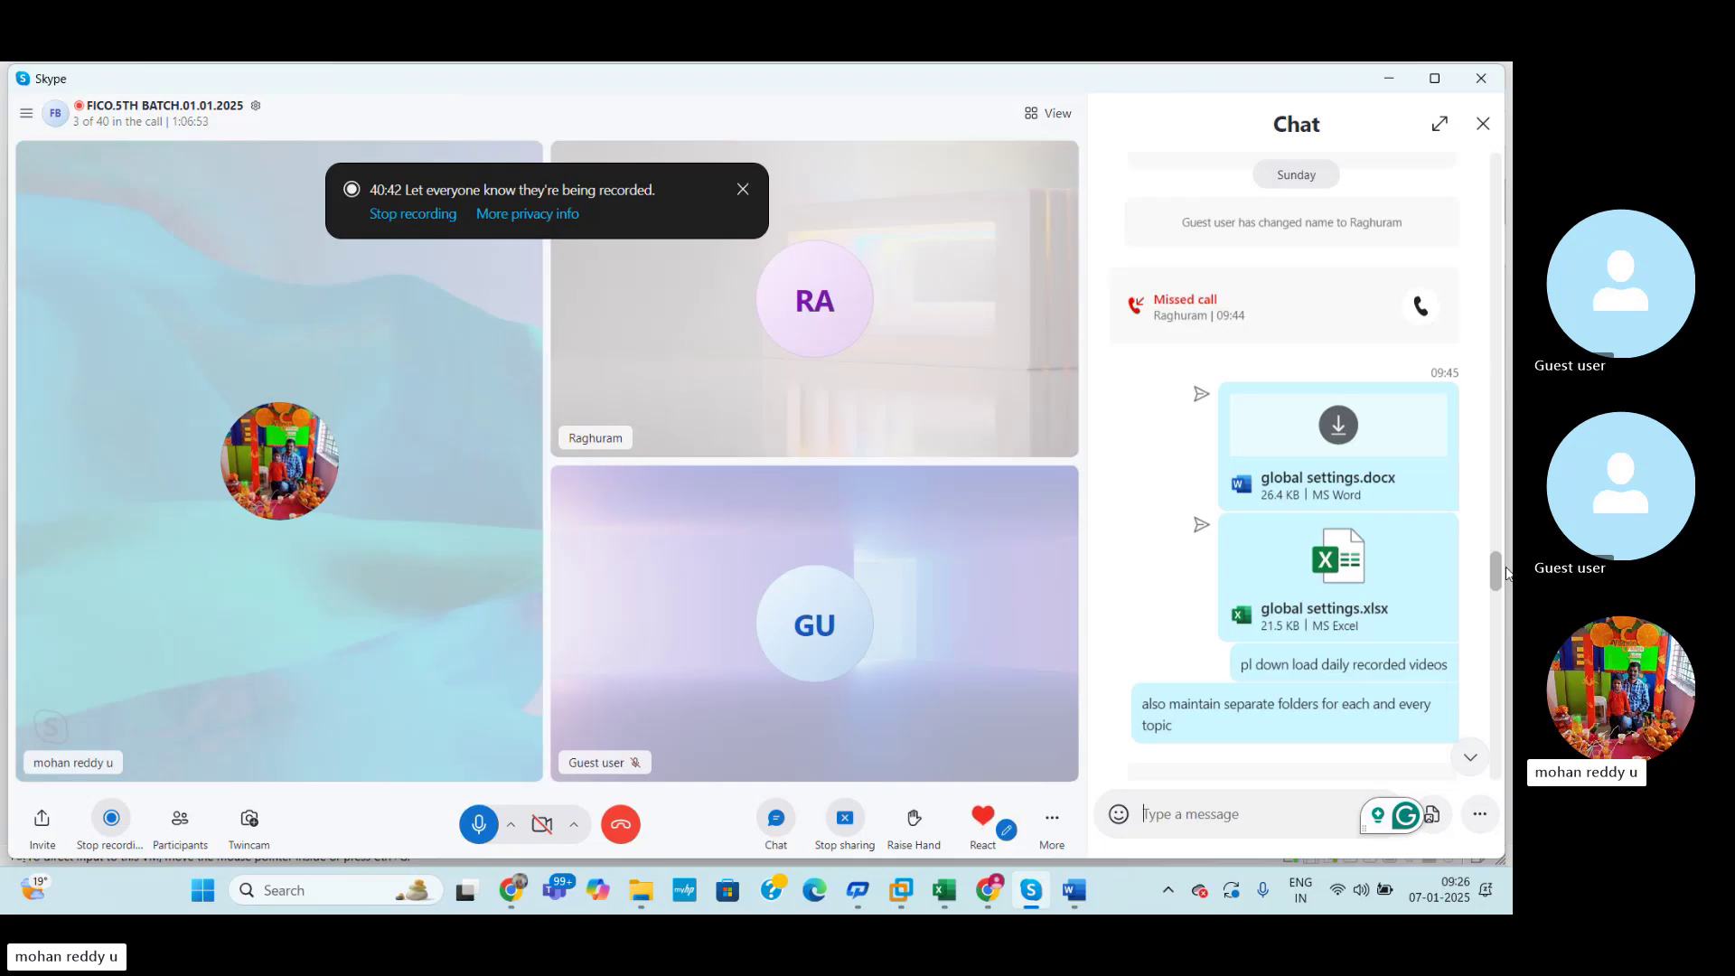
left_click_drag(1505, 572, 1499, 624)
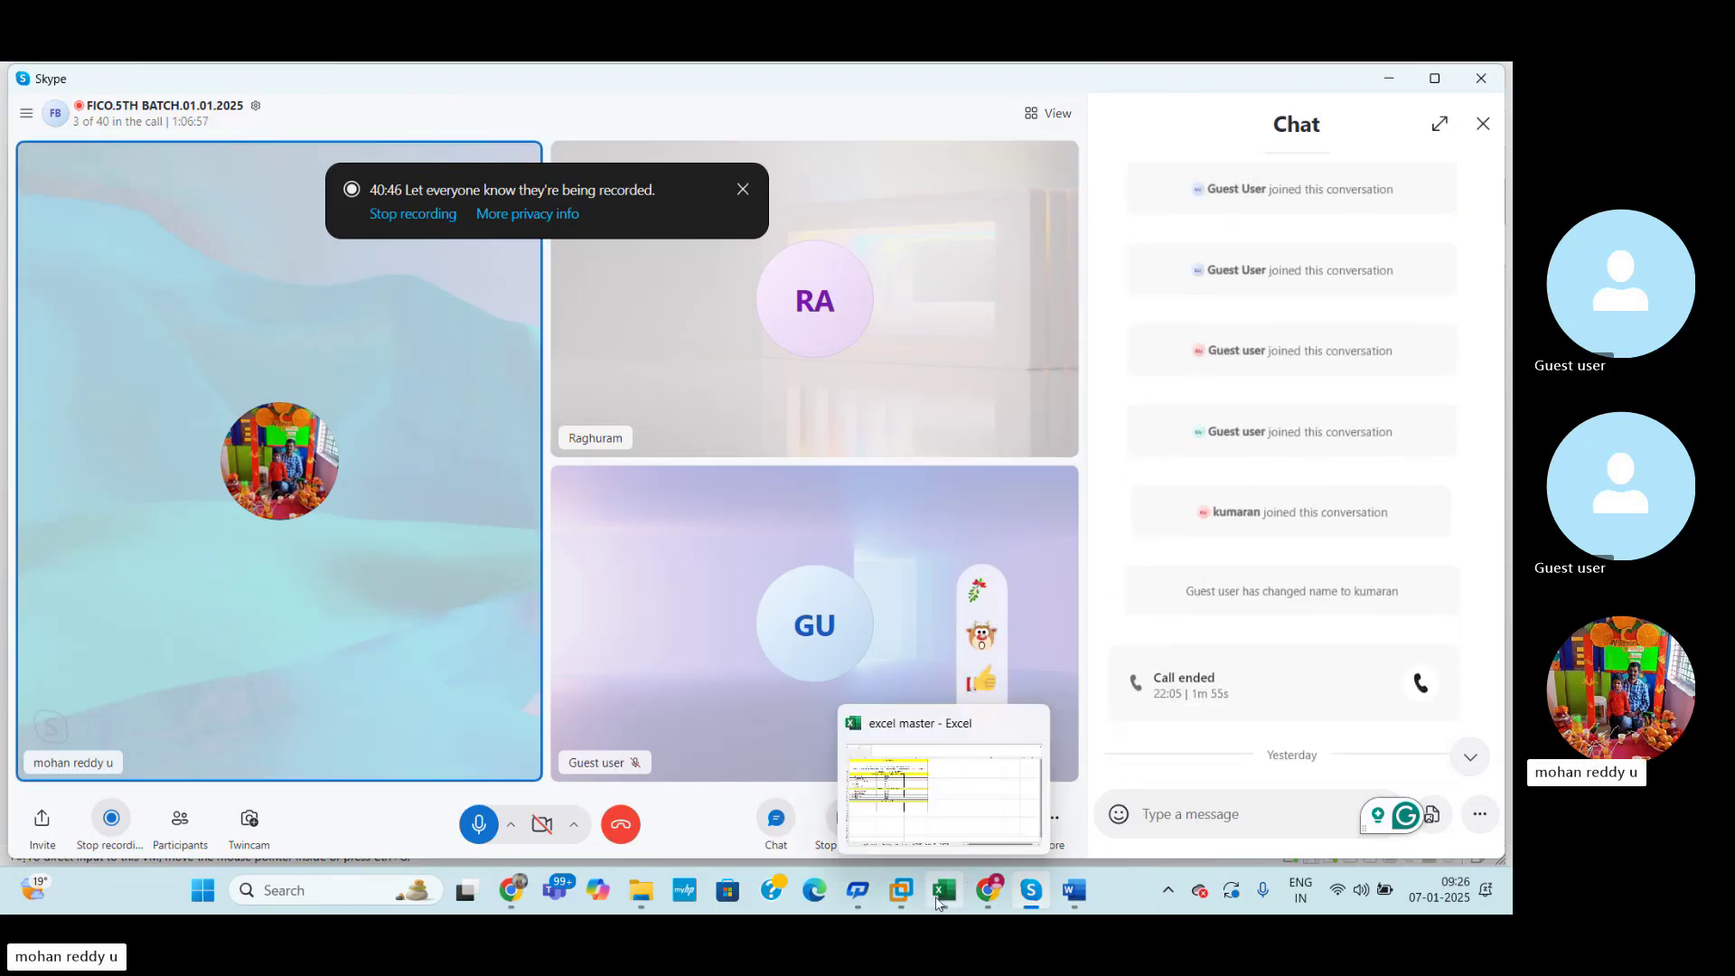
Close the excel master workbook and the wordsheet master document.
left_click(981, 807)
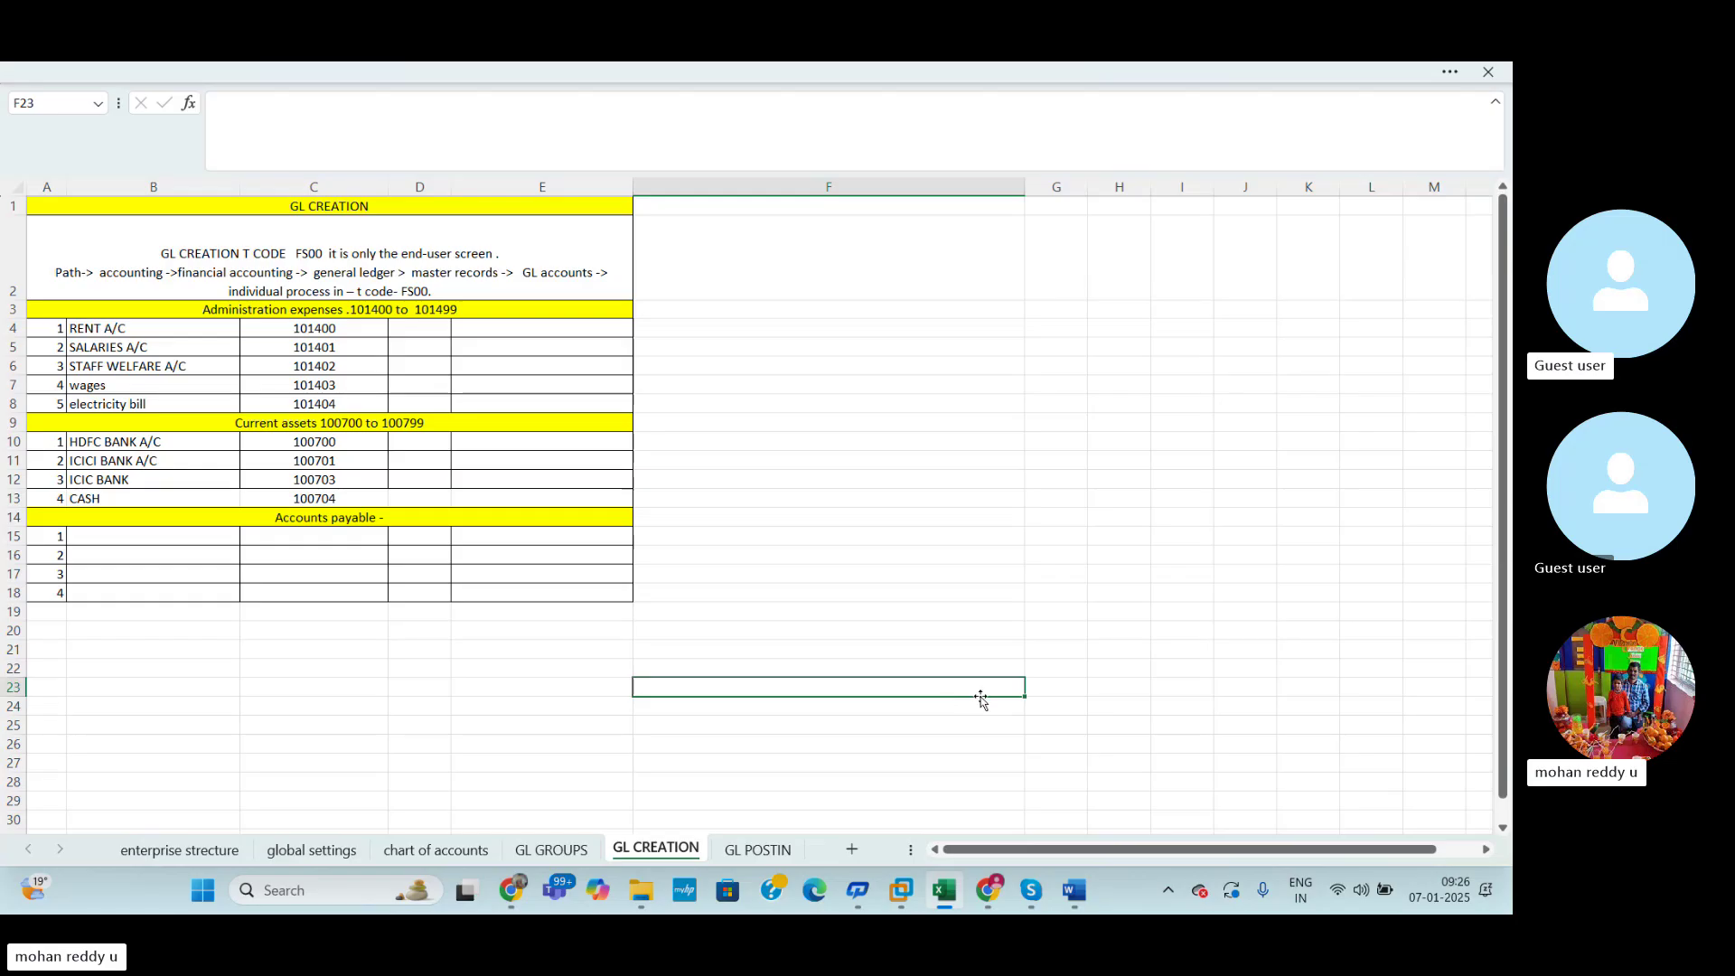
left_click(1075, 630)
left_click(1506, 69)
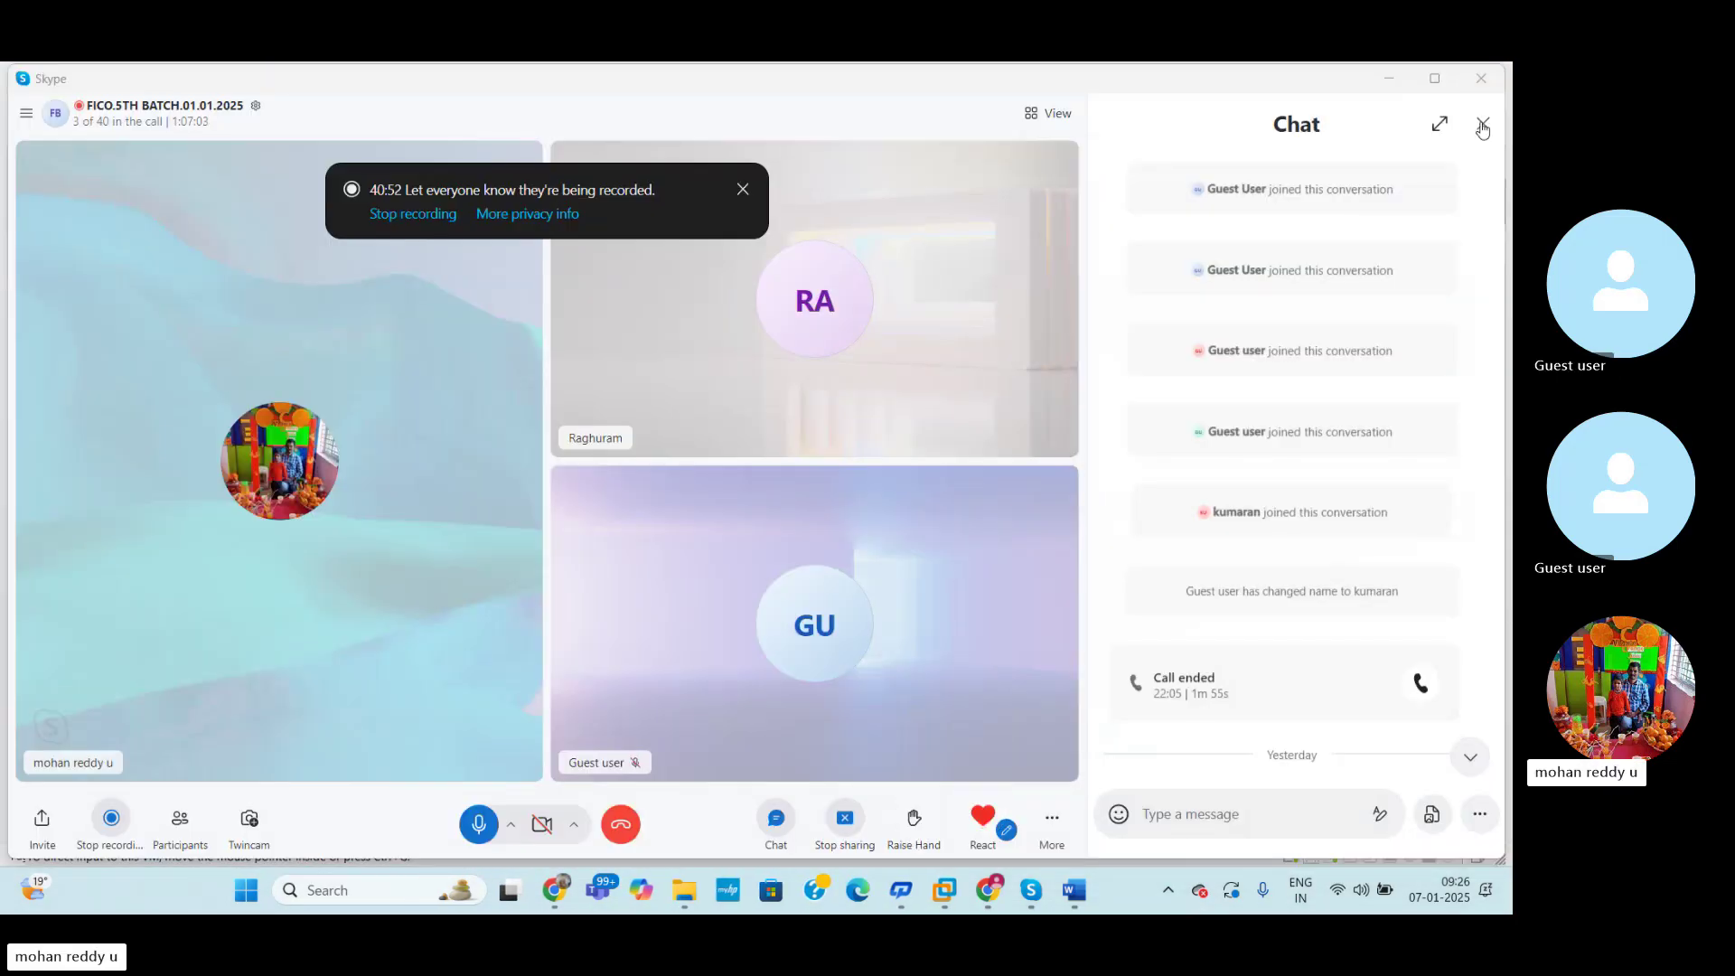
left_click(1482, 126)
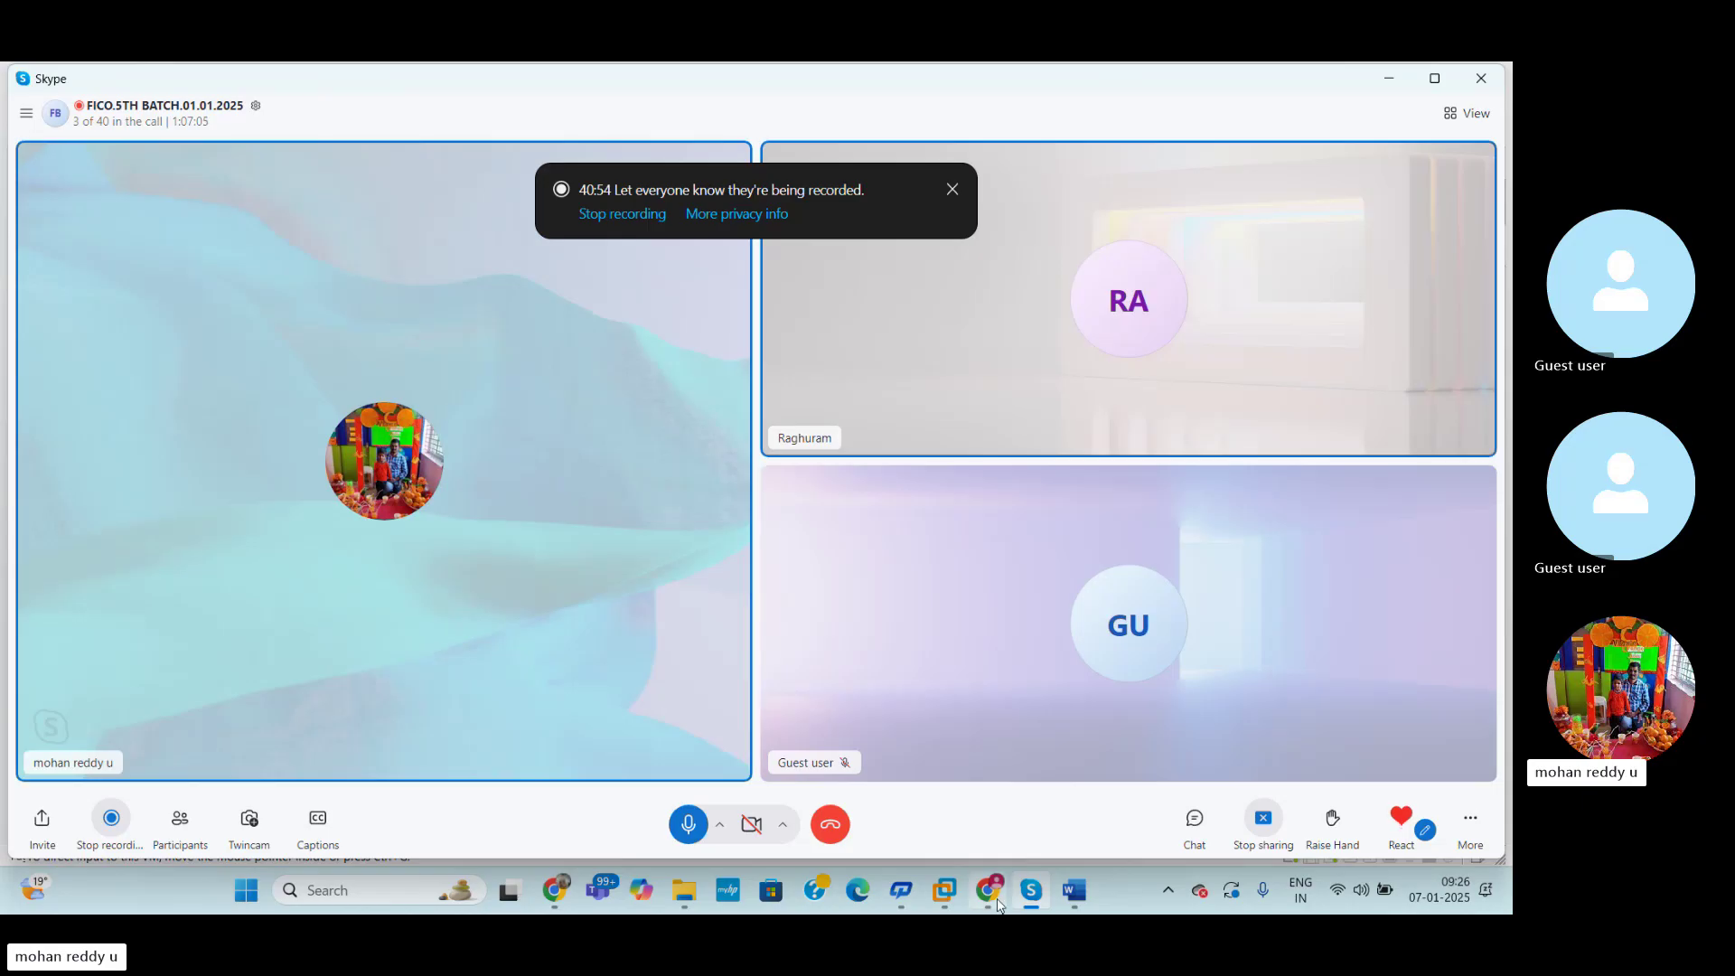
left_click(1073, 890)
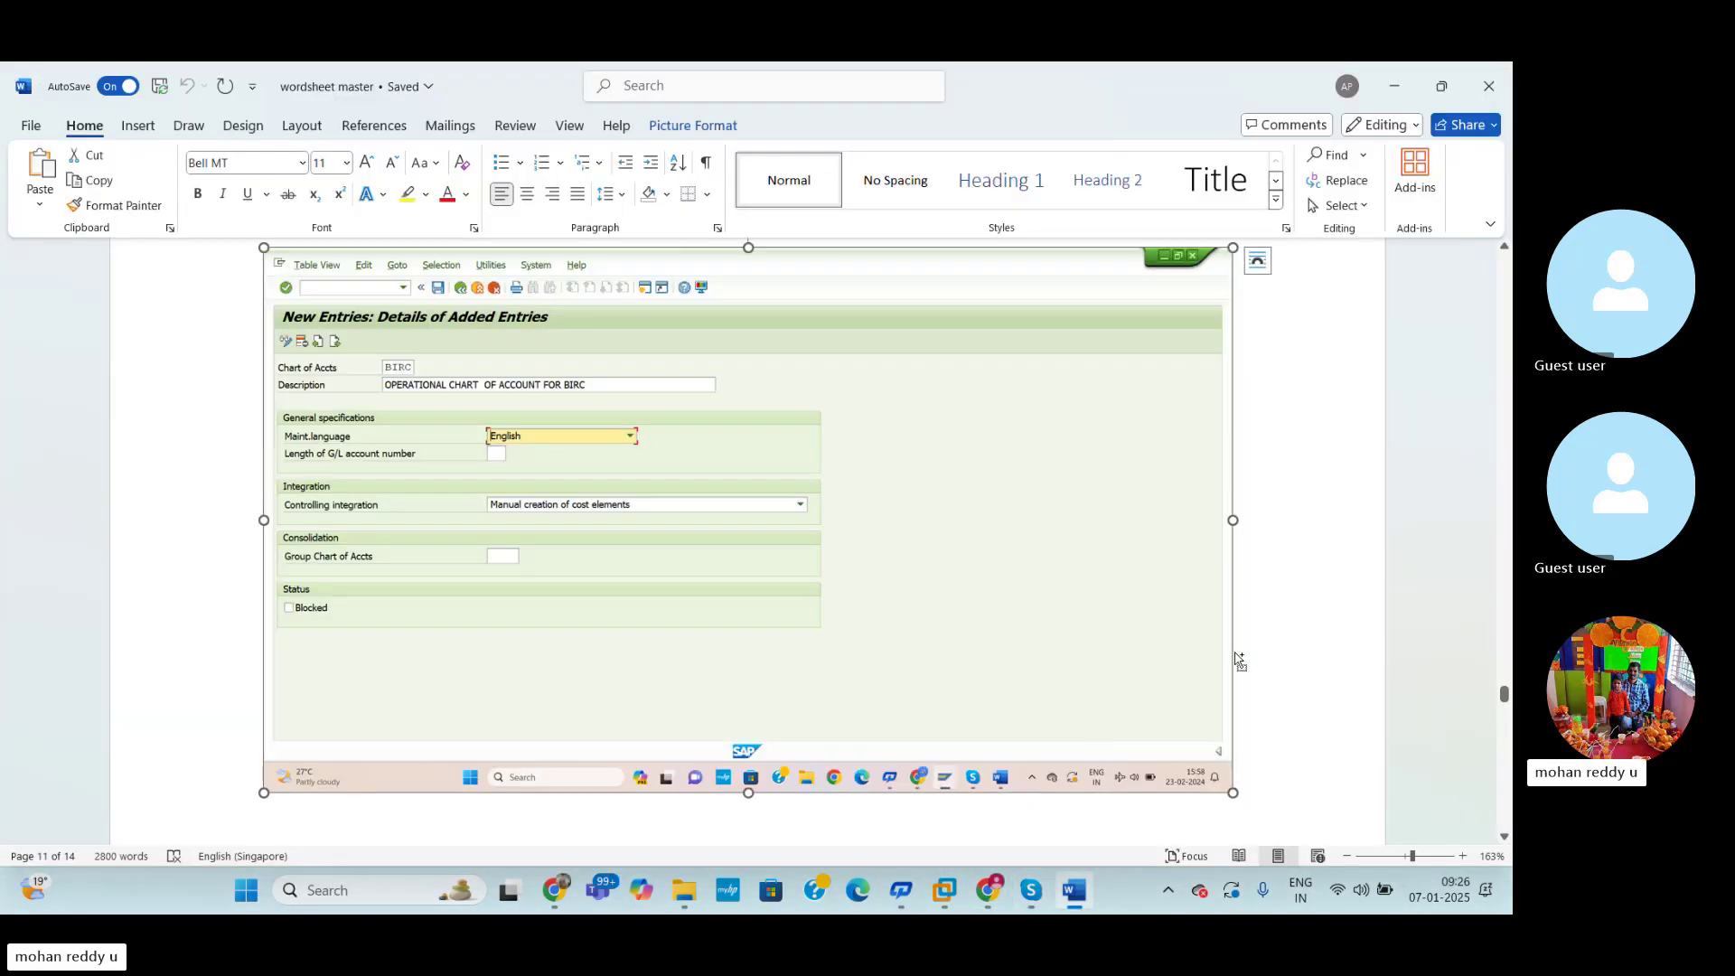
left_click(1509, 83)
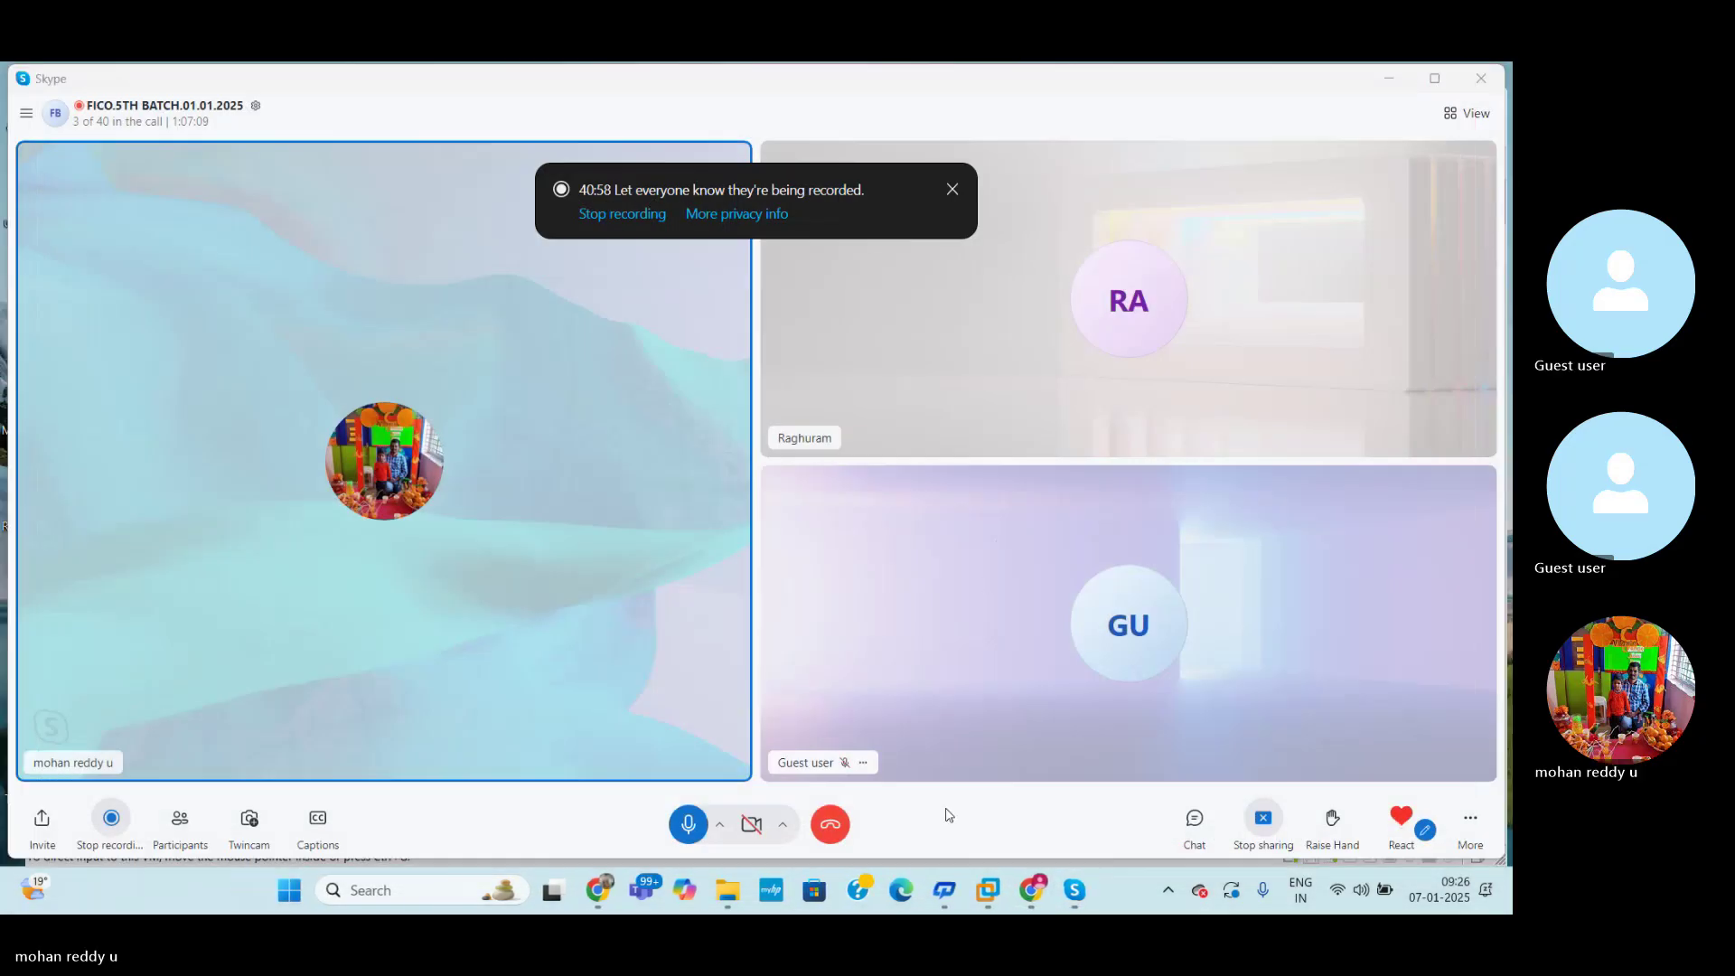
Attach the excel master and wordsheet master files from the Desktop's 01.01.2025 batch folder to a Skype chat message.
left_click(1190, 822)
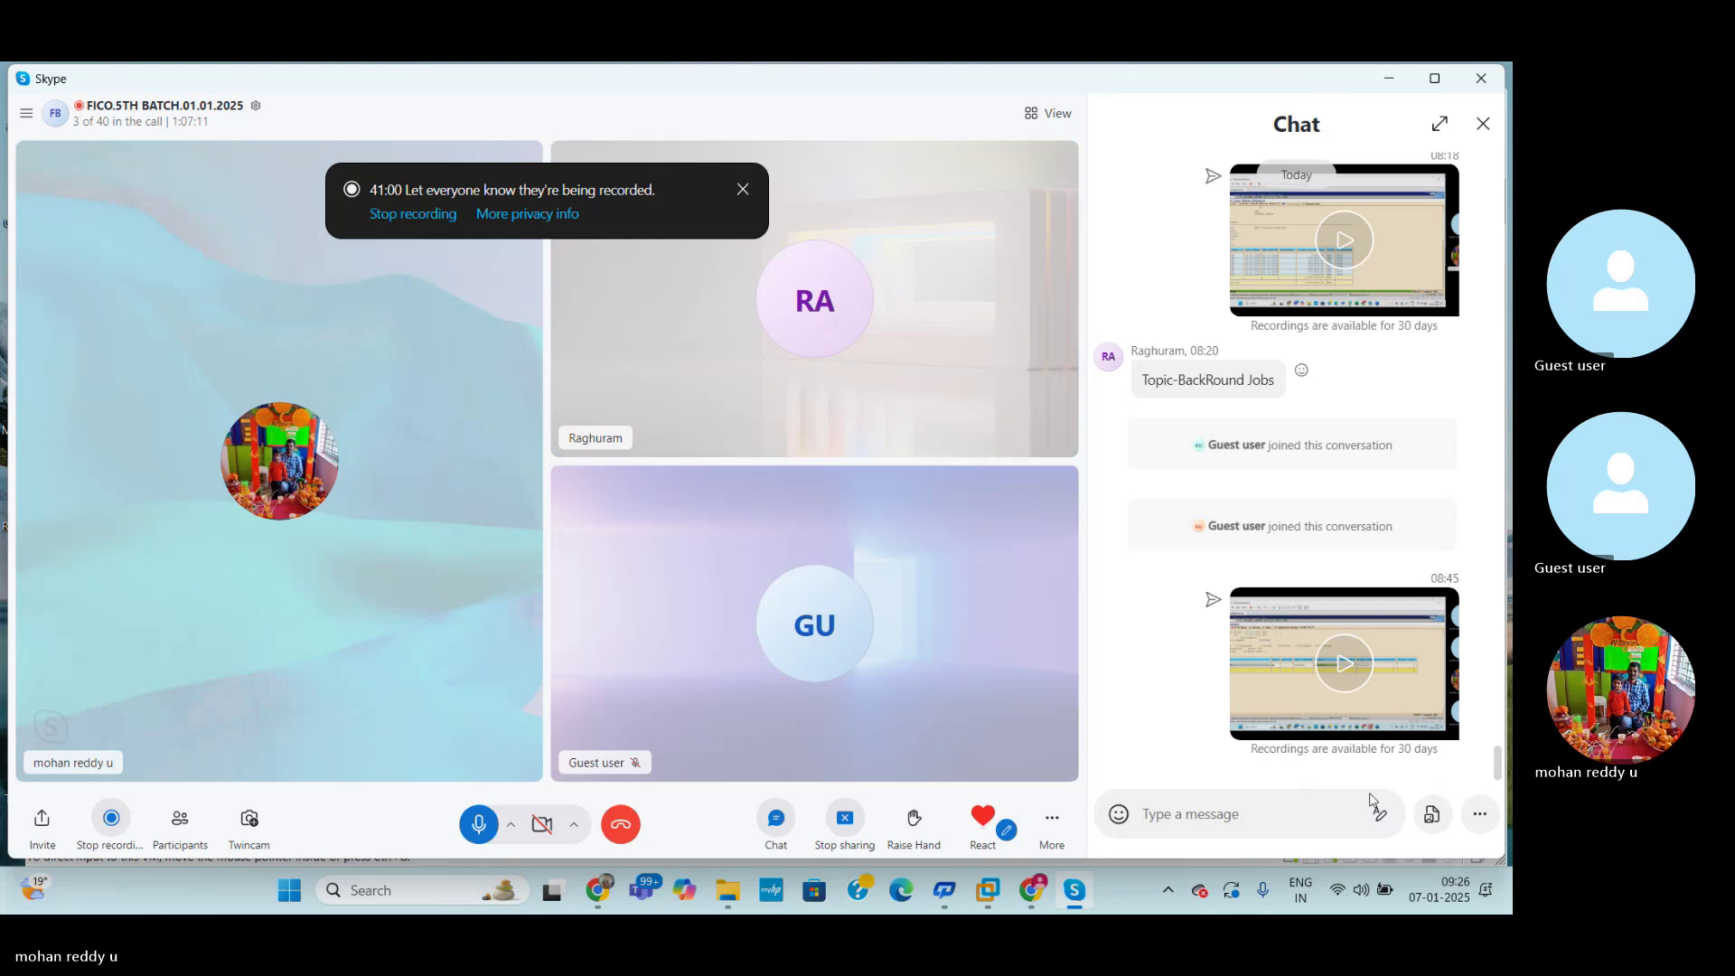
left_click(1423, 828)
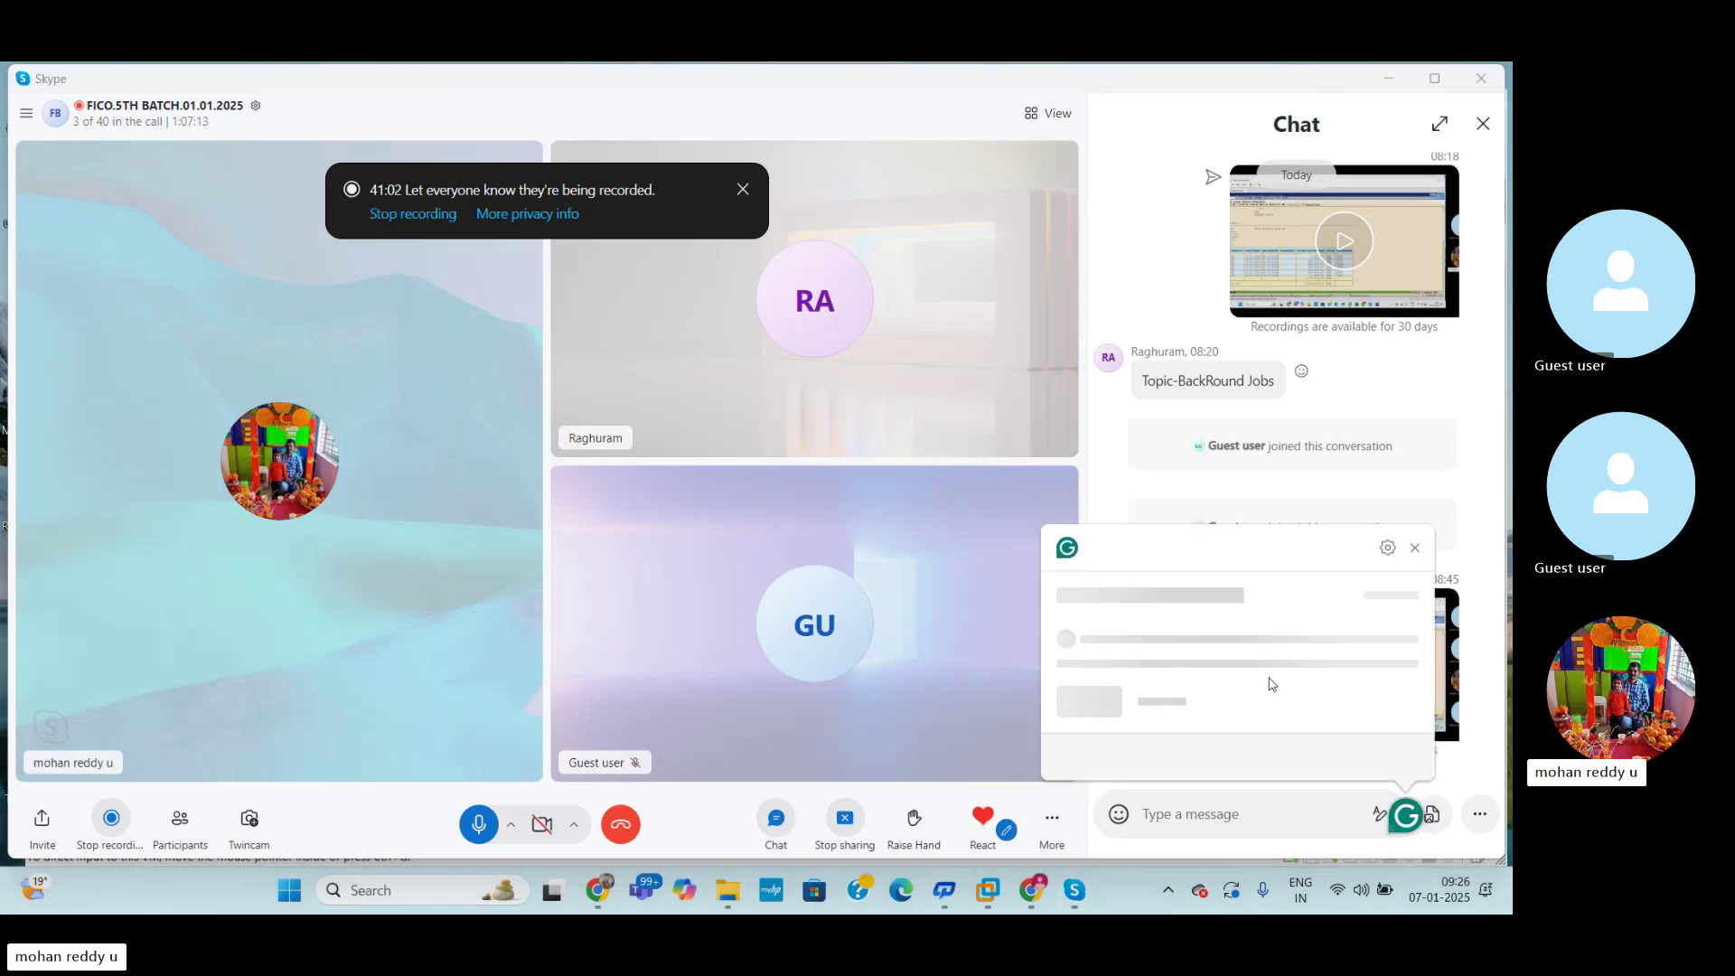
left_click(1413, 548)
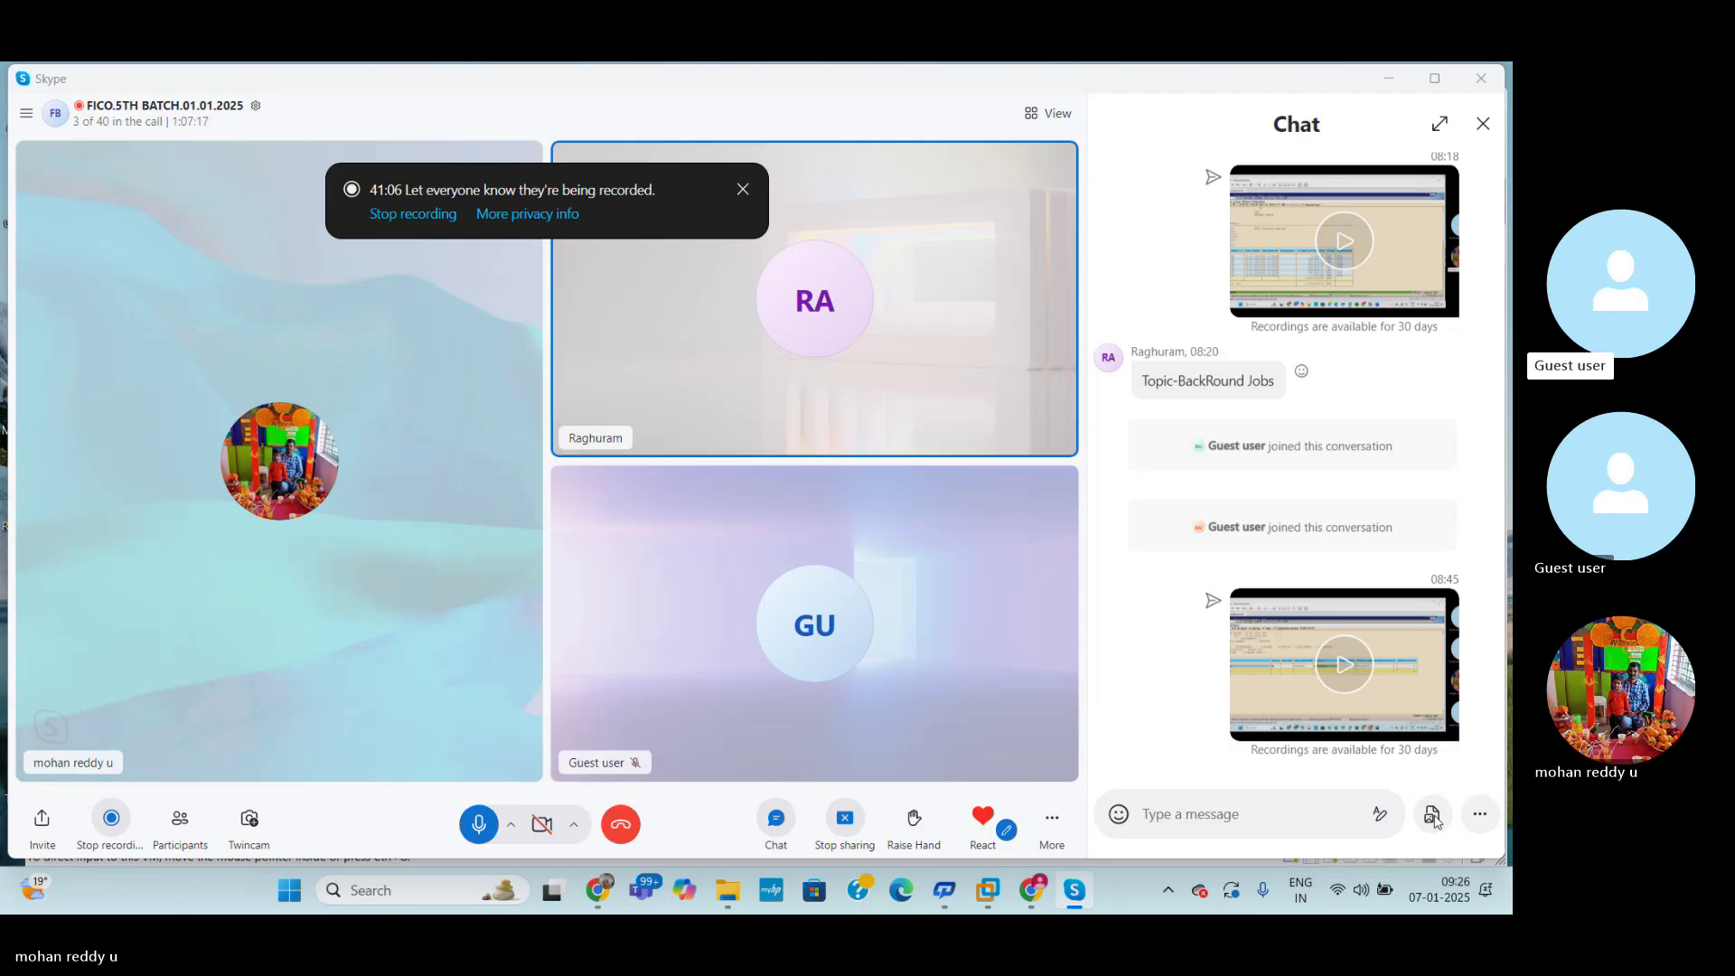
left_click(1433, 816)
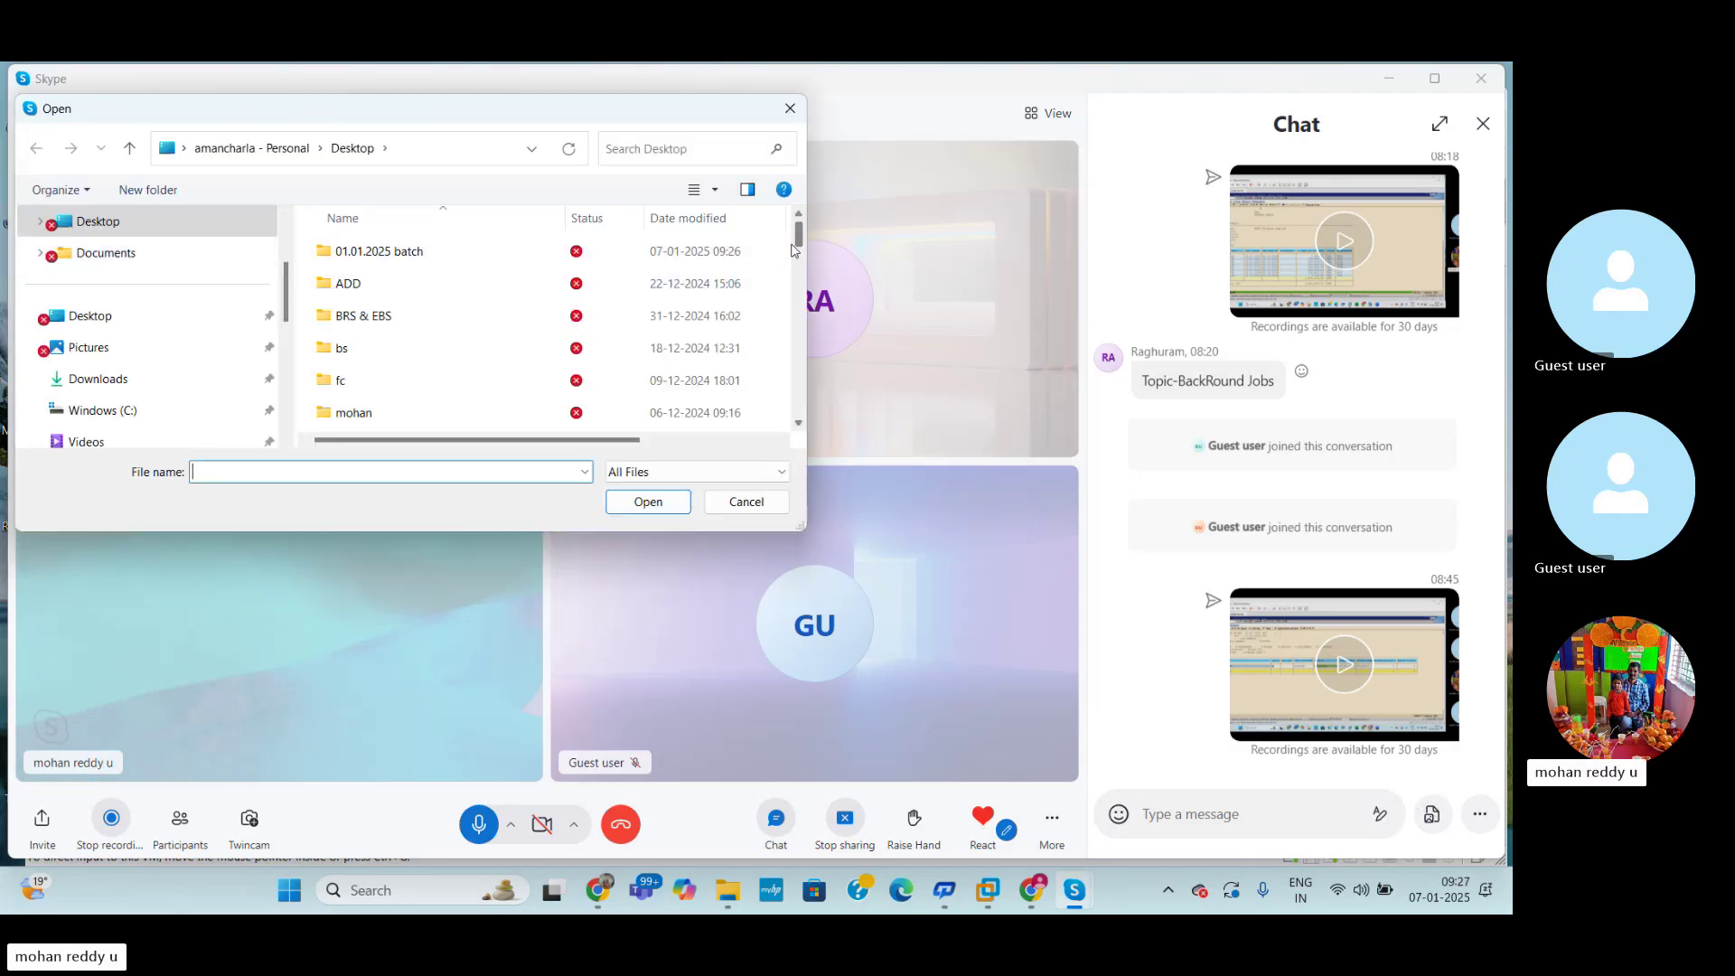
left_click_drag(794, 242, 789, 224)
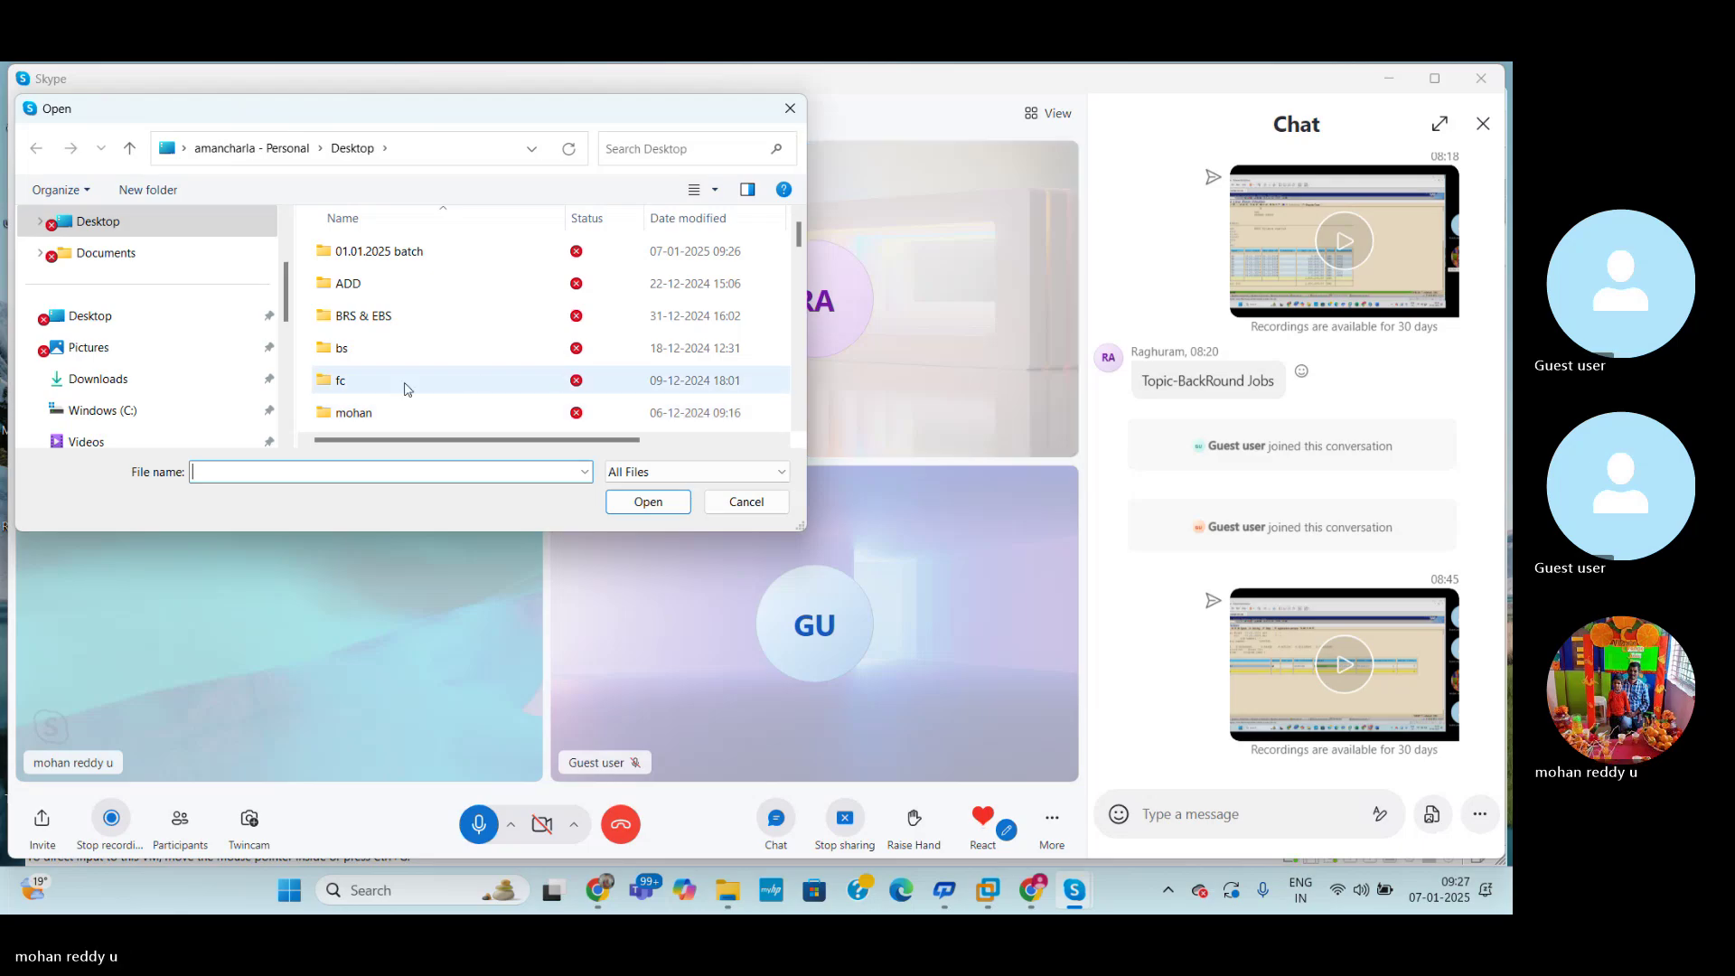
double_click(384, 257)
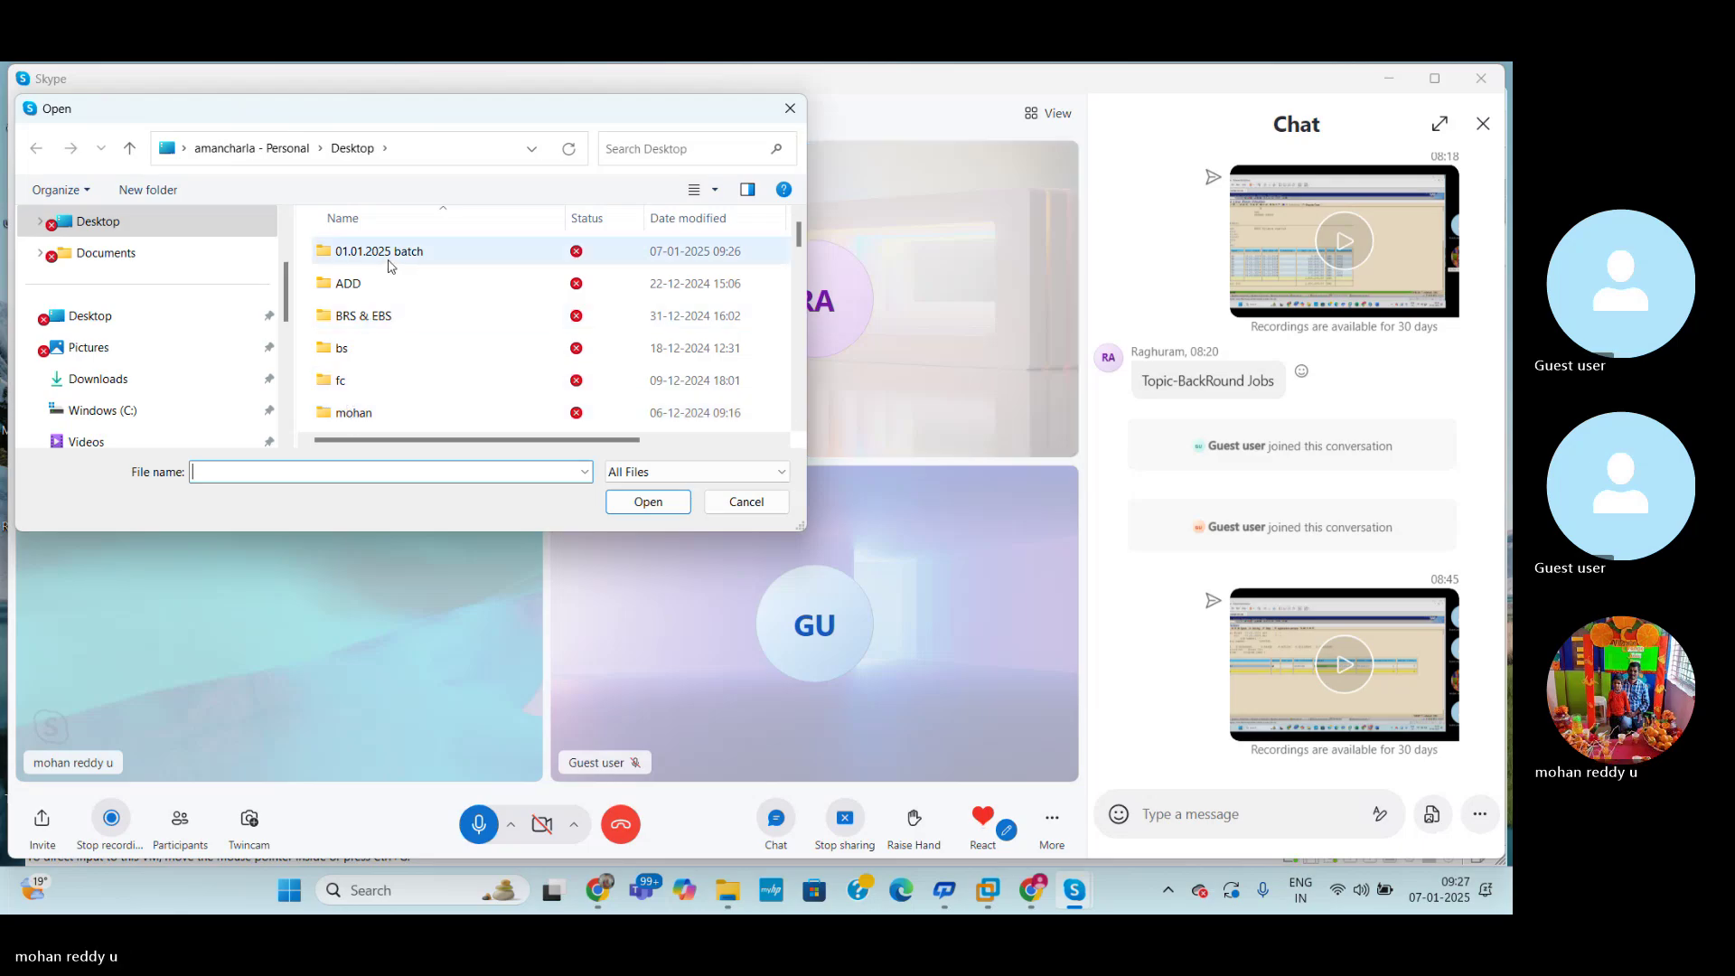
left_click_drag(412, 335, 619, 387)
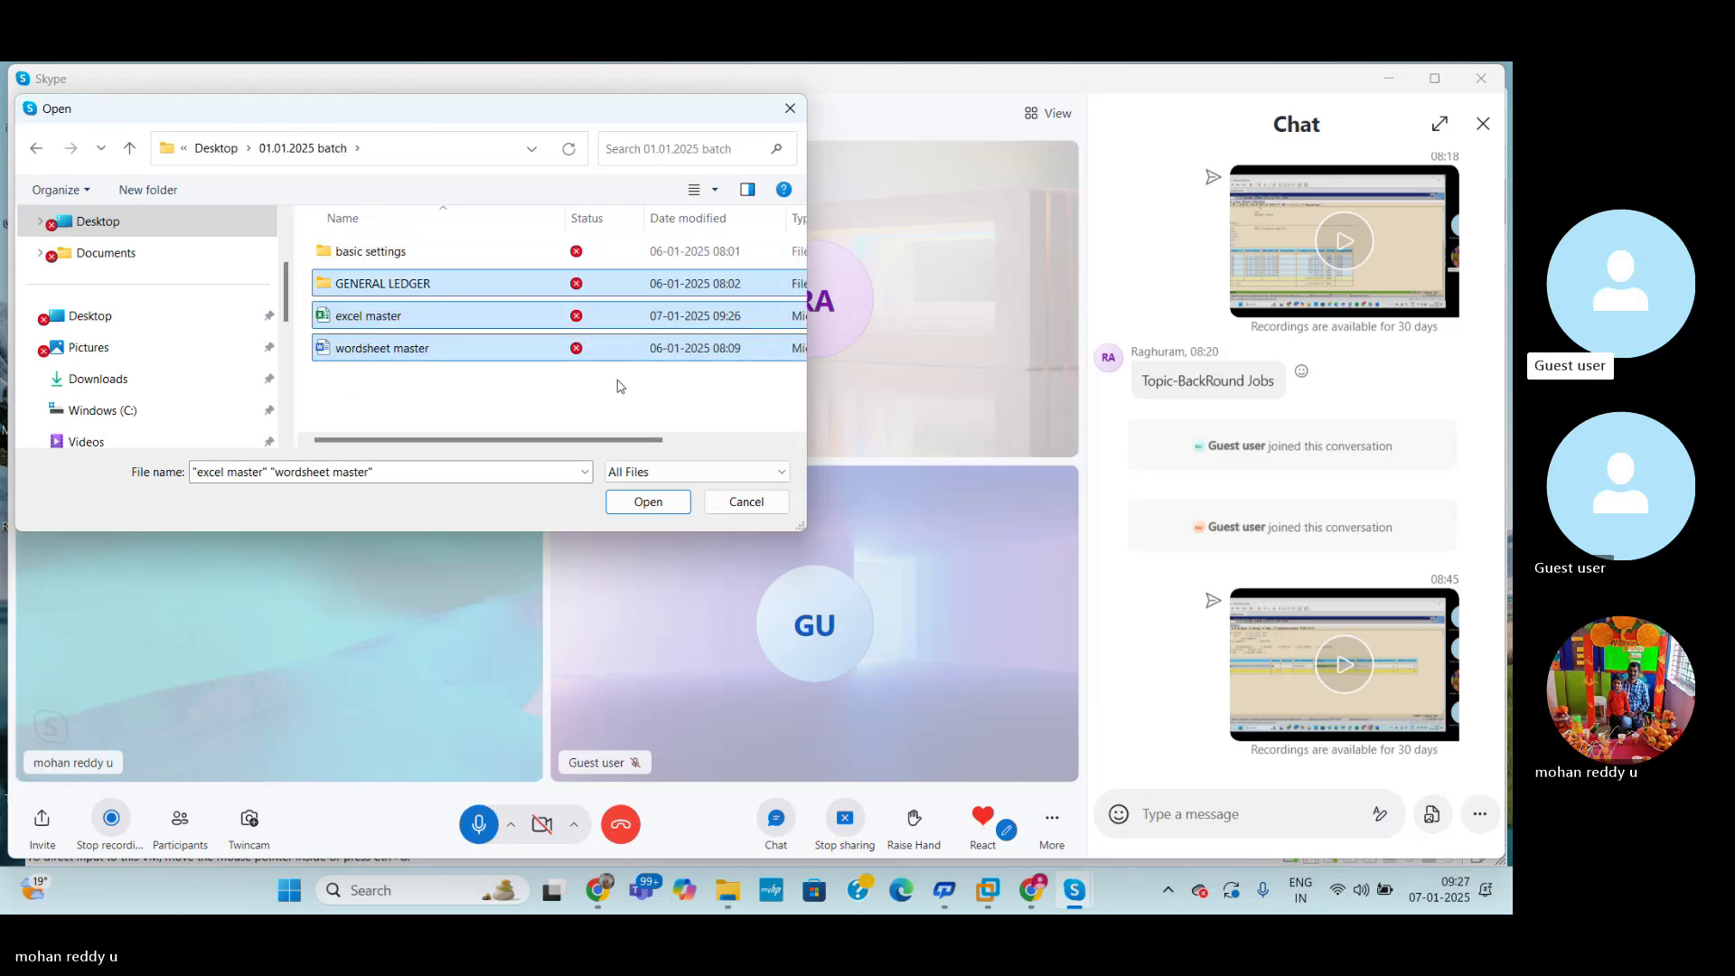
left_click(647, 501)
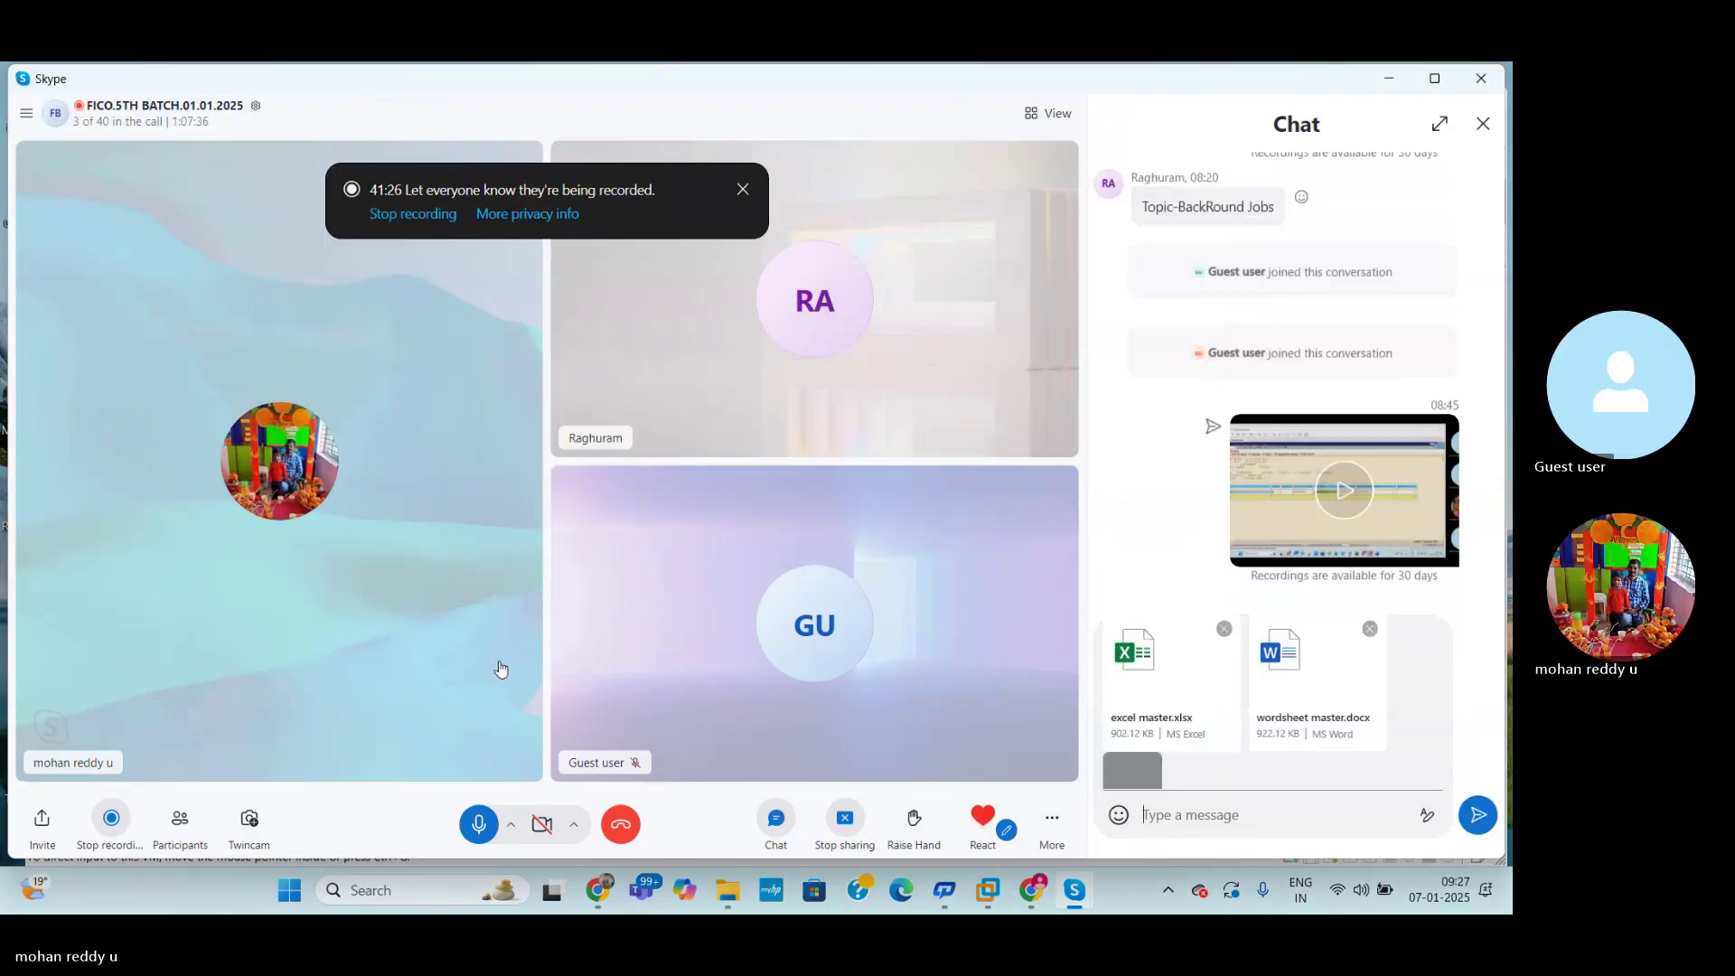